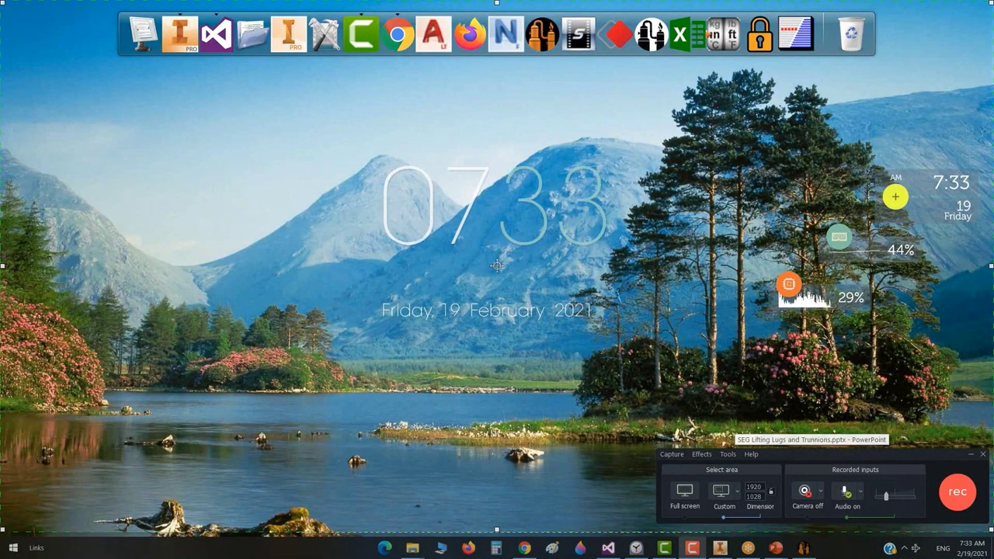
Step: Start the screen recording and bring up the 'Static Equipment Generator Presentation October 2020' deck in PowerPoint
{"action": "key", "text": "F10"}
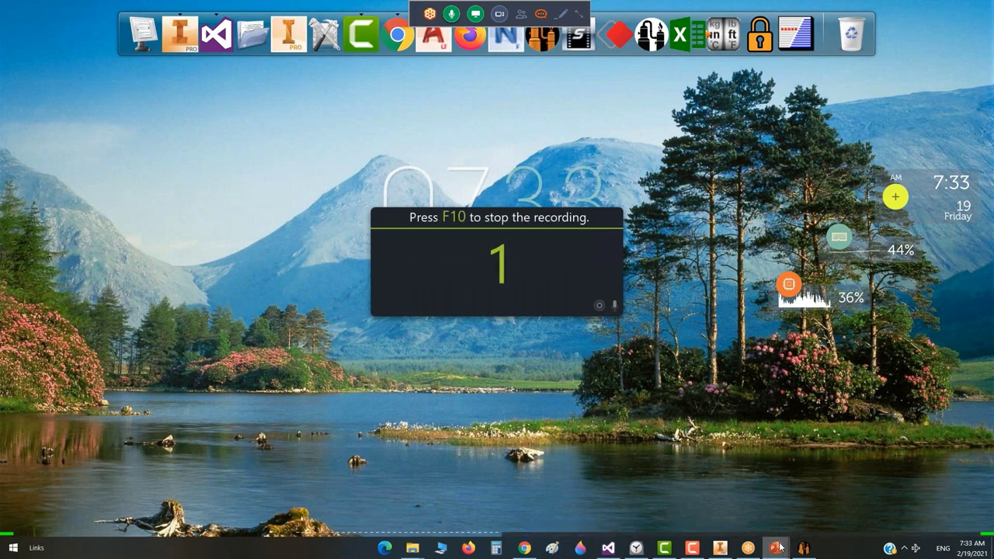
{"action": "left_click", "coordinate": [777, 549]}
{"action": "left_click", "coordinate": [932, 501]}
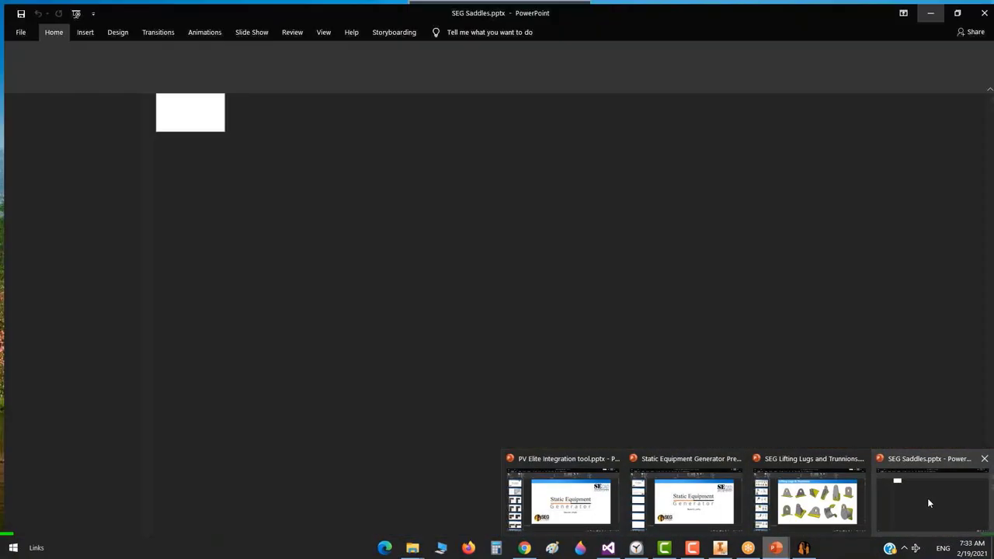
{"action": "left_click", "coordinate": [686, 501]}
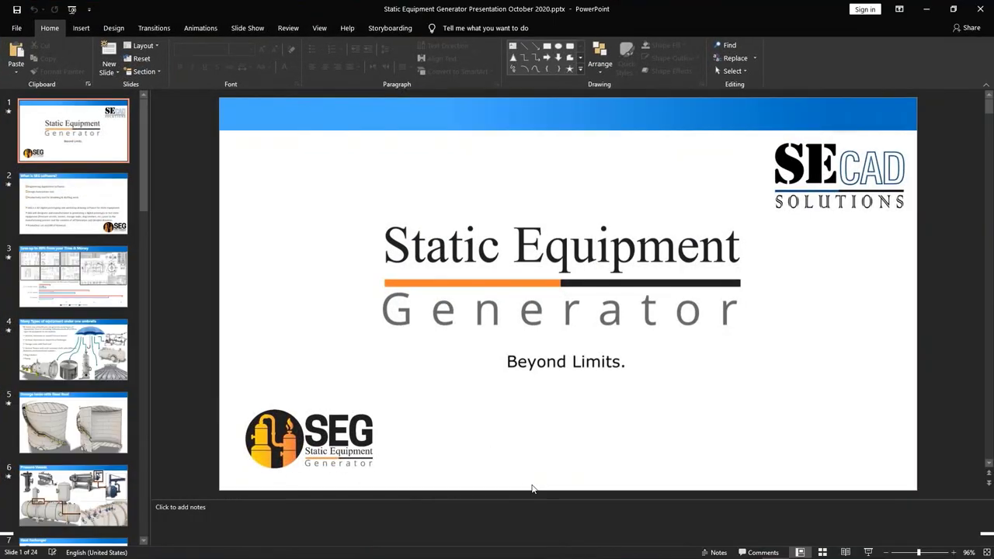
Step: Minimize PowerPoint and restore Static Equipment Generator, showing its Create New Projects dialog
{"action": "mouse_move", "coordinate": [591, 552]}
{"action": "left_click", "coordinate": [930, 10]}
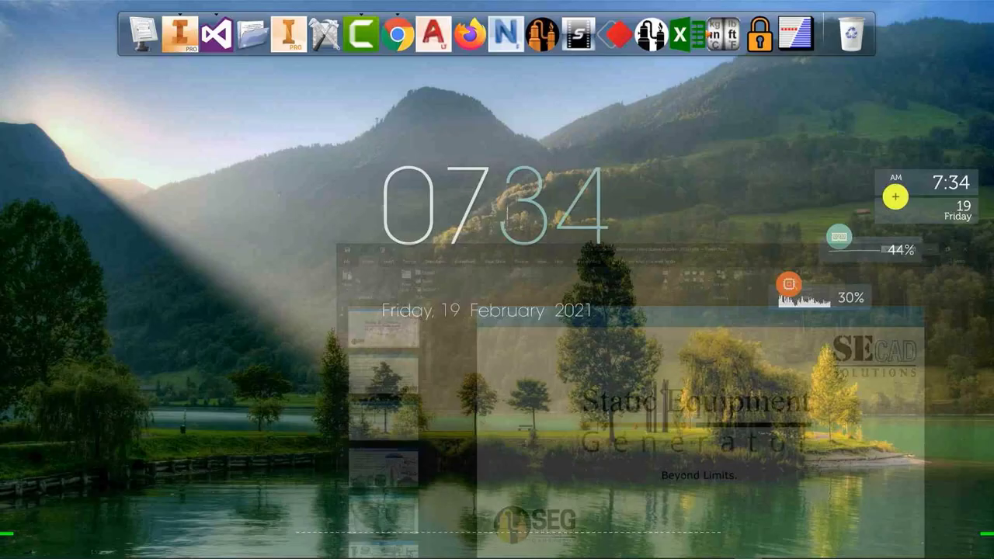
{"action": "mouse_move", "coordinate": [660, 553]}
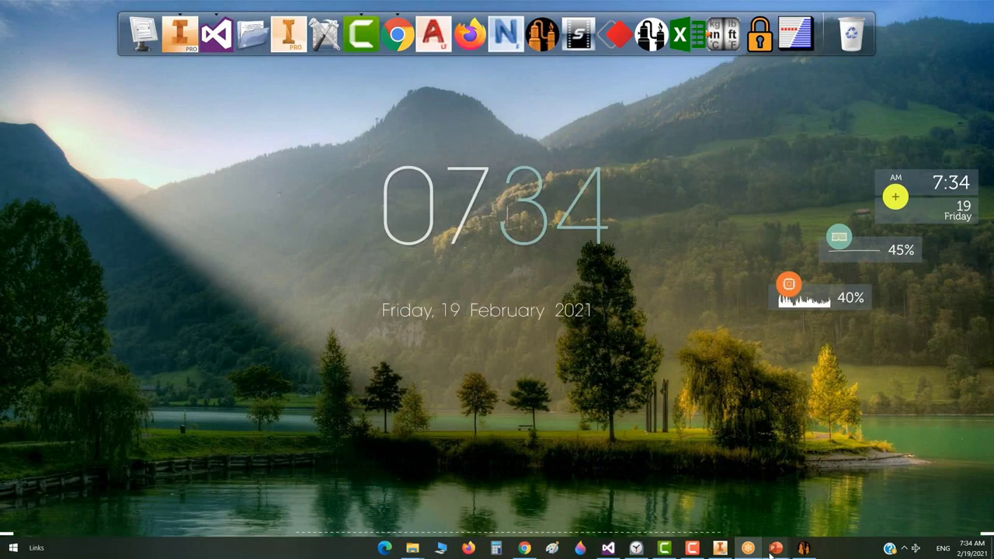
{"action": "left_click", "coordinate": [803, 549]}
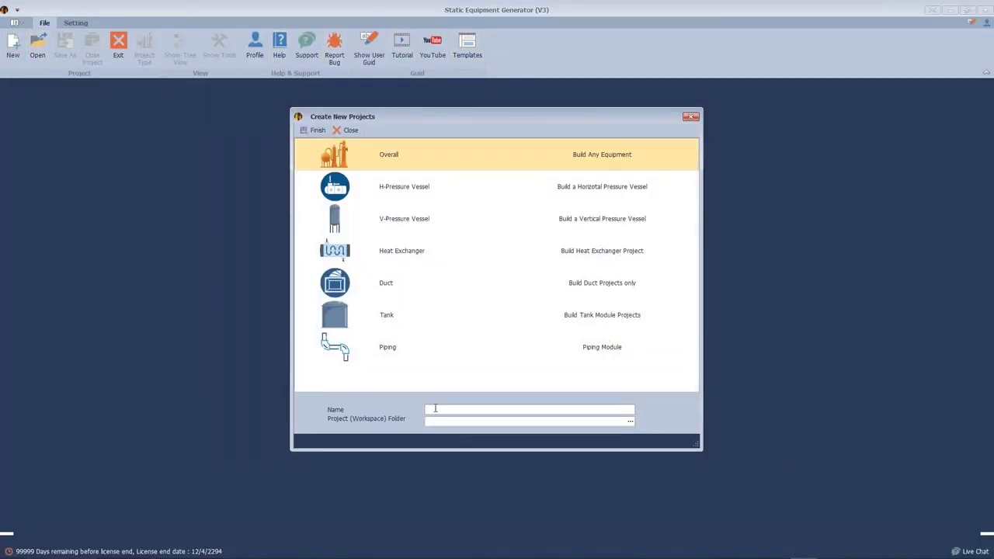
Step: Create an Overall project named Demo with its workspace folder on New Volume (D:)
{"action": "type", "text": "o"}
{"action": "left_click", "coordinate": [630, 422]}
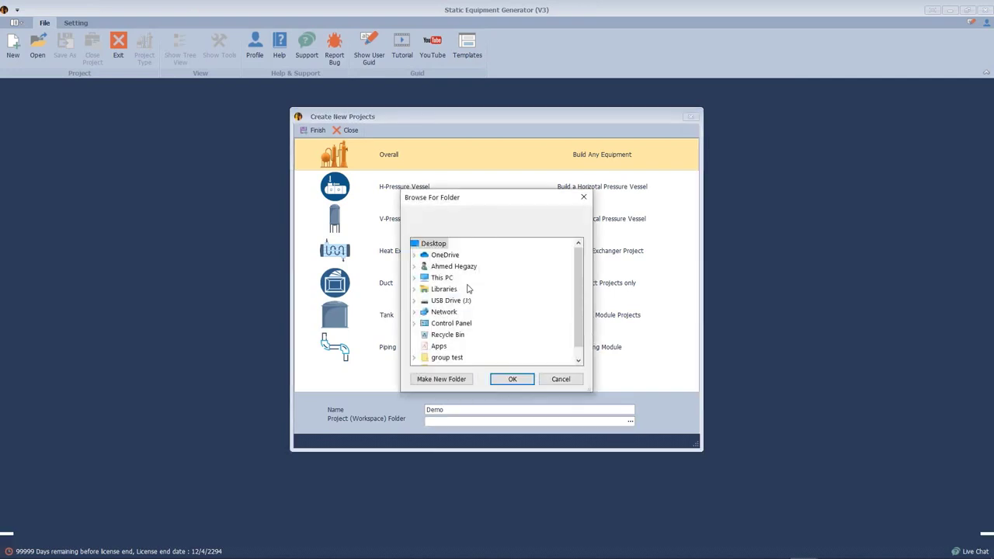
{"action": "left_click", "coordinate": [448, 278]}
{"action": "left_click", "coordinate": [451, 346]}
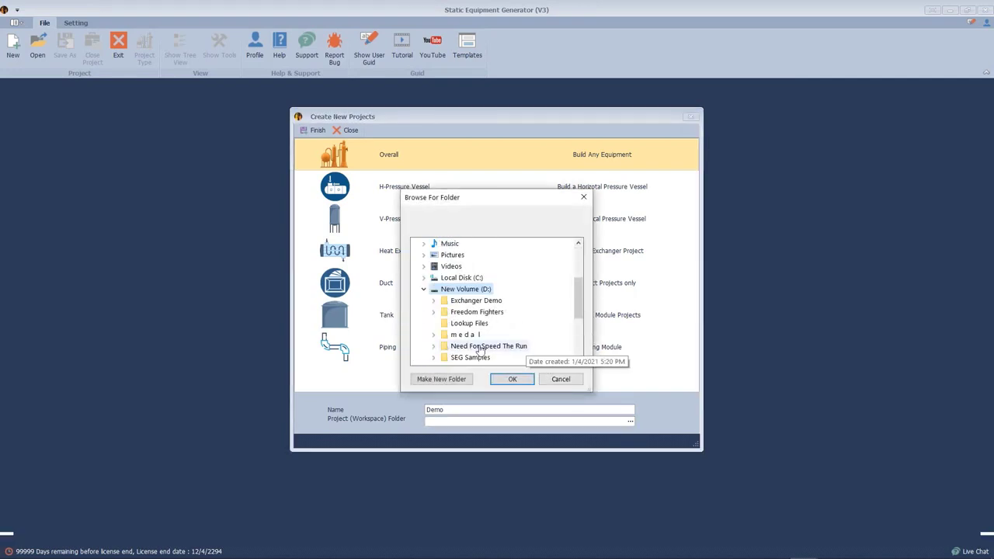
{"action": "left_click", "coordinate": [509, 379]}
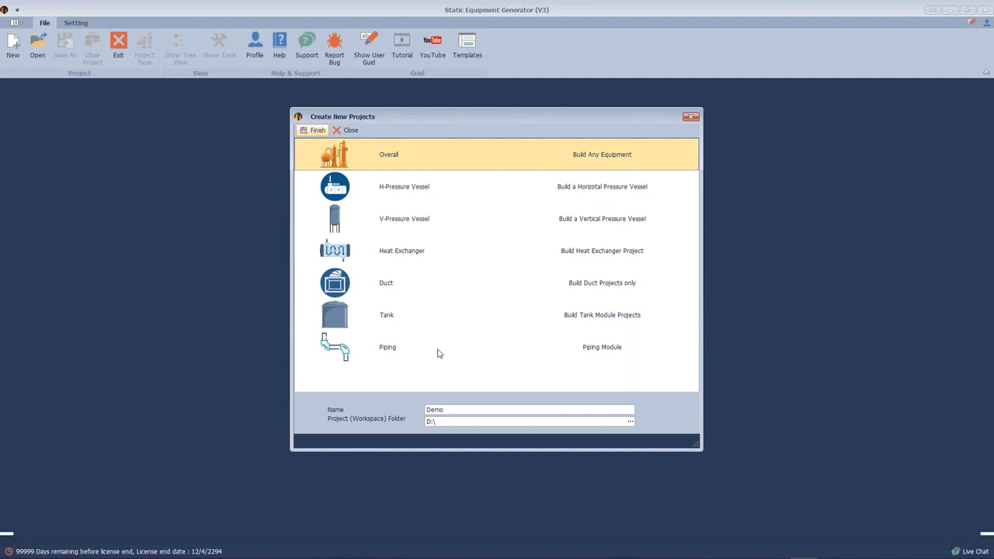
{"action": "double_click", "coordinate": [382, 244]}
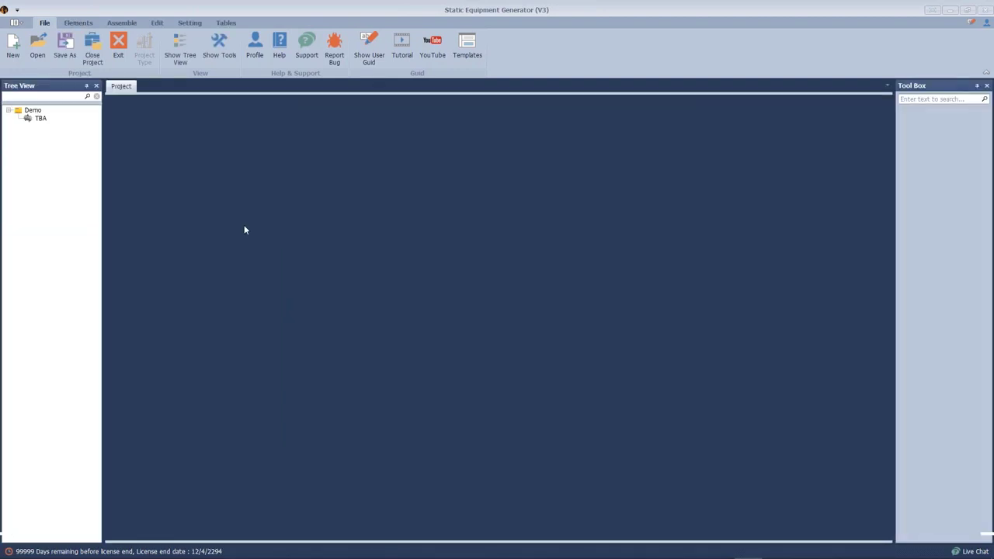
Step: Start a PV Elite Access file import on the TBA vessel
{"action": "left_click", "coordinate": [40, 119]}
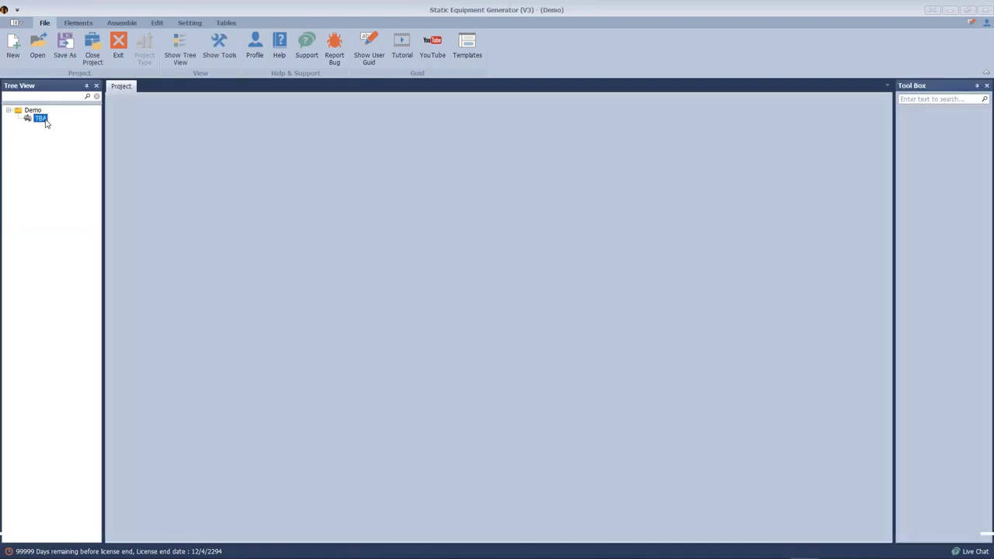
{"action": "right_click", "coordinate": [44, 121]}
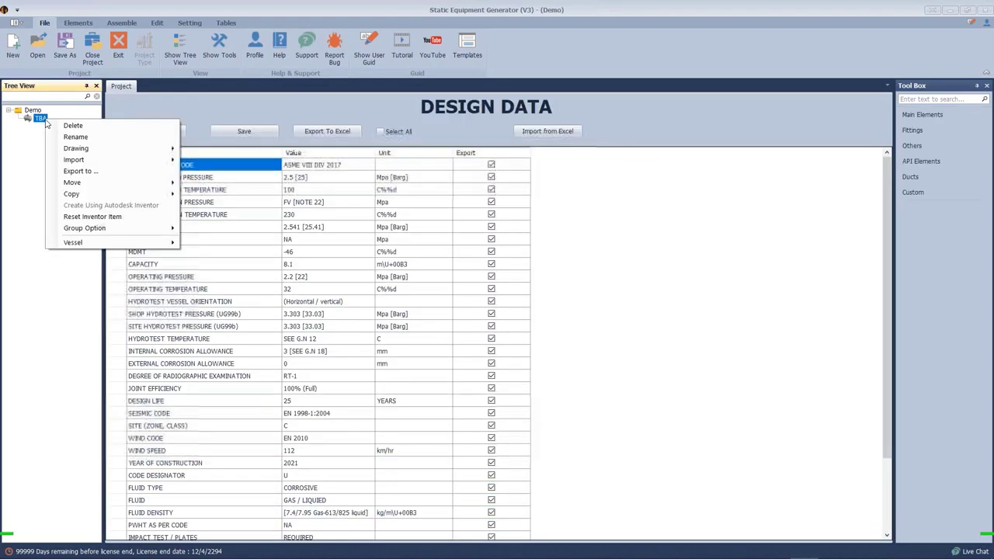
{"action": "mouse_move", "coordinate": [143, 160]}
{"action": "left_click", "coordinate": [219, 178]}
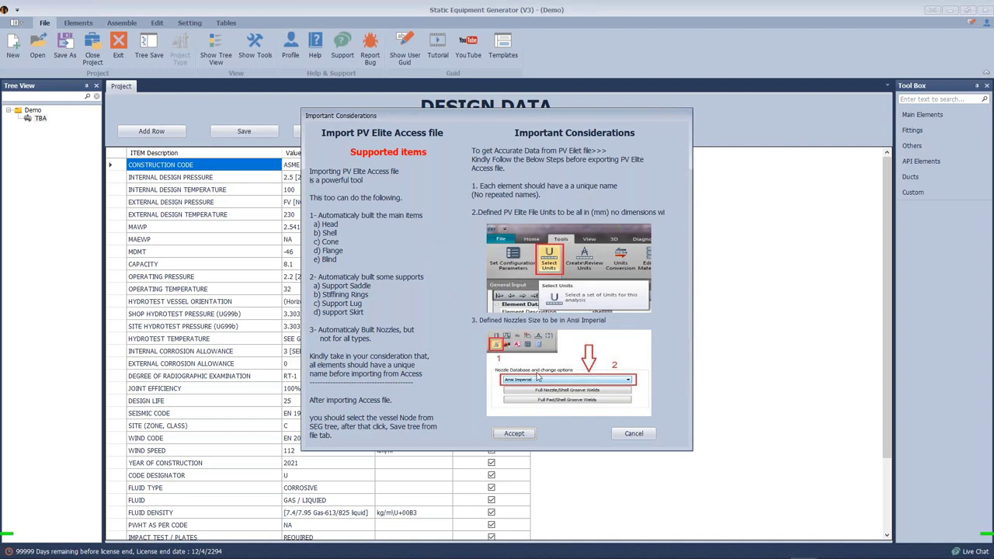
Step: Import D:\160-C-0001 DBE.mdb into TBA, keeping the default vertical orientation
{"action": "left_click", "coordinate": [514, 434]}
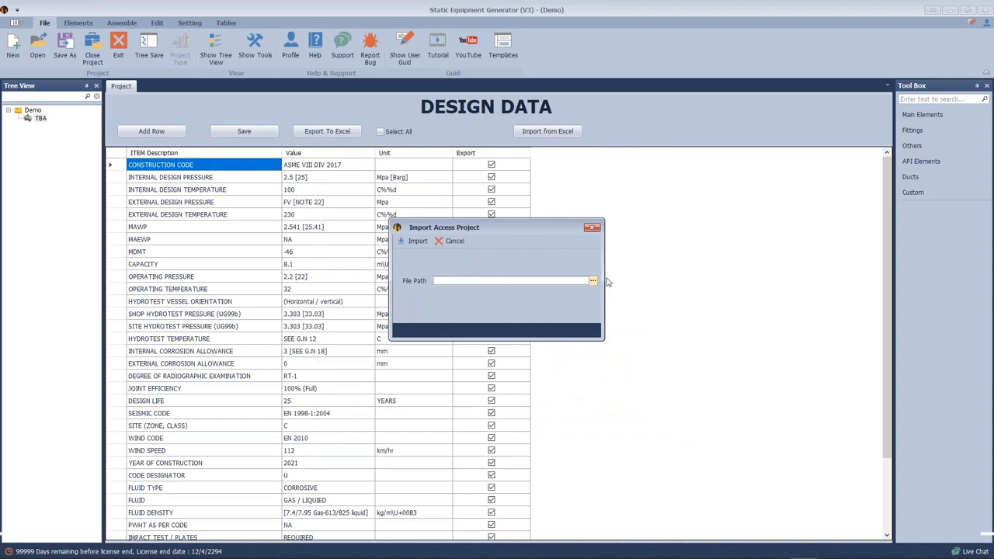
{"action": "left_click", "coordinate": [592, 281]}
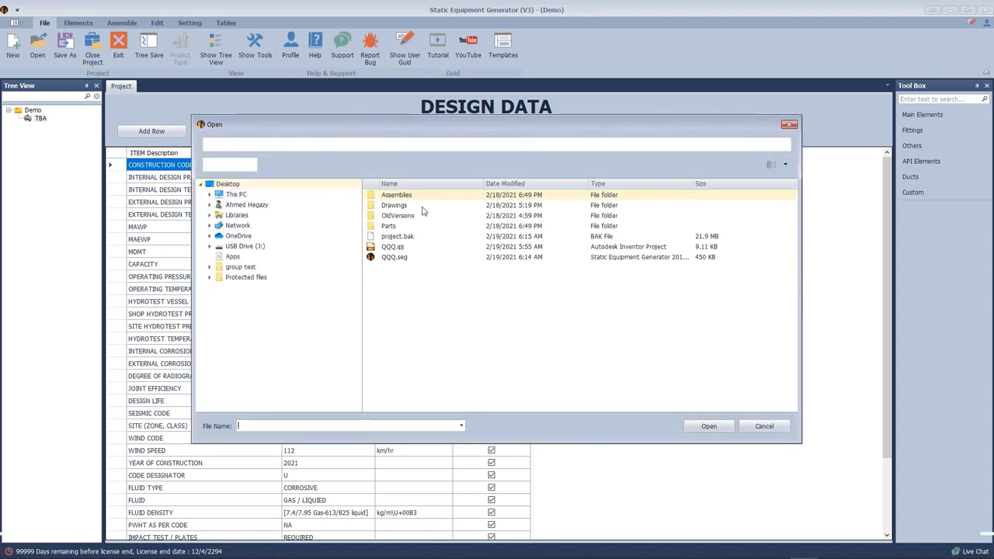
{"action": "left_click", "coordinate": [359, 144]}
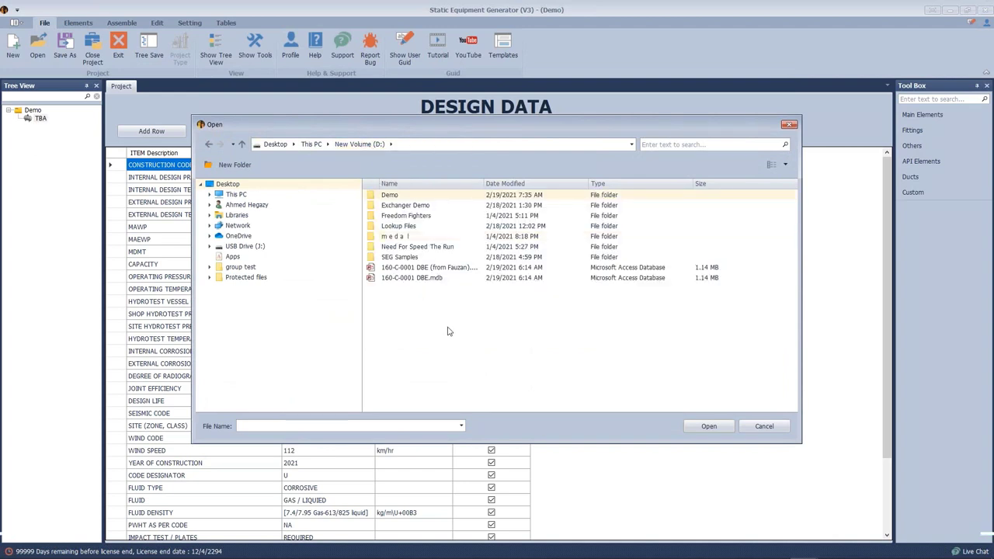
{"action": "left_click", "coordinate": [425, 281]}
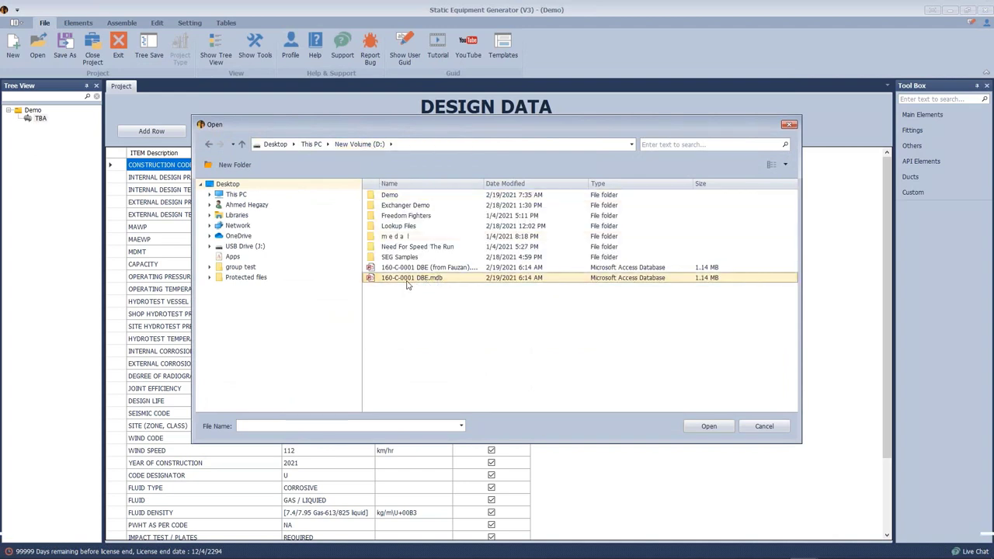
{"action": "left_click", "coordinate": [709, 426]}
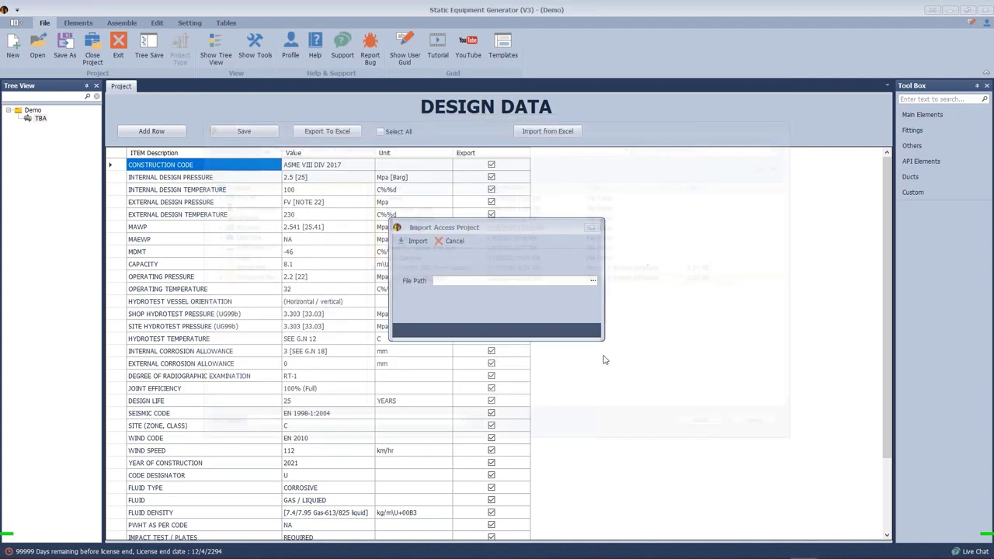
{"action": "left_click", "coordinate": [404, 244]}
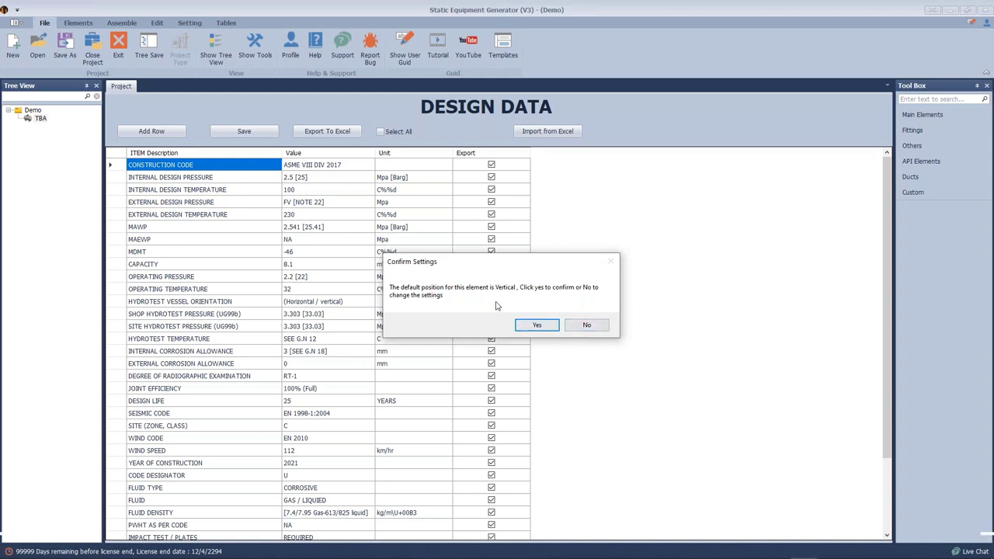
{"action": "left_click", "coordinate": [533, 325]}
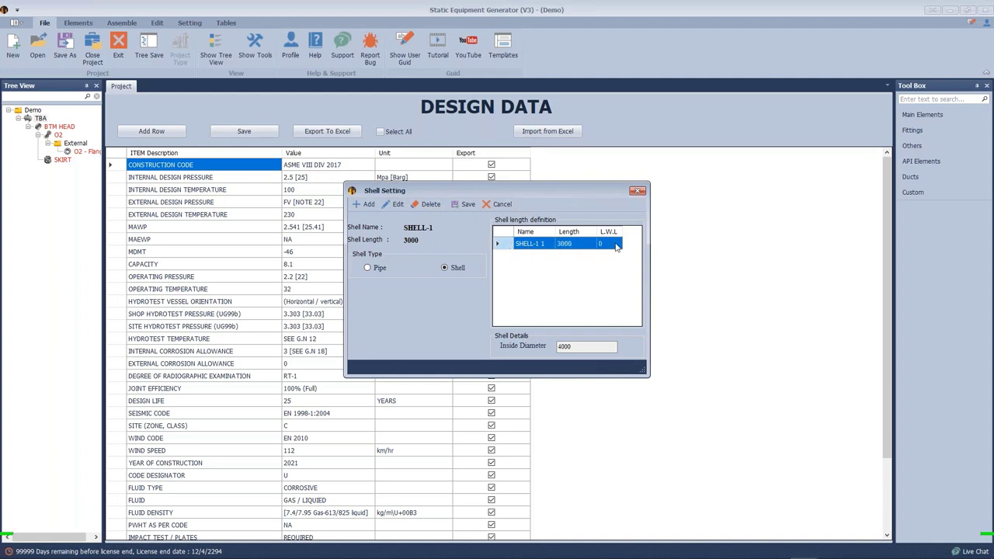
Step: Set SHELL-1's first course L.W.L. to 45 and save the SHELL-1 and SHELL-2 settings
{"action": "left_click", "coordinate": [501, 244]}
{"action": "left_click", "coordinate": [394, 204]}
{"action": "left_click", "coordinate": [487, 301]}
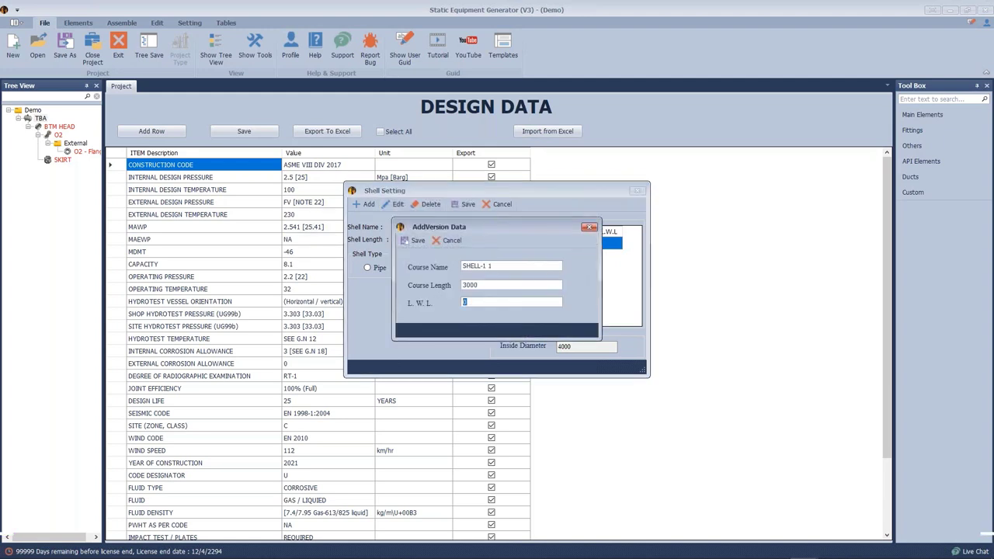
{"action": "left_click", "coordinate": [414, 240]}
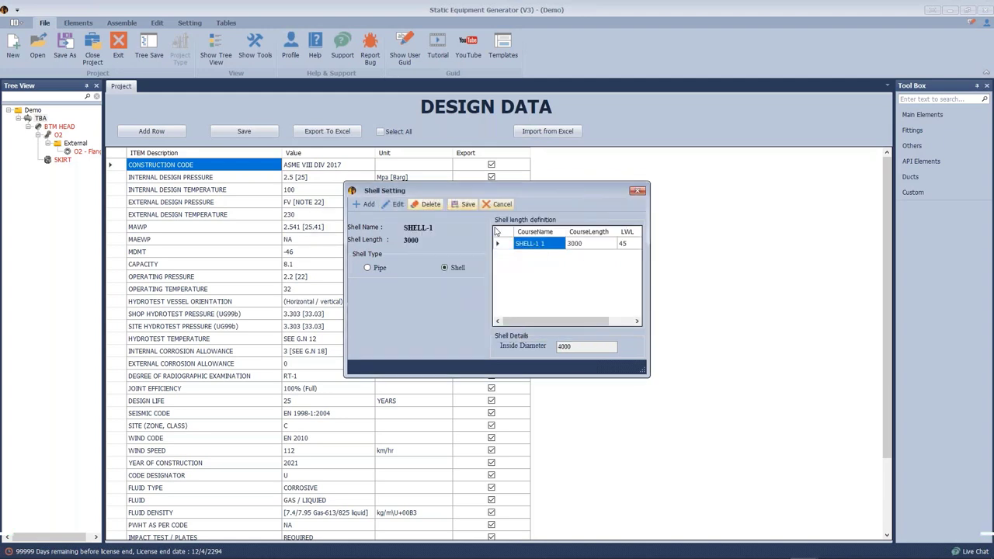
{"action": "left_click", "coordinate": [451, 205]}
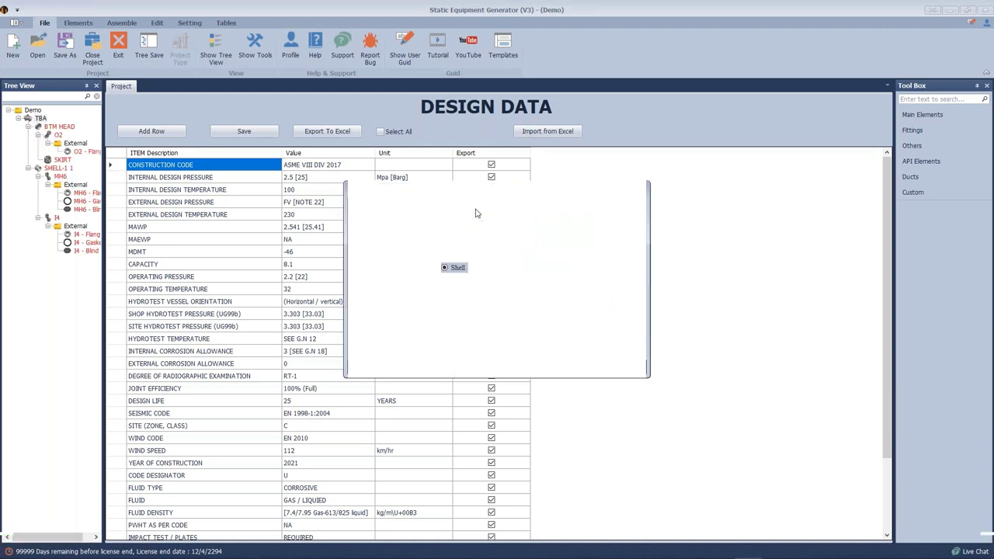
{"action": "left_click", "coordinate": [466, 205]}
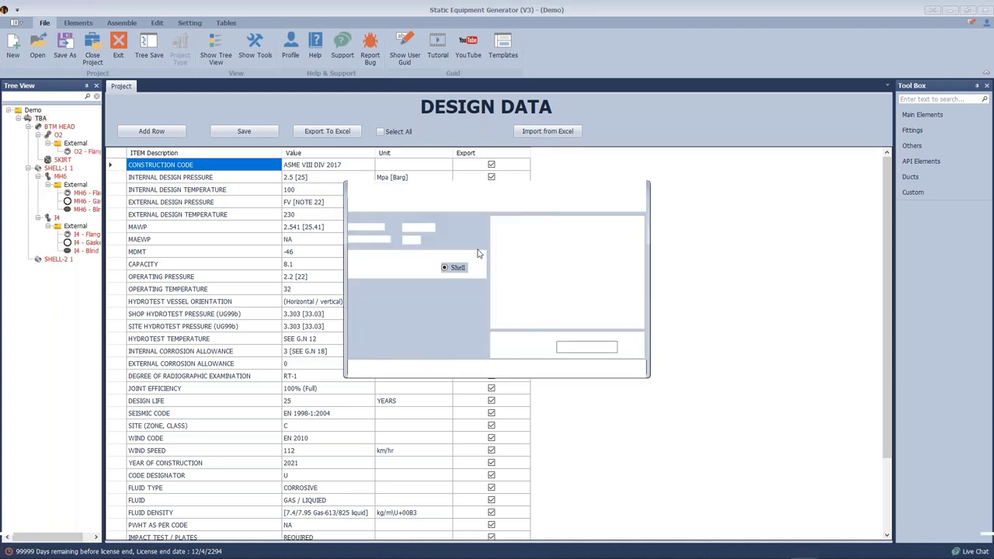
{"action": "left_click", "coordinate": [468, 204]}
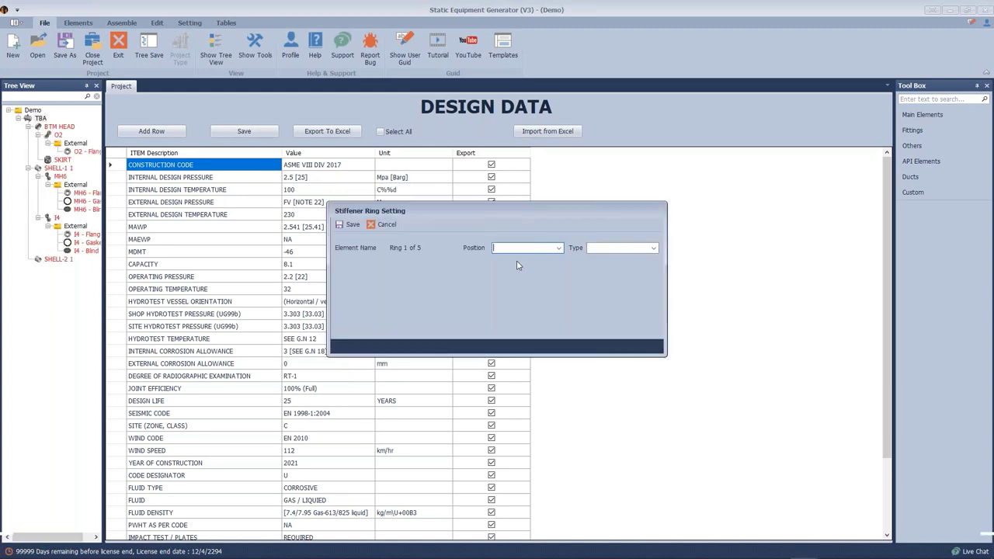
Step: Save stiffener Ring 1 with position Ex. Attachements and type Ring Plate
{"action": "left_click", "coordinate": [553, 250]}
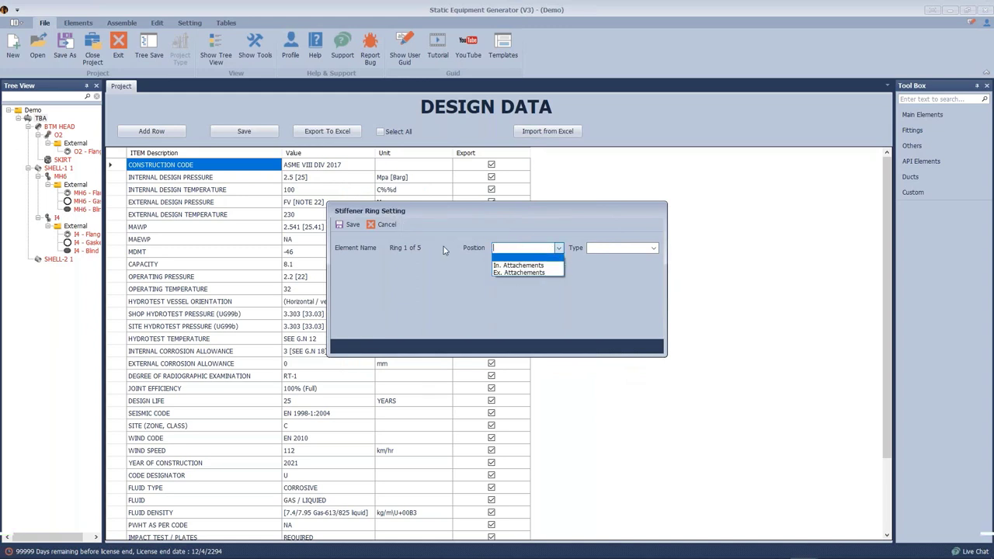
{"action": "left_click", "coordinate": [519, 273]}
{"action": "left_click", "coordinate": [654, 249]}
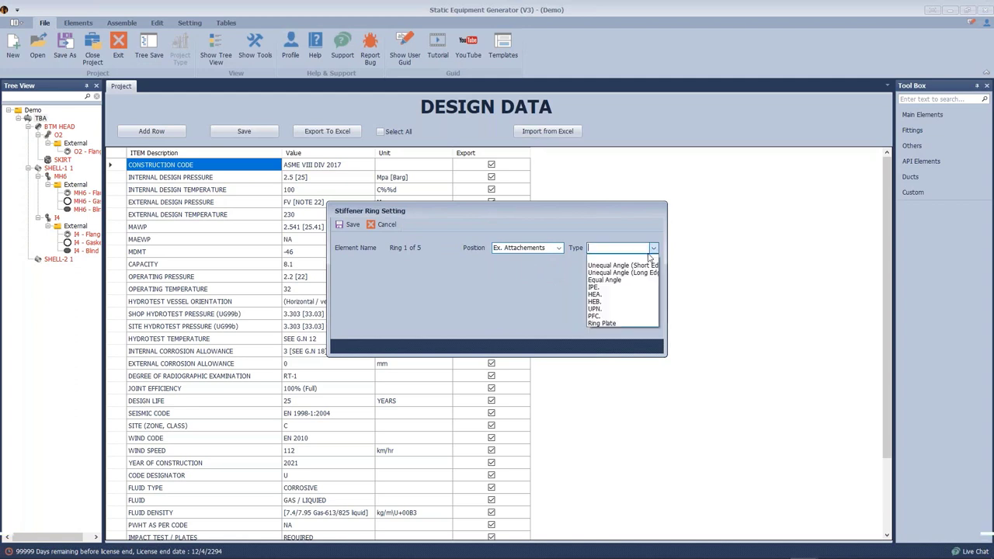
{"action": "left_click", "coordinate": [619, 320]}
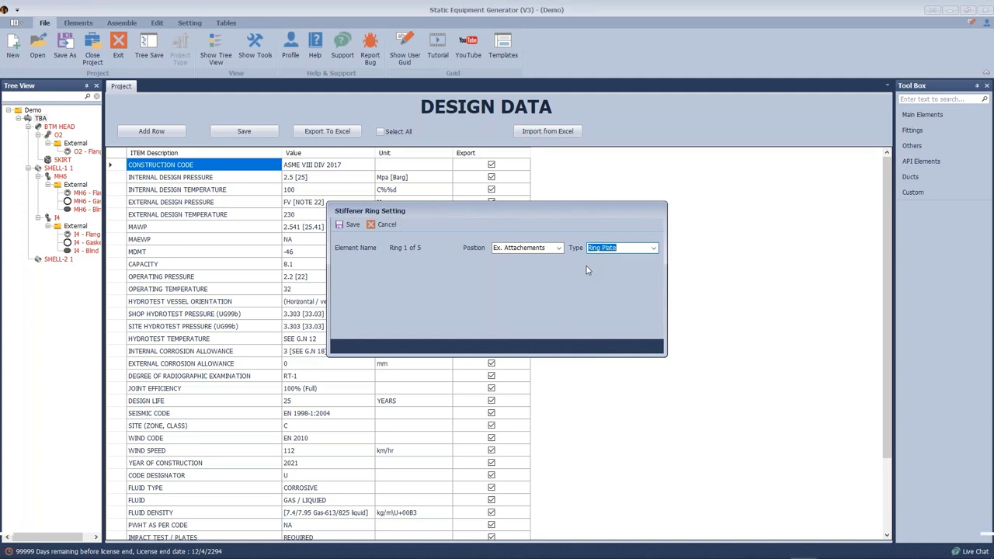
{"action": "left_click", "coordinate": [351, 226]}
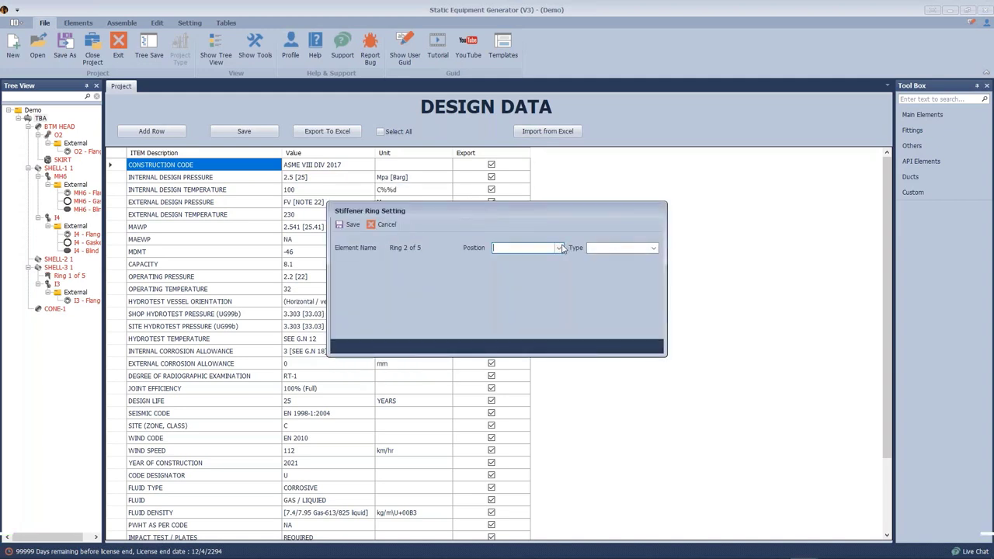
Step: Save Ring 2 as an external Ring Plate and confirm shells SHELL-5 through SHELL-7
{"action": "left_click", "coordinate": [563, 248]}
{"action": "left_click", "coordinate": [536, 265]}
{"action": "left_click", "coordinate": [558, 248]}
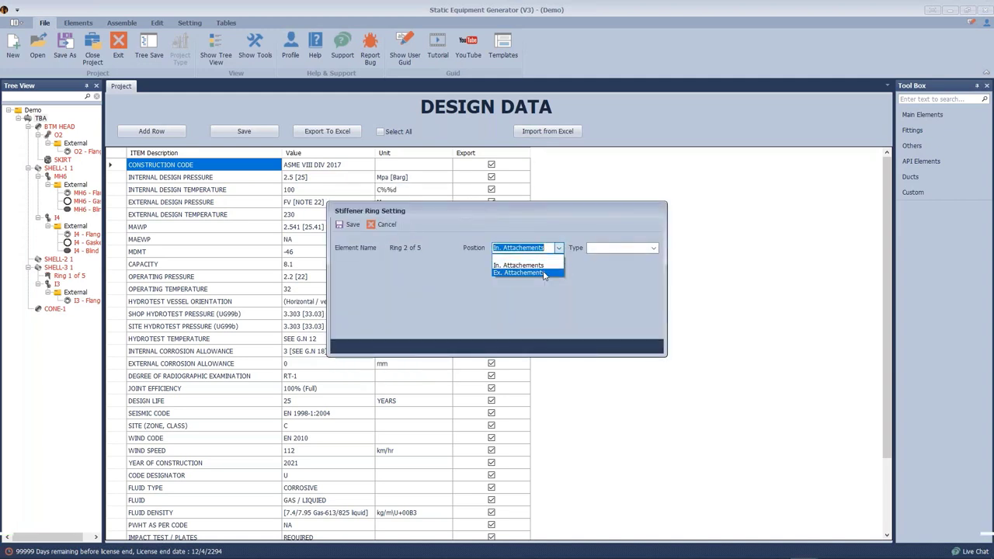
{"action": "left_click", "coordinate": [543, 273]}
{"action": "left_click", "coordinate": [653, 248]}
{"action": "left_click", "coordinate": [610, 325]}
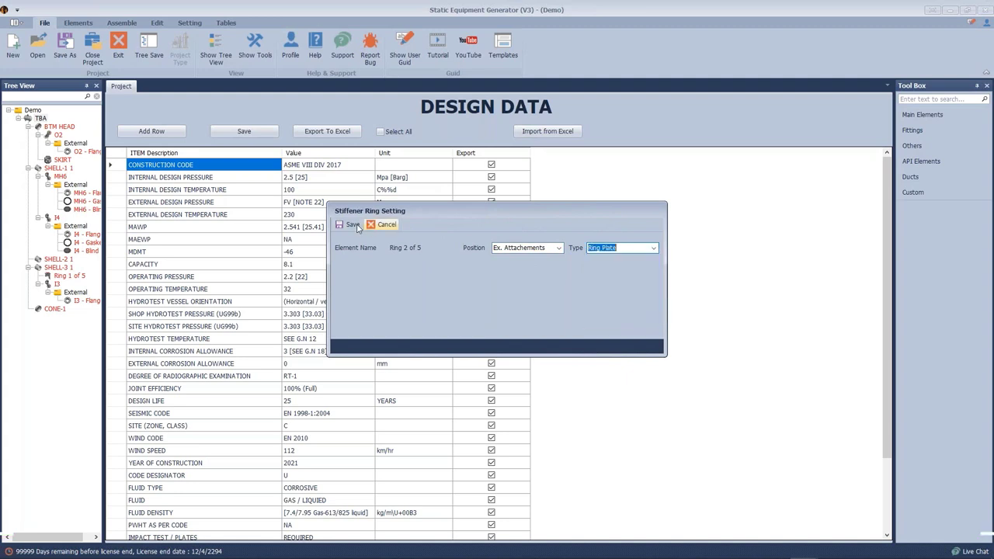
{"action": "left_click", "coordinate": [354, 224]}
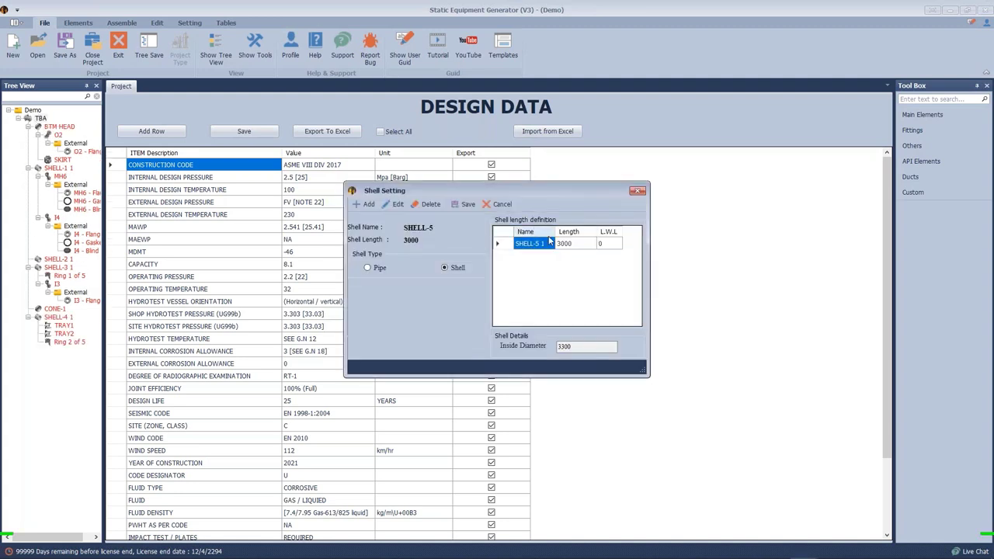
{"action": "left_click", "coordinate": [456, 205]}
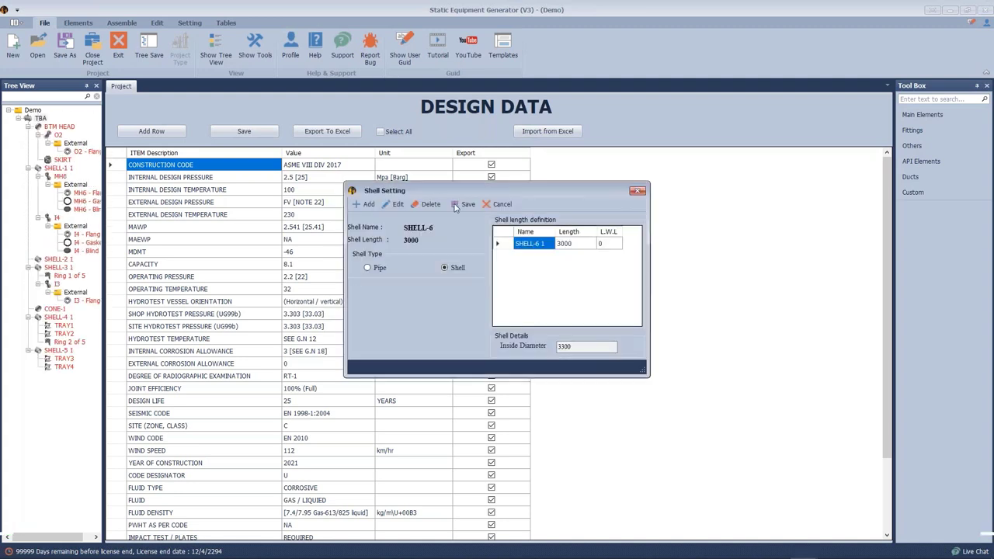
{"action": "left_click", "coordinate": [456, 205]}
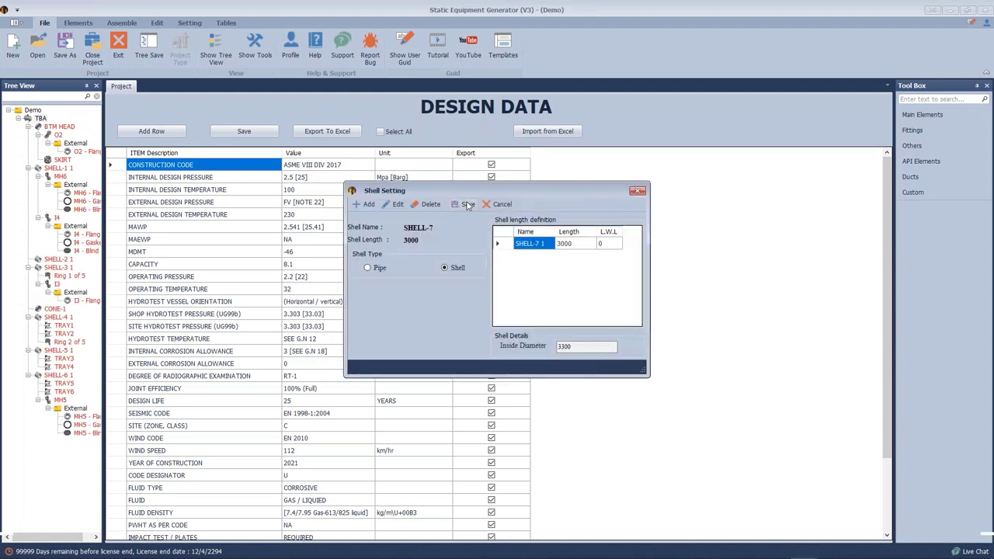
{"action": "left_click", "coordinate": [467, 204]}
Step: Save Ring 3 as an external Ring Plate and confirm SHELL-8
{"action": "left_click", "coordinate": [558, 248]}
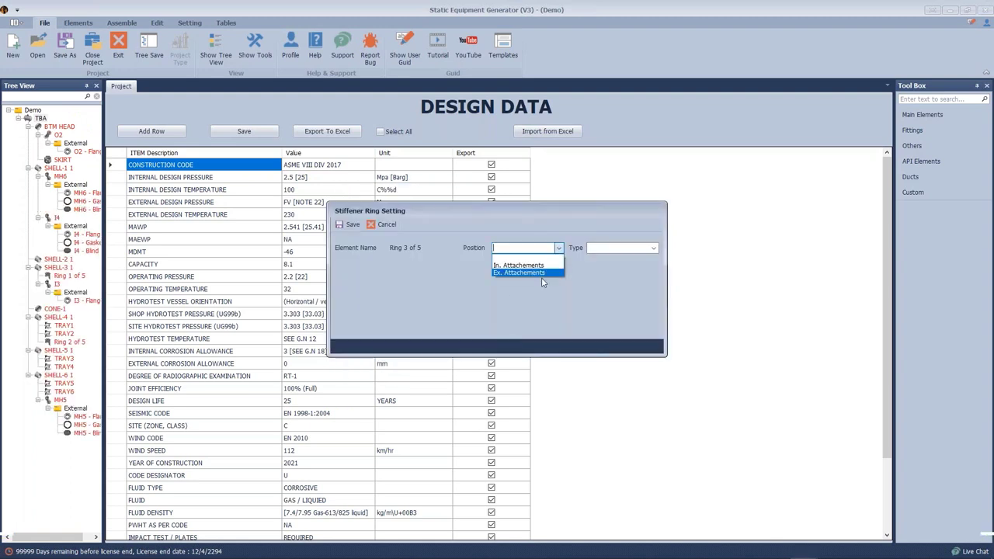
{"action": "left_click", "coordinate": [522, 269]}
{"action": "left_click", "coordinate": [653, 247]}
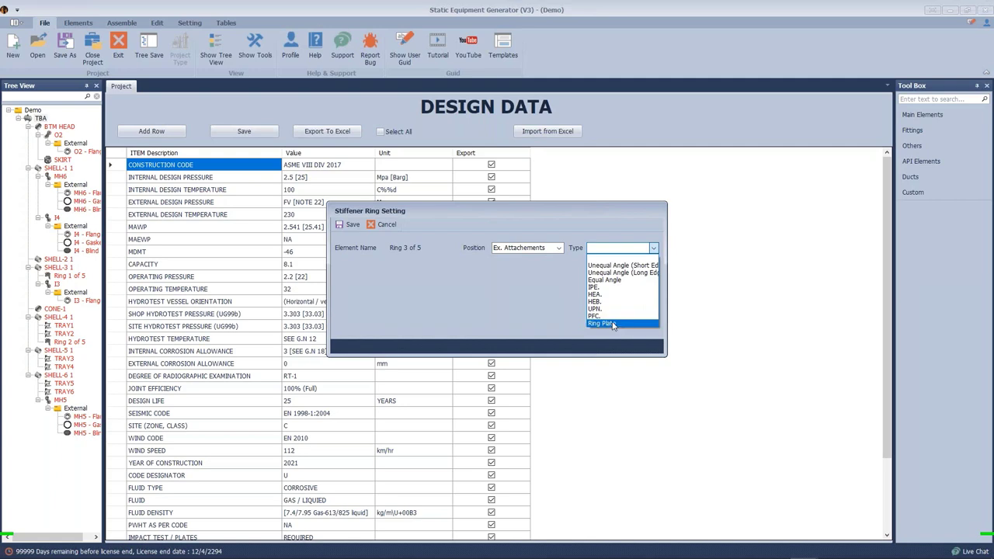
{"action": "left_click", "coordinate": [619, 323]}
{"action": "left_click", "coordinate": [349, 224]}
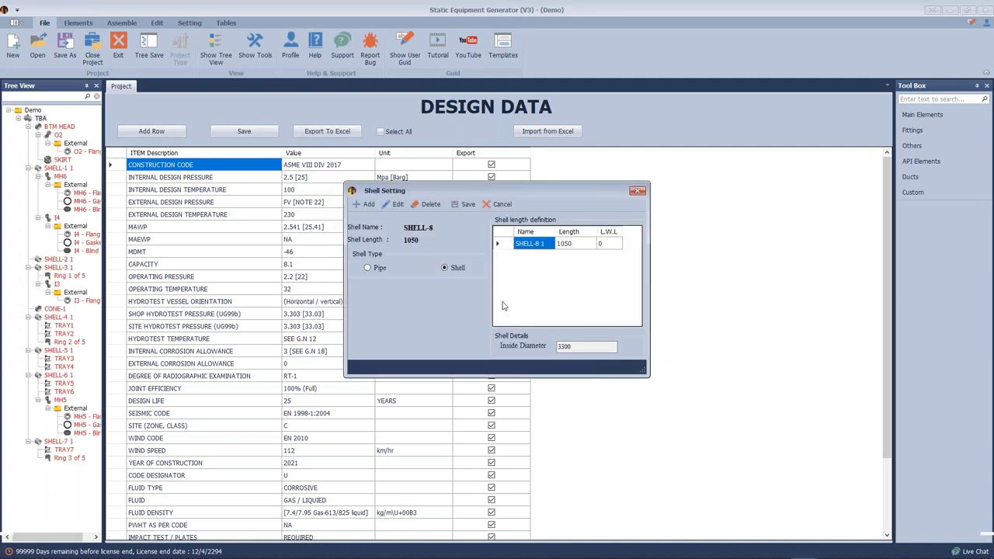
{"action": "left_click", "coordinate": [464, 204]}
Step: Save Ring 4 as an external Ring Plate and confirm SHELL-9
{"action": "left_click", "coordinate": [559, 248]}
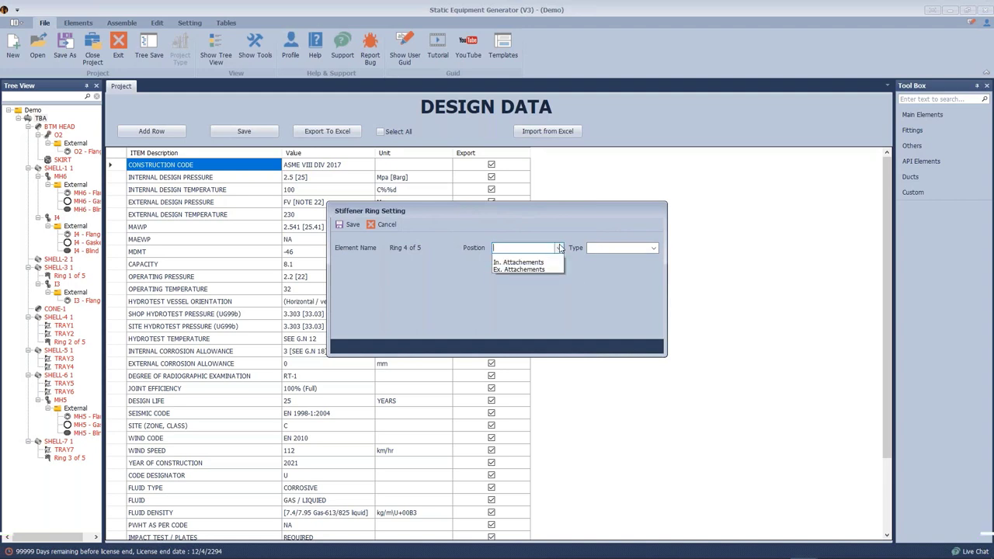
{"action": "left_click", "coordinate": [528, 273]}
{"action": "left_click", "coordinate": [654, 249]}
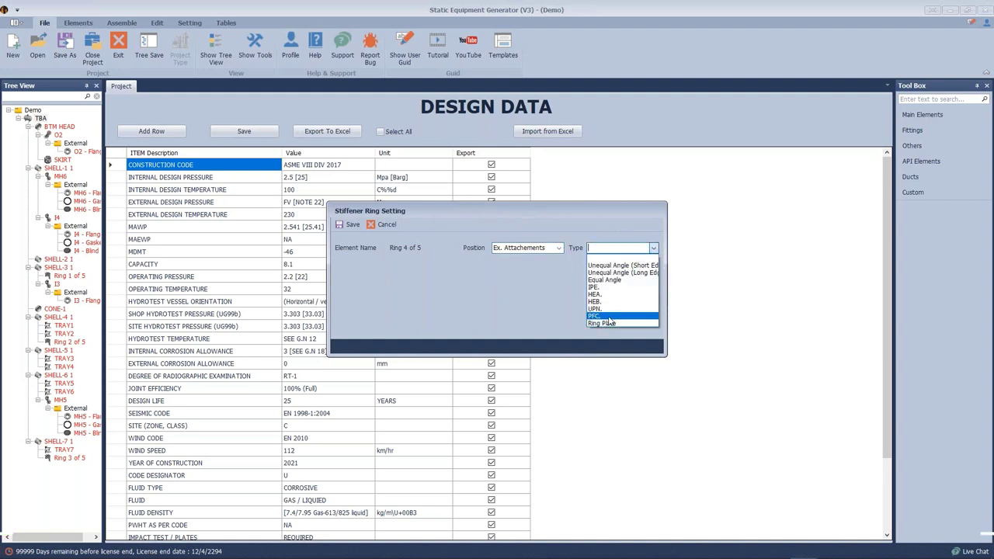
{"action": "left_click", "coordinate": [614, 321]}
{"action": "left_click", "coordinate": [352, 224]}
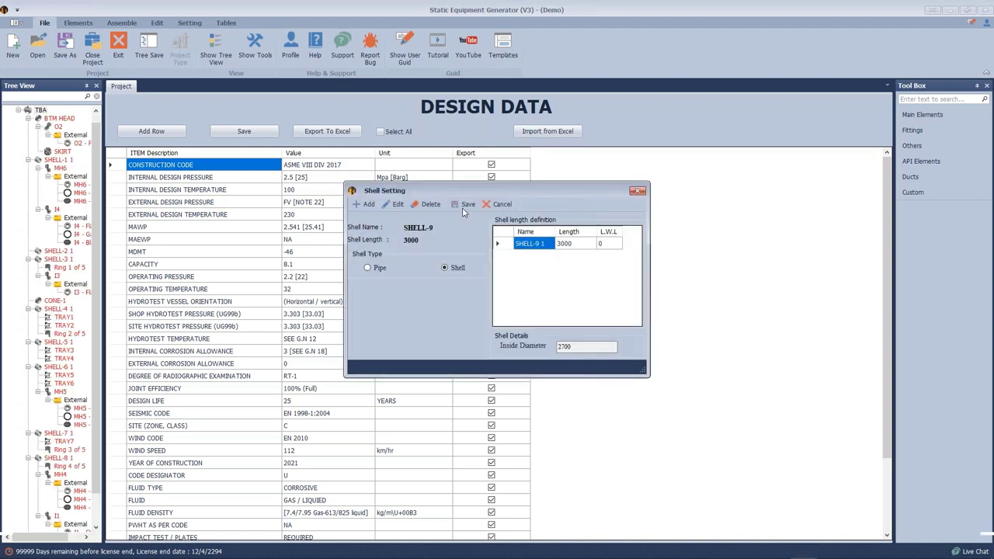
{"action": "left_click", "coordinate": [466, 205]}
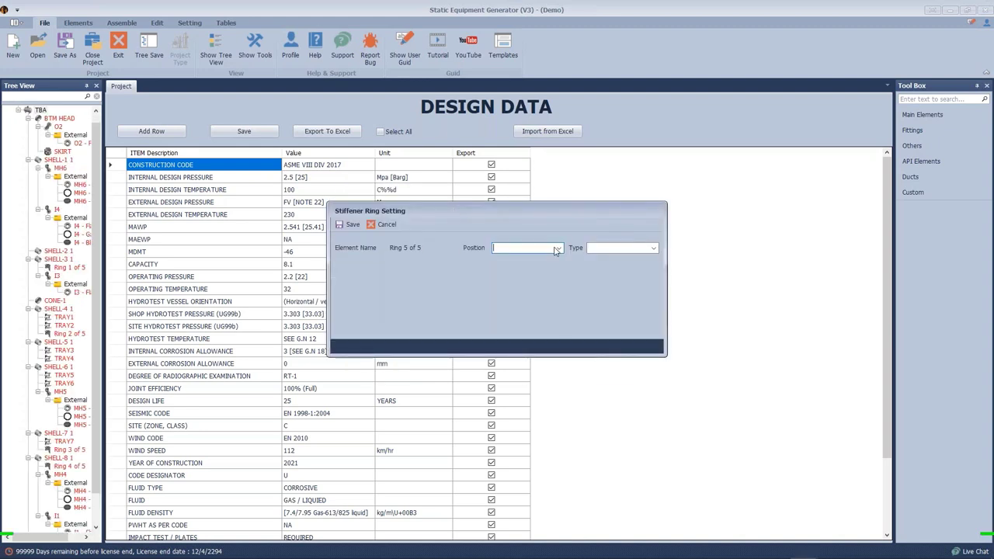
Step: Save Ring 5 as an external Ring Plate and confirm SHELL-10 and SHELL-11
{"action": "left_click", "coordinate": [557, 249]}
{"action": "left_click", "coordinate": [550, 269]}
{"action": "left_click", "coordinate": [654, 249]}
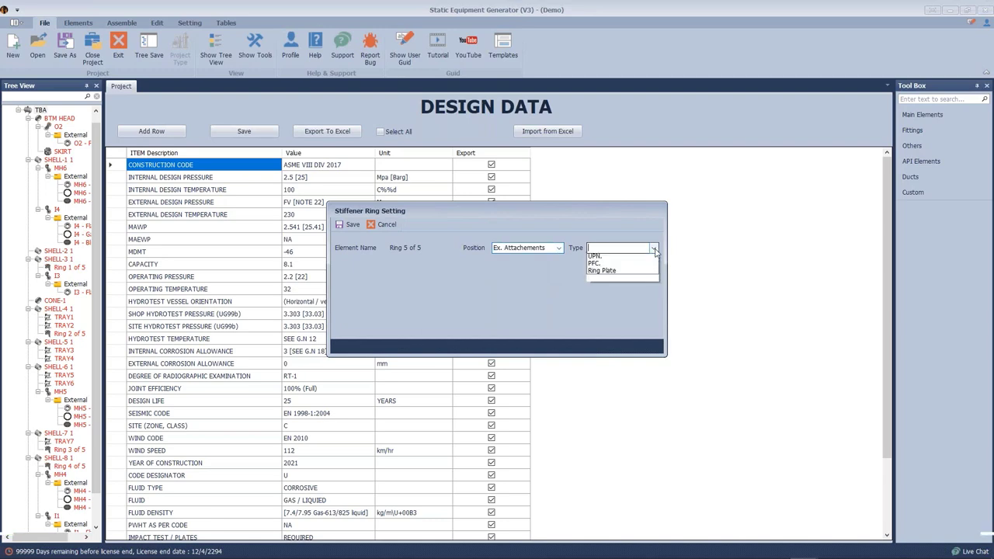
{"action": "left_click", "coordinate": [606, 324]}
{"action": "left_click", "coordinate": [348, 225]}
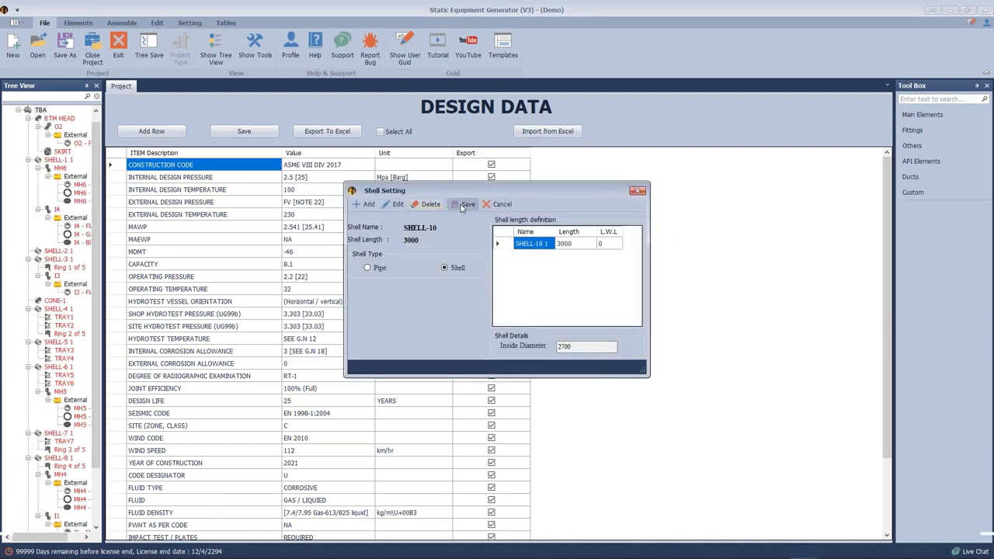
{"action": "left_click", "coordinate": [465, 205]}
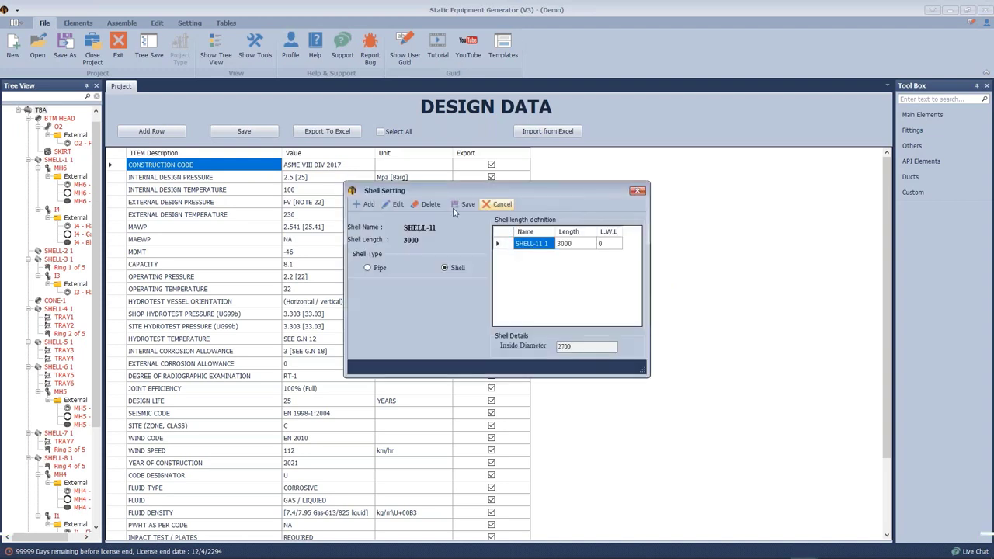
{"action": "left_click", "coordinate": [457, 206]}
Step: Save the STIFF ring as an internal Ring Plate and confirm SHELL-12 and SHELL-13
{"action": "left_click", "coordinate": [554, 247]}
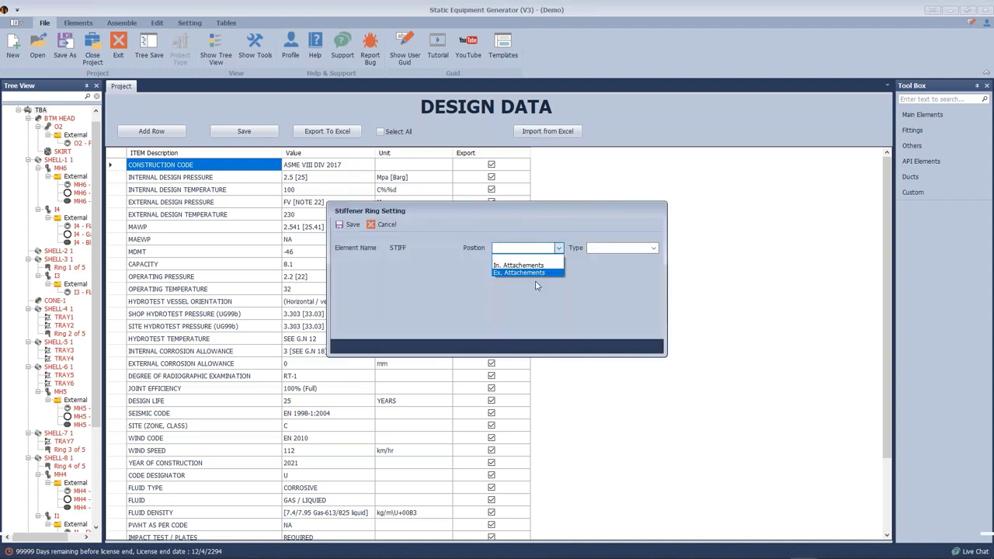
{"action": "left_click", "coordinate": [538, 270]}
{"action": "left_click", "coordinate": [654, 247]}
{"action": "left_click", "coordinate": [615, 324]}
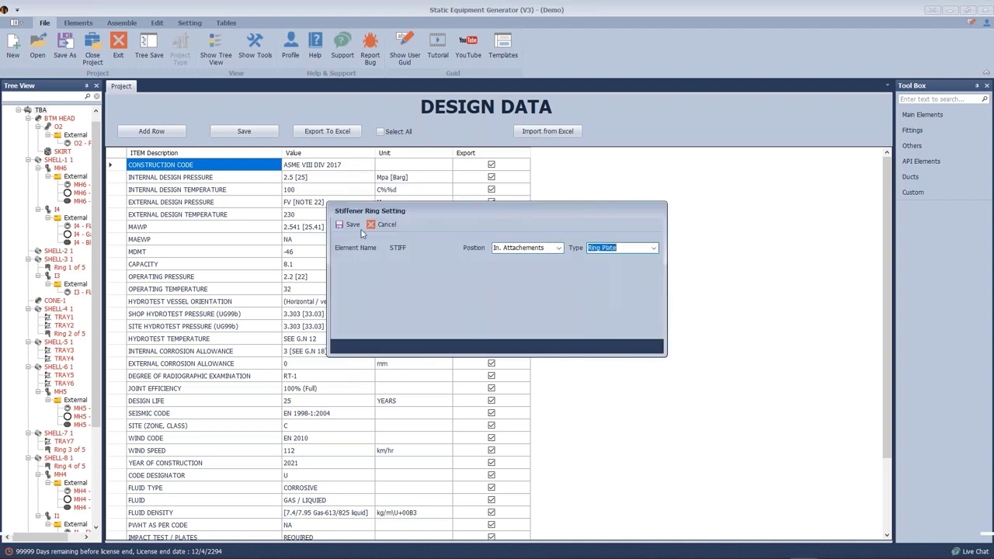
{"action": "left_click", "coordinate": [348, 223]}
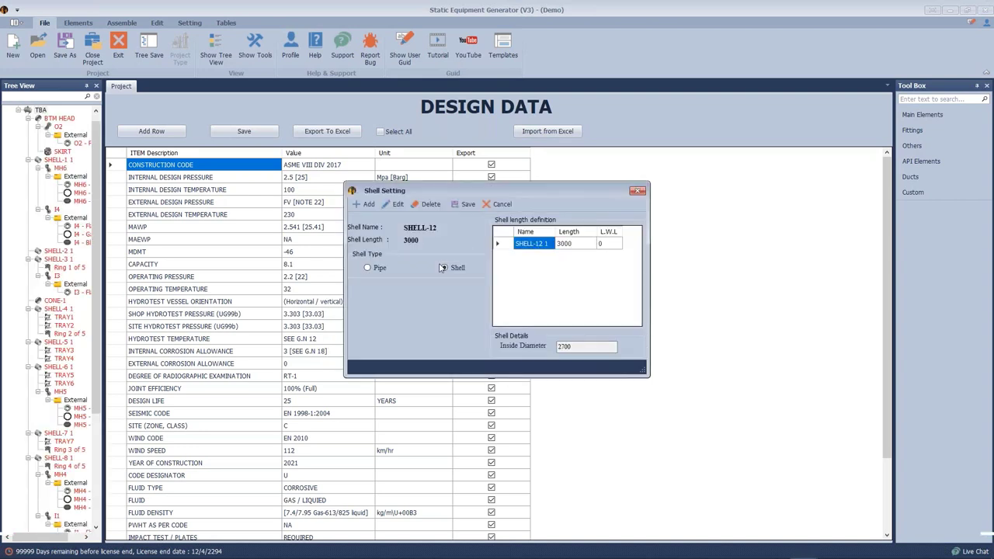
{"action": "left_click", "coordinate": [465, 206]}
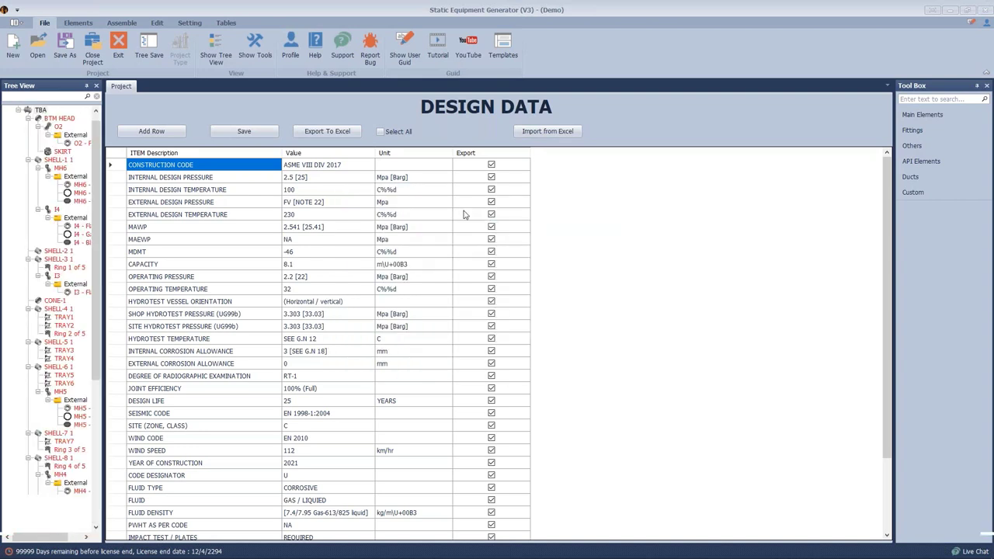
{"action": "left_click", "coordinate": [467, 205]}
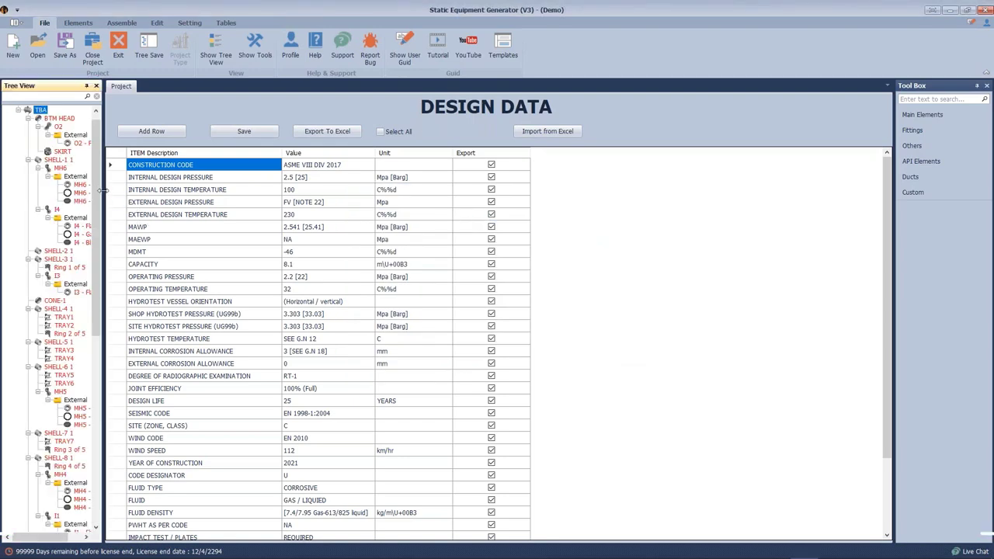
Step: Widen the tree and review nozzle O2 on BTM HEAD: pipe nozzle, size 20, 250.15 mm projection
{"action": "left_click_drag", "start_coordinate": [102, 191], "coordinate": [184, 191]}
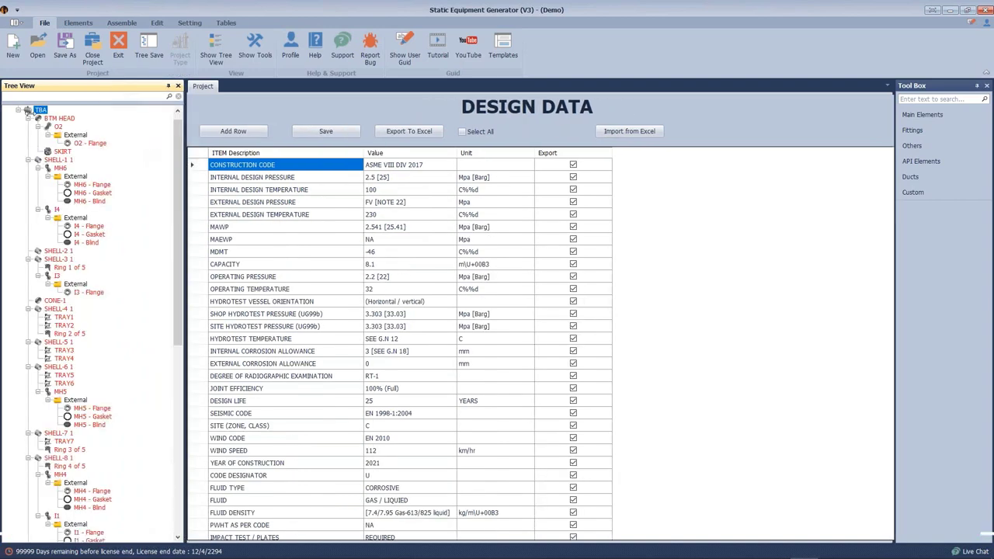
{"action": "left_click", "coordinate": [41, 119]}
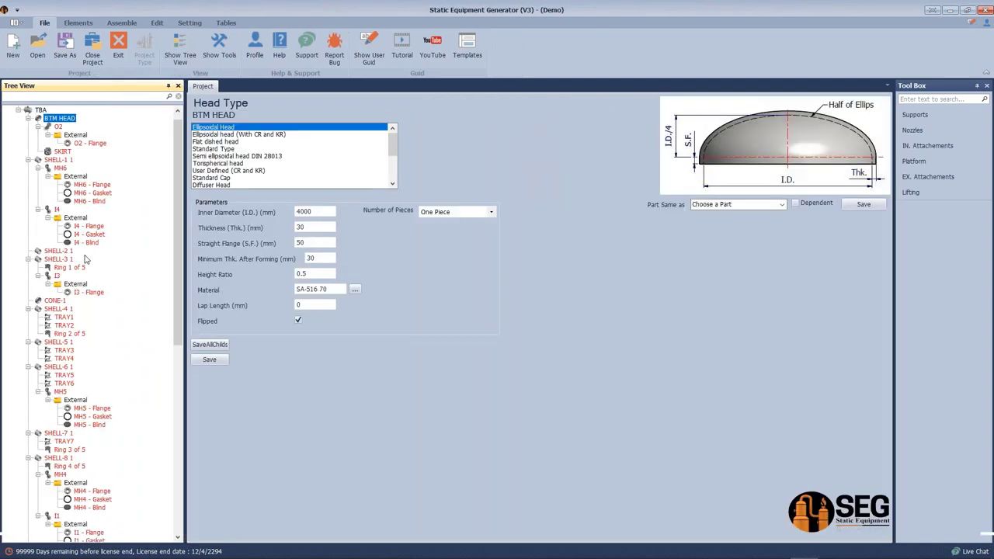
{"action": "left_click", "coordinate": [60, 127]}
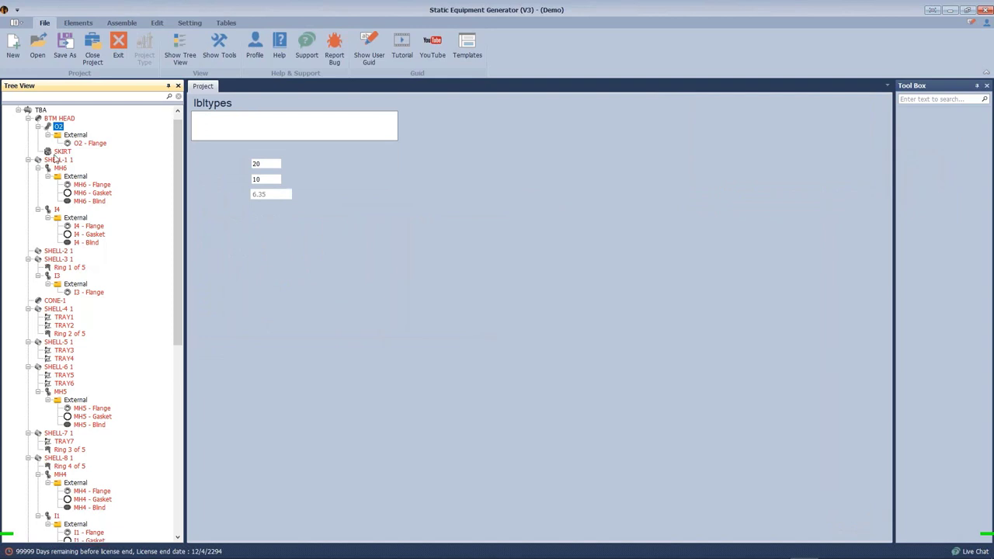
{"action": "scroll", "coordinate": [168, 207], "scroll_direction": "down", "scroll_amount": 10}
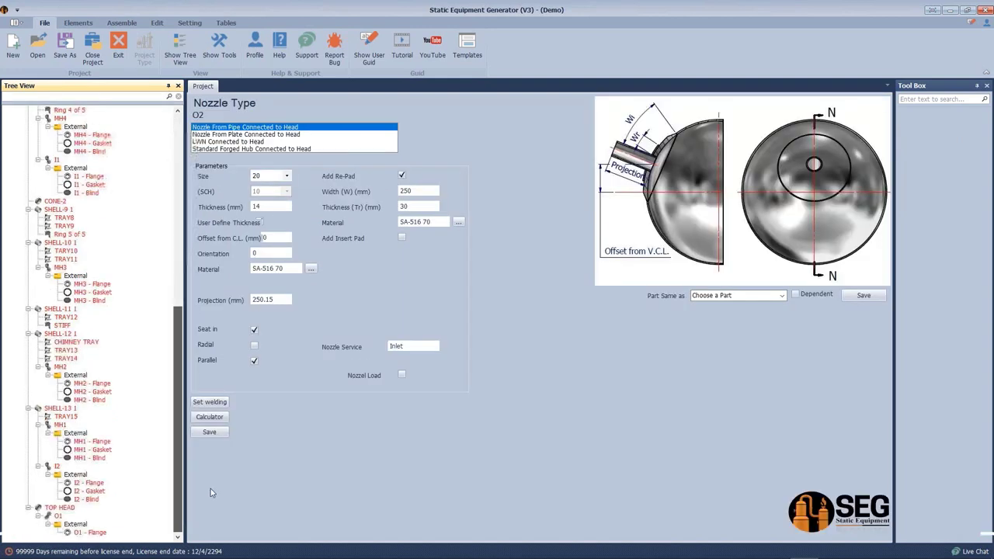
{"action": "scroll", "coordinate": [101, 311], "scroll_direction": "up", "scroll_amount": 10}
{"action": "left_click", "coordinate": [40, 118]}
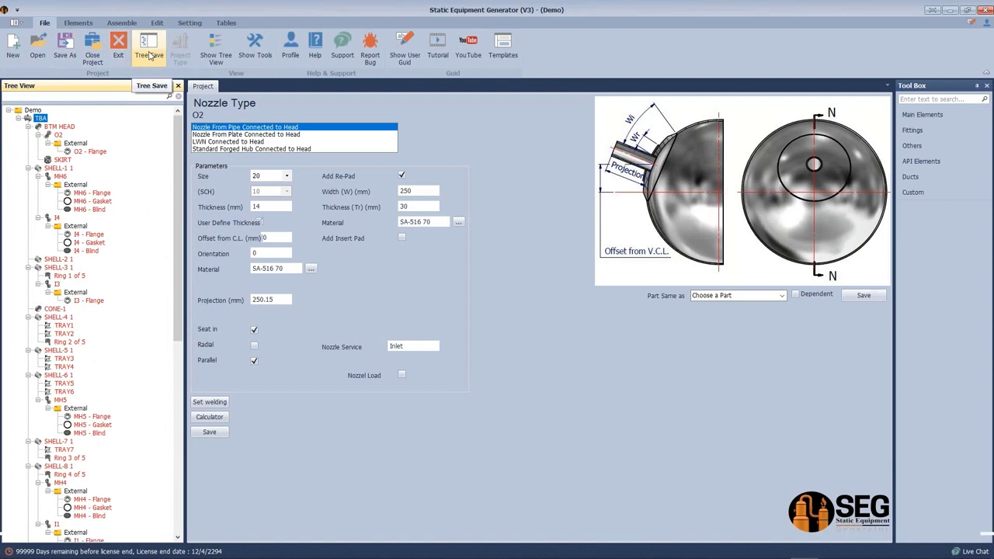
Step: Save the whole TBA element tree via Tree Save, confirming Save All Tree
{"action": "left_click", "coordinate": [150, 54]}
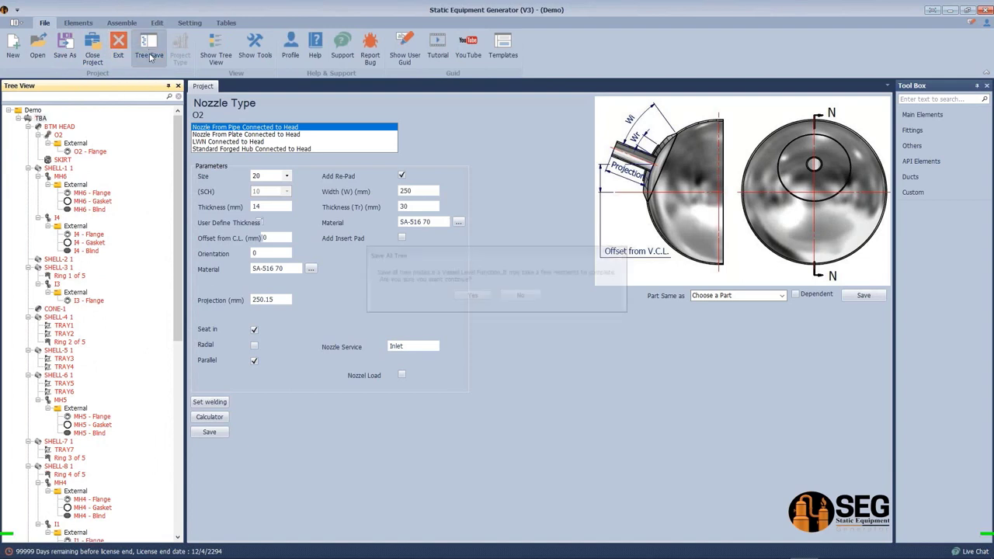
{"action": "left_click", "coordinate": [470, 297]}
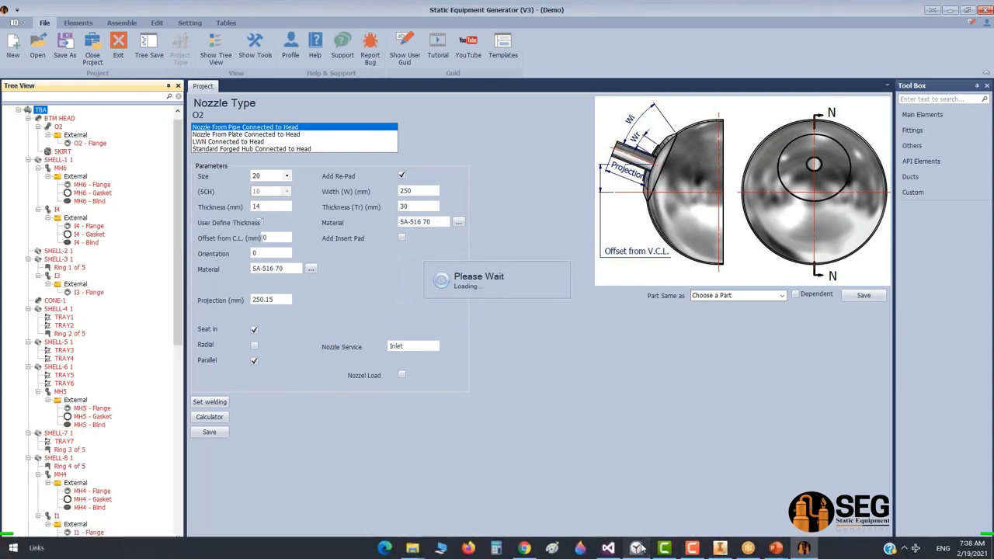
{"action": "left_click", "coordinate": [636, 549]}
Step: Start the stopwatch and compute 1.5 × 85 = 127.5 in Calculator
{"action": "left_click", "coordinate": [227, 250]}
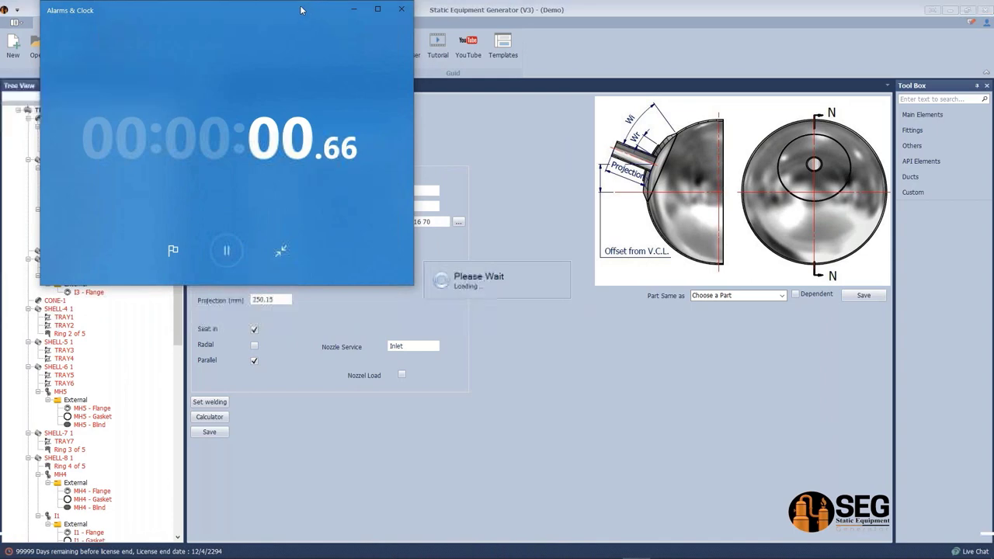
{"action": "left_click_drag", "start_coordinate": [327, 37], "coordinate": [613, 115]}
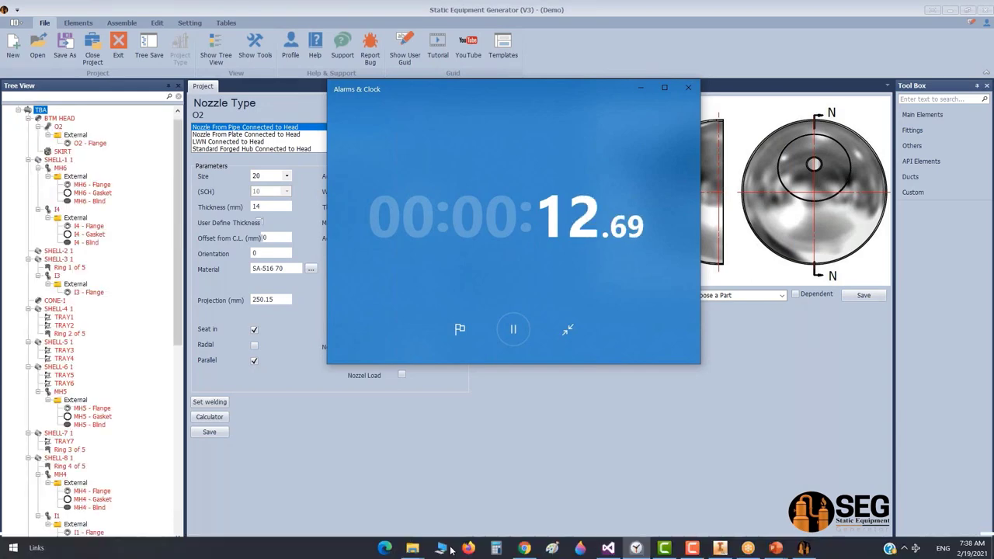
{"action": "left_click", "coordinate": [494, 548]}
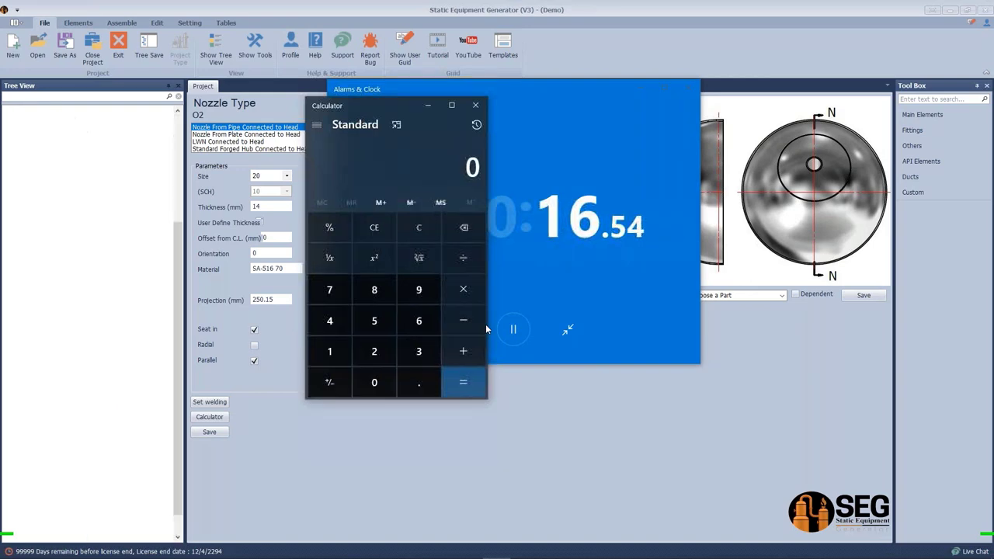
{"action": "type", "text": "1.5*"}
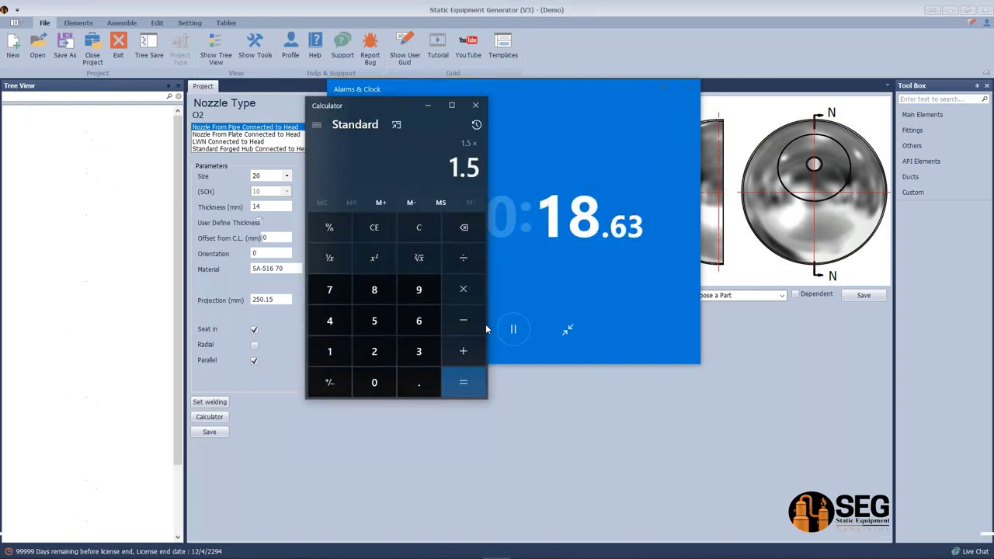
{"action": "type", "text": "85"}
{"action": "key", "text": "Return"}
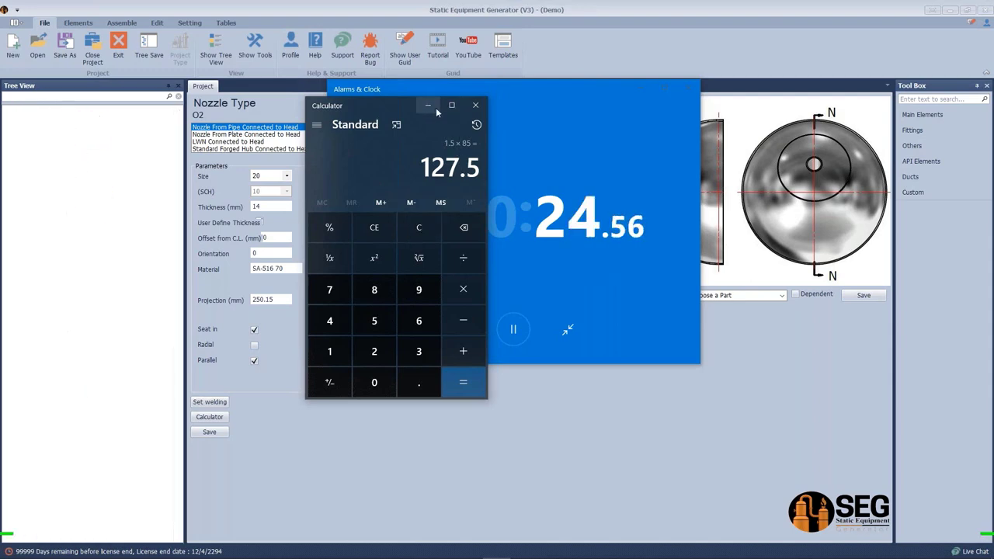
{"action": "left_click", "coordinate": [476, 105]}
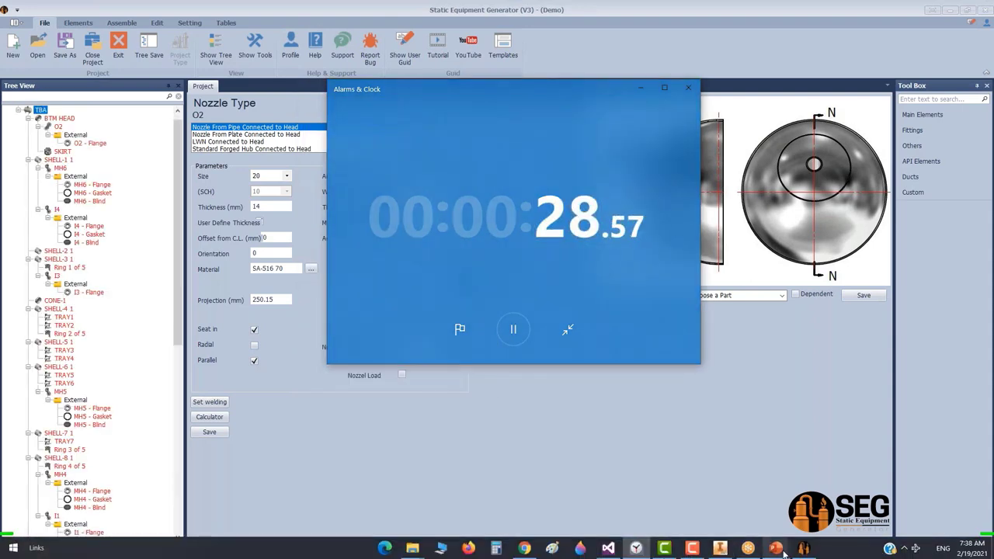
Step: Return to the SEG presentation at slide 2, 'What is SEG software?'
{"action": "left_click", "coordinate": [775, 548]}
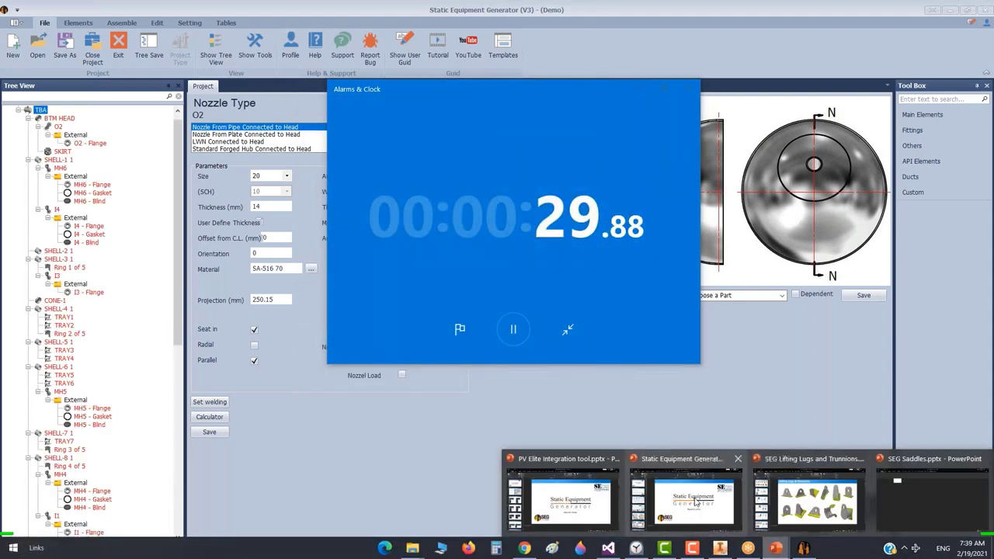
{"action": "left_click", "coordinate": [695, 503]}
{"action": "scroll", "coordinate": [538, 295], "scroll_direction": "down", "scroll_amount": 1}
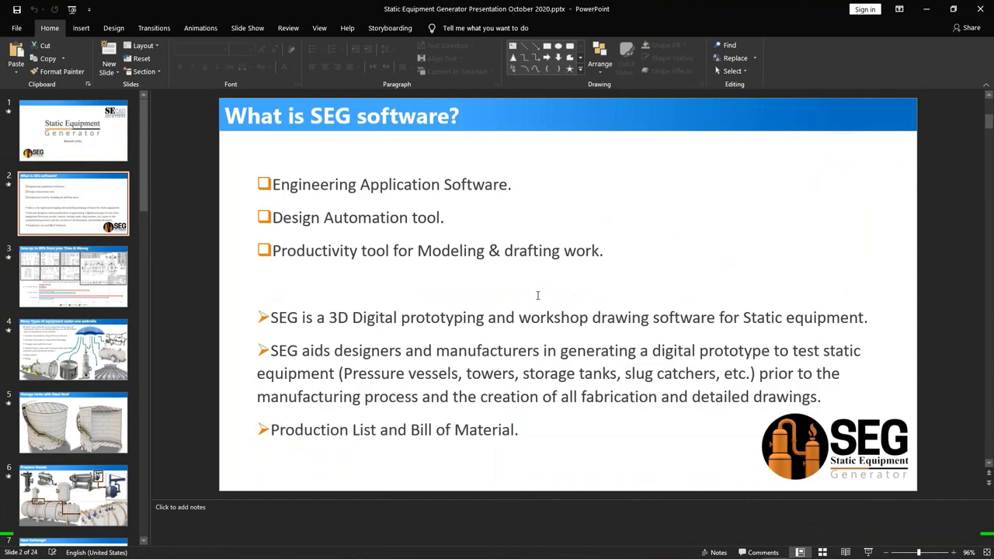
Step: Present slide 2 full screen, revealing the three tool bullets, 3D prototyping and Production List points
{"action": "key", "text": "shift+F5"}
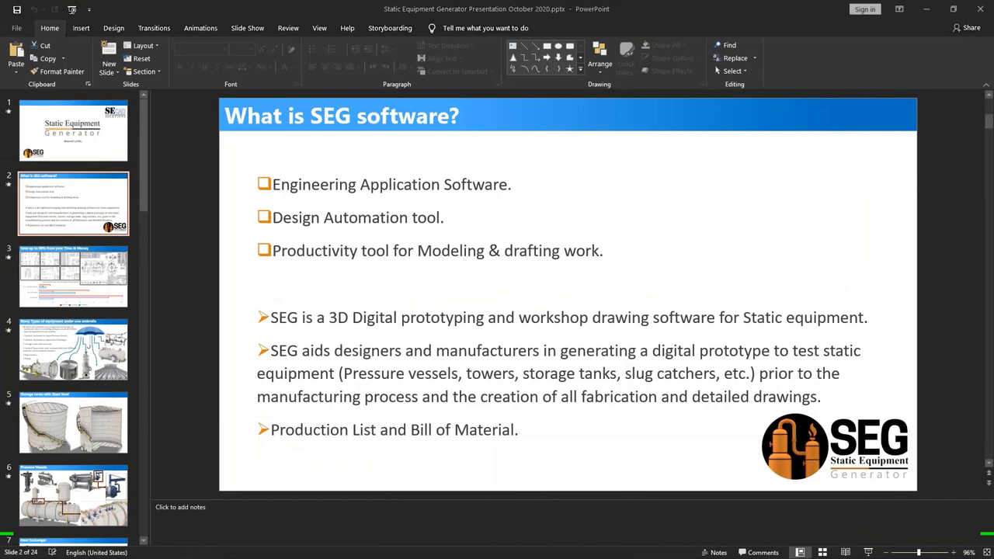
{"action": "key", "text": "Right"}
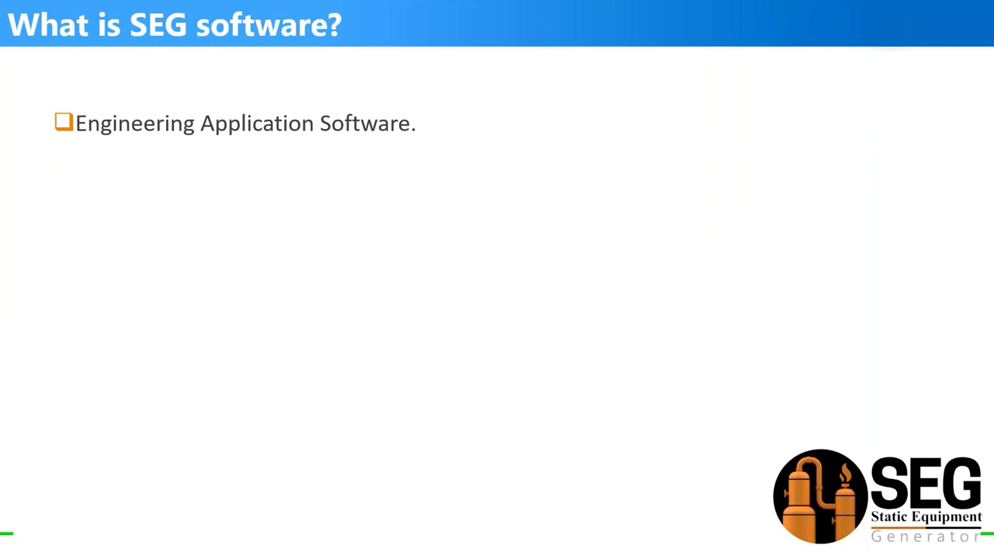
{"action": "key", "text": "Right"}
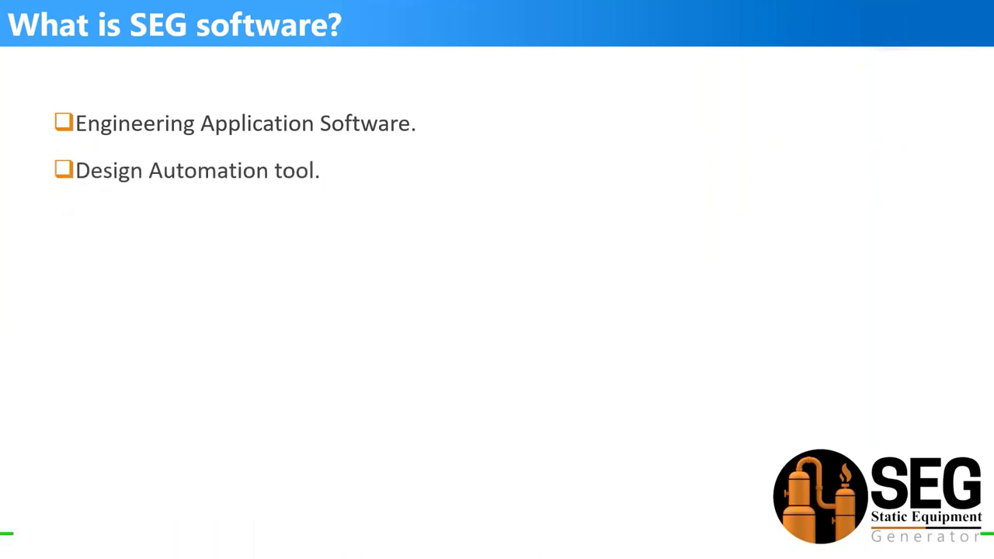
{"action": "key", "text": "Right"}
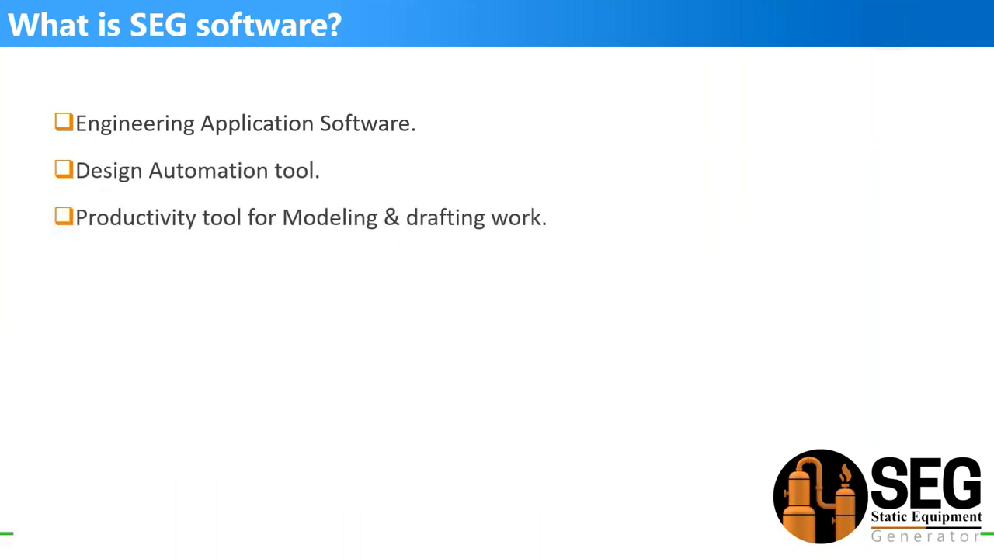
{"action": "key", "text": "Right"}
{"action": "key", "text": "Right"}
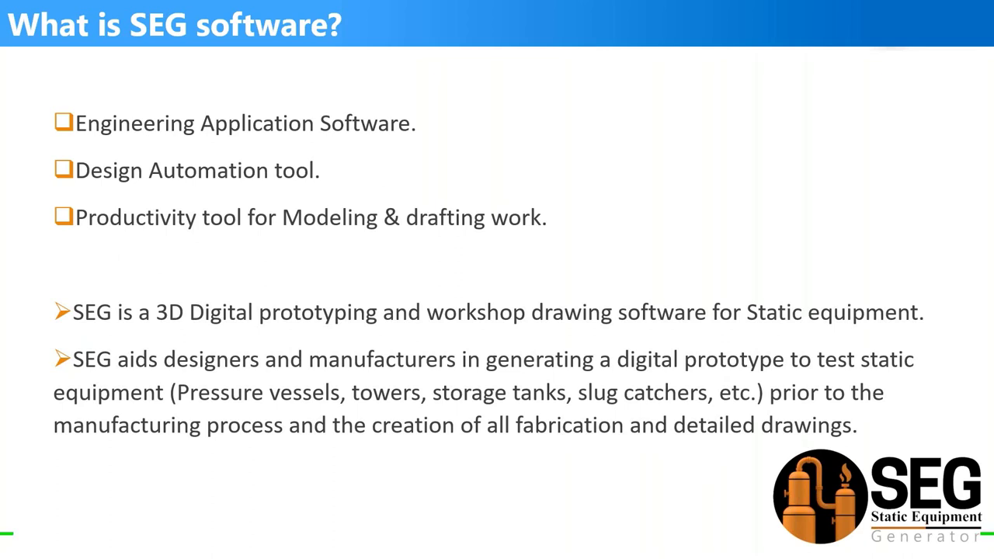
{"action": "key", "text": "Right"}
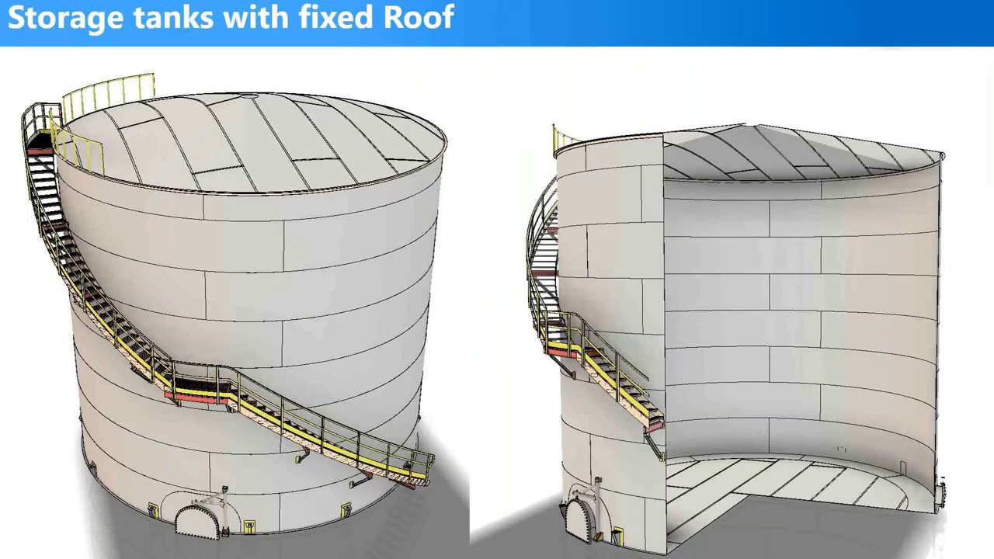
Step: End the slide show, returning to Normal view on slide 5
{"action": "key", "text": "Escape"}
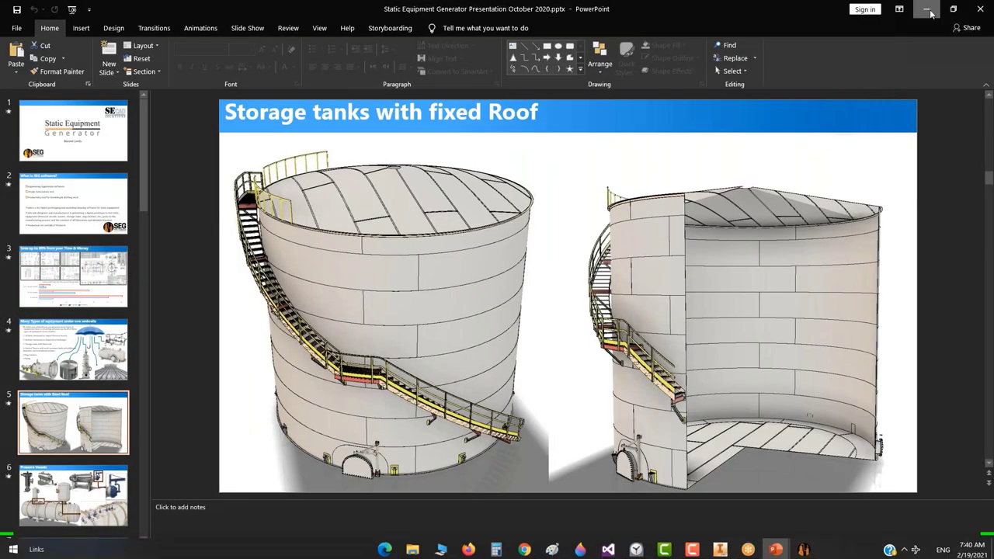
{"action": "left_click", "coordinate": [927, 9]}
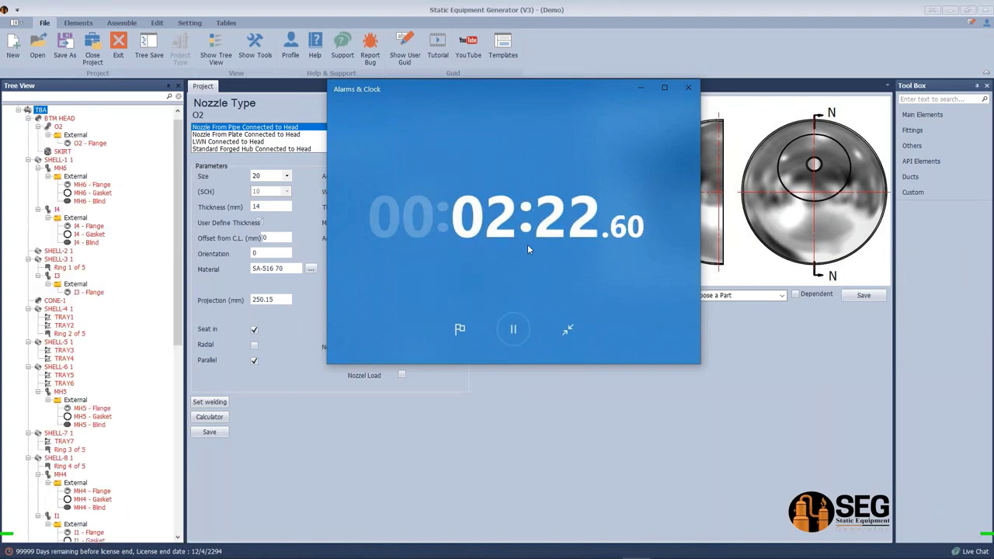
{"action": "mouse_move", "coordinate": [723, 553]}
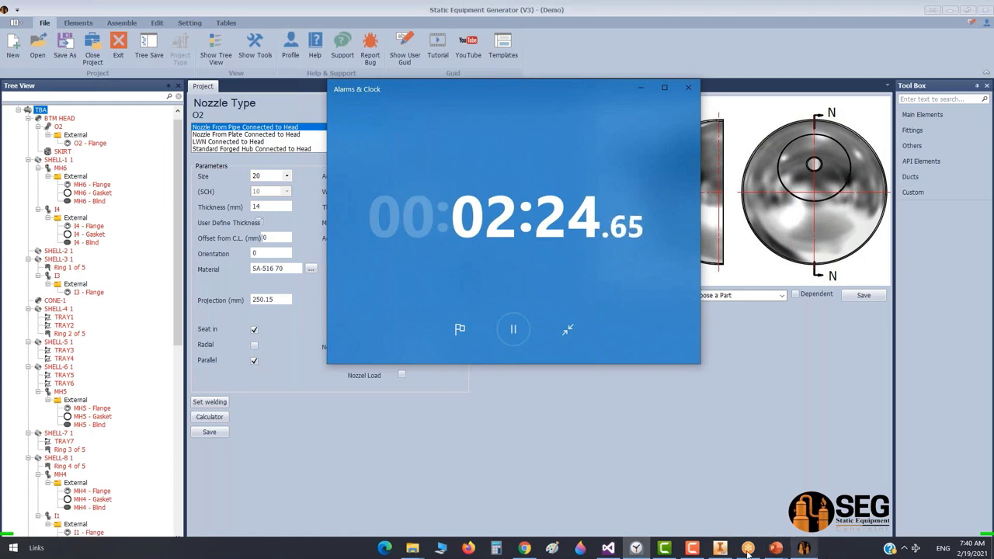
{"action": "left_click", "coordinate": [665, 549]}
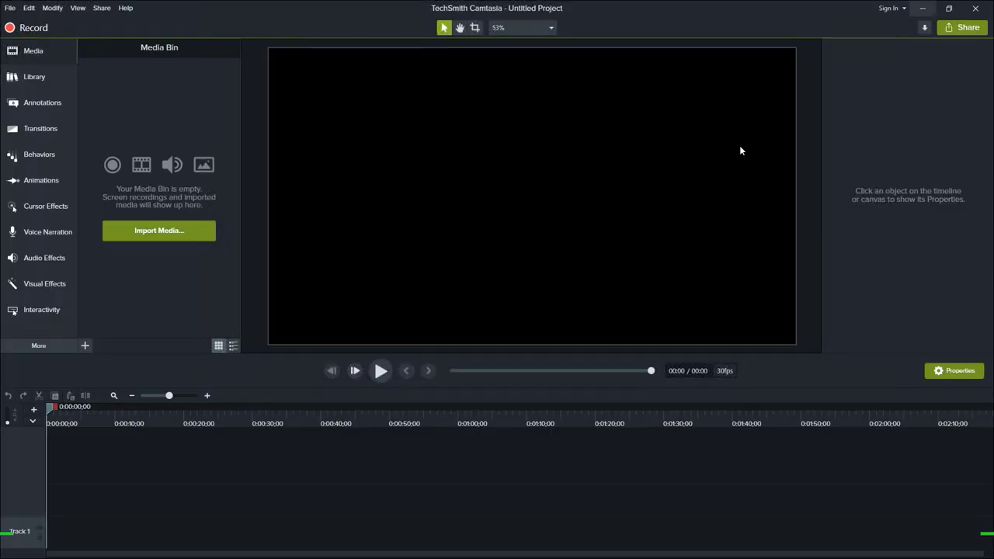
{"action": "key", "text": "alt+Tab"}
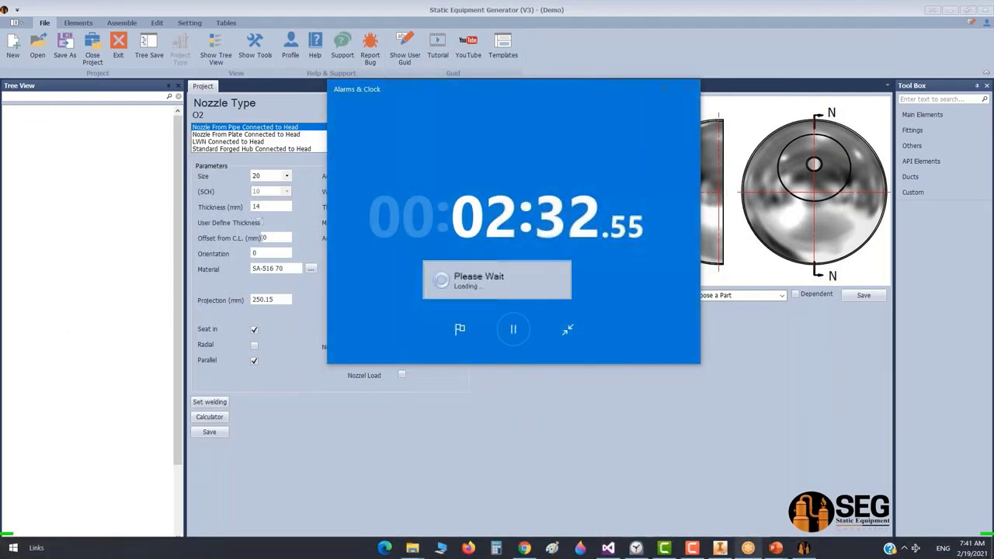
{"action": "mouse_move", "coordinate": [776, 549]}
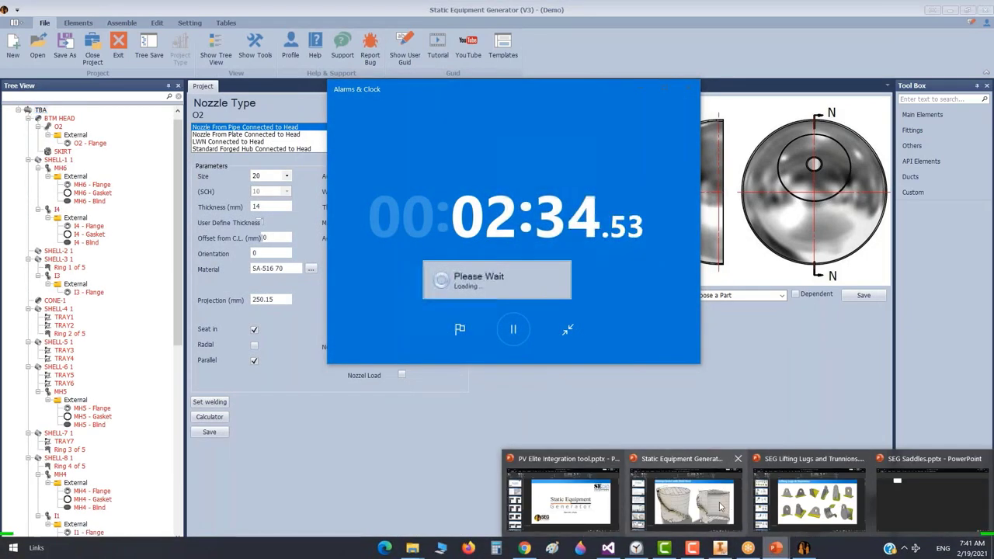
{"action": "left_click", "coordinate": [721, 506]}
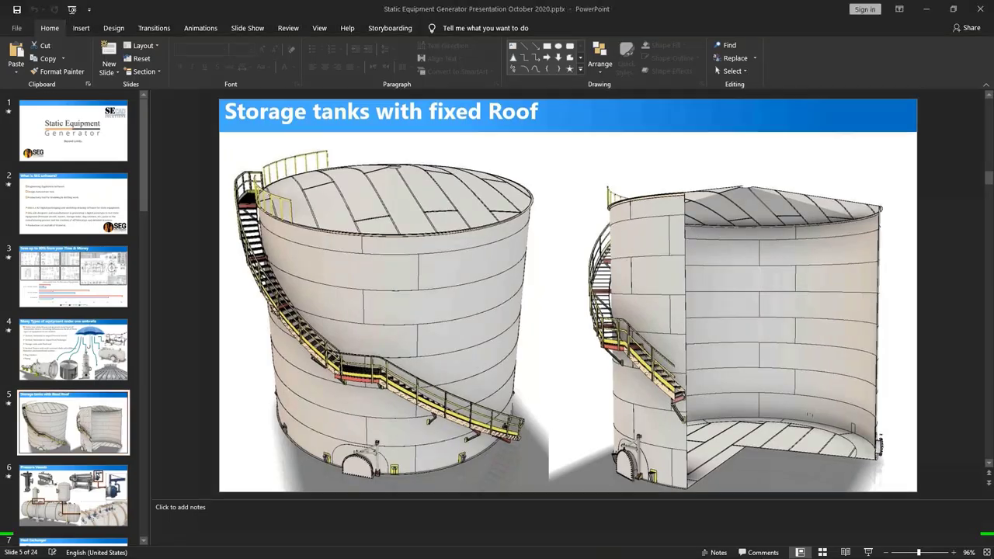
Step: Present slides 5 to 8, Storage tanks through Project Information, then minimise PowerPoint
{"action": "key", "text": "shift+F5"}
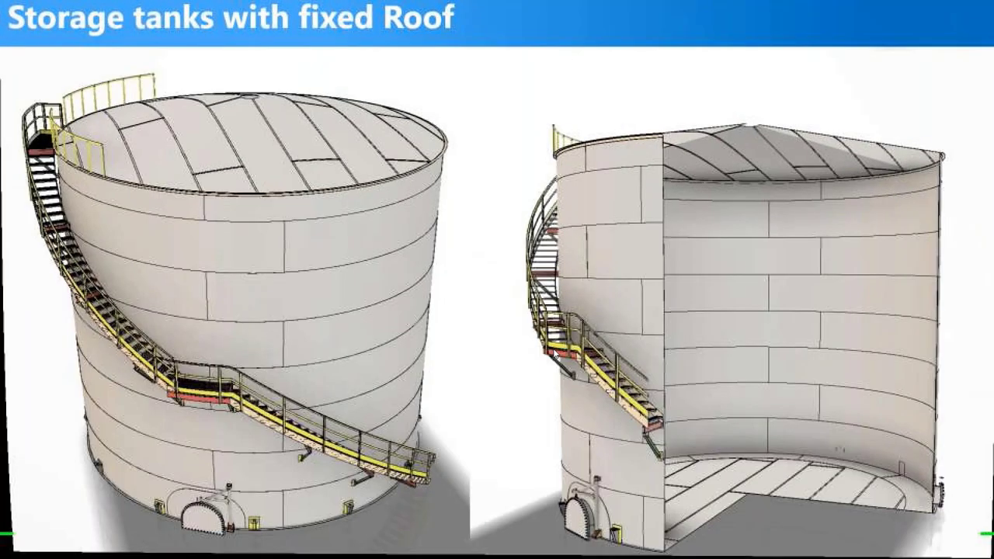
{"action": "left_click", "coordinate": [350, 189]}
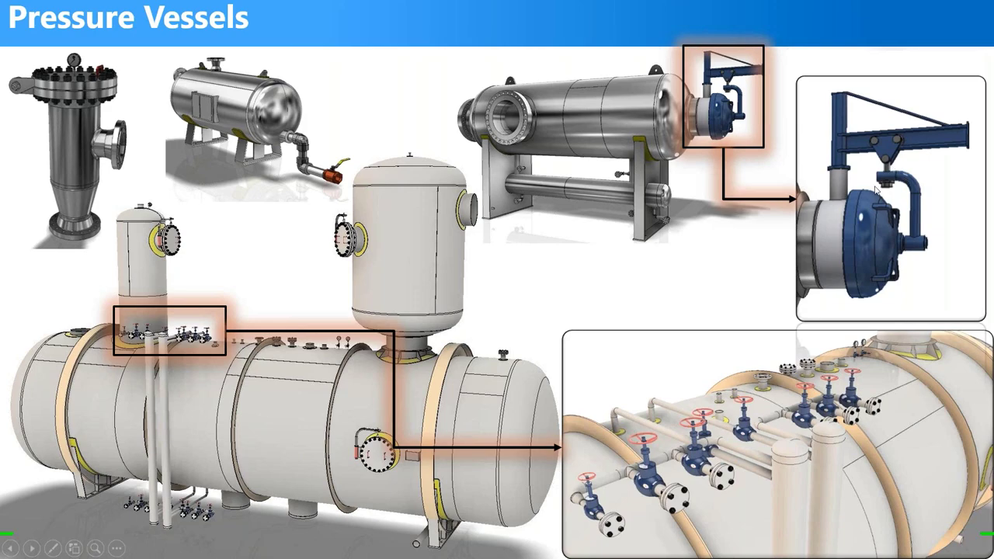
{"action": "left_click", "coordinate": [490, 289]}
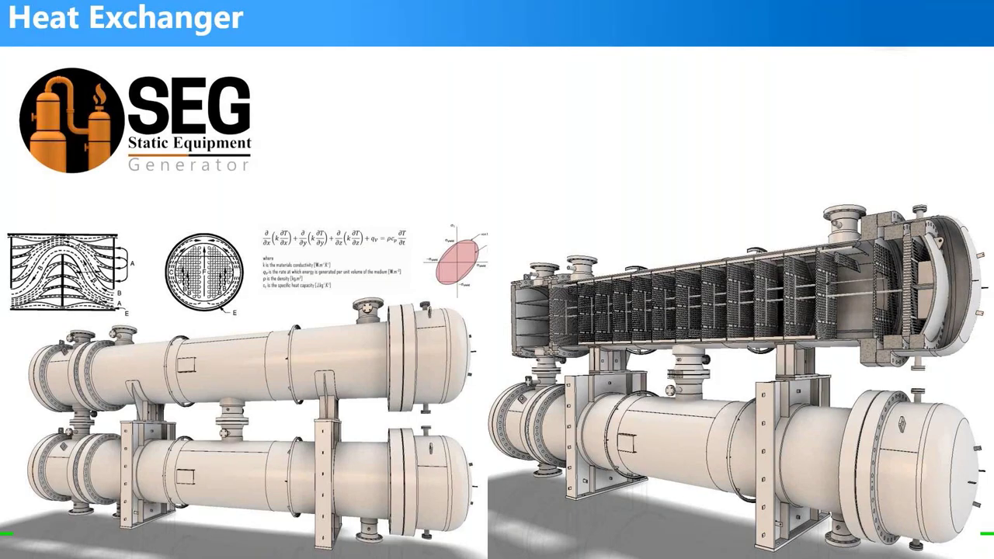
{"action": "key", "text": "Right"}
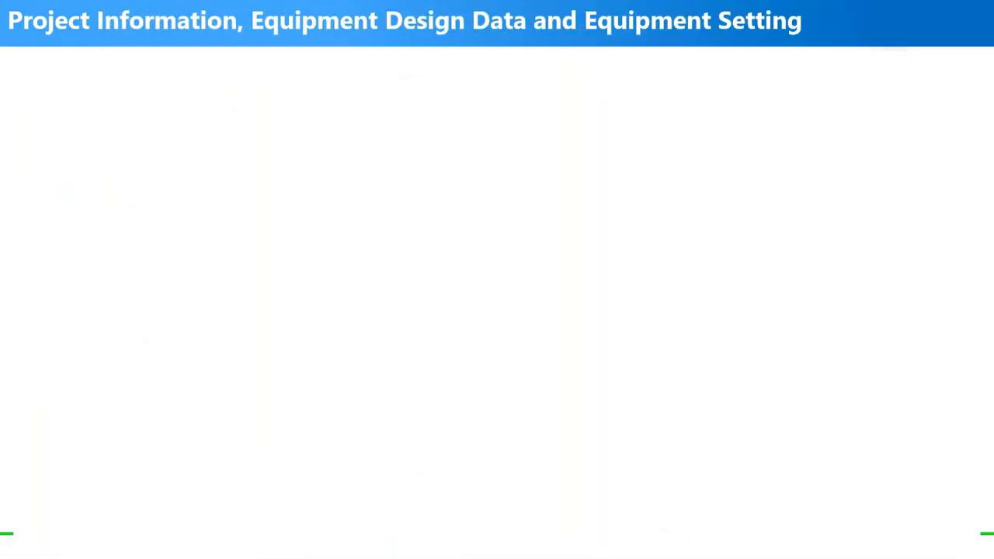
{"action": "key", "text": "Escape"}
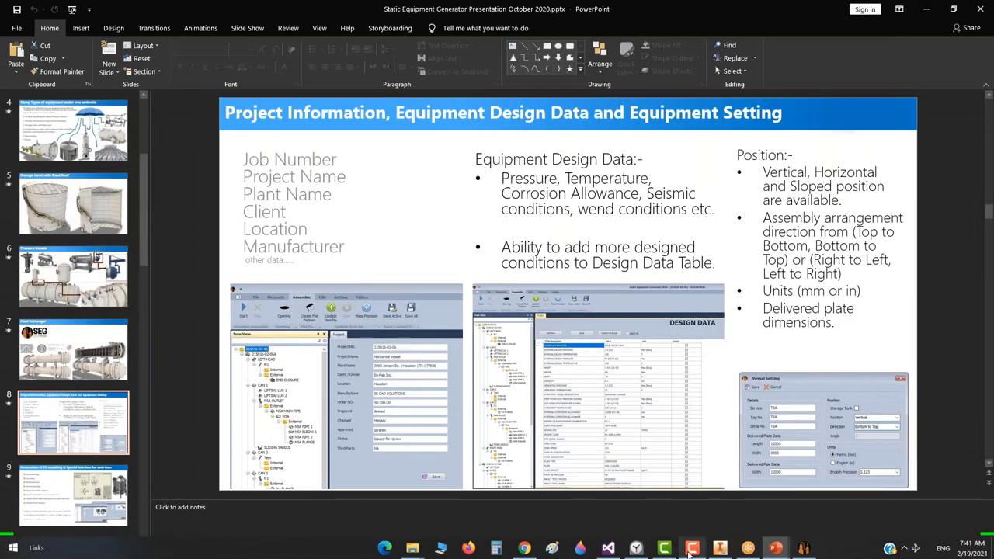
{"action": "left_click", "coordinate": [804, 548]}
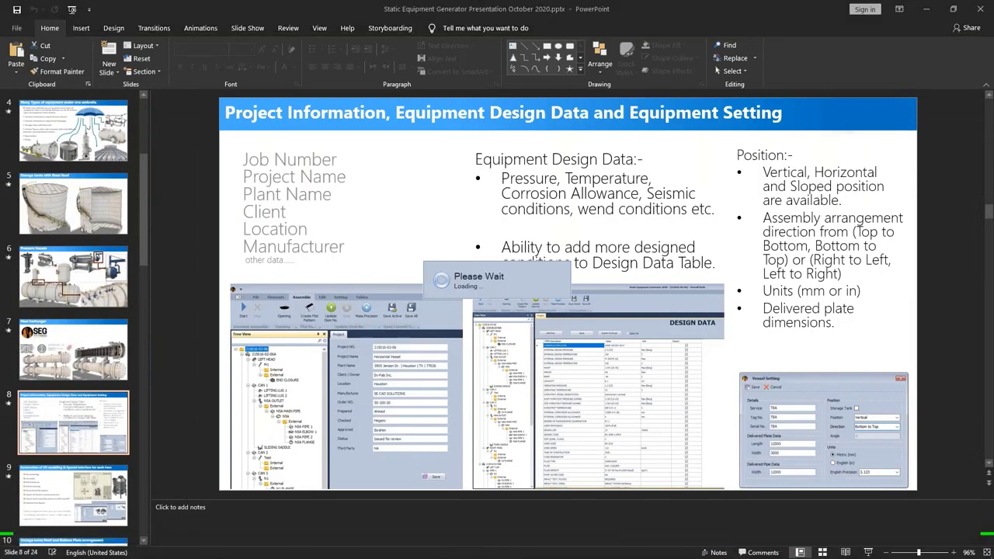
{"action": "left_click", "coordinate": [926, 10]}
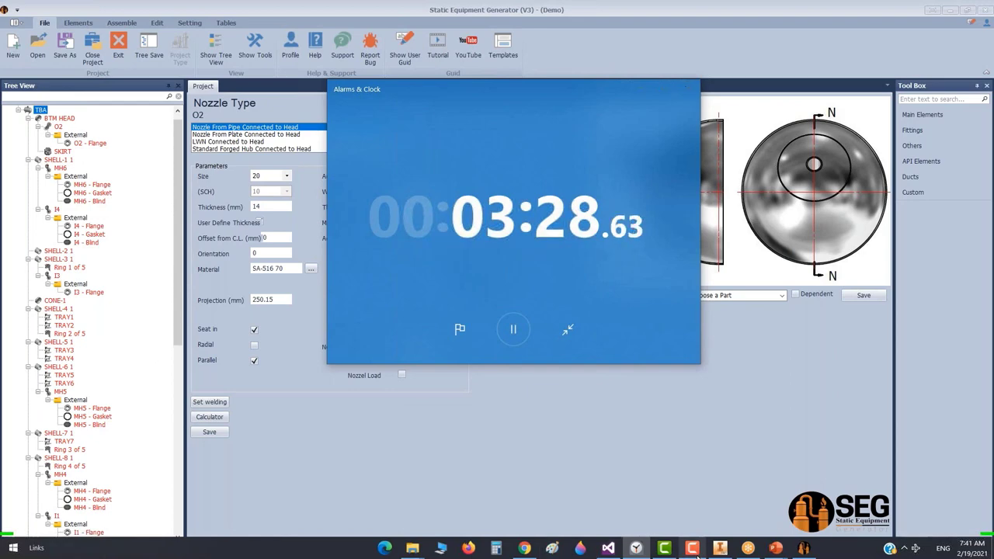
Step: Dismiss the screen recorder's prompt and restore the stopwatch over the SEG window
{"action": "left_click", "coordinate": [692, 548]}
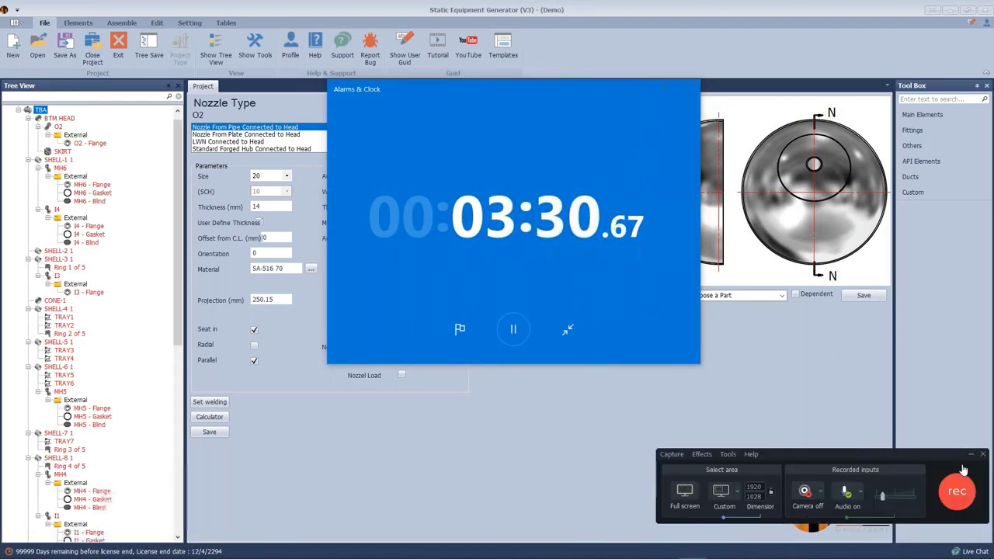
{"action": "left_click", "coordinate": [960, 483]}
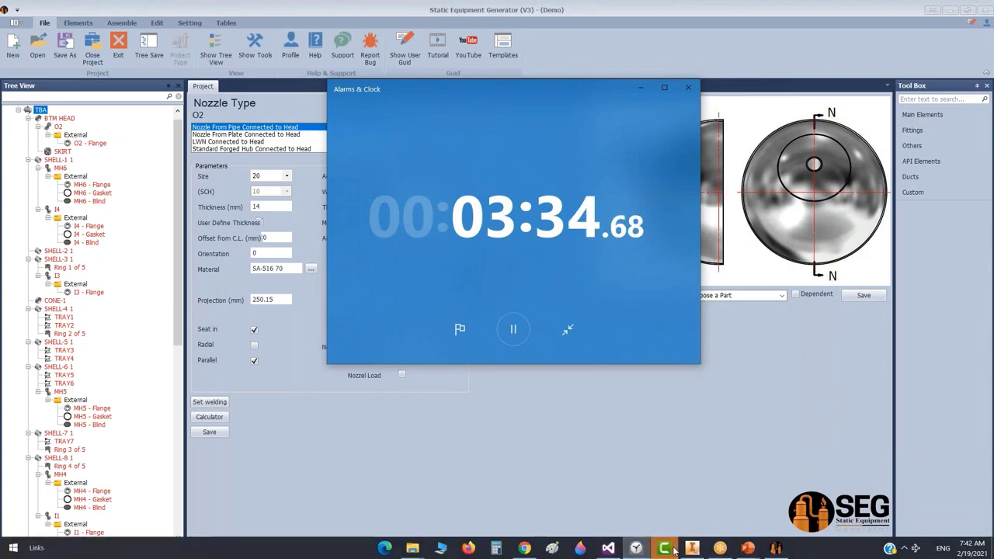
{"action": "left_click", "coordinate": [673, 549]}
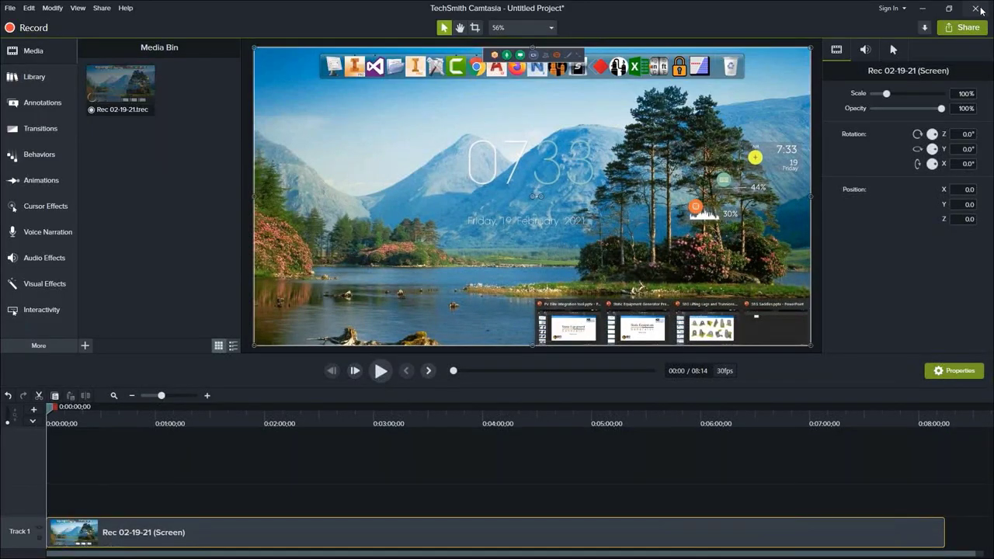
{"action": "left_click", "coordinate": [518, 325]}
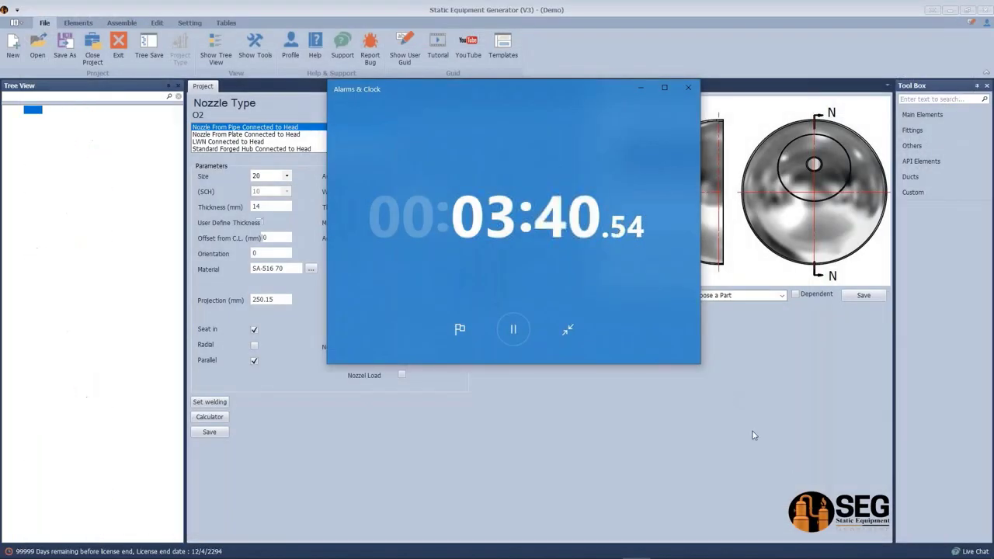
{"action": "left_click", "coordinate": [641, 90]}
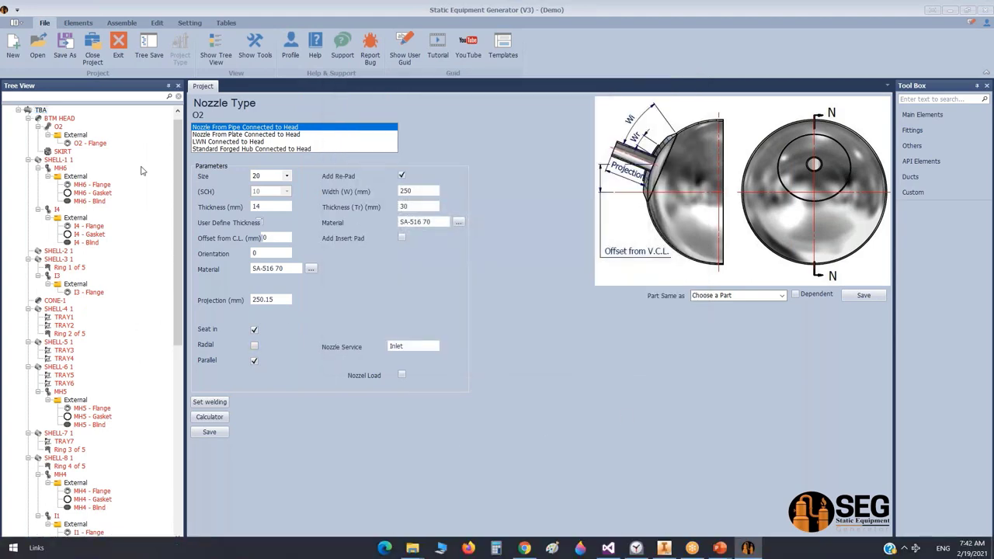
{"action": "left_click", "coordinate": [637, 554]}
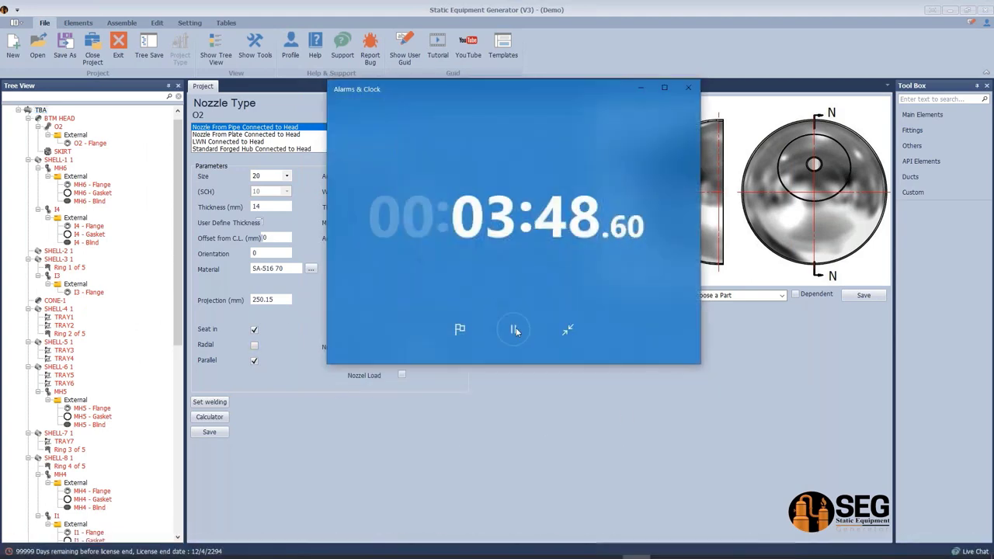
Step: Change the SKIRT's end inner diameter from 4100 to 4770
{"action": "left_click", "coordinate": [47, 132]}
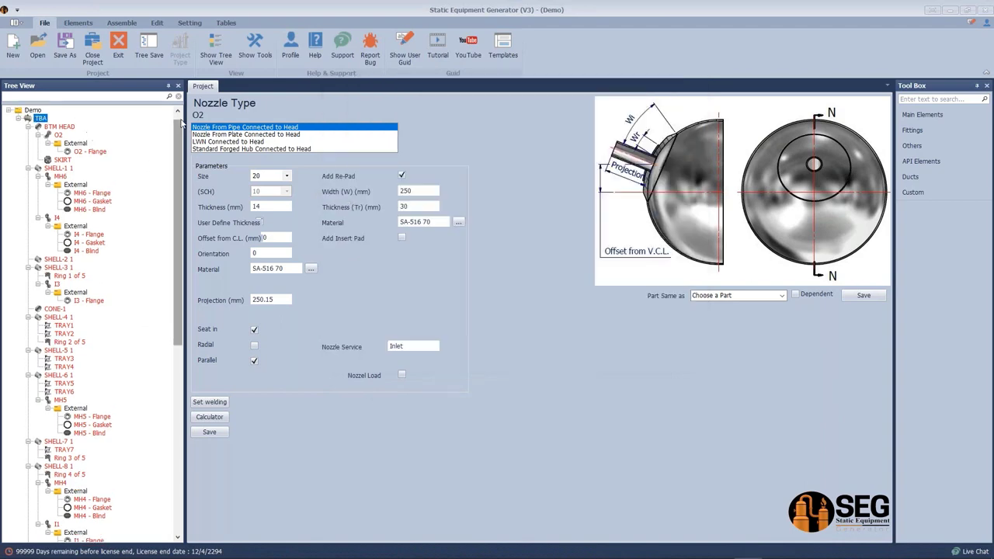
{"action": "left_click", "coordinate": [61, 159]}
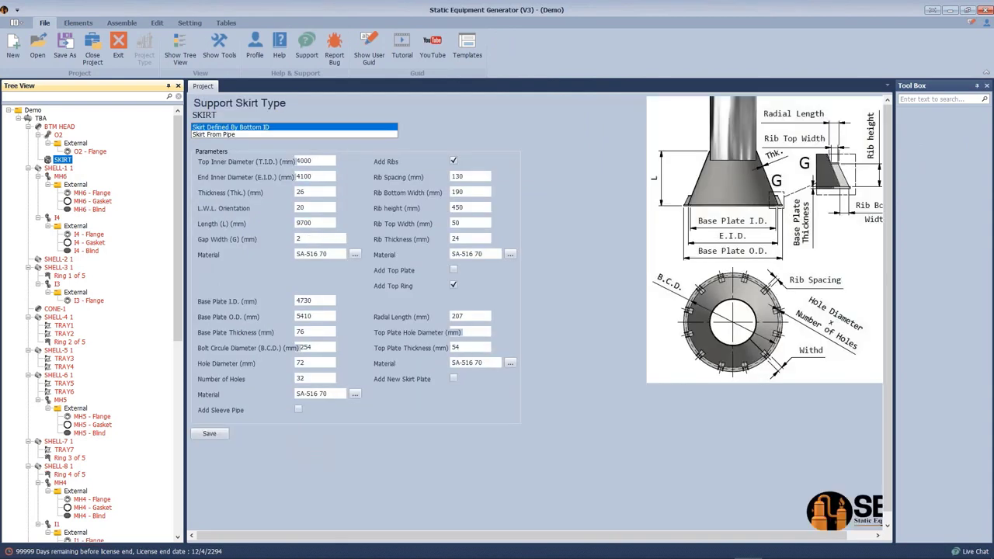
{"action": "left_click", "coordinate": [300, 176]}
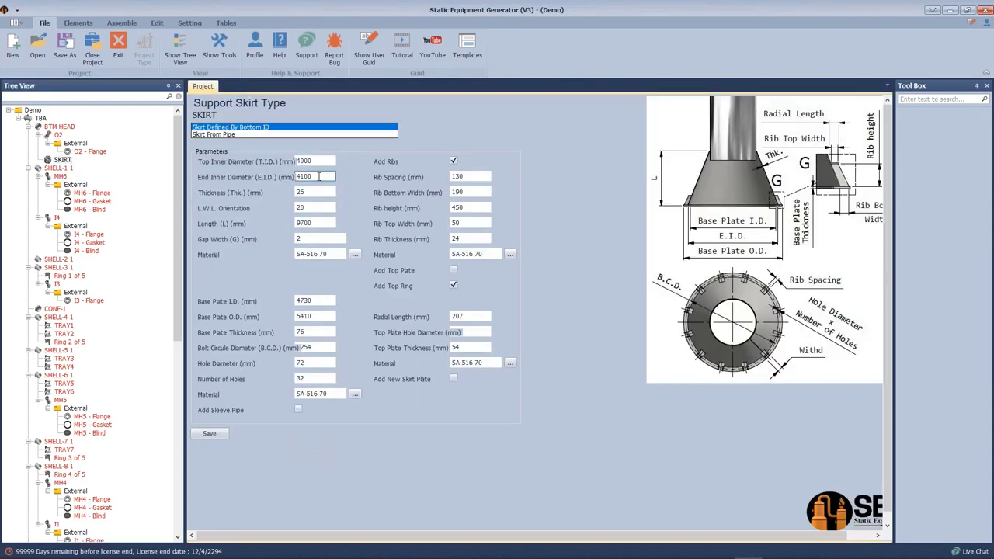
{"action": "left_click_drag", "start_coordinate": [319, 177], "coordinate": [268, 179]}
{"action": "type", "text": "4770"}
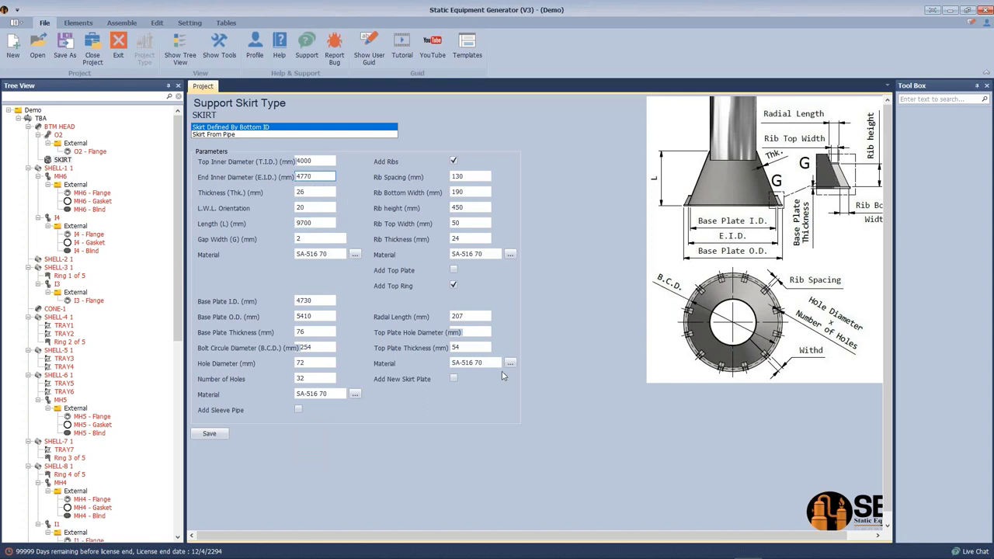
Step: Add a 3000 mm skirt plate and save the skirt settings
{"action": "left_click", "coordinate": [454, 378]}
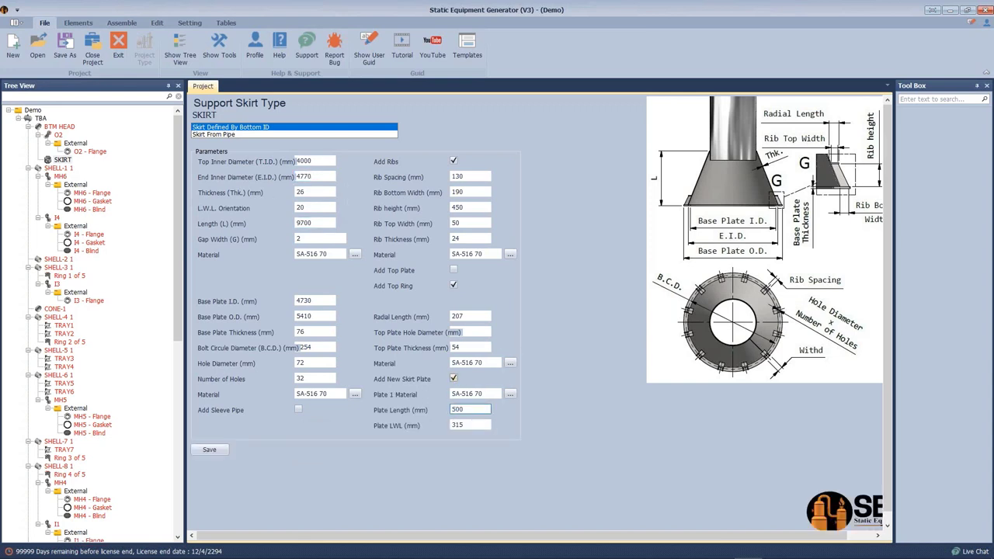
{"action": "left_click_drag", "start_coordinate": [471, 409], "coordinate": [424, 412]}
{"action": "type", "text": "30"}
{"action": "left_click", "coordinate": [223, 452]}
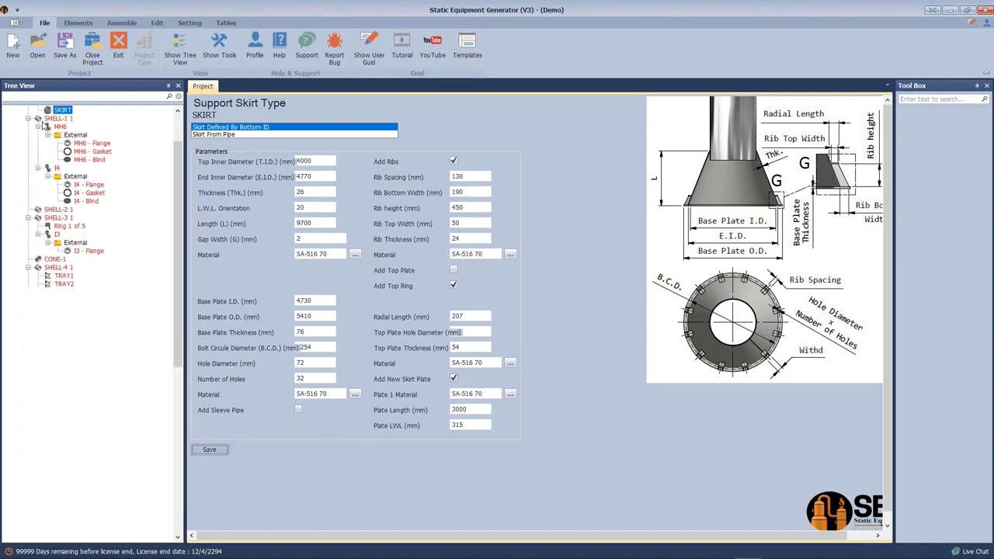
{"action": "scroll", "coordinate": [72, 168], "scroll_direction": "up", "scroll_amount": 3}
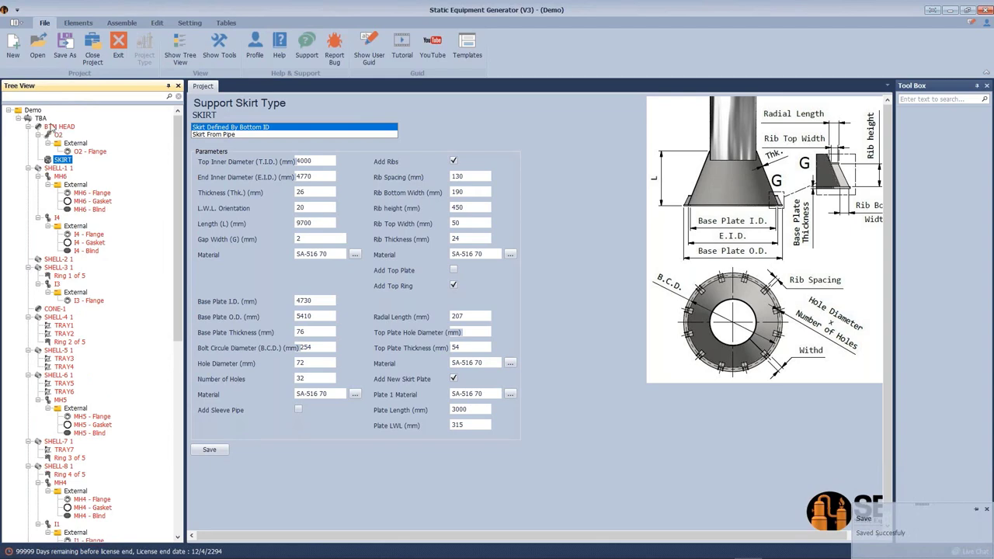
Step: Start the Inventor assembly build from the Assemble tab and reset the stopwatch to zero
{"action": "left_click", "coordinate": [122, 23]}
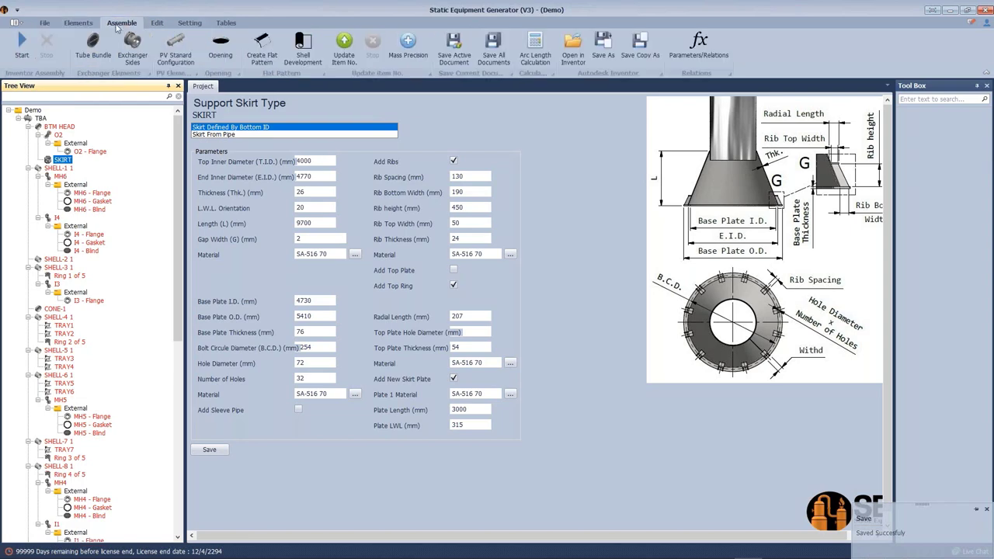
{"action": "left_click", "coordinate": [21, 43]}
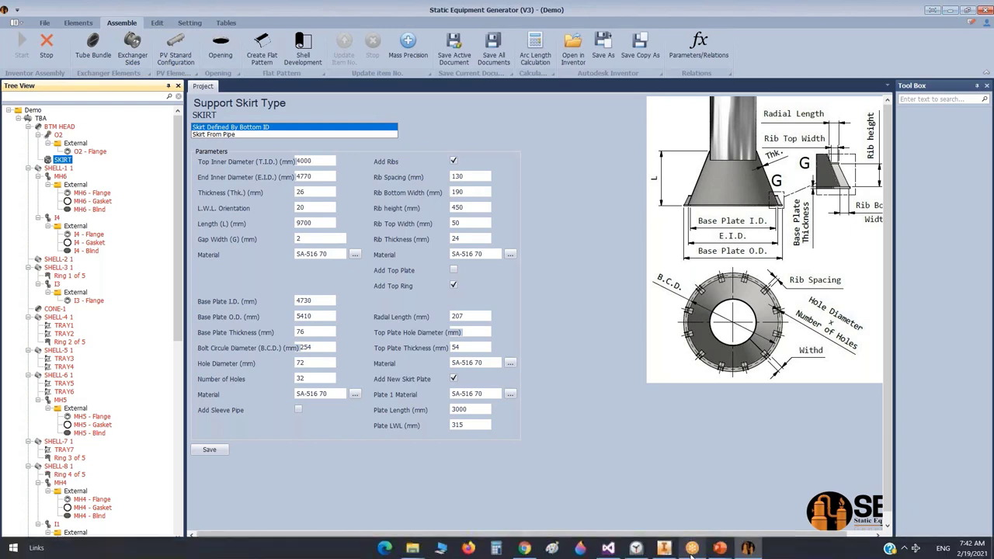
{"action": "left_click", "coordinate": [638, 548]}
{"action": "left_click", "coordinate": [459, 328]}
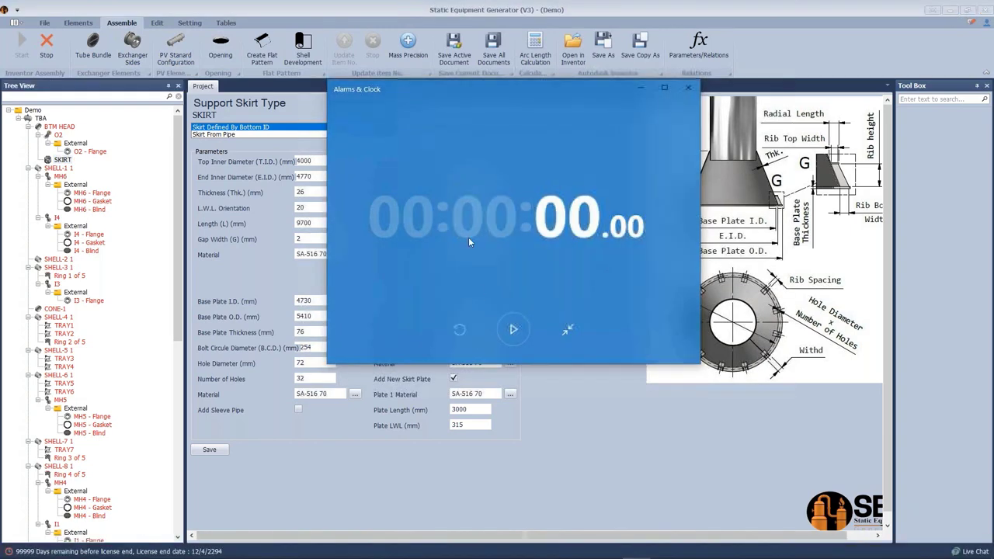
{"action": "left_click", "coordinate": [78, 281]}
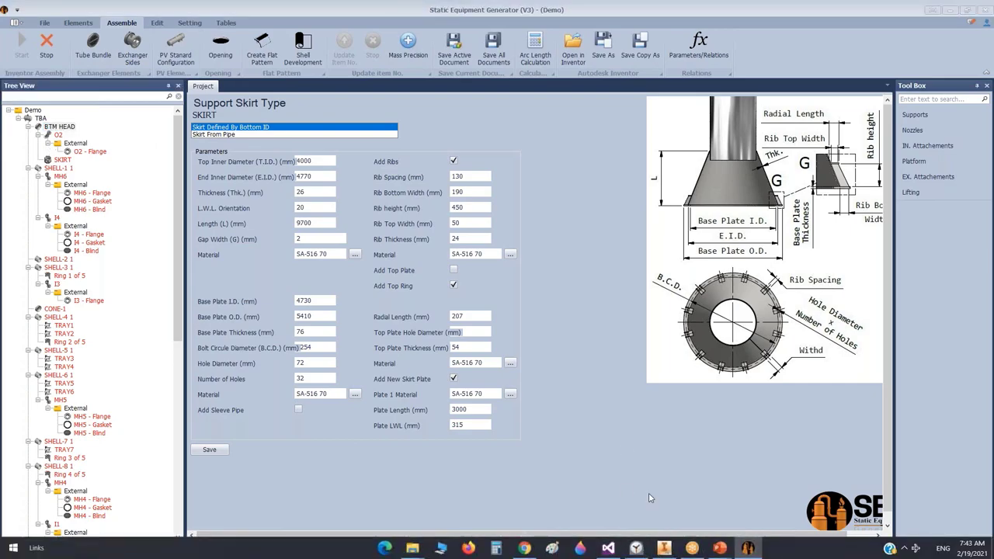
Step: Watch TBA.iam build in Inventor, fitting the bottom head in view, then return to PowerPoint
{"action": "left_click", "coordinate": [664, 548]}
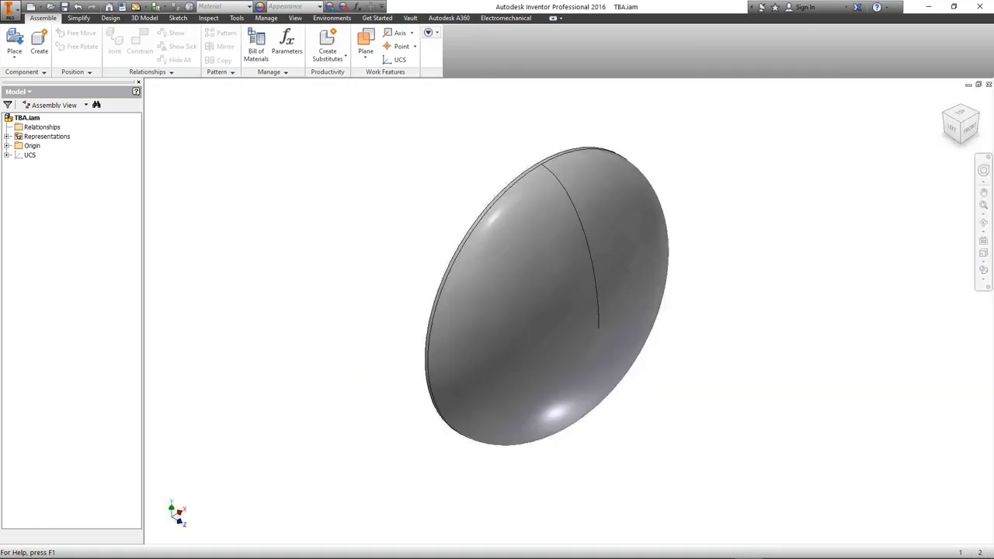
{"action": "key", "text": "F6"}
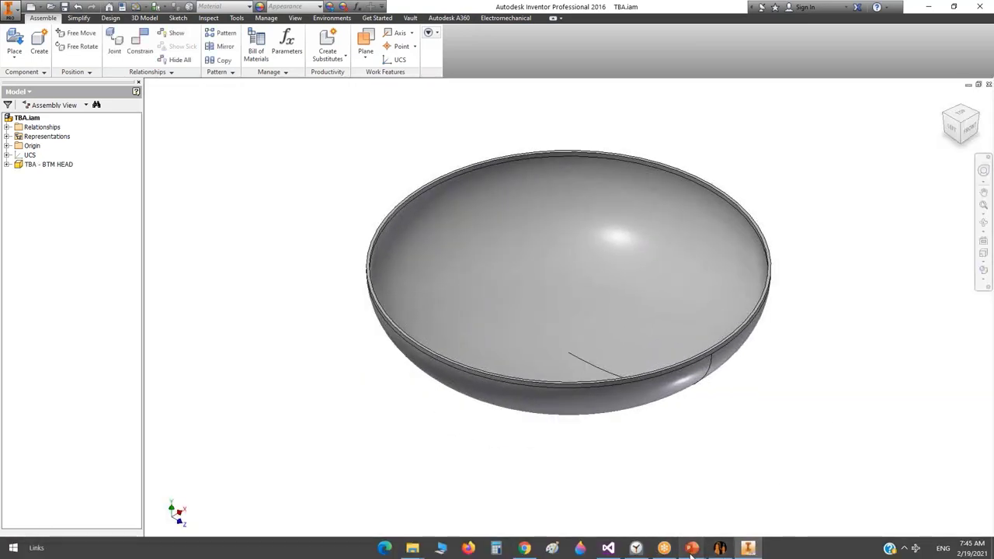
{"action": "mouse_move", "coordinate": [691, 547]}
{"action": "left_click", "coordinate": [644, 503]}
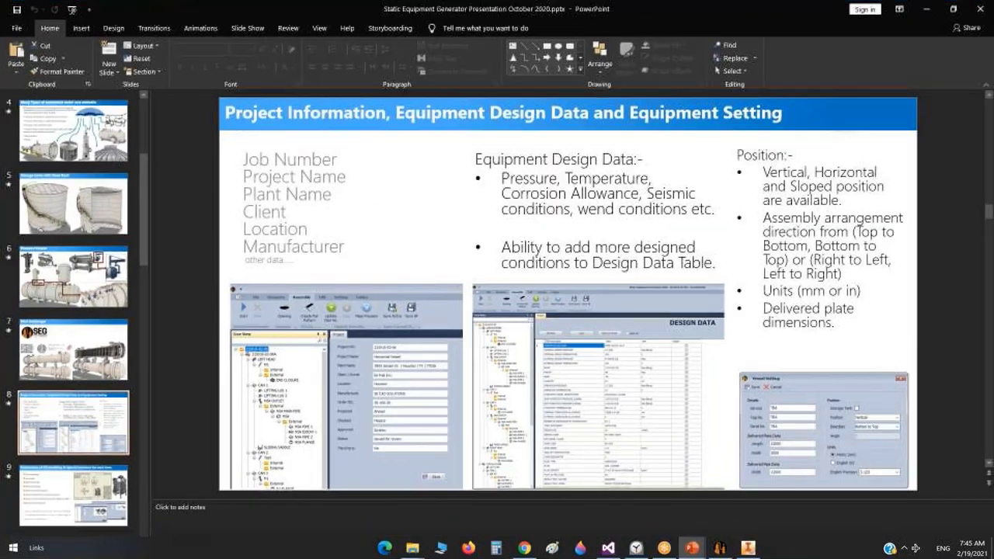
Step: Start the slide show from the current slide 8
{"action": "key", "text": "shift+F5"}
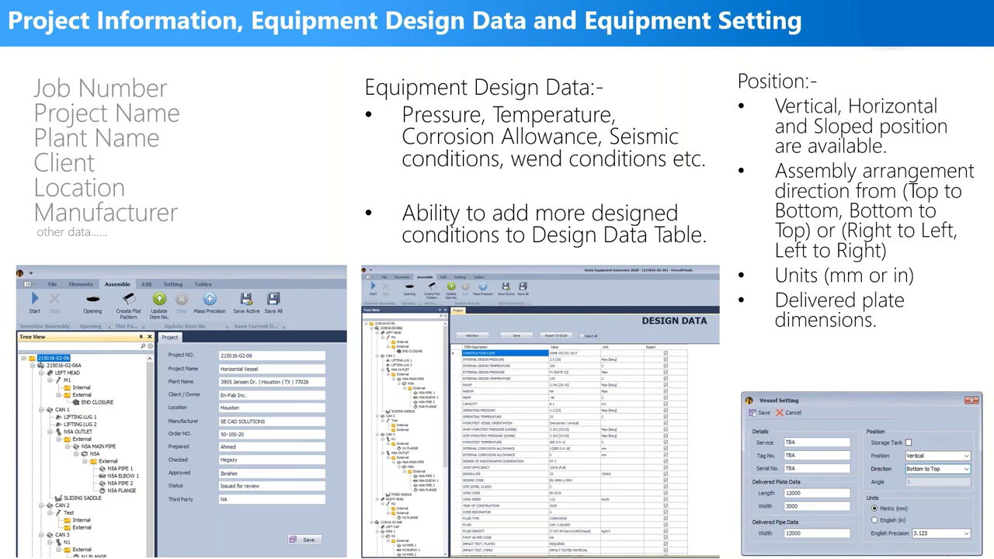
Step: Switch the slide-show pointer to the Pen for annotation
{"action": "left_click", "coordinate": [53, 548]}
{"action": "left_click", "coordinate": [45, 456]}
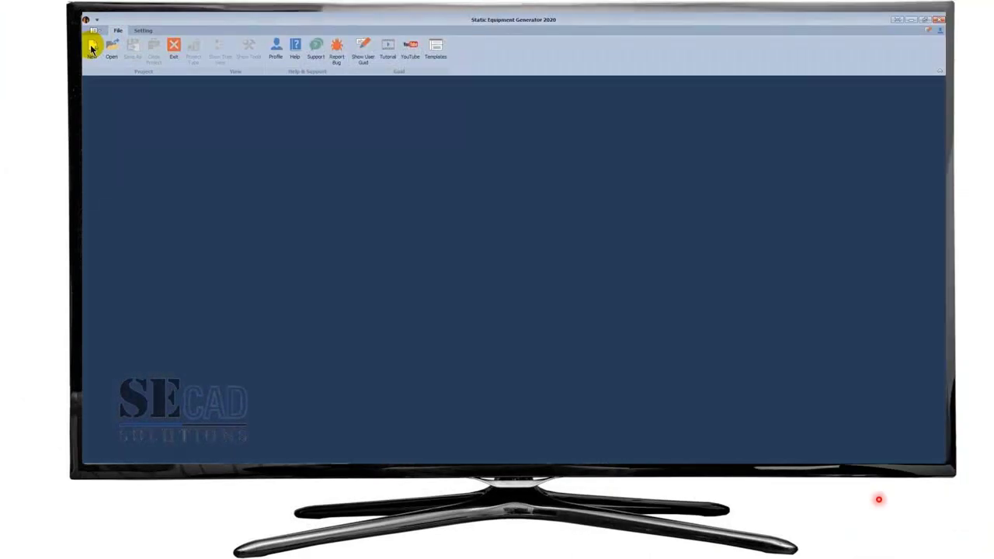
Step: Create project '42 m Tank (Roof plate arrangement)' in the Desktop folder
{"action": "left_click", "coordinate": [91, 48]}
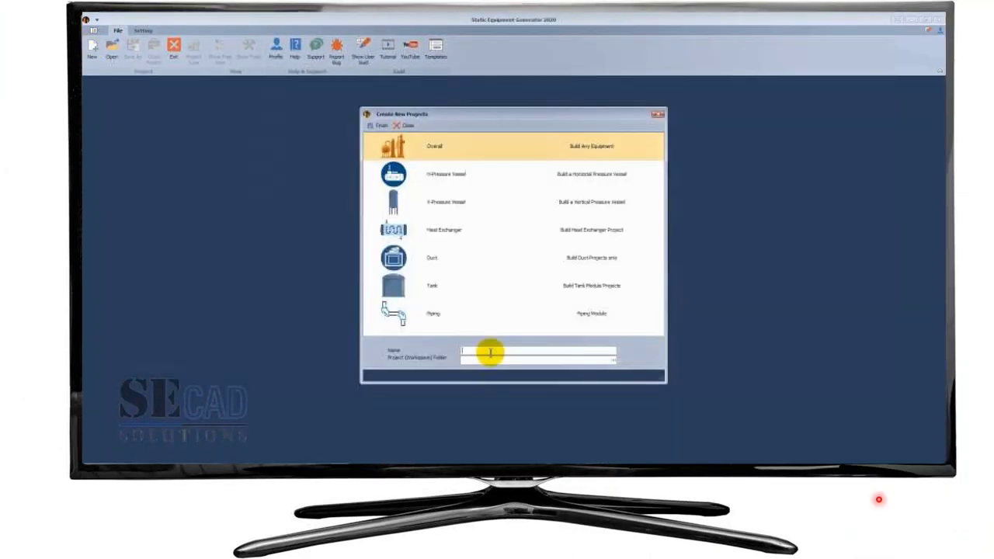
{"action": "left_click", "coordinate": [482, 351]}
{"action": "type", "text": "42 m Tan"}
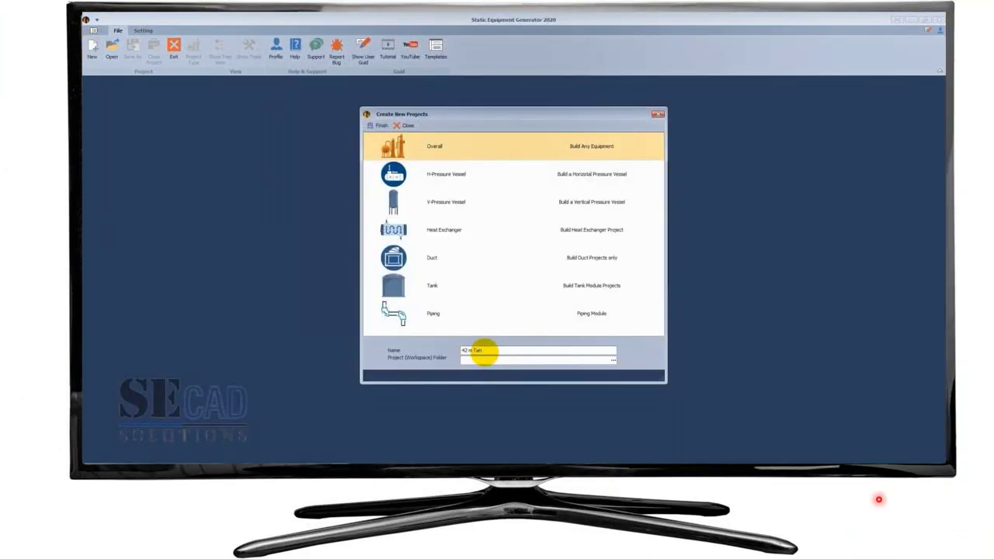
{"action": "type", "text": "k (R"}
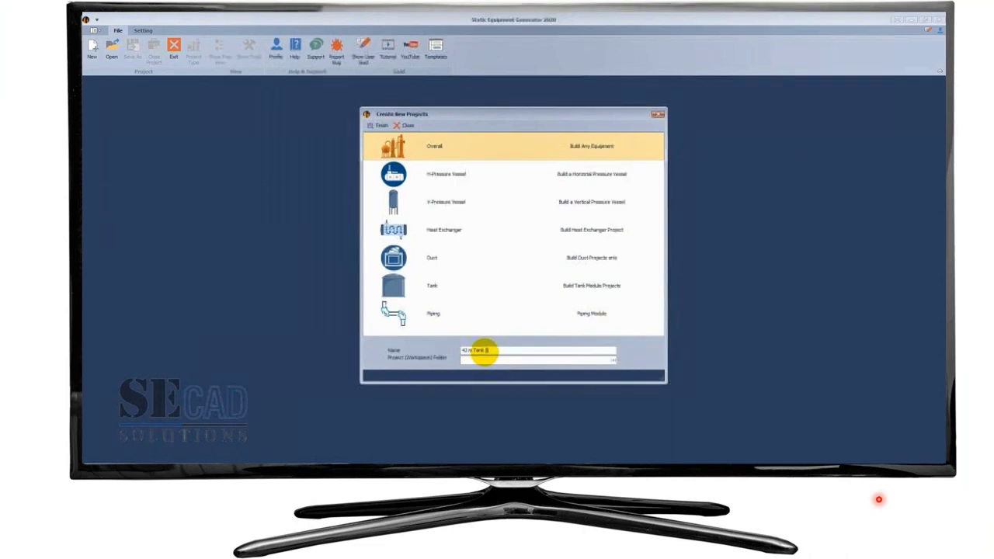
{"action": "type", "text": "oof plate arrangement)"}
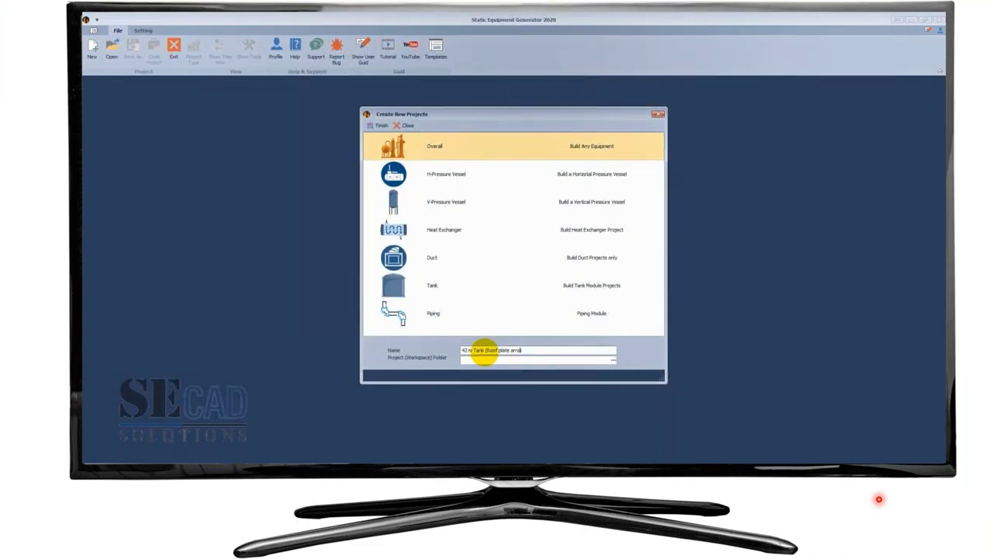
{"action": "left_click", "coordinate": [614, 360]}
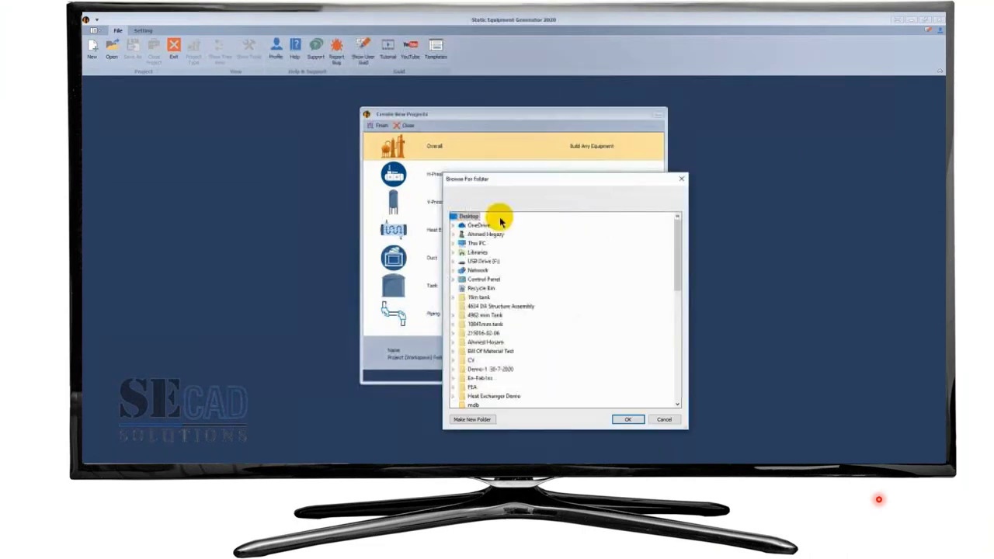
{"action": "left_click", "coordinate": [628, 415]}
{"action": "left_click", "coordinate": [380, 127]}
{"action": "left_click", "coordinate": [109, 107]}
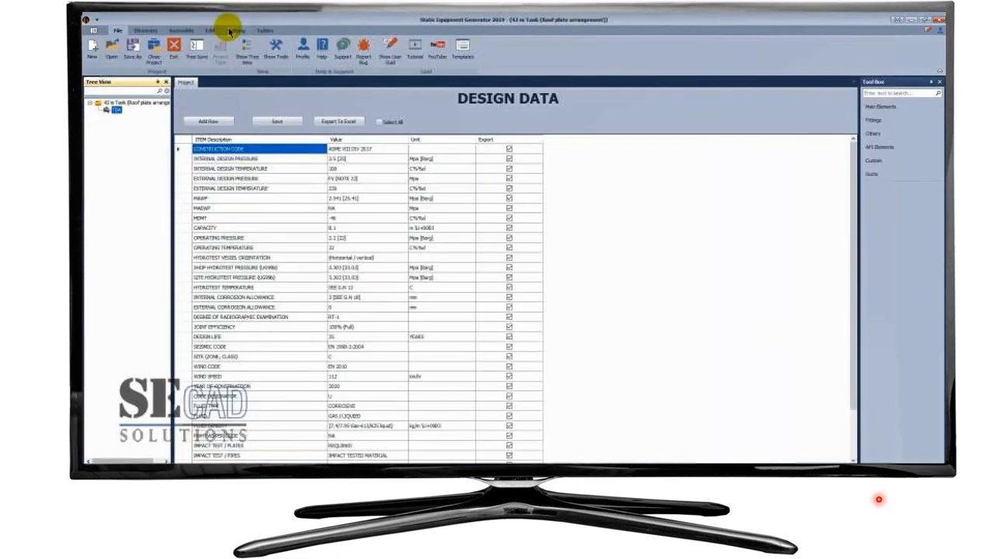
Step: Save the equipment setting with plate width 2400, Vertical position, Bottom to Top direction
{"action": "left_click", "coordinate": [236, 30]}
{"action": "left_click", "coordinate": [96, 48]}
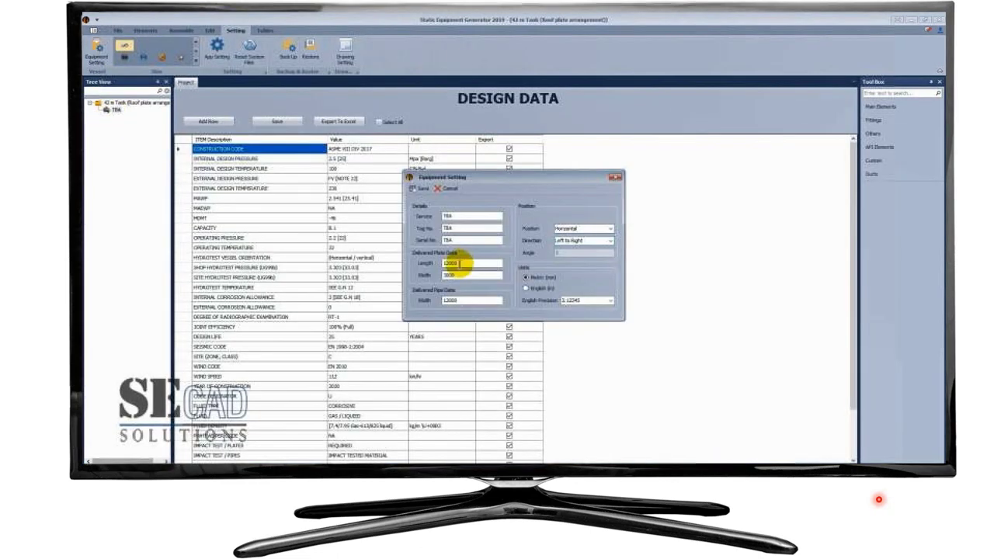
{"action": "double_click", "coordinate": [466, 275]}
{"action": "type", "text": "2400"}
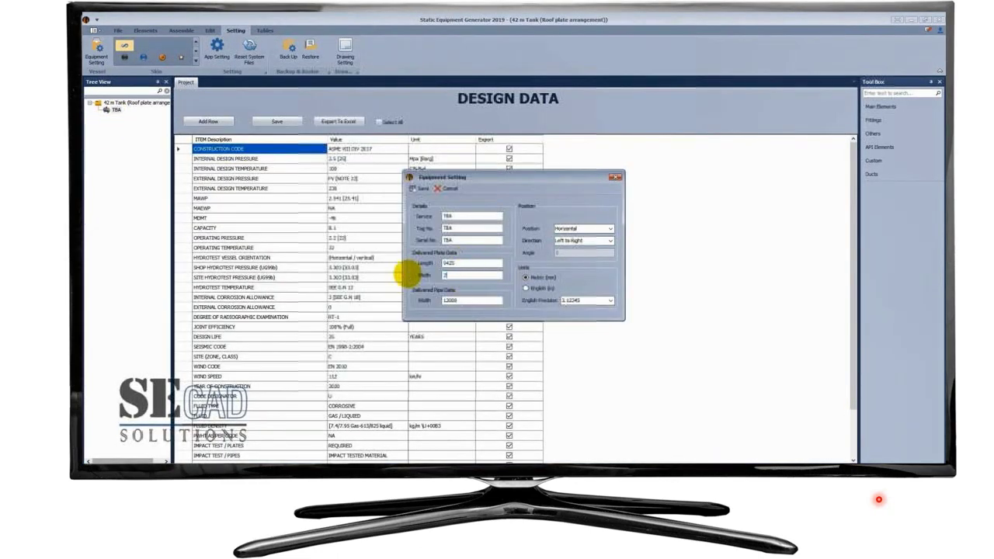
{"action": "left_click", "coordinate": [611, 230]}
{"action": "left_click", "coordinate": [563, 249]}
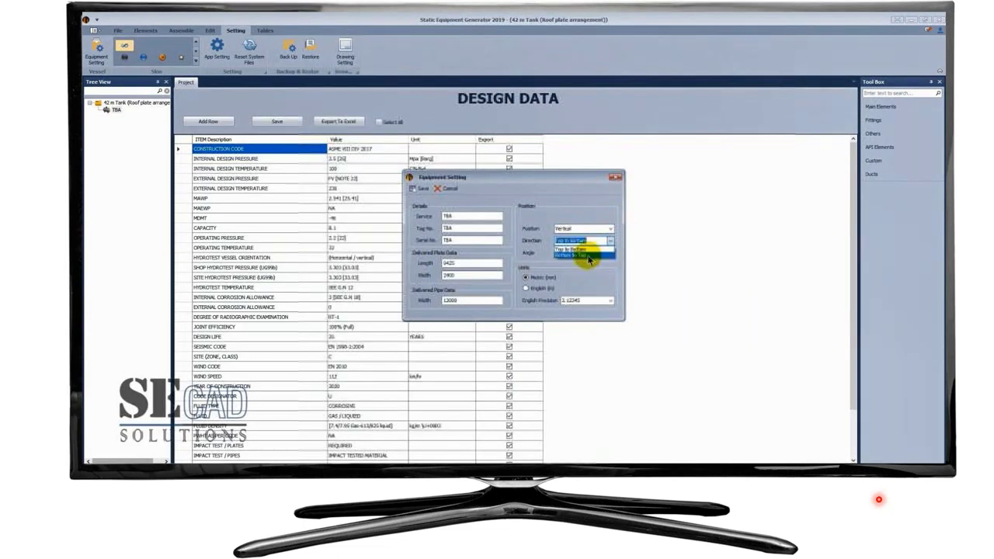
{"action": "left_click", "coordinate": [420, 188]}
{"action": "left_click", "coordinate": [515, 260]}
Step: Save the application settings and begin adding an arranged roof element
{"action": "left_click", "coordinate": [417, 129]}
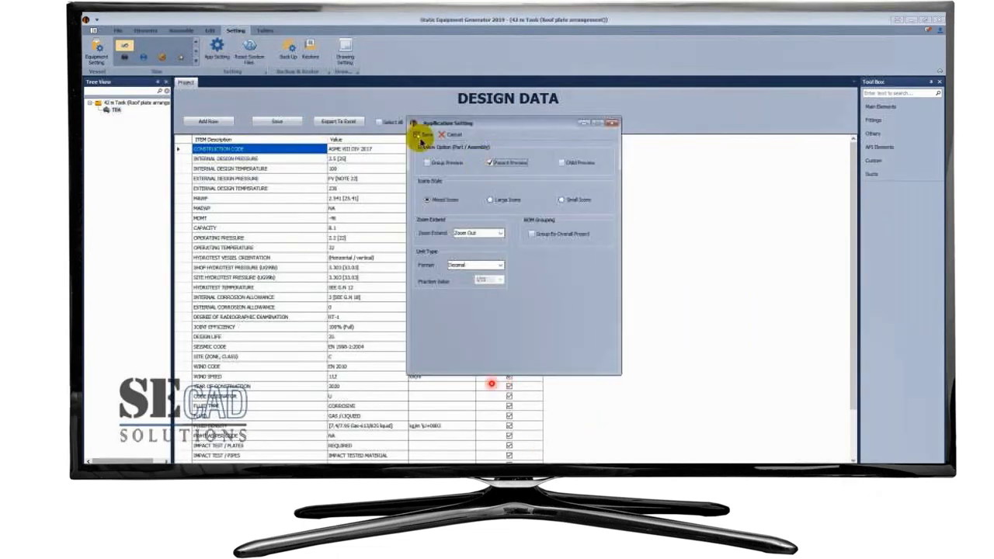
{"action": "left_click", "coordinate": [116, 109]}
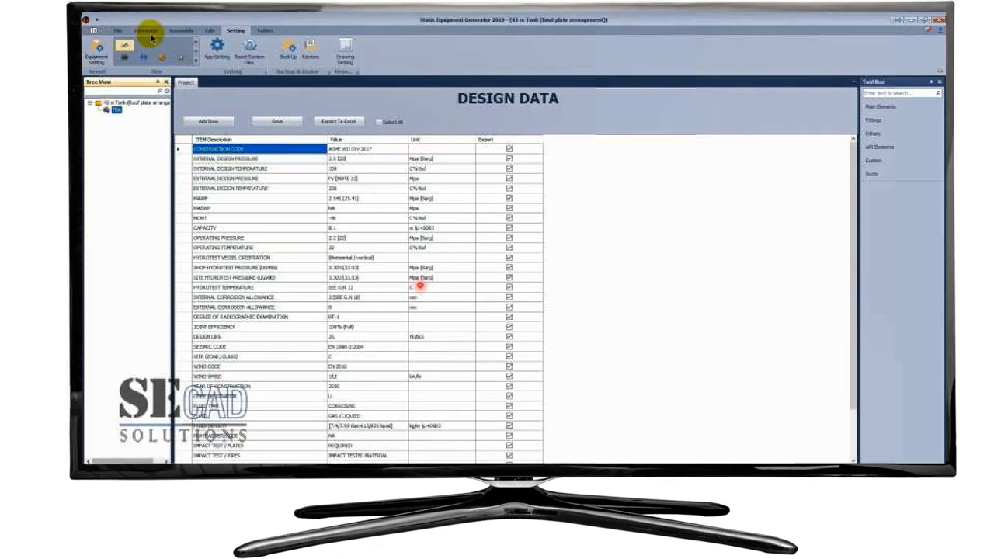
{"action": "left_click", "coordinate": [147, 31]}
{"action": "left_click", "coordinate": [751, 56]}
Step: Add a Roof part to the equipment
{"action": "left_click", "coordinate": [839, 89]}
{"action": "type", "text": "Roo"}
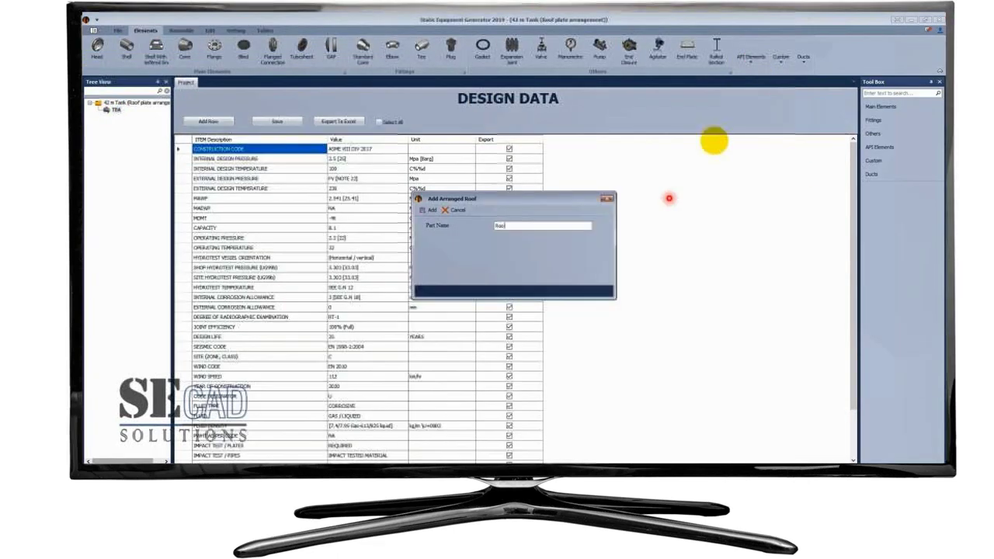
{"action": "type", "text": "f"}
{"action": "key", "text": "Return"}
Step: Give the Roof 600 mm start inner diameter, 8 mm thickness and 1/6 slope, and save
{"action": "left_click", "coordinate": [121, 116]}
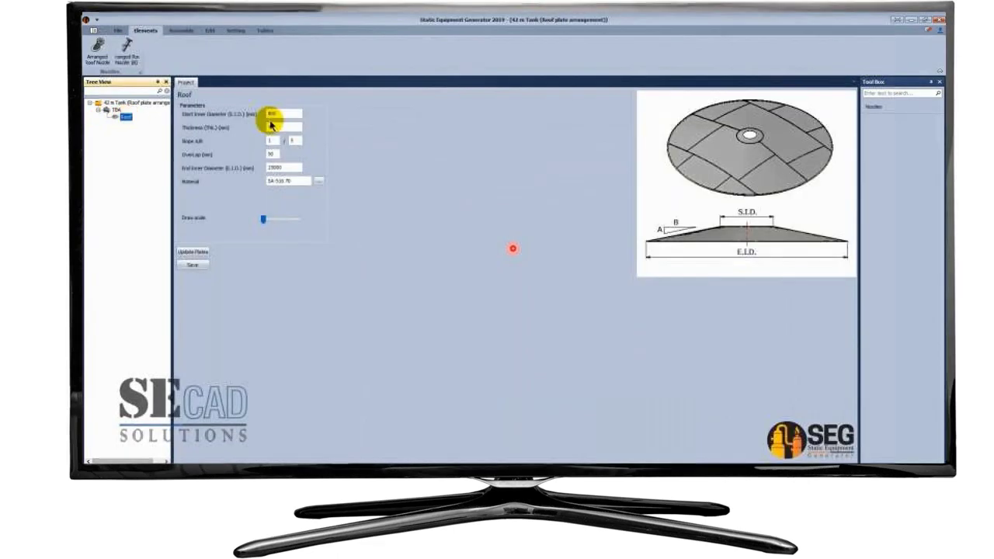
{"action": "double_click", "coordinate": [271, 114]}
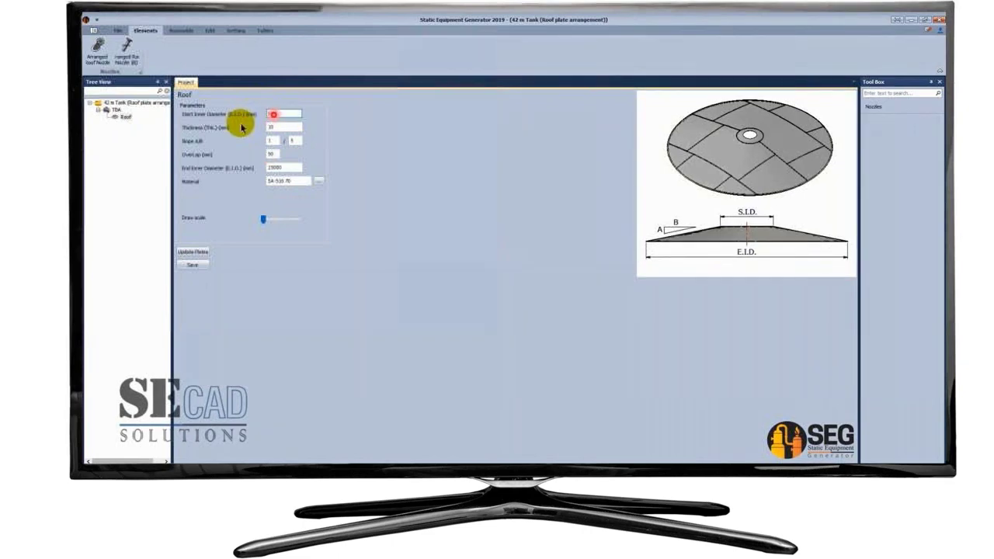
{"action": "key", "text": "Tab"}
{"action": "key", "text": "Tab"}
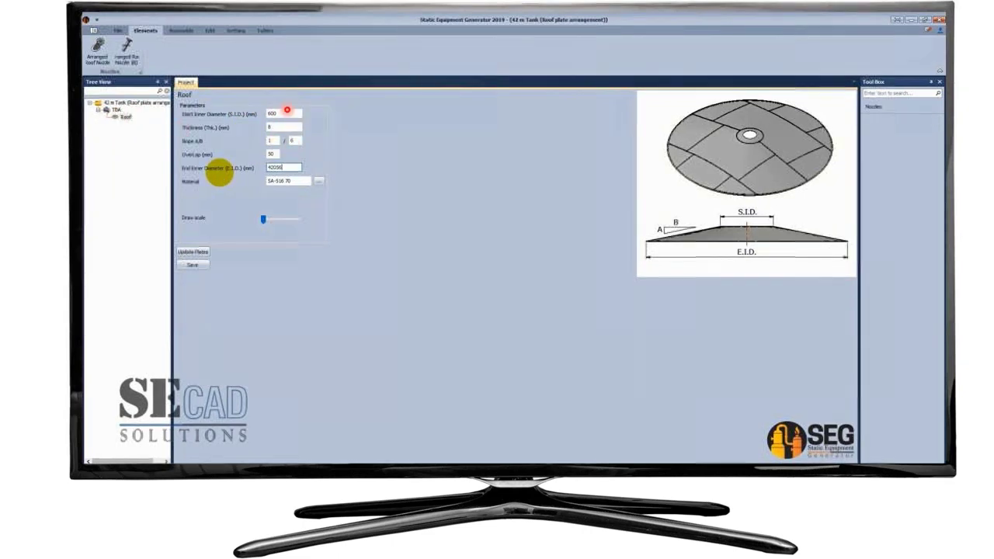
{"action": "left_click", "coordinate": [191, 267]}
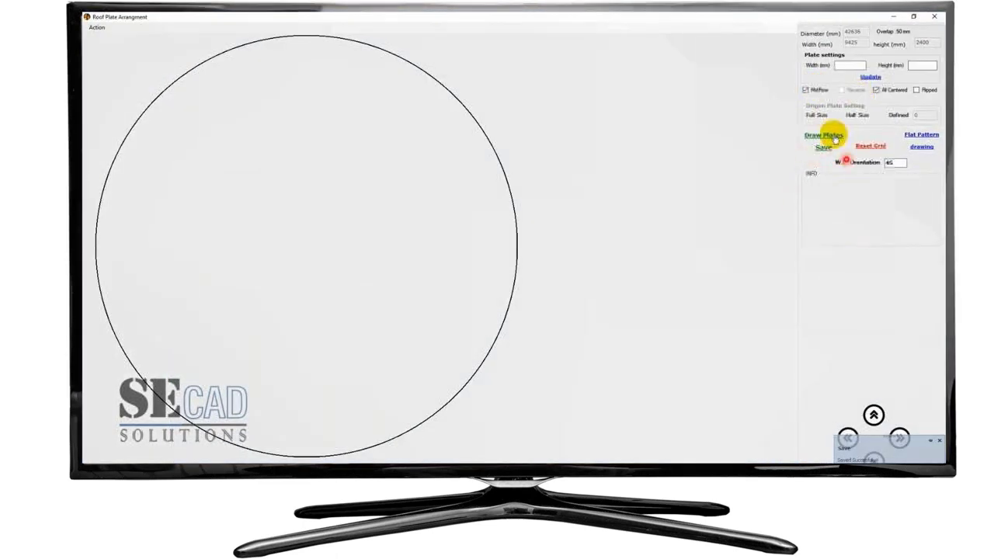
Step: Fill the roof circle with plates and shift two centre-column rows to the right
{"action": "left_click", "coordinate": [823, 135]}
{"action": "left_click", "coordinate": [333, 271]}
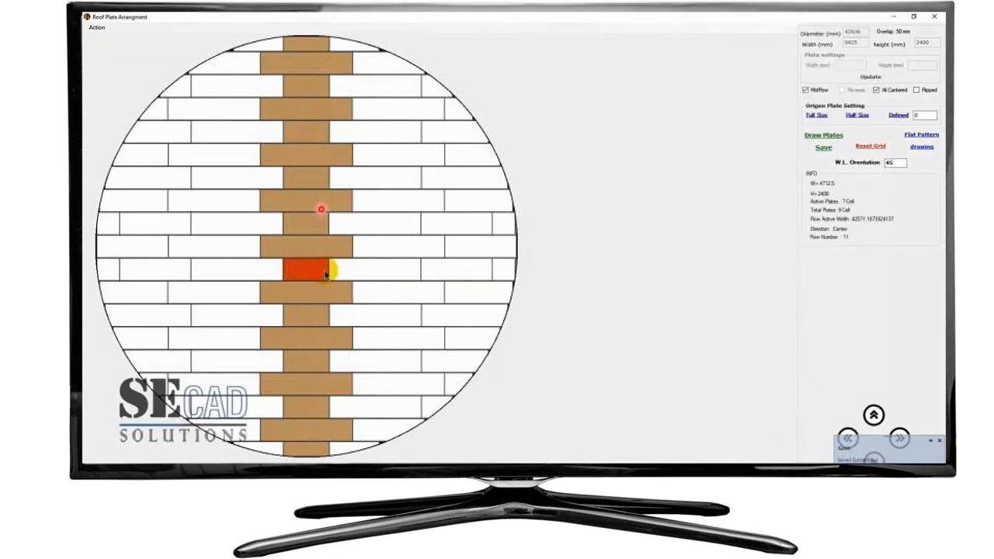
{"action": "right_click", "coordinate": [333, 271]}
{"action": "left_click", "coordinate": [355, 379]}
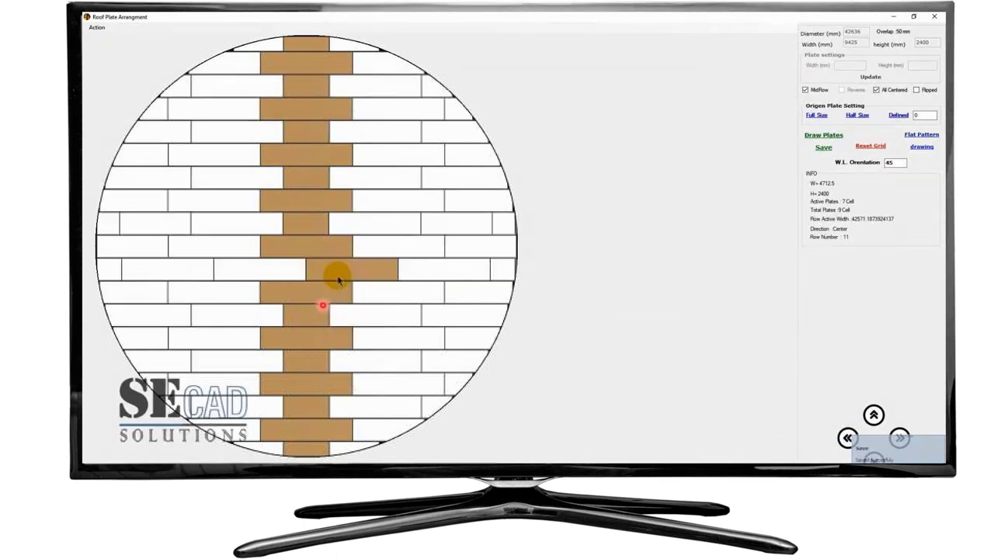
{"action": "left_click", "coordinate": [324, 222]}
{"action": "right_click", "coordinate": [327, 223]}
{"action": "left_click", "coordinate": [364, 324]}
Step: Split the top row into smaller plates and apply a defined plate size of 2400
{"action": "left_click", "coordinate": [388, 62]}
{"action": "right_click", "coordinate": [391, 62]}
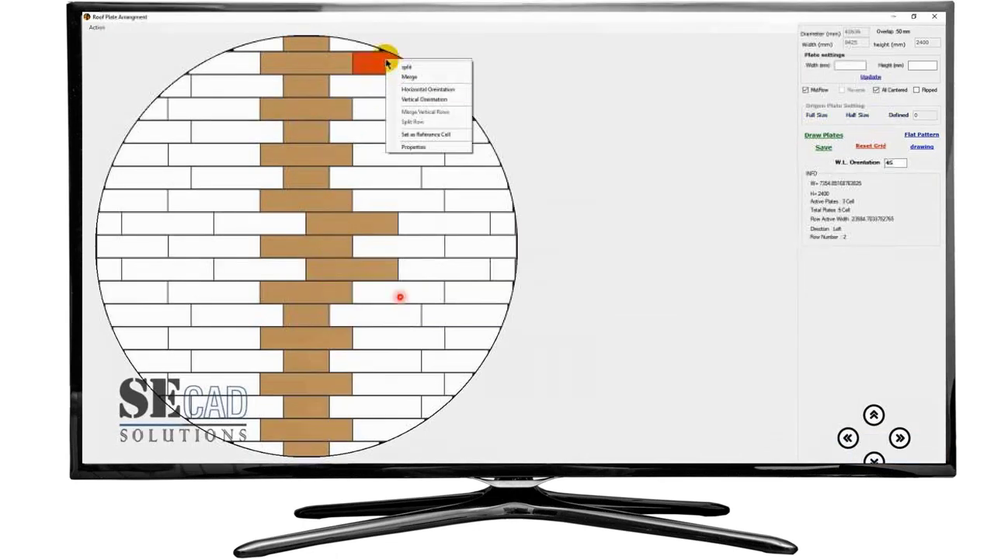
{"action": "left_click", "coordinate": [410, 93]}
{"action": "left_click", "coordinate": [361, 41]}
{"action": "right_click", "coordinate": [359, 45]}
{"action": "left_click", "coordinate": [386, 91]}
{"action": "right_click", "coordinate": [330, 62]}
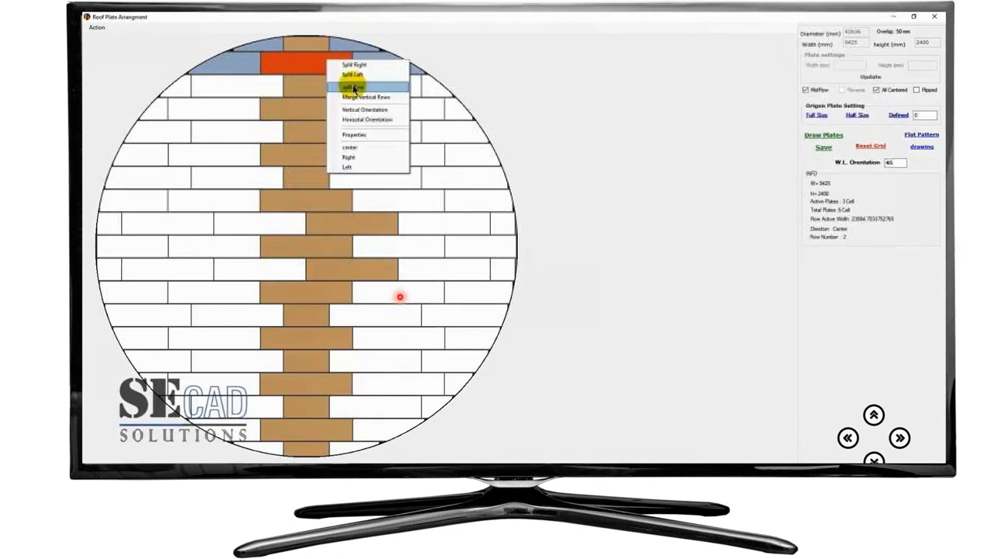
{"action": "left_click", "coordinate": [361, 97]}
{"action": "left_click", "coordinate": [901, 115]}
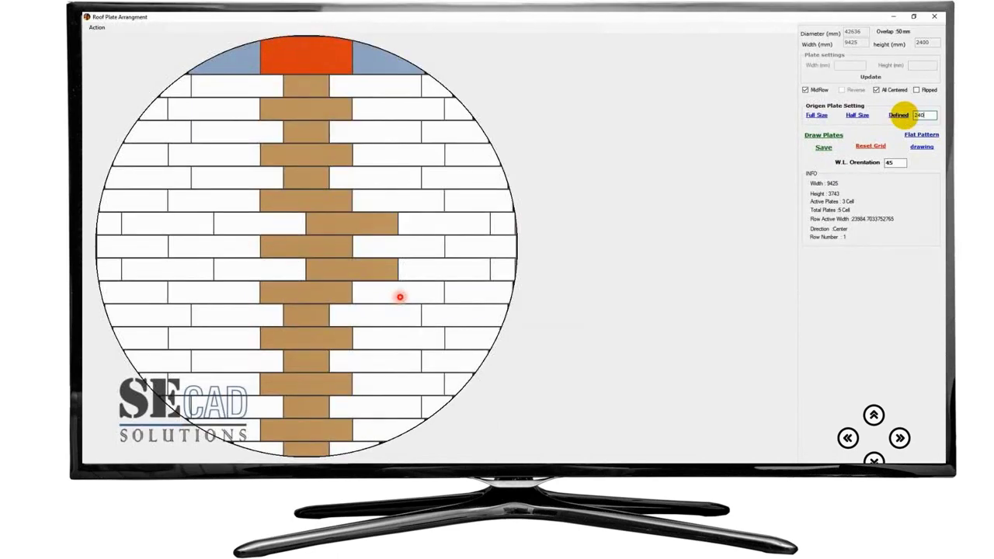
Step: Split the top-left edge plate, then rearrange and split the bottom row
{"action": "left_click", "coordinate": [289, 67]}
{"action": "right_click", "coordinate": [291, 69]}
{"action": "left_click", "coordinate": [291, 69]}
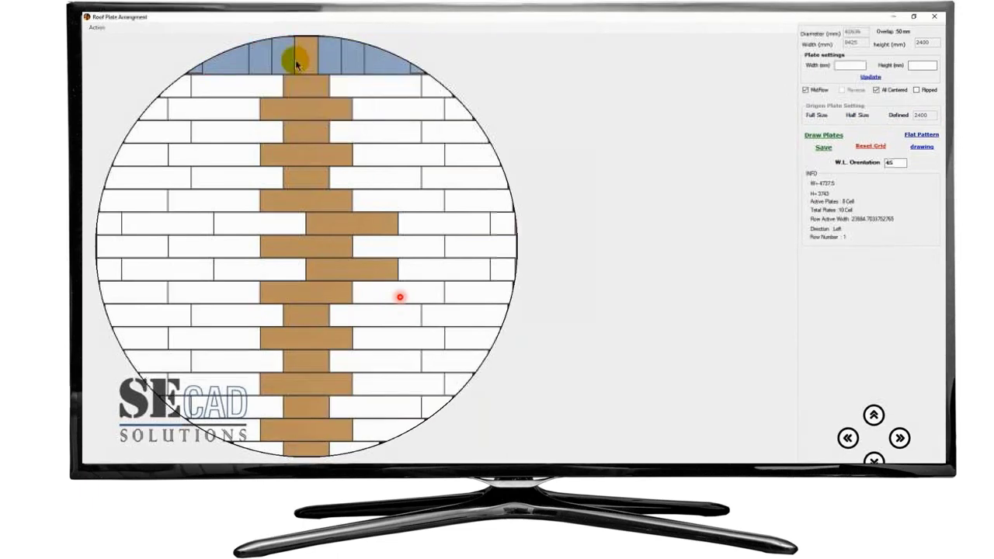
{"action": "left_click", "coordinate": [360, 435]}
{"action": "right_click", "coordinate": [360, 435]}
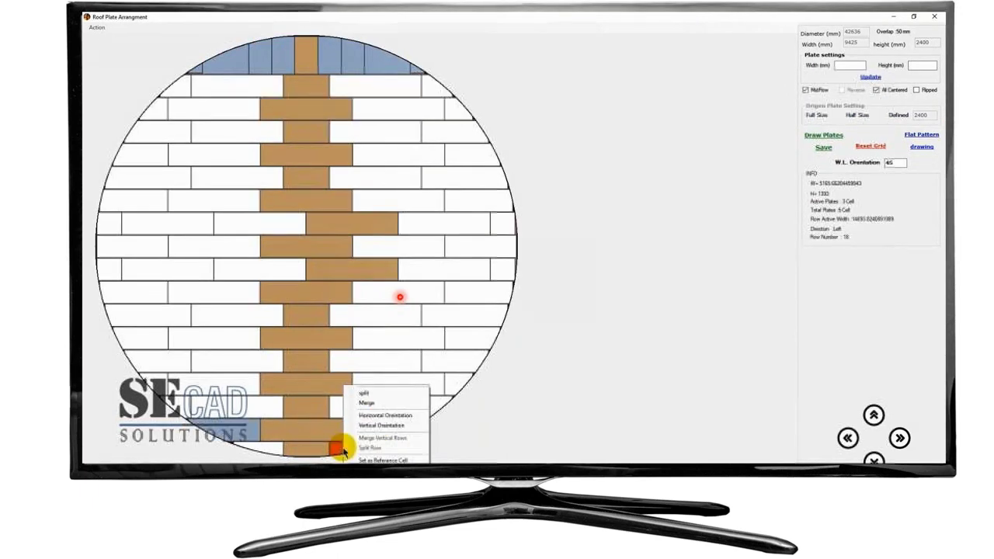
{"action": "left_click", "coordinate": [385, 426]}
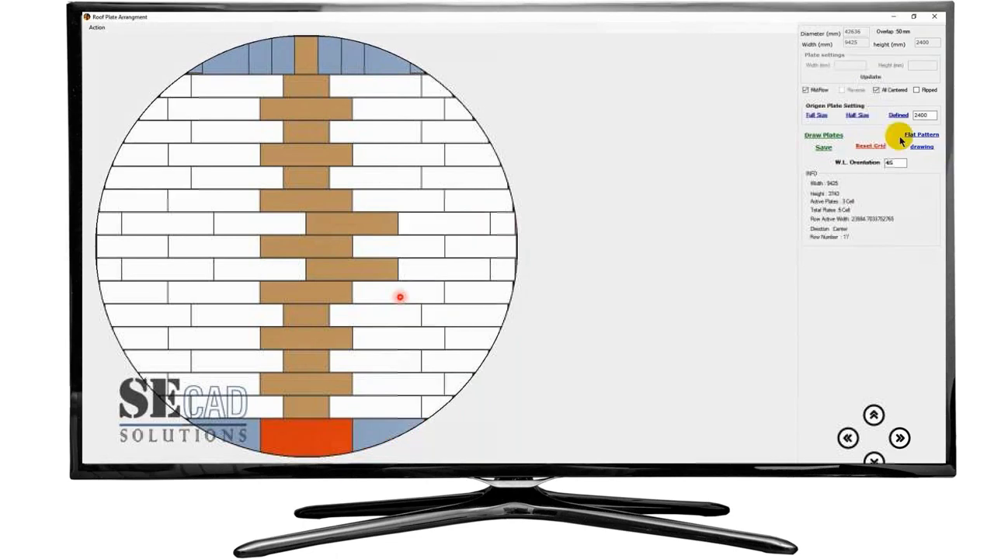
{"action": "left_click", "coordinate": [342, 439]}
{"action": "right_click", "coordinate": [349, 443]}
{"action": "left_click", "coordinate": [285, 430]}
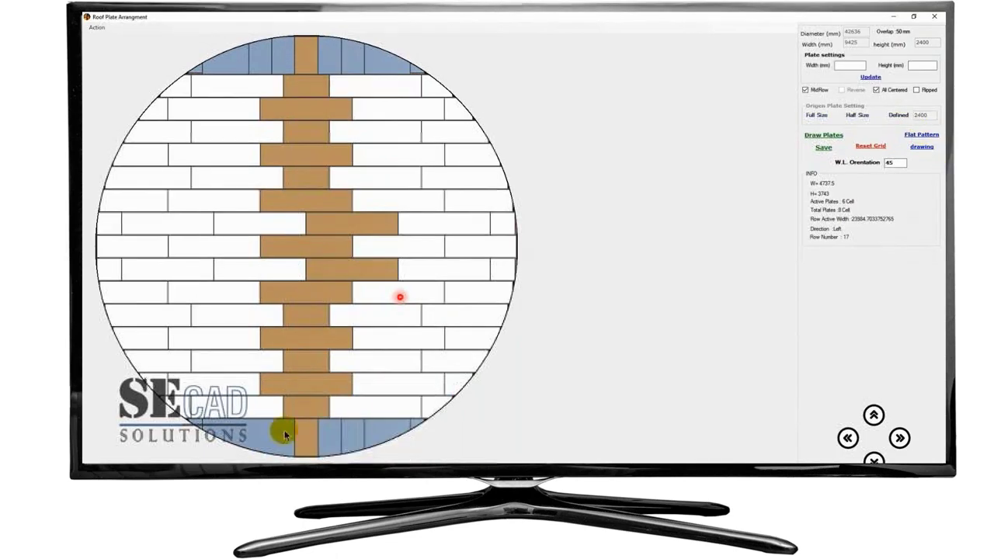
Step: Set a 2400 mm plate width for the top and bottom rows
{"action": "left_click", "coordinate": [353, 66]}
{"action": "left_click", "coordinate": [850, 65]}
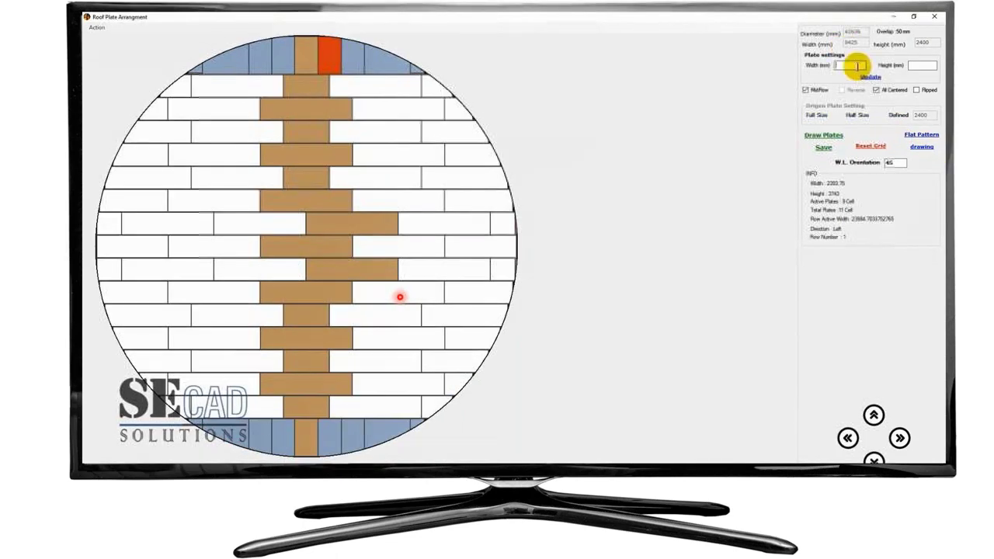
{"action": "type", "text": "2400"}
{"action": "left_click", "coordinate": [431, 76]}
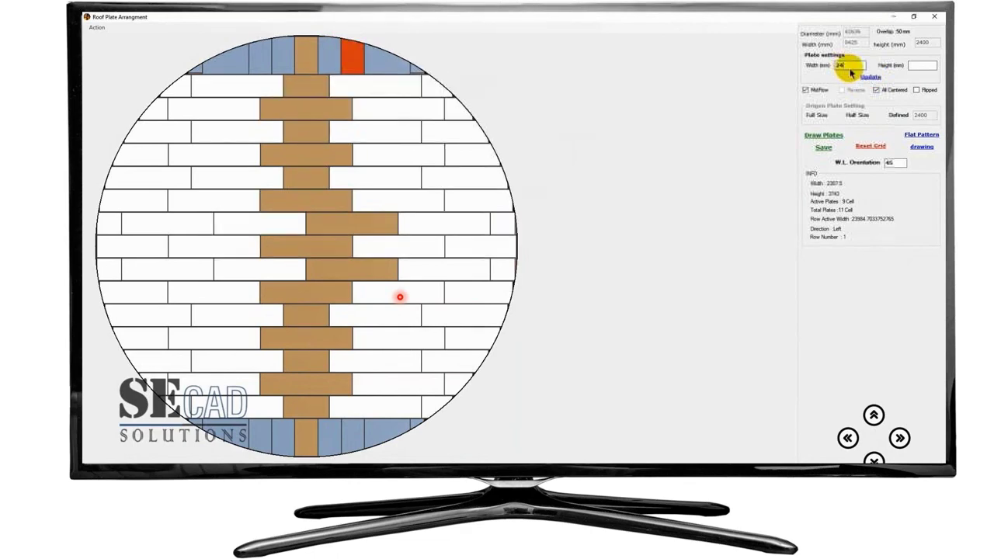
{"action": "left_click", "coordinate": [843, 65]}
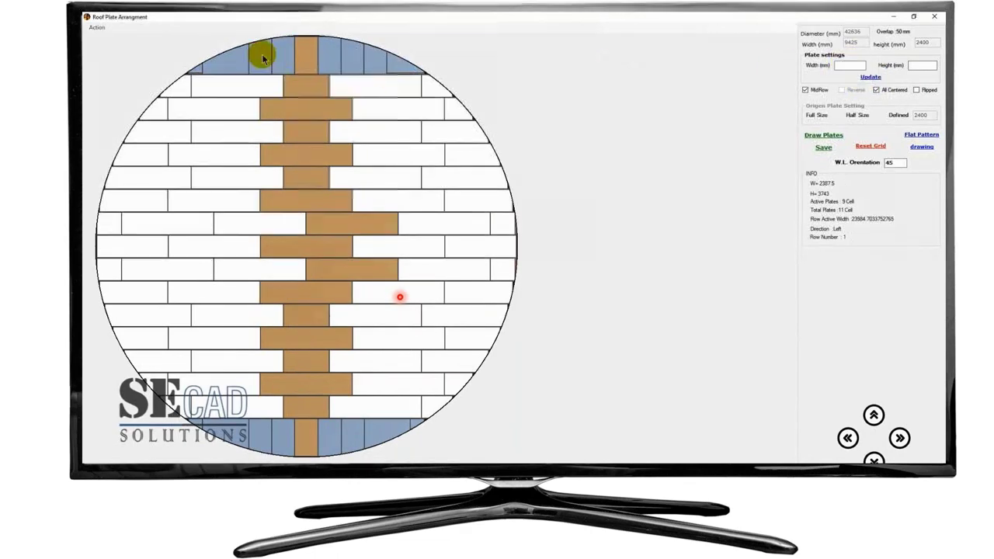
{"action": "type", "text": "2400"}
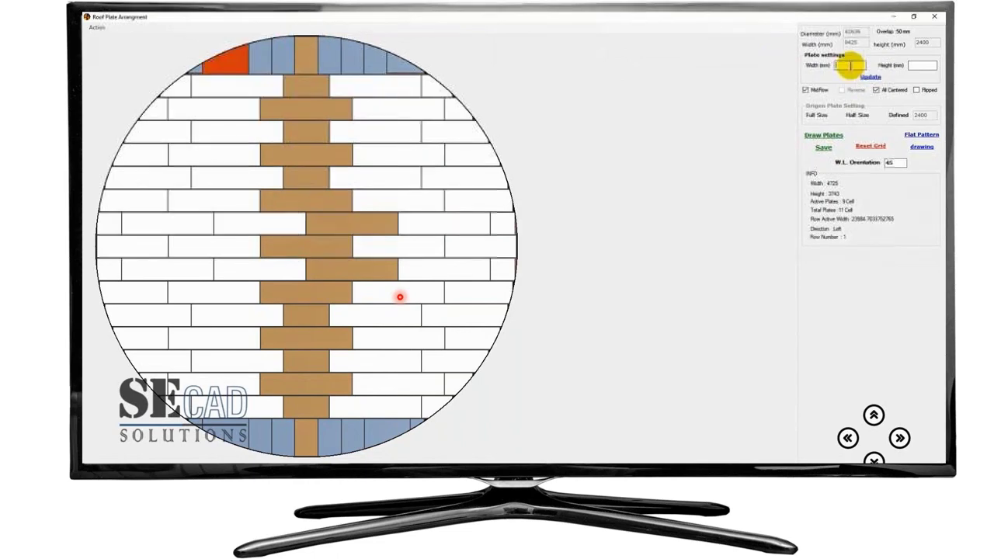
{"action": "left_click", "coordinate": [870, 76]}
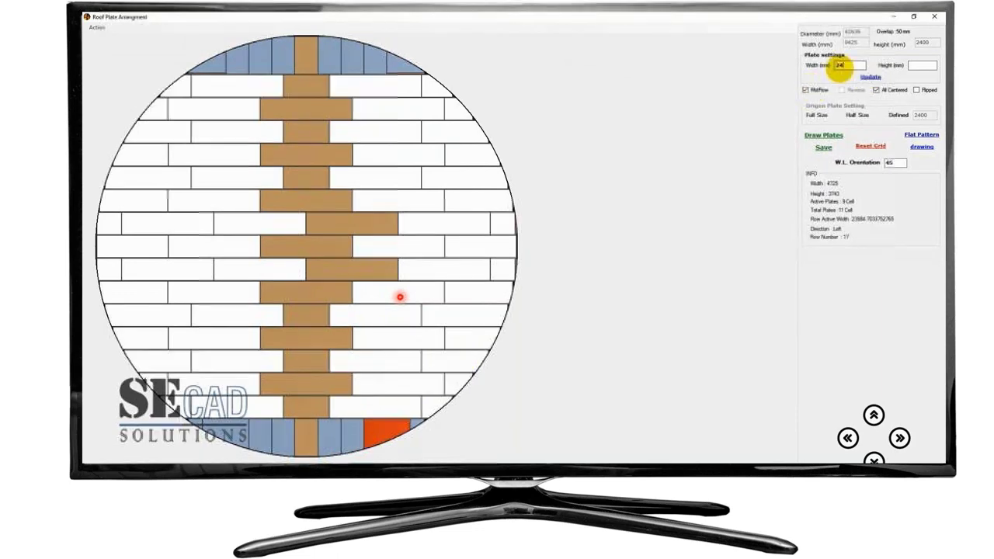
{"action": "left_click", "coordinate": [870, 76]}
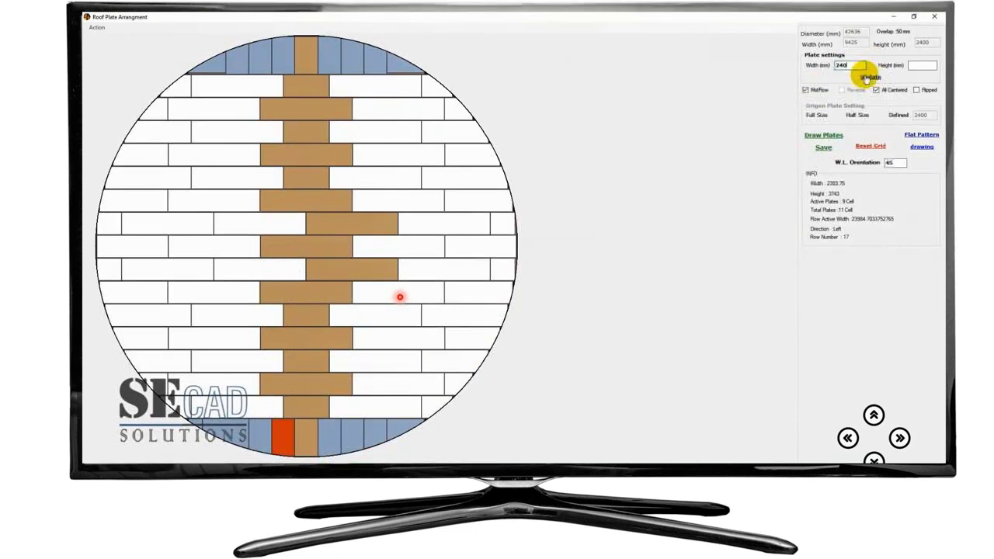
{"action": "left_click", "coordinate": [839, 65]}
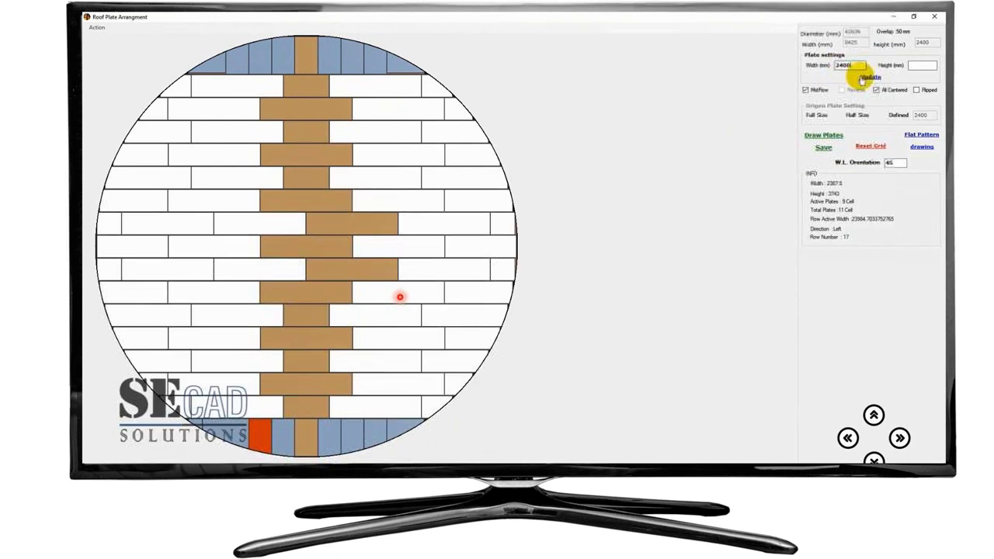
{"action": "left_click", "coordinate": [869, 77]}
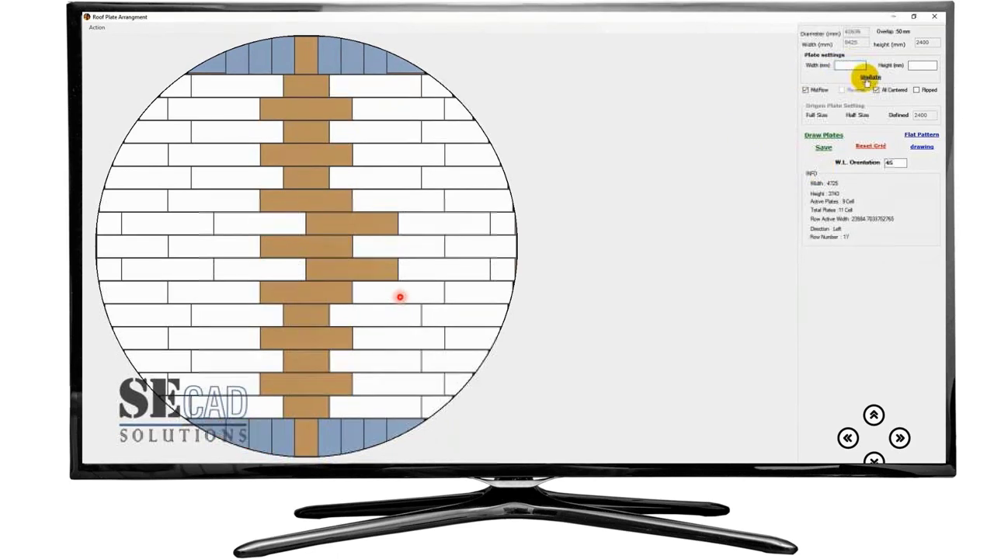
Step: Shift the third row right, rearrange a lower row, and save the roof layout
{"action": "left_click", "coordinate": [237, 432]}
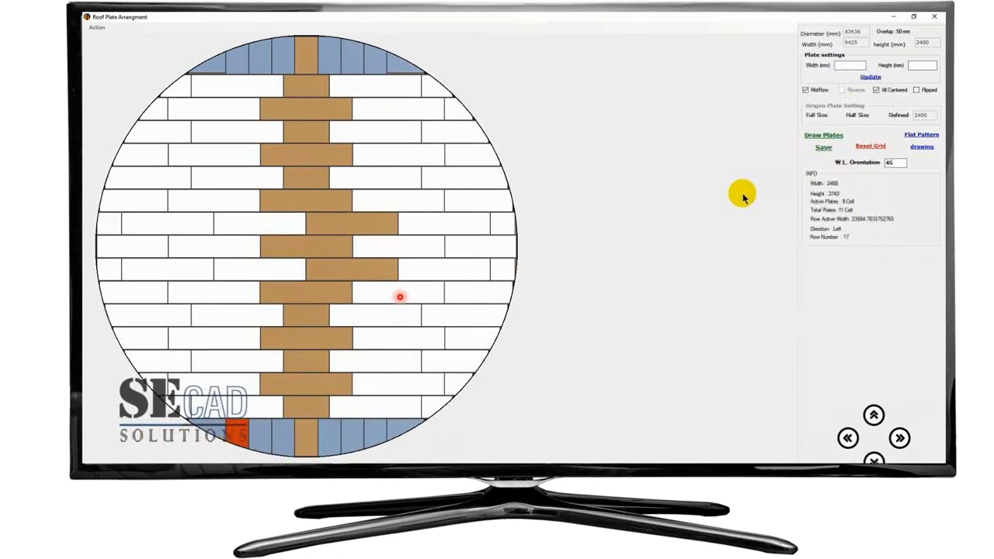
{"action": "left_click", "coordinate": [313, 104]}
{"action": "right_click", "coordinate": [317, 110]}
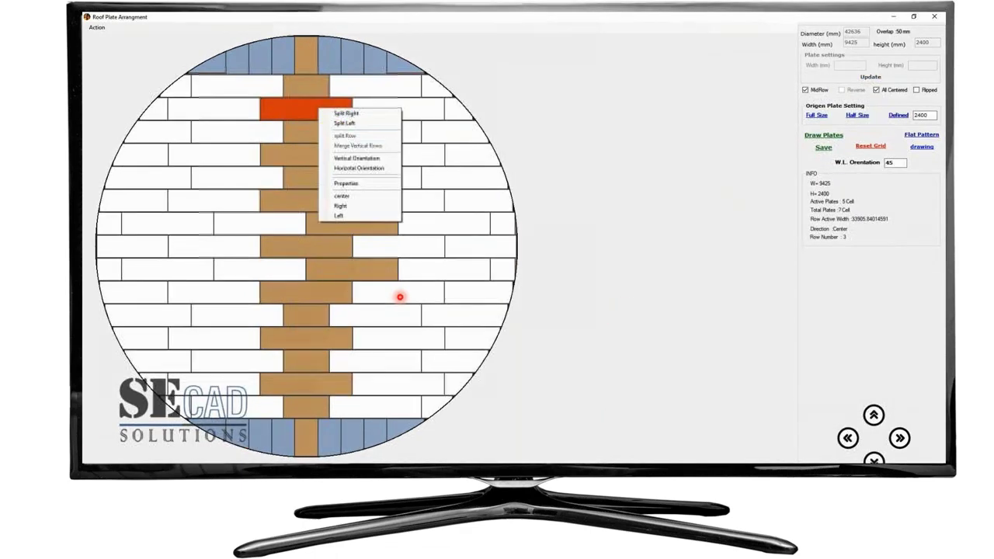
{"action": "left_click", "coordinate": [317, 85]}
{"action": "right_click", "coordinate": [318, 85]}
{"action": "left_click", "coordinate": [355, 166]}
{"action": "left_click", "coordinate": [314, 410]}
{"action": "right_click", "coordinate": [314, 410]}
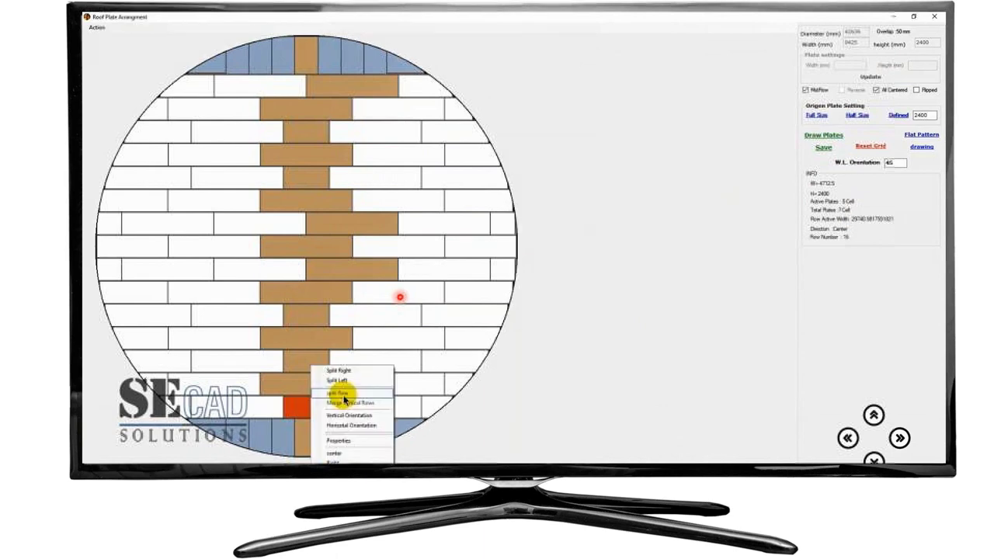
{"action": "left_click", "coordinate": [342, 453]}
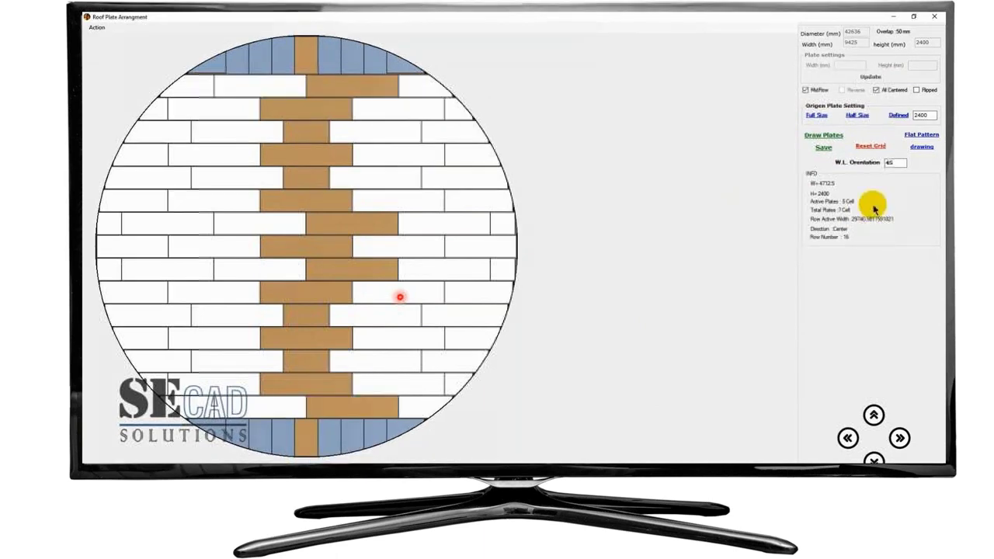
{"action": "left_click", "coordinate": [824, 147]}
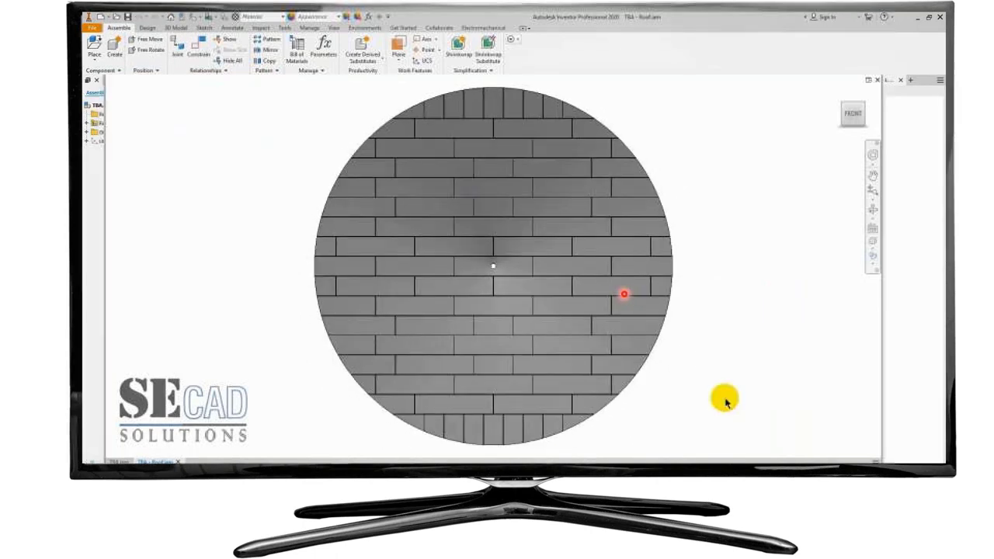
Step: Show the roof's bill of materials and select item 7, the roof plate with quantity 40
{"action": "left_click", "coordinate": [688, 442]}
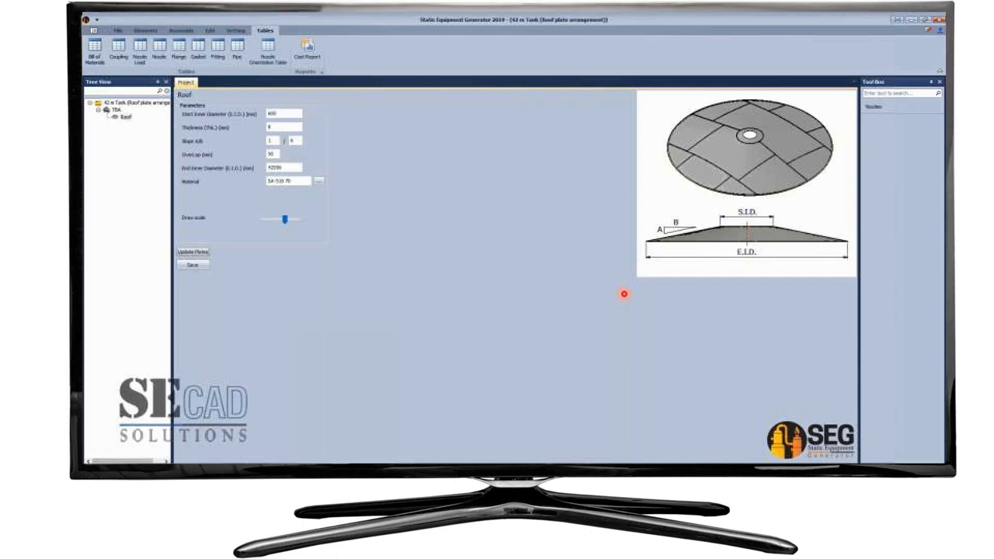
{"action": "left_click", "coordinate": [94, 52]}
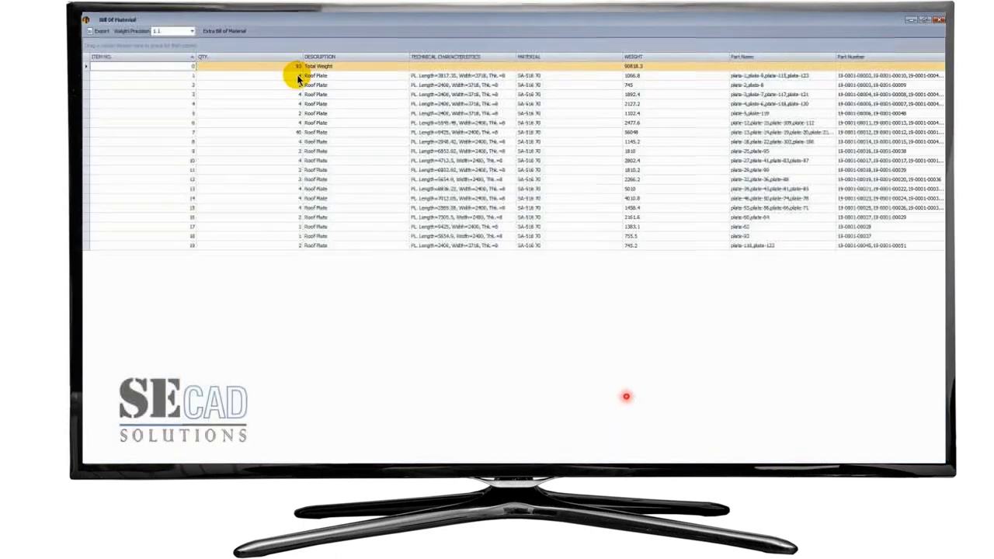
{"action": "left_click", "coordinate": [295, 132]}
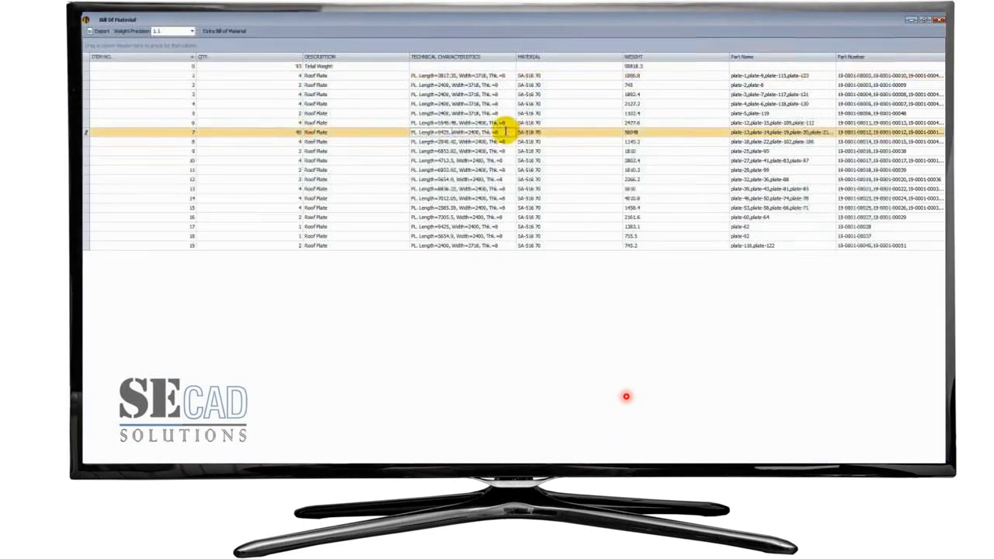
{"action": "left_click_drag", "start_coordinate": [505, 132], "coordinate": [404, 132]}
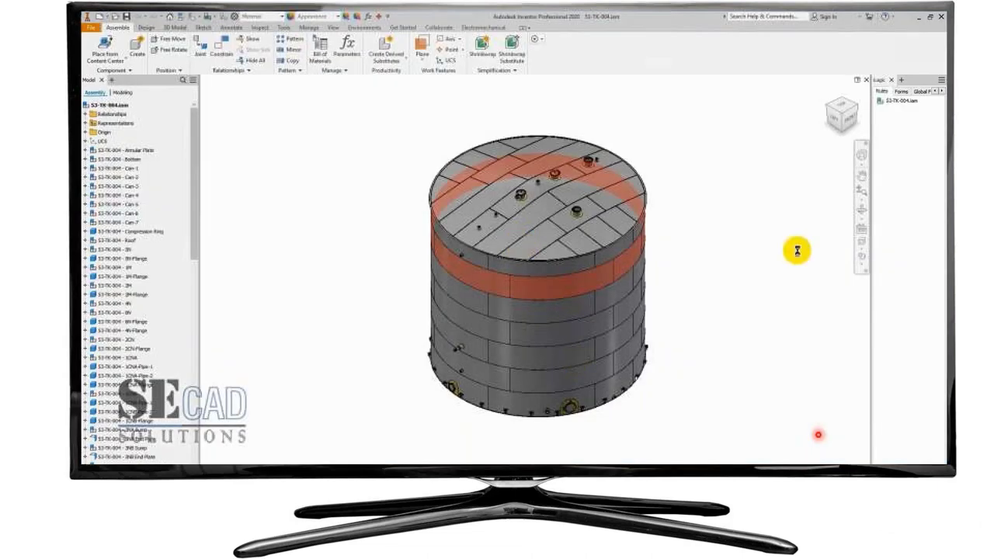
Step: Orbit to the tank underside and open the annular plate assembly on its own
{"action": "left_click", "coordinate": [859, 211]}
{"action": "left_click_drag", "start_coordinate": [536, 326], "coordinate": [489, 217]}
{"action": "right_click", "coordinate": [445, 286]}
{"action": "key", "text": "Escape"}
{"action": "right_click", "coordinate": [517, 252]}
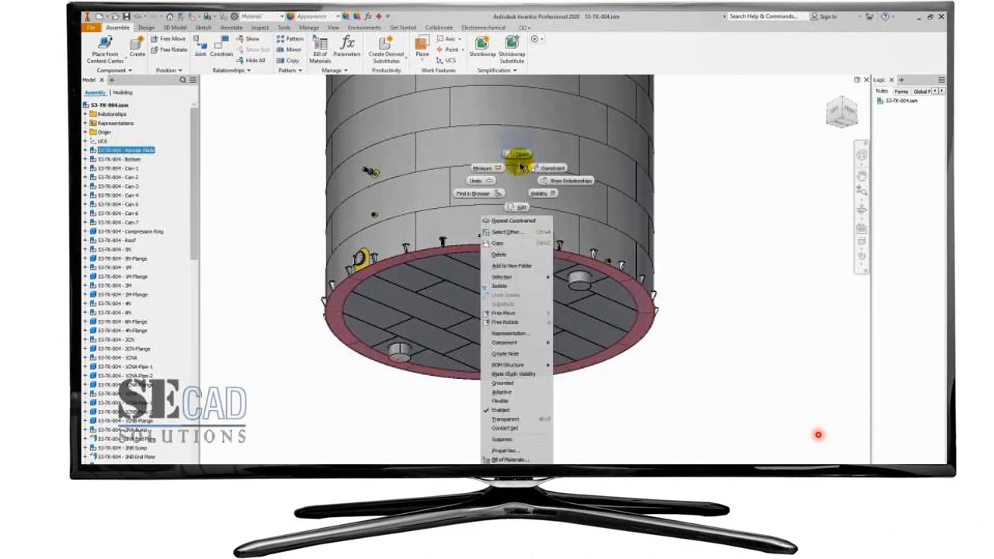
{"action": "left_click", "coordinate": [515, 159]}
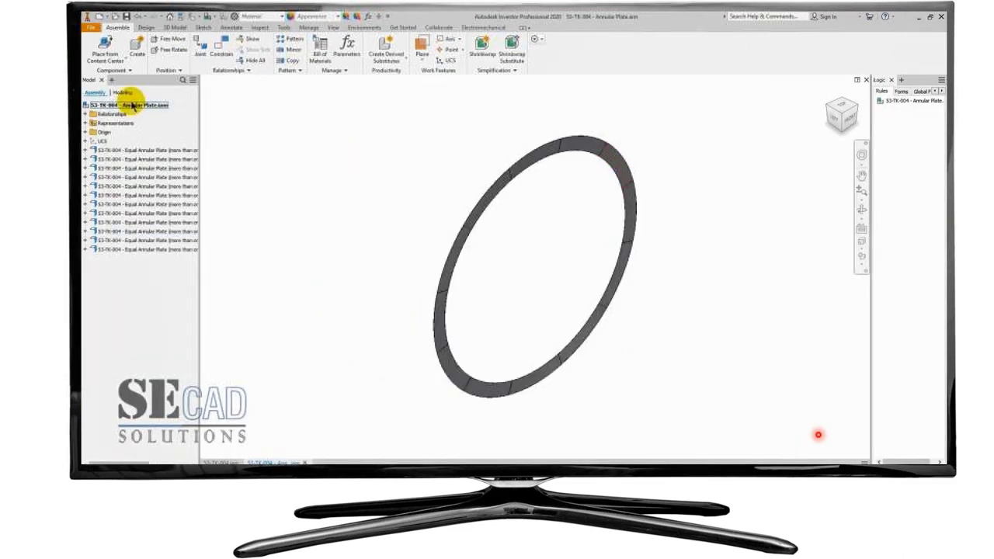
Step: Create a new nest from the annular plate assembly using the Default template
{"action": "right_click", "coordinate": [147, 105]}
{"action": "left_click", "coordinate": [174, 128]}
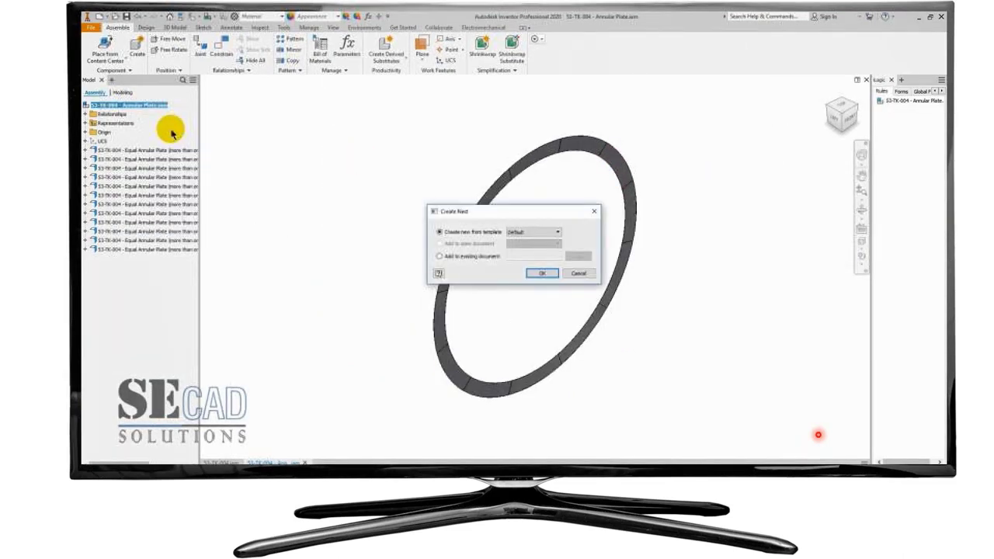
{"action": "left_click", "coordinate": [544, 232]}
{"action": "left_click", "coordinate": [540, 250]}
{"action": "left_click", "coordinate": [543, 274]}
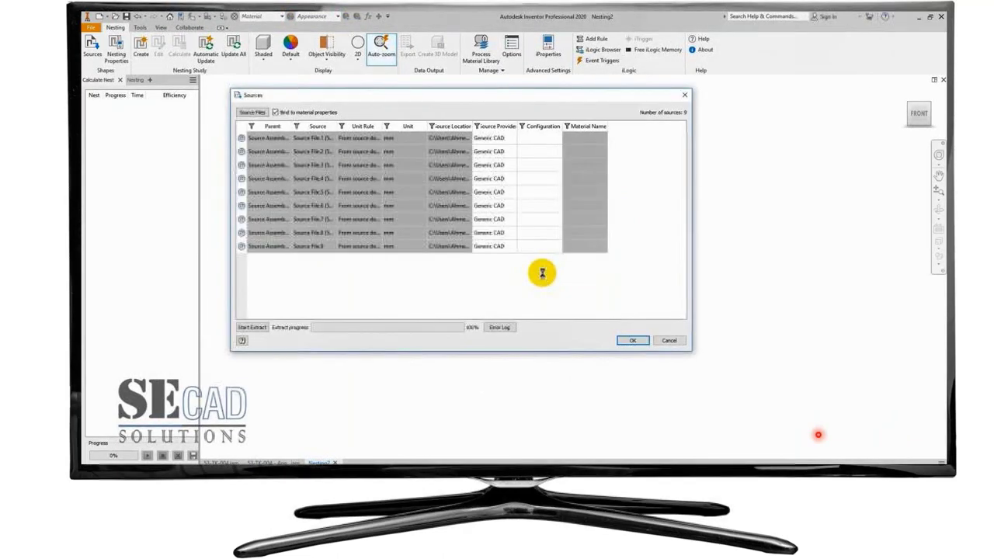
Step: Extract the plate sources and review Material ID:2's sheet sizes and orientation in the material library
{"action": "left_click", "coordinate": [569, 276]}
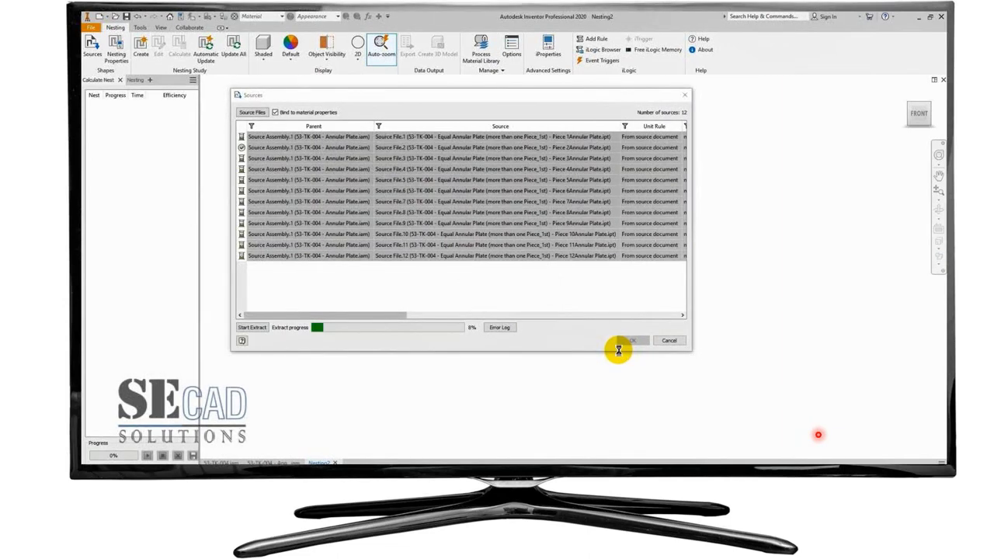
{"action": "left_click", "coordinate": [638, 340]}
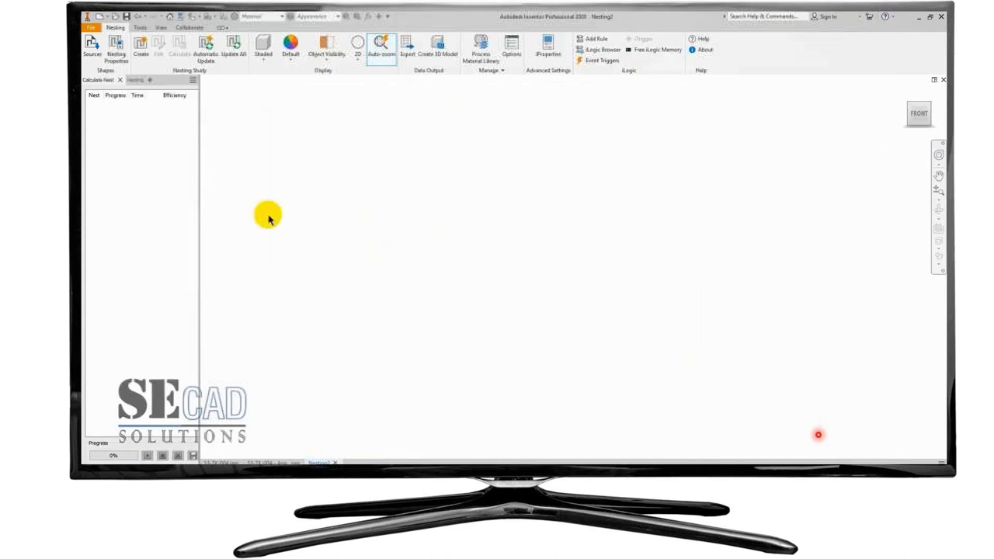
{"action": "left_click", "coordinate": [135, 79]}
{"action": "left_click", "coordinate": [481, 47]}
{"action": "left_click", "coordinate": [247, 129]}
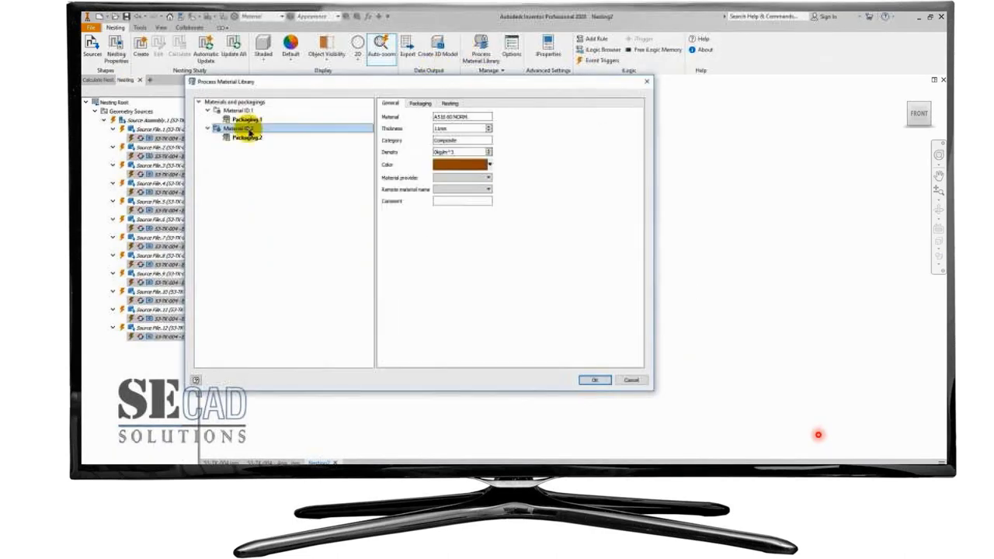
{"action": "left_click", "coordinate": [420, 103]}
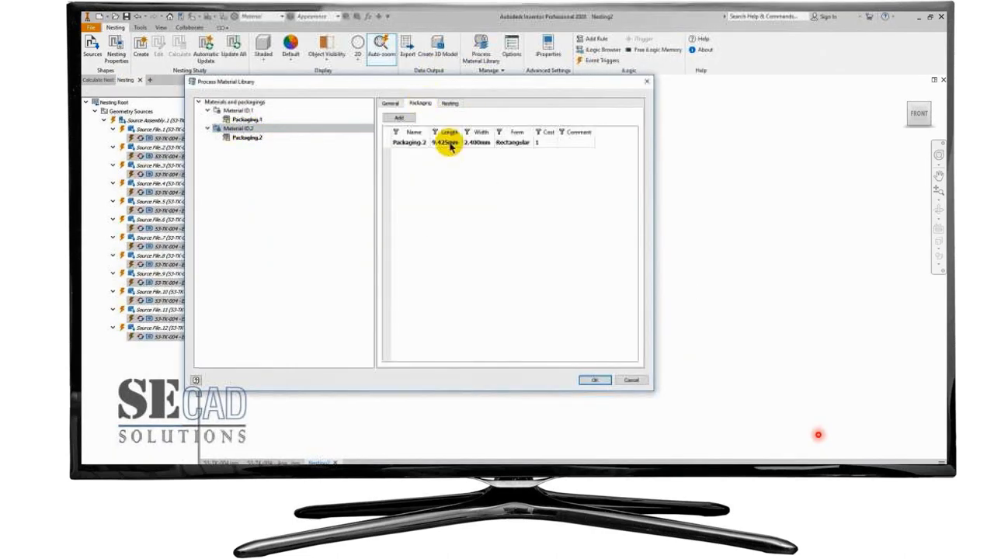
{"action": "left_click", "coordinate": [450, 103]}
{"action": "left_click", "coordinate": [593, 380]}
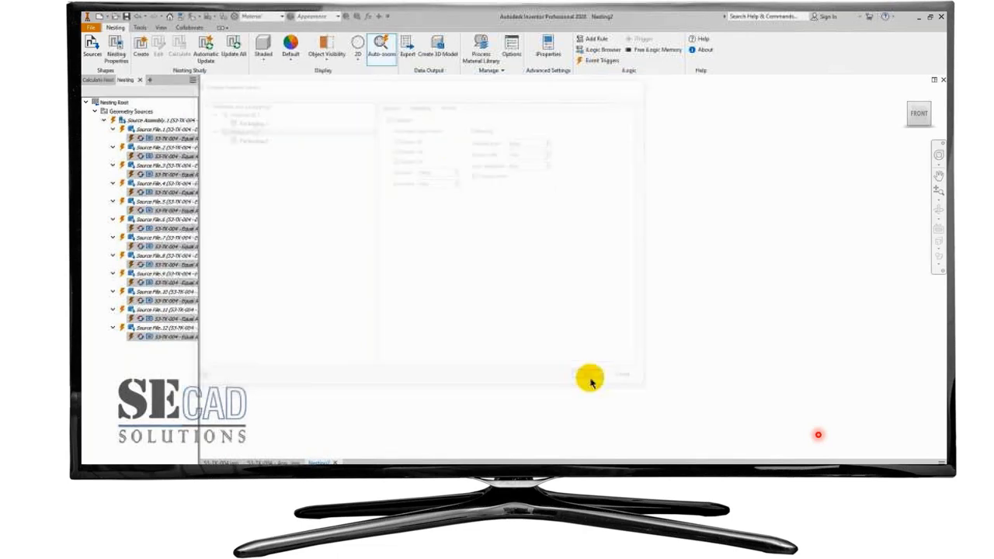
Step: Create Nesting Study.1, update it from its sources, and bring up Nest.1's actions
{"action": "left_click", "coordinate": [141, 46]}
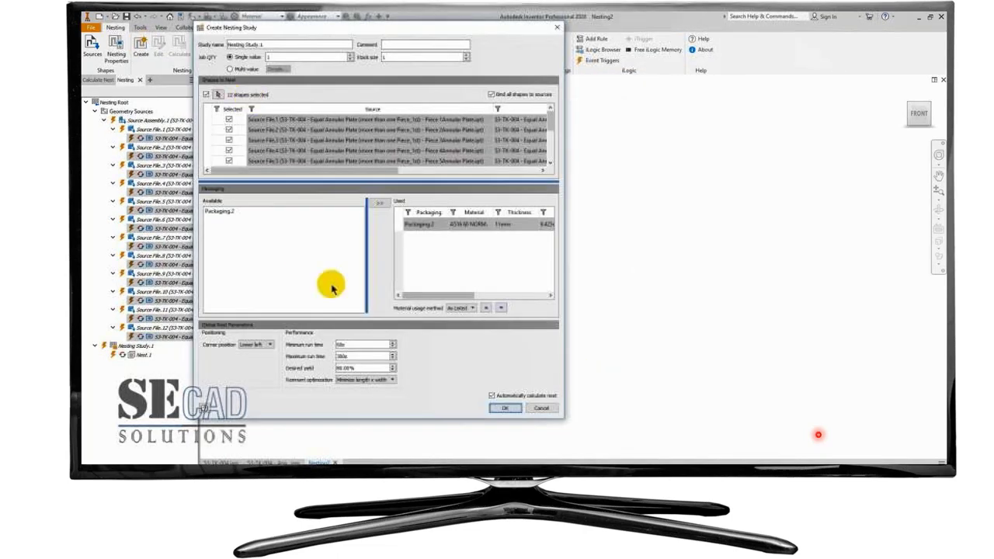
{"action": "left_click", "coordinate": [505, 409]}
{"action": "left_click", "coordinate": [134, 346]}
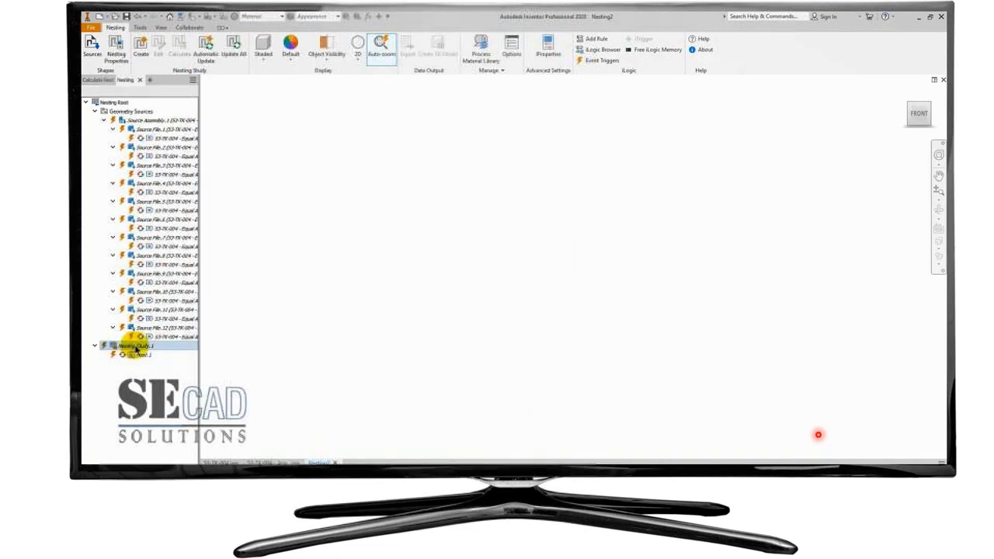
{"action": "left_click", "coordinate": [206, 43]}
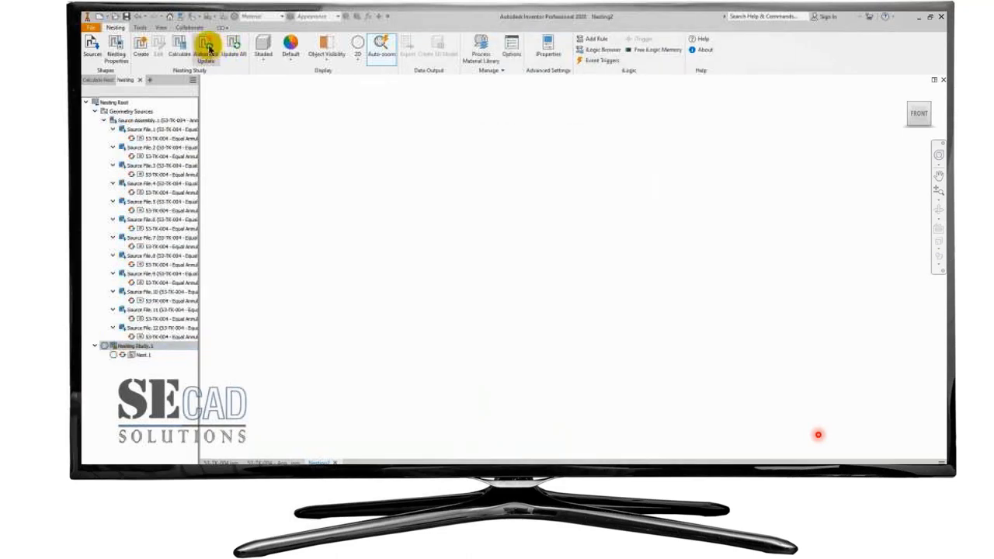
{"action": "right_click", "coordinate": [138, 356]}
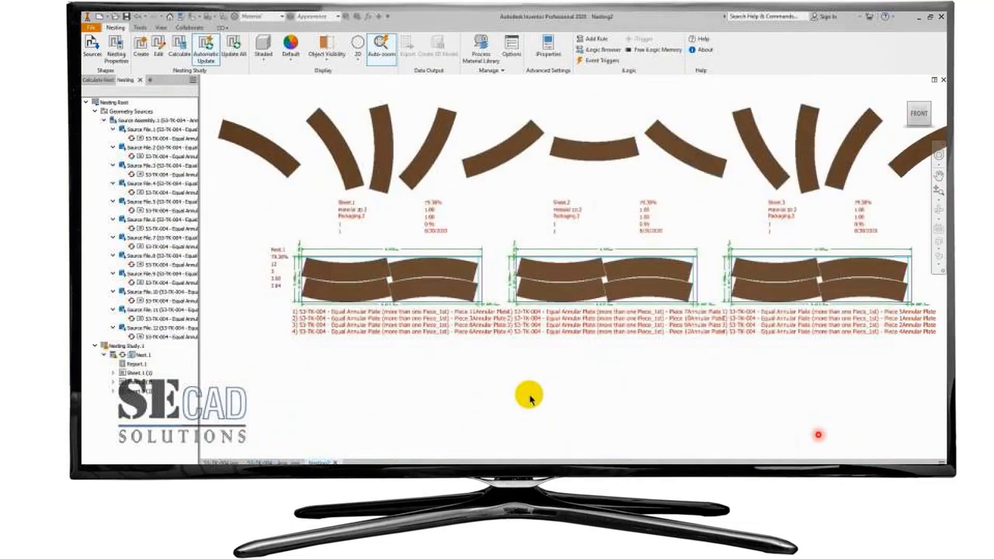
Step: Zoom and pan the nest canvas to inspect the Nest.1 summary values and sheets
{"action": "scroll", "coordinate": [529, 398], "scroll_direction": "down", "scroll_amount": 1}
{"action": "scroll", "coordinate": [512, 355], "scroll_direction": "up", "scroll_amount": 6}
{"action": "scroll", "coordinate": [333, 266], "scroll_direction": "down", "scroll_amount": 2}
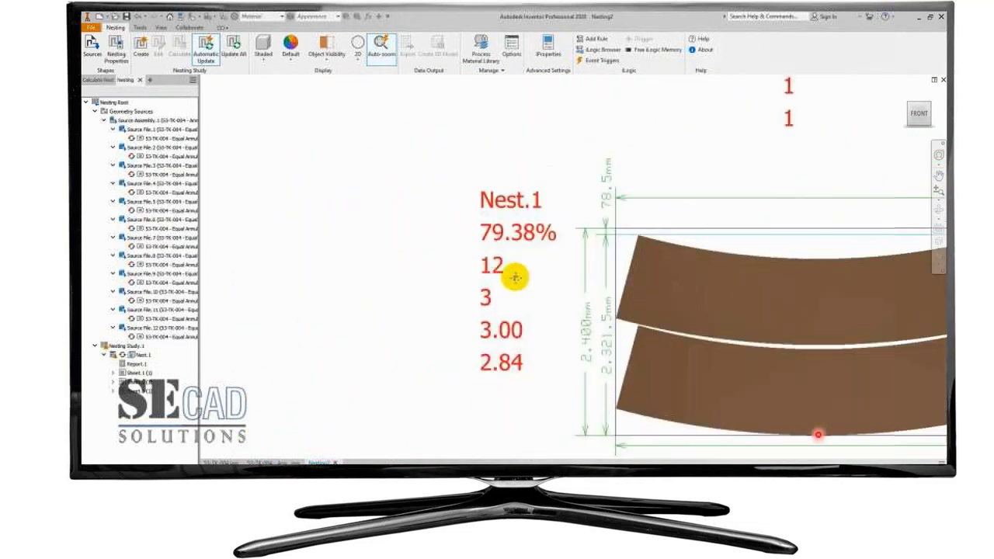
{"action": "middle_click_drag", "start_coordinate": [515, 277], "coordinate": [750, 260]}
{"action": "scroll", "coordinate": [233, 398], "scroll_direction": "down", "scroll_amount": 3}
{"action": "scroll", "coordinate": [635, 247], "scroll_direction": "up", "scroll_amount": 6}
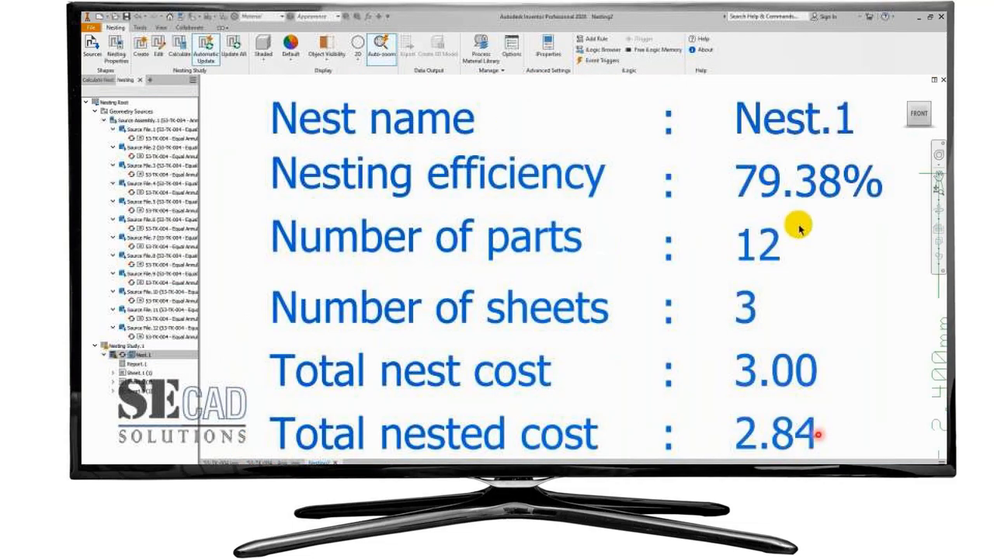
{"action": "scroll", "coordinate": [417, 304], "scroll_direction": "down", "scroll_amount": 3}
{"action": "scroll", "coordinate": [584, 257], "scroll_direction": "up", "scroll_amount": 2}
{"action": "scroll", "coordinate": [650, 302], "scroll_direction": "down", "scroll_amount": 2}
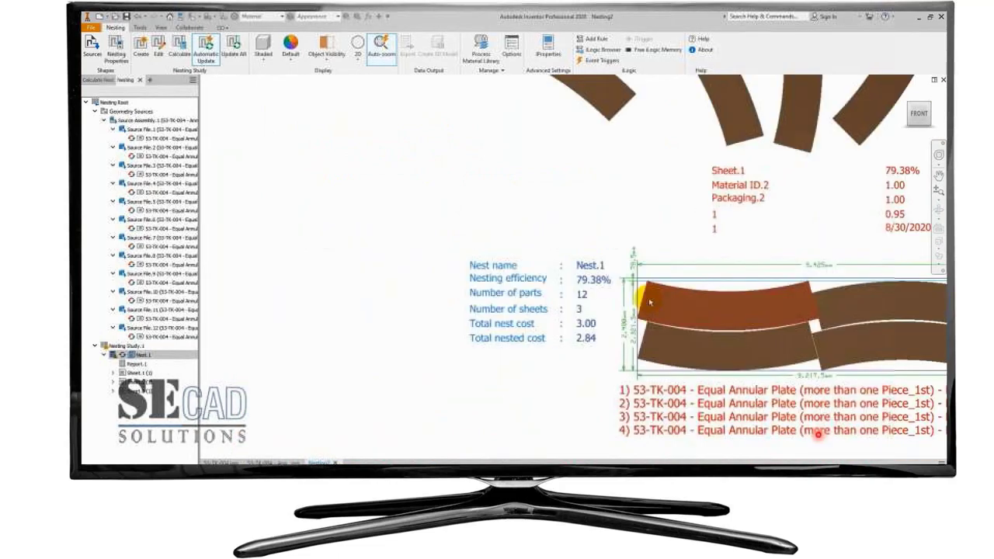
{"action": "scroll", "coordinate": [650, 303], "scroll_direction": "down", "scroll_amount": 3}
{"action": "scroll", "coordinate": [584, 316], "scroll_direction": "up", "scroll_amount": 5}
{"action": "scroll", "coordinate": [409, 132], "scroll_direction": "down", "scroll_amount": 1}
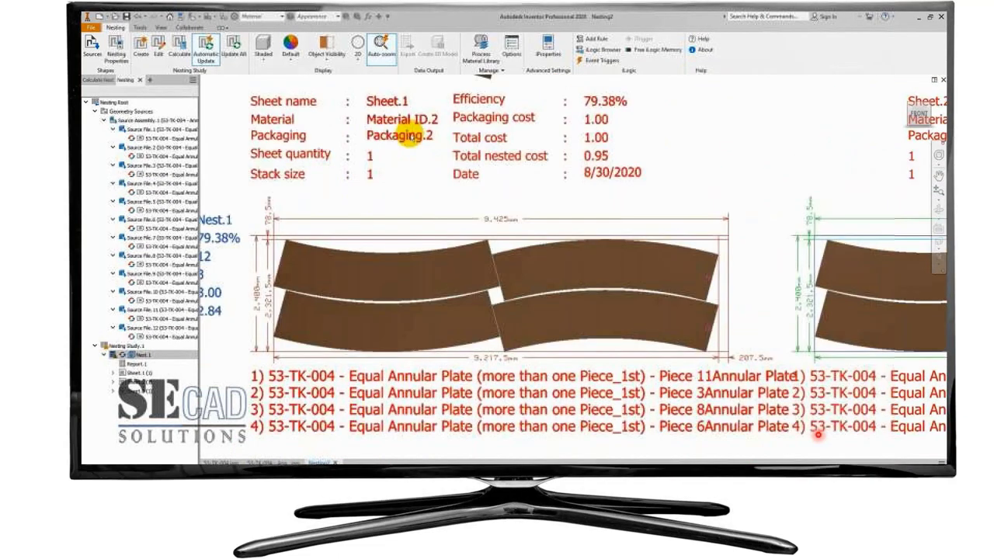
{"action": "scroll", "coordinate": [466, 266], "scroll_direction": "down", "scroll_amount": 4}
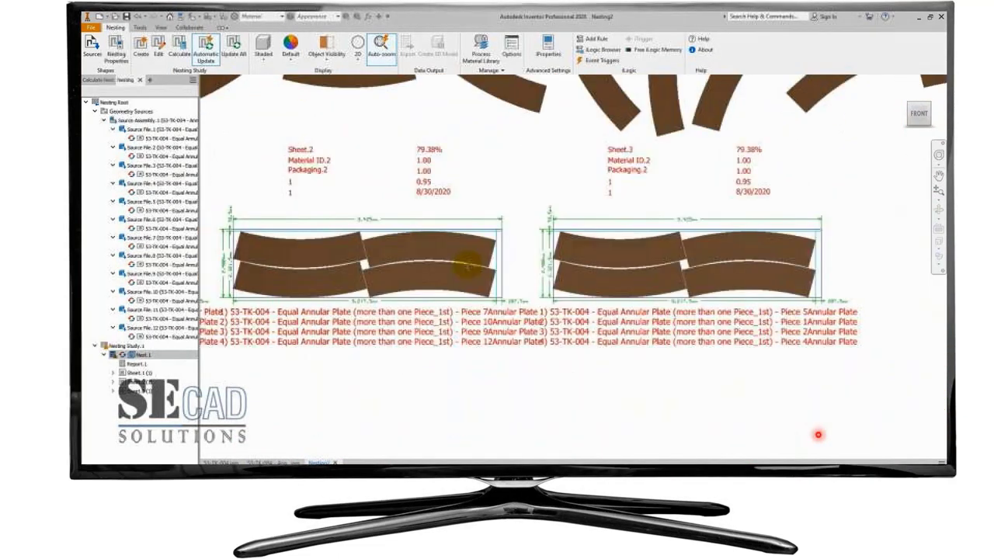
{"action": "scroll", "coordinate": [524, 223], "scroll_direction": "down", "scroll_amount": 2}
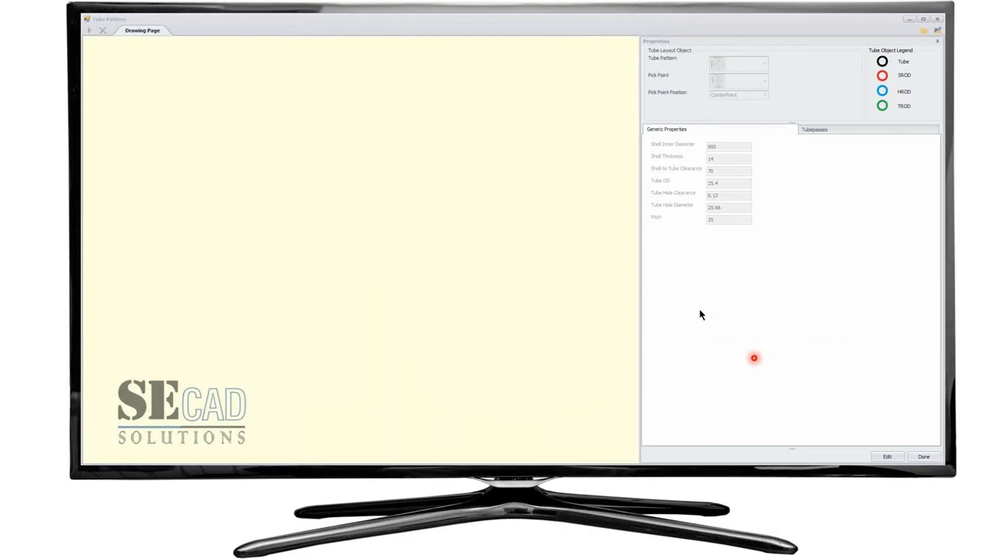
Step: Set the shell inner diameter to 1400 and select the shell-to-tube clearance
{"action": "left_click", "coordinate": [887, 457]}
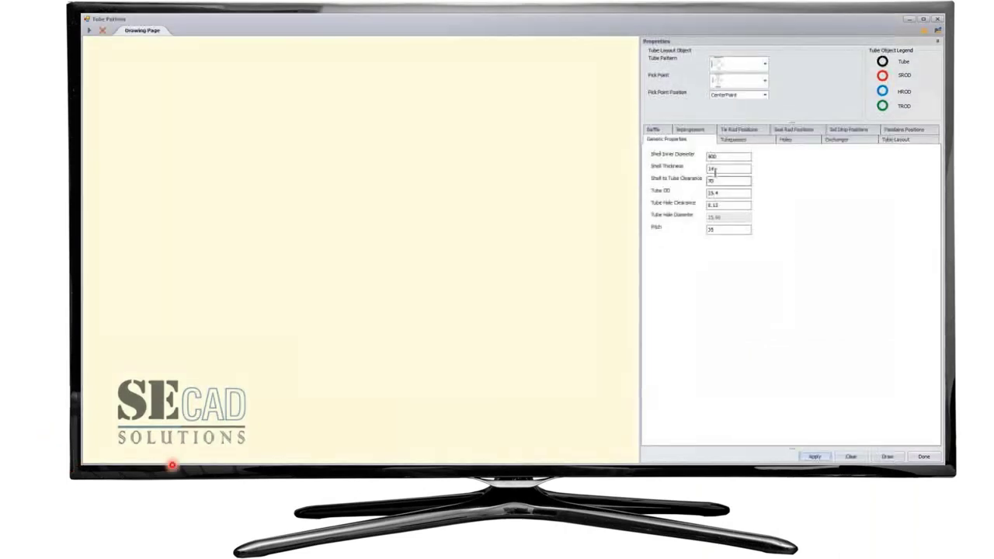
{"action": "left_click_drag", "start_coordinate": [720, 158], "coordinate": [683, 159]}
{"action": "type", "text": "1400"}
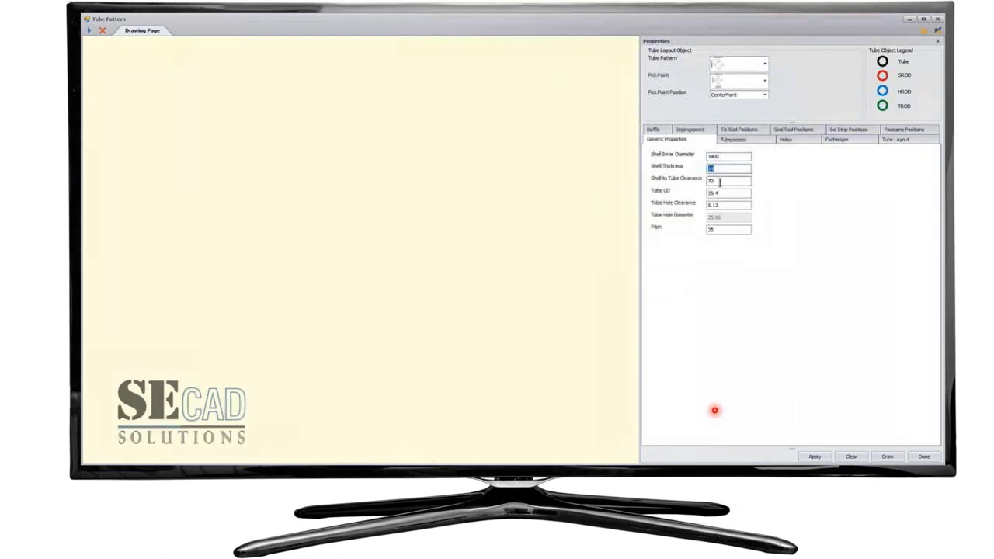
{"action": "left_click_drag", "start_coordinate": [721, 180], "coordinate": [684, 228]}
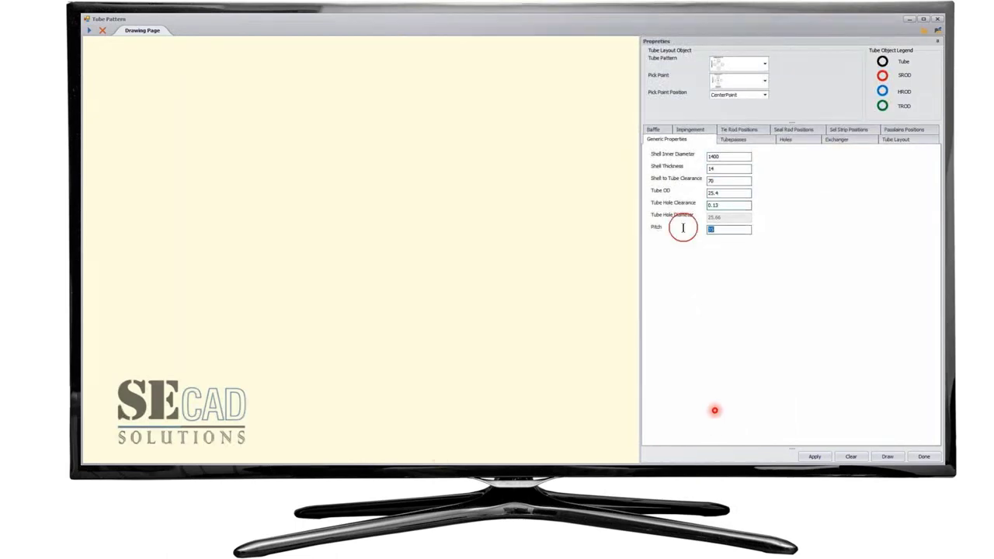
Step: Make the tube passes symmetric both ways with a four-pass partition type
{"action": "left_click", "coordinate": [735, 145]}
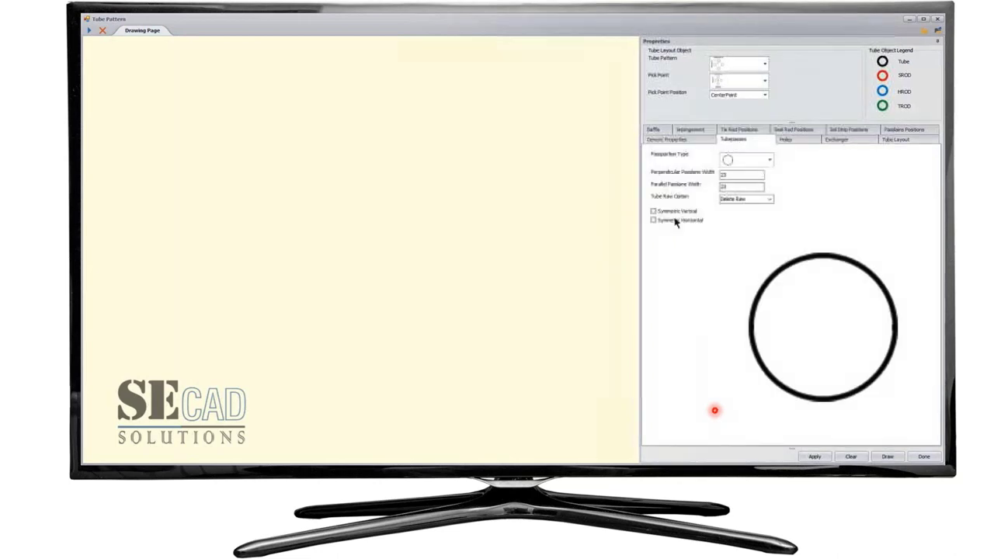
{"action": "left_click", "coordinate": [678, 213]}
{"action": "left_click", "coordinate": [673, 220]}
{"action": "left_click", "coordinate": [769, 161]}
{"action": "scroll", "coordinate": [780, 202], "scroll_direction": "down", "scroll_amount": 2}
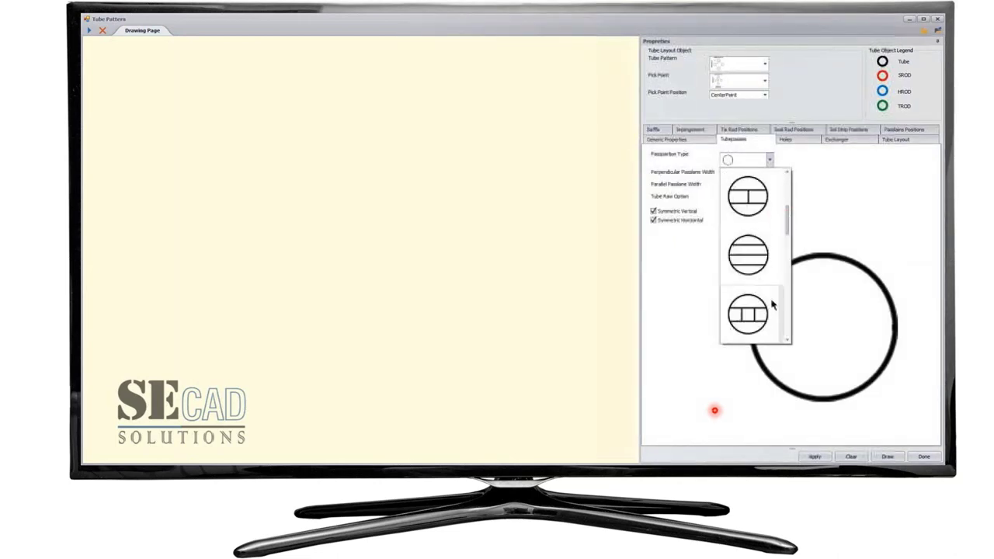
{"action": "scroll", "coordinate": [758, 317], "scroll_direction": "down", "scroll_amount": 2}
{"action": "left_click", "coordinate": [758, 260]}
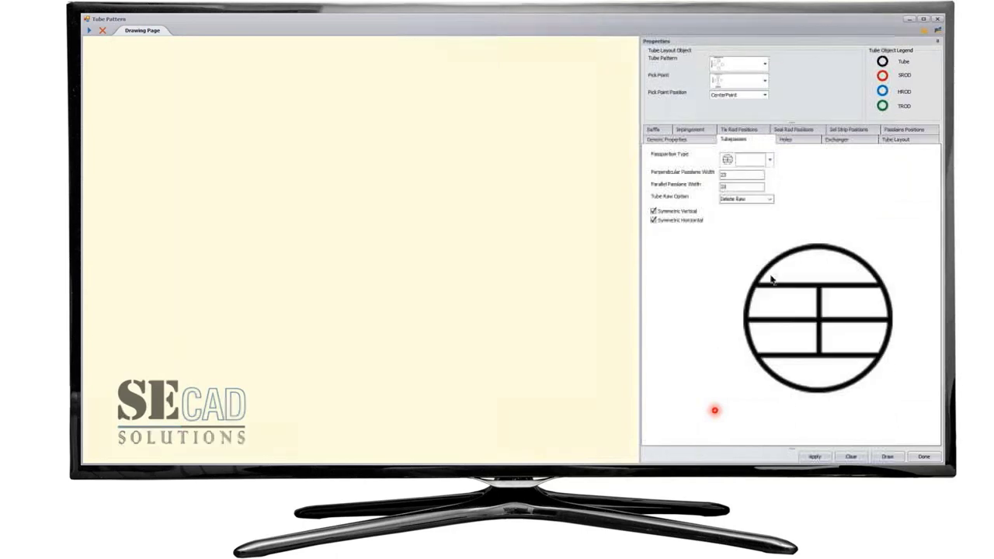
Step: Keep tie rods and sealing rods drawn by Rod Diameter
{"action": "left_click", "coordinate": [787, 140]}
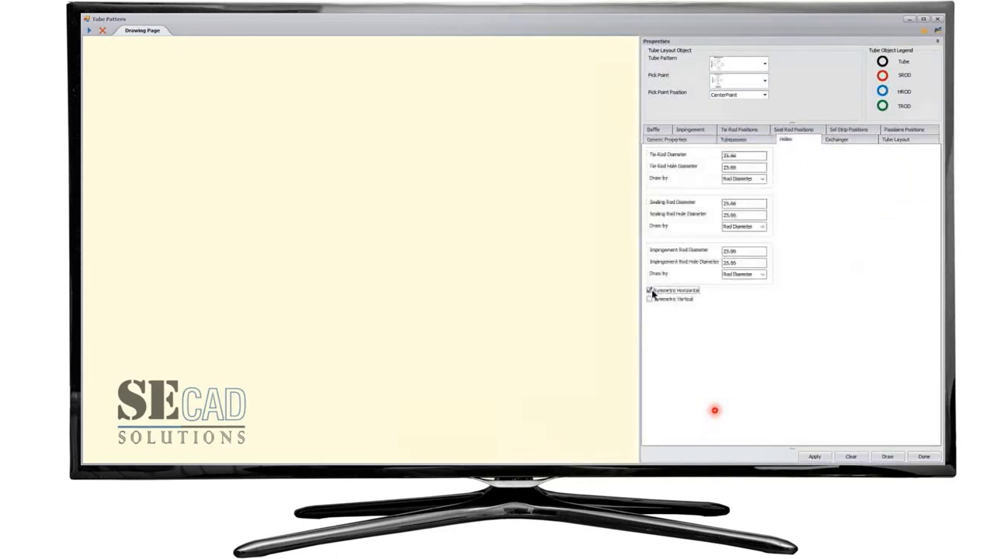
{"action": "left_click", "coordinate": [752, 156]}
{"action": "left_click", "coordinate": [764, 179]}
{"action": "left_click", "coordinate": [757, 187]}
{"action": "left_click", "coordinate": [763, 226]}
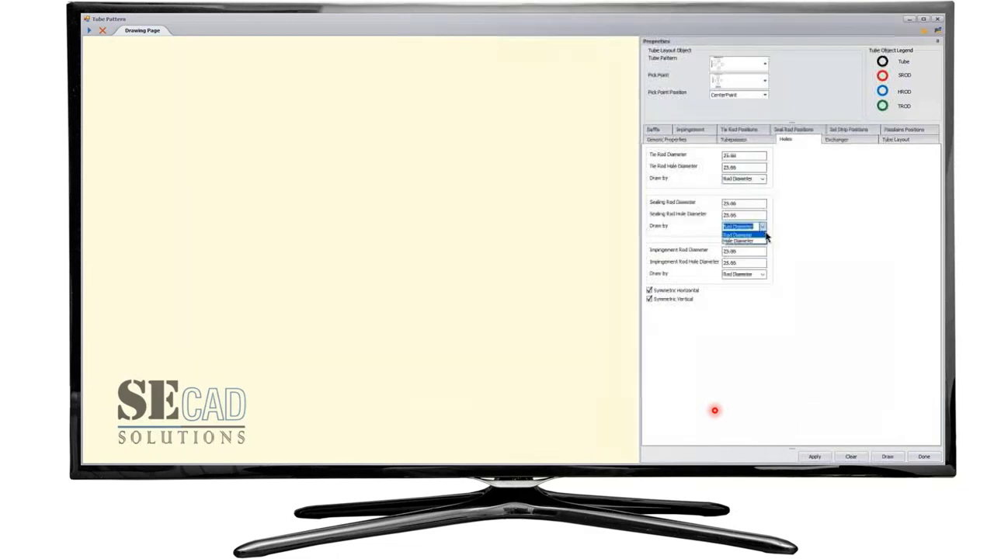
{"action": "left_click", "coordinate": [757, 235]}
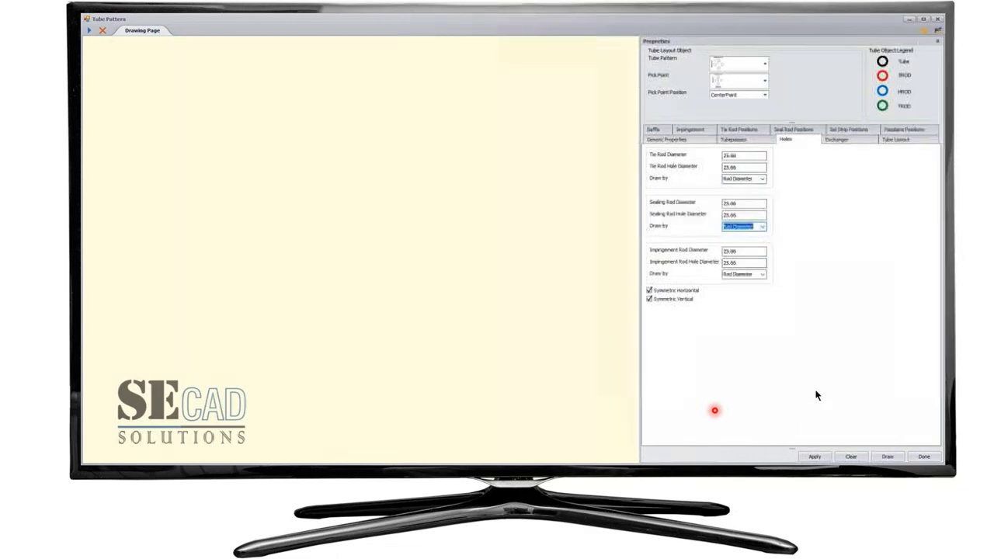
Step: Draw a Rotated Square 45° tube pattern with CenterPoint pick point
{"action": "left_click", "coordinate": [764, 63]}
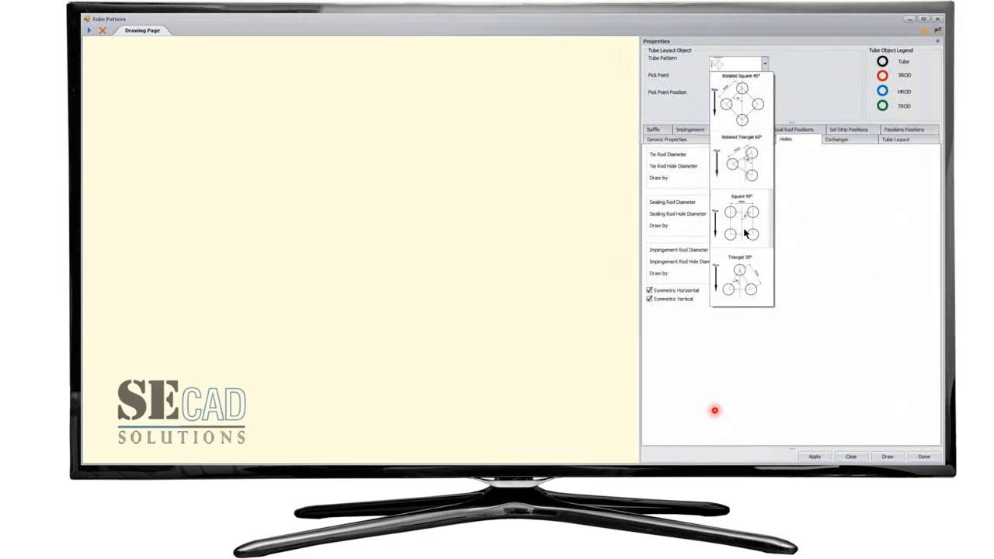
{"action": "left_click", "coordinate": [745, 109]}
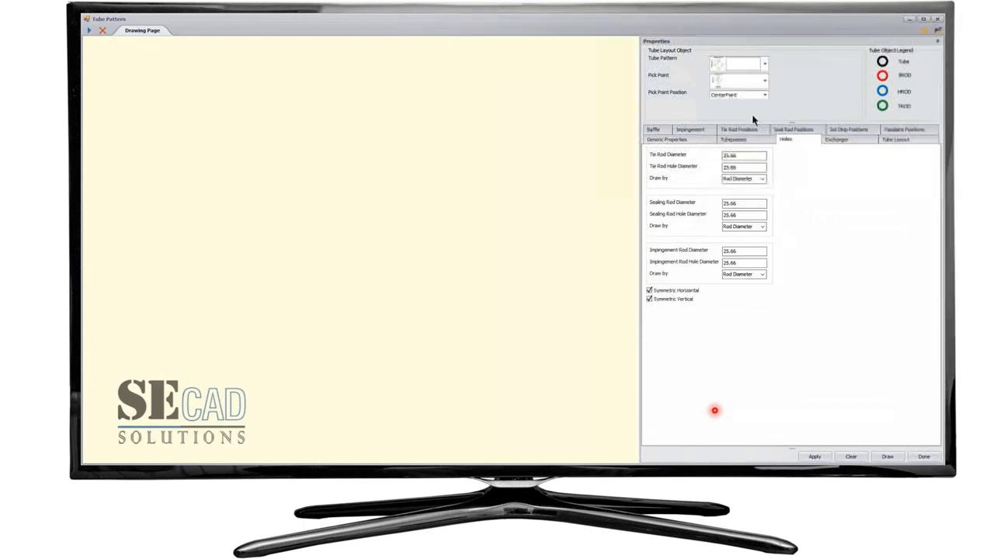
{"action": "left_click", "coordinate": [764, 80]}
{"action": "left_click", "coordinate": [765, 94]}
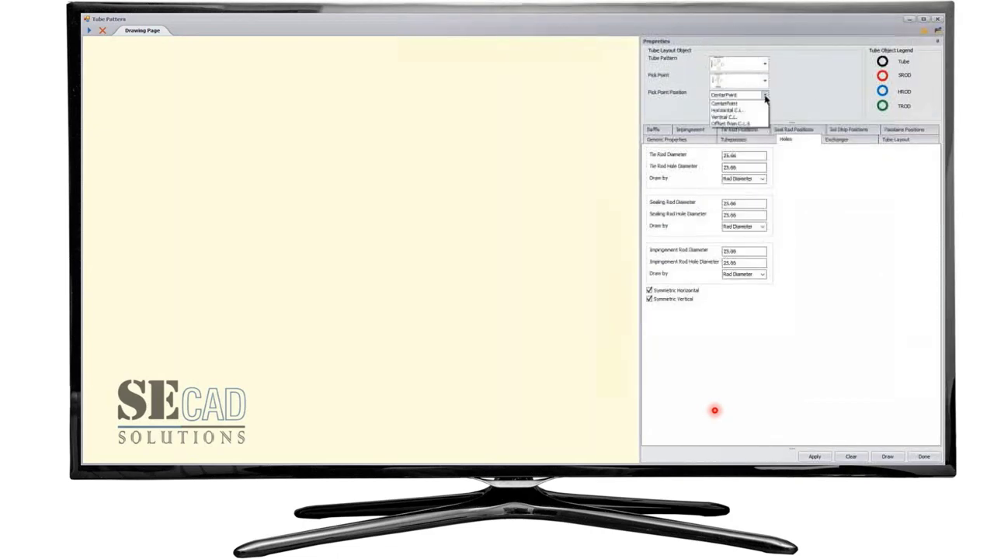
{"action": "left_click", "coordinate": [734, 104]}
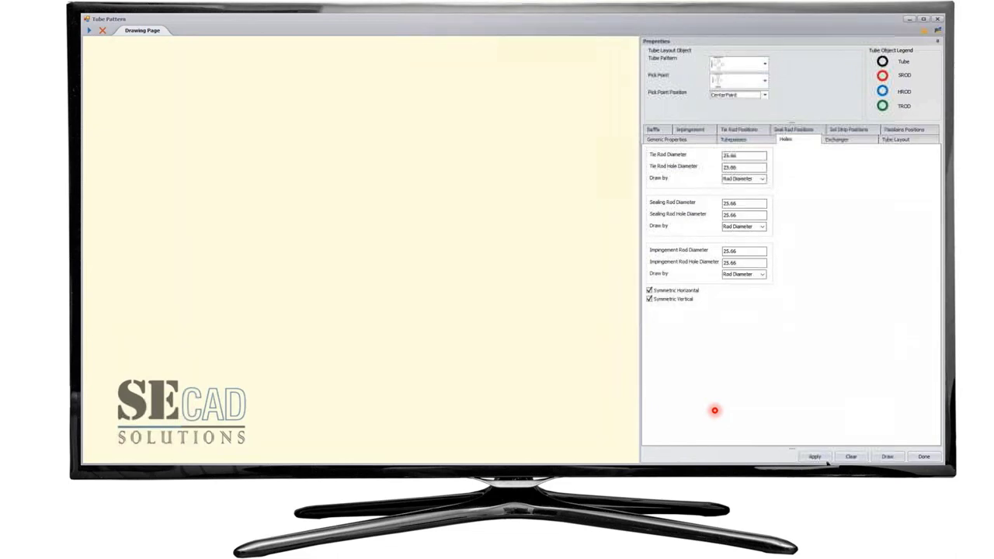
{"action": "left_click", "coordinate": [887, 457]}
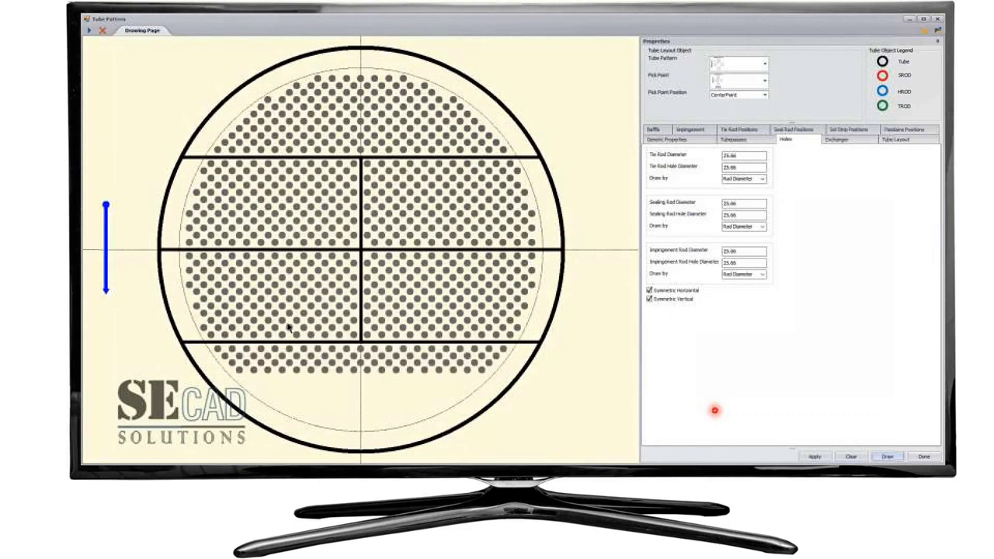
Step: Move the top passlane upward in the passlane positions table to rebalance the passes
{"action": "left_click", "coordinate": [733, 140]}
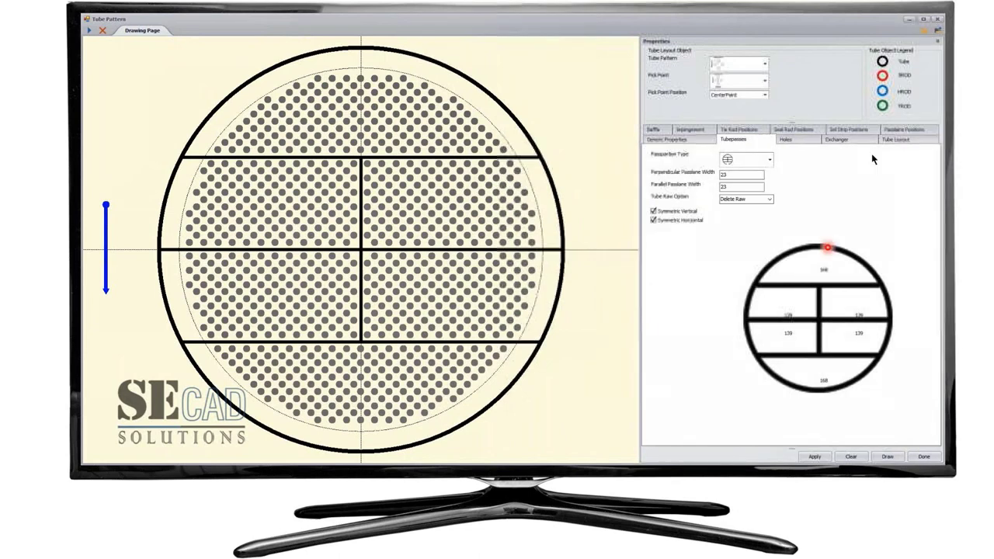
{"action": "left_click", "coordinate": [905, 129]}
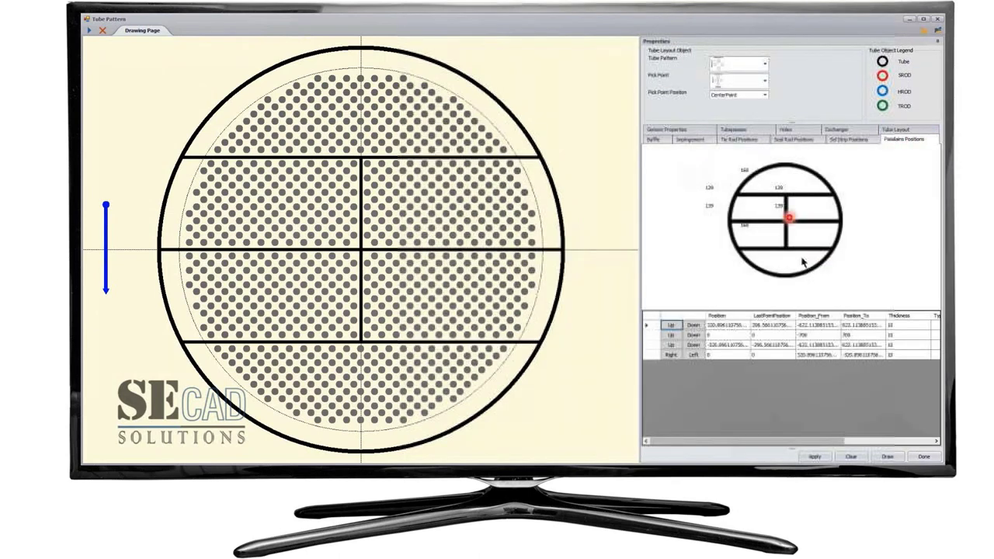
{"action": "left_click", "coordinate": [693, 325]}
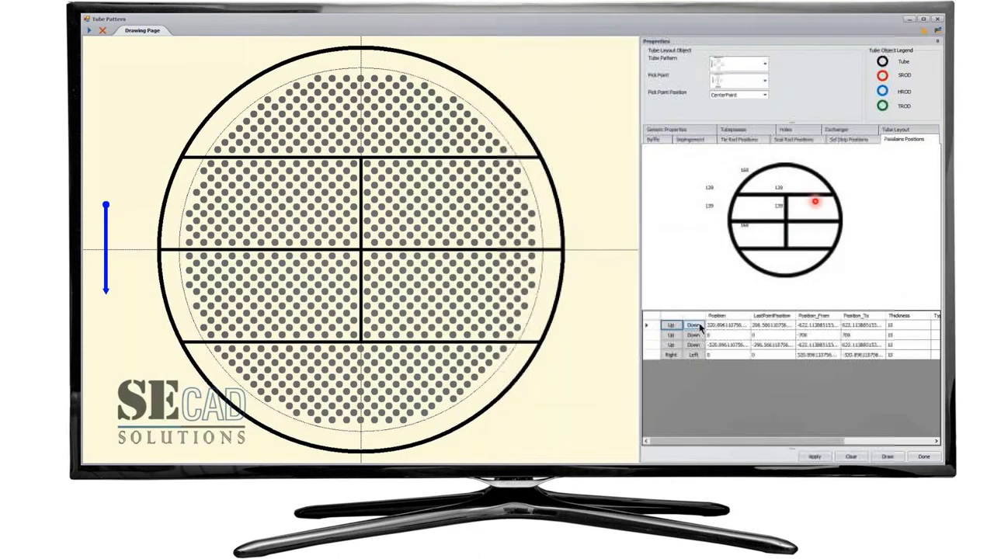
{"action": "left_click", "coordinate": [673, 326]}
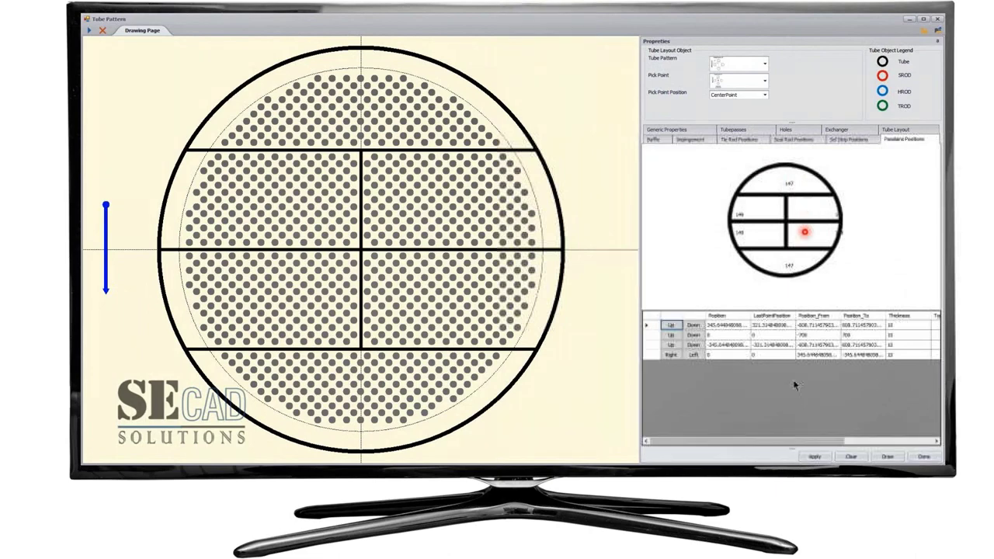
{"action": "left_click", "coordinate": [742, 130]}
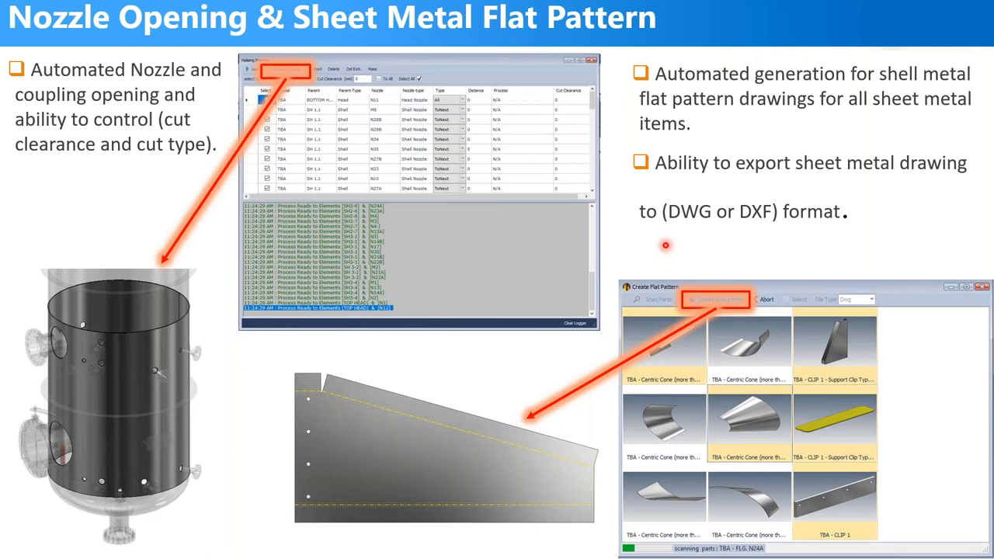
Step: Advance to the Workshop drawings (Automated) slide
{"action": "key", "text": "Right"}
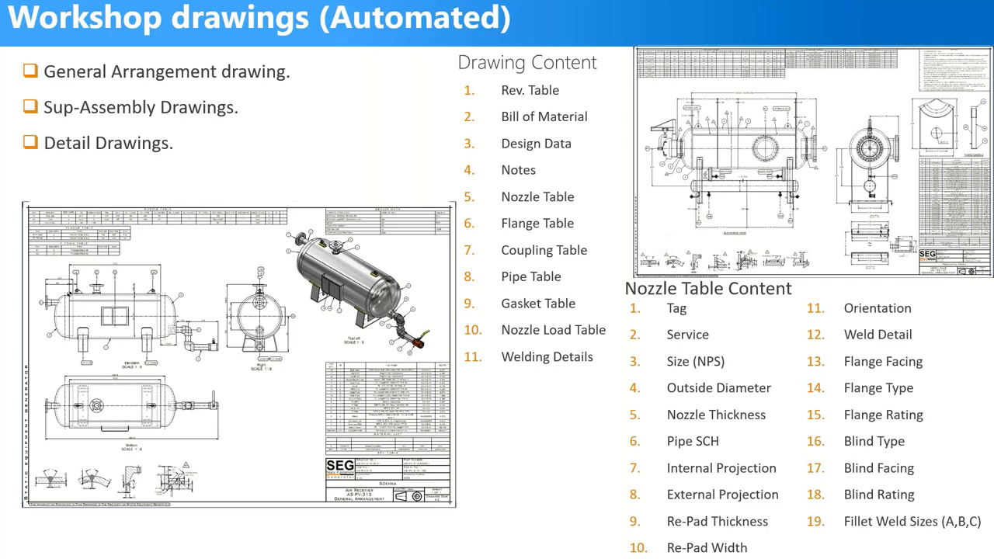
Step: Advance past the Workshop drawings slide to slide 8
{"action": "key", "text": "Right"}
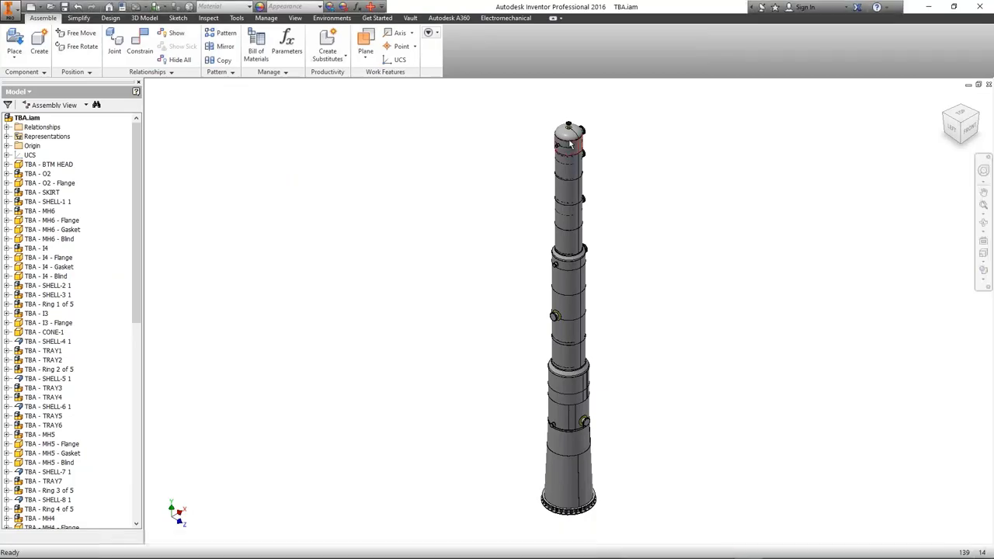
Step: Pan and orbit the TBA tower column, then return to the upright front view
{"action": "scroll", "coordinate": [581, 169], "scroll_direction": "down", "scroll_amount": 5}
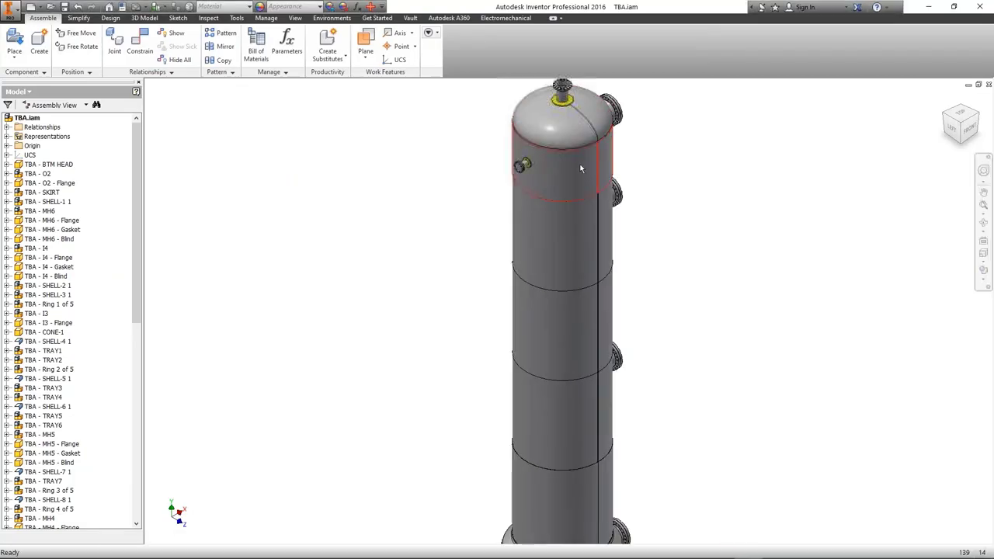
{"action": "scroll", "coordinate": [585, 171], "scroll_direction": "down", "scroll_amount": 3}
{"action": "scroll", "coordinate": [616, 230], "scroll_direction": "up", "scroll_amount": 4}
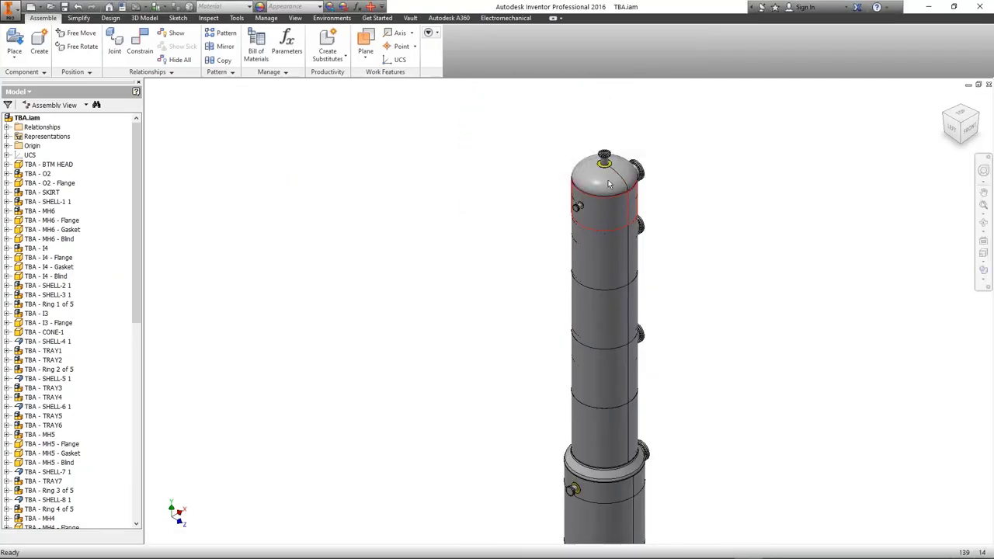
{"action": "scroll", "coordinate": [609, 184], "scroll_direction": "up", "scroll_amount": 2}
{"action": "middle_click_drag", "start_coordinate": [624, 390], "coordinate": [590, 198]}
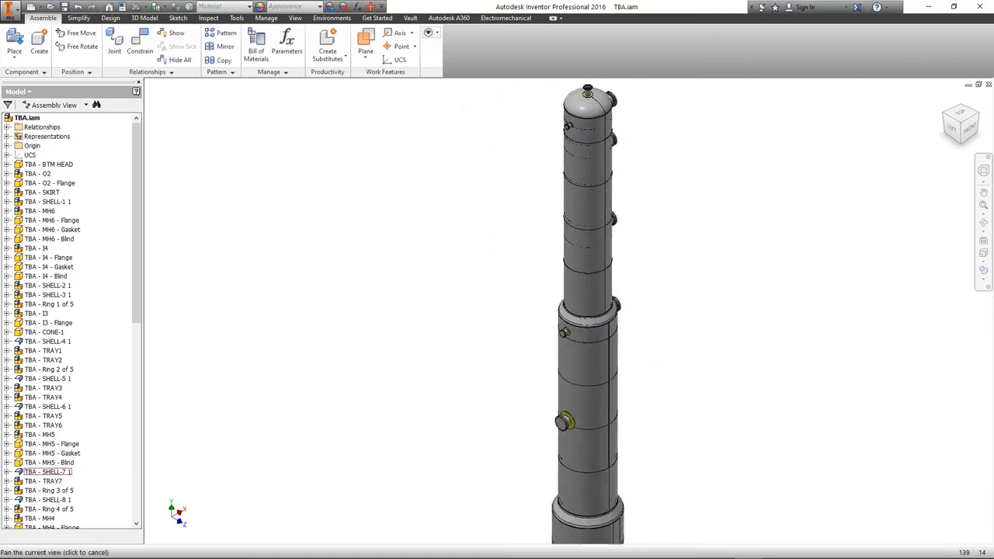
{"action": "scroll", "coordinate": [590, 198], "scroll_direction": "up", "scroll_amount": 2}
{"action": "middle_click_drag", "start_coordinate": [578, 435], "coordinate": [571, 311], "text": "shift"}
{"action": "scroll", "coordinate": [595, 378], "scroll_direction": "down", "scroll_amount": 3}
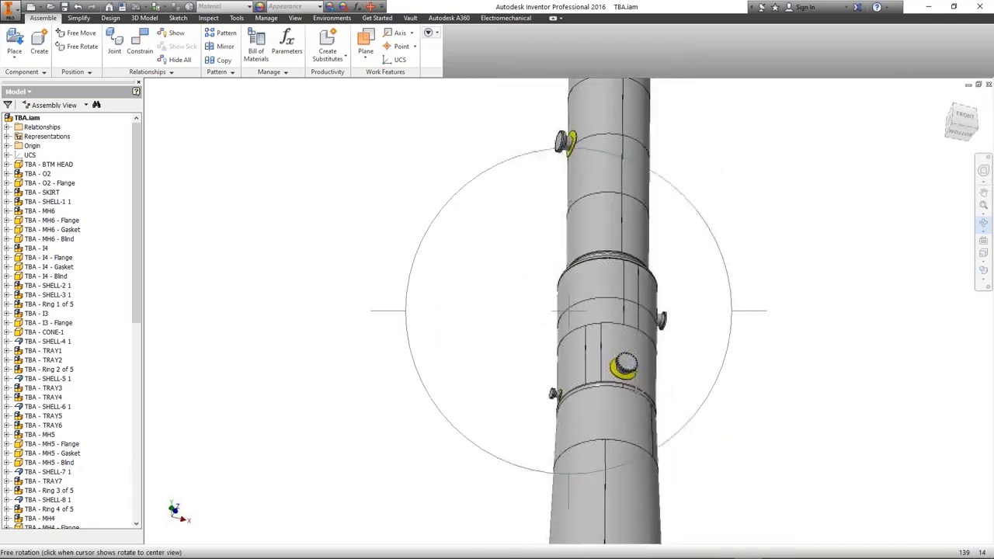
{"action": "key", "text": "F5"}
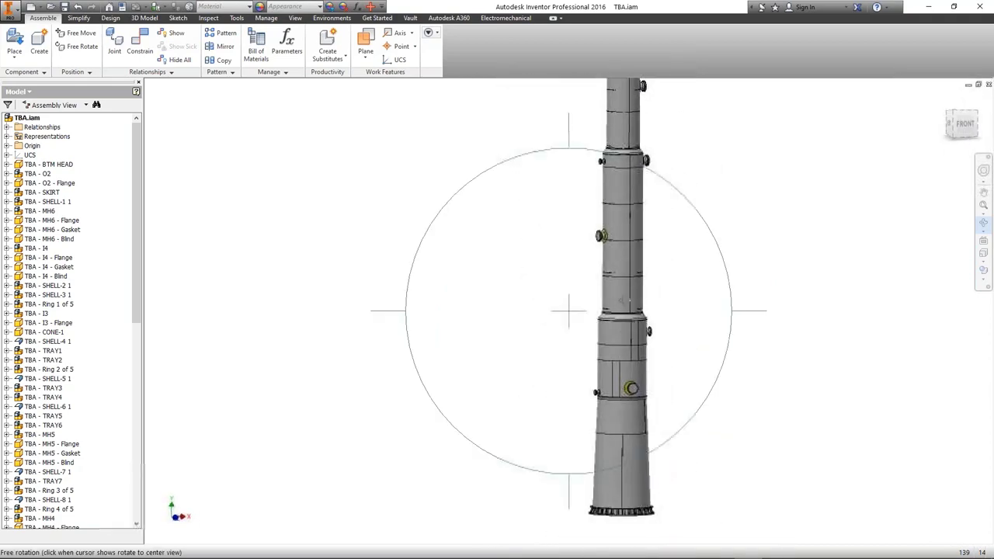
Step: Tumble the column to inspect its top head and bottom skirt, then end free orbit
{"action": "scroll", "coordinate": [623, 299], "scroll_direction": "down", "scroll_amount": 3}
{"action": "scroll", "coordinate": [624, 293], "scroll_direction": "up", "scroll_amount": 3}
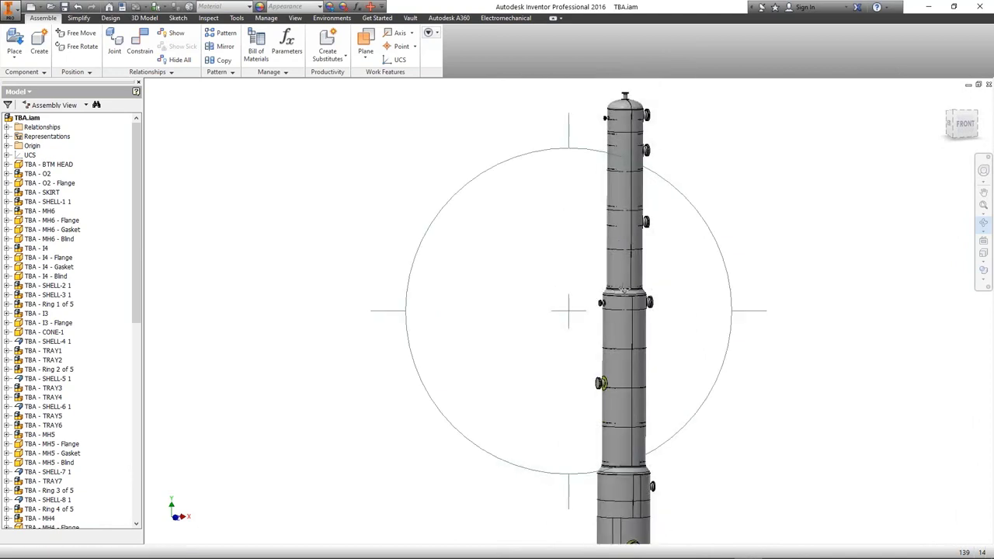
{"action": "scroll", "coordinate": [642, 299], "scroll_direction": "down", "scroll_amount": 3}
{"action": "scroll", "coordinate": [642, 299], "scroll_direction": "down", "scroll_amount": 5}
{"action": "key", "text": "F2"}
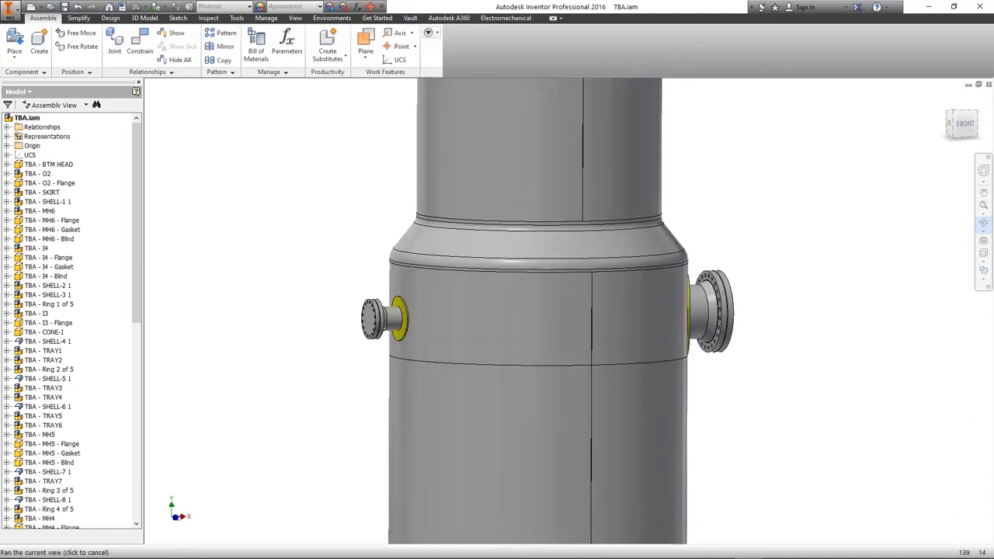
{"action": "scroll", "coordinate": [552, 292], "scroll_direction": "up", "scroll_amount": 5}
{"action": "key", "text": "F4"}
{"action": "left_click_drag", "start_coordinate": [575, 404], "coordinate": [574, 291]}
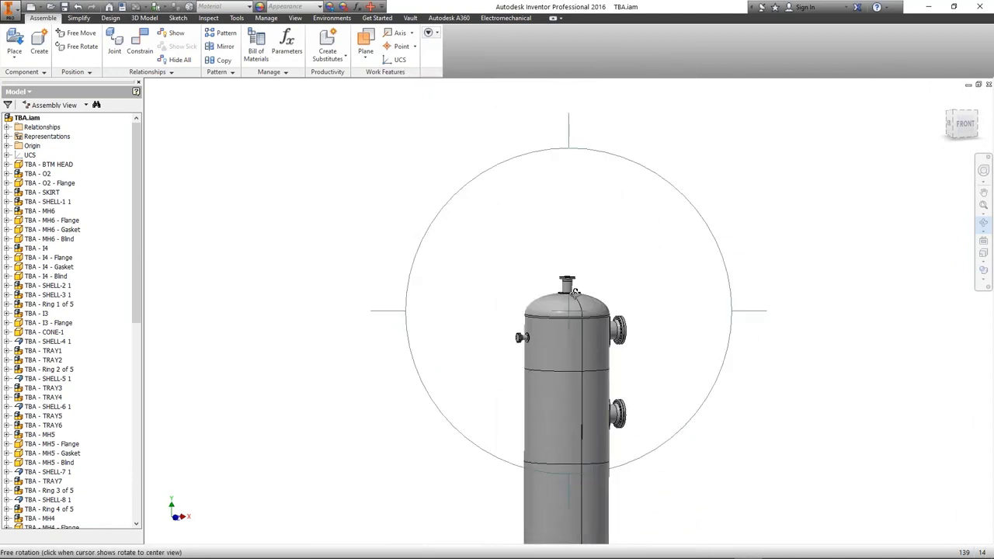
{"action": "scroll", "coordinate": [572, 223], "scroll_direction": "down", "scroll_amount": 3}
{"action": "scroll", "coordinate": [572, 222], "scroll_direction": "up", "scroll_amount": 6}
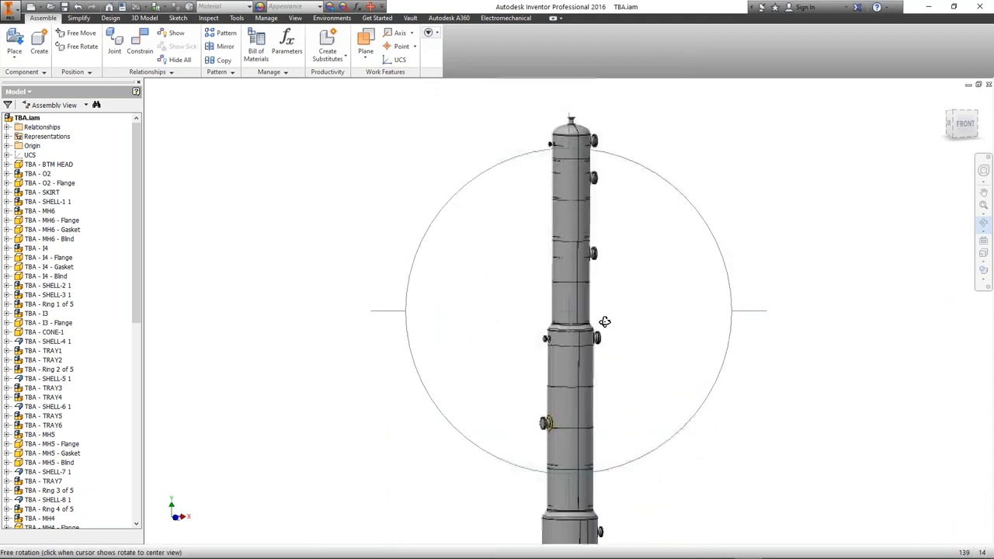
{"action": "mouse_move", "coordinate": [605, 322]}
{"action": "left_mouse_down"}
{"action": "mouse_move", "coordinate": [593, 362]}
{"action": "mouse_move", "coordinate": [617, 315]}
{"action": "mouse_move", "coordinate": [591, 334]}
{"action": "left_mouse_up"}
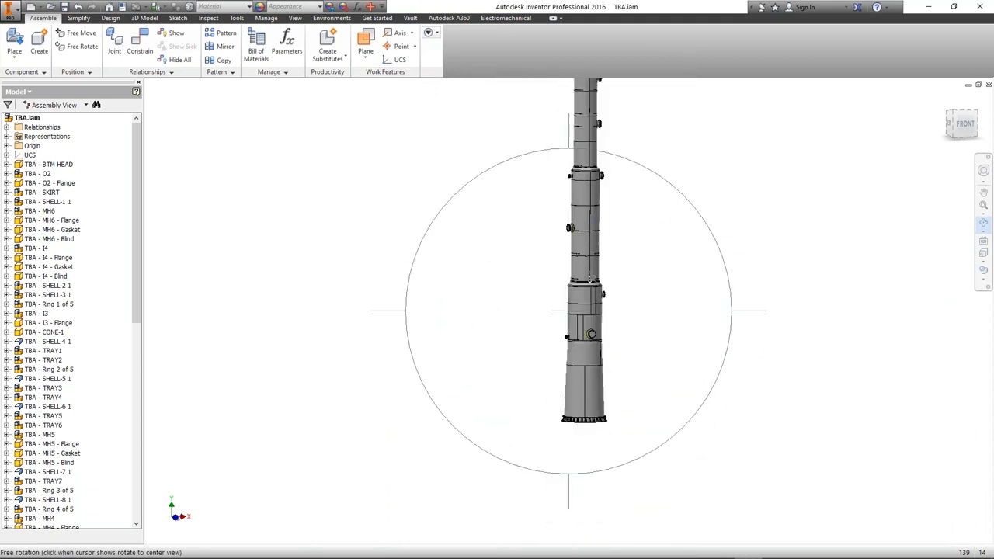
{"action": "right_click", "coordinate": [591, 278]}
{"action": "left_click", "coordinate": [628, 275]}
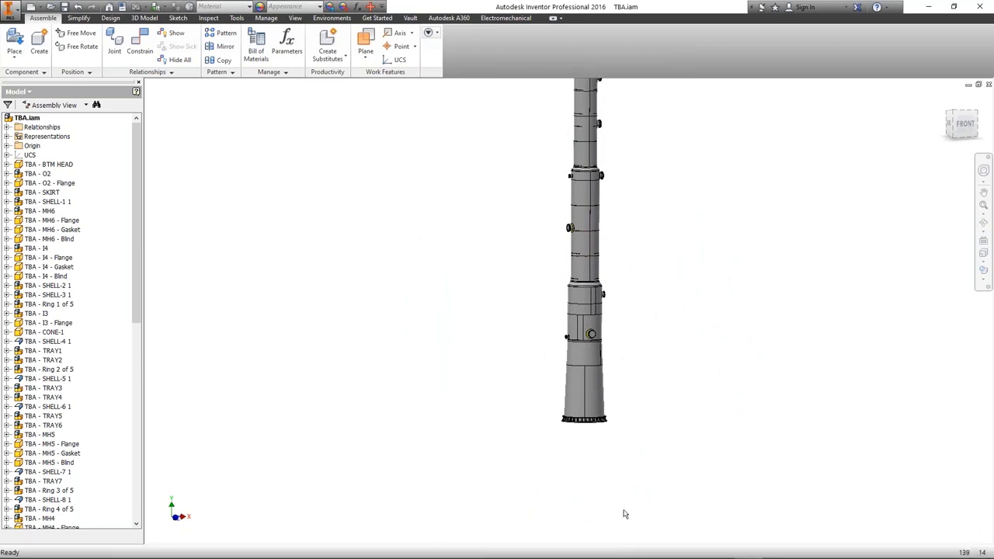
Step: Orbit to an end-on view, fit the full column, then switch to Static Equipment Generator
{"action": "scroll", "coordinate": [571, 337], "scroll_direction": "up", "scroll_amount": 3}
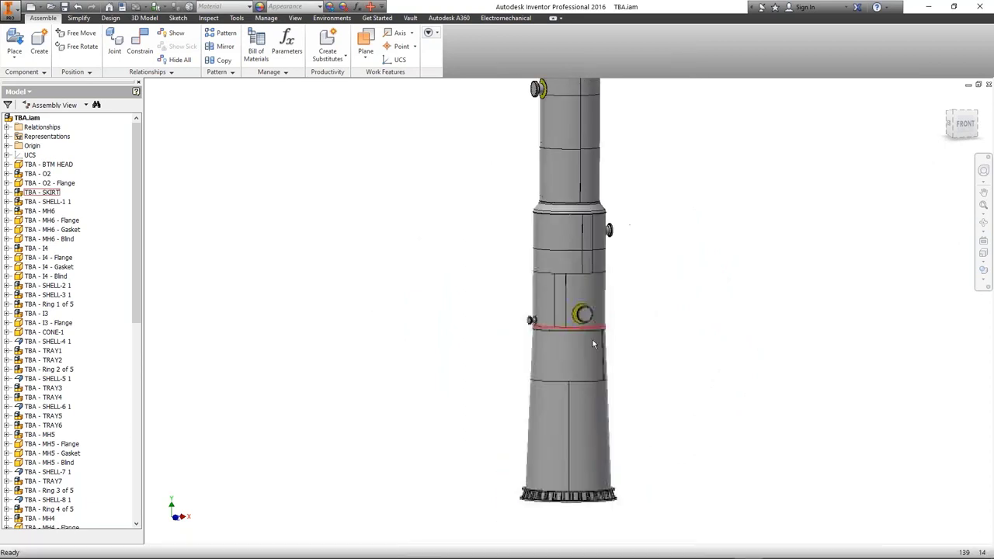
{"action": "scroll", "coordinate": [593, 344], "scroll_direction": "down", "scroll_amount": 3}
{"action": "left_click", "coordinate": [983, 223]}
{"action": "left_click_drag", "start_coordinate": [642, 312], "coordinate": [649, 240]}
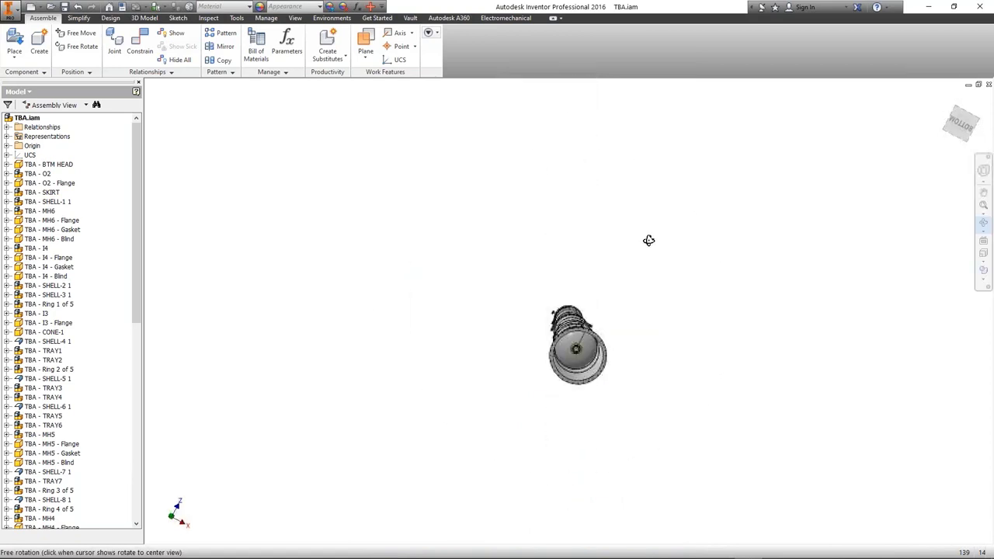
{"action": "scroll", "coordinate": [590, 381], "scroll_direction": "up", "scroll_amount": 8}
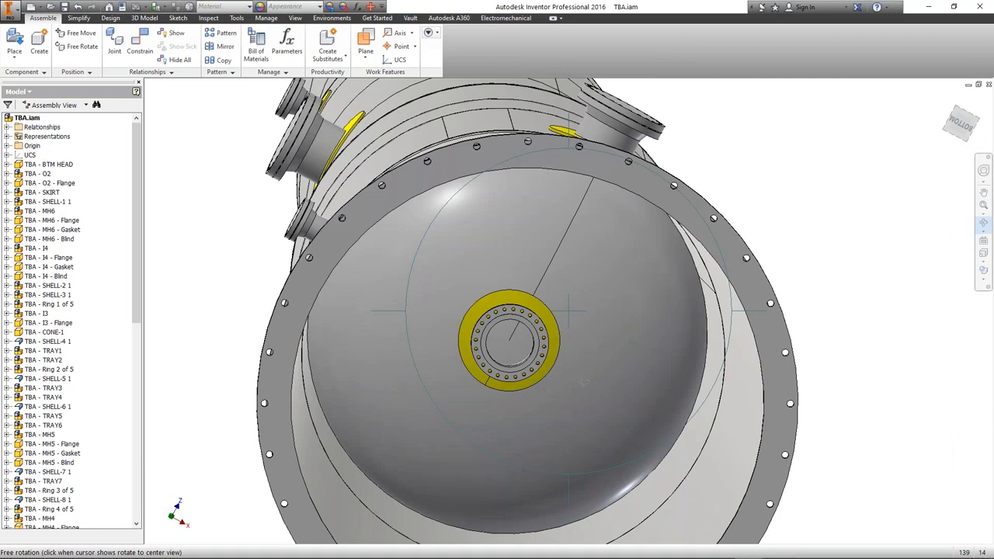
{"action": "key", "text": "F5"}
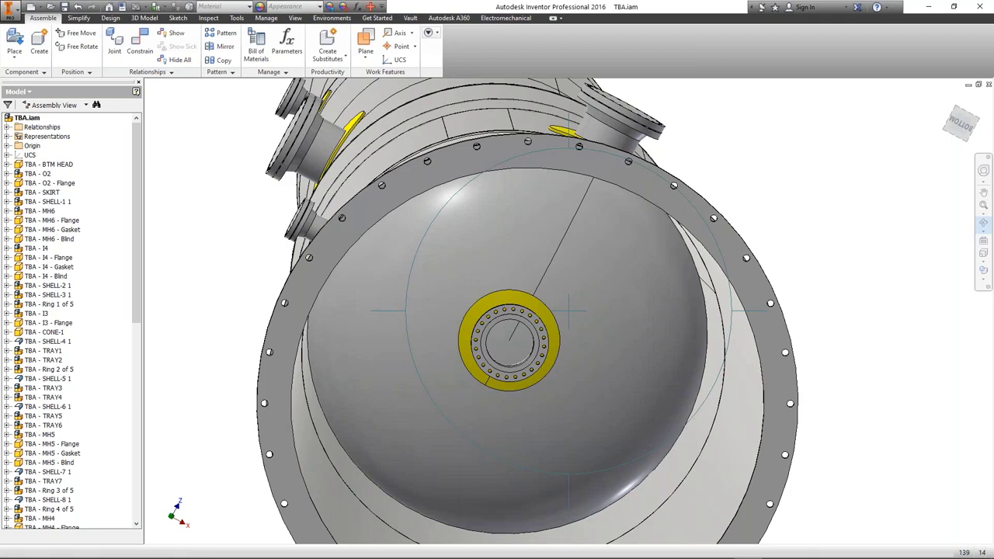
{"action": "key", "text": "Escape"}
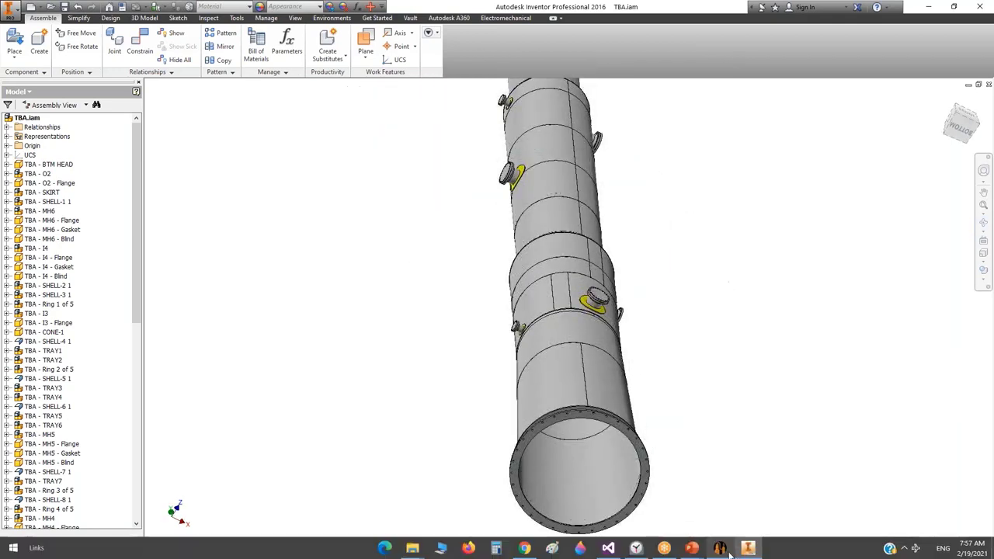
{"action": "key", "text": "alt+Tab"}
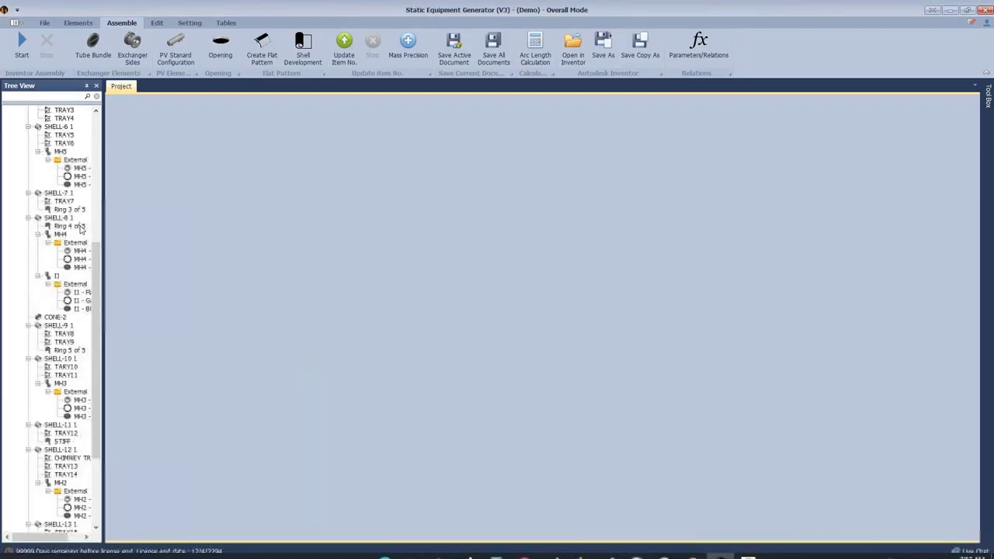
Step: Add an elbow part named 'O2-Elbow' under the O2 nozzle's External folder
{"action": "left_click_drag", "start_coordinate": [158, 185], "coordinate": [153, 111]}
{"action": "left_click", "coordinate": [76, 143]}
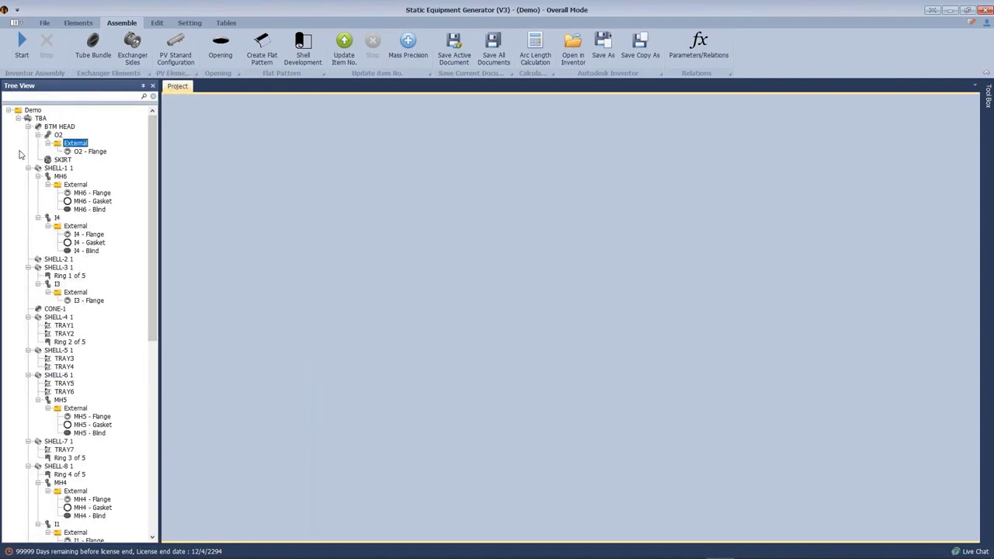
{"action": "left_click", "coordinate": [74, 23]}
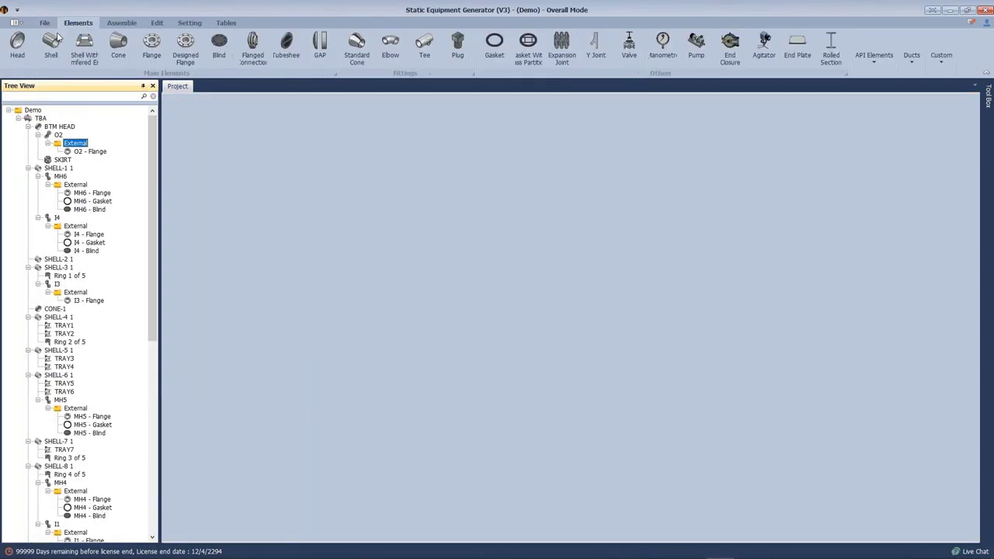
{"action": "left_click", "coordinate": [391, 47]}
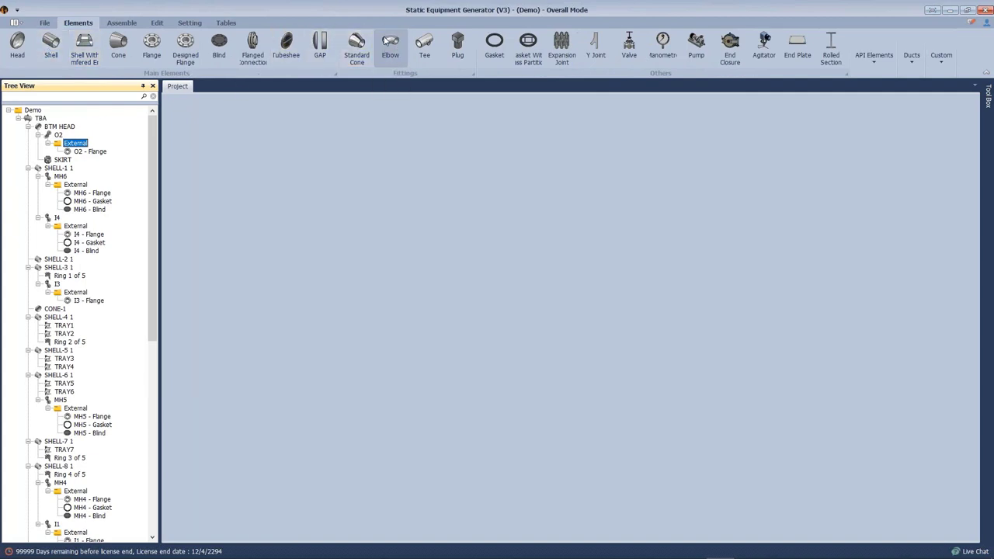
{"action": "type", "text": "O2"}
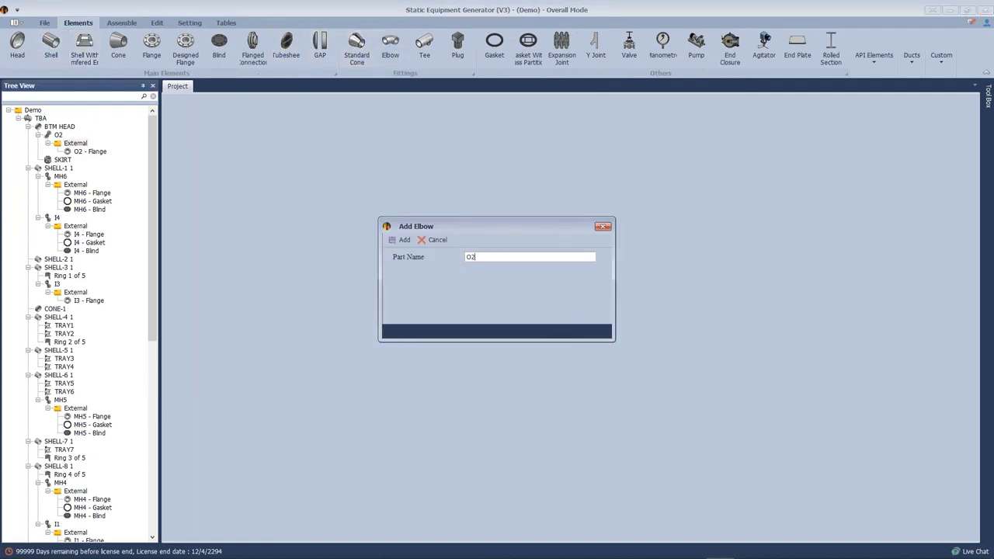
{"action": "type", "text": "-Elbow"}
{"action": "left_click", "coordinate": [404, 240]}
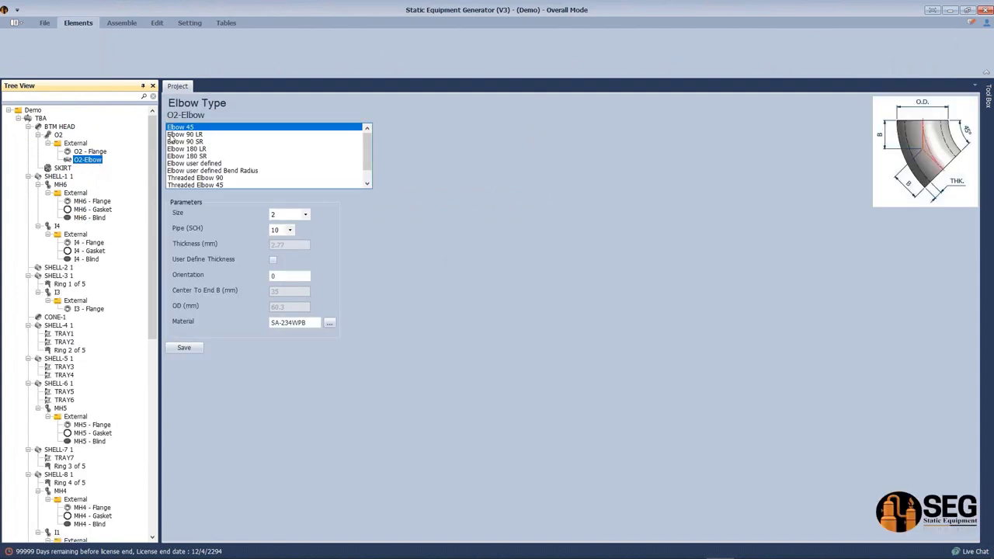
Step: Set O2-Elbow to Elbow 90 LR, size 10, SCH 10, user-defined 14 mm thickness, and save
{"action": "left_click", "coordinate": [233, 158]}
{"action": "left_click", "coordinate": [303, 216]}
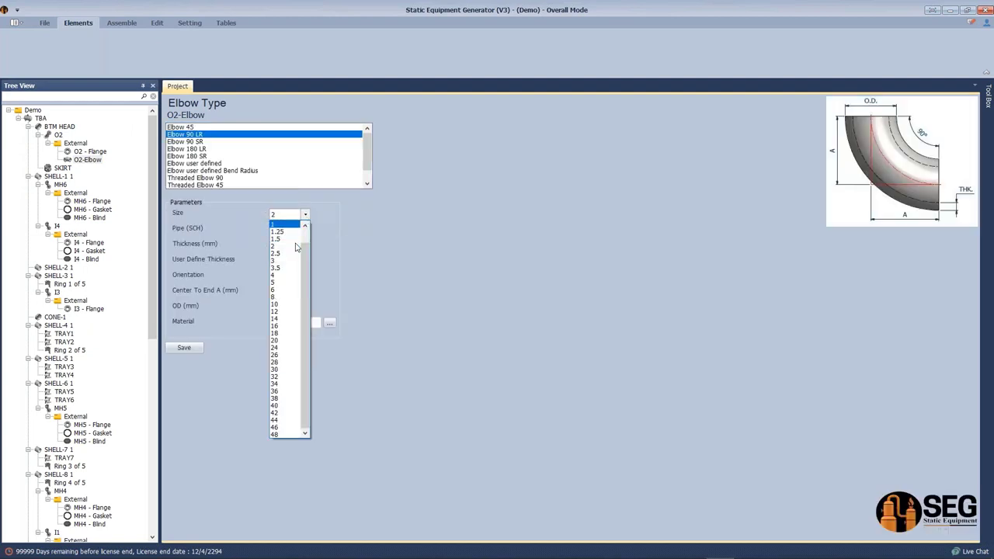
{"action": "left_click", "coordinate": [276, 305]}
{"action": "left_click", "coordinate": [305, 230]}
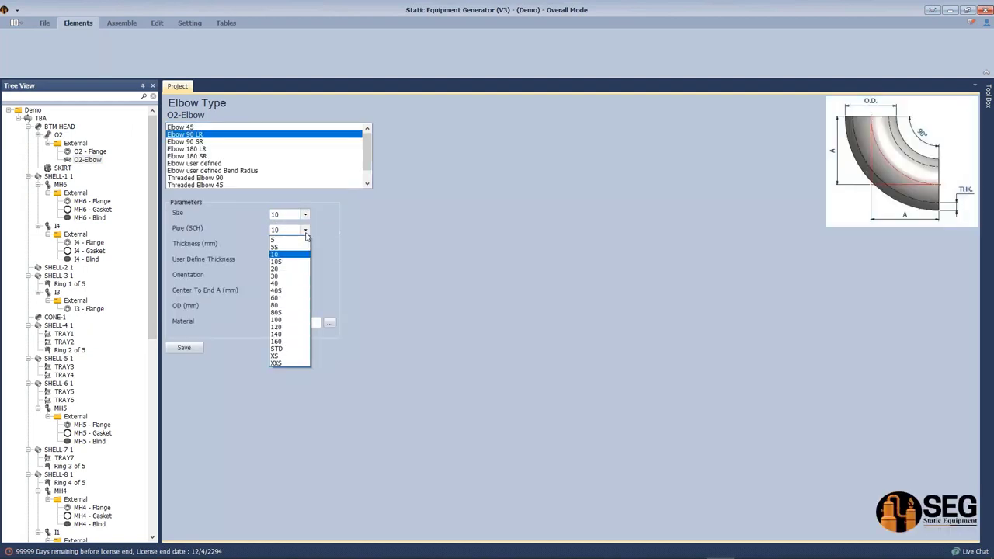
{"action": "left_click", "coordinate": [280, 264]}
{"action": "left_click", "coordinate": [273, 260]}
{"action": "double_click", "coordinate": [278, 245]}
{"action": "type", "text": "14"}
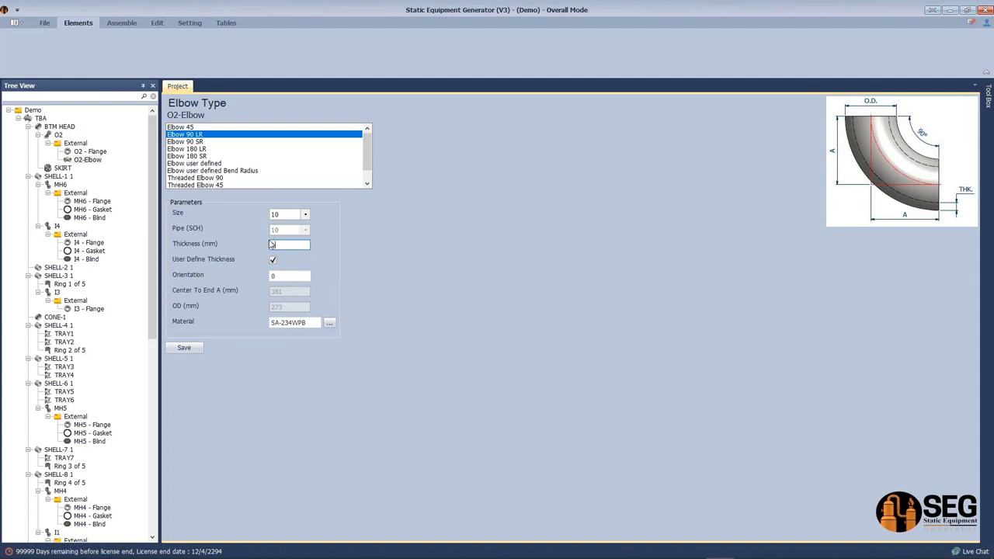
{"action": "left_click", "coordinate": [186, 348]}
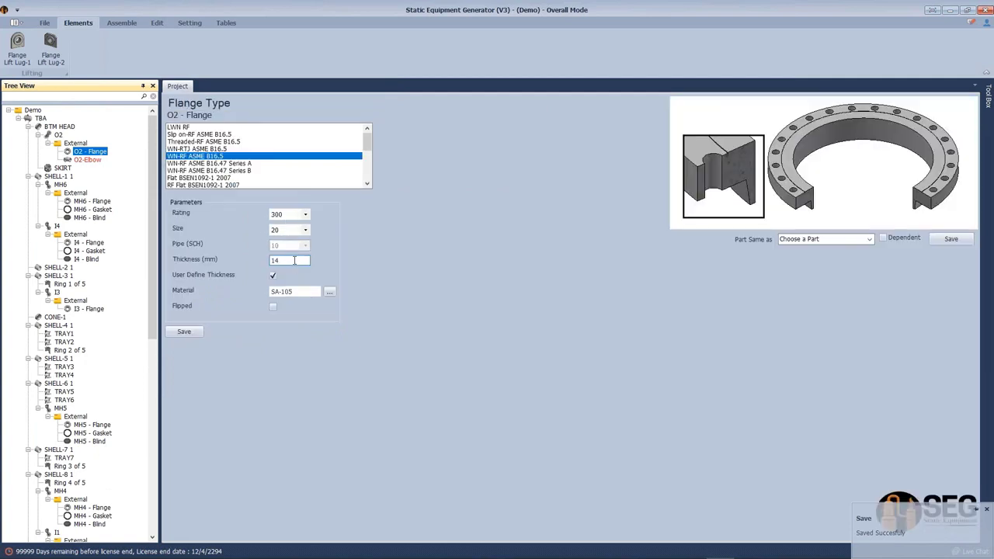
Step: Change the O2-Elbow size to 20 and save it
{"action": "left_click", "coordinate": [91, 162]}
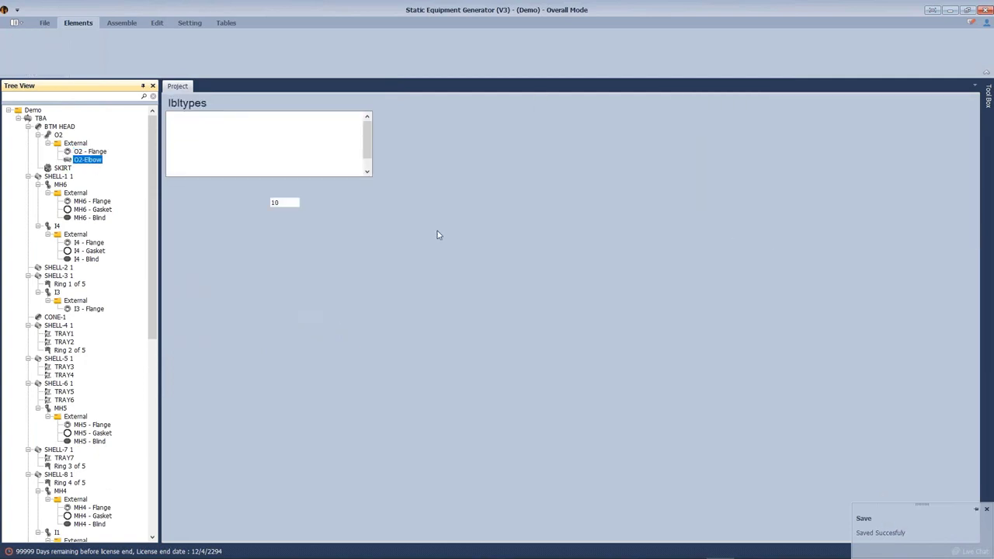
{"action": "left_click", "coordinate": [306, 215]}
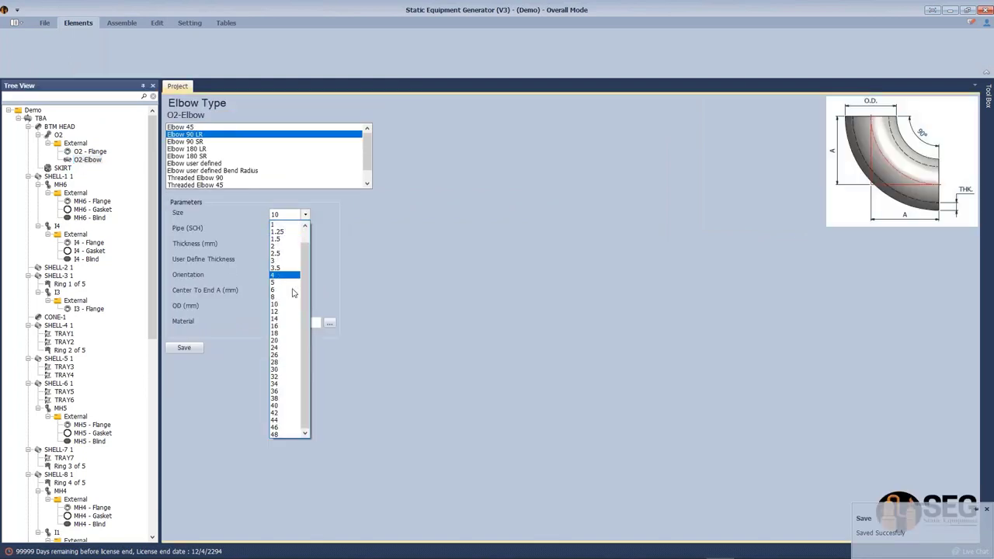
{"action": "left_click", "coordinate": [289, 344]}
{"action": "left_click", "coordinate": [198, 350]}
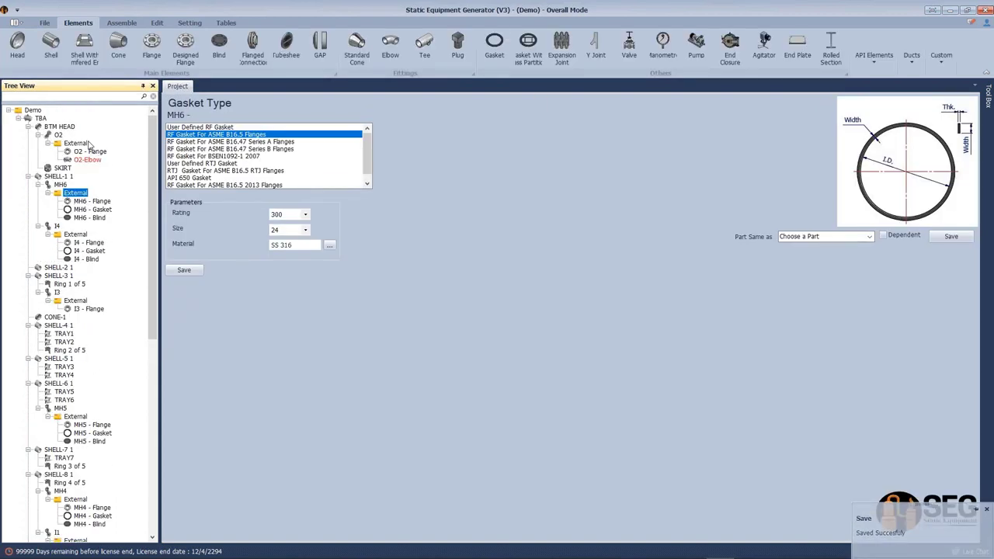
{"action": "left_click", "coordinate": [52, 44]}
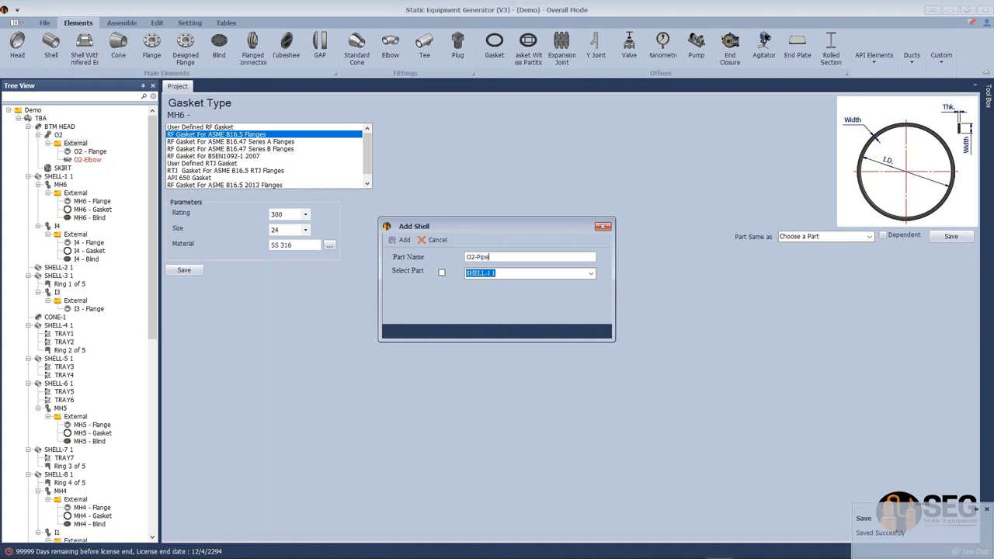
Step: Add O2-Pipe with outer diameter 20, user-defined 14 mm thickness and 1600 mm length
{"action": "left_click", "coordinate": [403, 240]}
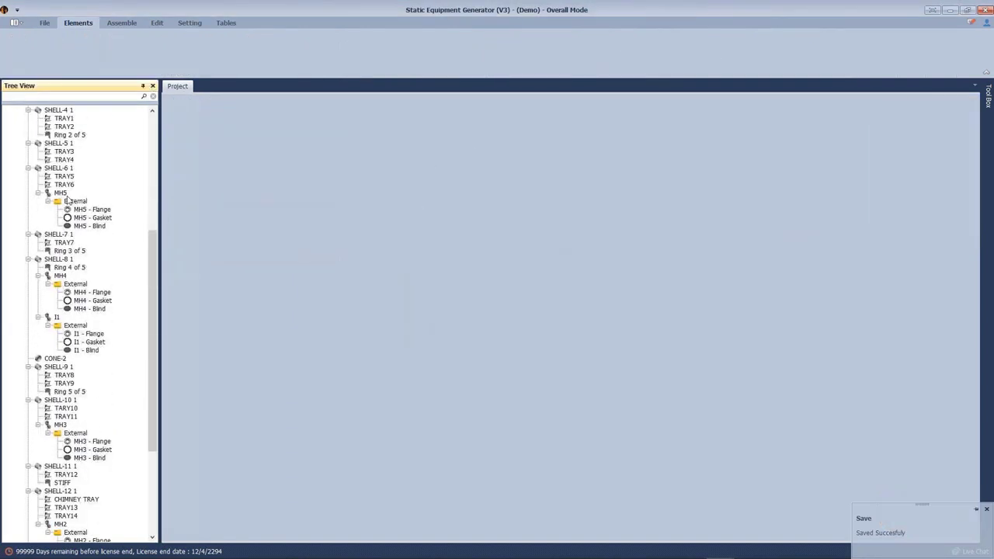
{"action": "left_click", "coordinate": [72, 168]}
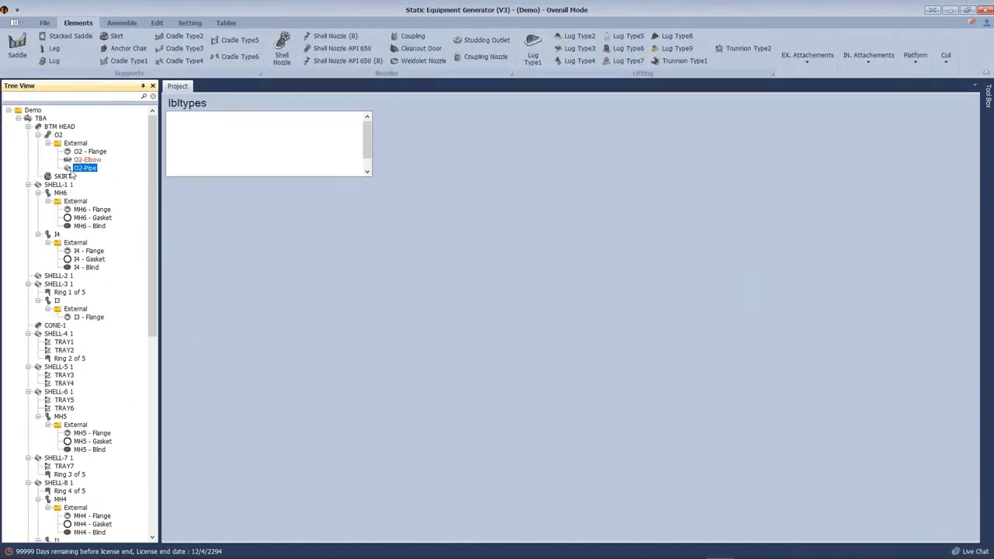
{"action": "left_click", "coordinate": [306, 212]}
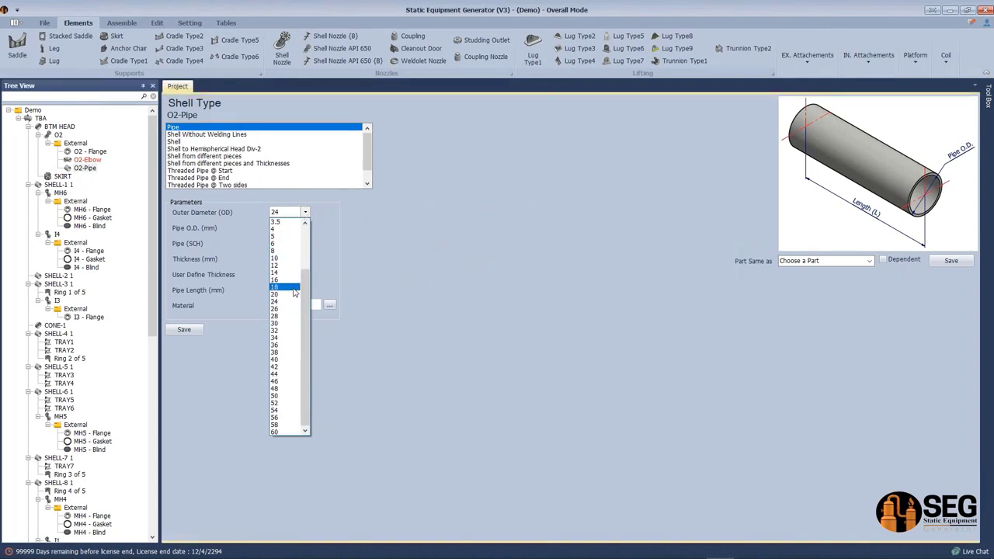
{"action": "left_click", "coordinate": [281, 263]}
{"action": "left_click", "coordinate": [274, 275]}
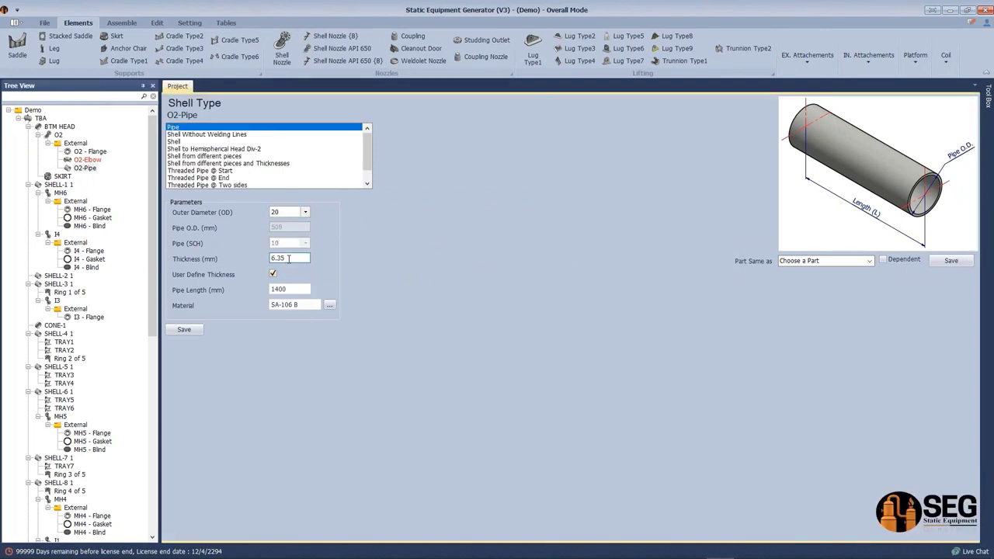
{"action": "type", "text": "14"}
{"action": "left_click", "coordinate": [303, 290]}
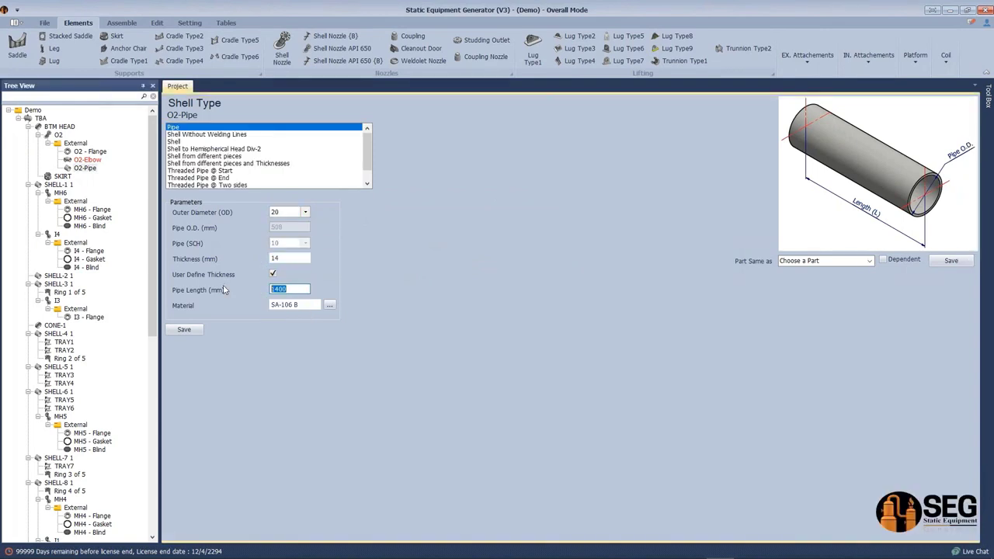
{"action": "type", "text": "1600"}
{"action": "left_click", "coordinate": [185, 330]}
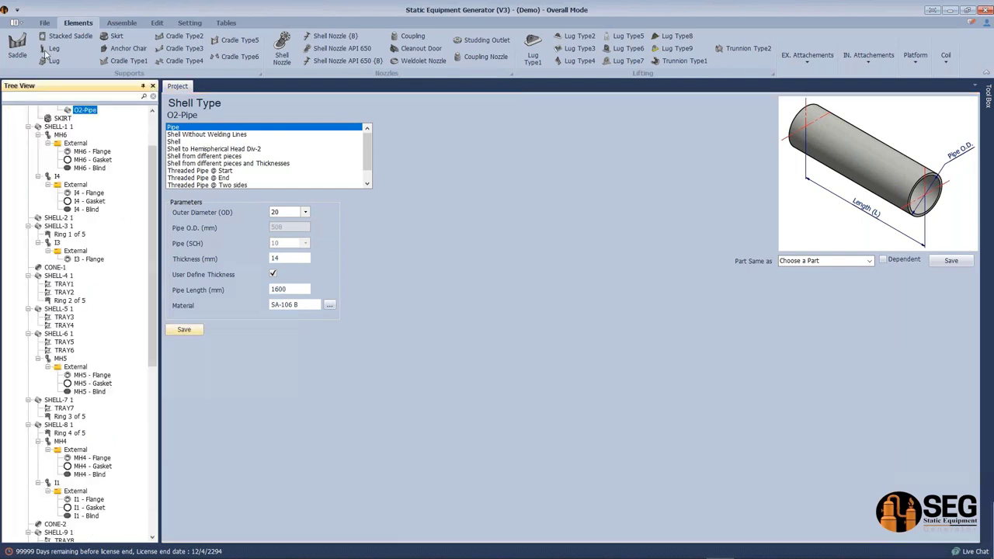
Step: Bring the Inventor TBA.iam tower model back to the front
{"action": "left_click", "coordinate": [121, 23]}
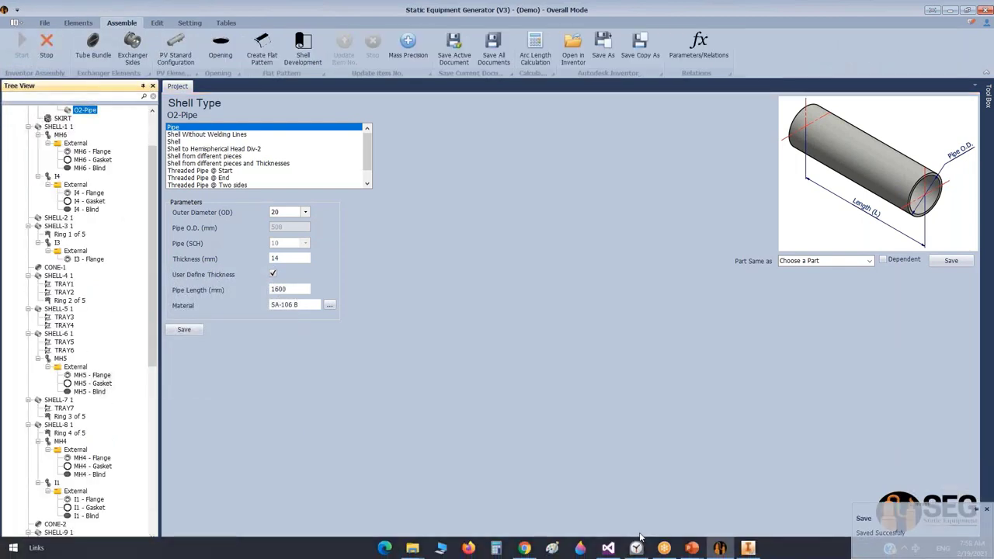
{"action": "left_click", "coordinate": [748, 548]}
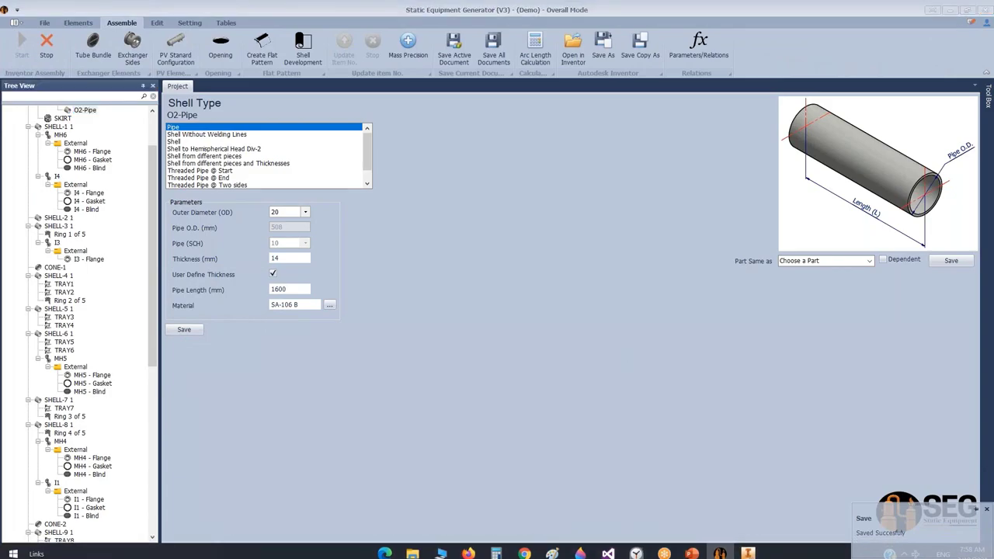
{"action": "scroll", "coordinate": [644, 428], "scroll_direction": "up", "scroll_amount": 3}
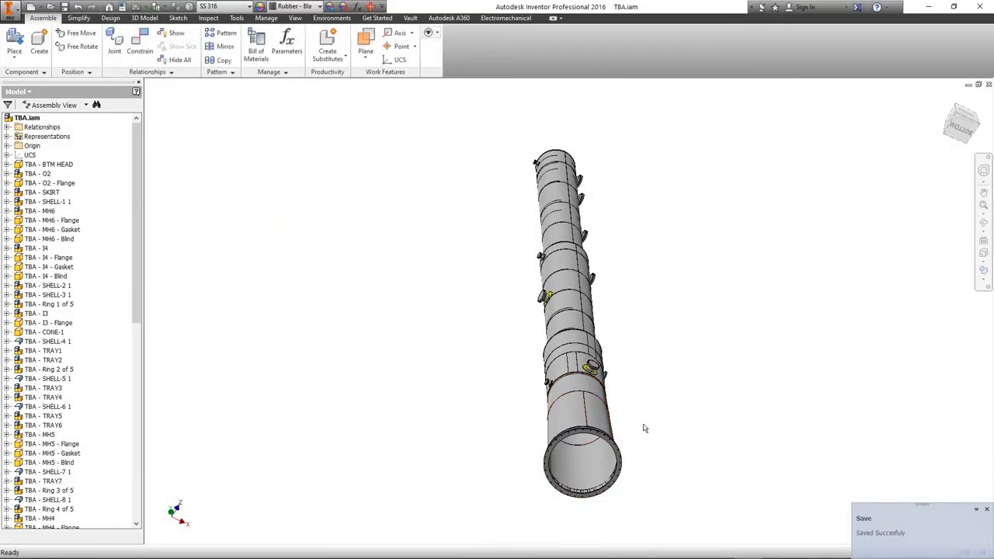
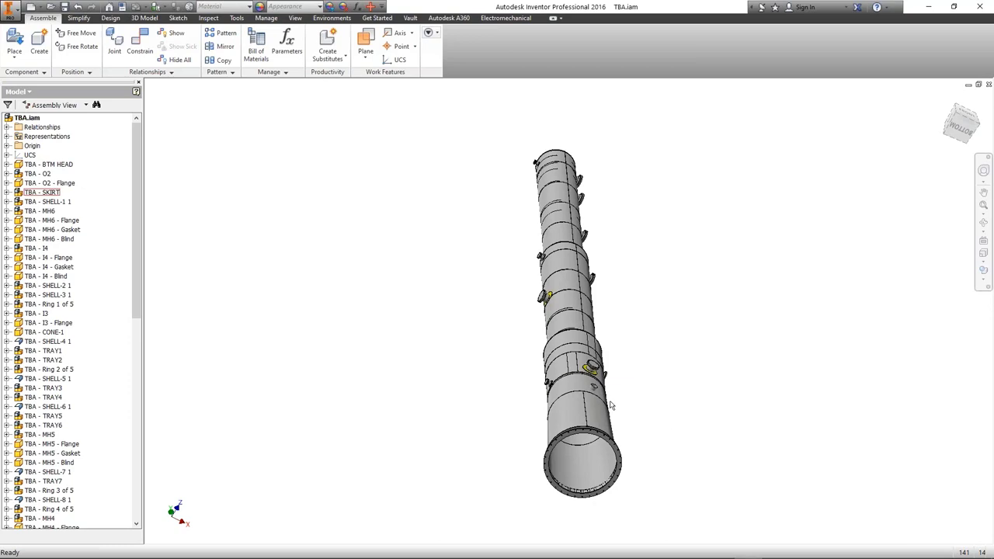
Step: Orbit the column in Inventor to inspect its bottom flange
{"action": "scroll", "coordinate": [611, 414], "scroll_direction": "down", "scroll_amount": 5}
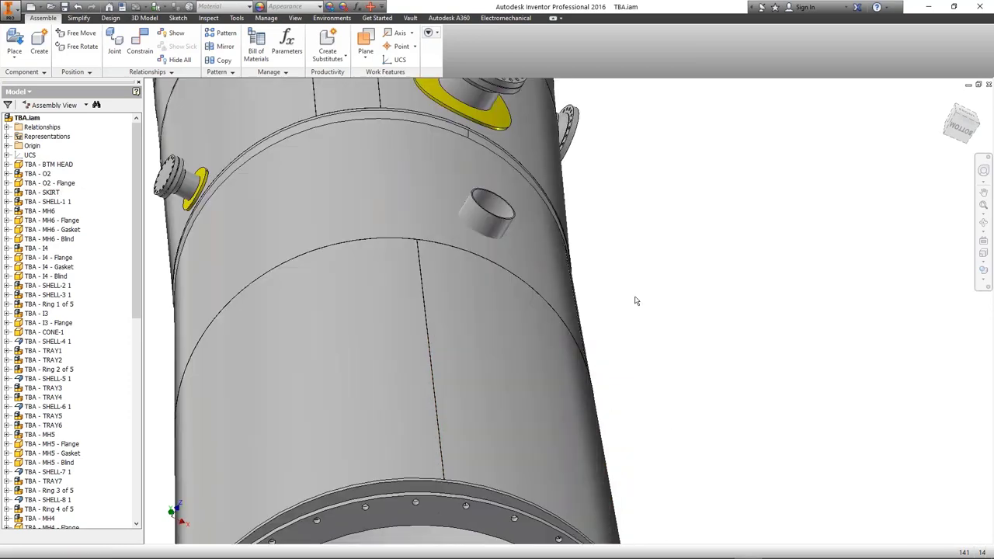
{"action": "key", "text": "F4"}
{"action": "left_click_drag", "start_coordinate": [573, 300], "coordinate": [504, 338]}
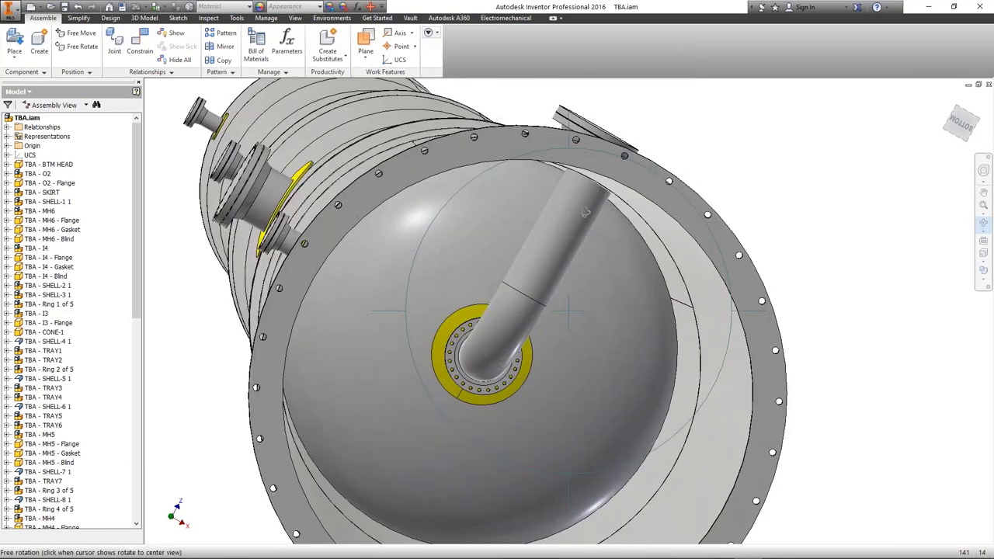
{"action": "right_click", "coordinate": [513, 361]}
{"action": "left_click", "coordinate": [498, 345]}
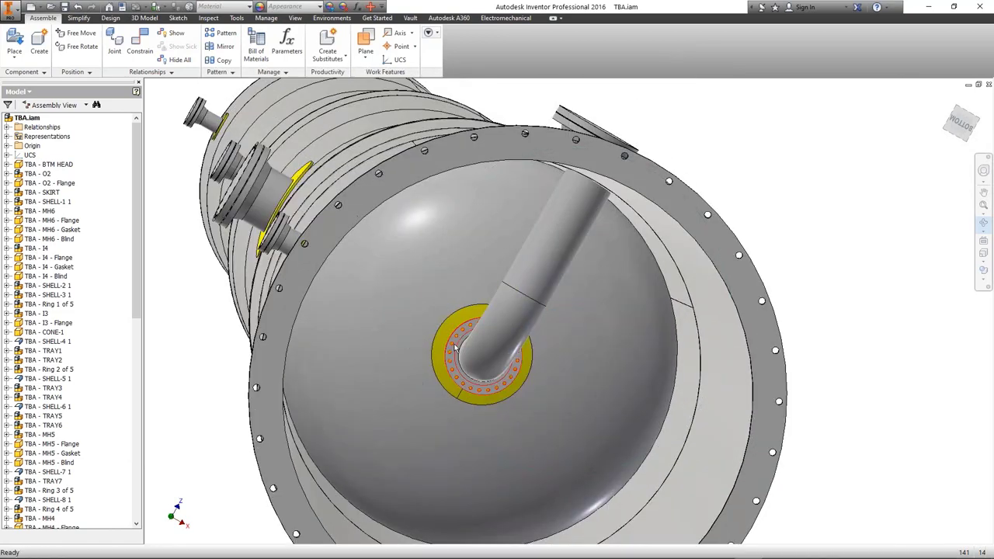
{"action": "scroll", "coordinate": [456, 350], "scroll_direction": "up", "scroll_amount": 2}
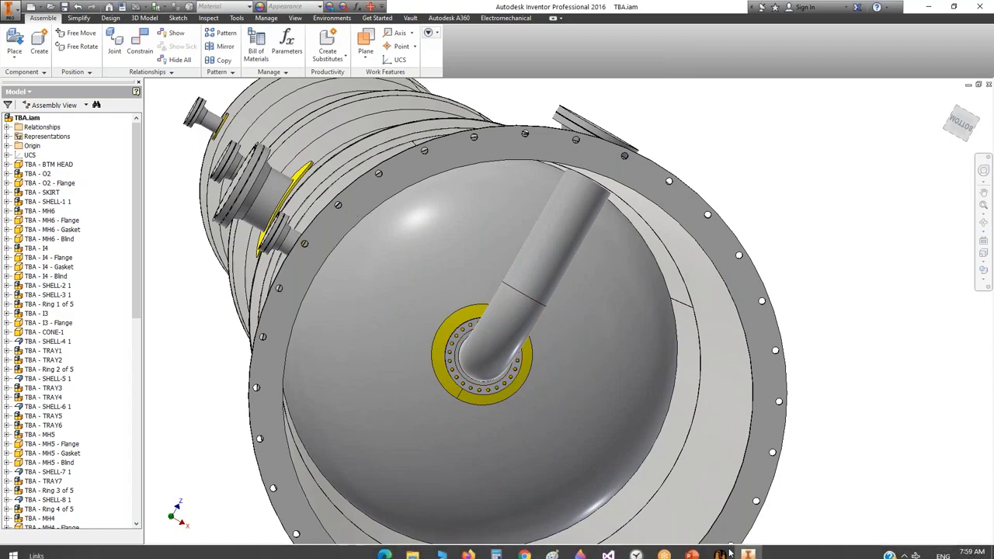
Step: In the SEG tree, move O2 - Flange so it comes after O2-Pipe
{"action": "left_click", "coordinate": [720, 548]}
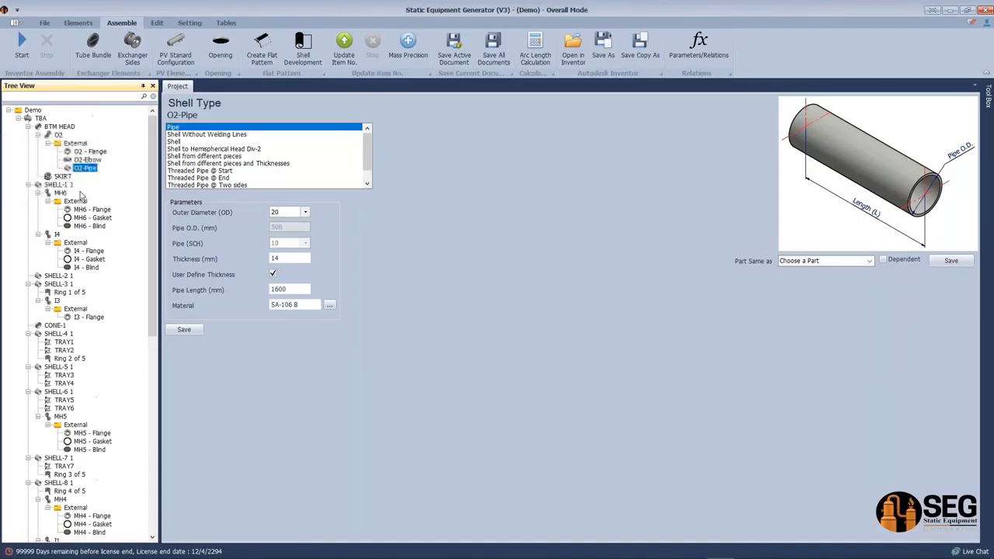
{"action": "scroll", "coordinate": [55, 176], "scroll_direction": "up", "scroll_amount": 3}
{"action": "left_click", "coordinate": [90, 151]}
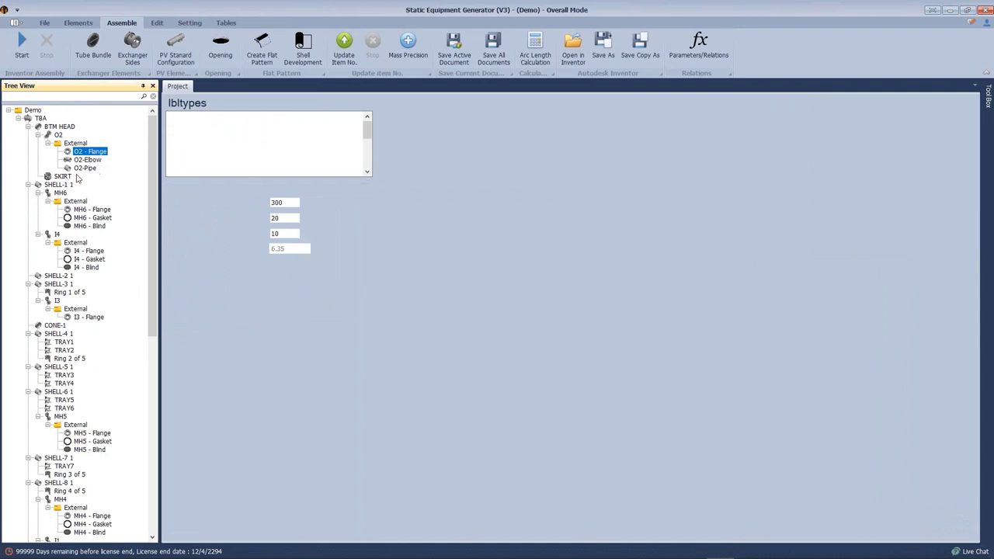
{"action": "right_click", "coordinate": [84, 155]}
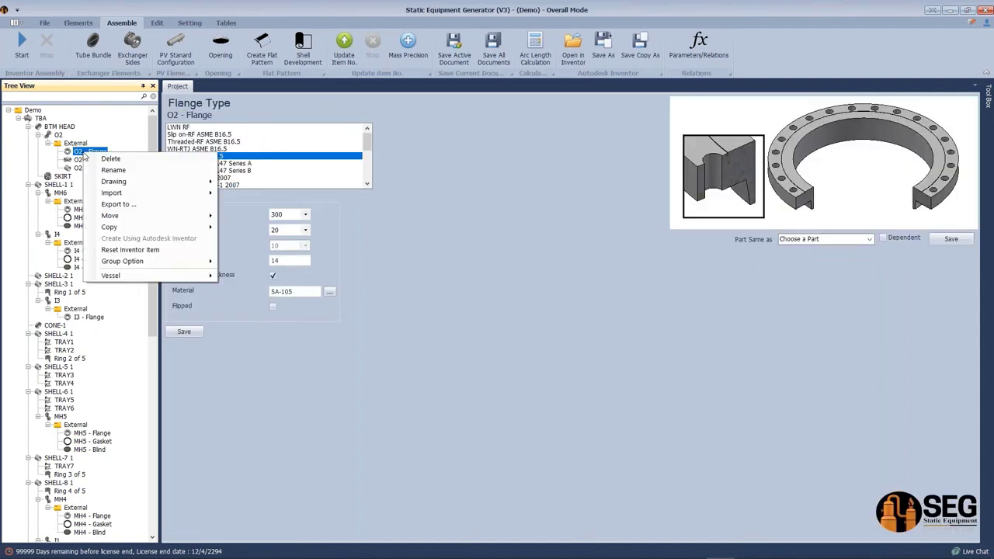
{"action": "mouse_move", "coordinate": [143, 217]}
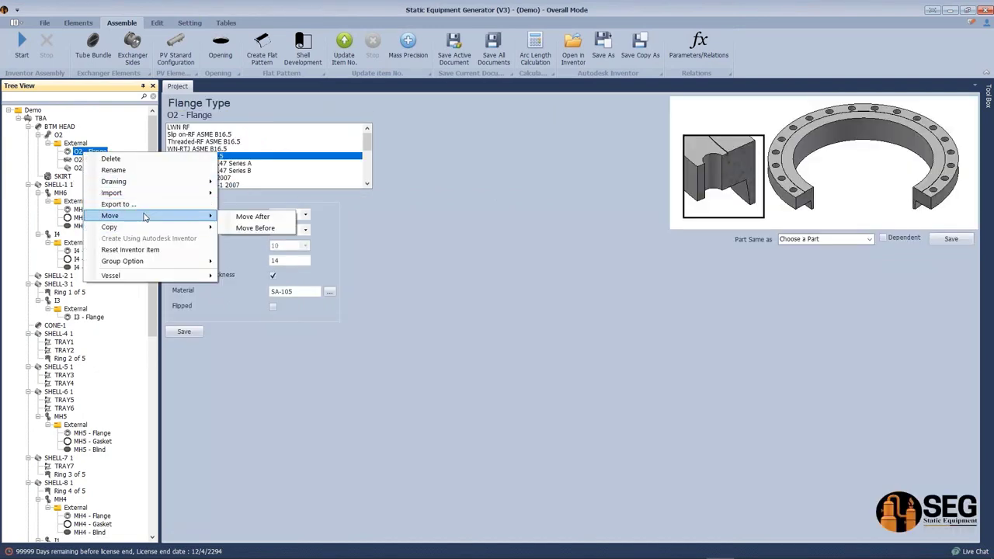
{"action": "left_click", "coordinate": [256, 217]}
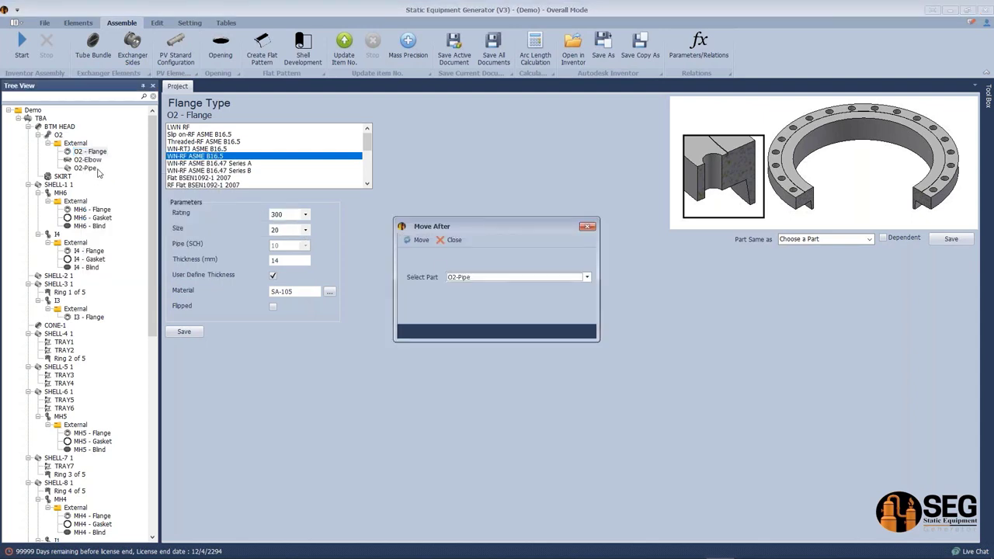
{"action": "left_click", "coordinate": [406, 244]}
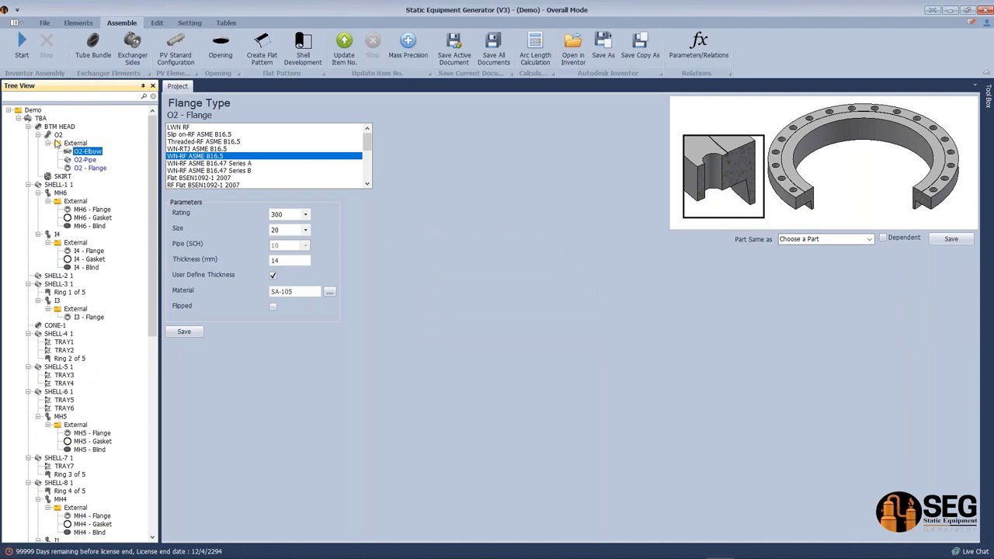
Step: Select the O2 nozzle and show its O2-Elbow settings
{"action": "left_click", "coordinate": [59, 136]}
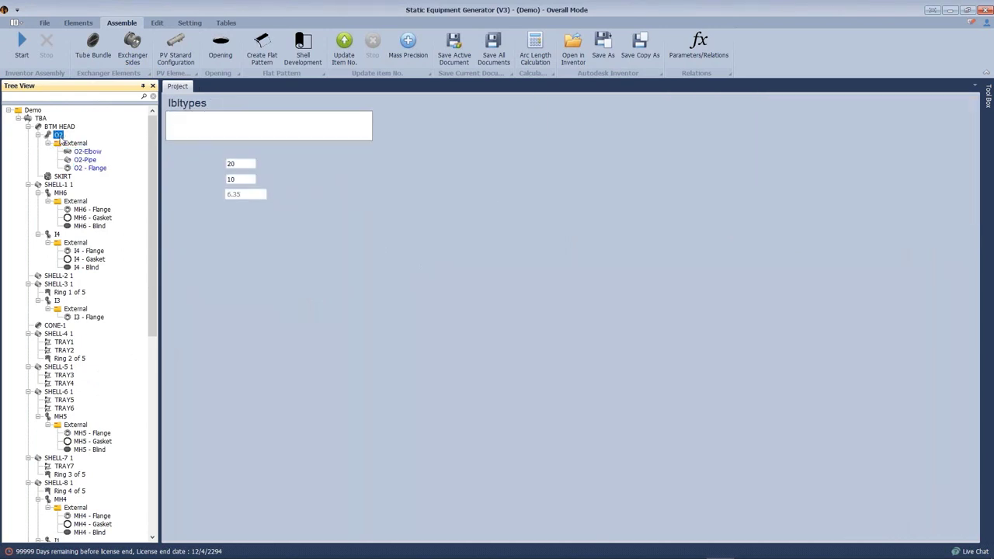
{"action": "left_click", "coordinate": [87, 152]}
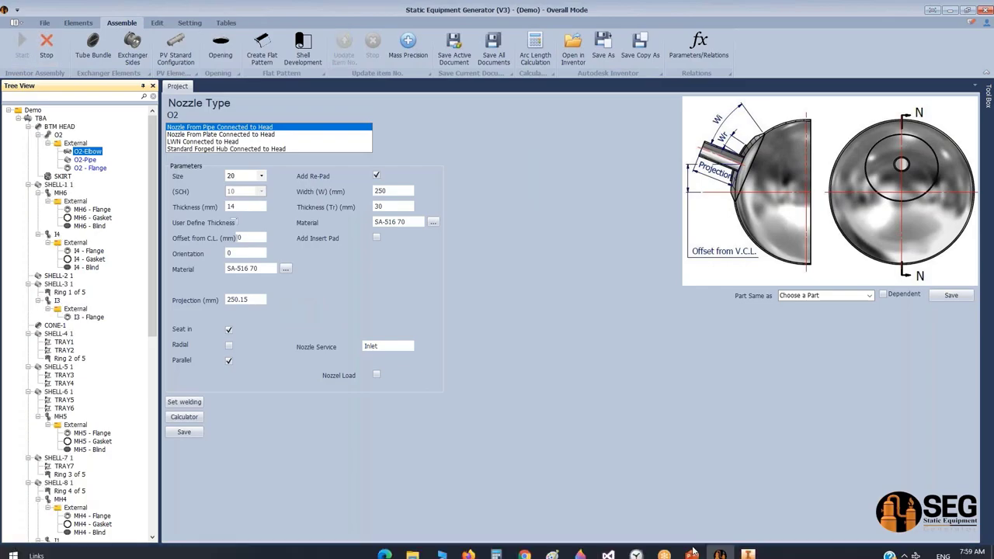
{"action": "left_click", "coordinate": [747, 553]}
Step: Orbit, tilt and fit the column to see it whole and its open bottom end
{"action": "scroll", "coordinate": [551, 386], "scroll_direction": "down", "scroll_amount": 5}
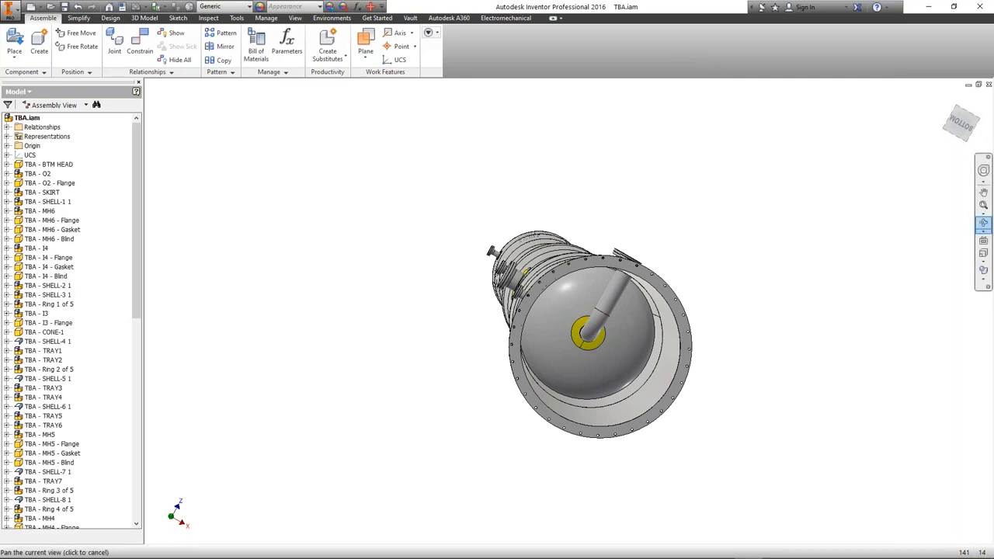
{"action": "left_click", "coordinate": [984, 224]}
{"action": "left_click_drag", "start_coordinate": [536, 326], "coordinate": [639, 353]}
{"action": "scroll", "coordinate": [638, 353], "scroll_direction": "up", "scroll_amount": 3}
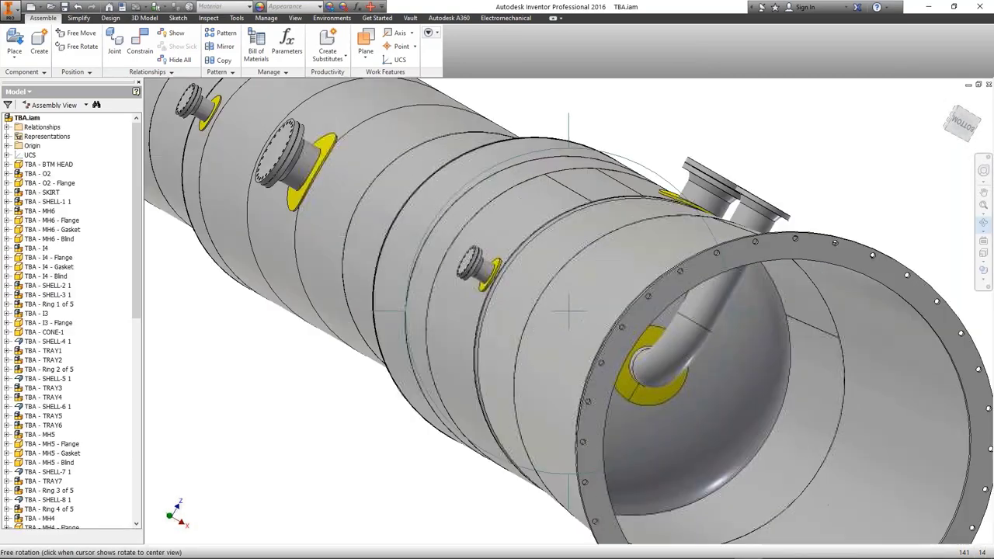
{"action": "scroll", "coordinate": [638, 354], "scroll_direction": "up", "scroll_amount": 2}
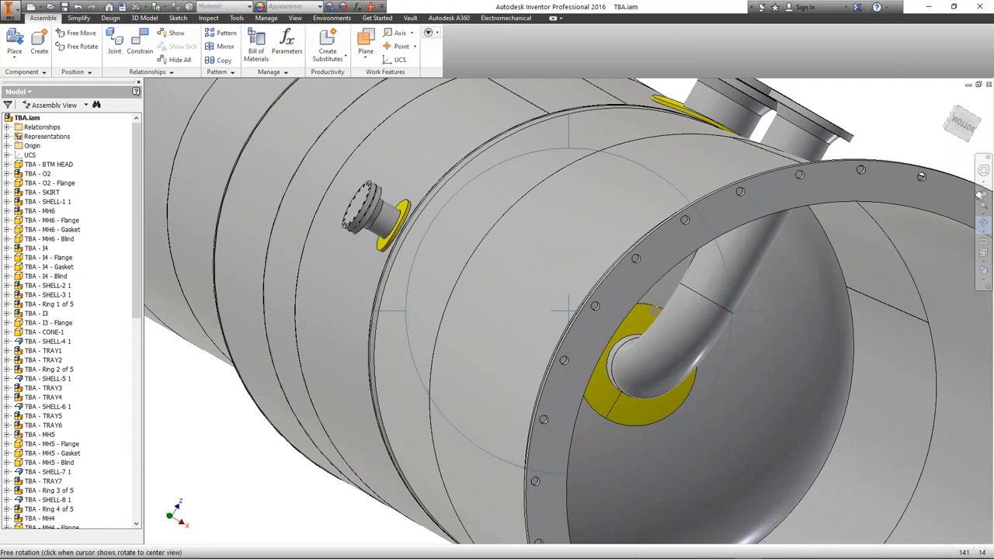
{"action": "key", "text": "F5"}
{"action": "left_click_drag", "start_coordinate": [670, 302], "coordinate": [432, 241]}
{"action": "key", "text": "F2"}
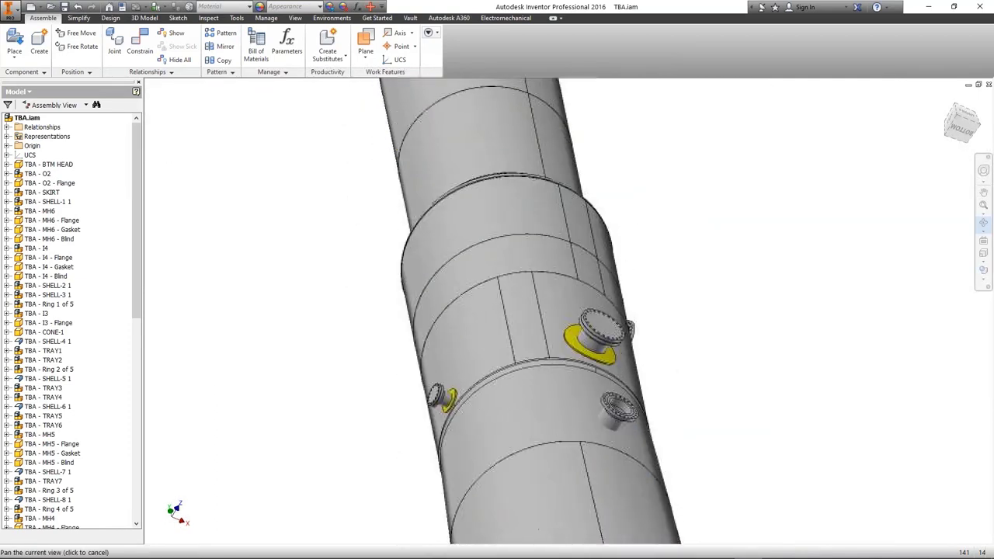
{"action": "key", "text": "F4"}
{"action": "scroll", "coordinate": [626, 293], "scroll_direction": "down", "scroll_amount": 5}
{"action": "mouse_move", "coordinate": [626, 326]}
{"action": "left_mouse_down"}
{"action": "mouse_move", "coordinate": [627, 292]}
{"action": "mouse_move", "coordinate": [614, 339]}
{"action": "left_mouse_up"}
{"action": "key", "text": "F6"}
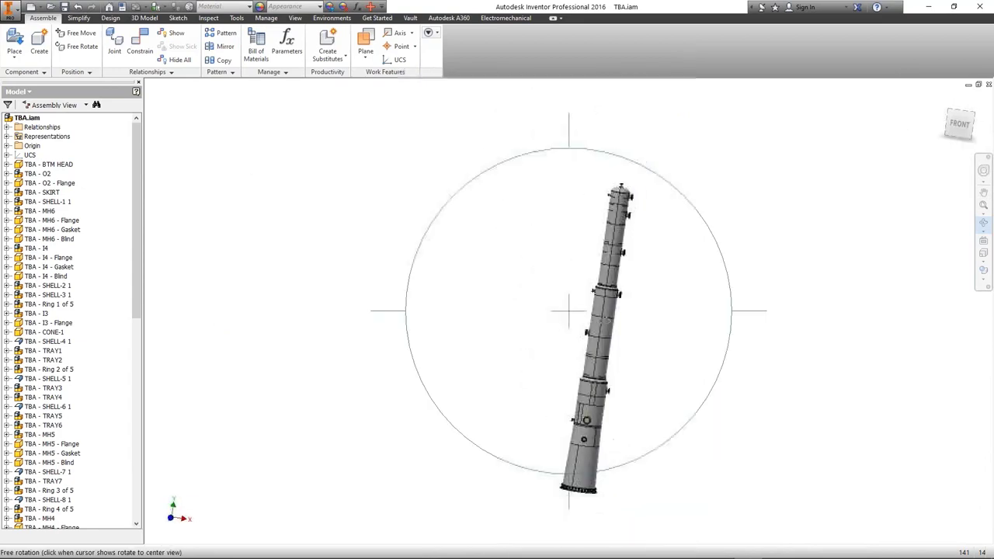
{"action": "scroll", "coordinate": [632, 225], "scroll_direction": "up", "scroll_amount": 5}
Step: Return to a front view, pan the top head higher, and bring SEG forward
{"action": "key", "text": "Escape"}
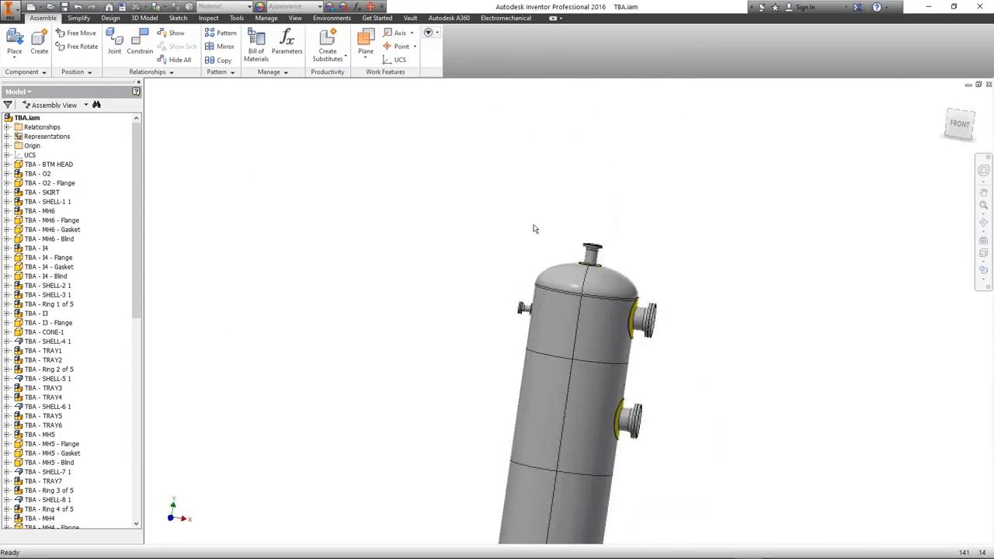
{"action": "key", "text": "F2"}
{"action": "scroll", "coordinate": [961, 121], "scroll_direction": "up", "scroll_amount": 8}
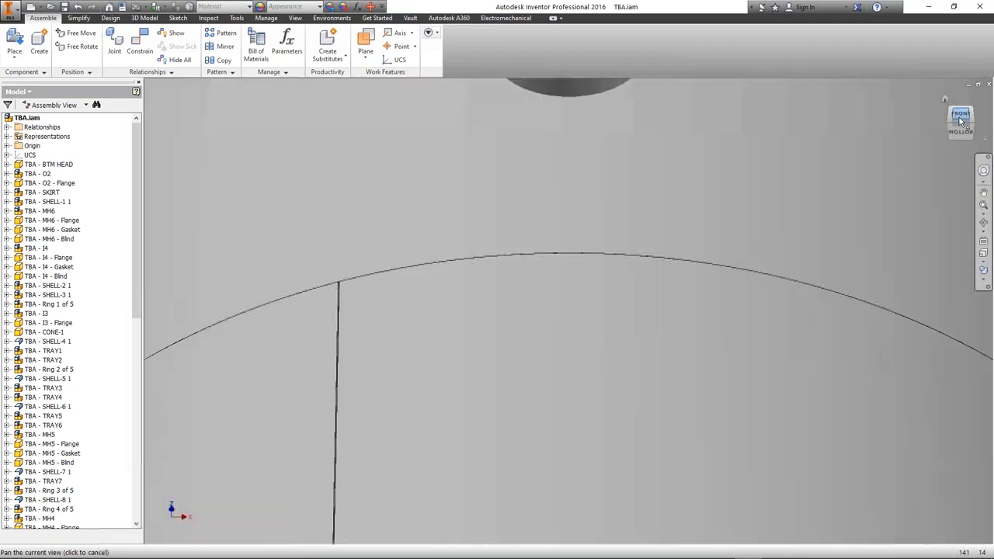
{"action": "left_click", "coordinate": [961, 116]}
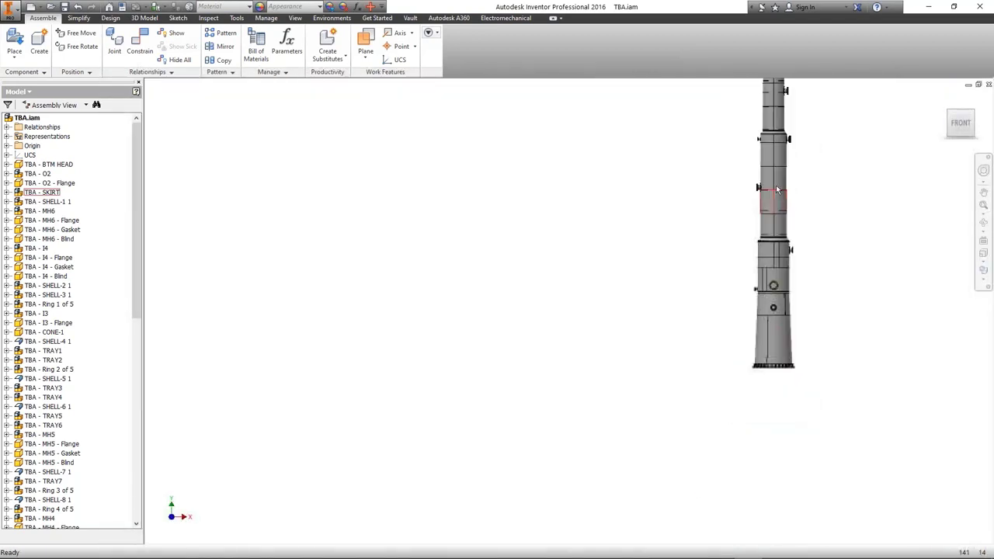
{"action": "scroll", "coordinate": [759, 315], "scroll_direction": "up", "scroll_amount": 10}
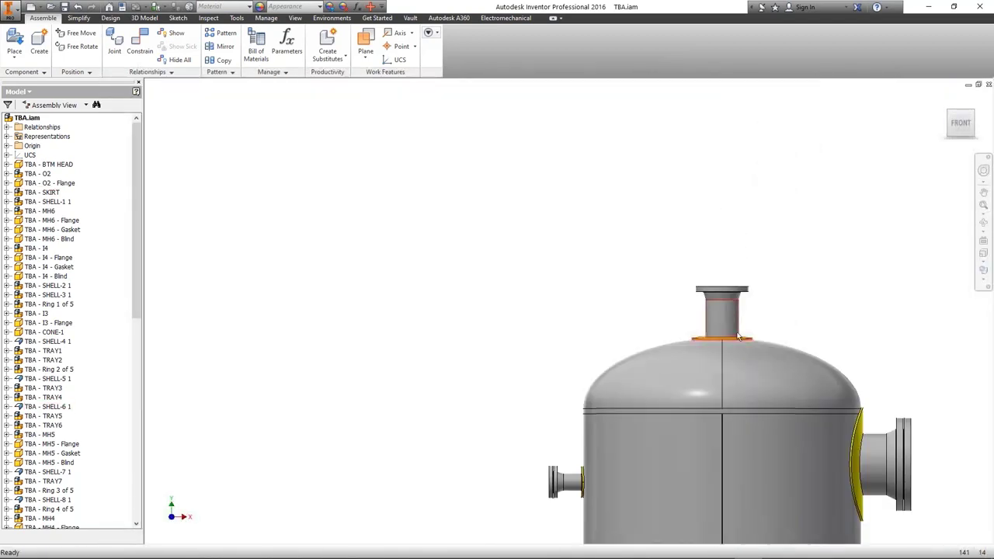
{"action": "middle_click_drag", "start_coordinate": [739, 335], "coordinate": [706, 277]}
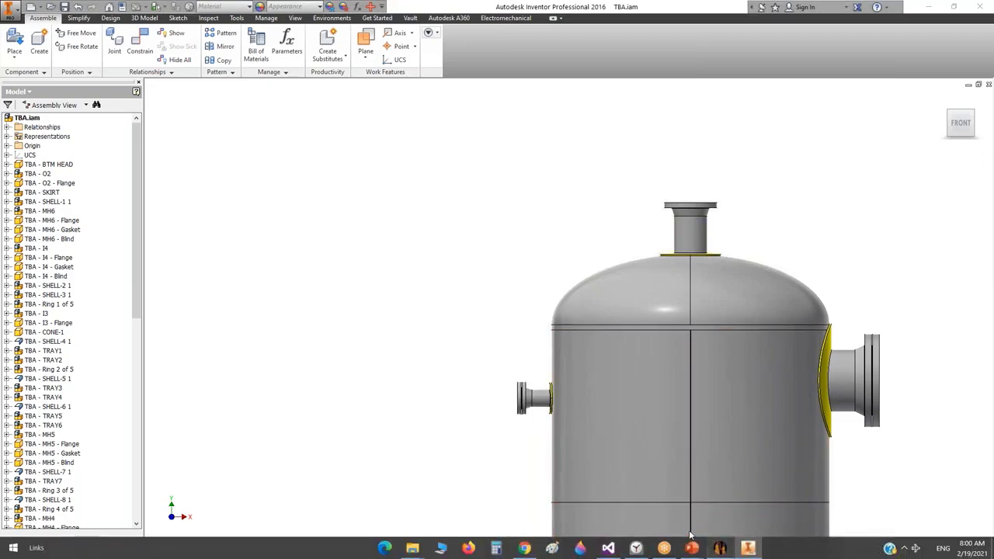
{"action": "left_click", "coordinate": [692, 548]}
{"action": "scroll", "coordinate": [120, 453], "scroll_direction": "down", "scroll_amount": 10}
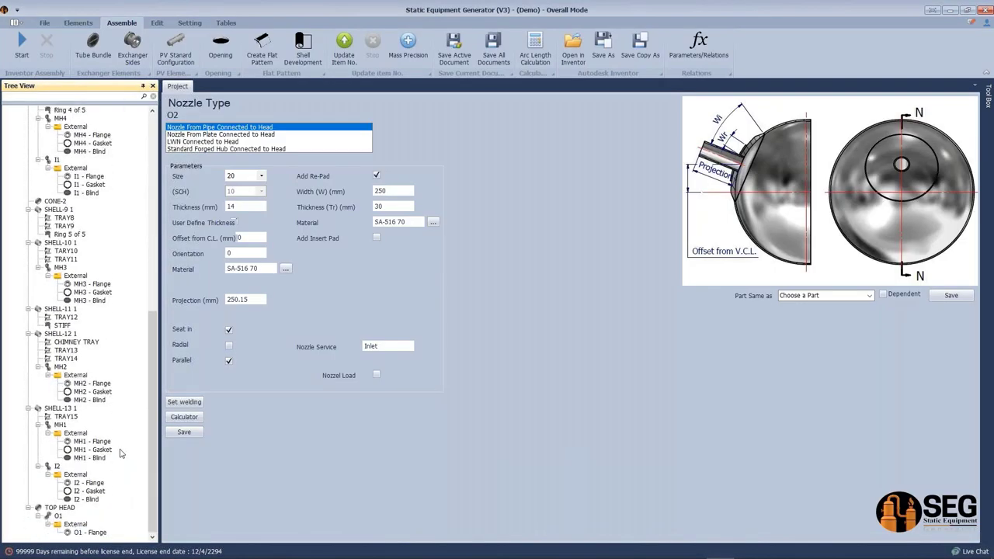
Step: Compute nozzle O1's projection as 194 mm from a 1050 mm V.C.L. distance, save, and regenerate
{"action": "left_click", "coordinate": [59, 516]}
{"action": "left_click", "coordinate": [191, 418]}
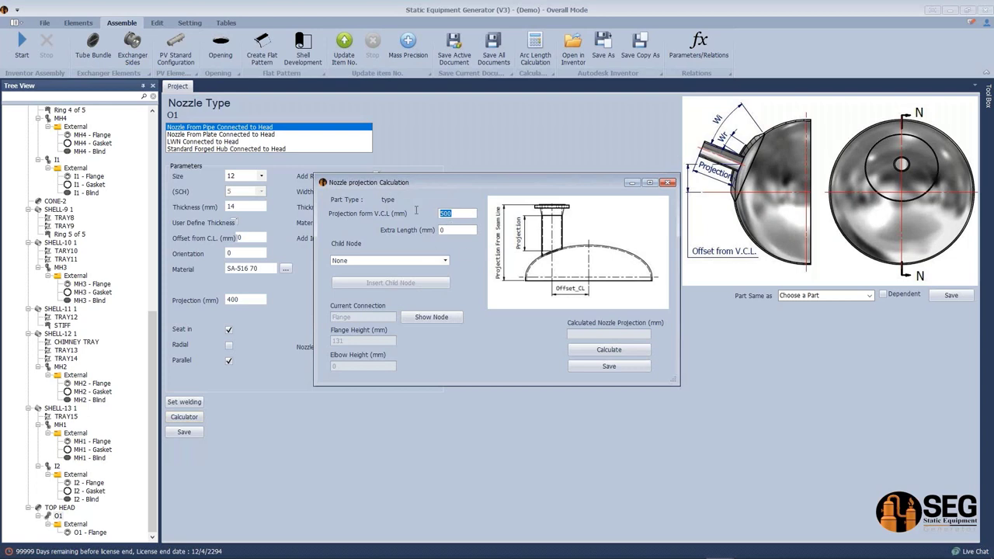
{"action": "left_click", "coordinate": [599, 351]}
{"action": "left_click_drag", "start_coordinate": [466, 214], "coordinate": [423, 217]}
{"action": "type", "text": "10"}
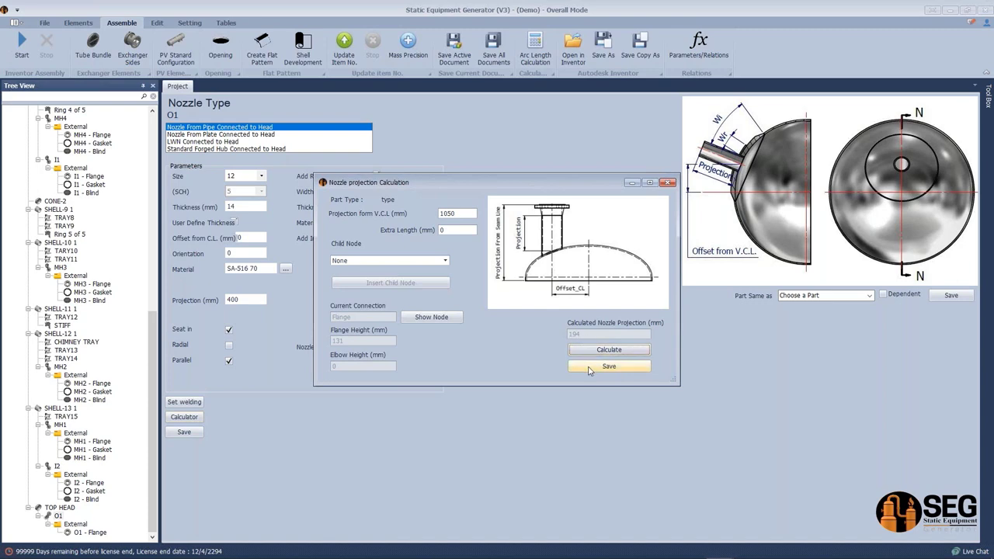
{"action": "left_click", "coordinate": [589, 369]}
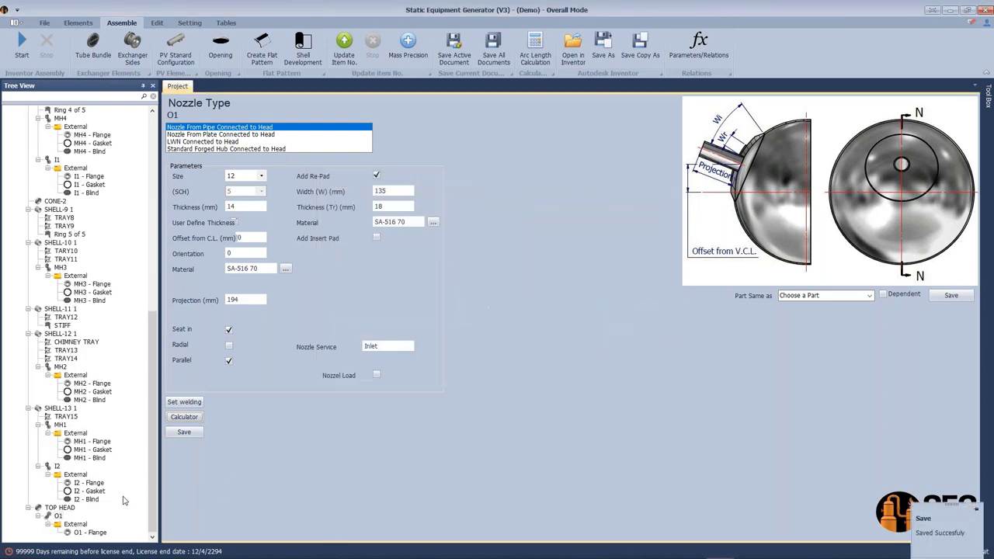
{"action": "left_click", "coordinate": [22, 46]}
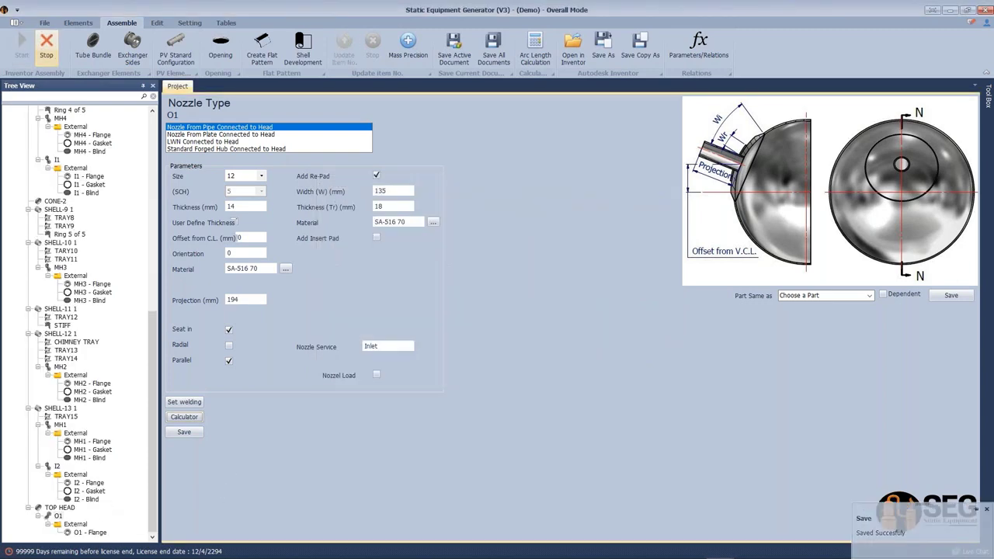
{"action": "left_click", "coordinate": [751, 549]}
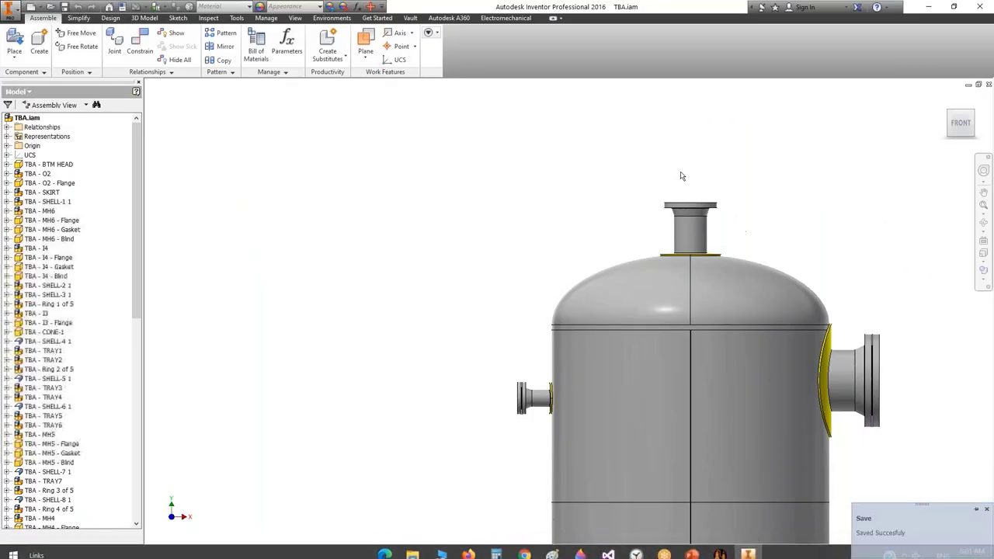
Step: Fit the column, pan to its top and orbit to look down on it
{"action": "key", "text": "Home"}
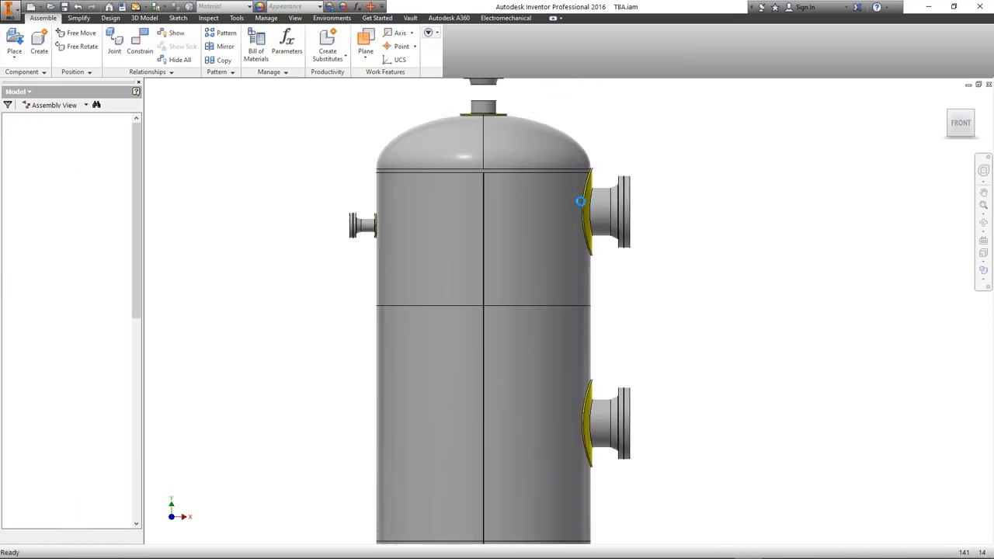
{"action": "key", "text": "Home"}
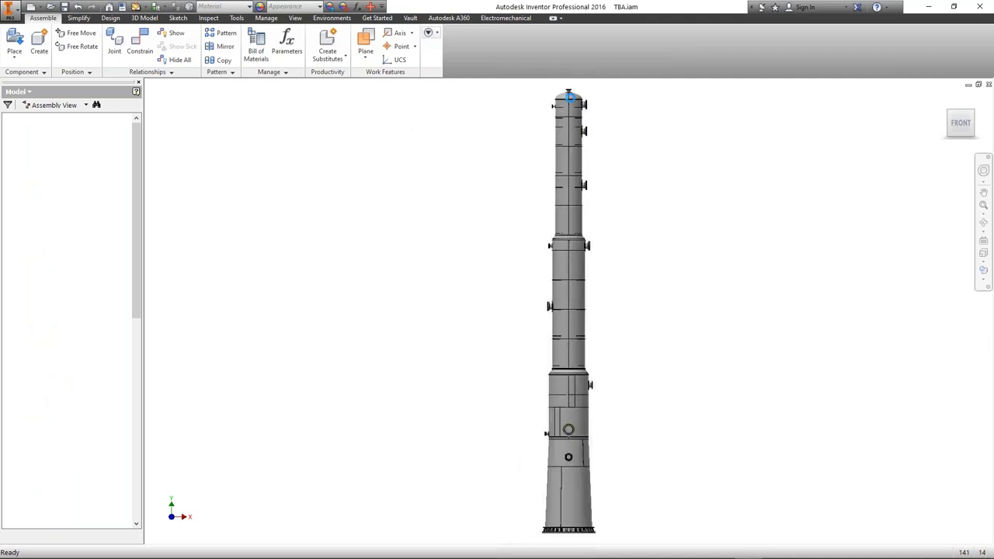
{"action": "scroll", "coordinate": [573, 94], "scroll_direction": "up", "scroll_amount": 5}
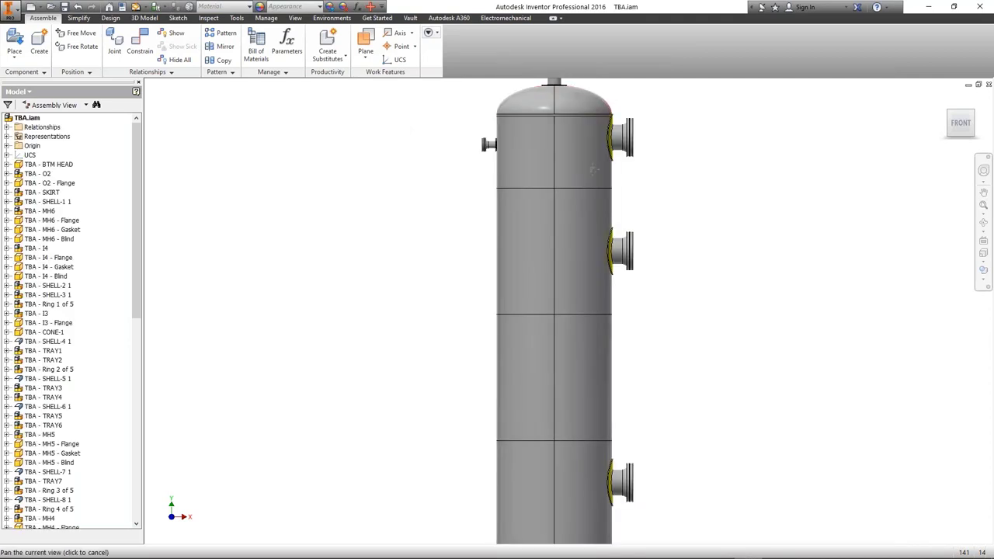
{"action": "middle_click_drag", "start_coordinate": [573, 94], "coordinate": [574, 303]}
{"action": "key", "text": "F4"}
{"action": "scroll", "coordinate": [633, 183], "scroll_direction": "up", "scroll_amount": 3}
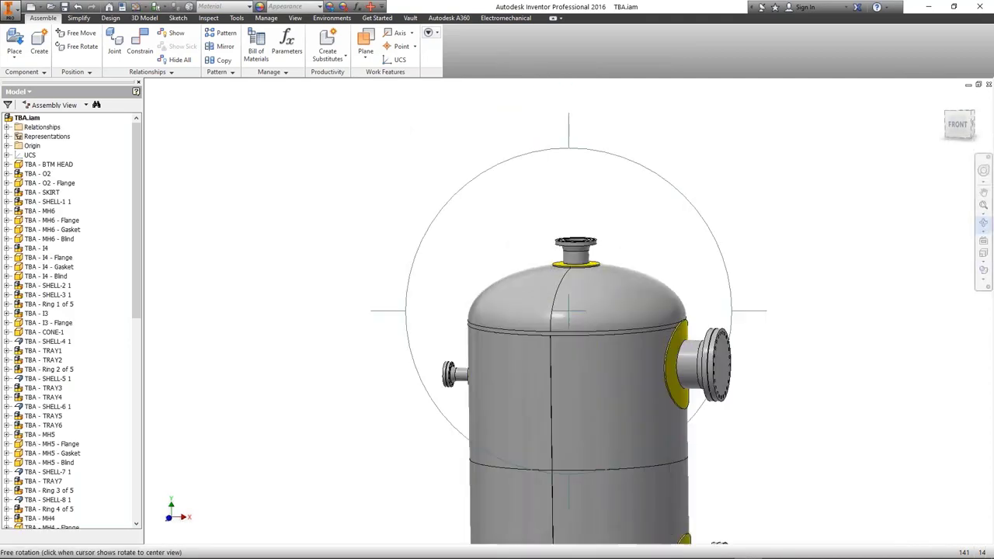
{"action": "left_click_drag", "start_coordinate": [633, 233], "coordinate": [633, 183]}
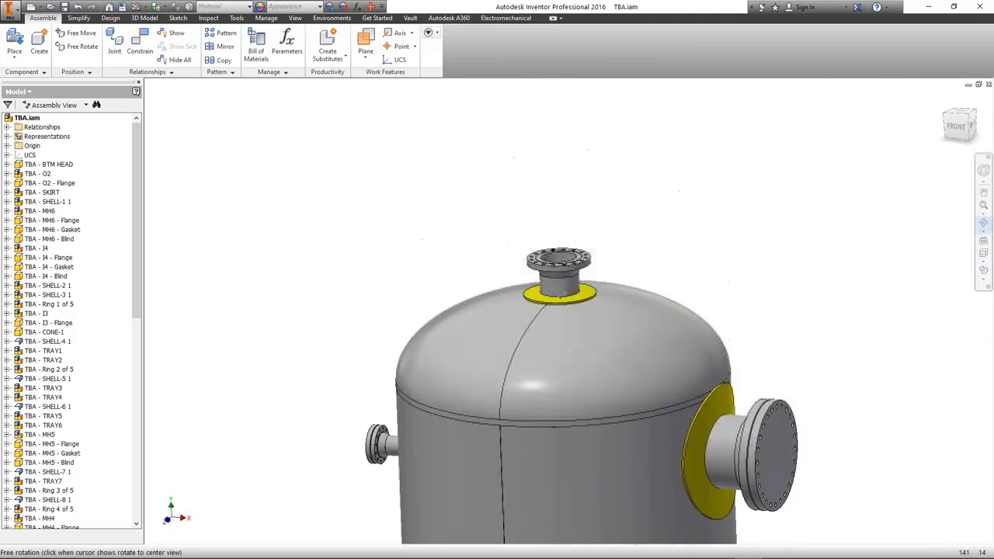
Step: Measure the top nozzle to the head tangent line as 1050 mm
{"action": "left_click", "coordinate": [208, 18]}
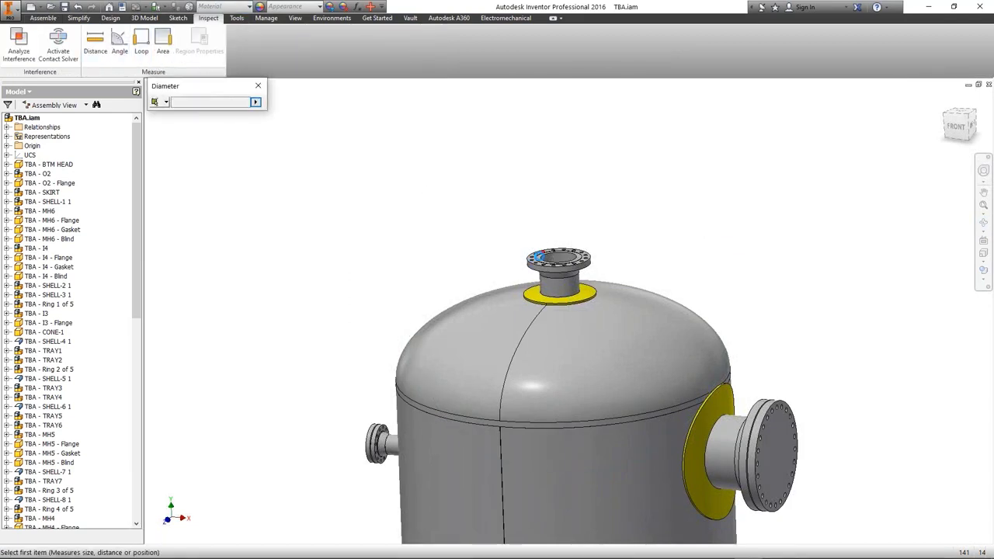
{"action": "scroll", "coordinate": [544, 256], "scroll_direction": "up", "scroll_amount": 2}
{"action": "scroll", "coordinate": [524, 237], "scroll_direction": "down", "scroll_amount": 2}
{"action": "left_click", "coordinate": [454, 437]}
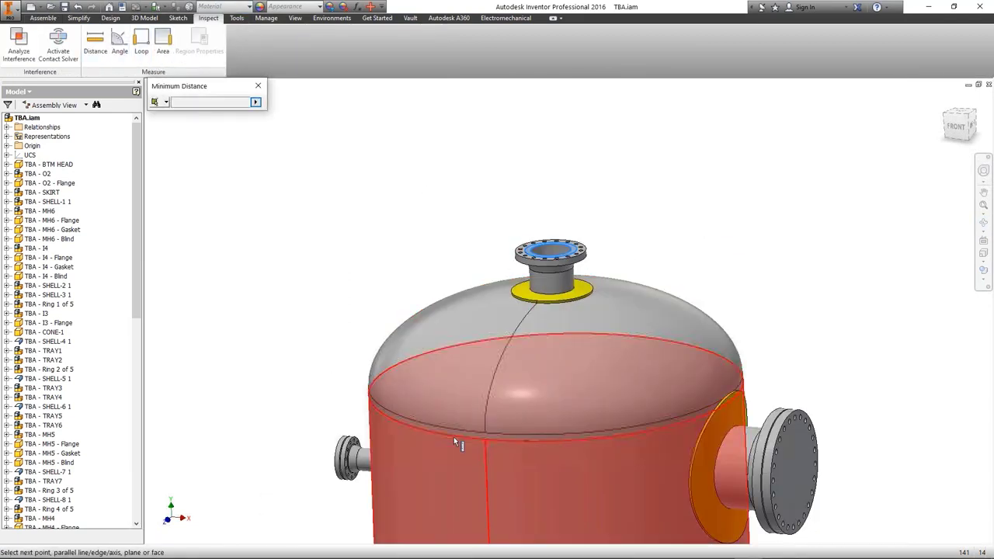
{"action": "left_click", "coordinate": [453, 436]}
{"action": "double_click", "coordinate": [182, 102]}
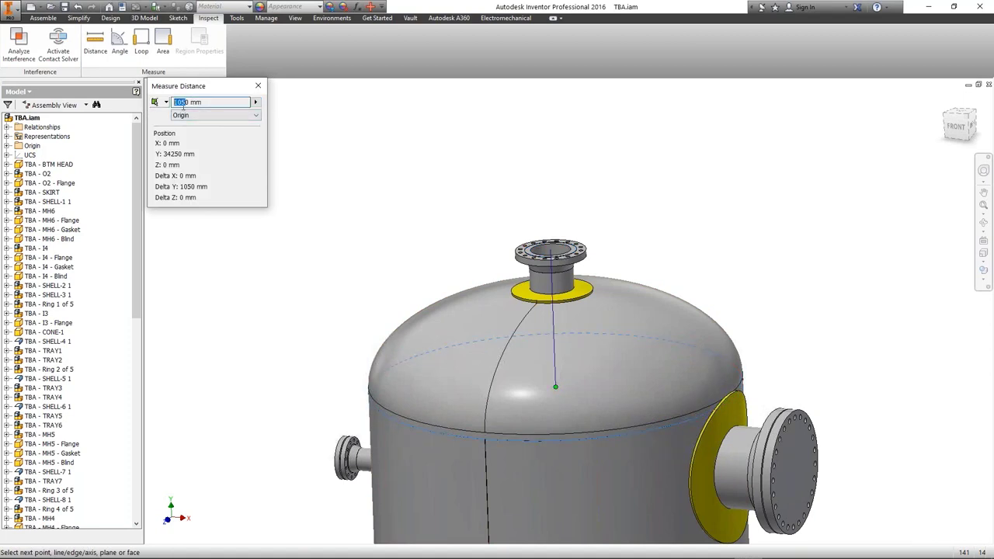
{"action": "double_click", "coordinate": [208, 101]}
{"action": "left_click", "coordinate": [258, 85]}
Step: Return to the front view and orbit into an oblique view of the open end
{"action": "left_click", "coordinate": [957, 129]}
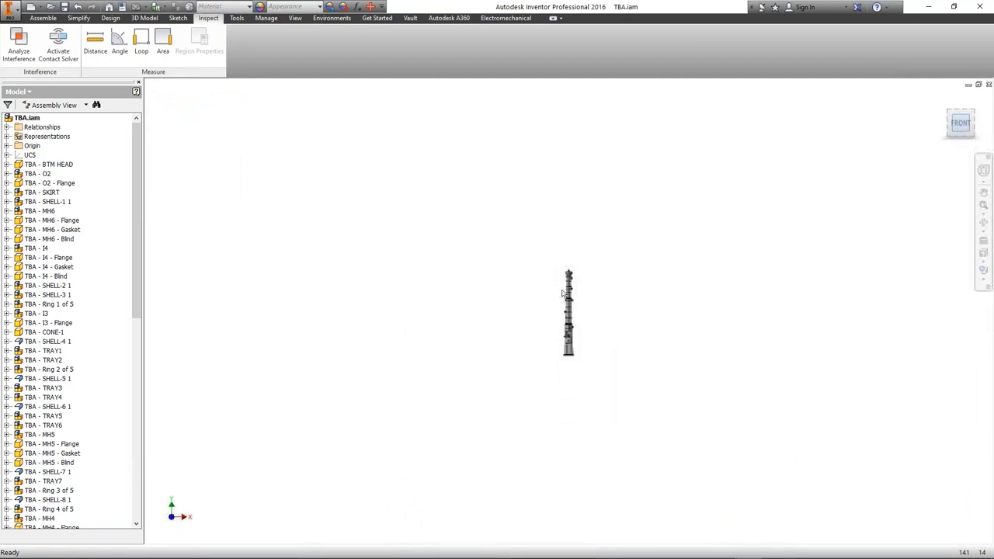
{"action": "scroll", "coordinate": [643, 307], "scroll_direction": "up", "scroll_amount": 5}
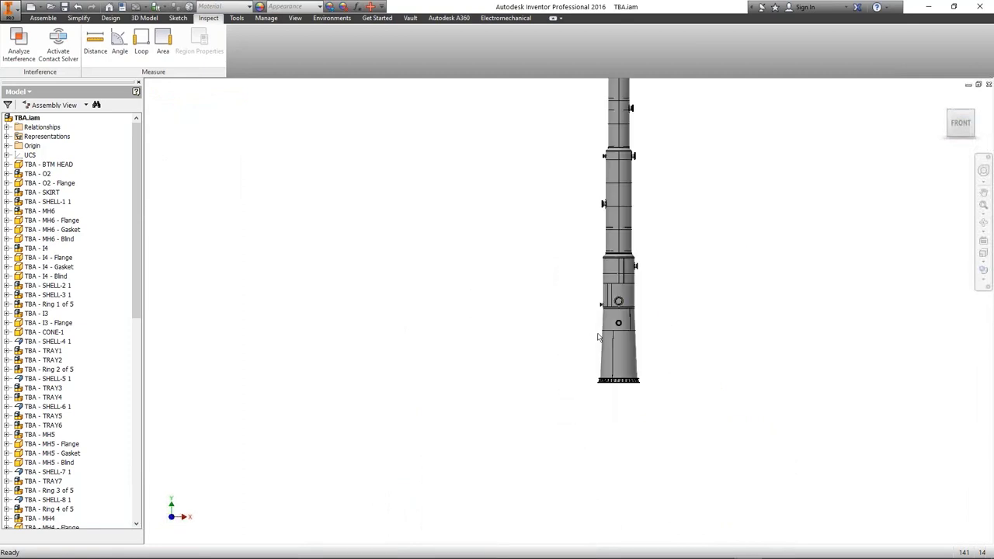
{"action": "scroll", "coordinate": [643, 307], "scroll_direction": "up", "scroll_amount": 5}
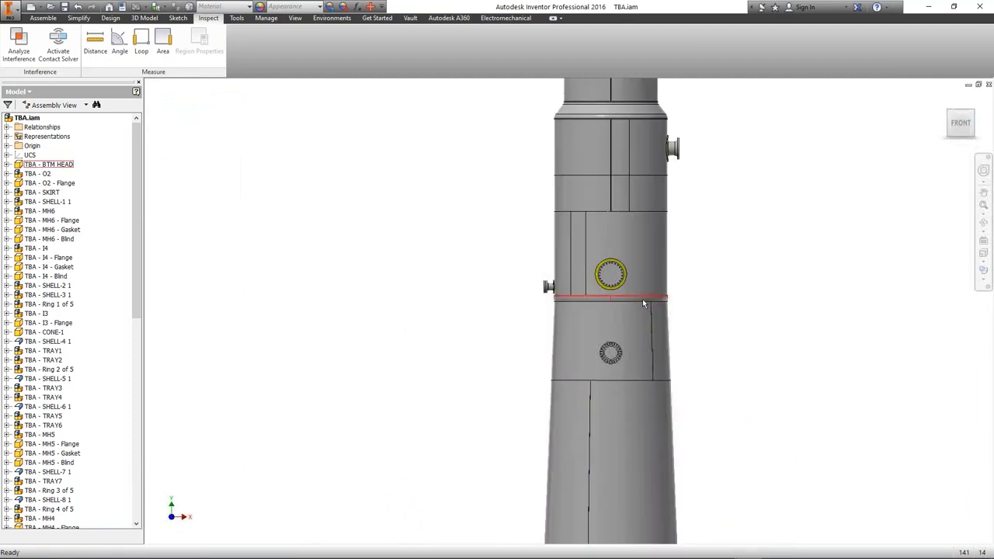
{"action": "left_click", "coordinate": [983, 223]}
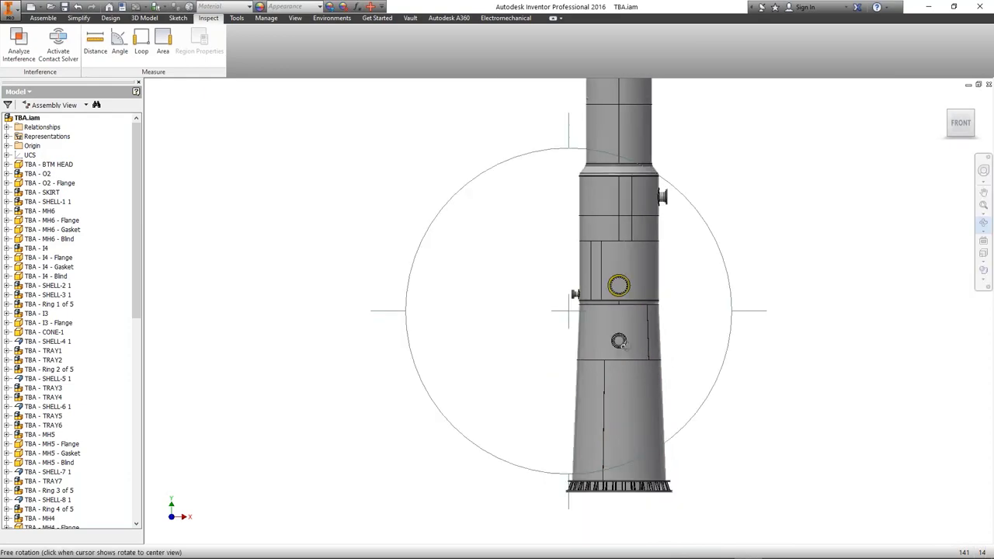
{"action": "left_click_drag", "start_coordinate": [613, 373], "coordinate": [746, 216]}
{"action": "scroll", "coordinate": [635, 242], "scroll_direction": "up", "scroll_amount": 5}
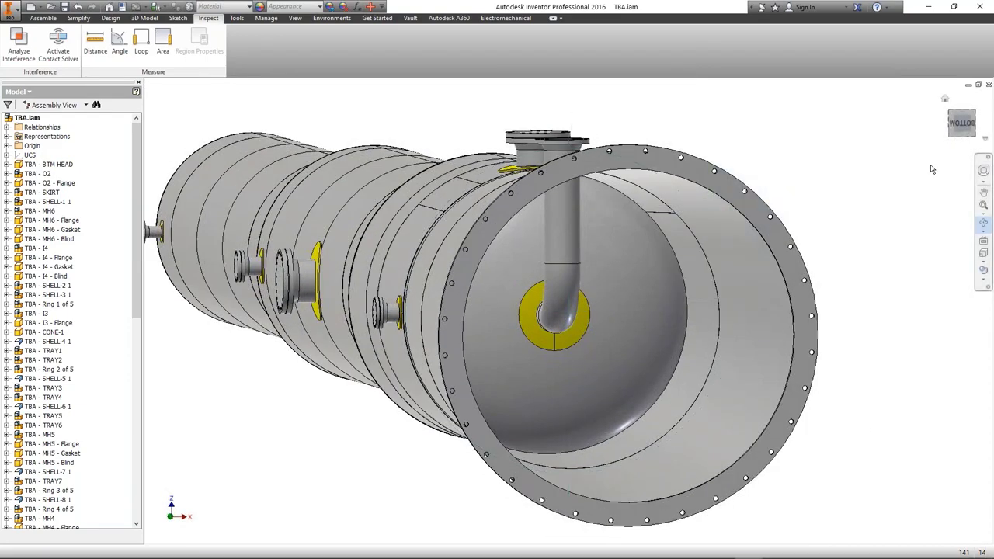
{"action": "key", "text": "Escape"}
Step: Give BTM HEAD More Than Two Pieces, 2000 mm Cut I.D. and 5 radial segments, then save
{"action": "left_click", "coordinate": [721, 549]}
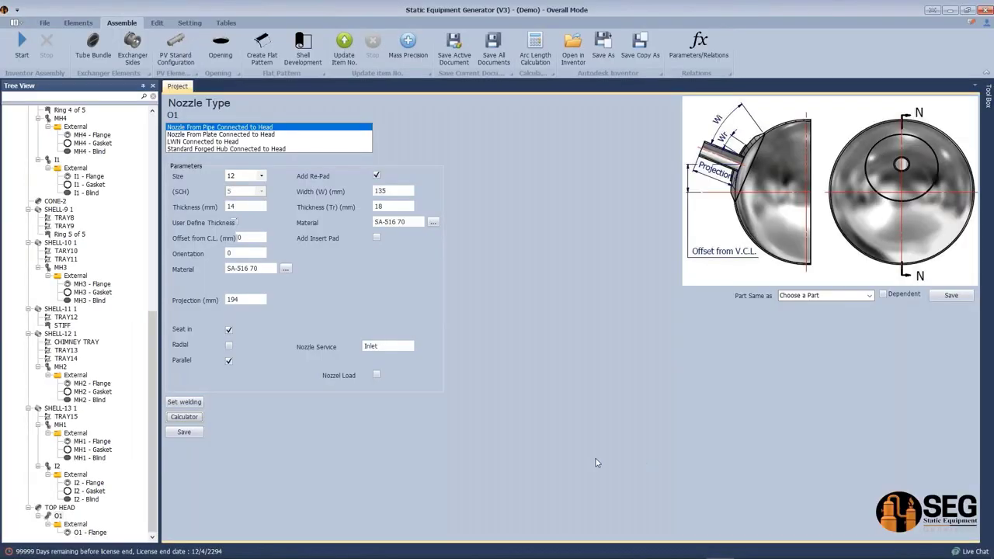
{"action": "left_click_drag", "start_coordinate": [152, 330], "coordinate": [152, 133]}
{"action": "left_click", "coordinate": [66, 129]}
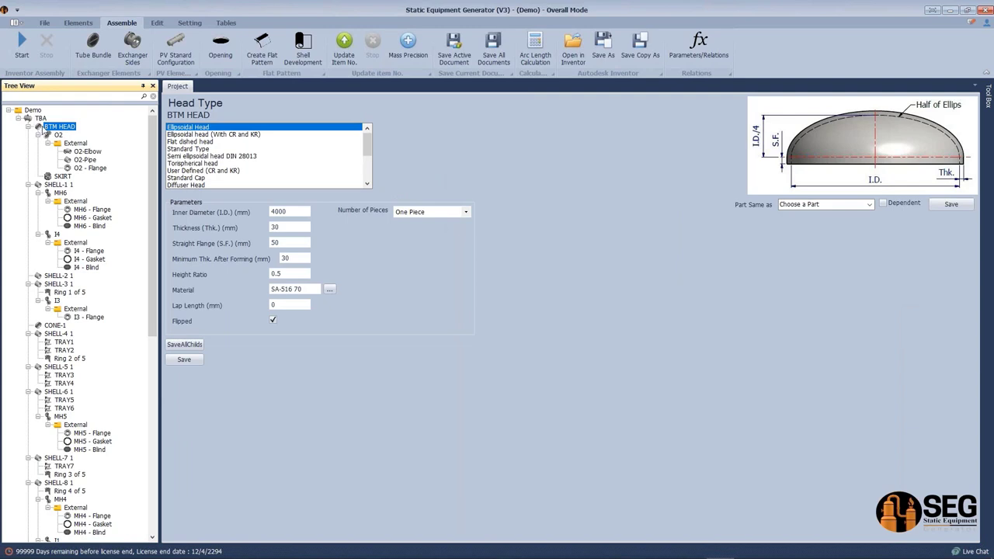
{"action": "left_click", "coordinate": [466, 213]}
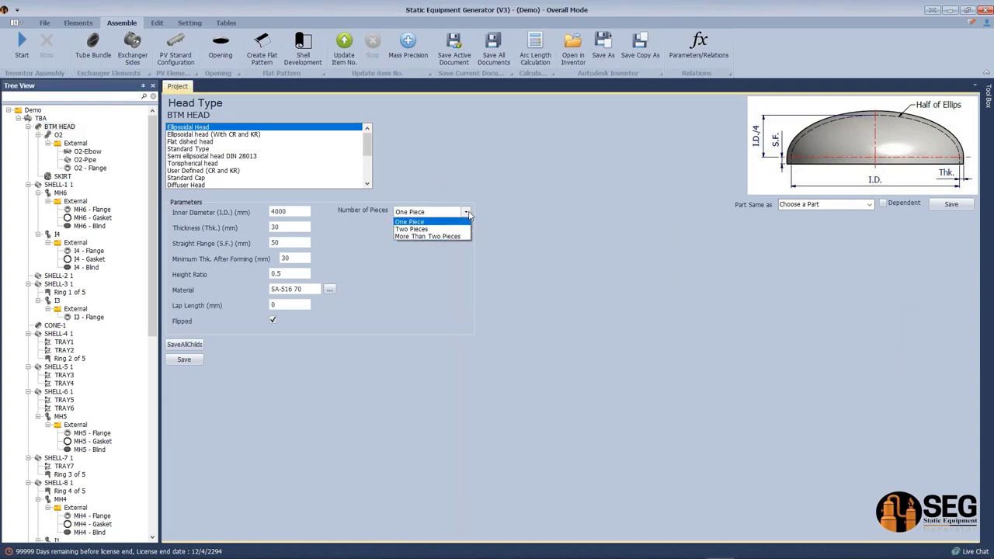
{"action": "left_click", "coordinate": [426, 228]}
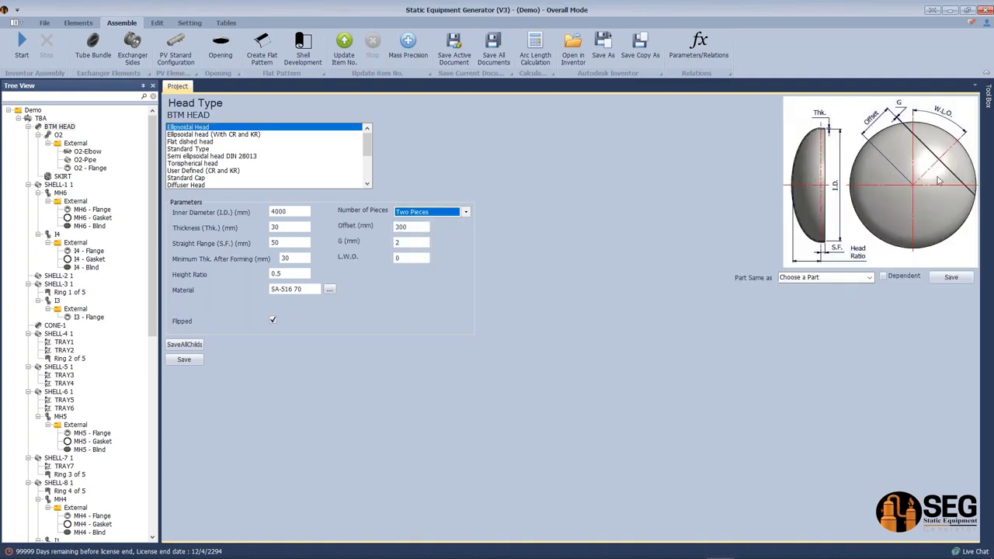
{"action": "left_click", "coordinate": [466, 212]}
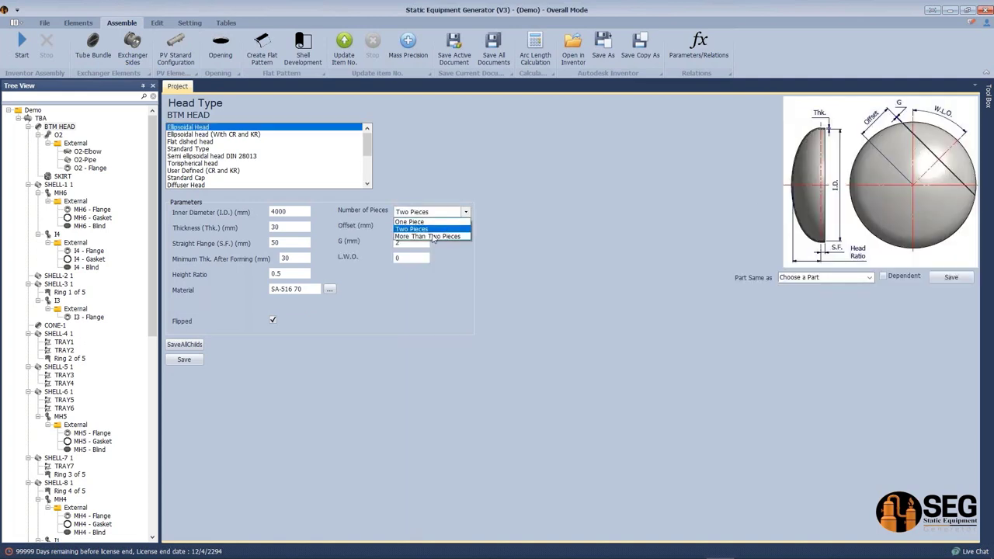
{"action": "left_click", "coordinate": [429, 236]}
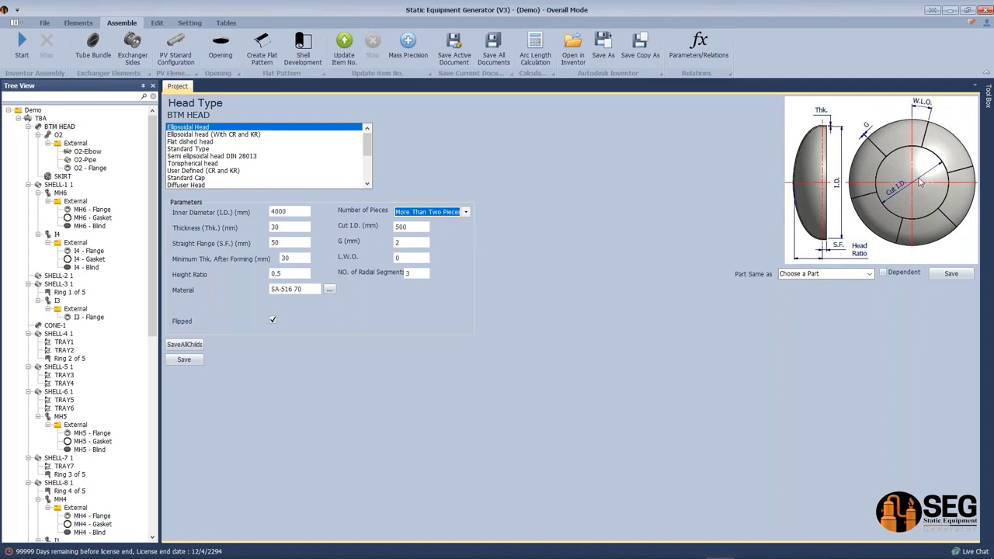
{"action": "left_click_drag", "start_coordinate": [423, 227], "coordinate": [387, 226]}
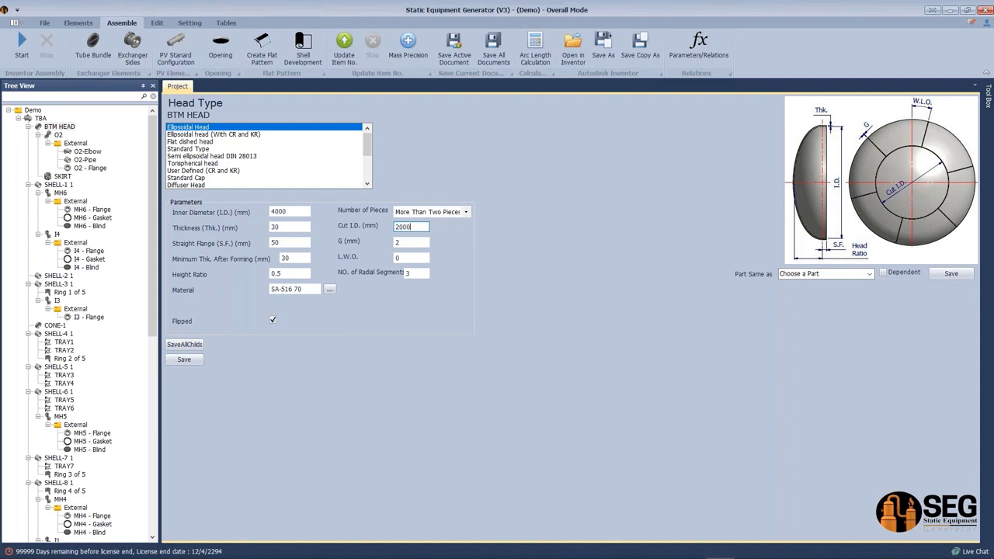
{"action": "left_click", "coordinate": [417, 242]}
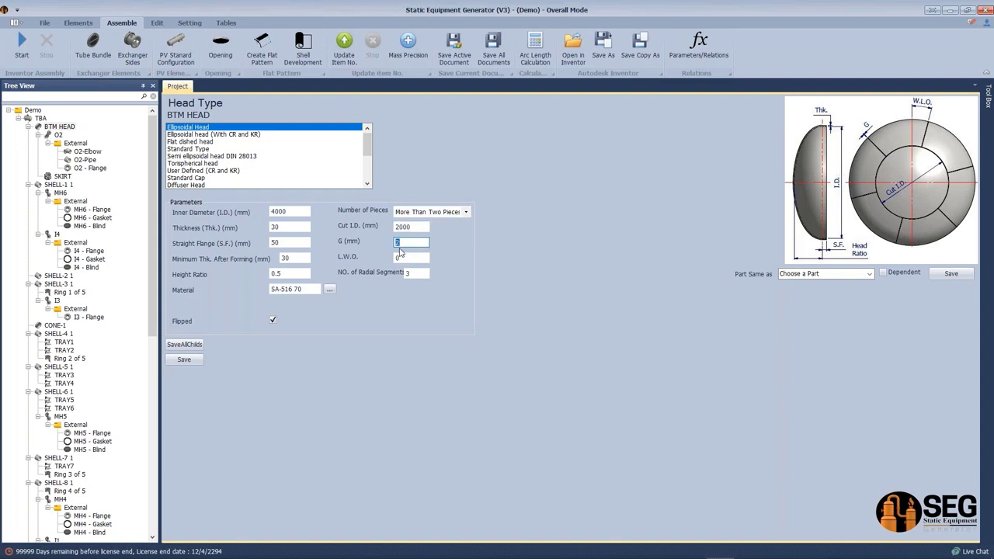
{"action": "left_click", "coordinate": [412, 257]}
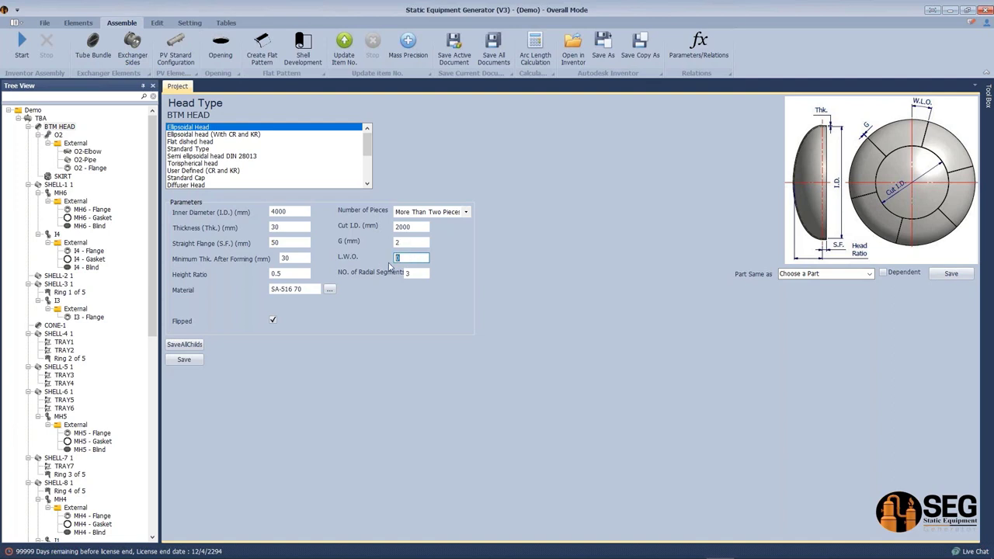
{"action": "left_click", "coordinate": [421, 274]}
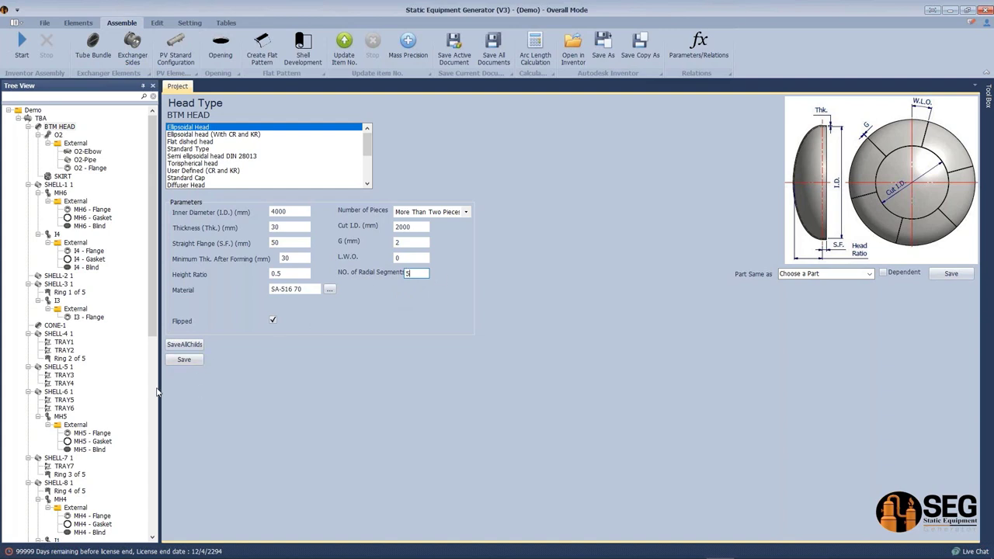
{"action": "left_click", "coordinate": [184, 360]}
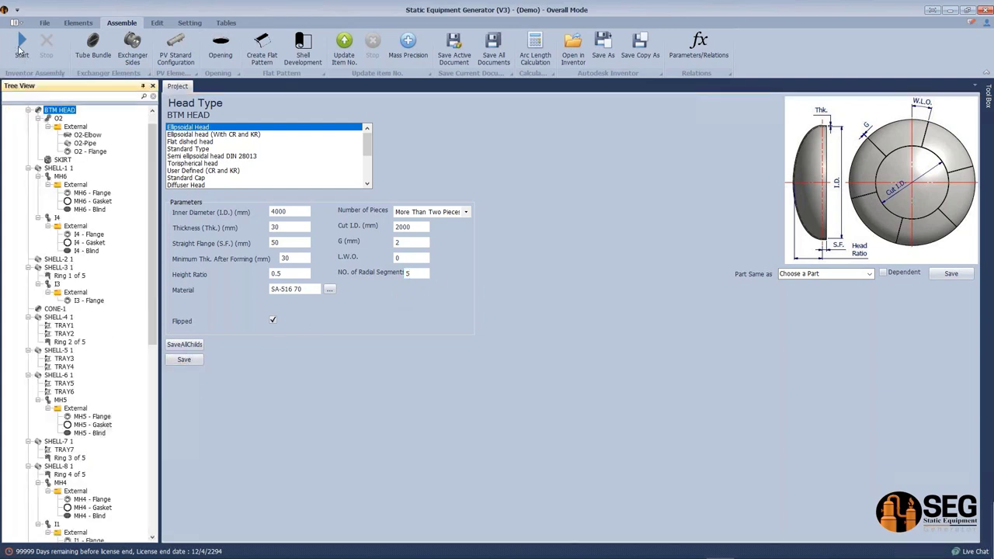
Step: Regenerate TBA.iam with the multi-piece bottom head and zoom out on the vessel
{"action": "left_click", "coordinate": [21, 45]}
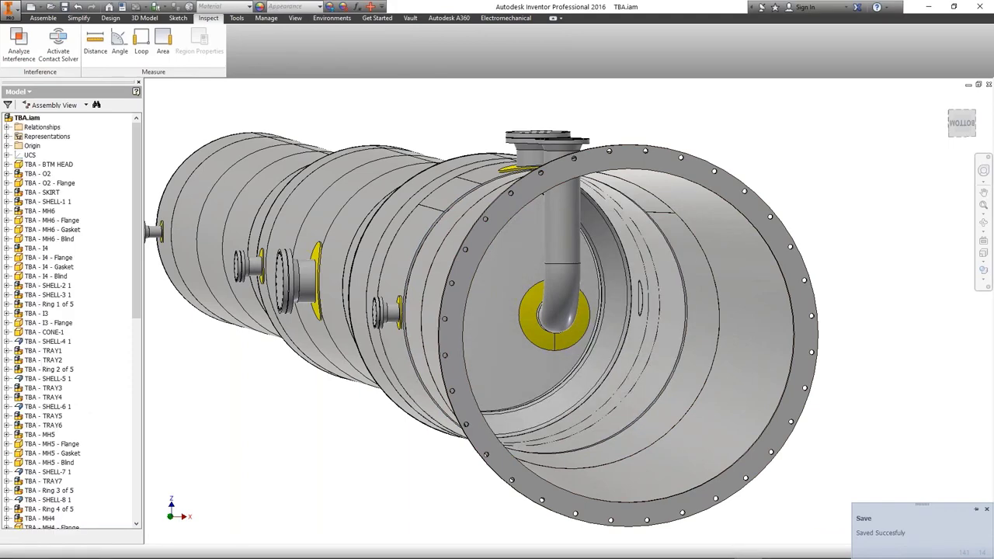
{"action": "scroll", "coordinate": [813, 367], "scroll_direction": "down", "scroll_amount": 3}
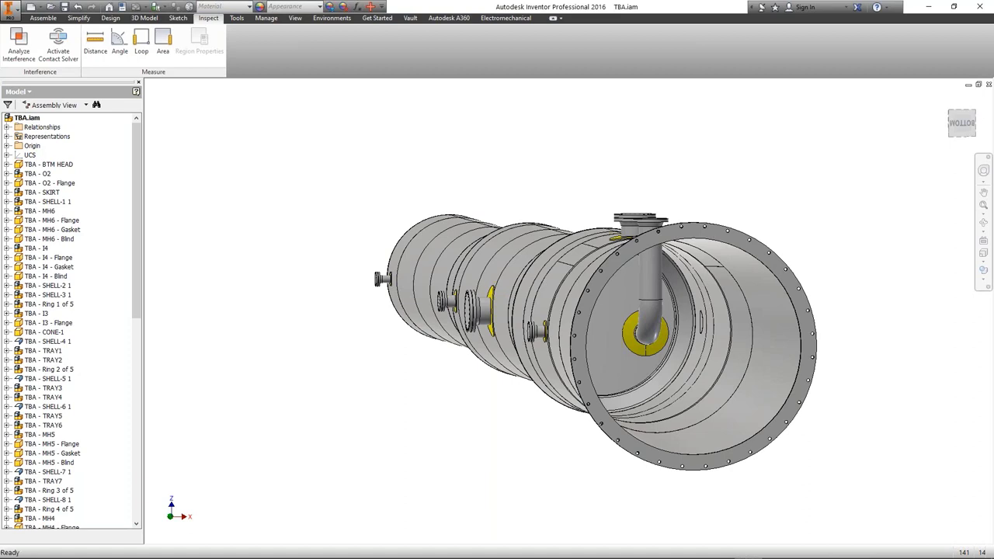
Step: In SEG's App Setting, check Parent Preview and set Zoom Extend to Normal
{"action": "left_click", "coordinate": [787, 548]}
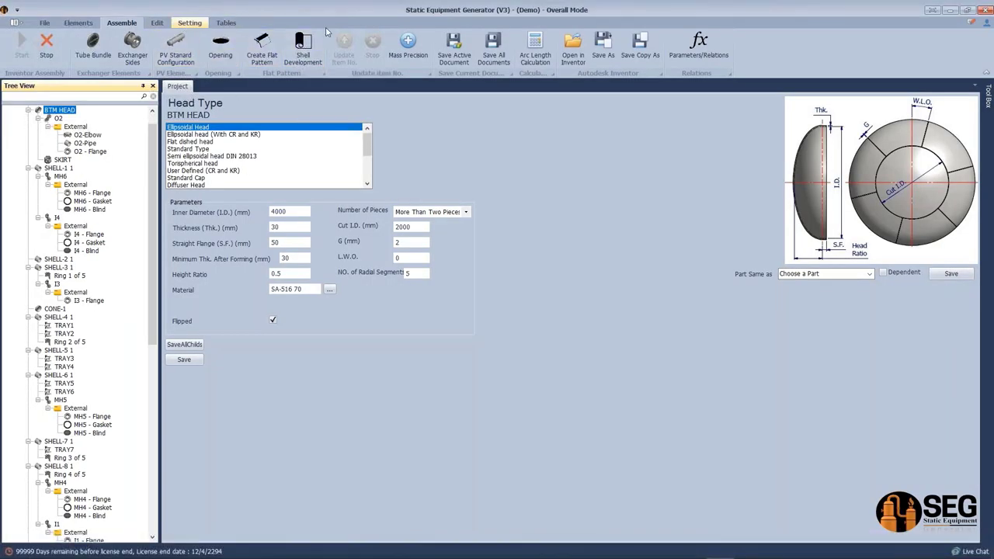
{"action": "left_click", "coordinate": [190, 24]}
{"action": "left_click", "coordinate": [164, 47]}
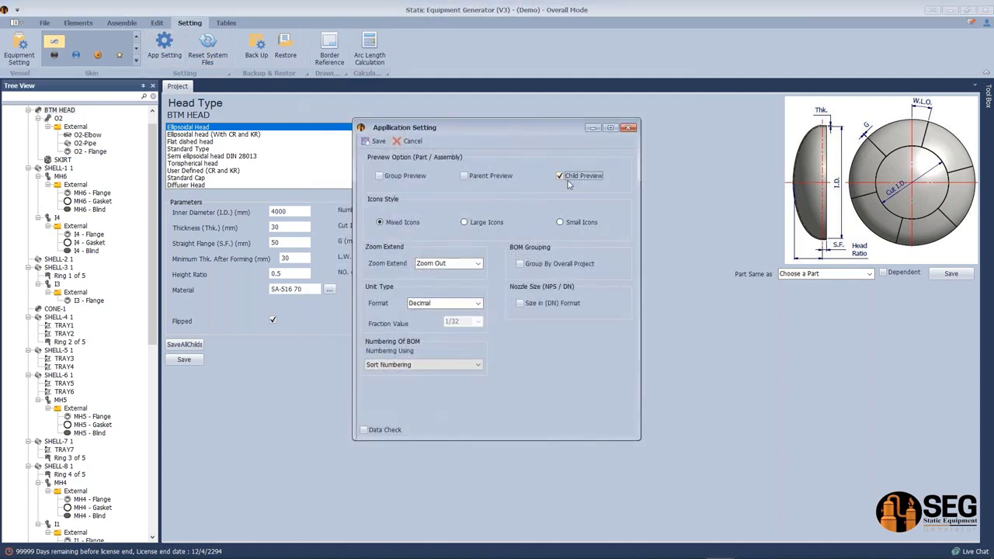
{"action": "left_click", "coordinate": [470, 178]}
{"action": "left_click", "coordinate": [477, 264]}
{"action": "left_click", "coordinate": [436, 276]}
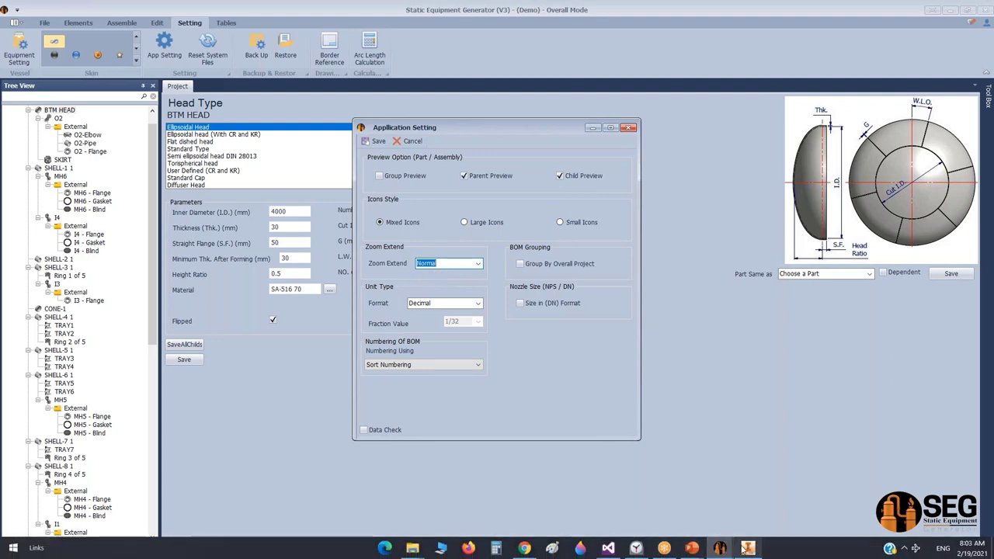
{"action": "left_click", "coordinate": [744, 549]}
{"action": "left_click", "coordinate": [984, 222]}
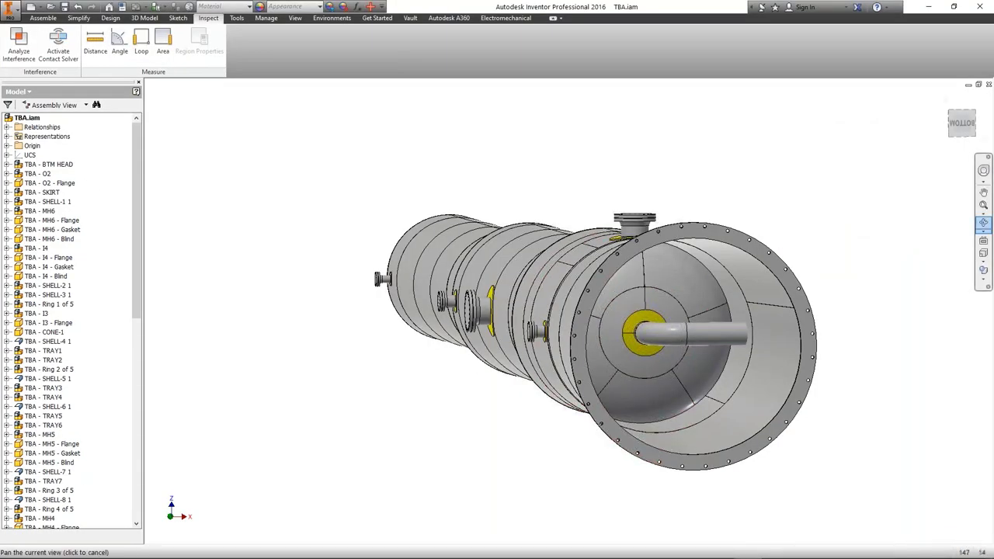
{"action": "left_click_drag", "start_coordinate": [745, 295], "coordinate": [778, 309]}
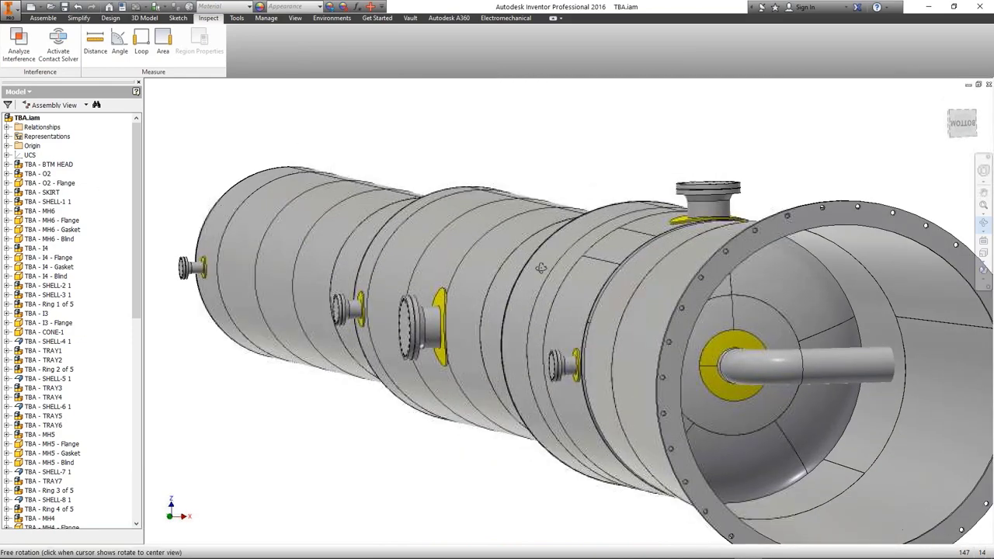
{"action": "key", "text": "Escape"}
{"action": "right_click", "coordinate": [786, 288]}
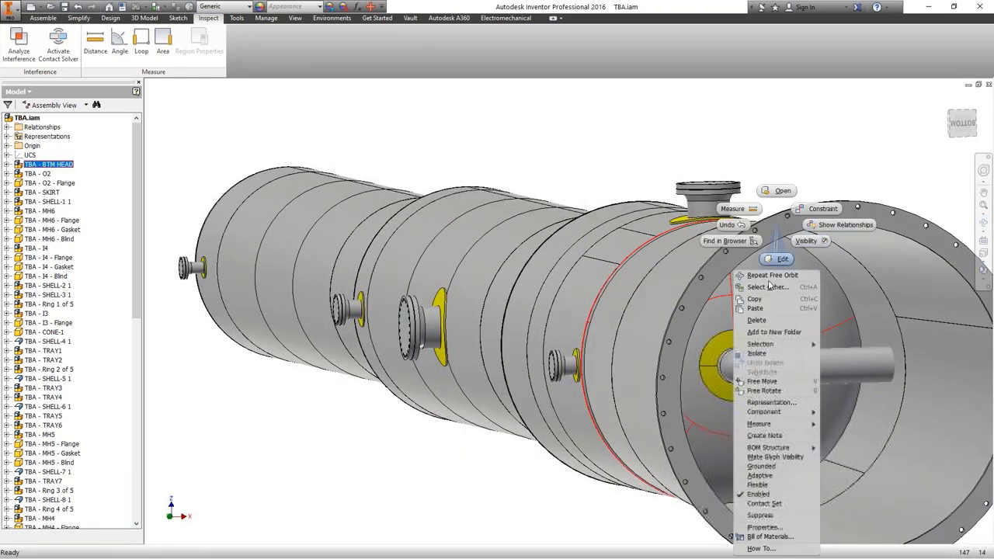
{"action": "key", "text": "Escape"}
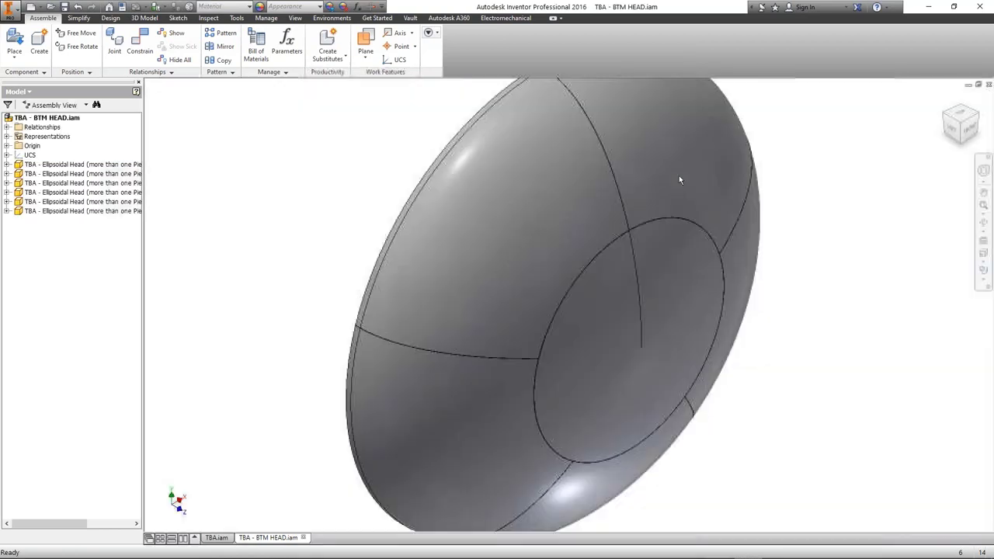
{"action": "left_click", "coordinate": [984, 222]}
{"action": "left_click_drag", "start_coordinate": [601, 304], "coordinate": [508, 251]}
{"action": "key", "text": "Escape"}
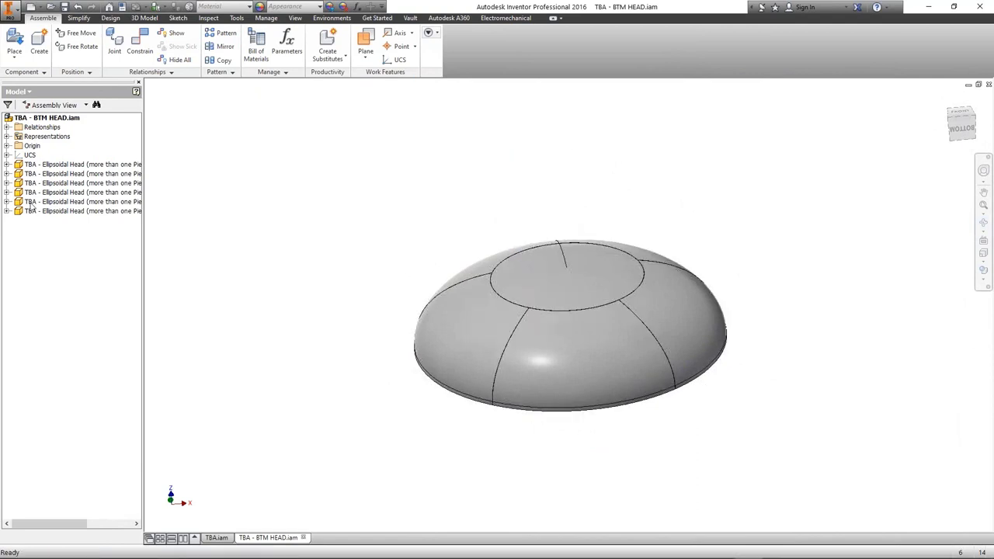
{"action": "right_click", "coordinate": [50, 167]}
{"action": "left_click", "coordinate": [66, 180]}
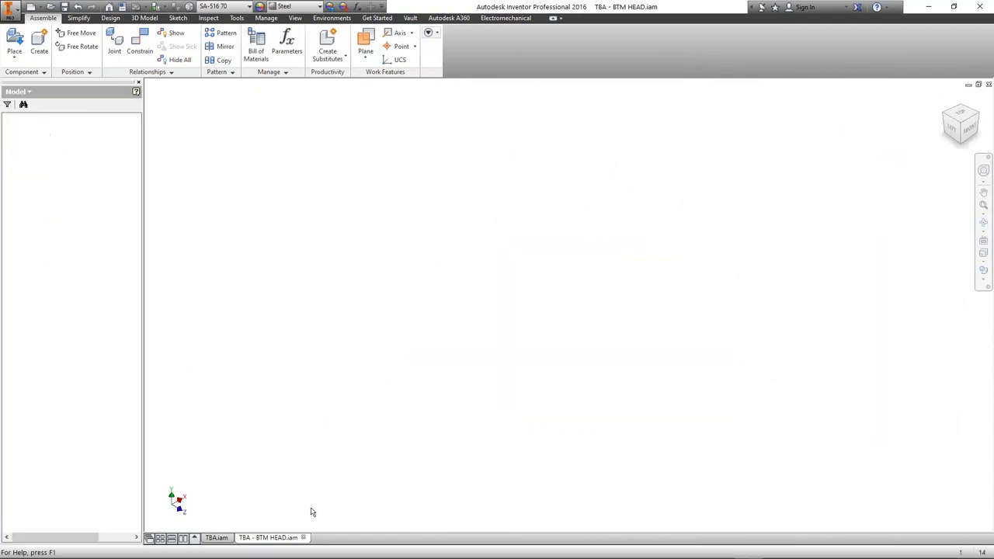
{"action": "left_click", "coordinate": [268, 537]}
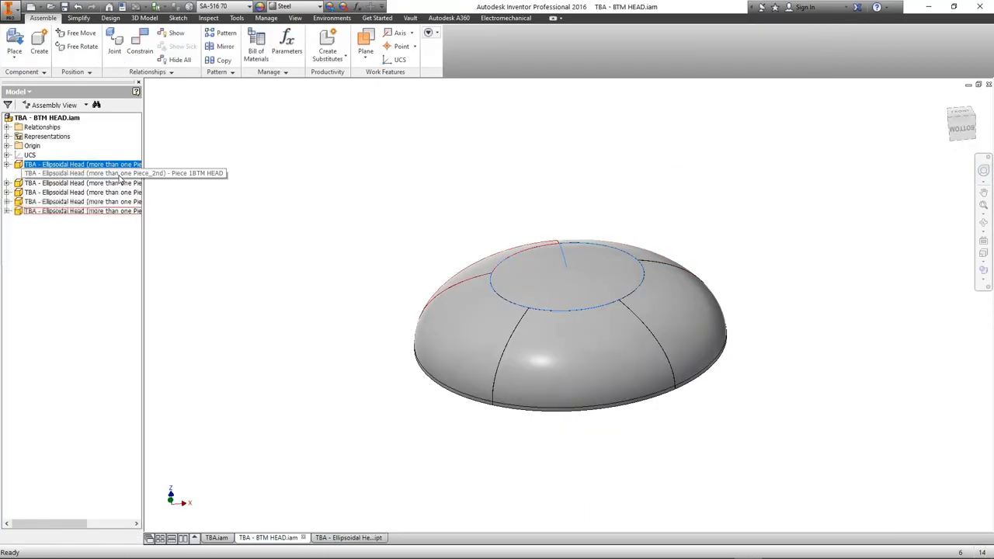
{"action": "right_click", "coordinate": [101, 172]}
{"action": "key", "text": "Escape"}
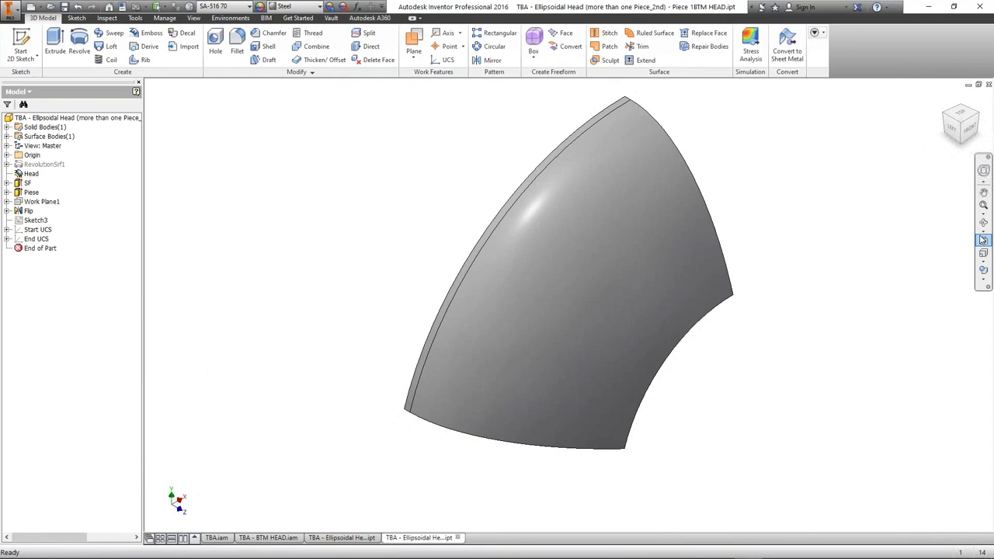
{"action": "left_click", "coordinate": [983, 222]}
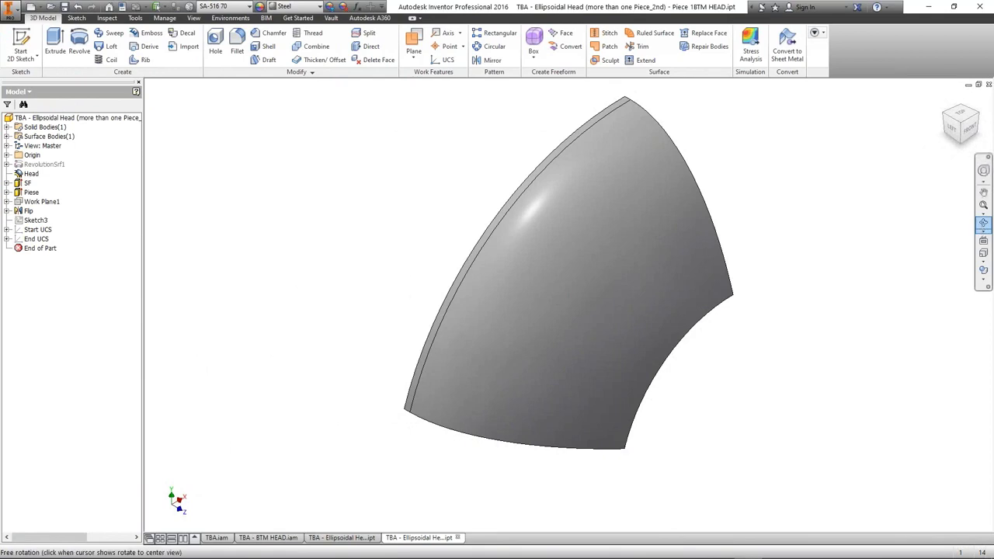
{"action": "left_click_drag", "start_coordinate": [660, 257], "coordinate": [588, 240]}
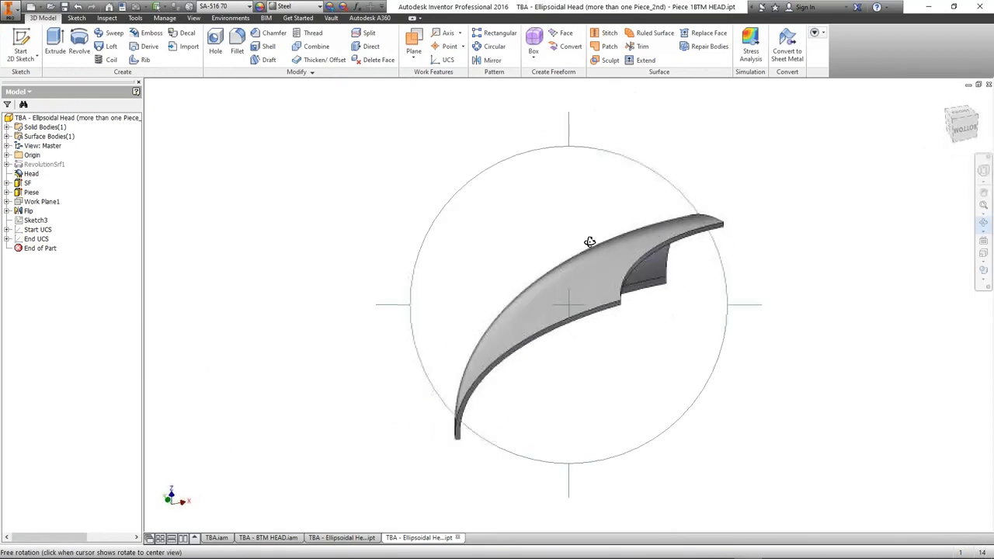
{"action": "right_click", "coordinate": [590, 237]}
{"action": "right_click", "coordinate": [783, 166]}
{"action": "left_click", "coordinate": [827, 174]}
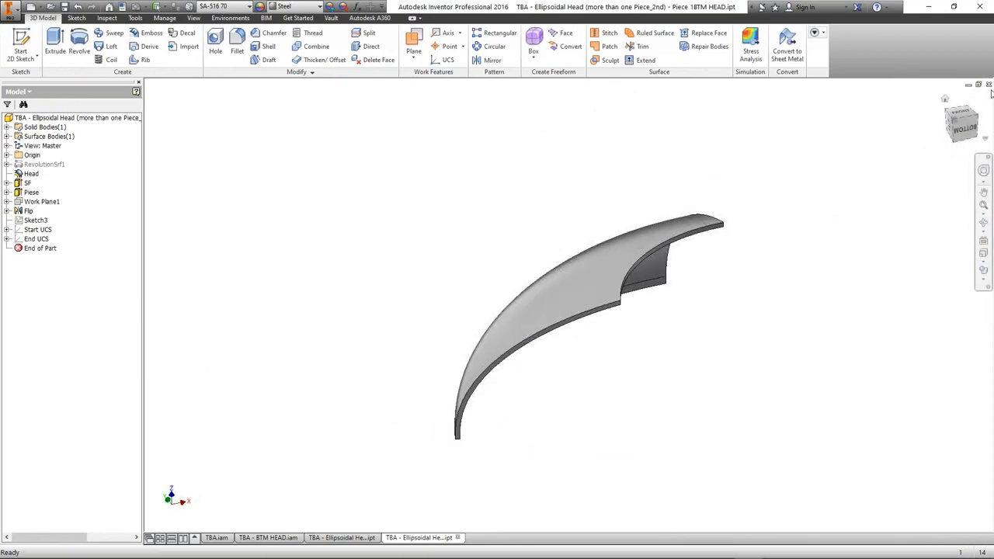
{"action": "left_click", "coordinate": [458, 537]}
{"action": "left_click", "coordinate": [303, 538]}
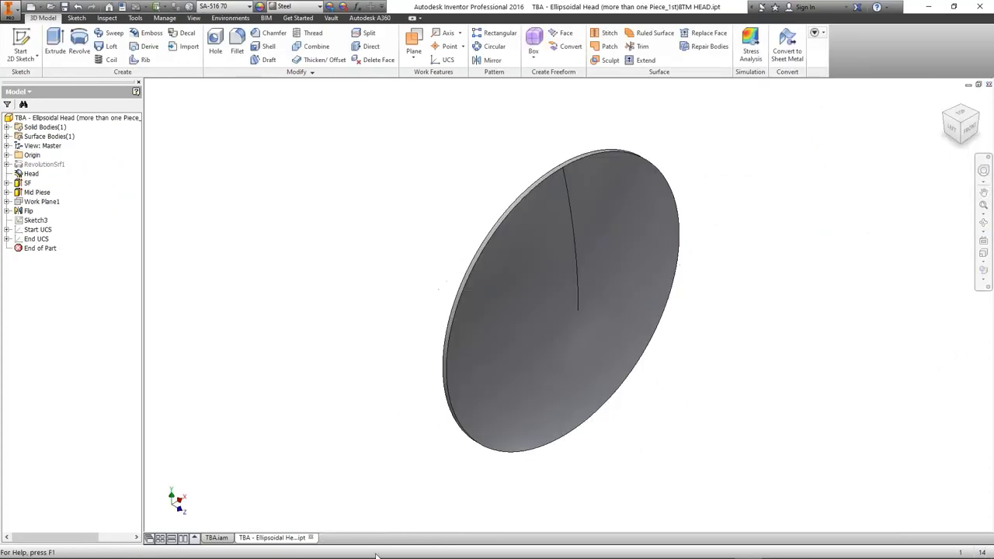
{"action": "left_click", "coordinate": [309, 537]}
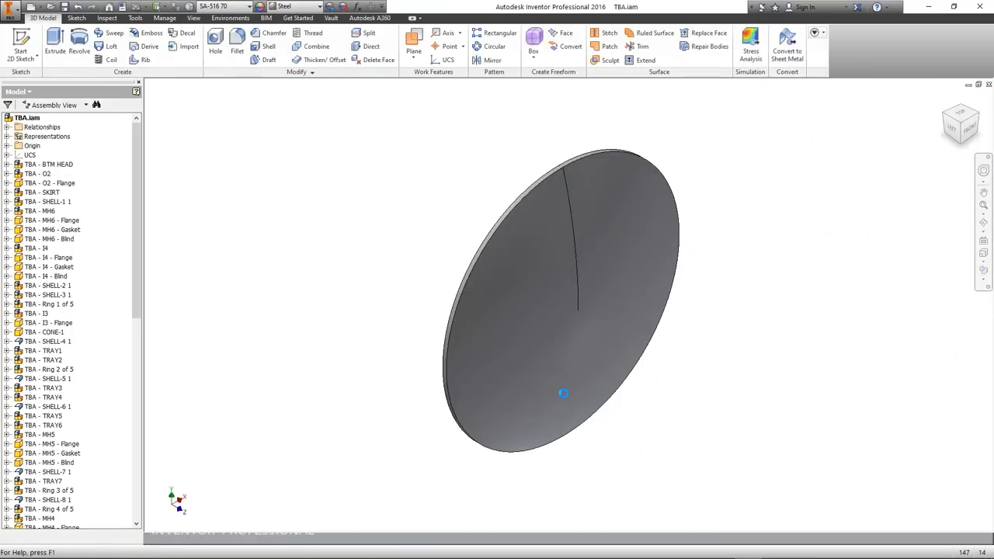
{"action": "scroll", "coordinate": [734, 357], "scroll_direction": "up", "scroll_amount": 3}
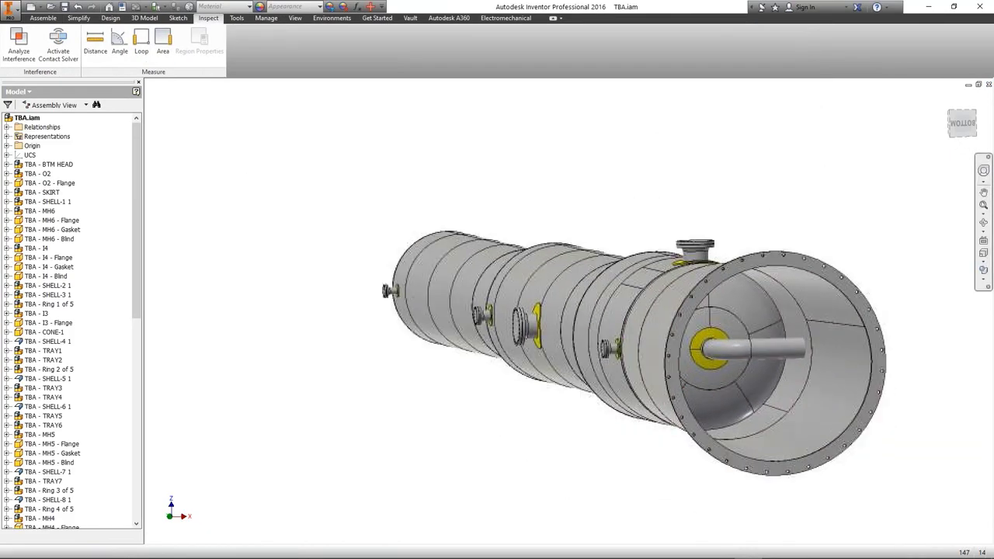
Step: Orbit the column into an upright front view
{"action": "left_click", "coordinate": [983, 222]}
{"action": "left_click_drag", "start_coordinate": [584, 293], "coordinate": [663, 348]}
{"action": "right_click", "coordinate": [665, 306]}
{"action": "left_click", "coordinate": [691, 298]}
{"action": "scroll", "coordinate": [551, 362], "scroll_direction": "down", "scroll_amount": 2}
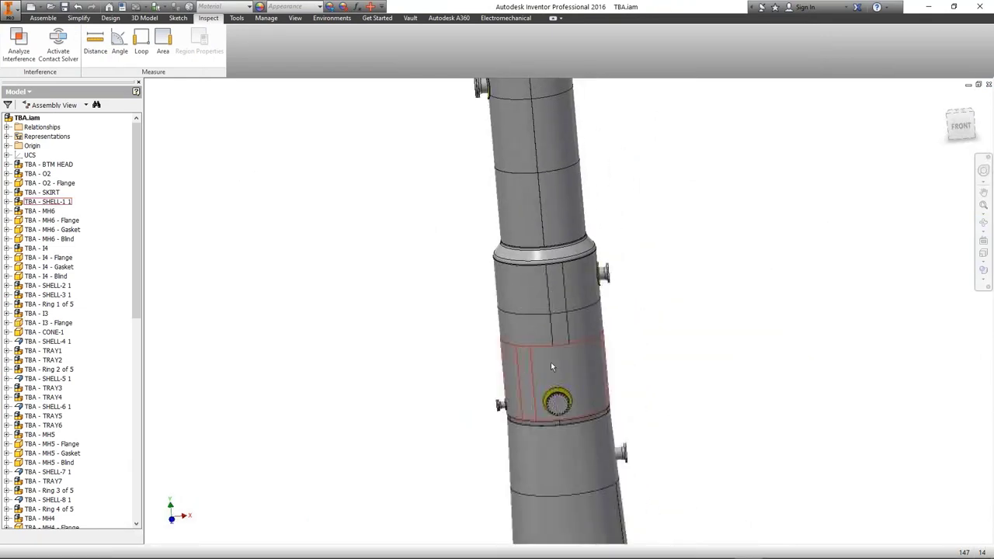
{"action": "scroll", "coordinate": [514, 367], "scroll_direction": "down", "scroll_amount": 3}
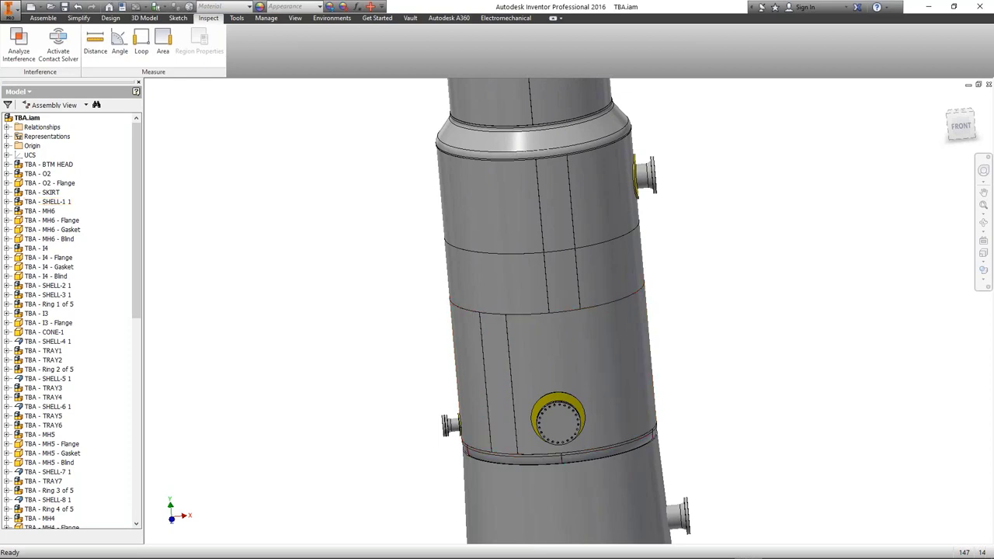
Step: Keep Sort Numbering for BOM numbering and save the application settings
{"action": "mouse_move", "coordinate": [720, 547]}
{"action": "left_click", "coordinate": [775, 503]}
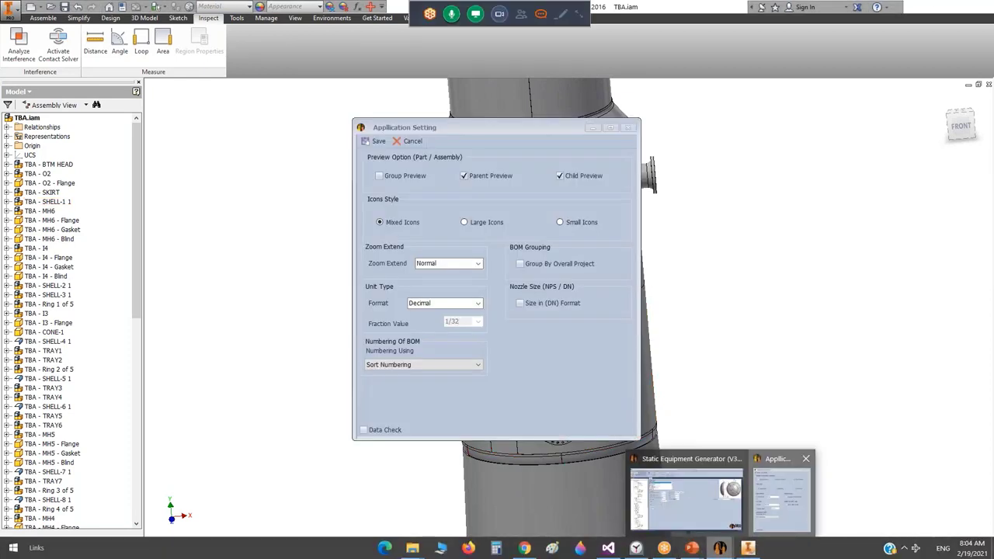
{"action": "left_click", "coordinate": [481, 369]}
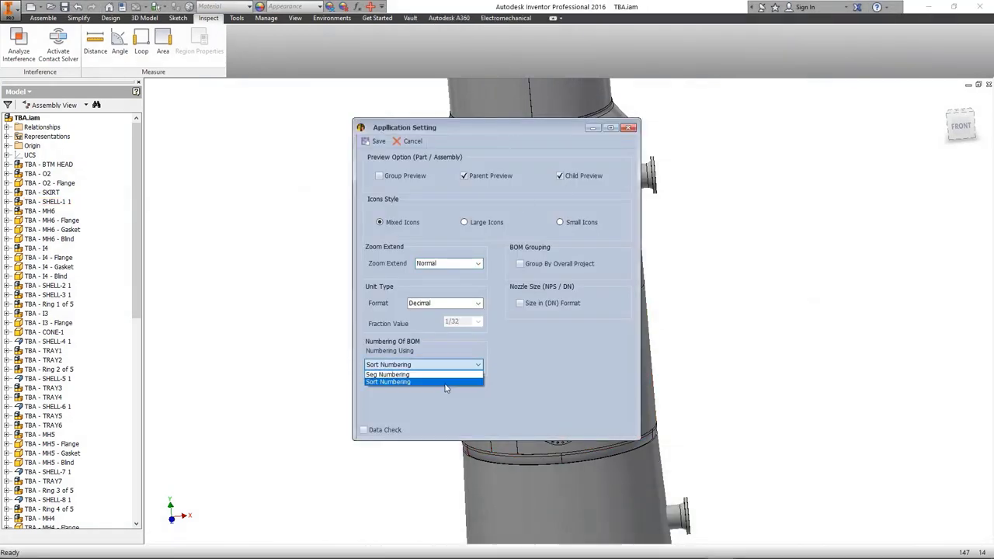
{"action": "left_click", "coordinate": [423, 378]}
{"action": "left_click", "coordinate": [378, 141]}
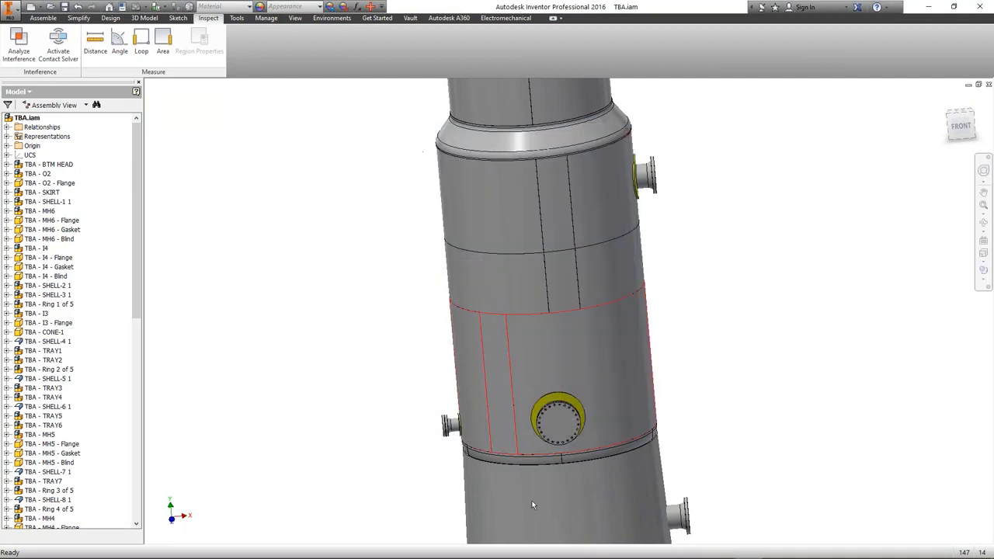
Step: Select SHELL-1 1 in SEG and center it in the Inventor view
{"action": "left_click", "coordinate": [748, 547]}
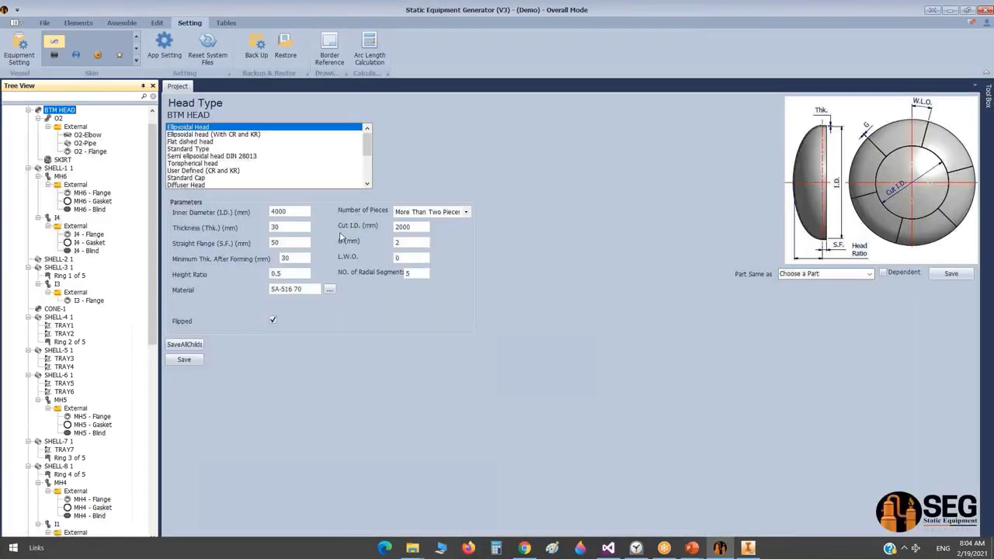
{"action": "left_click", "coordinate": [53, 169]}
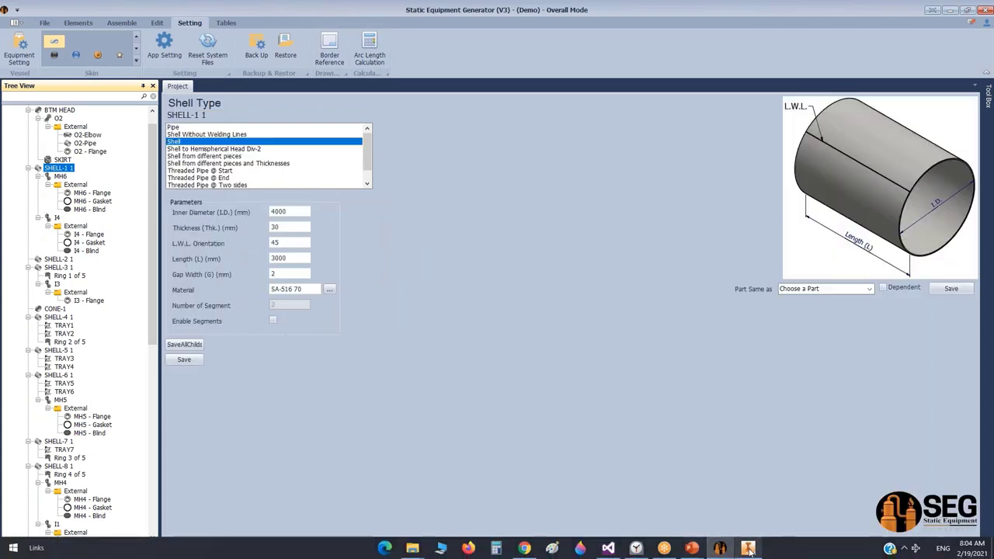
{"action": "left_click", "coordinate": [718, 548]}
{"action": "scroll", "coordinate": [504, 357], "scroll_direction": "up", "scroll_amount": 2}
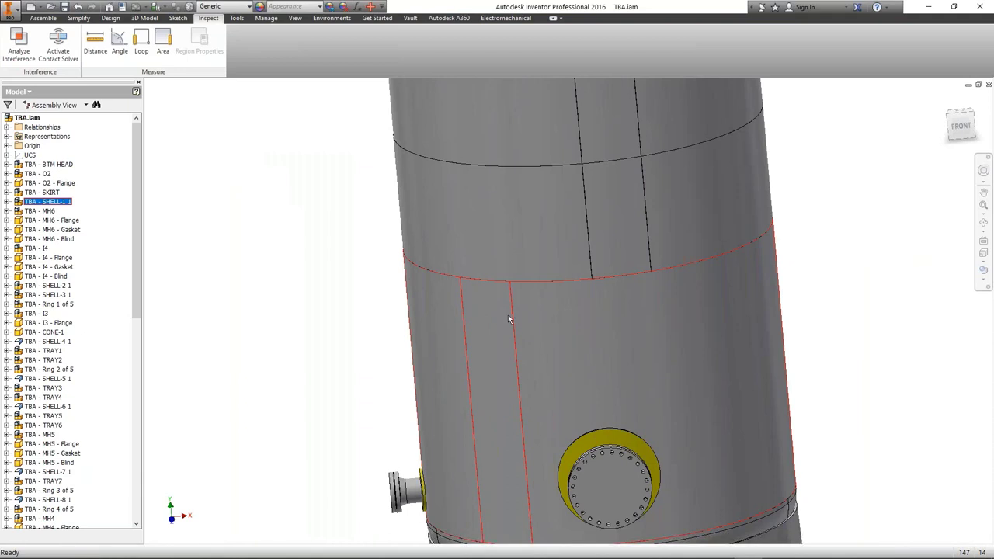
{"action": "middle_click_drag", "start_coordinate": [512, 311], "coordinate": [510, 222]}
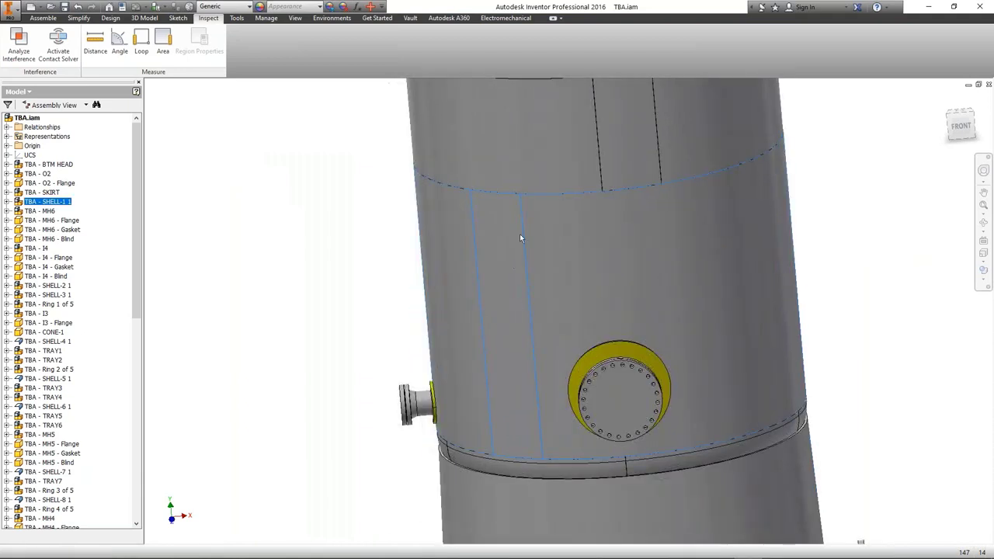
Step: Open SHELL-1 1, then its Piece1, and create the flat pattern
{"action": "right_click", "coordinate": [622, 247]}
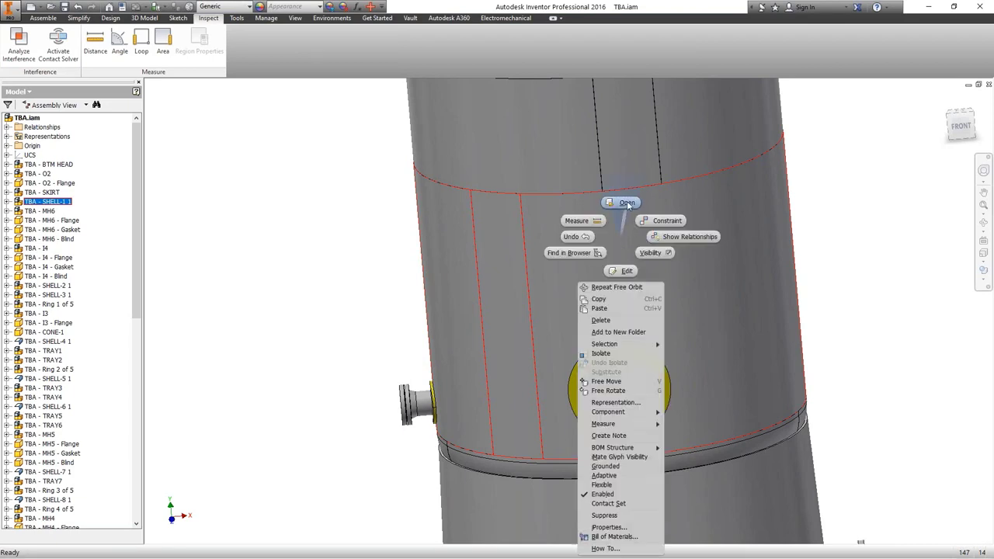
{"action": "left_click", "coordinate": [626, 205]}
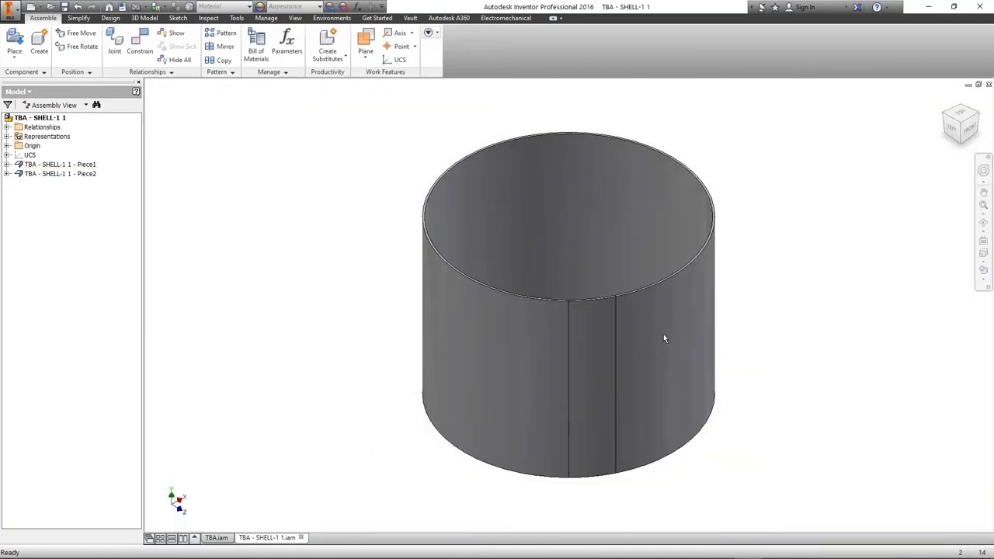
{"action": "right_click", "coordinate": [663, 334]}
{"action": "left_click", "coordinate": [671, 301]}
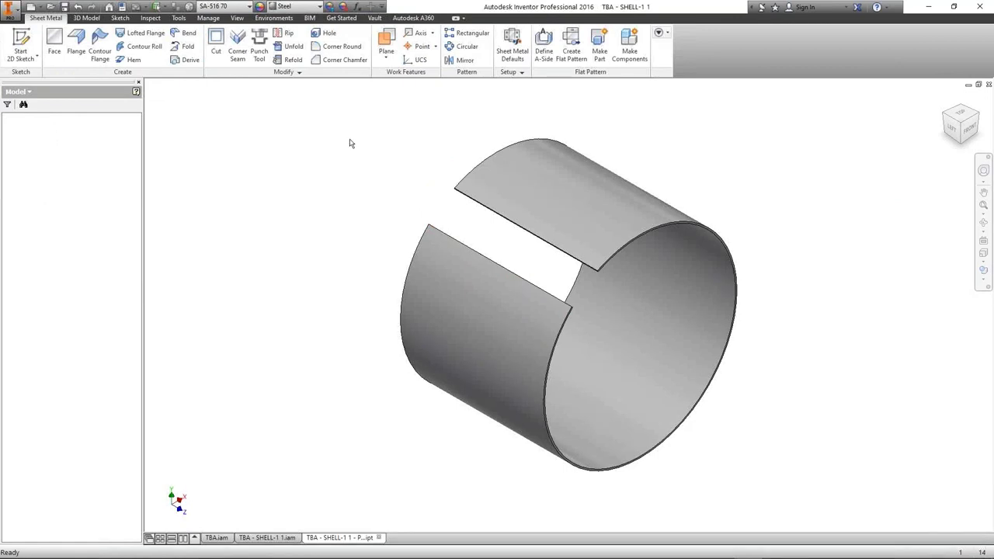
{"action": "left_click", "coordinate": [572, 49]}
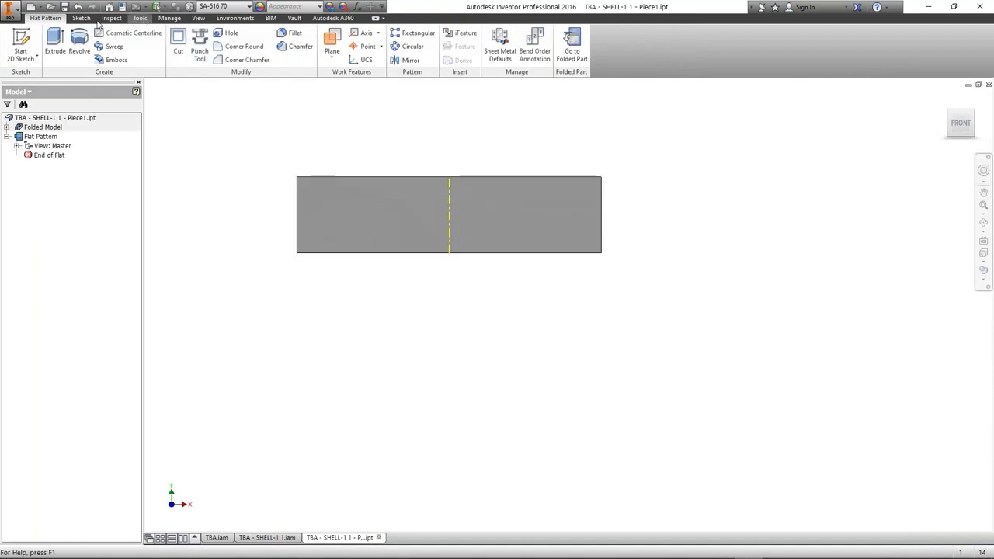
Step: Measure the flat pattern's top edge at 12000 mm
{"action": "left_click", "coordinate": [140, 18]}
{"action": "left_click", "coordinate": [112, 17]}
{"action": "left_click", "coordinate": [396, 177]}
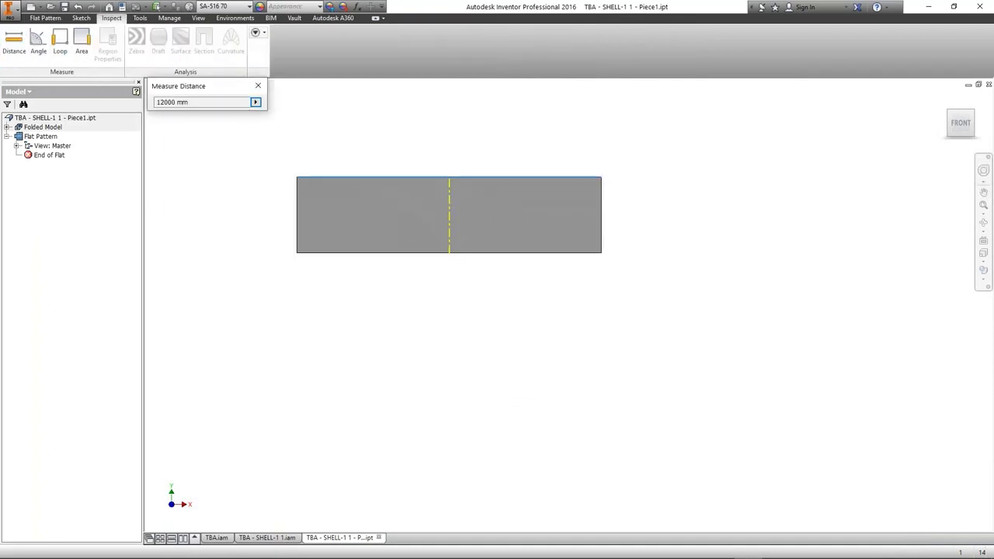
{"action": "left_click", "coordinate": [208, 101]}
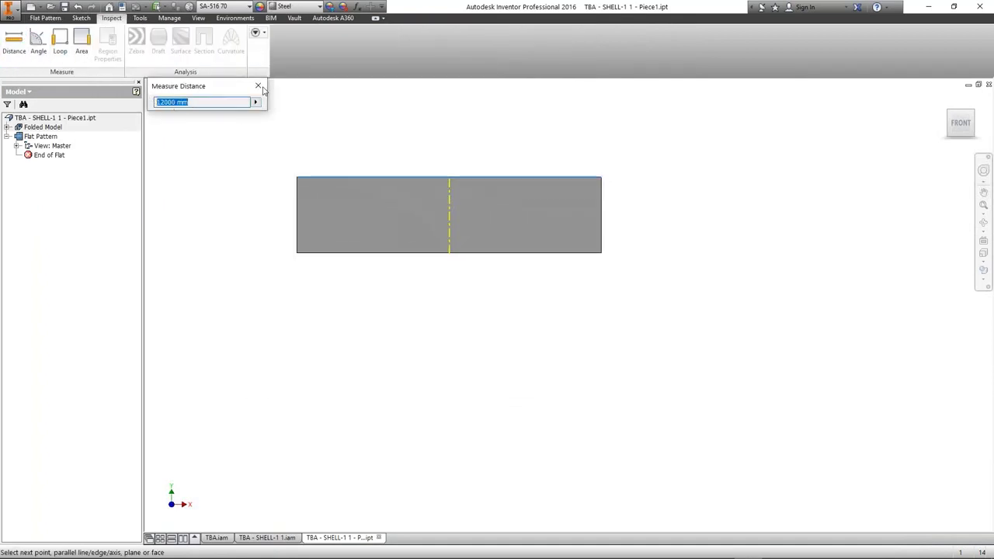
{"action": "left_click", "coordinate": [259, 86]}
Step: Select the whole TBA equipment and open its equipment settings
{"action": "left_click", "coordinate": [720, 548]}
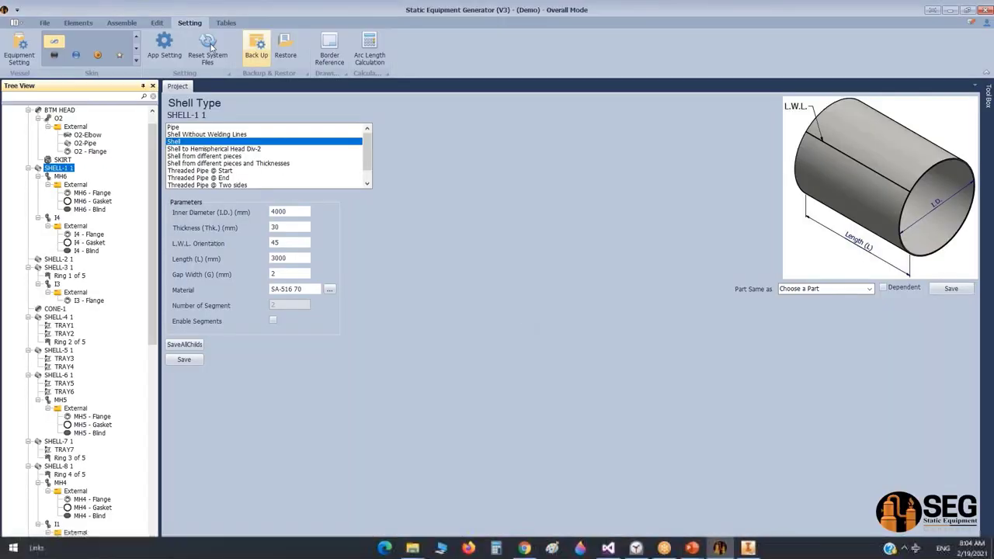
{"action": "left_click", "coordinate": [225, 22]}
{"action": "left_click", "coordinate": [189, 23]}
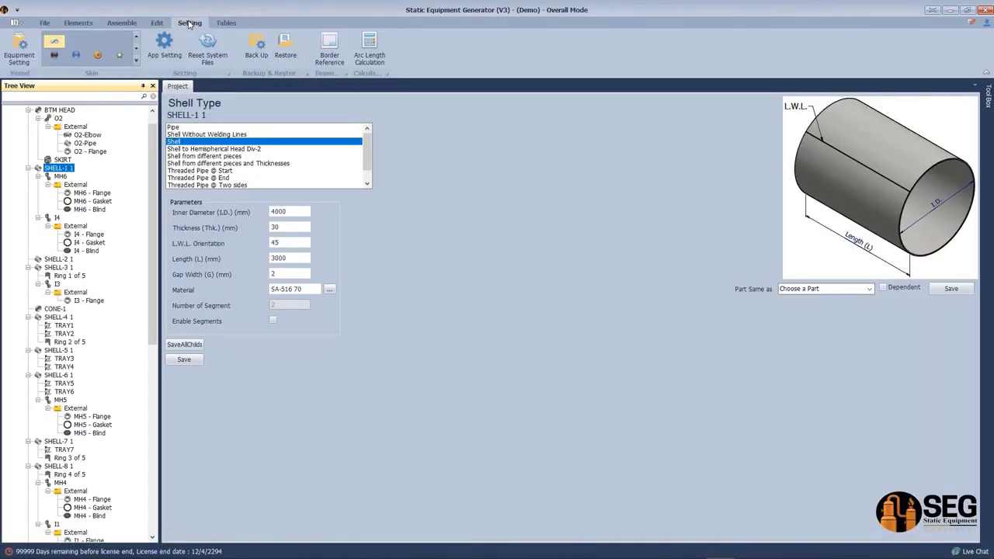
{"action": "scroll", "coordinate": [93, 137], "scroll_direction": "up", "scroll_amount": 1}
{"action": "left_click", "coordinate": [40, 118]}
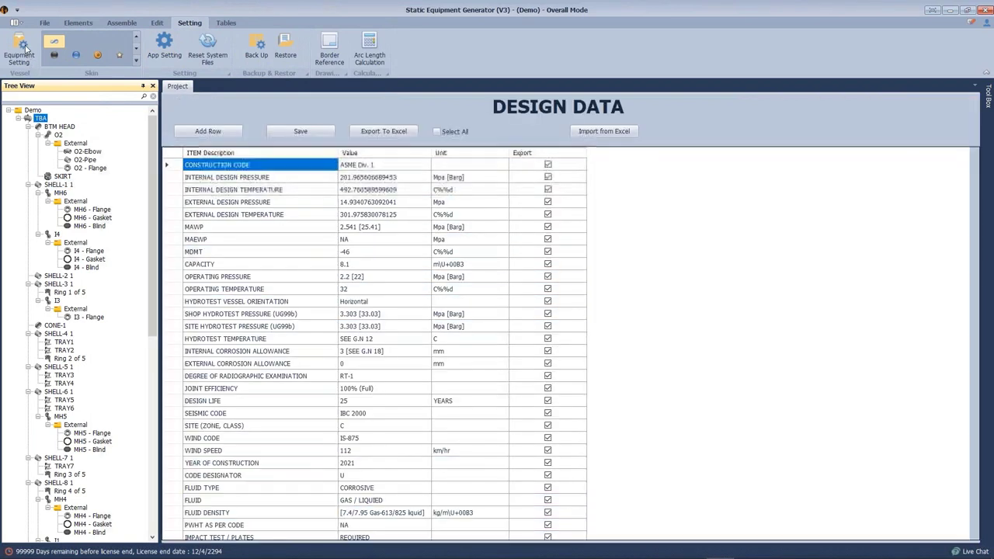
{"action": "left_click", "coordinate": [20, 48]}
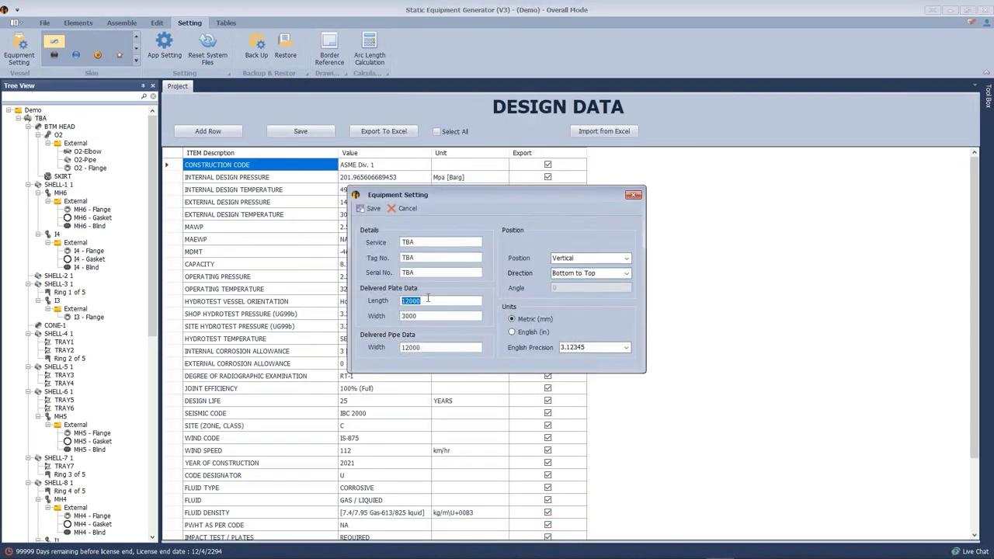
Step: Close the equipment settings and show the SHELL-1 1 shell parameters
{"action": "left_click", "coordinate": [634, 195]}
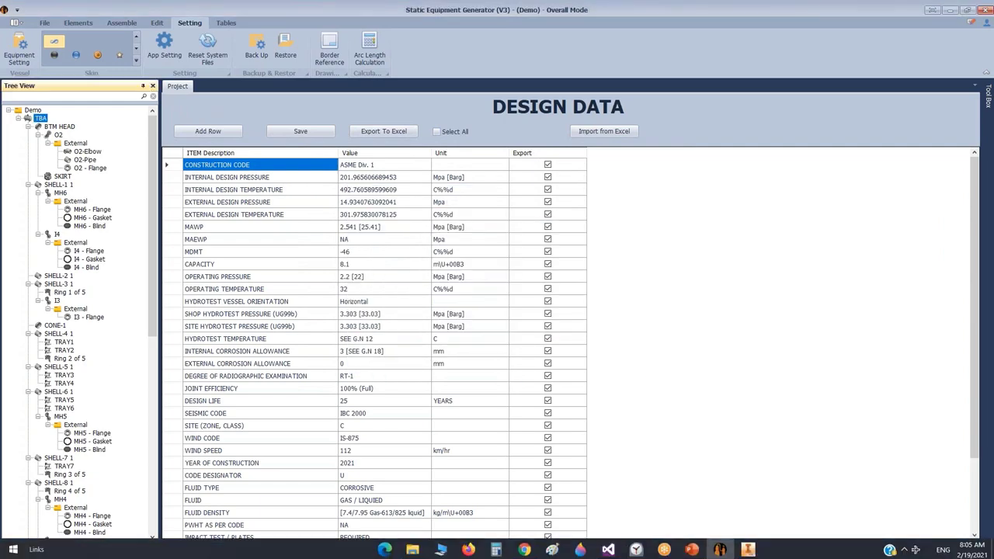
{"action": "left_click", "coordinate": [746, 548]}
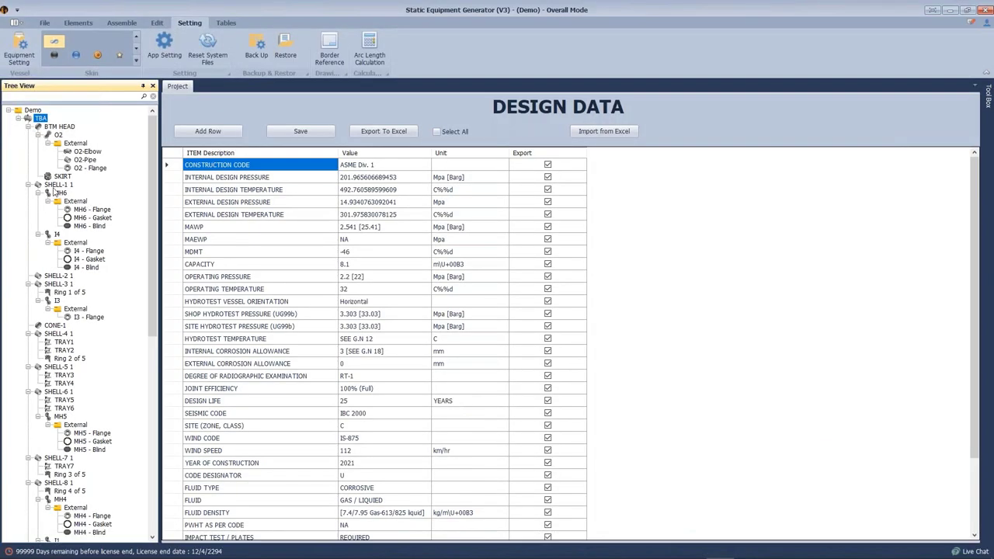
{"action": "left_click", "coordinate": [55, 185]}
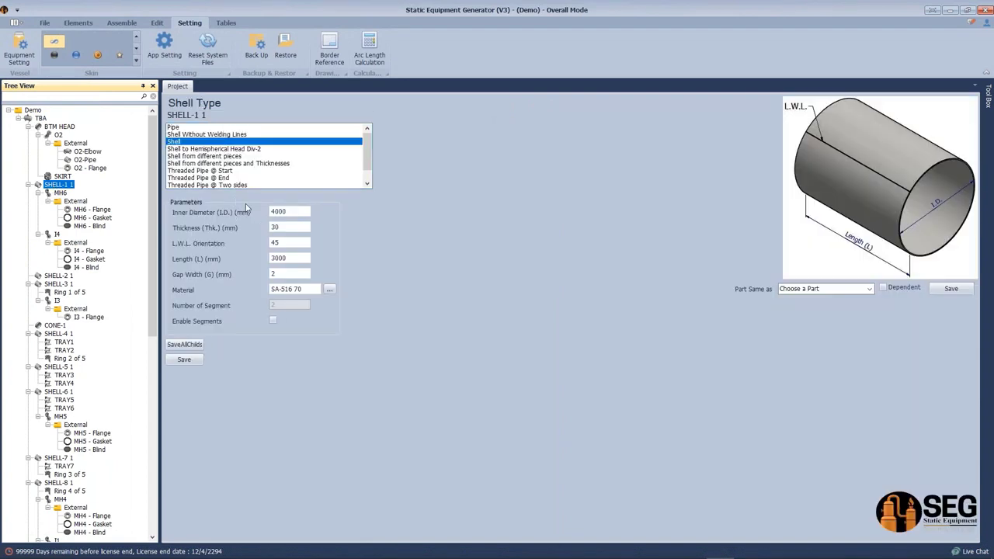
Step: Enable 2 segments on SHELL-1 1, save it, and check the segmented shell in Inventor
{"action": "left_click", "coordinate": [273, 321]}
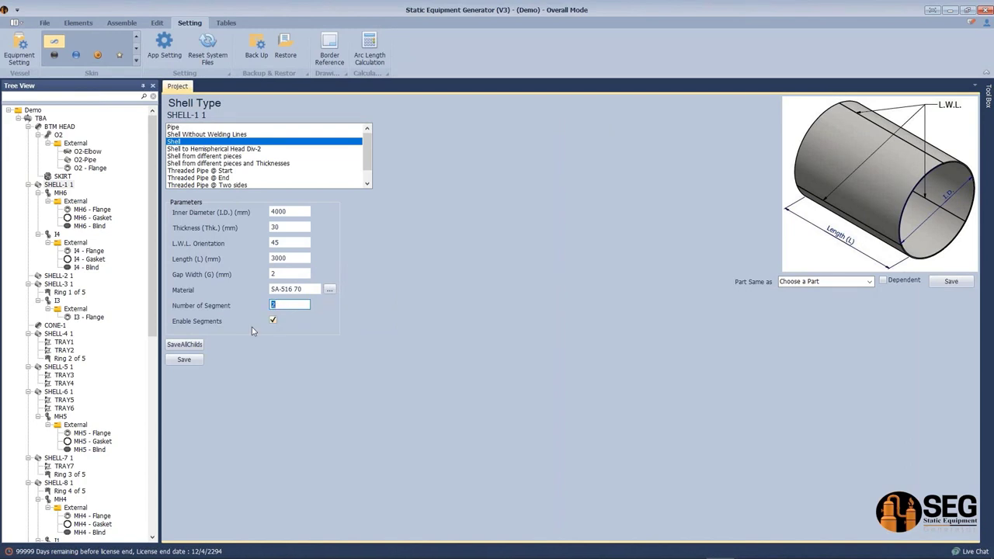
{"action": "left_click", "coordinate": [192, 361]}
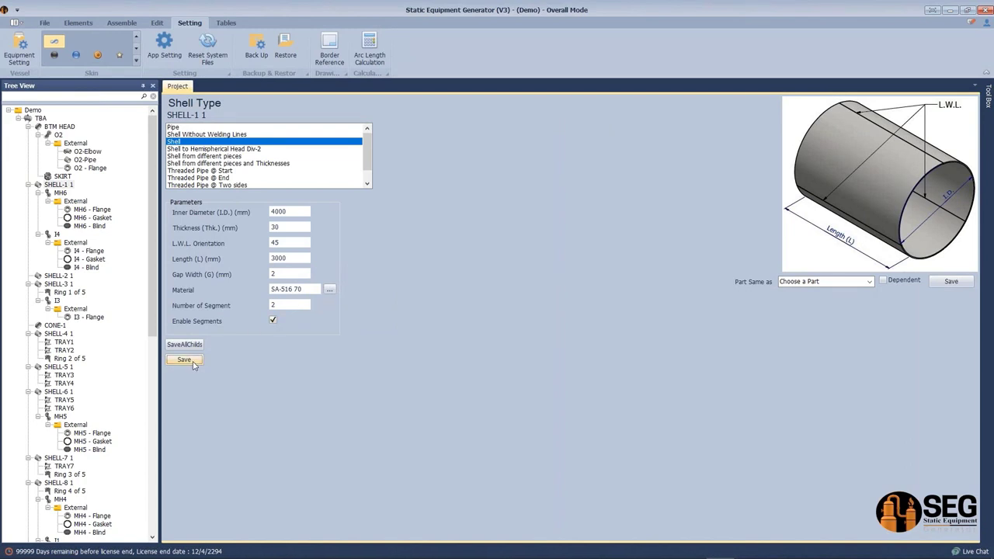
{"action": "left_click", "coordinate": [126, 22]}
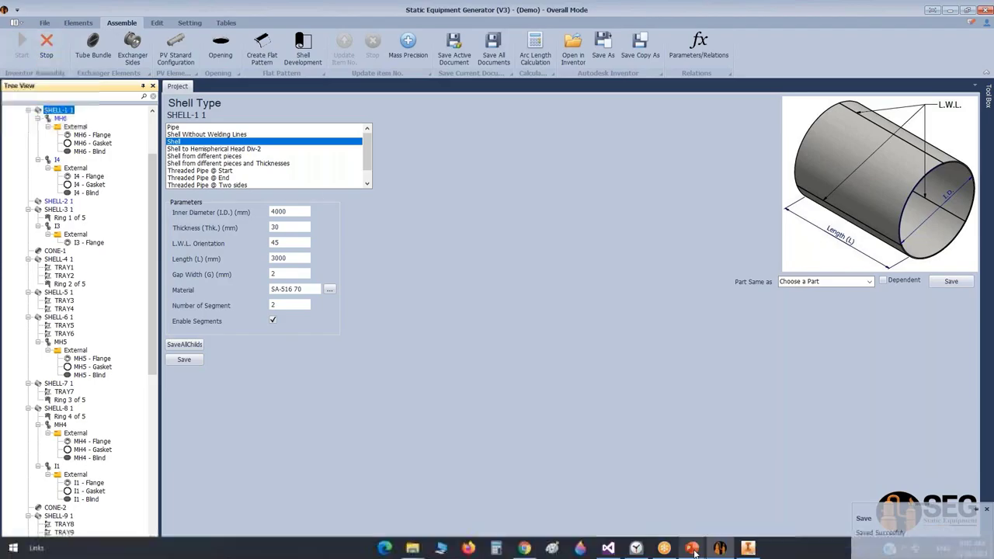
{"action": "left_click", "coordinate": [692, 549]}
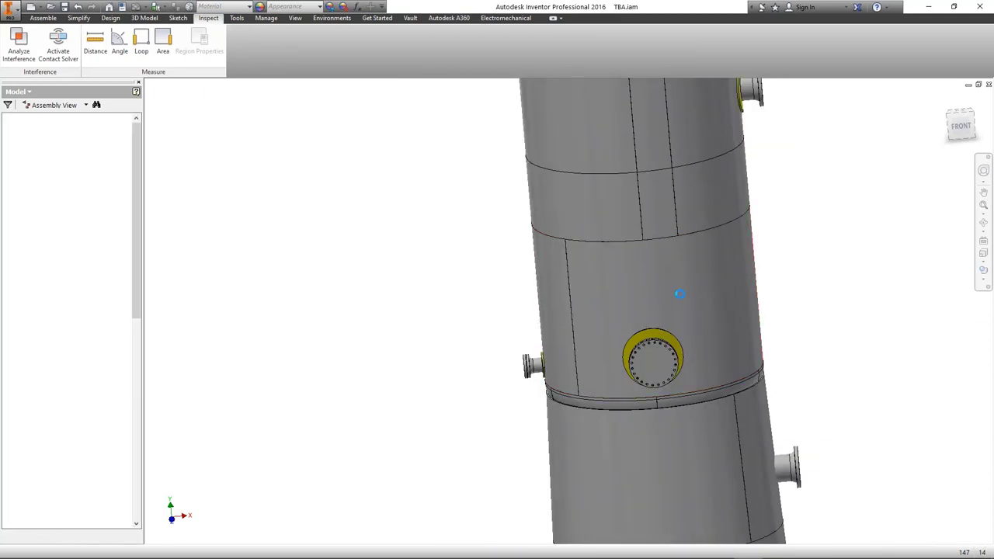
Step: Orbit and zoom the TBA column to face the manway nozzle
{"action": "left_click", "coordinate": [984, 223]}
{"action": "left_click_drag", "start_coordinate": [591, 299], "coordinate": [675, 226]}
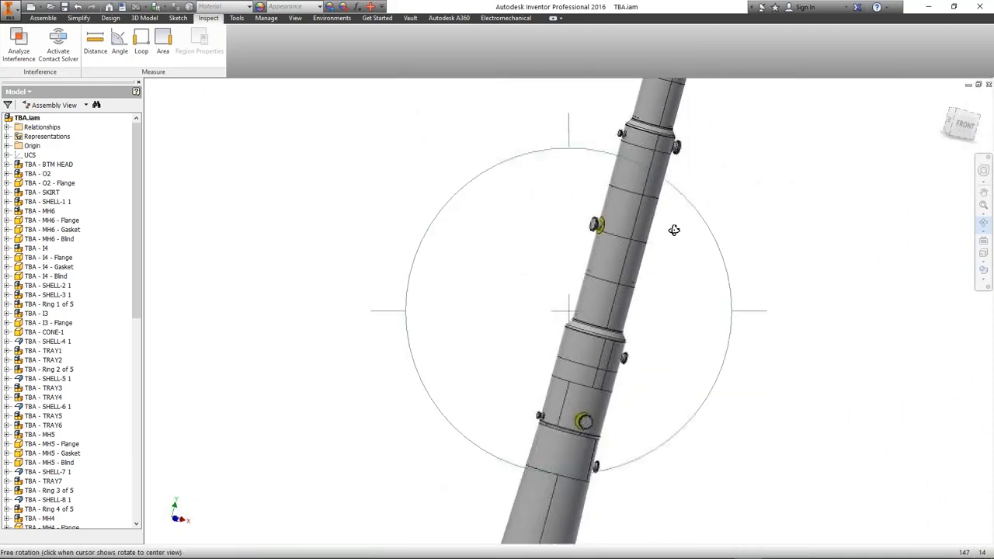
{"action": "key", "text": "Escape"}
{"action": "scroll", "coordinate": [619, 375], "scroll_direction": "up", "scroll_amount": 10}
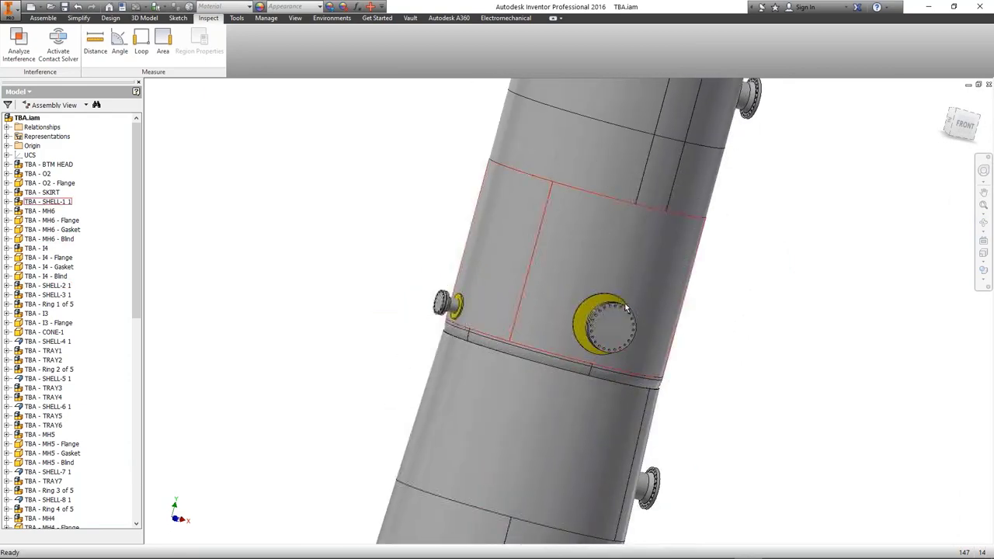
{"action": "scroll", "coordinate": [610, 385], "scroll_direction": "down", "scroll_amount": 5}
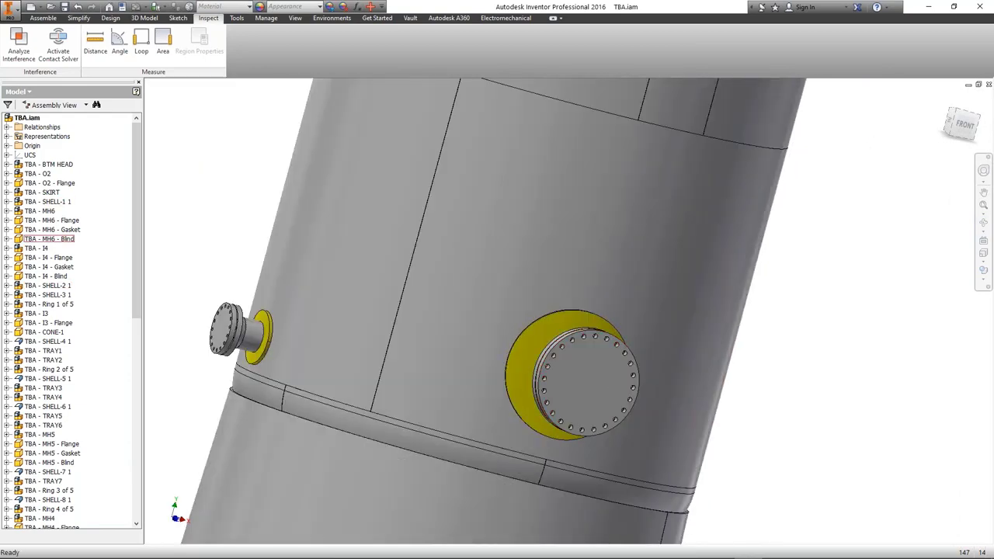
{"action": "left_click", "coordinate": [983, 222]}
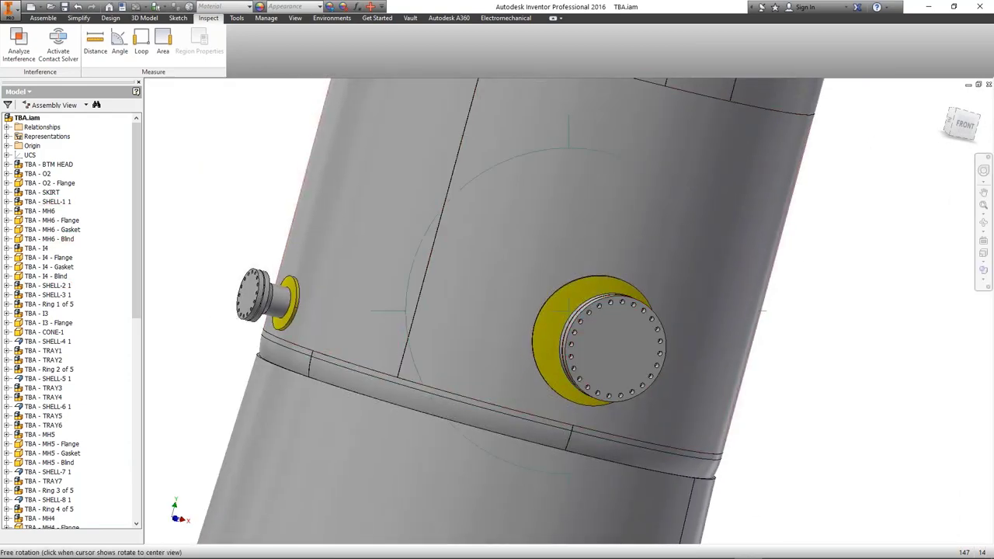
{"action": "left_click_drag", "start_coordinate": [466, 349], "coordinate": [582, 350]}
{"action": "scroll", "coordinate": [552, 311], "scroll_direction": "up", "scroll_amount": 3}
{"action": "right_click", "coordinate": [508, 253]}
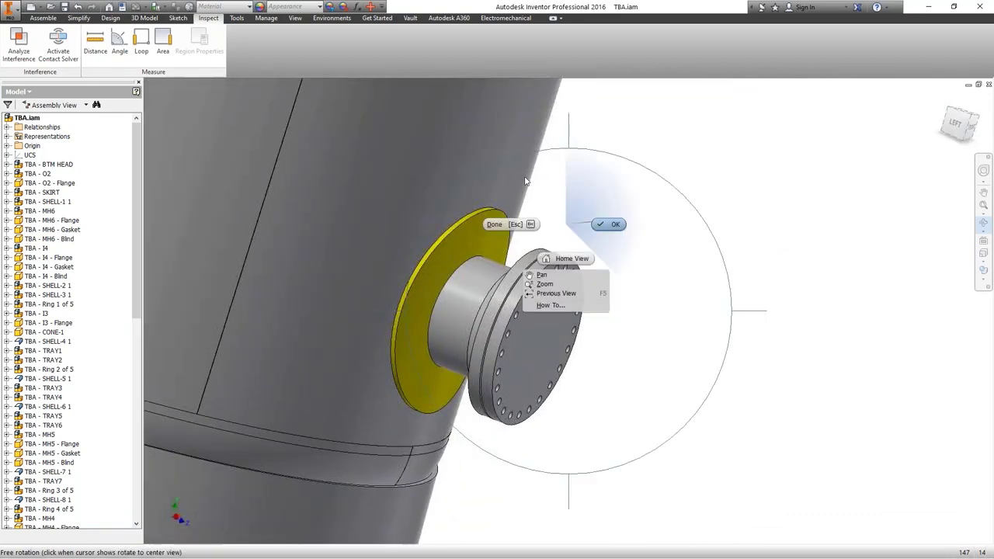
{"action": "left_click", "coordinate": [506, 223]}
Step: Measure the manway blind and flange distances (76.8 mm, 145.1 mm), then return to SEG
{"action": "left_click", "coordinate": [95, 41]}
{"action": "scroll", "coordinate": [487, 300], "scroll_direction": "up", "scroll_amount": 3}
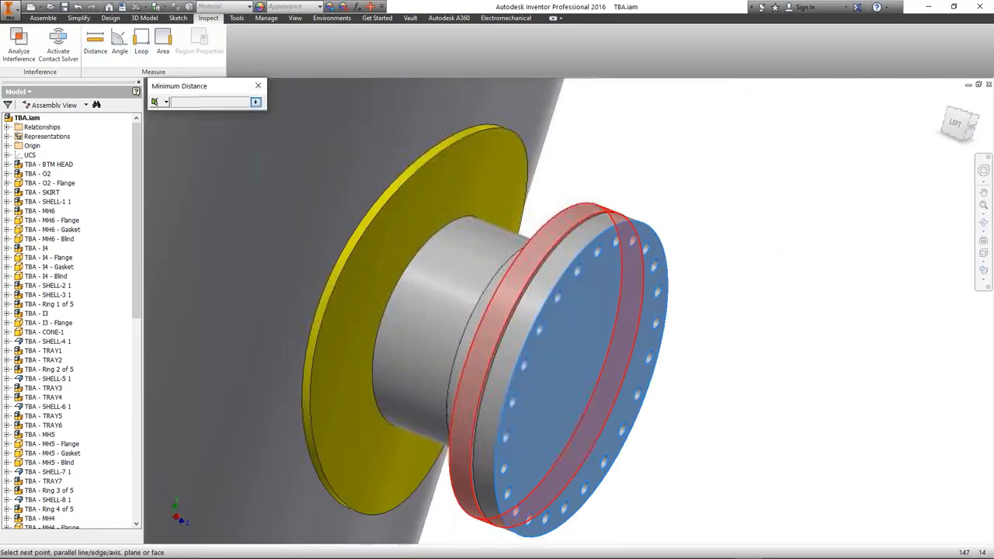
{"action": "left_click", "coordinate": [519, 310]}
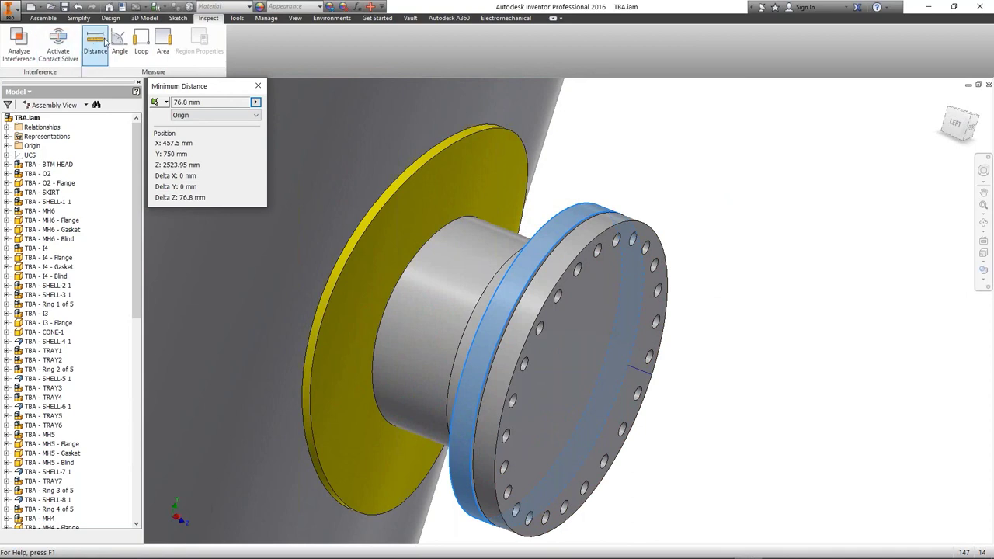
{"action": "left_click", "coordinate": [95, 40]}
{"action": "left_click", "coordinate": [626, 327]}
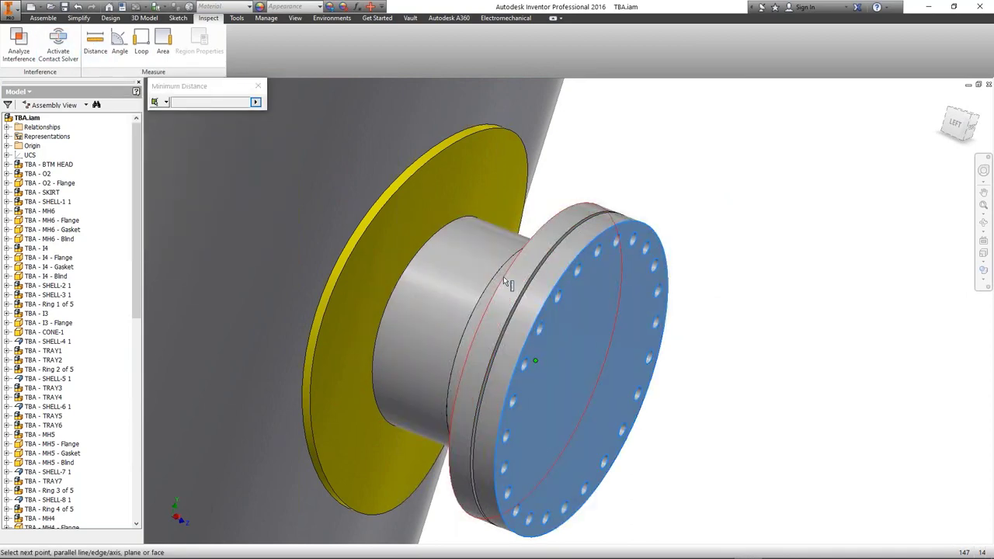
{"action": "left_click", "coordinate": [503, 277]}
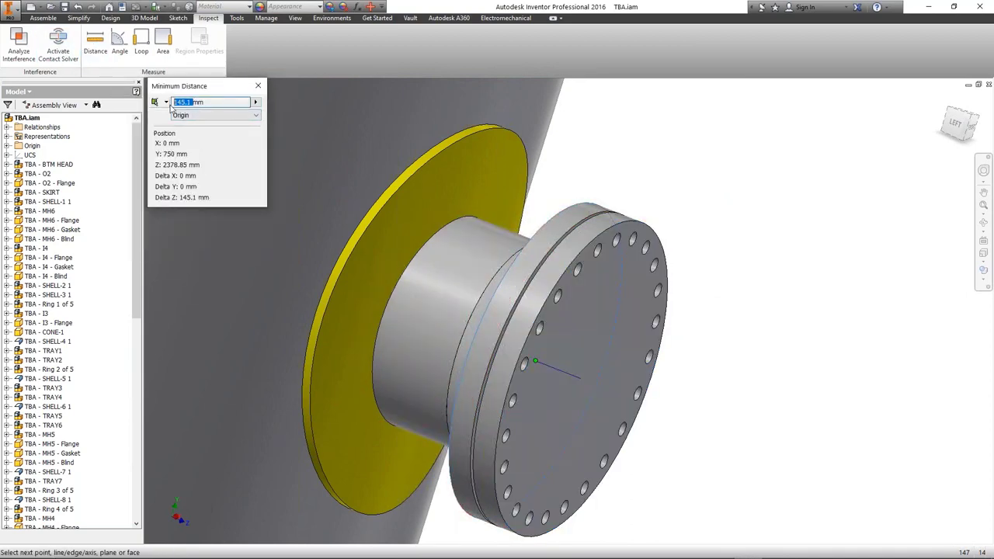
{"action": "left_click", "coordinate": [257, 86]}
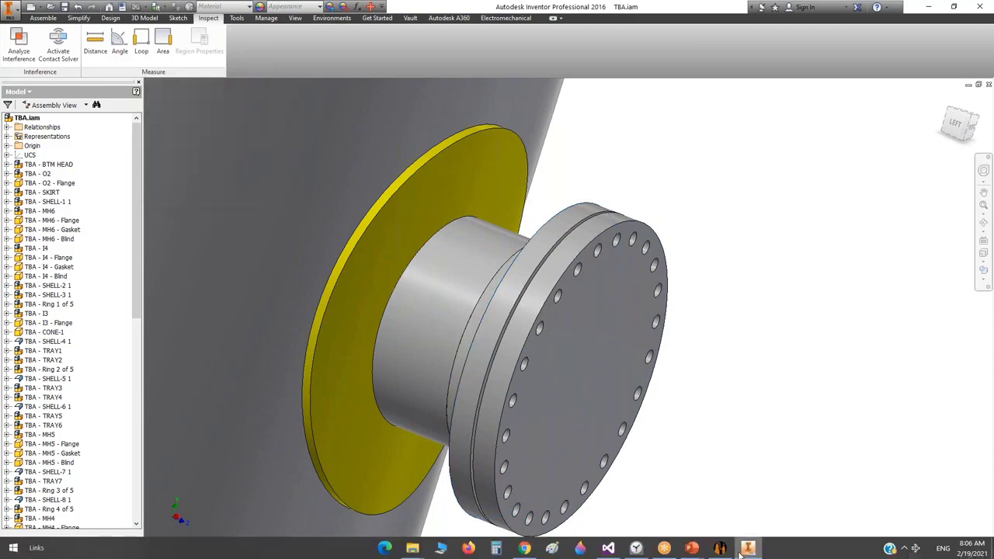
{"action": "left_click", "coordinate": [720, 547]}
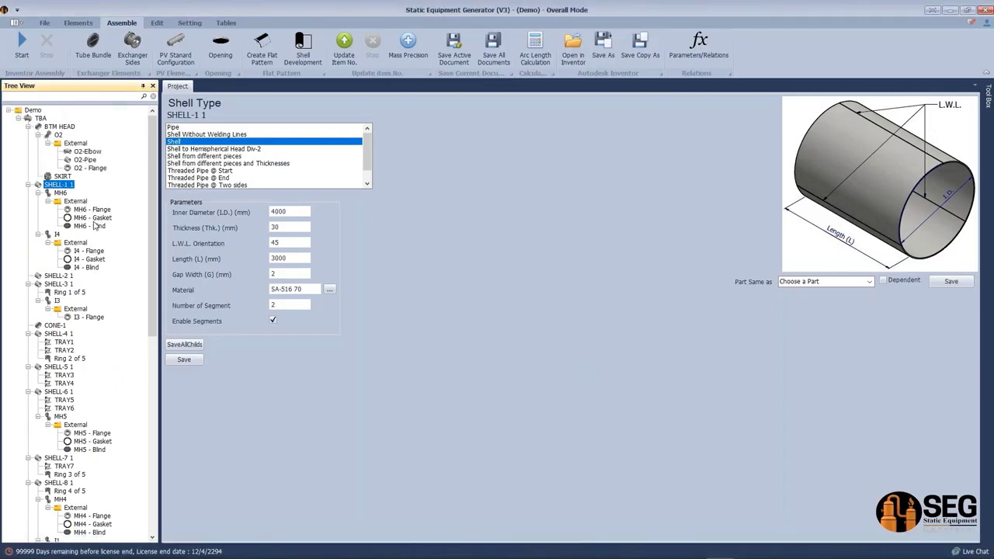
Step: Add an MH6-Grip hand grip to the MH6 - Blind
{"action": "left_click", "coordinate": [62, 193]}
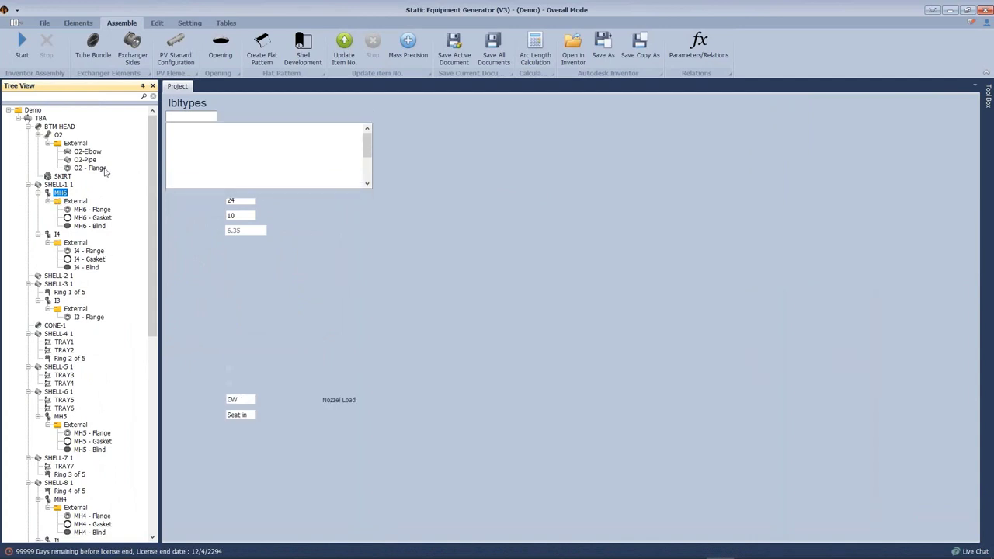
{"action": "left_click", "coordinate": [89, 226]}
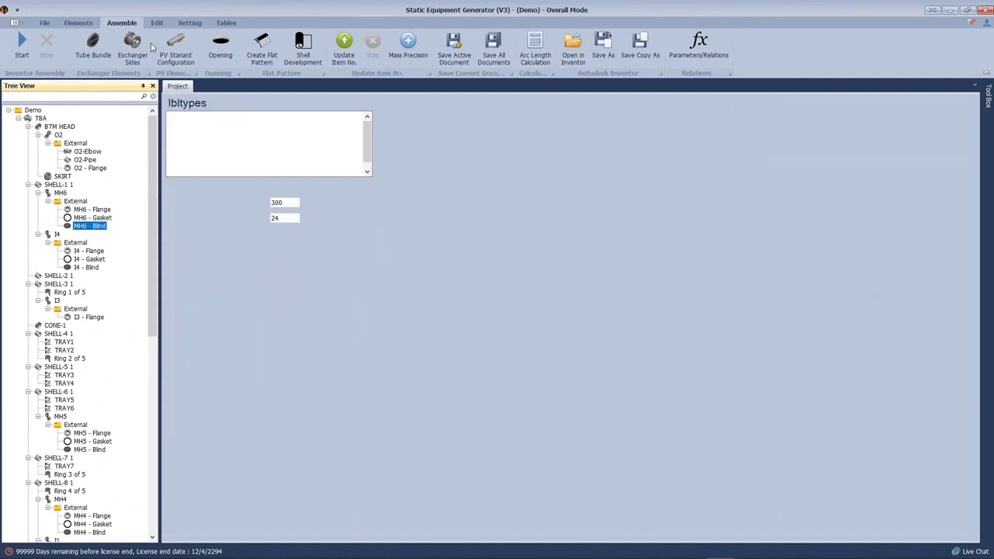
{"action": "left_click", "coordinate": [78, 23]}
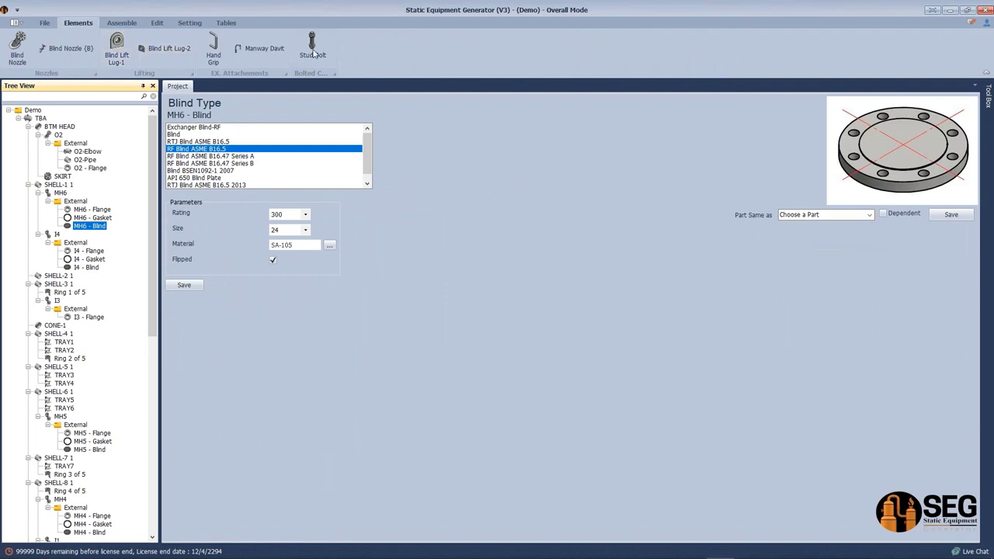
{"action": "left_click", "coordinate": [214, 50]}
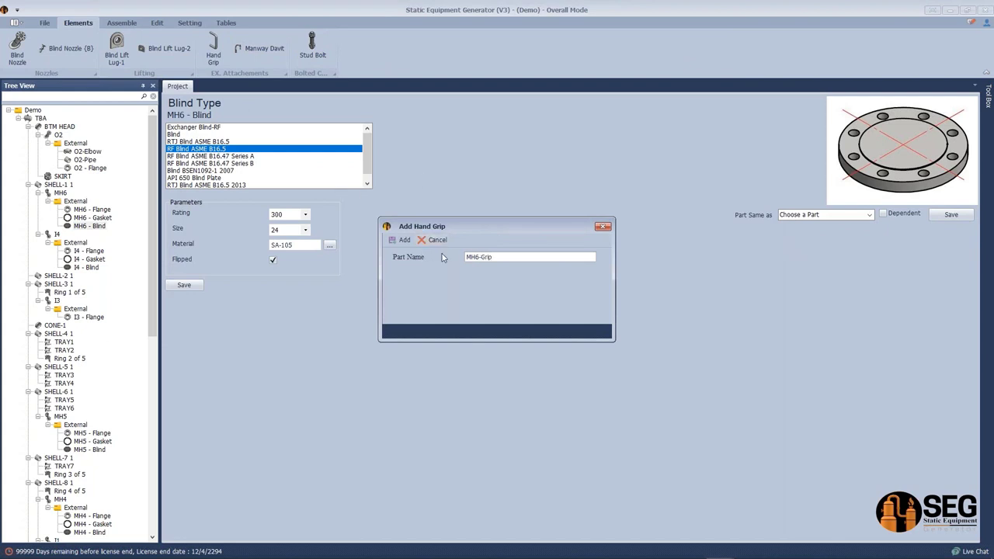
{"action": "left_click", "coordinate": [401, 240]}
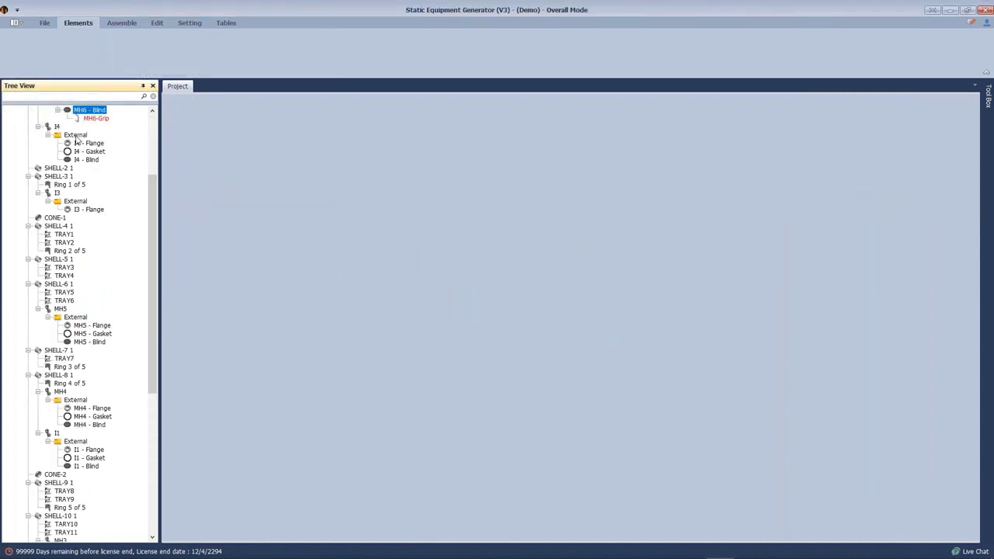
Step: Activate patterning on MH6-Grip with quantity 2 and save it
{"action": "left_click", "coordinate": [94, 118]}
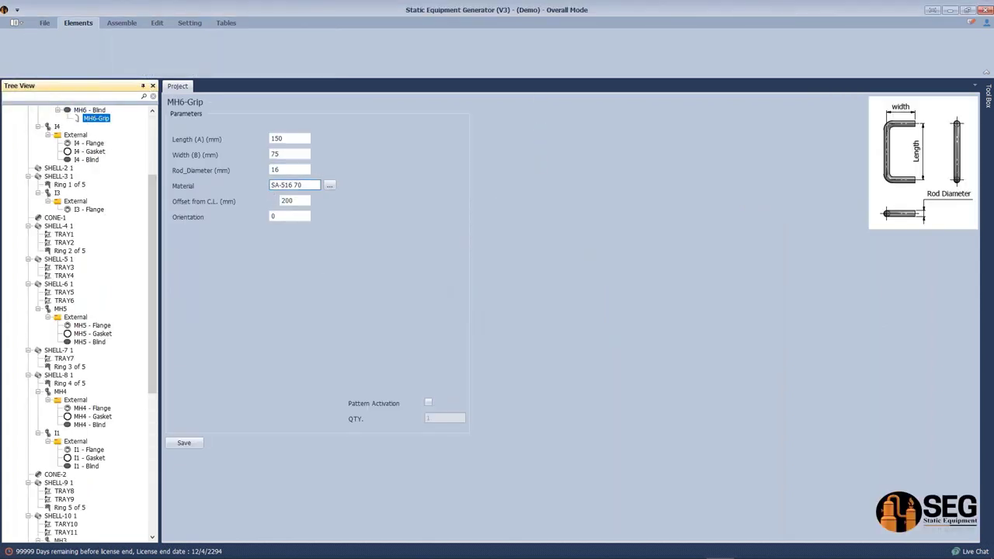
{"action": "left_click", "coordinate": [428, 402]}
{"action": "type", "text": "2"}
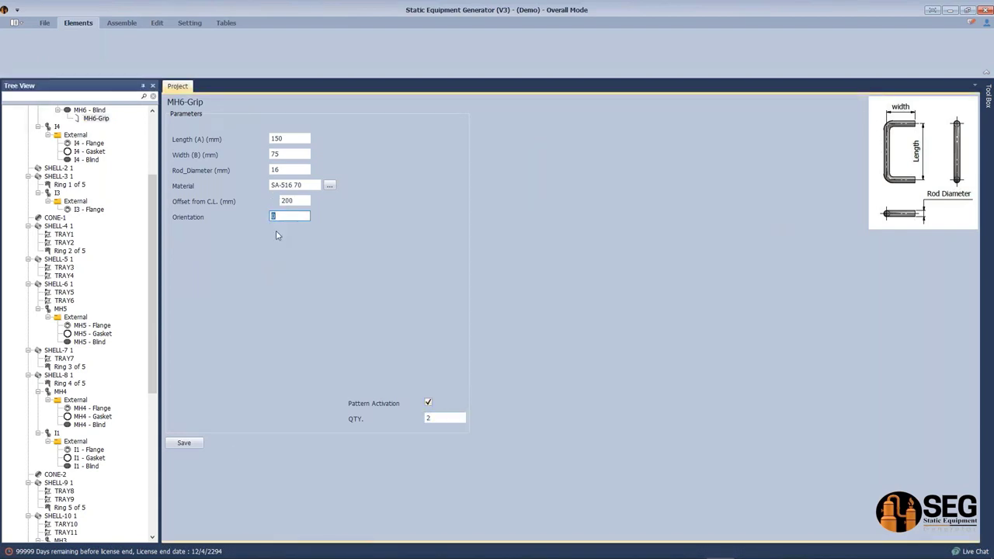
{"action": "left_click", "coordinate": [184, 443]}
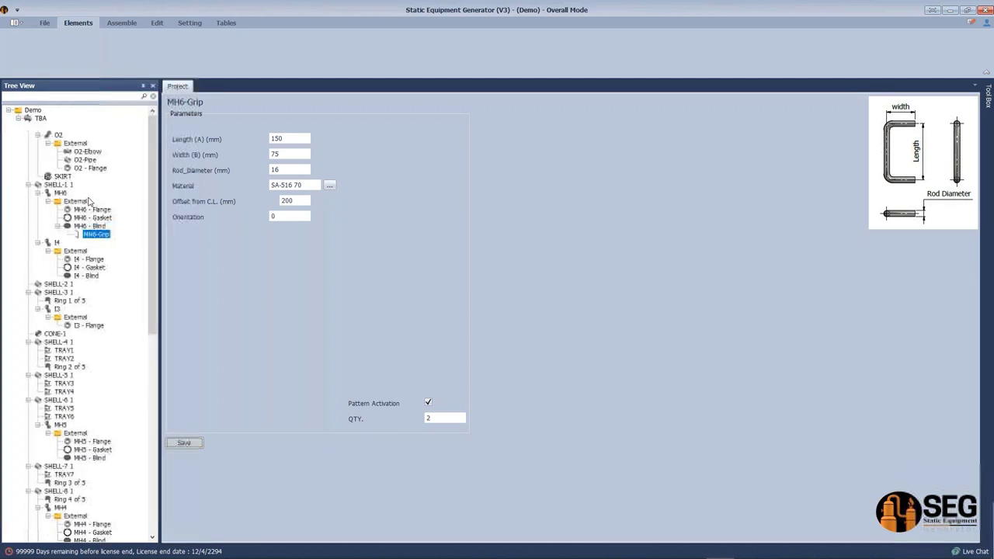
{"action": "left_click", "coordinate": [89, 226]}
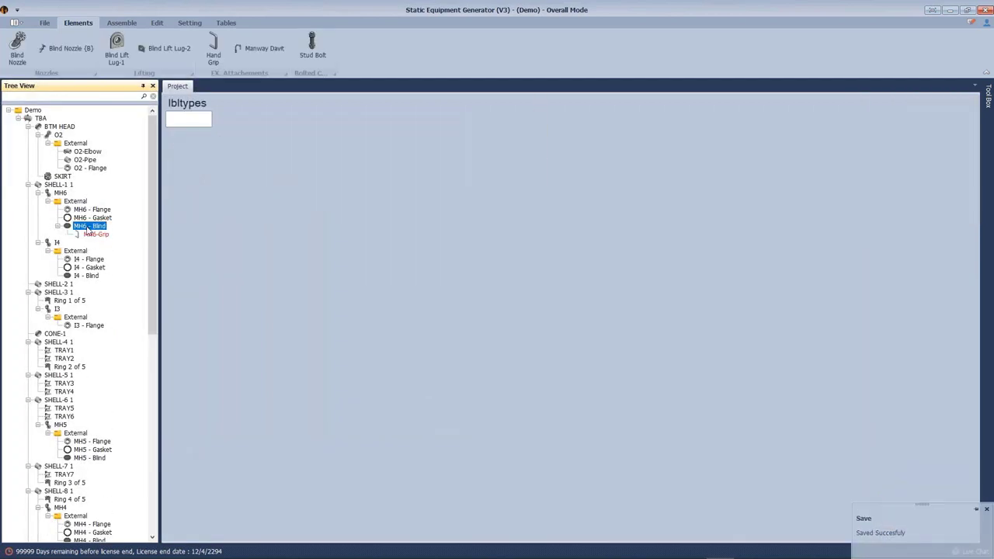
Step: Add MH6-Davit to the MH6 blind as Estimated Davit Type G and save it
{"action": "left_click", "coordinate": [248, 53]}
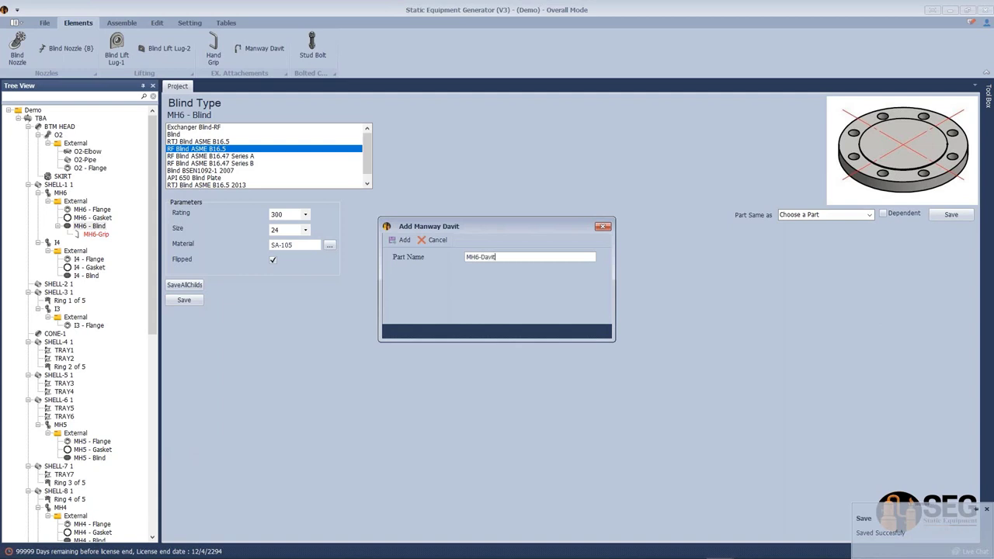
{"action": "key", "text": "Return"}
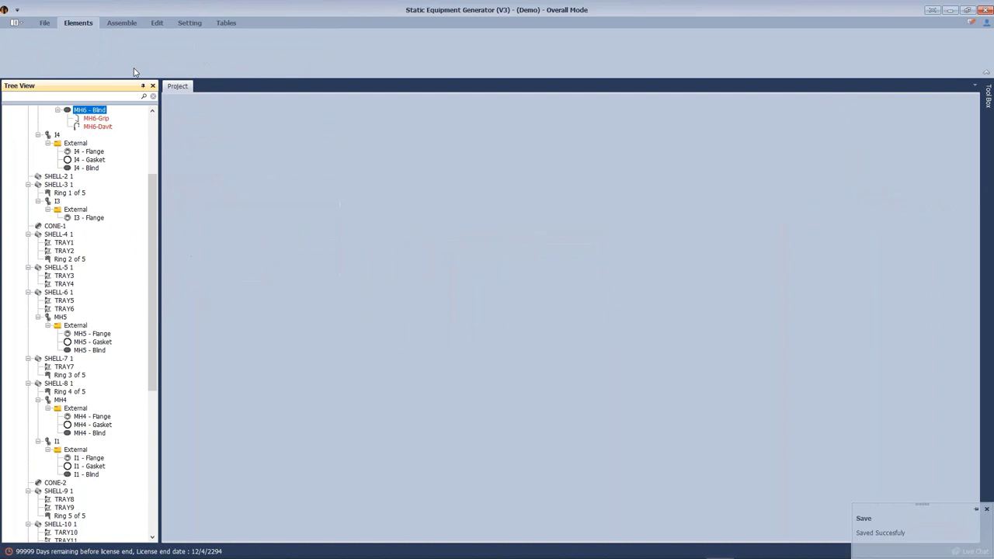
{"action": "left_click", "coordinate": [89, 127]}
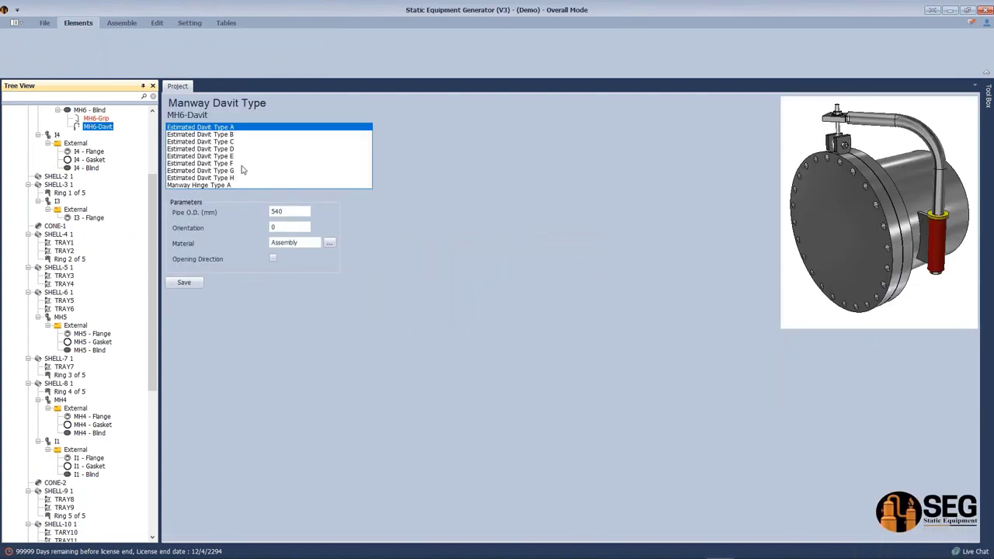
{"action": "left_click", "coordinate": [213, 148]}
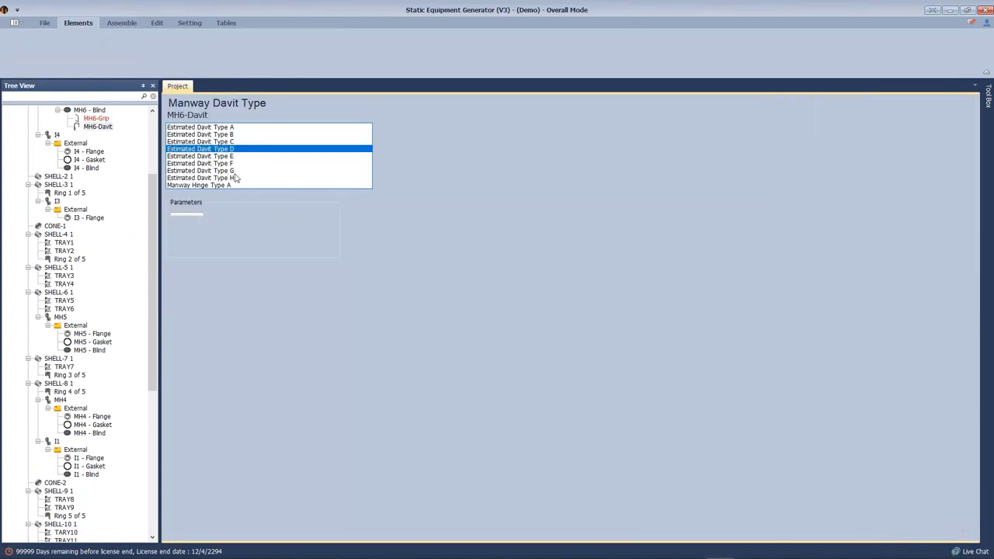
{"action": "left_click", "coordinate": [234, 172]}
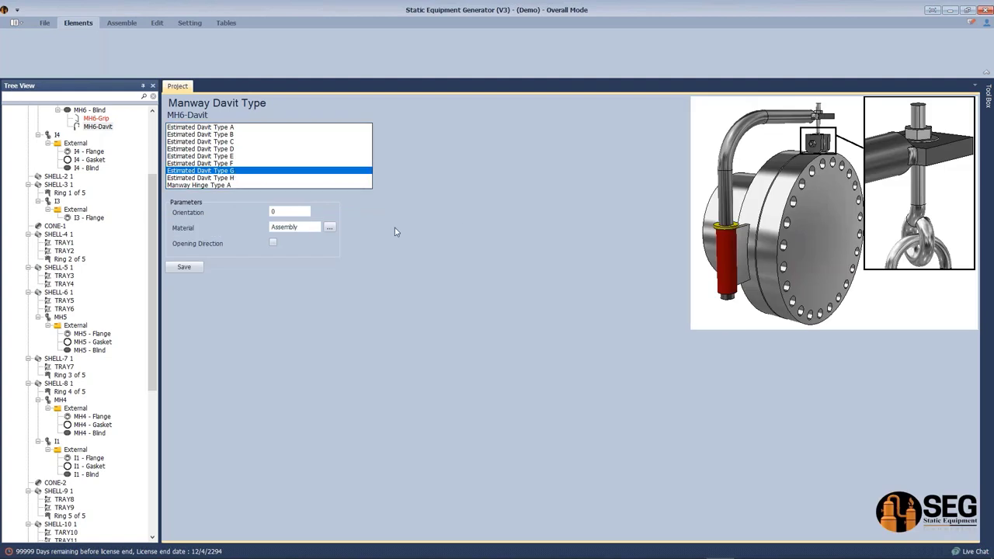
{"action": "left_click", "coordinate": [274, 212]}
{"action": "left_click", "coordinate": [200, 267]}
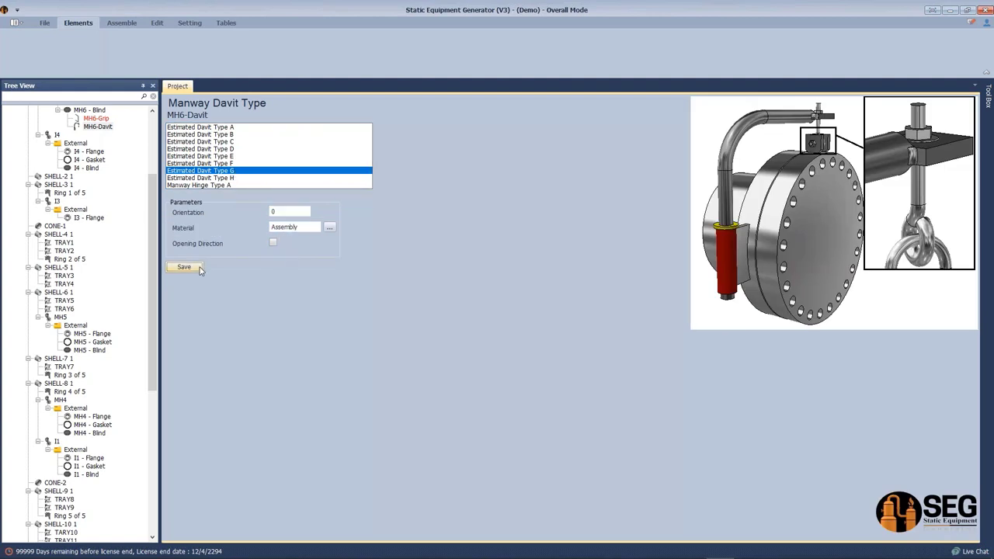
{"action": "left_click", "coordinate": [93, 169]}
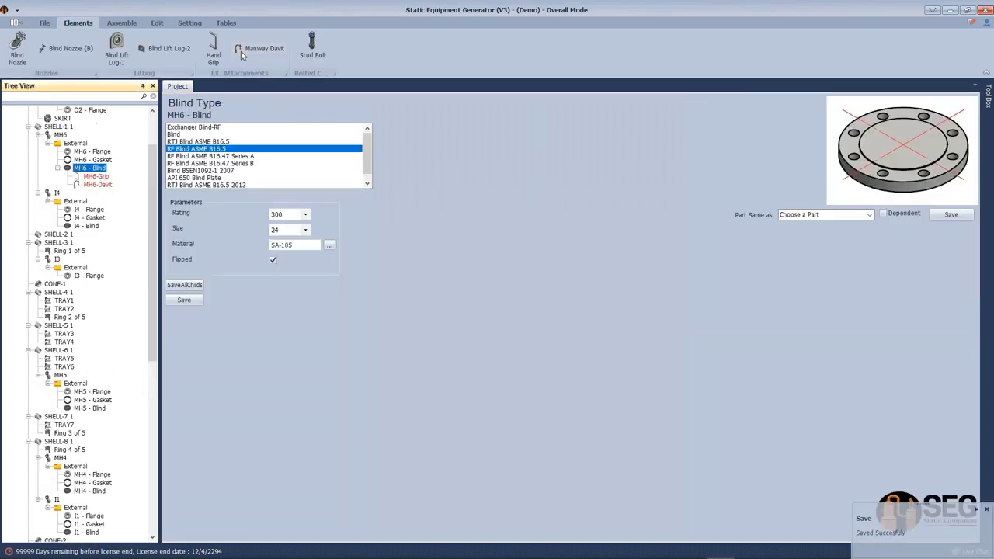
Step: Create the MH6-Stud stud bolt on the MH6 blind using UNC nuts
{"action": "left_click", "coordinate": [312, 46]}
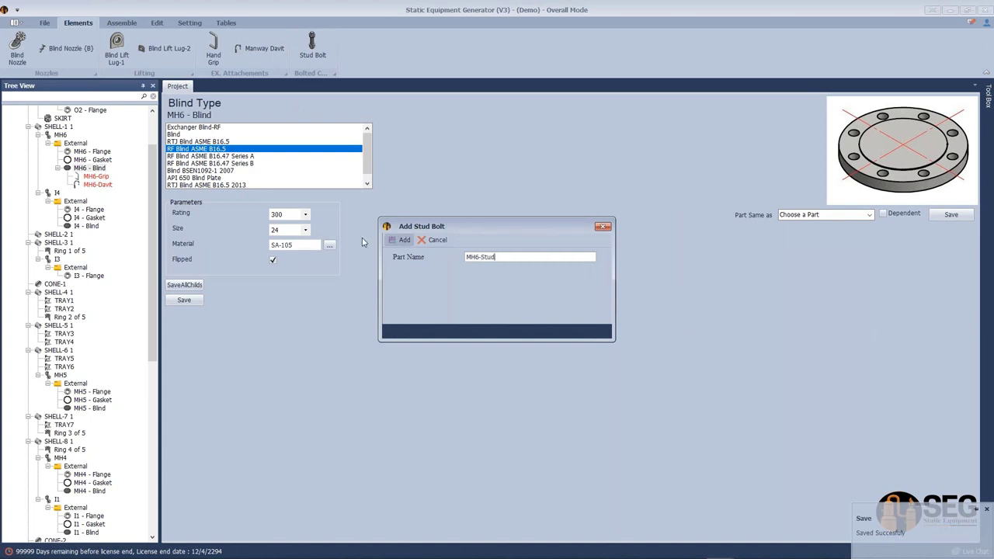
{"action": "left_click", "coordinate": [401, 239]}
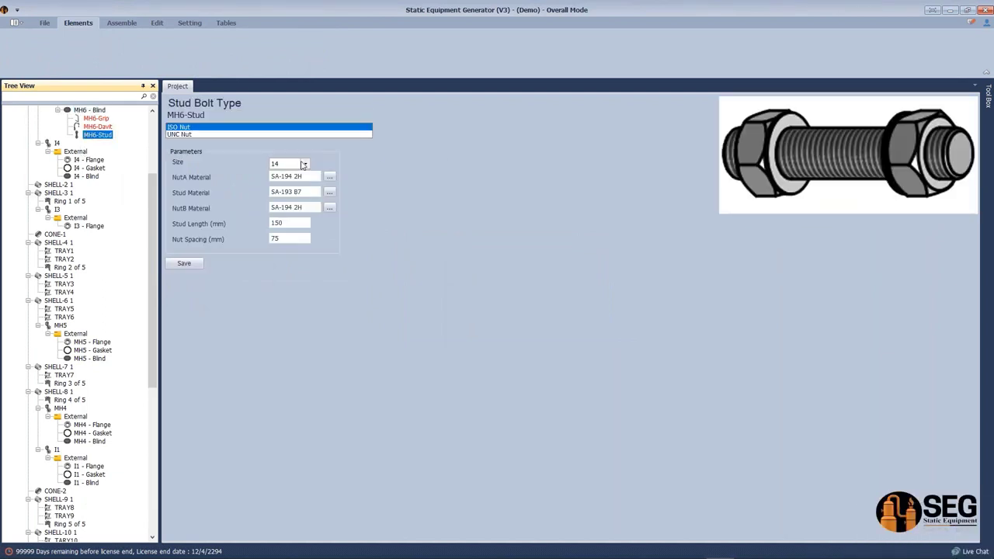
{"action": "left_click", "coordinate": [304, 164]}
{"action": "left_click", "coordinate": [213, 135]}
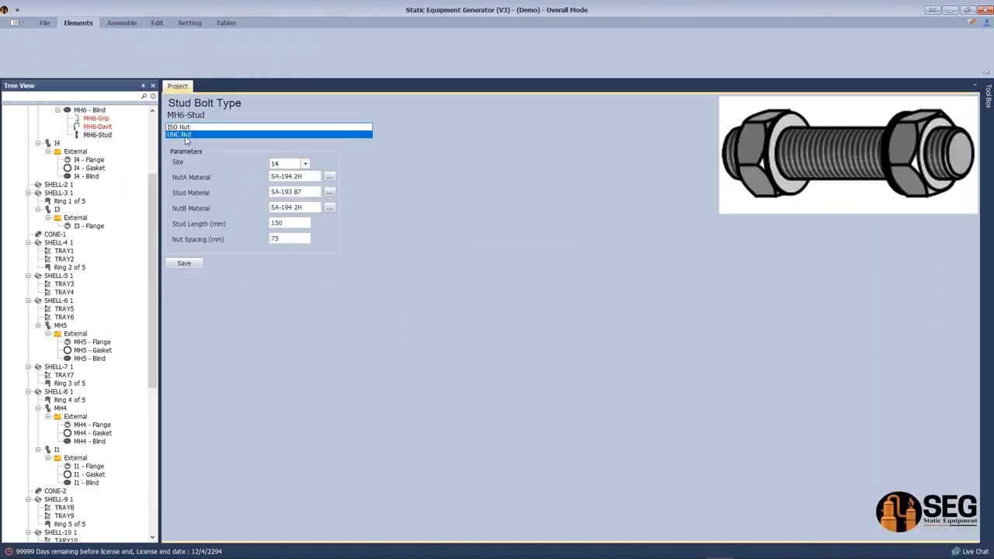
Step: Set stud size 1 1/4, length 220 mm and nut spacing 145.1 mm, then save
{"action": "left_click", "coordinate": [306, 165]}
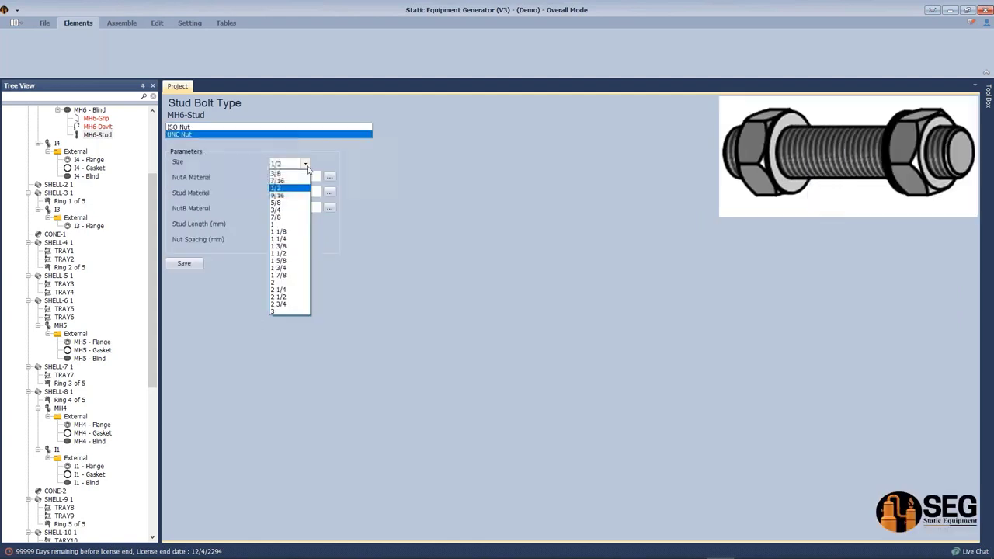
{"action": "left_click", "coordinate": [283, 239]}
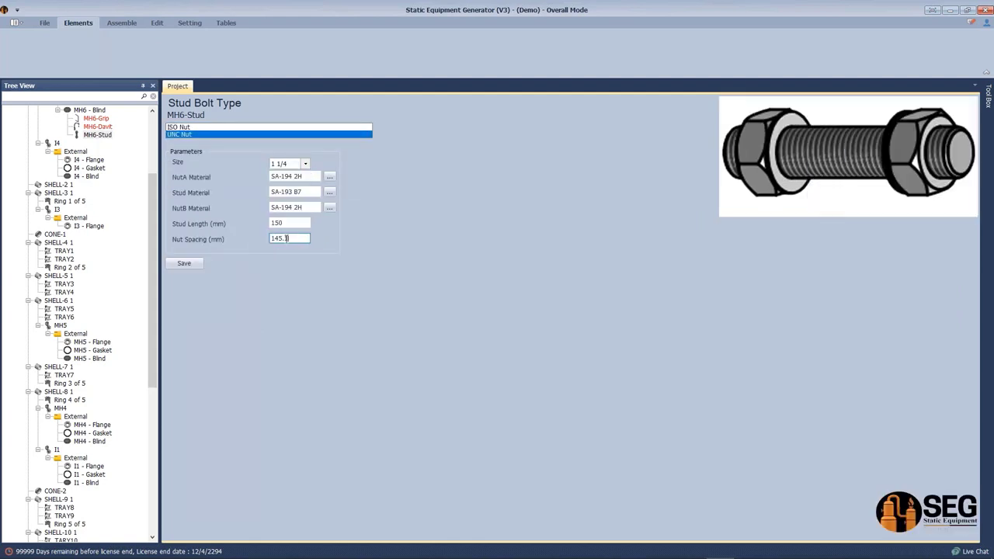
{"action": "left_click", "coordinate": [303, 223]}
{"action": "left_click", "coordinate": [306, 238]}
{"action": "left_click", "coordinate": [184, 264]}
{"action": "left_click", "coordinate": [123, 23]}
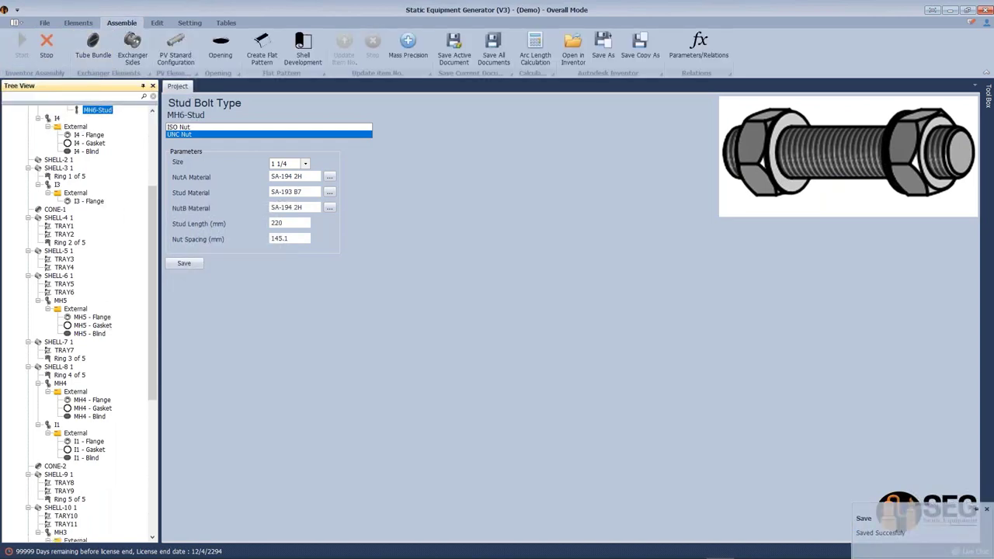
Step: Review the generated MH6-Davit.iam in Inventor, then bring up the Lifting Lugs and Trunnions deck
{"action": "left_click", "coordinate": [693, 549]}
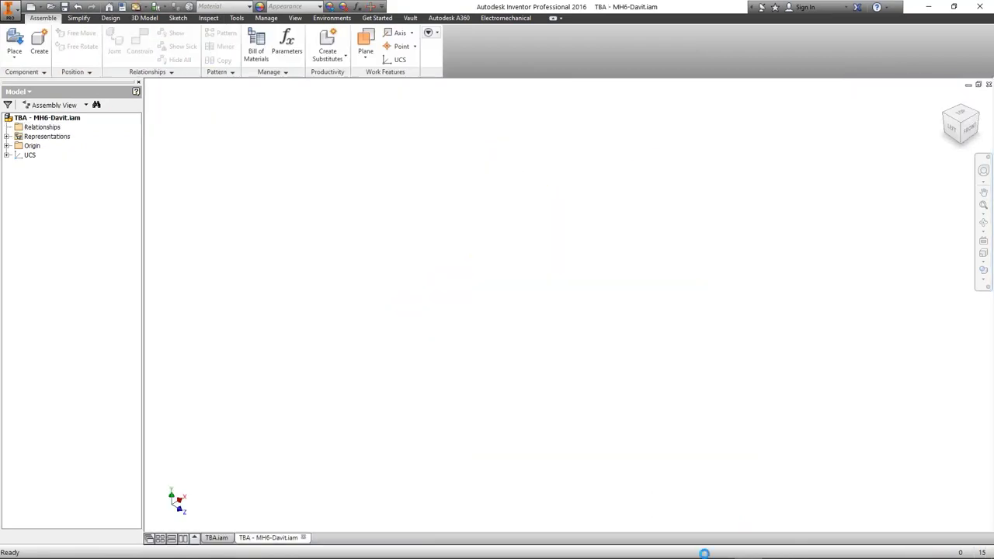
{"action": "mouse_move", "coordinate": [683, 553]}
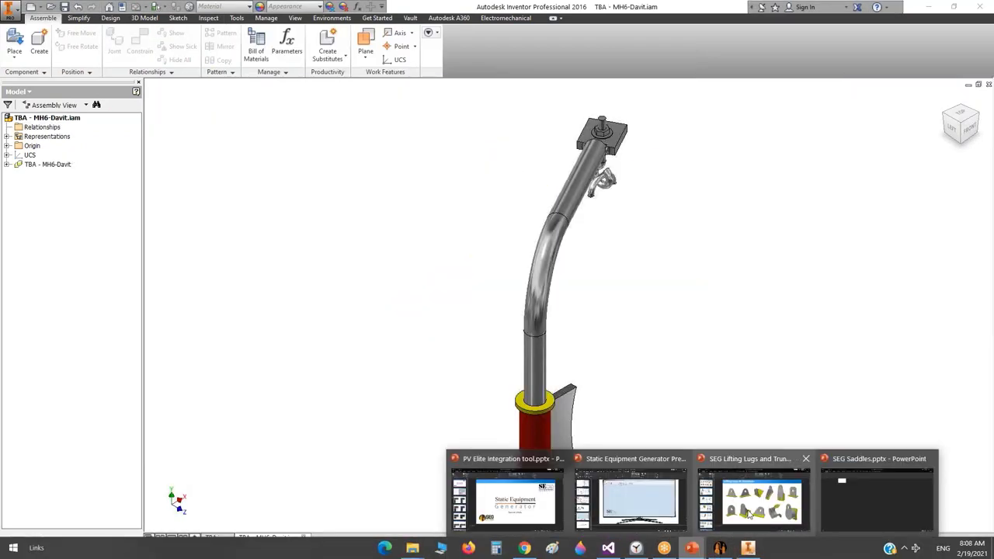
{"action": "left_click", "coordinate": [753, 503]}
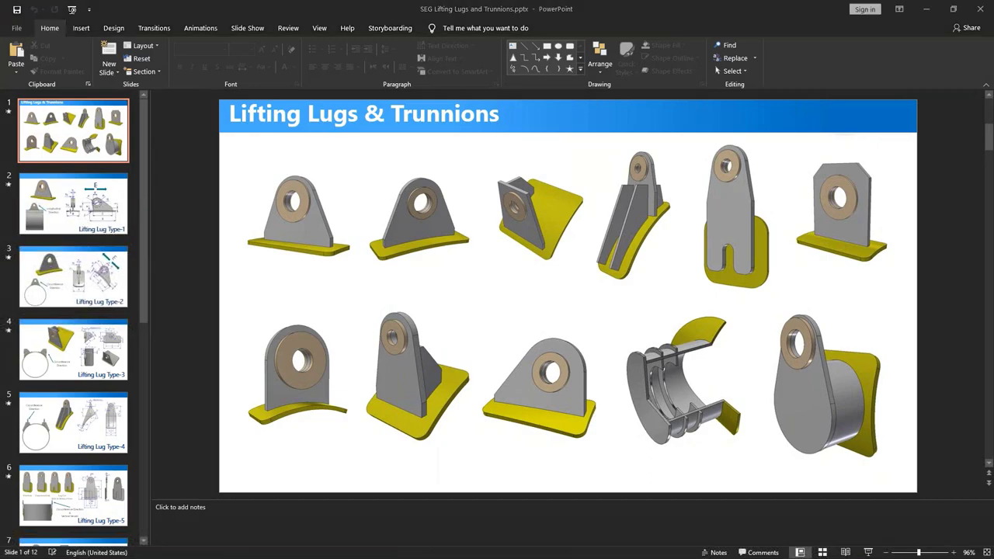
Step: Run the Lifting Lugs and Trunnions slide show and advance to Lifting Lug Type-5
{"action": "key", "text": "F5"}
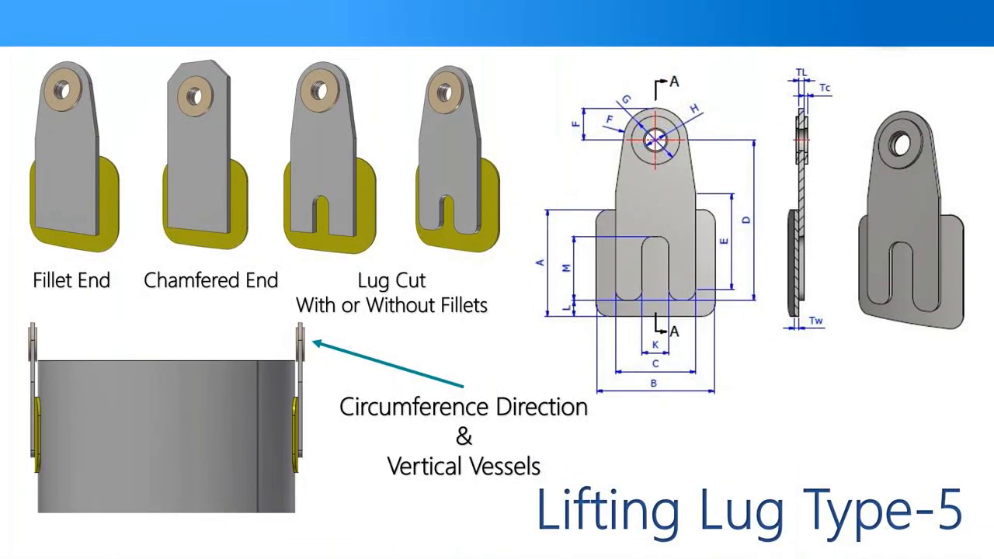
Step: Turn on the laser pointer and advance to the Lifting Lug Type-6 slide
{"action": "left_click", "coordinate": [53, 547]}
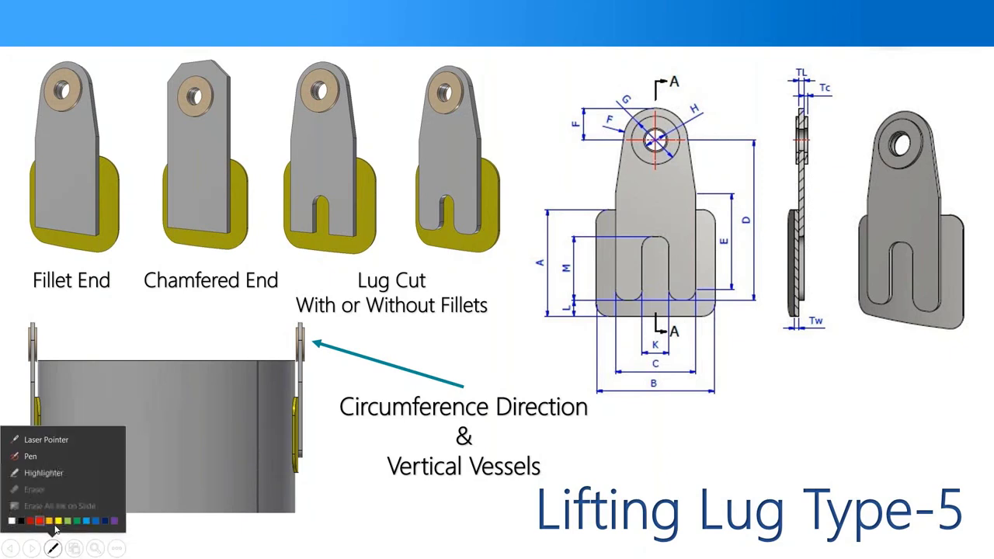
{"action": "left_click", "coordinate": [38, 441]}
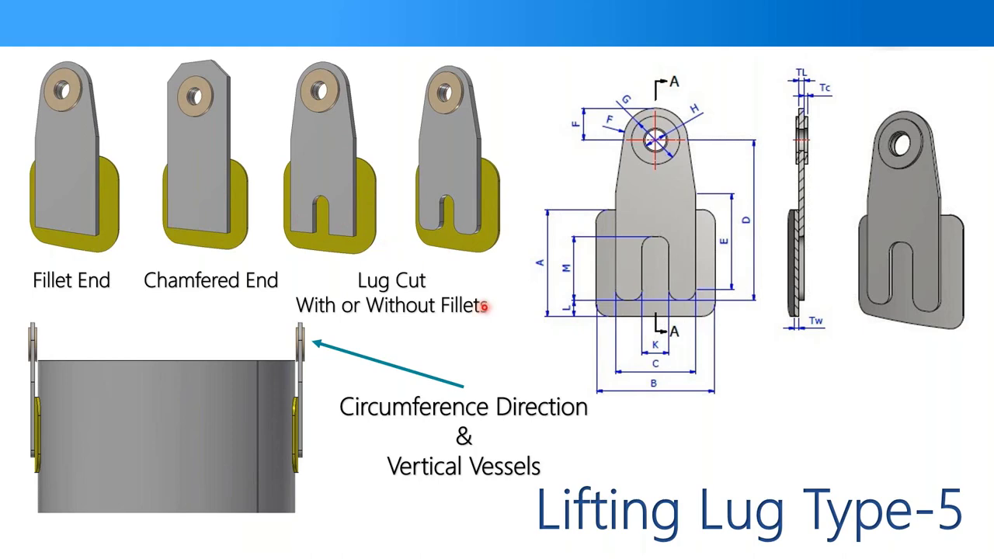
{"action": "key", "text": "Right"}
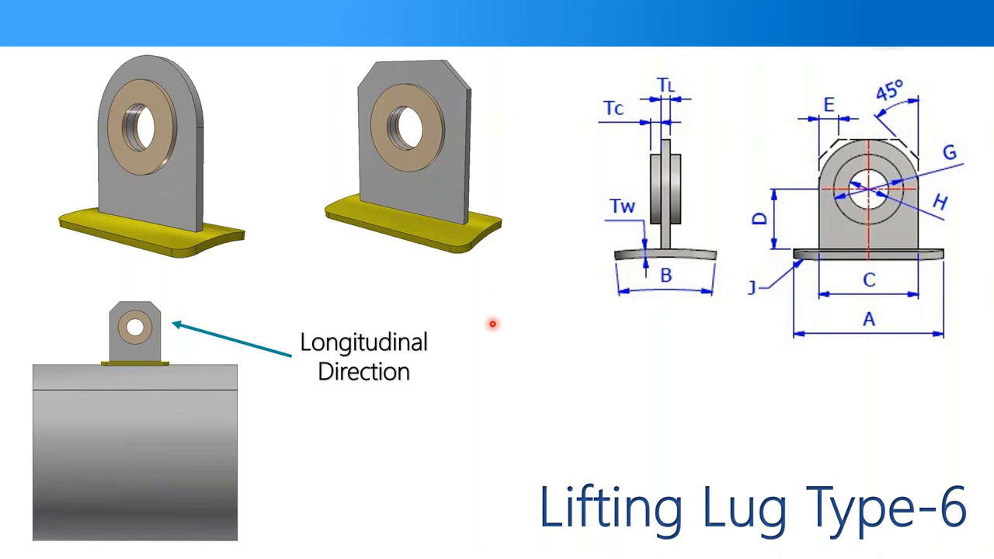
Step: Step through Lifting Lug Types 7–9 and Trunnion Types 1–2 to the end of the show
{"action": "key", "text": "Right"}
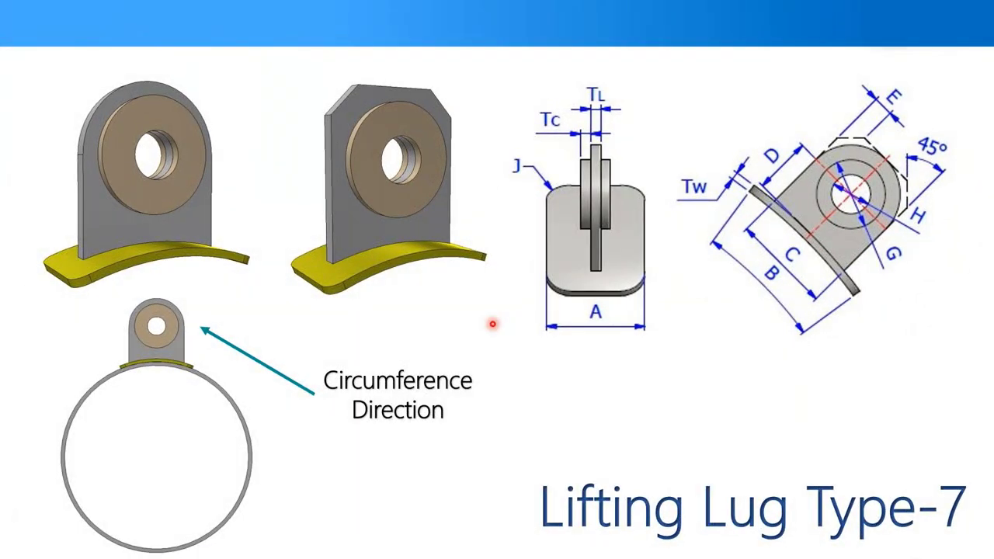
{"action": "key", "text": "Right"}
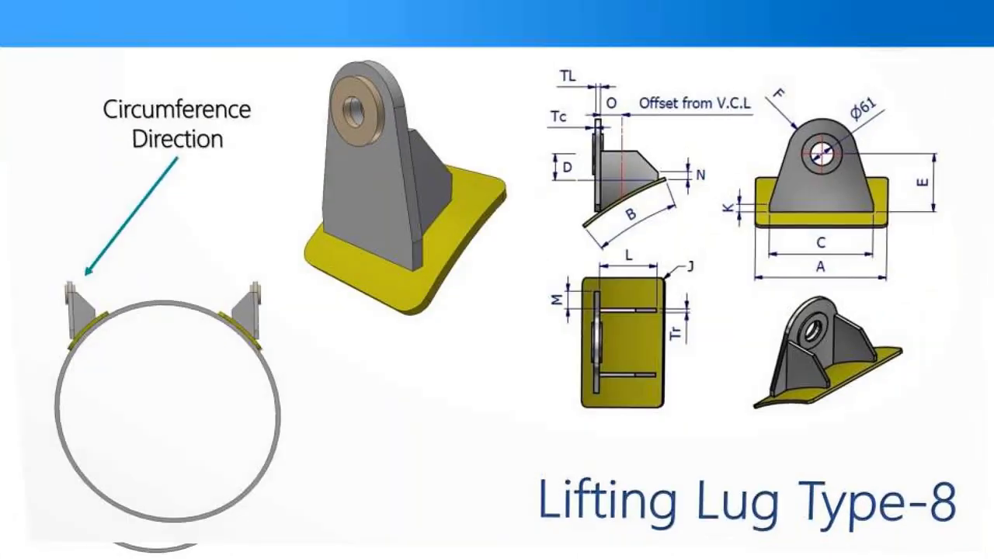
{"action": "key", "text": "Right"}
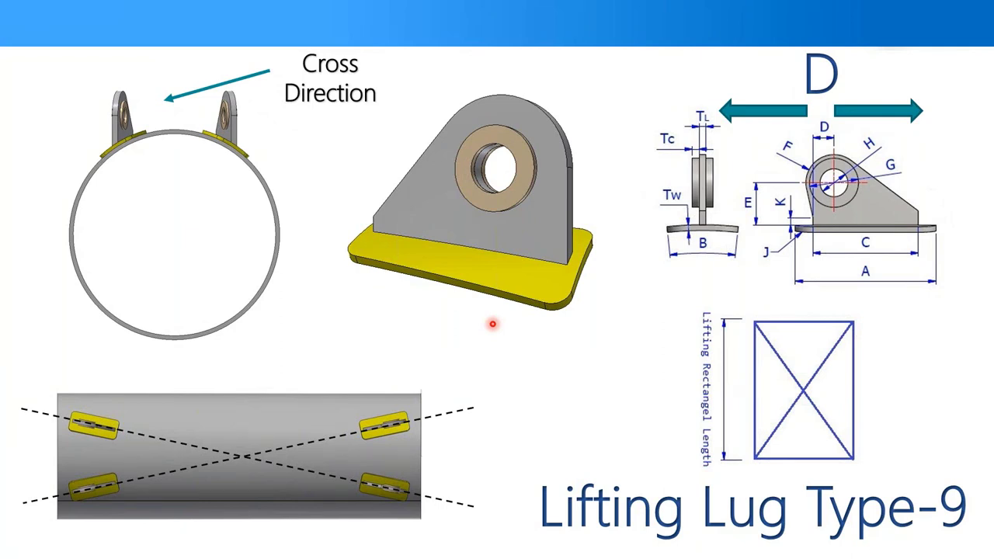
{"action": "key", "text": "Right"}
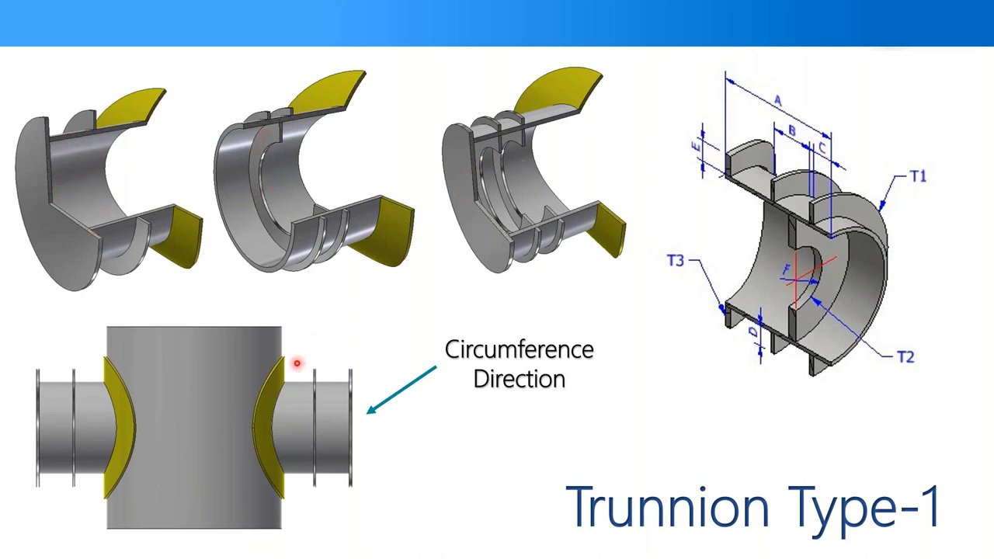
{"action": "left_click", "coordinate": [622, 329]}
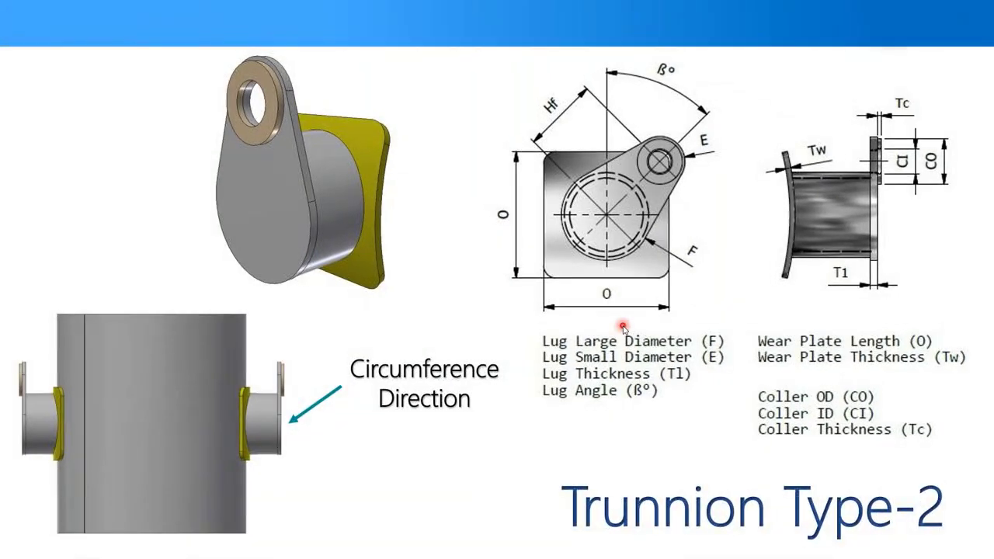
{"action": "left_click", "coordinate": [623, 327]}
Step: Exit the slide show, orbit the whole TBA column in Inventor, then return to SEG
{"action": "left_click", "coordinate": [623, 327]}
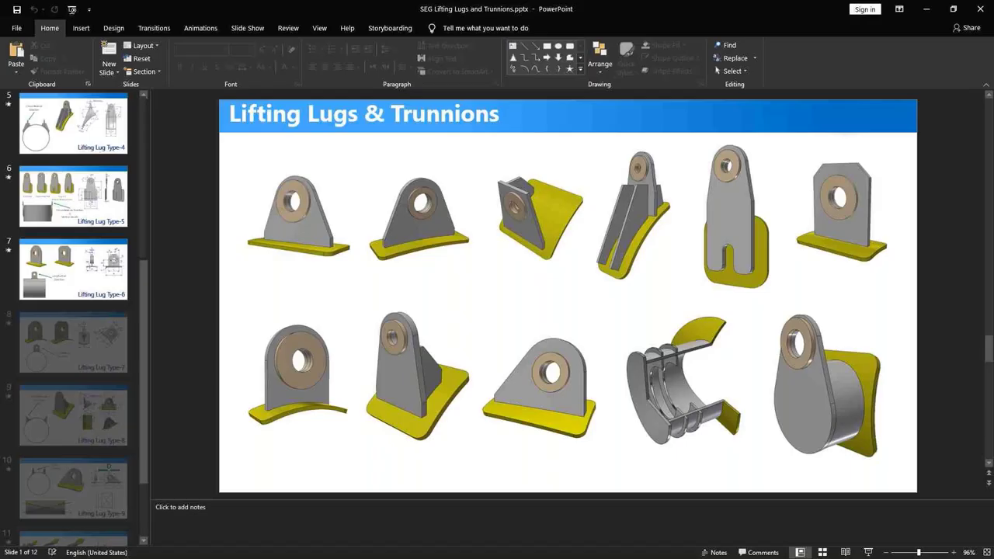
{"action": "left_click", "coordinate": [747, 548]}
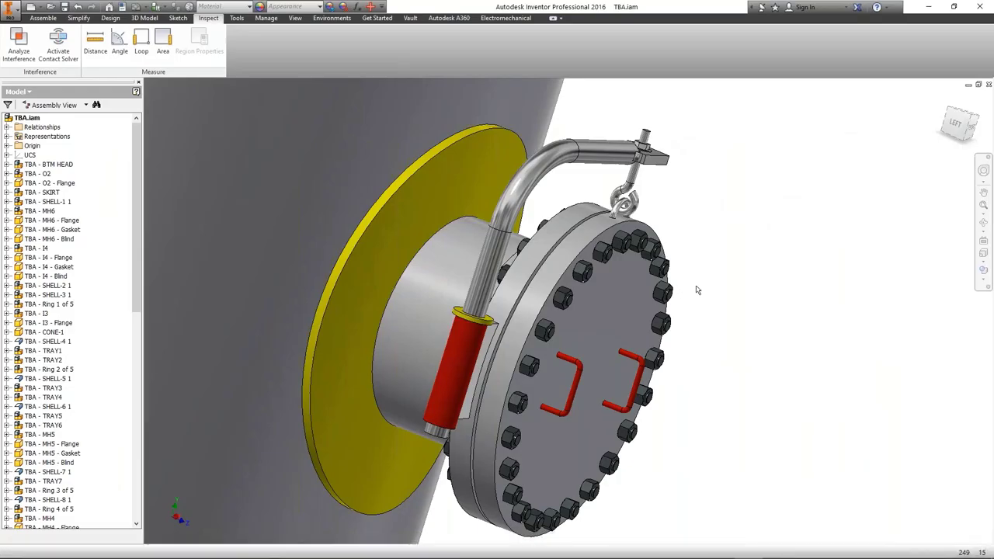
{"action": "scroll", "coordinate": [694, 288], "scroll_direction": "down", "scroll_amount": 6}
{"action": "left_click_drag", "start_coordinate": [684, 326], "coordinate": [633, 226]}
{"action": "scroll", "coordinate": [606, 295], "scroll_direction": "down", "scroll_amount": 3}
{"action": "right_click", "coordinate": [633, 226]}
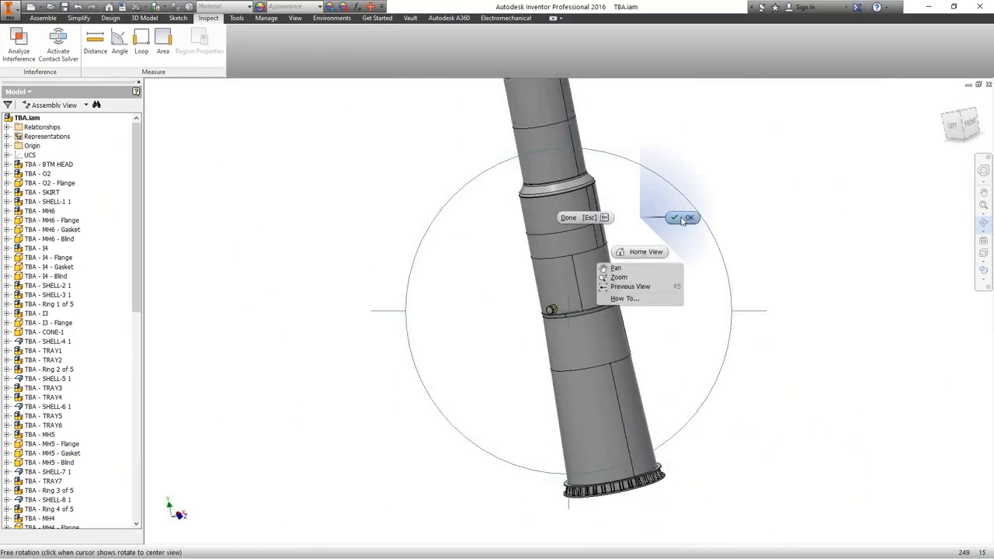
{"action": "left_click", "coordinate": [666, 215]}
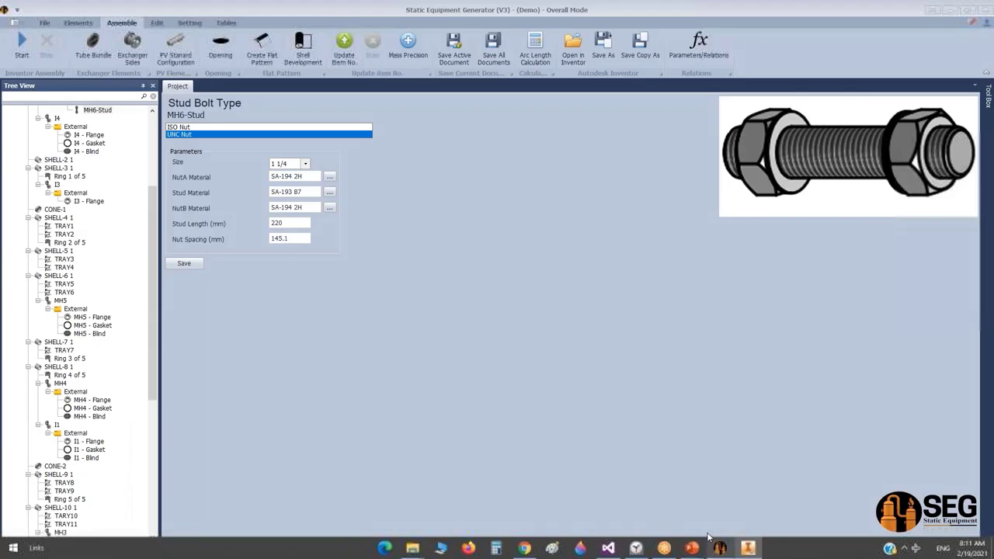
{"action": "left_click", "coordinate": [720, 555]}
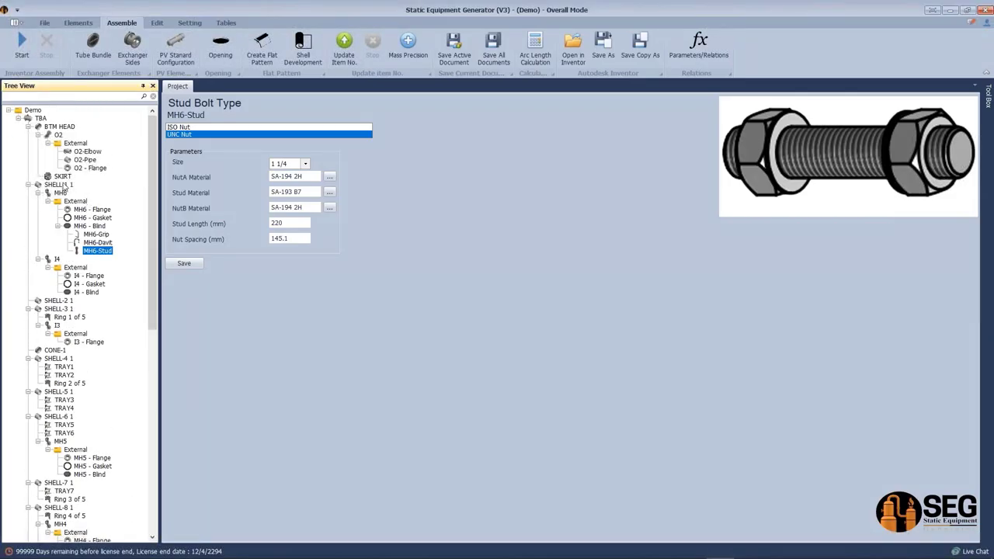
Step: Add a vertical platform named PL-1 to shell SHELL-1 1
{"action": "left_click", "coordinate": [58, 184]}
{"action": "left_click", "coordinate": [77, 23]}
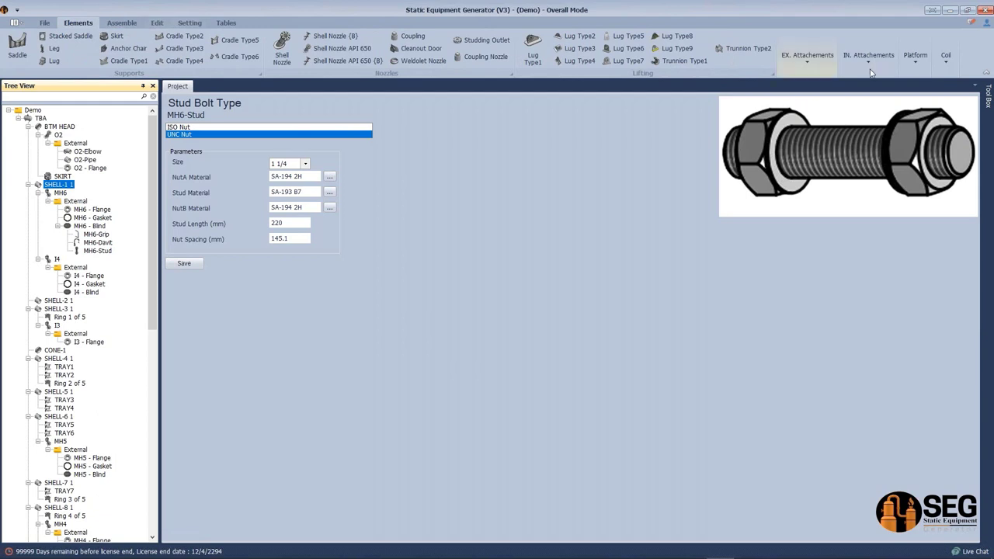
{"action": "left_click", "coordinate": [915, 60]}
{"action": "left_click", "coordinate": [883, 103]}
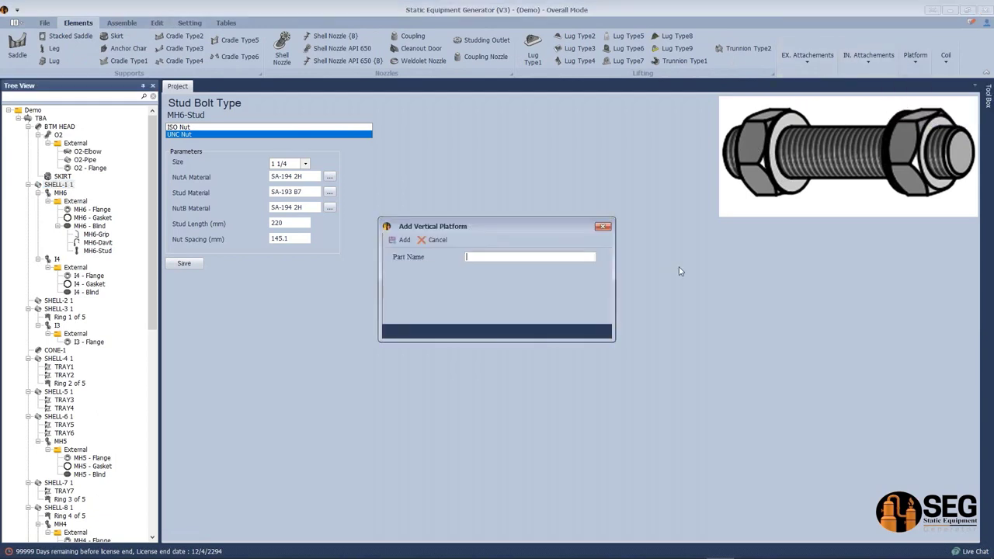
{"action": "type", "text": "PL-1"}
{"action": "key", "text": "Return"}
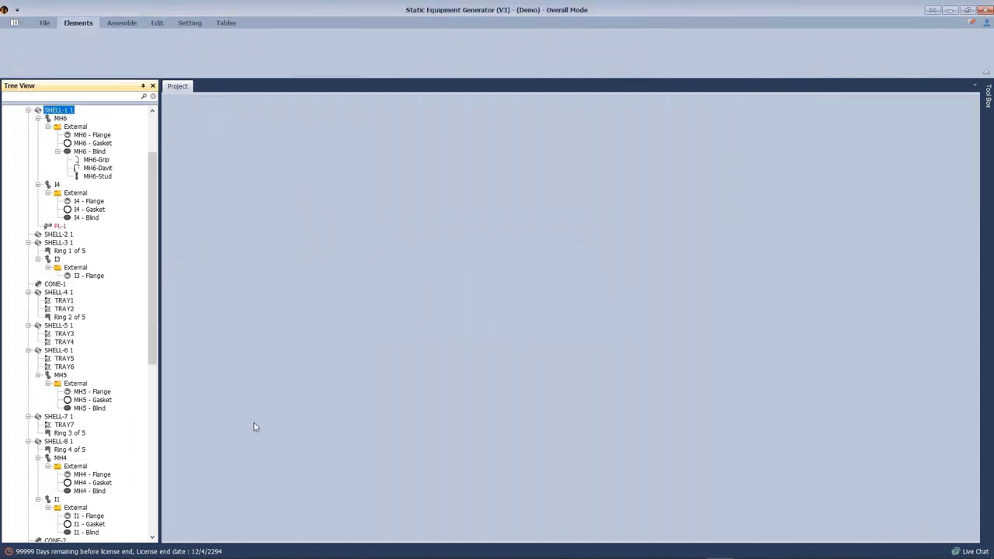
Step: Set PL-1's width to 1500 mm, start angle to 45° and location to 3000 mm
{"action": "left_click", "coordinate": [57, 227]}
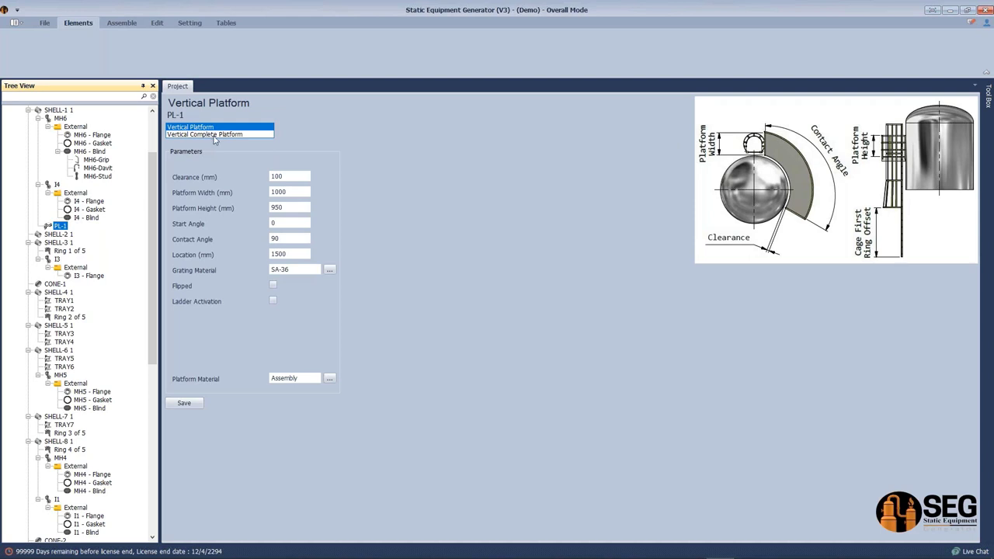
{"action": "left_click", "coordinate": [289, 178]}
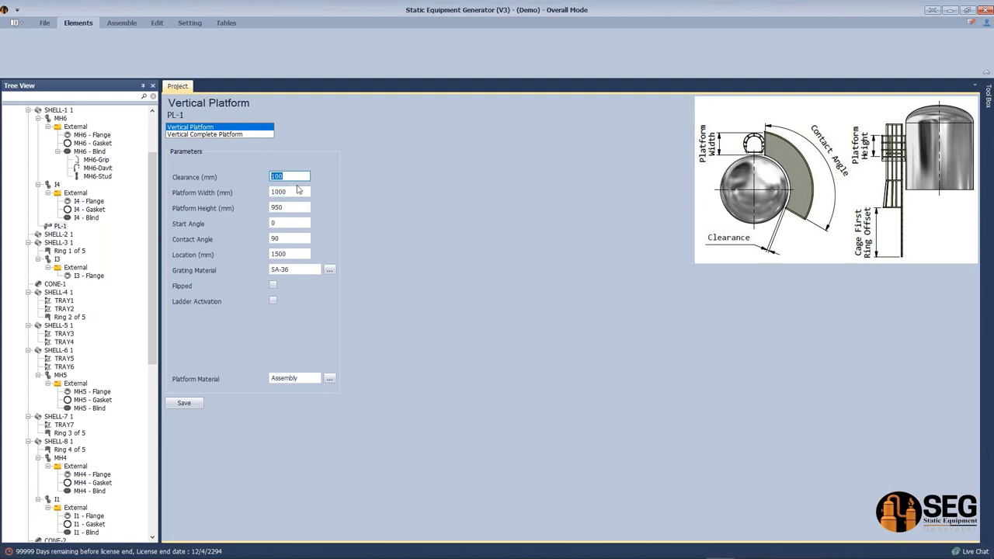
{"action": "key", "text": "Tab"}
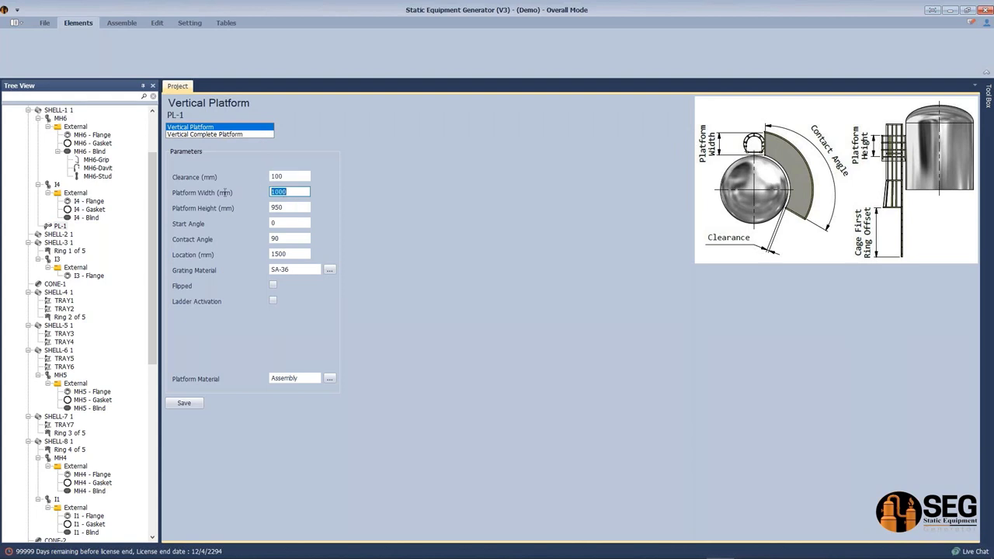
{"action": "type", "text": "1500"}
{"action": "key", "text": "Tab"}
{"action": "key", "text": "Tab"}
{"action": "type", "text": "45"}
{"action": "key", "text": "Tab"}
{"action": "left_click", "coordinate": [272, 254]}
{"action": "left_click_drag", "start_coordinate": [303, 259], "coordinate": [191, 255]}
{"action": "type", "text": "3"}
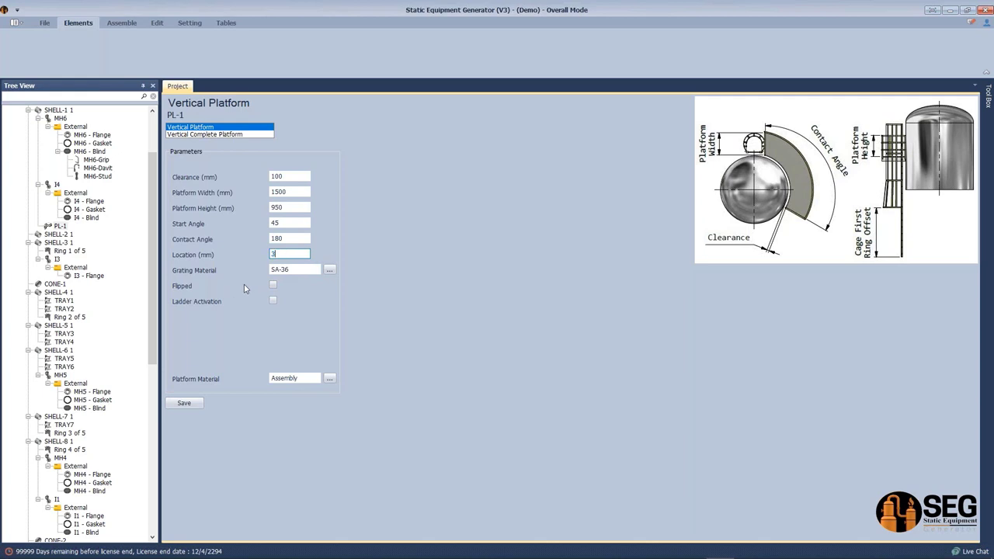
{"action": "type", "text": "000"}
Step: Give PL-1 a caged ladder 7000 mm long, save, and view it in Inventor
{"action": "left_click", "coordinate": [272, 300]}
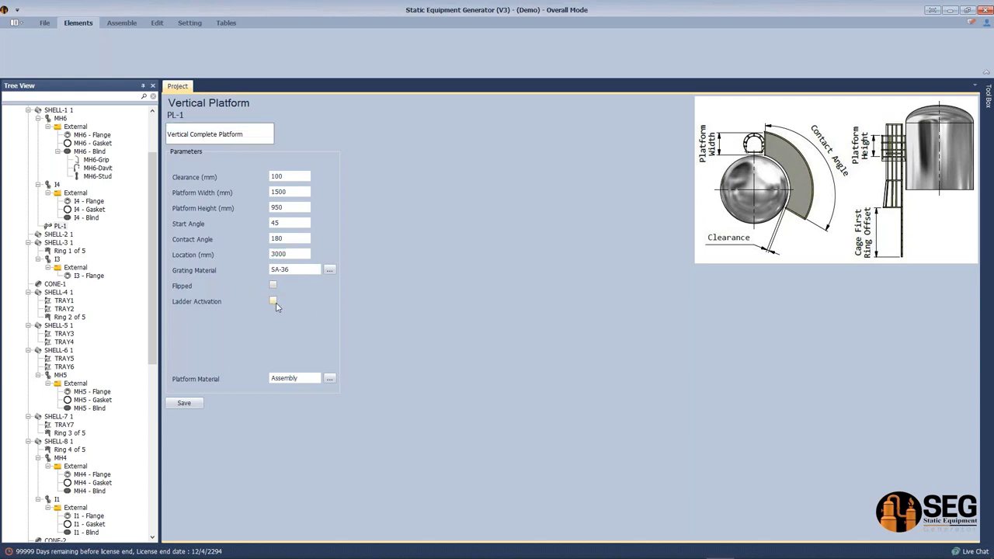
{"action": "left_click", "coordinate": [272, 333]}
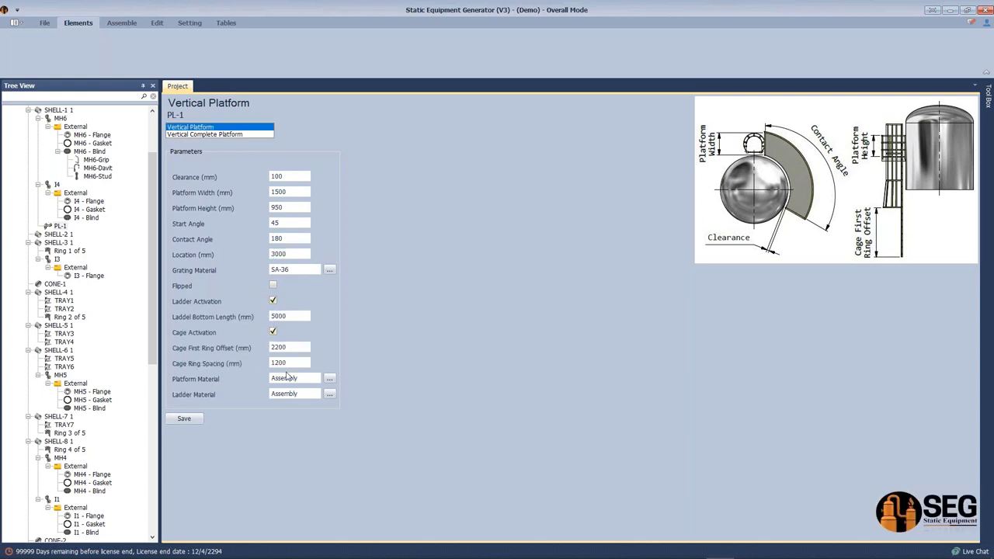
{"action": "left_click_drag", "start_coordinate": [304, 317], "coordinate": [228, 317]}
{"action": "type", "text": "70"}
{"action": "left_click", "coordinate": [191, 420]}
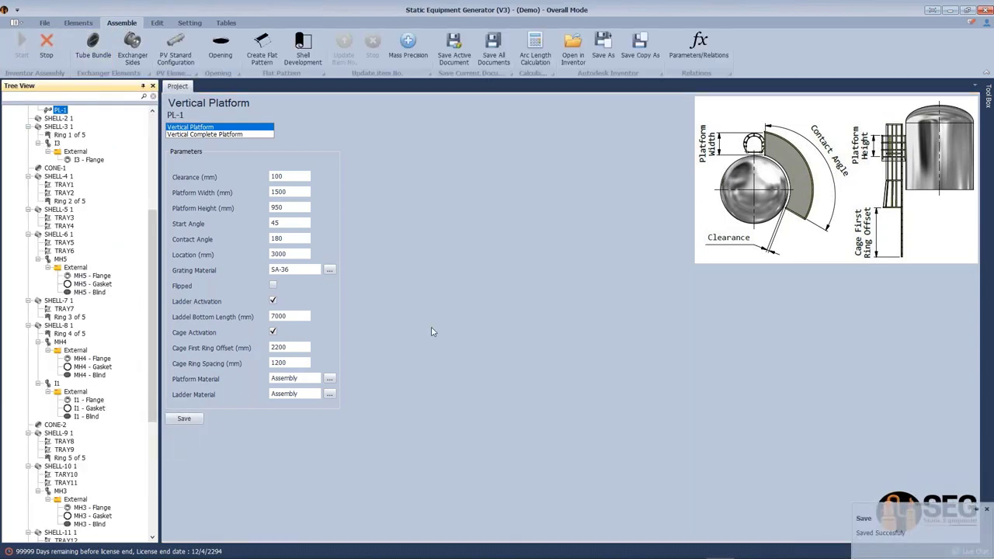
{"action": "mouse_move", "coordinate": [666, 548]}
{"action": "left_click", "coordinate": [748, 548]}
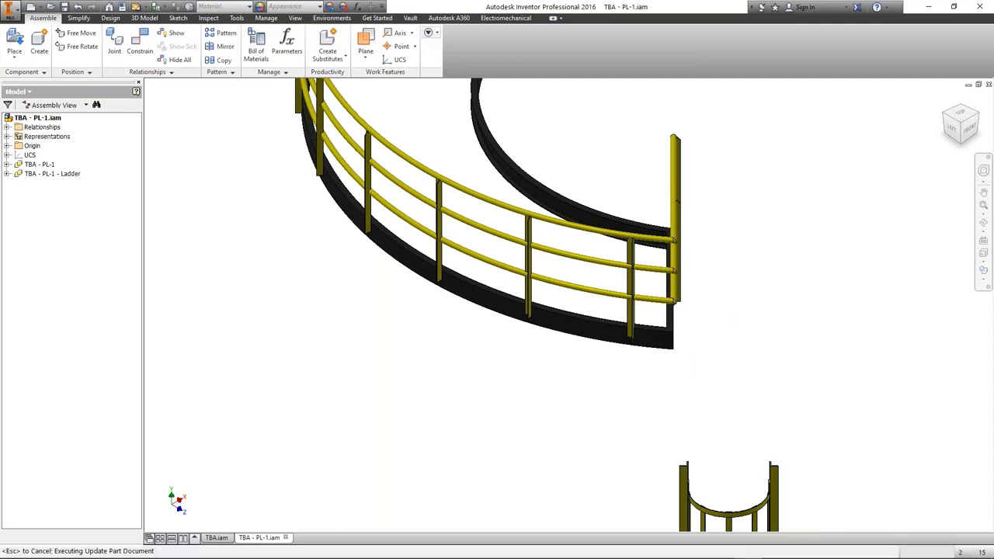
Step: Fit and orbit the view to inspect PL-1's caged ladder on the tower, then return to SEG
{"action": "key", "text": "Home"}
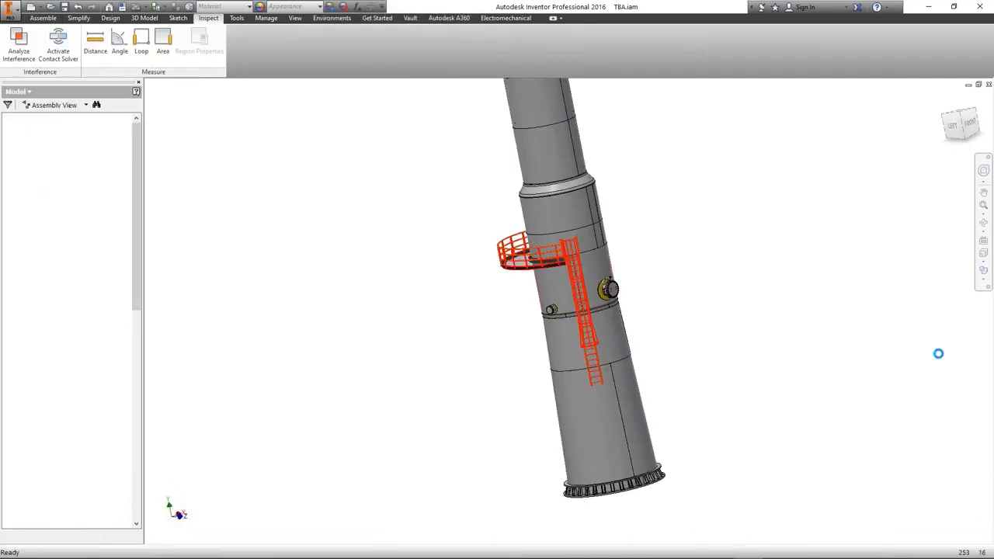
{"action": "left_click", "coordinate": [983, 223]}
{"action": "left_click_drag", "start_coordinate": [588, 323], "coordinate": [700, 404]}
{"action": "scroll", "coordinate": [576, 297], "scroll_direction": "up", "scroll_amount": 3}
{"action": "key", "text": "Escape"}
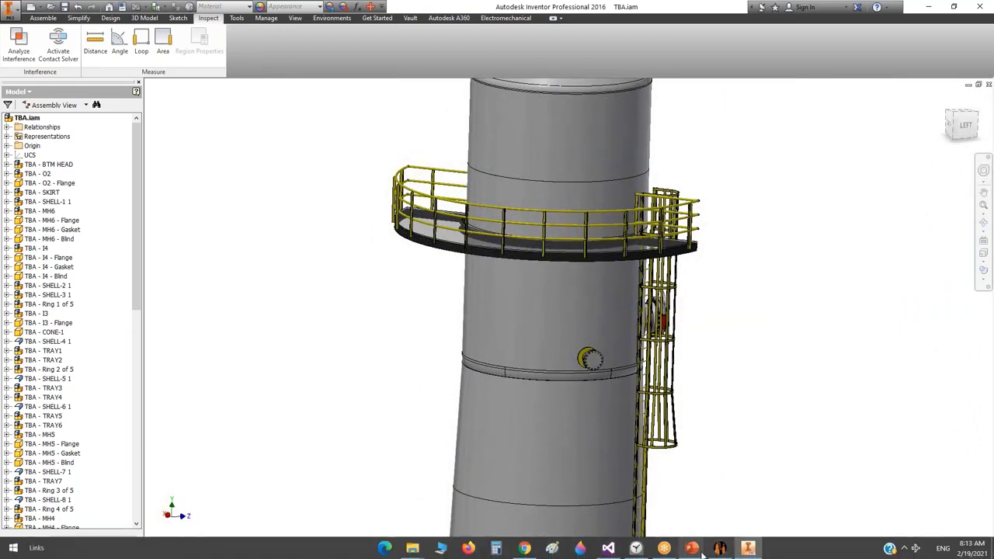
{"action": "left_click", "coordinate": [723, 553]}
{"action": "scroll", "coordinate": [63, 233], "scroll_direction": "up", "scroll_amount": 8}
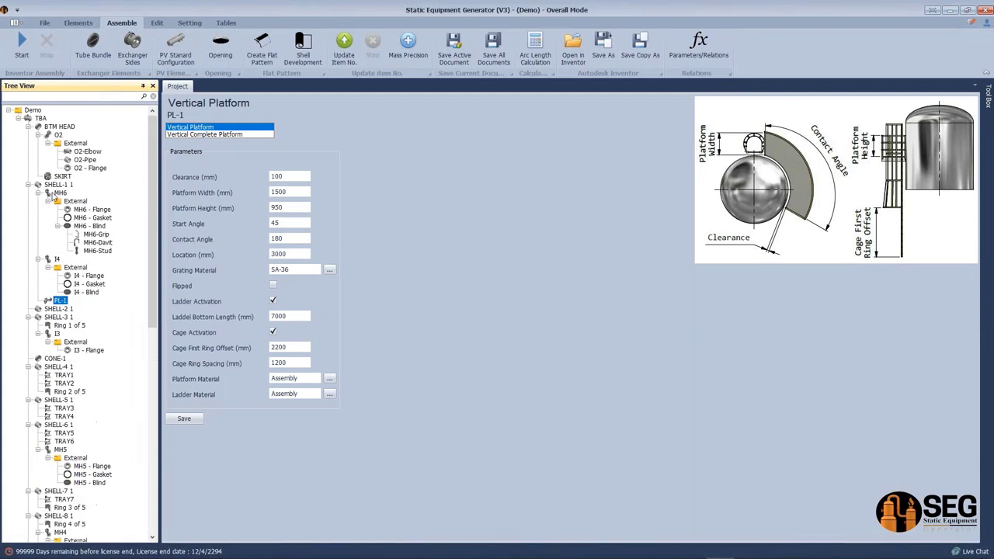
Step: Add a ladder clip named Clip-1 to shell SHELL-1 1
{"action": "left_click", "coordinate": [59, 184]}
{"action": "left_click", "coordinate": [78, 23]}
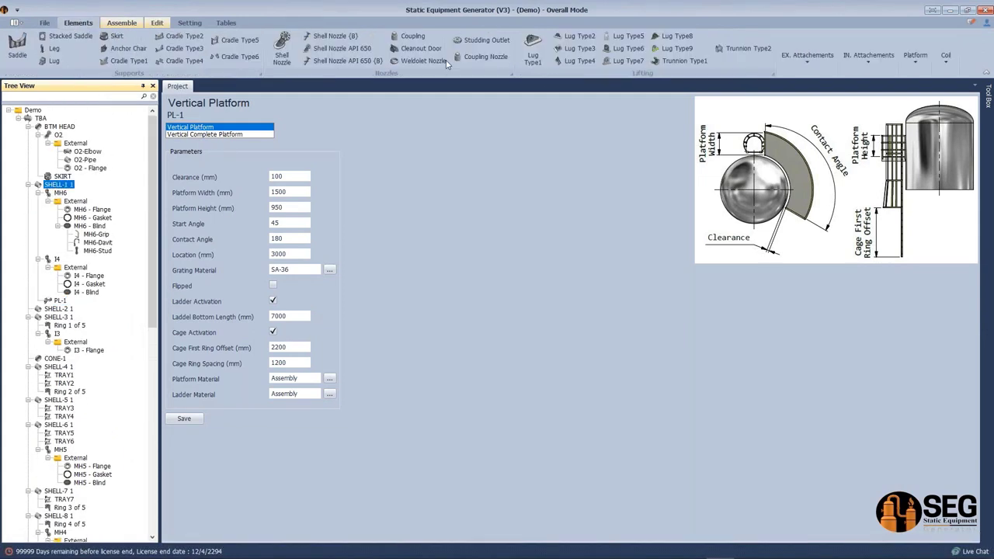
{"action": "left_click", "coordinate": [867, 70]}
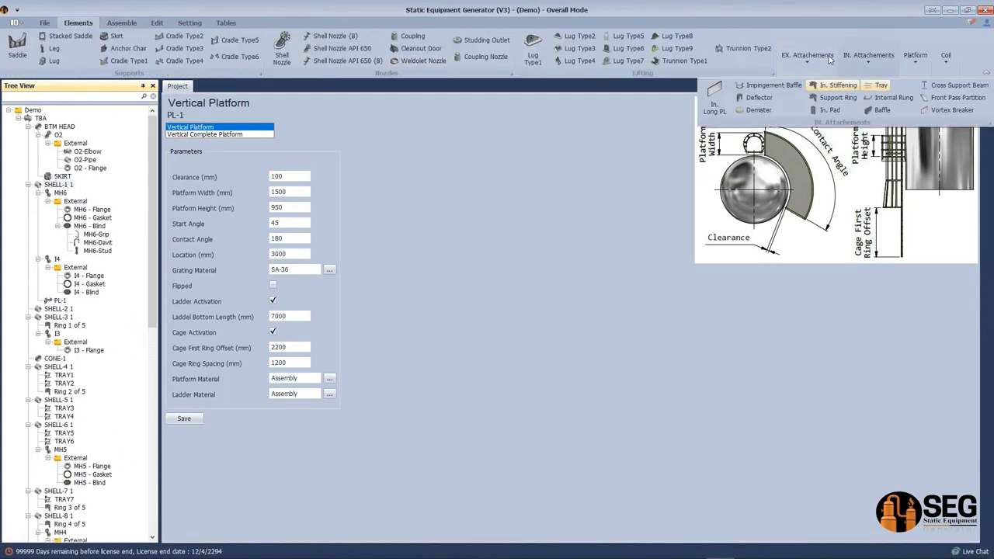
{"action": "left_click", "coordinate": [808, 69]}
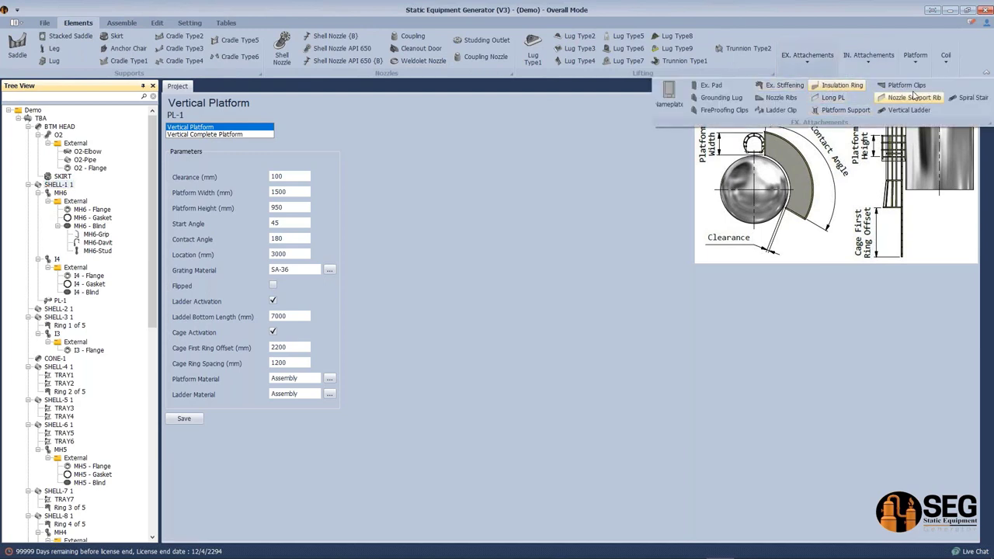
{"action": "left_click", "coordinate": [779, 112]}
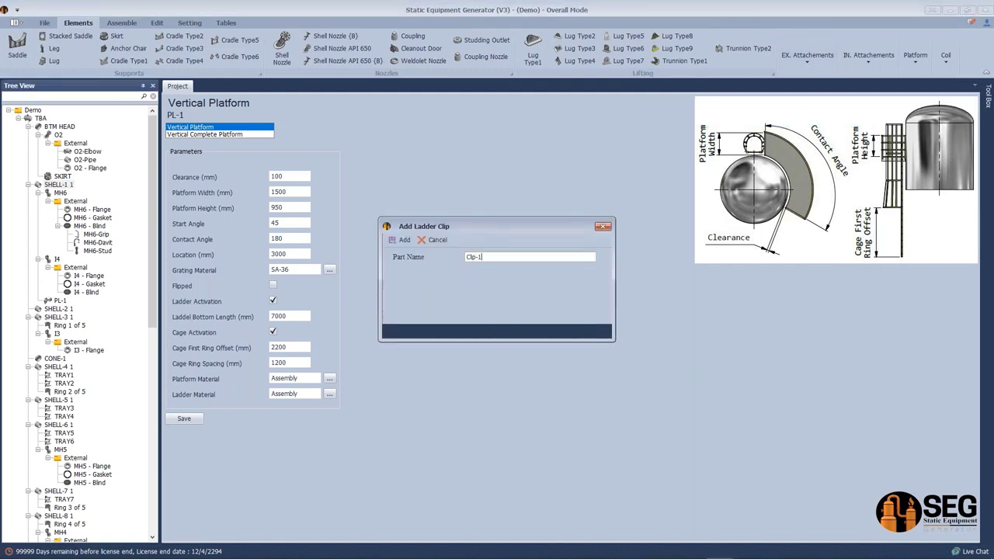
{"action": "left_click", "coordinate": [402, 240]}
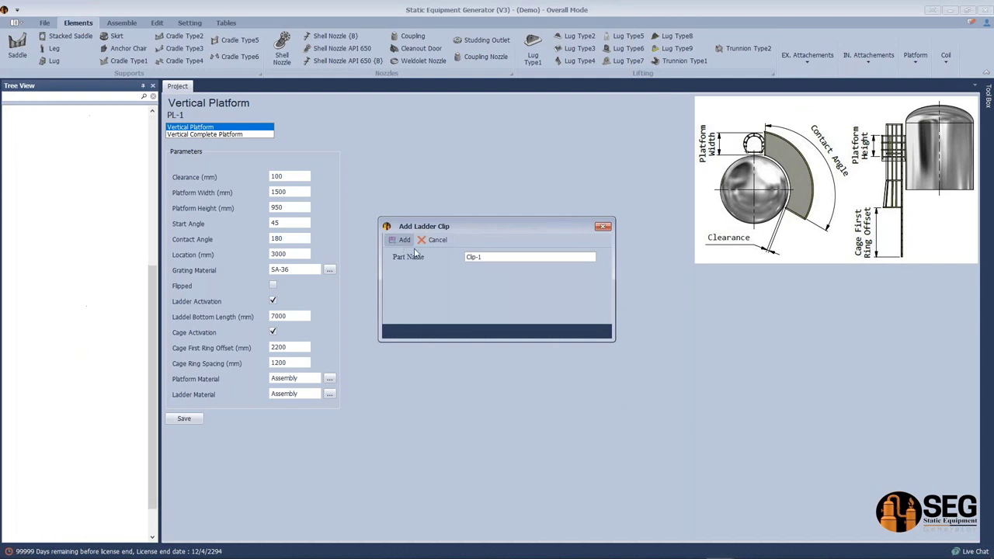
Step: Enable Clip-1's wear plate and slot hole, set location 1500 mm, and save
{"action": "left_click", "coordinate": [60, 234]}
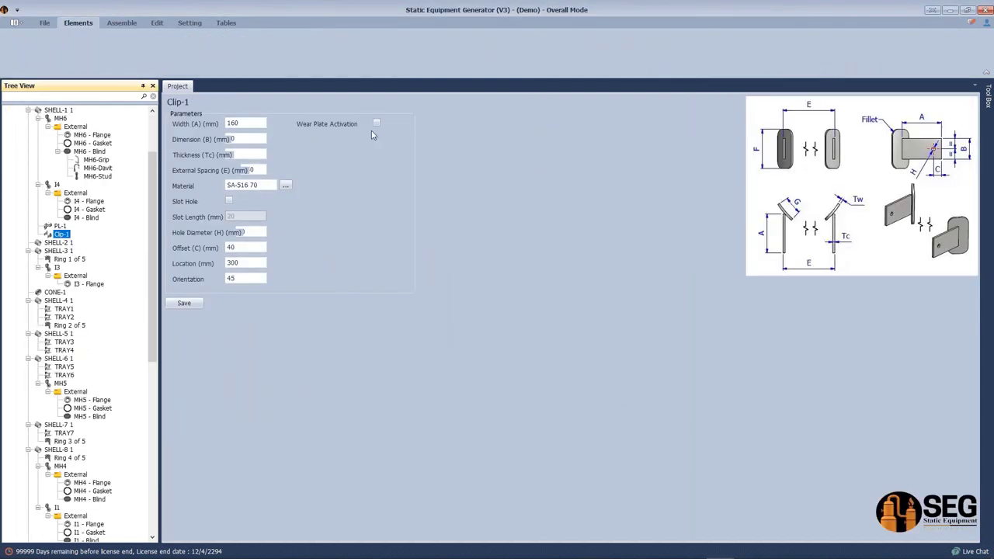
{"action": "left_click", "coordinate": [377, 122]}
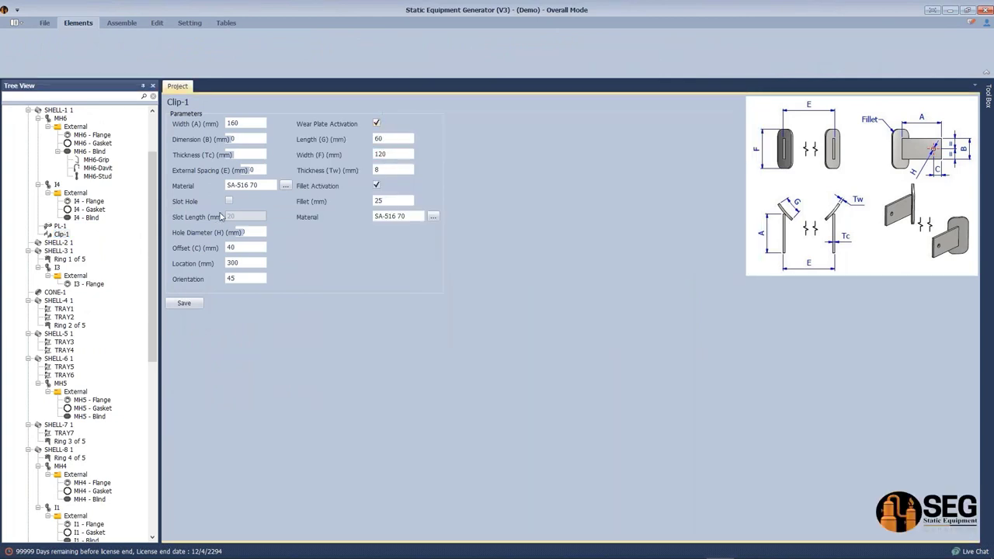
{"action": "left_click", "coordinate": [229, 202]}
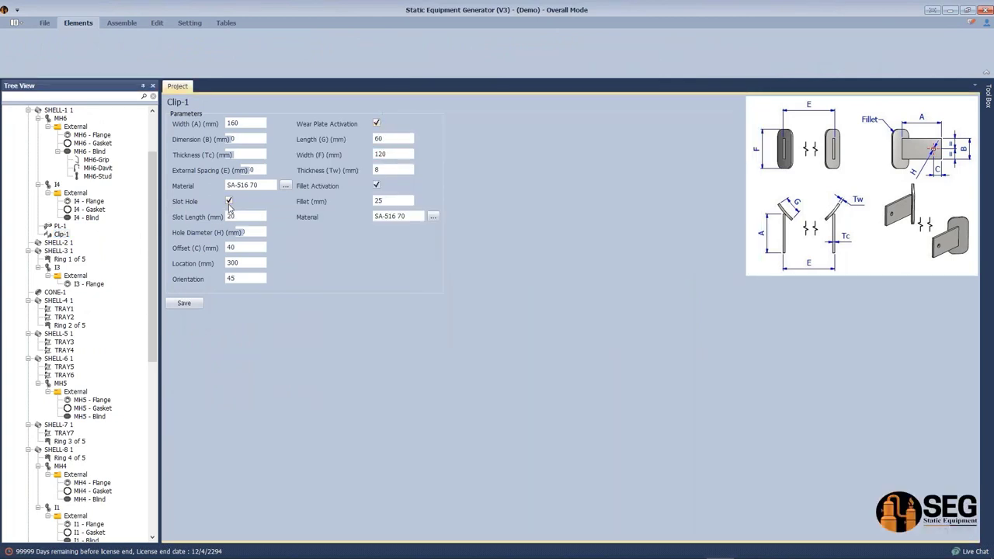
{"action": "left_click", "coordinate": [245, 122]}
{"action": "key", "text": "Tab"}
{"action": "left_click", "coordinate": [244, 263]}
{"action": "key", "text": "Tab"}
{"action": "left_click", "coordinate": [197, 308]}
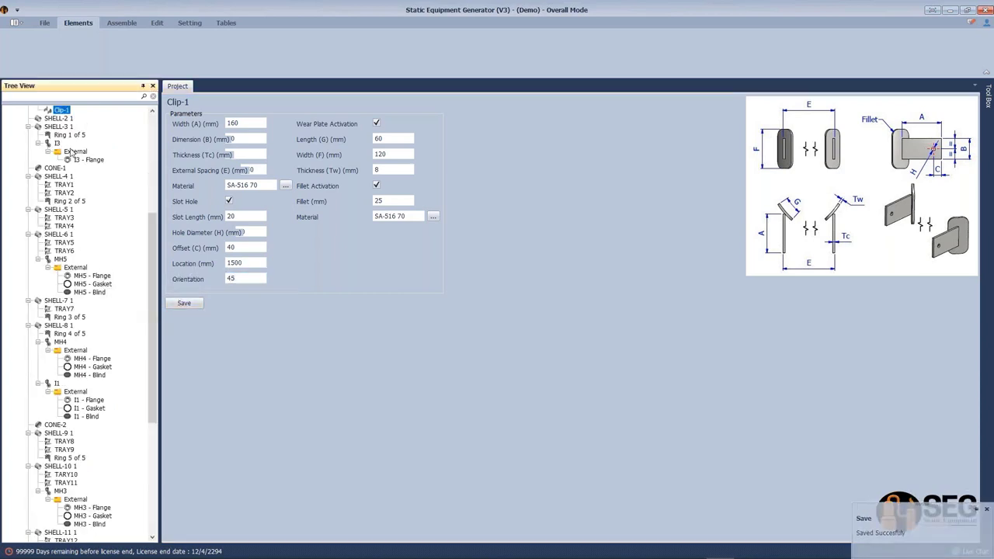
Step: Check platform PL-1's start angle, then return to Clip-1's parameters
{"action": "scroll", "coordinate": [77, 164], "scroll_direction": "up", "scroll_amount": 1}
{"action": "left_click", "coordinate": [60, 127]}
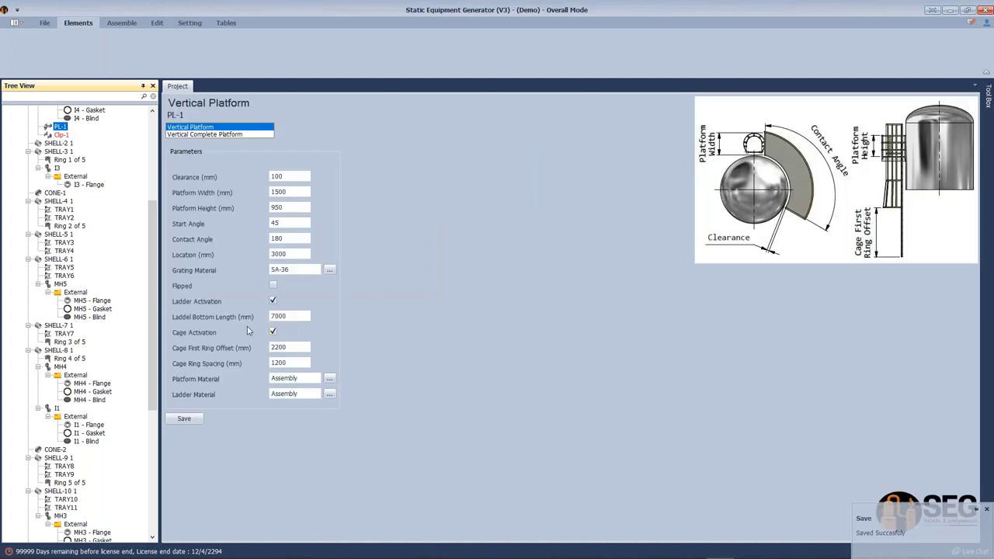
{"action": "left_click", "coordinate": [273, 223]}
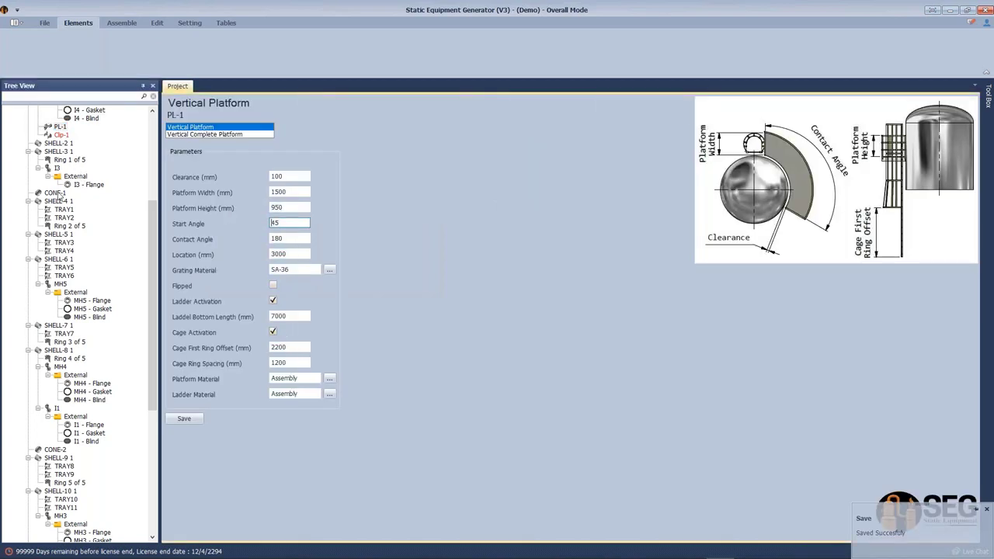
{"action": "left_click", "coordinate": [58, 135]}
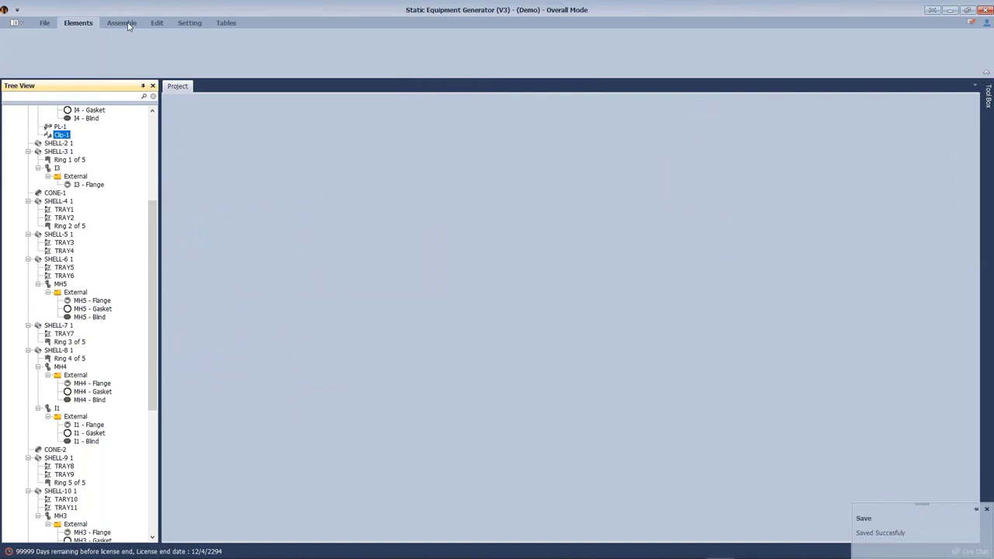
{"action": "left_click", "coordinate": [121, 23]}
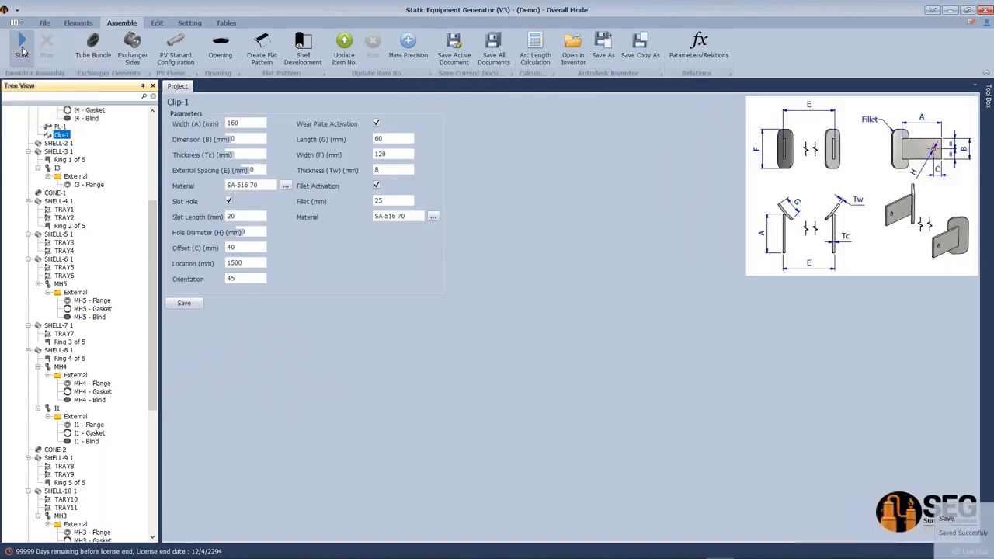
Step: Generate Clip-1 in Inventor, fit both clips in view, then return to the TBA tower assembly
{"action": "left_click", "coordinate": [747, 547]}
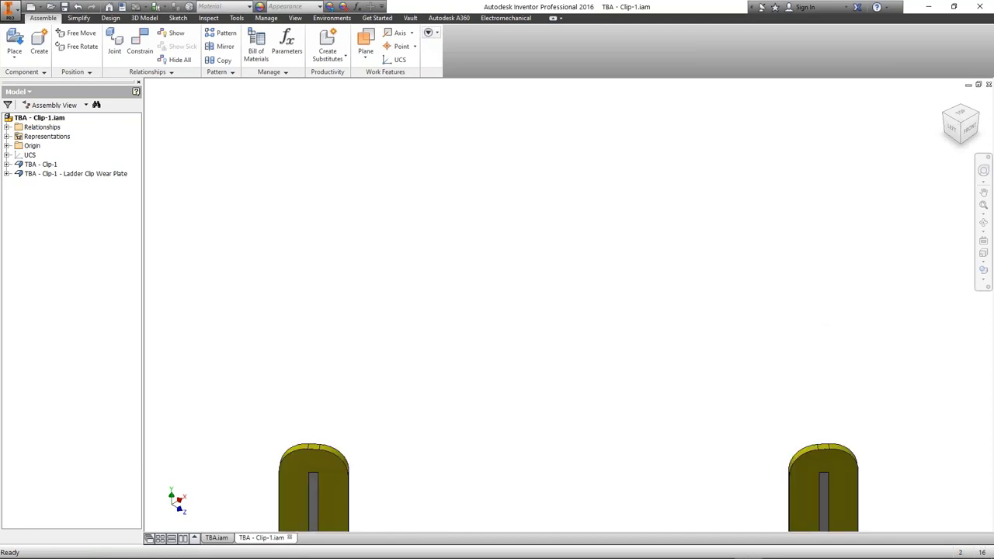
{"action": "key", "text": "Home"}
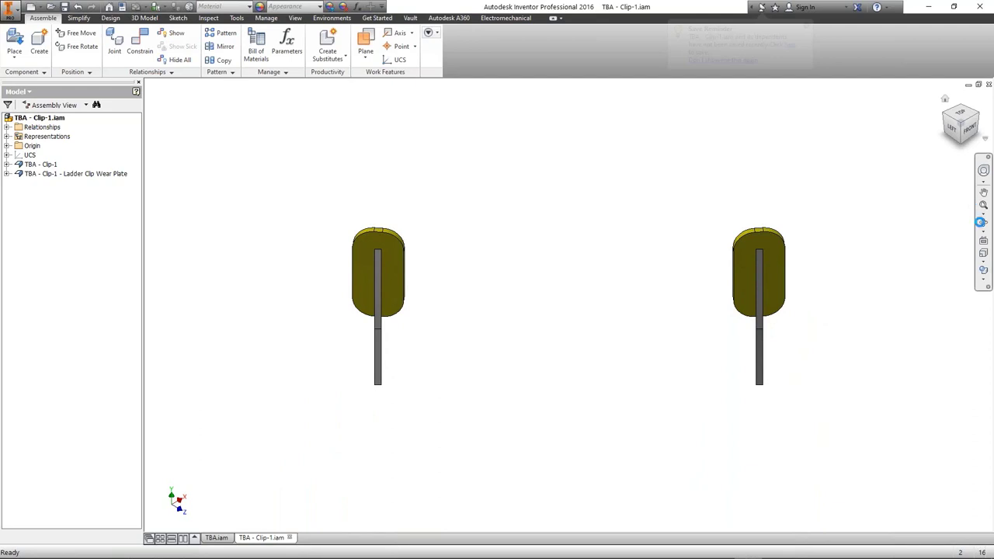
{"action": "key", "text": "ctrl+Tab"}
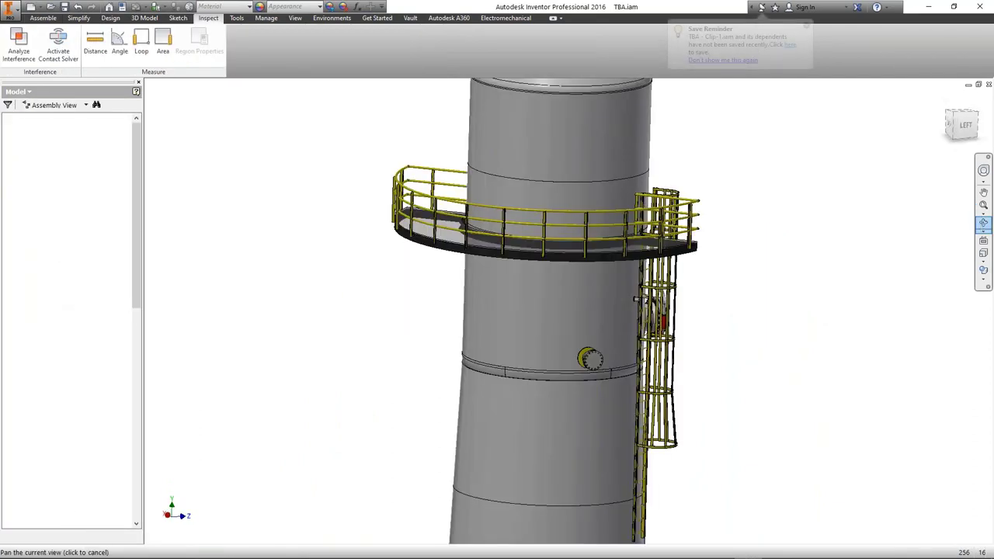
Step: Orbit around the ladder cage and clips, then zoom out and pan to the column's upper section
{"action": "left_click", "coordinate": [983, 222]}
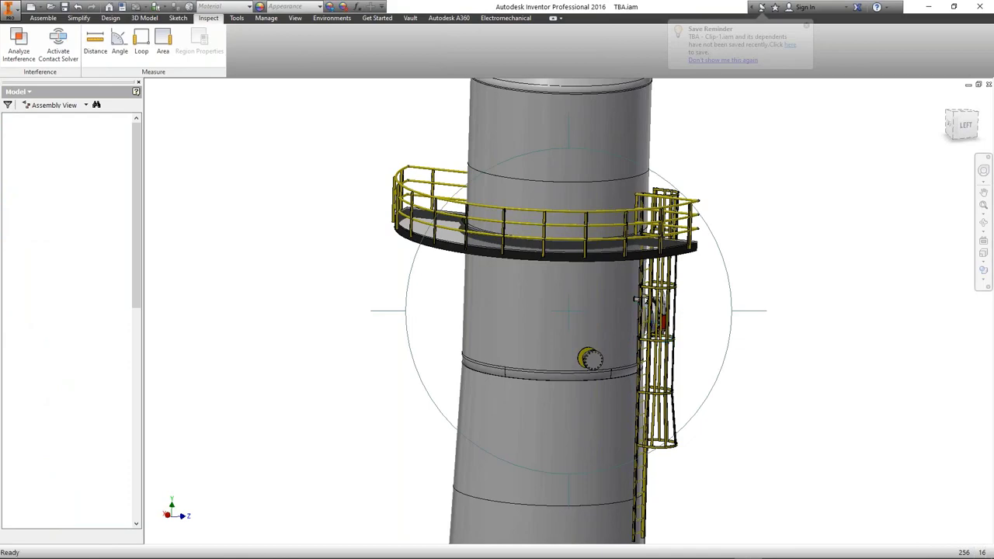
{"action": "key", "text": "Escape"}
{"action": "scroll", "coordinate": [649, 314], "scroll_direction": "down", "scroll_amount": 10}
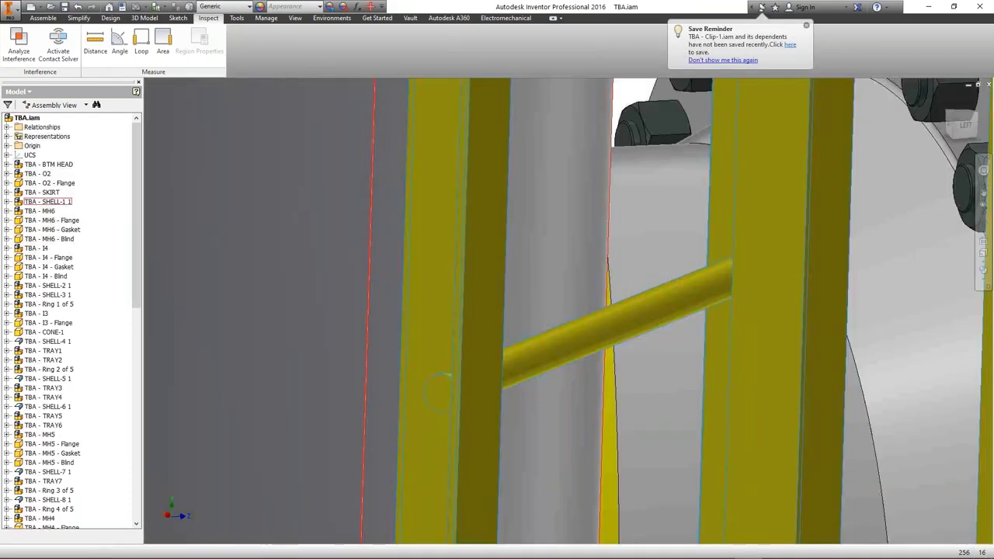
{"action": "scroll", "coordinate": [650, 254], "scroll_direction": "up", "scroll_amount": 5}
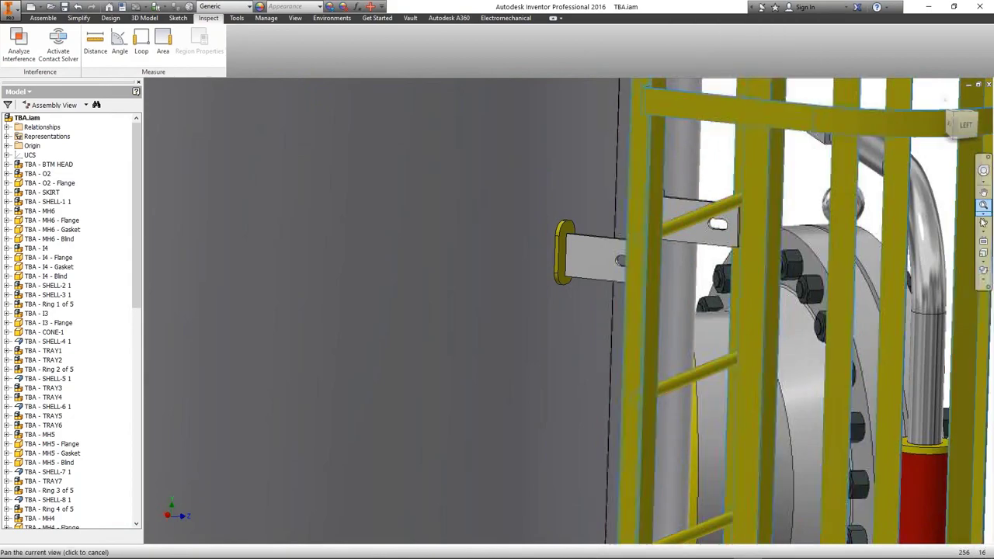
{"action": "left_click", "coordinate": [982, 223]}
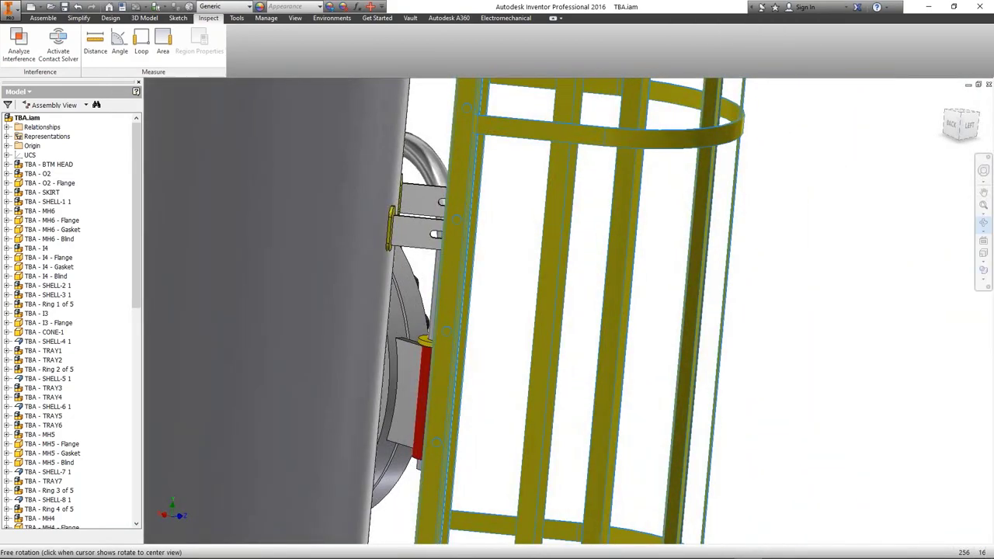
{"action": "left_click_drag", "start_coordinate": [544, 241], "coordinate": [684, 260]}
{"action": "right_click", "coordinate": [668, 256]}
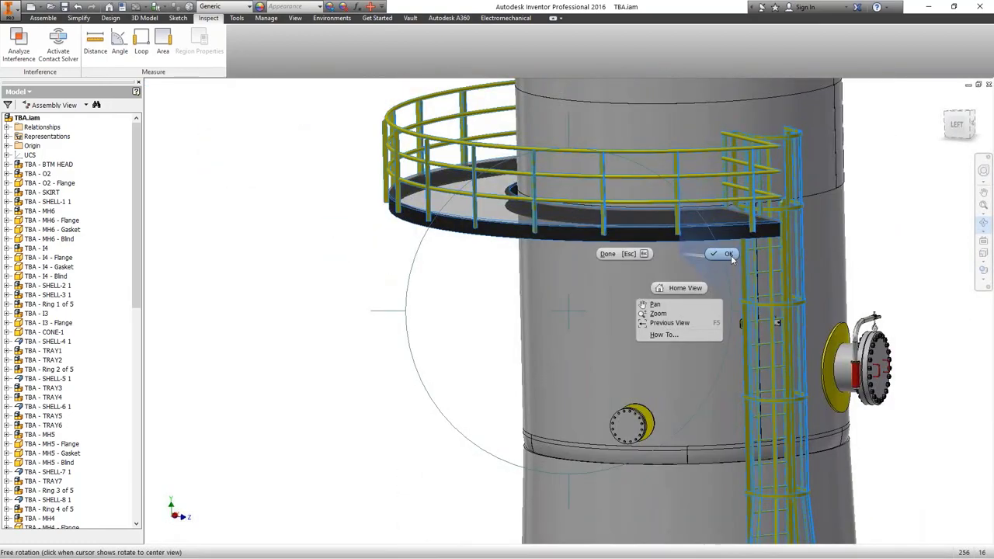
{"action": "left_click", "coordinate": [729, 254]}
{"action": "scroll", "coordinate": [692, 226], "scroll_direction": "down", "scroll_amount": 8}
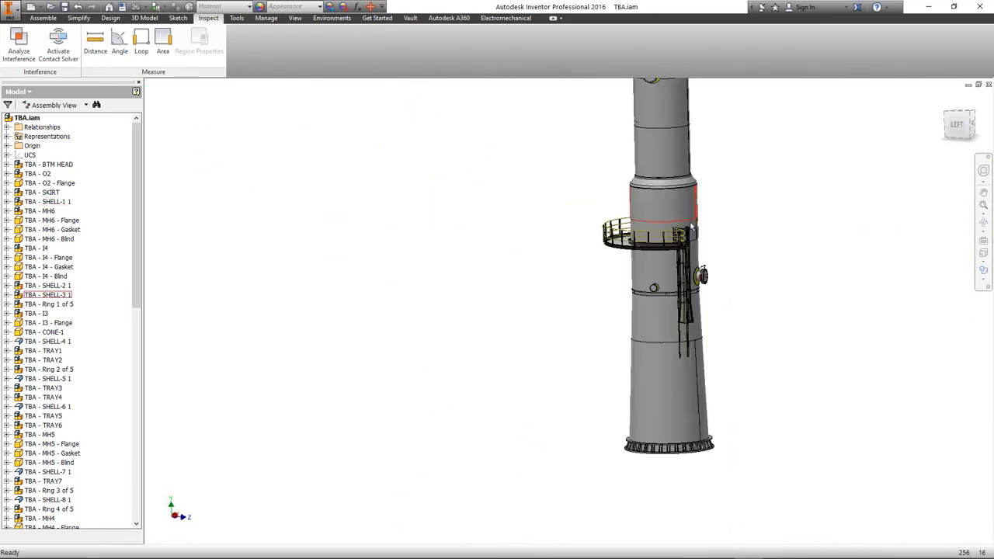
{"action": "middle_click_drag", "start_coordinate": [691, 226], "coordinate": [641, 315]}
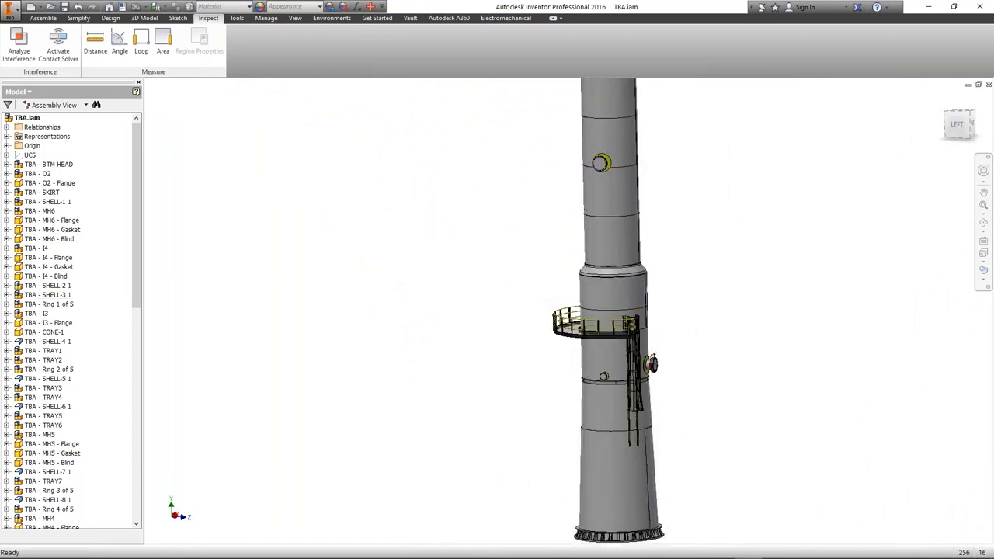
Step: Open the 160-C-0001 DBE database and its StiffenerRings table, maximized
{"action": "mouse_move", "coordinate": [417, 548]}
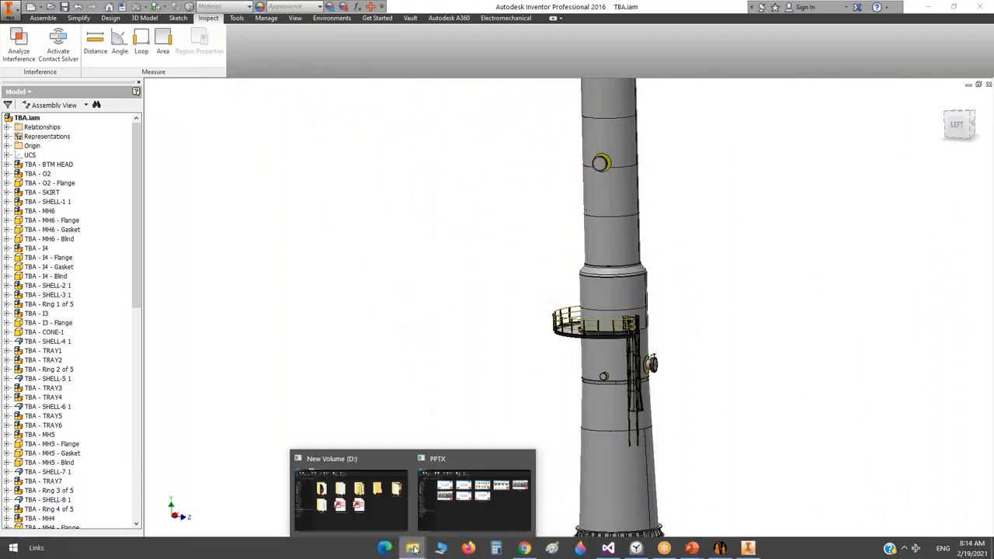
{"action": "left_click", "coordinate": [362, 515]}
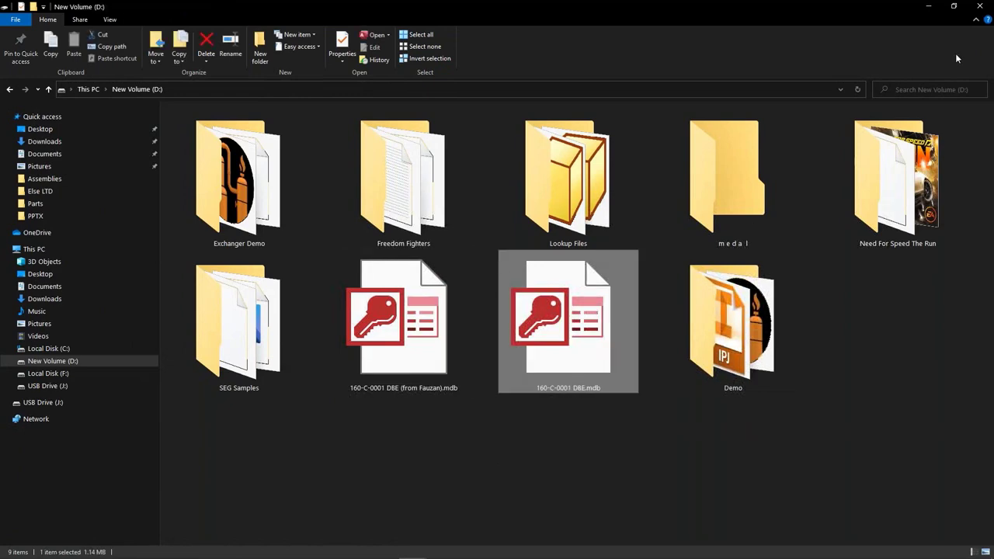
{"action": "key", "text": "Return"}
{"action": "left_click", "coordinate": [529, 357]}
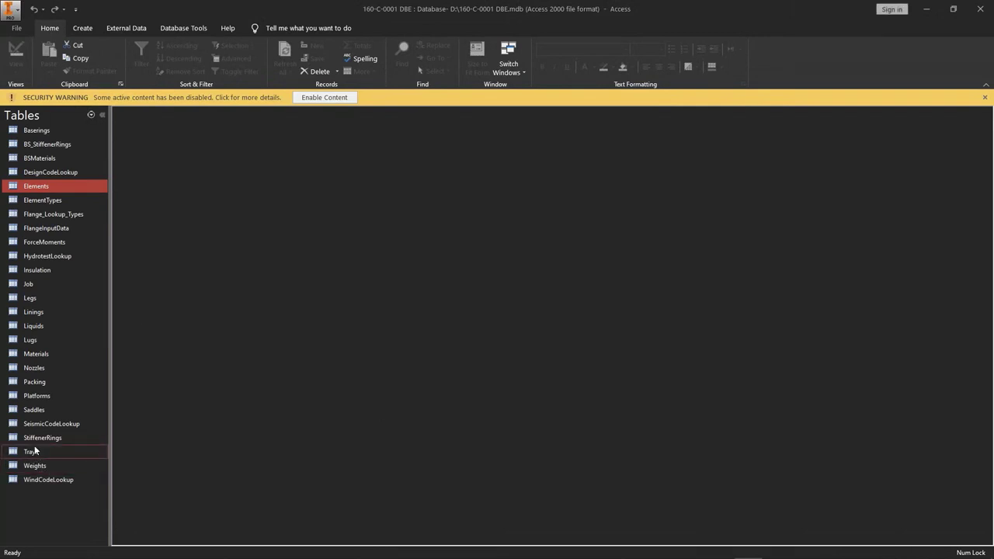
{"action": "left_click", "coordinate": [35, 440]}
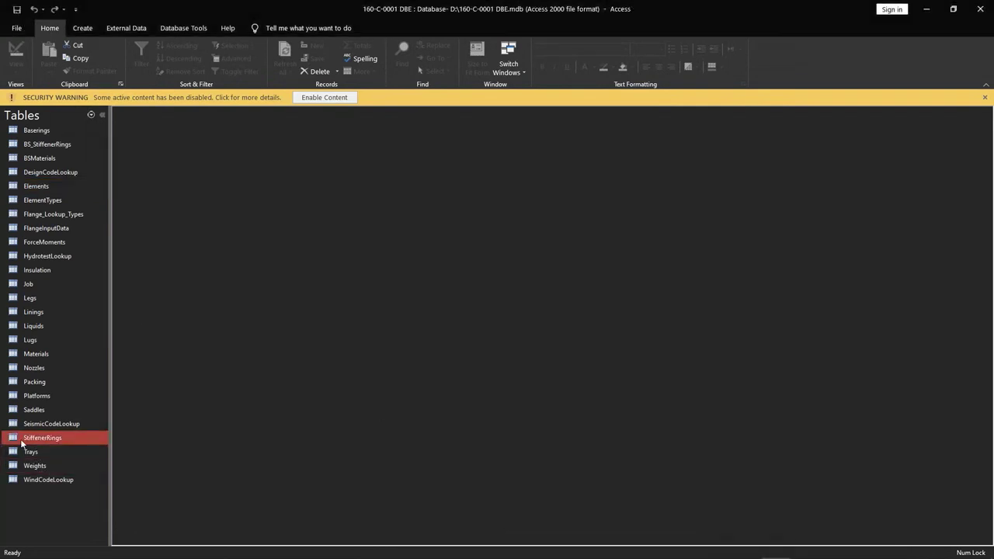
{"action": "double_click", "coordinate": [21, 440]}
{"action": "double_click", "coordinate": [609, 138]}
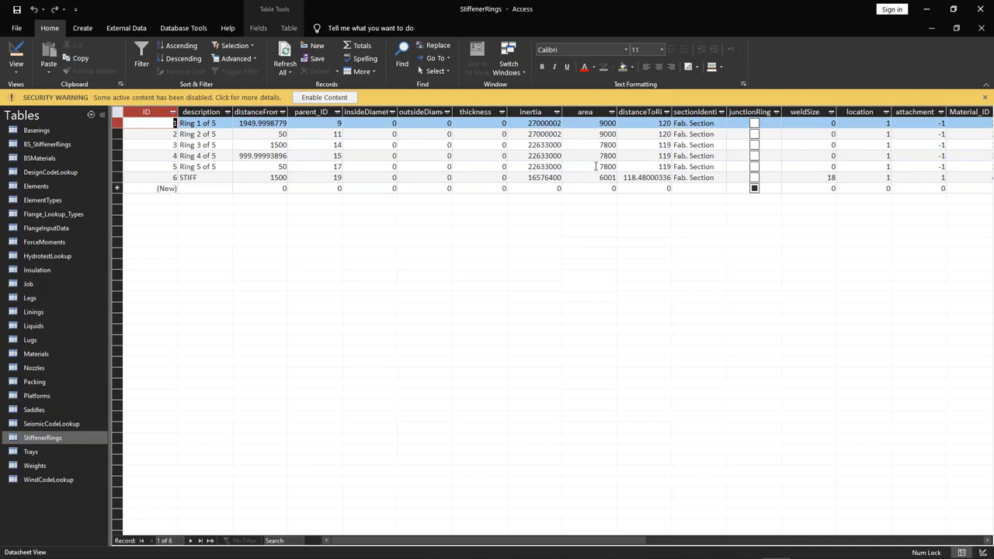
Step: Check Ring 1's Fab. Section type and distanceFrom value, then go back to Inventor
{"action": "left_click", "coordinate": [680, 124]}
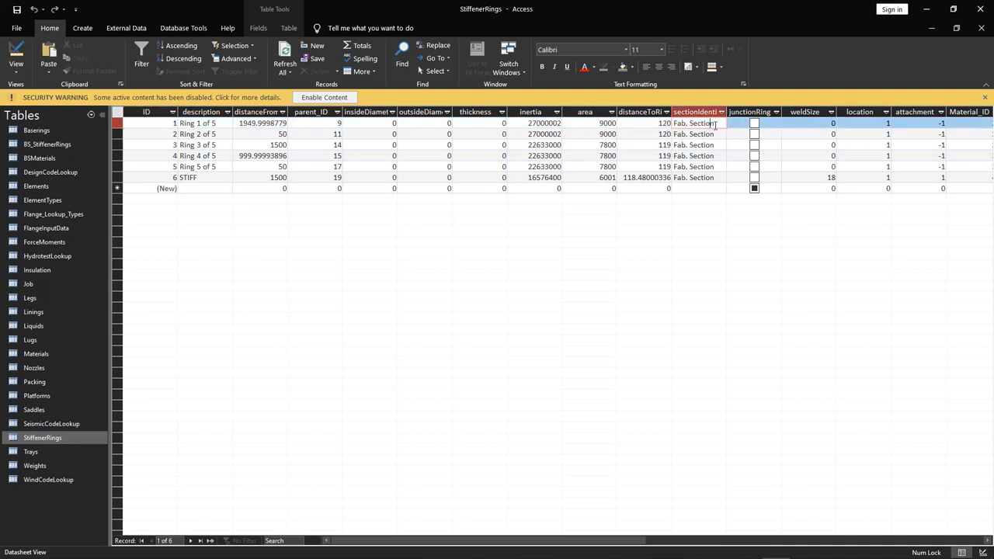
{"action": "left_click_drag", "start_coordinate": [716, 124], "coordinate": [668, 124]}
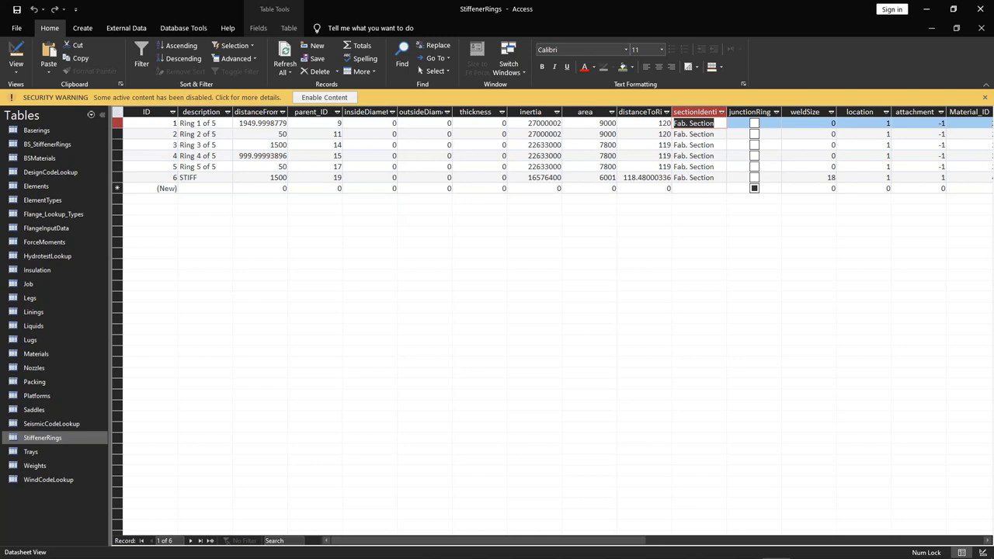
{"action": "left_click", "coordinate": [249, 123]}
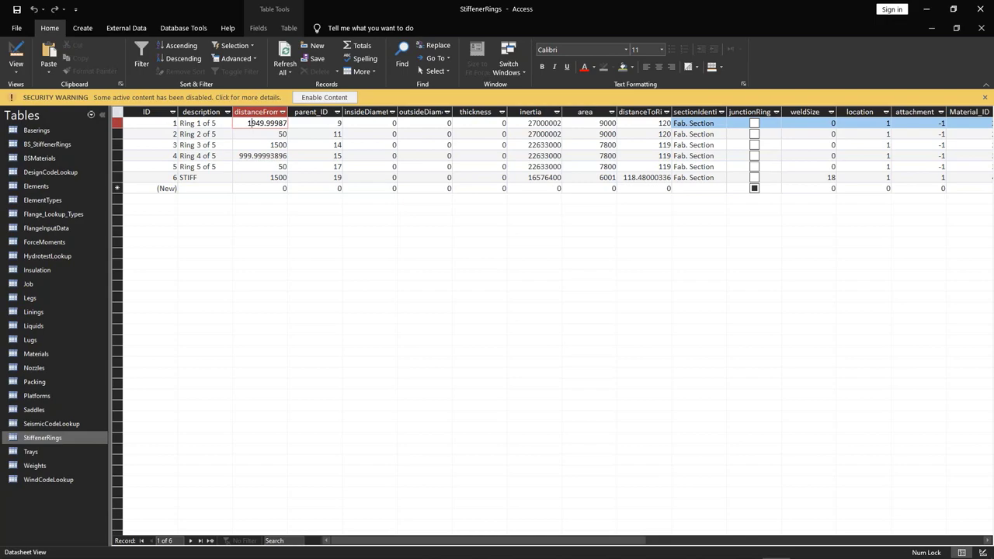
{"action": "left_click", "coordinate": [746, 547]}
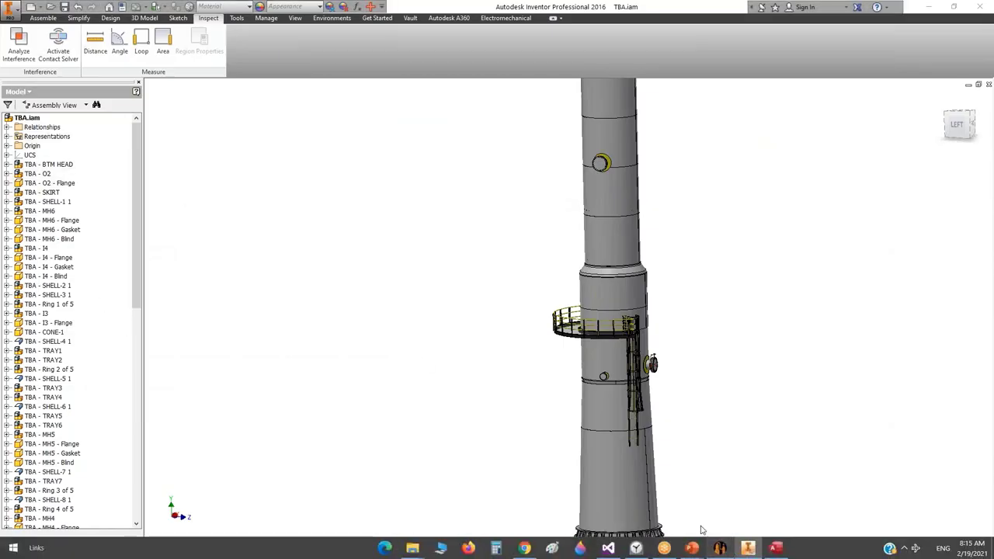
Step: In SEG, set Ring 1 of 5 to the Built-Up Section type
{"action": "left_click", "coordinate": [719, 547]}
{"action": "scroll", "coordinate": [93, 167], "scroll_direction": "up", "scroll_amount": 8}
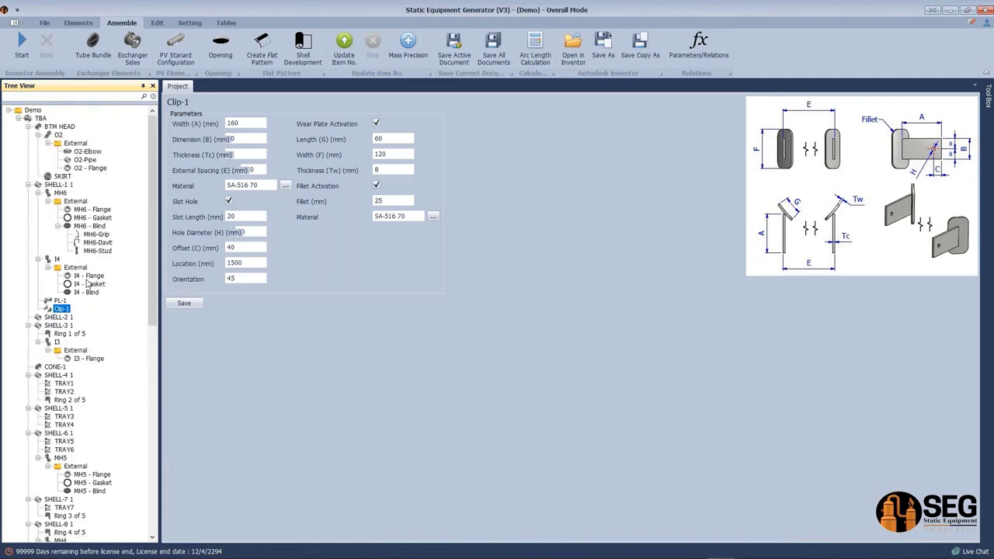
{"action": "left_click", "coordinate": [78, 334]}
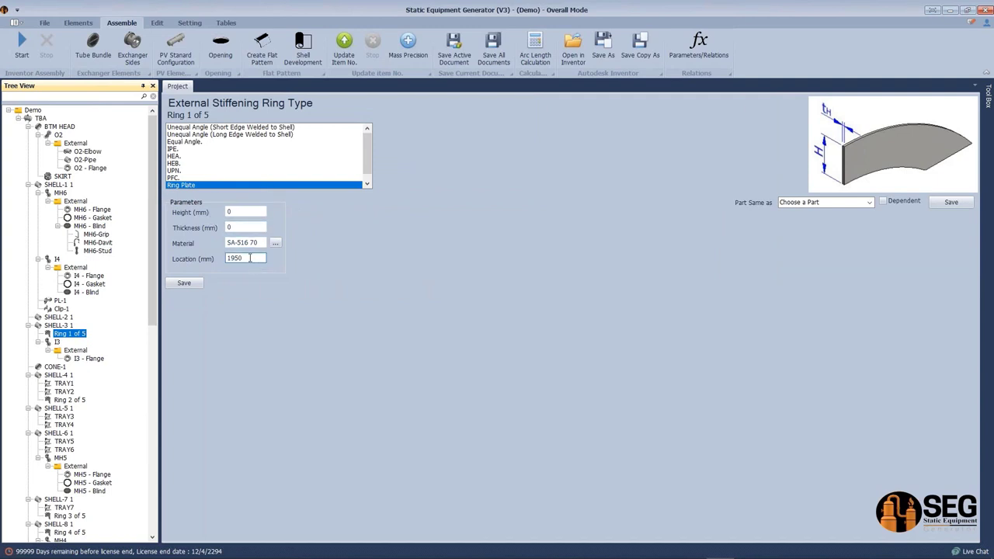
{"action": "left_click", "coordinate": [366, 184]}
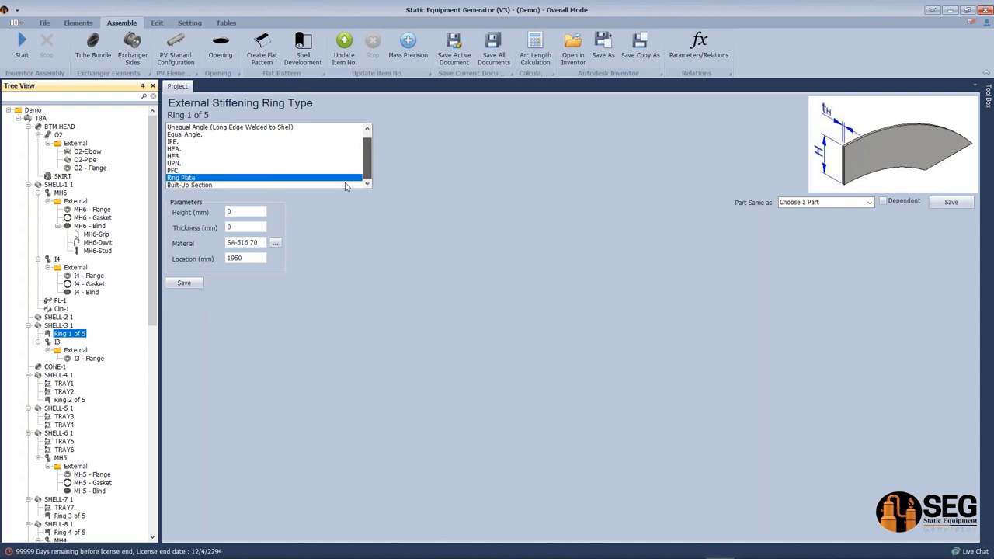
{"action": "left_click", "coordinate": [190, 185]}
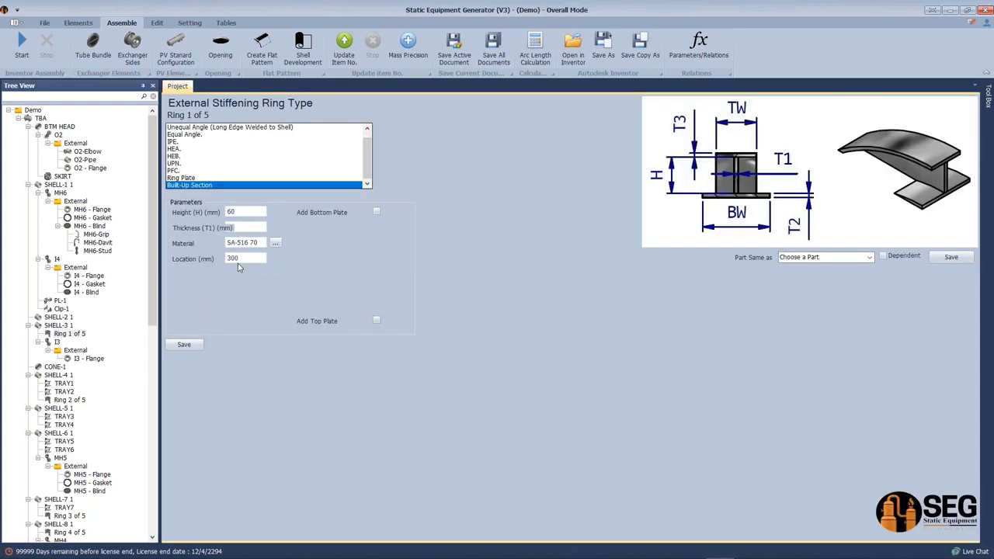
Step: Give Ring 1 location 1950 mm, height 200 mm, bottom and top plates, and save
{"action": "left_click", "coordinate": [233, 259]}
{"action": "type", "text": "1950"}
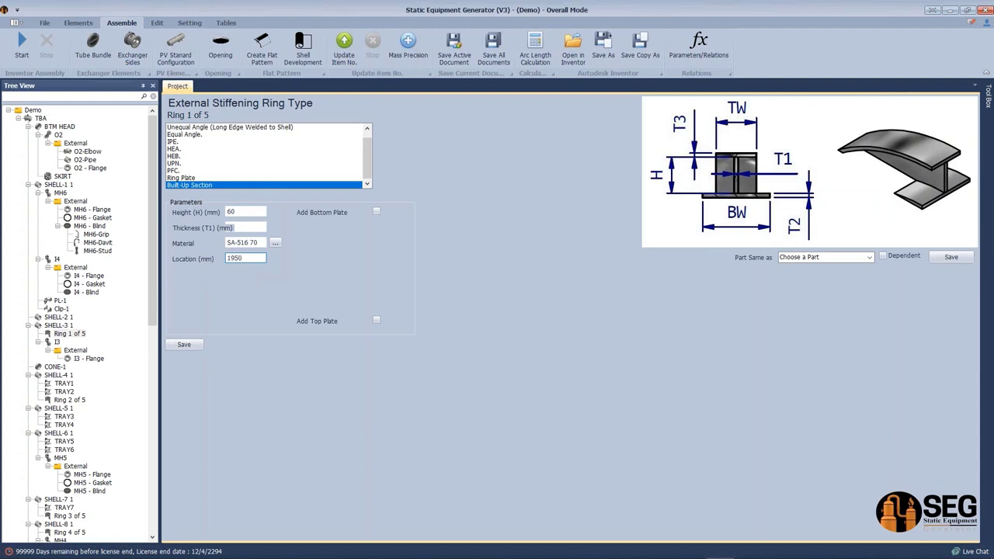
{"action": "left_click", "coordinate": [377, 212]}
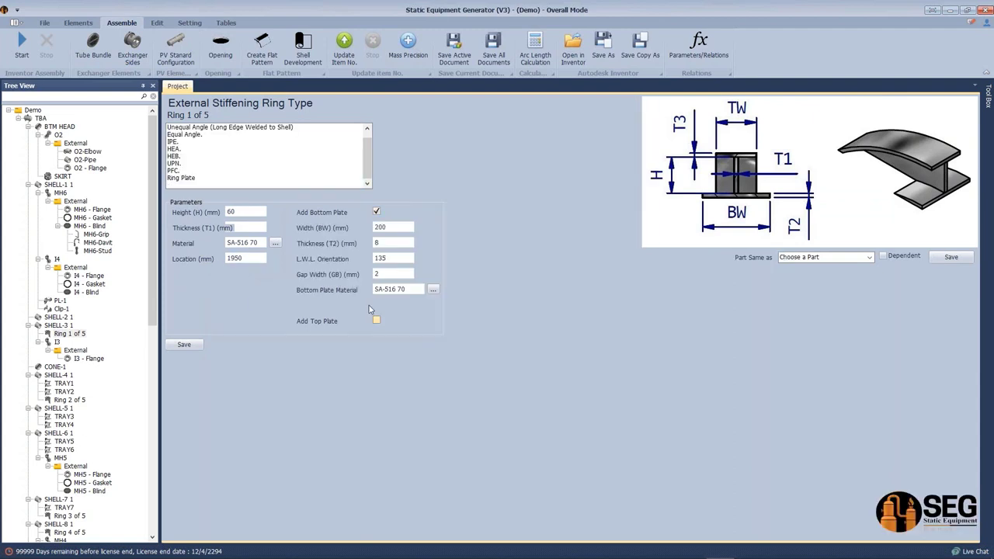
{"action": "left_click", "coordinate": [376, 320]}
{"action": "double_click", "coordinate": [245, 211]}
{"action": "type", "text": "200"}
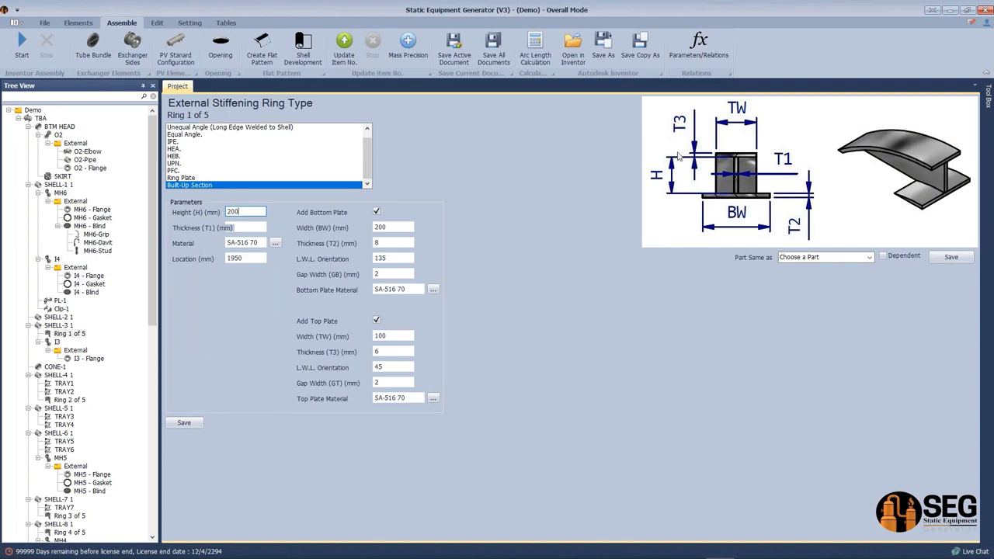
{"action": "left_click", "coordinate": [192, 425]}
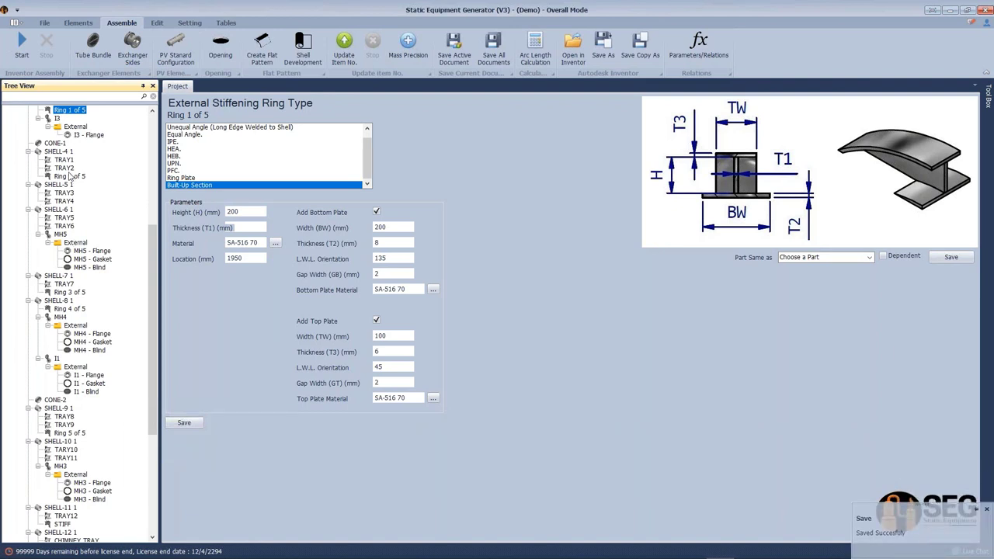
{"action": "left_click", "coordinate": [69, 176]}
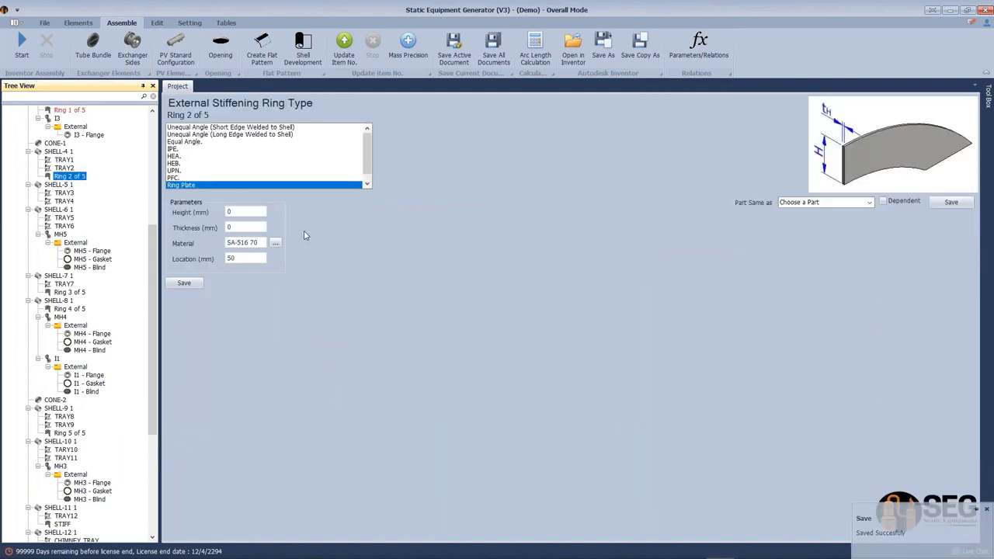
Step: Save Ring 2 as a 200 mm high Built-Up Section with bottom and top plates
{"action": "left_click", "coordinate": [179, 178]}
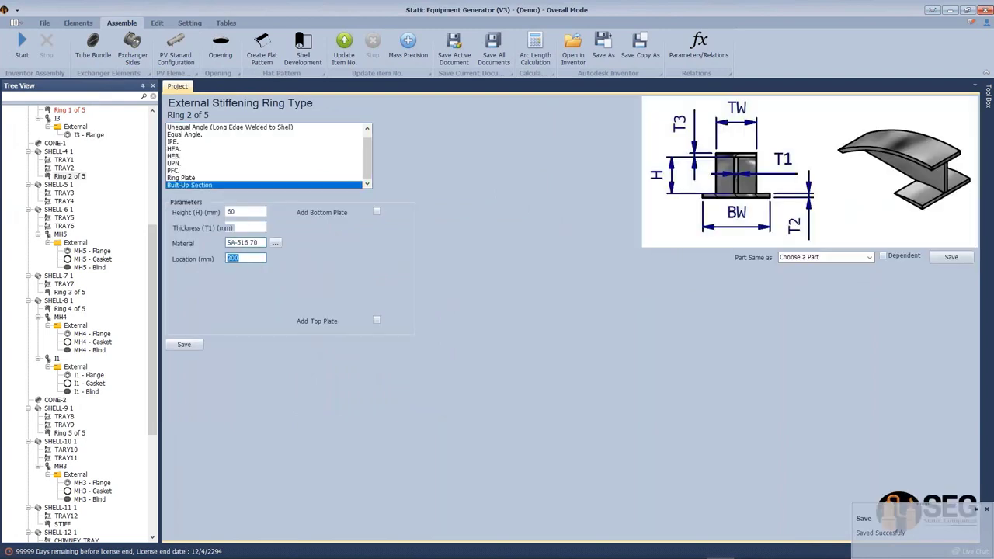
{"action": "double_click", "coordinate": [246, 211]}
{"action": "type", "text": "2"}
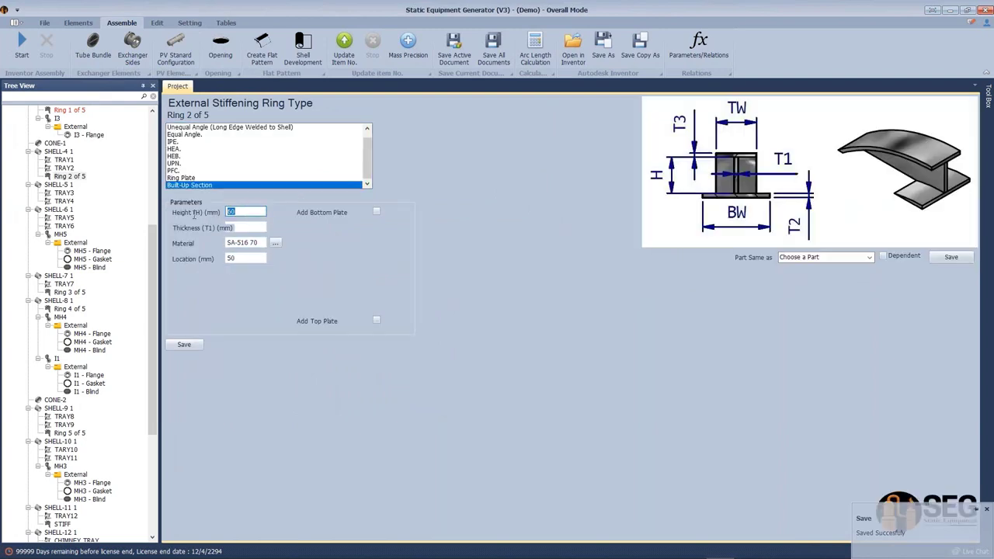
{"action": "type", "text": "00"}
{"action": "left_click", "coordinate": [376, 211]}
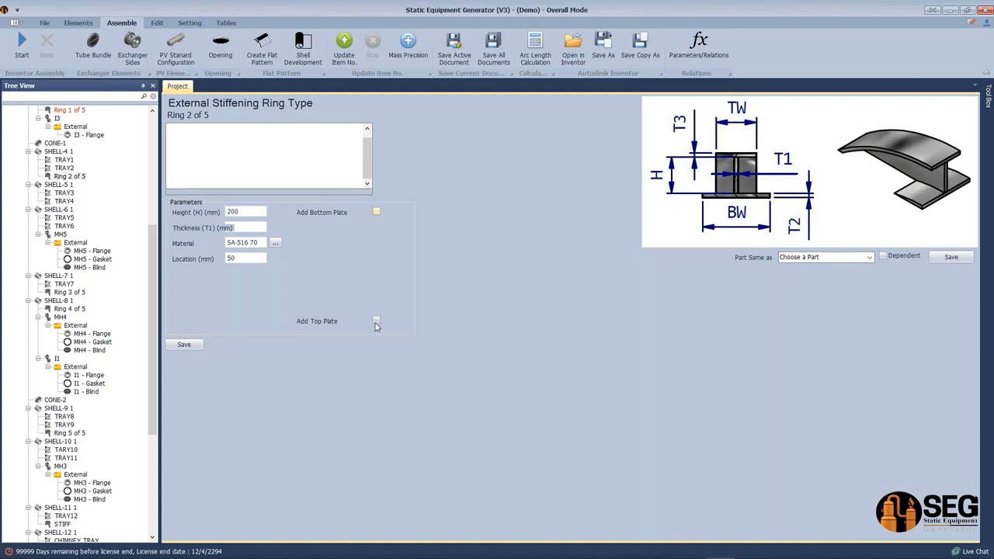
{"action": "left_click", "coordinate": [376, 321]}
{"action": "left_click", "coordinate": [184, 423]}
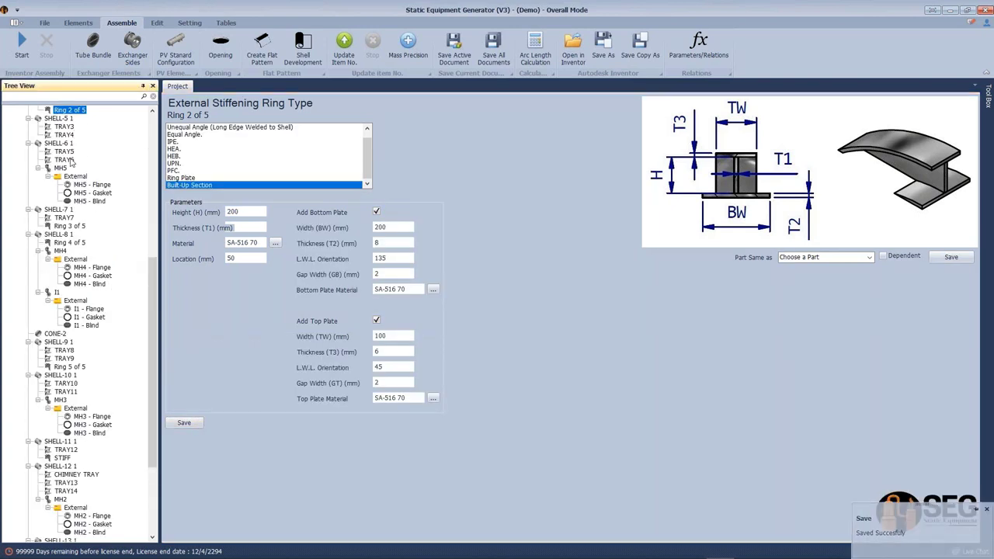
Step: Save Ring 3 as a 200 mm Built-Up Section at location 1500 with both plates
{"action": "left_click", "coordinate": [69, 225]}
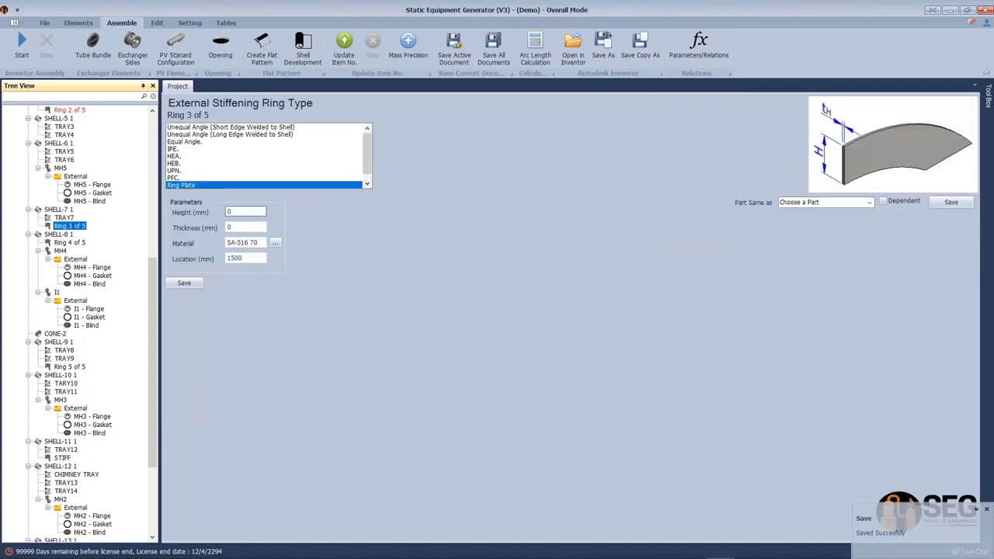
{"action": "left_click", "coordinate": [200, 183]}
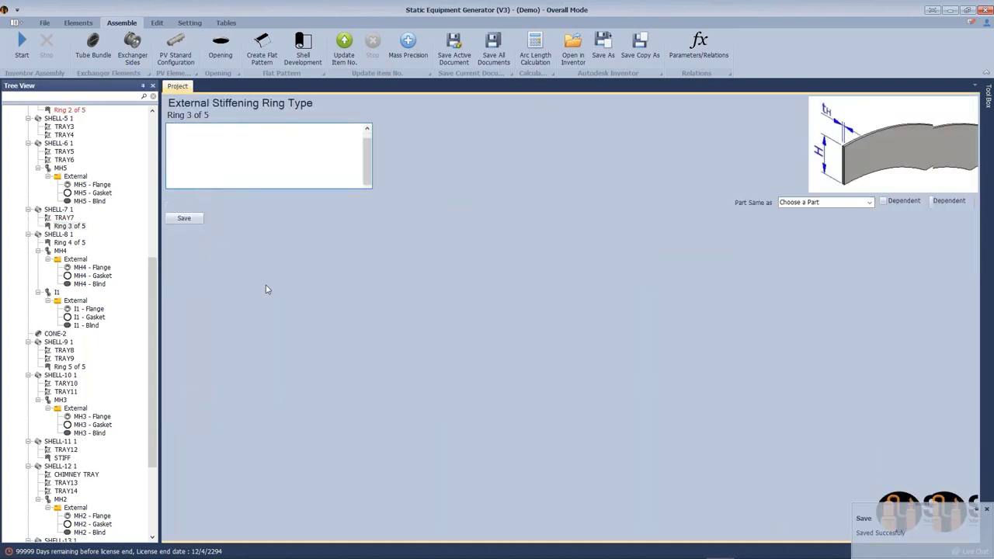
{"action": "left_click", "coordinate": [252, 259]}
{"action": "type", "text": "1"}
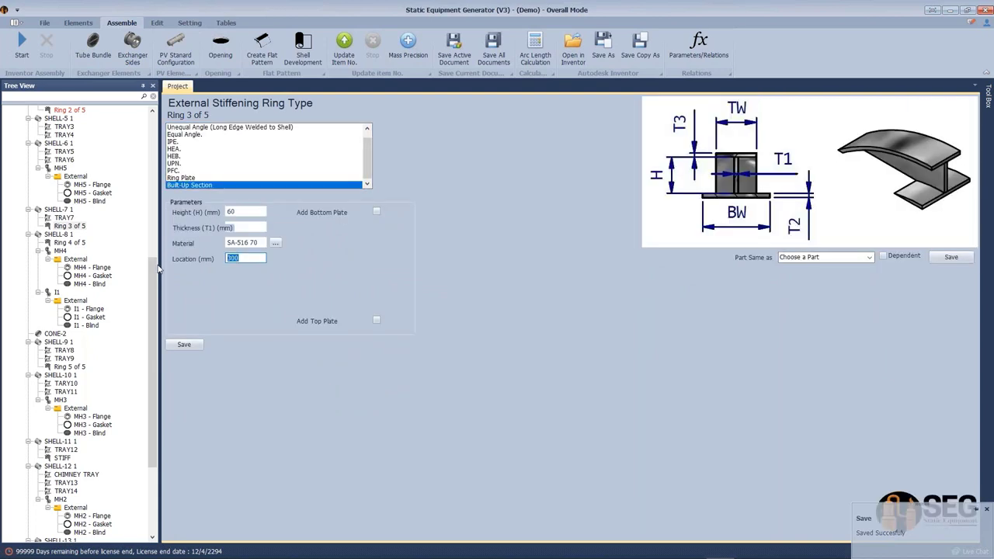
{"action": "type", "text": "500"}
{"action": "left_click", "coordinate": [246, 211]}
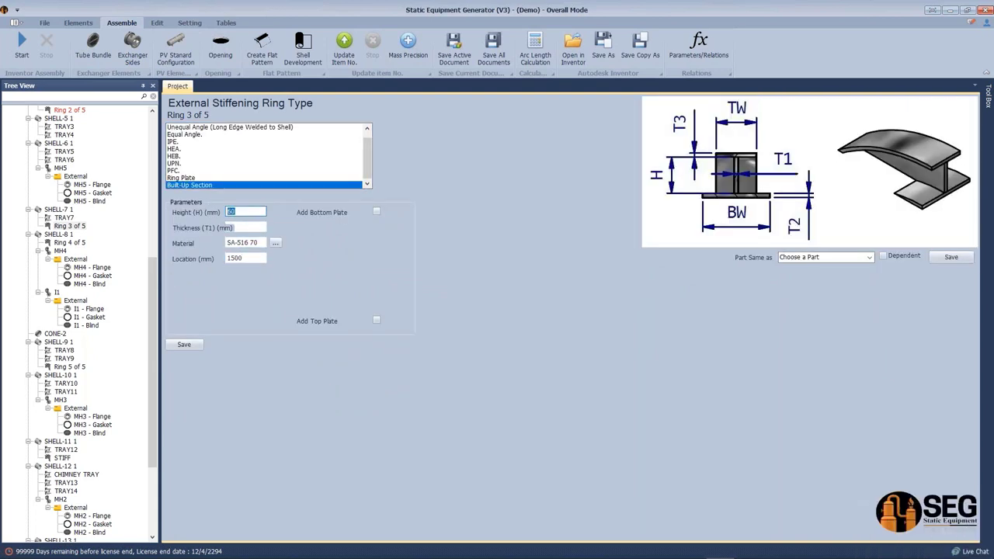
{"action": "key", "text": "BackSpace"}
{"action": "key", "text": "BackSpace"}
{"action": "type", "text": "2000"}
{"action": "key", "text": "BackSpace"}
{"action": "left_click", "coordinate": [377, 212]}
{"action": "left_click", "coordinate": [319, 323]}
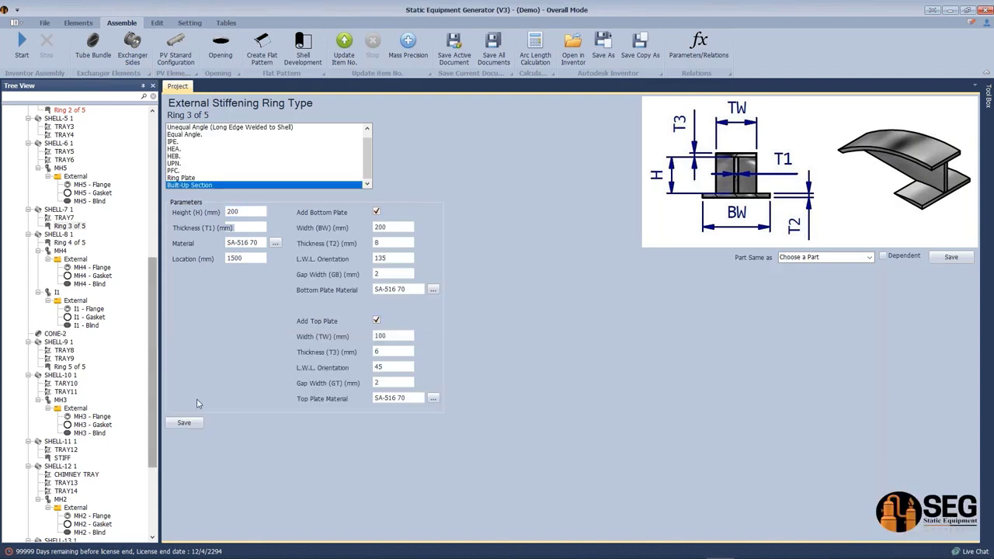
{"action": "left_click", "coordinate": [187, 425]}
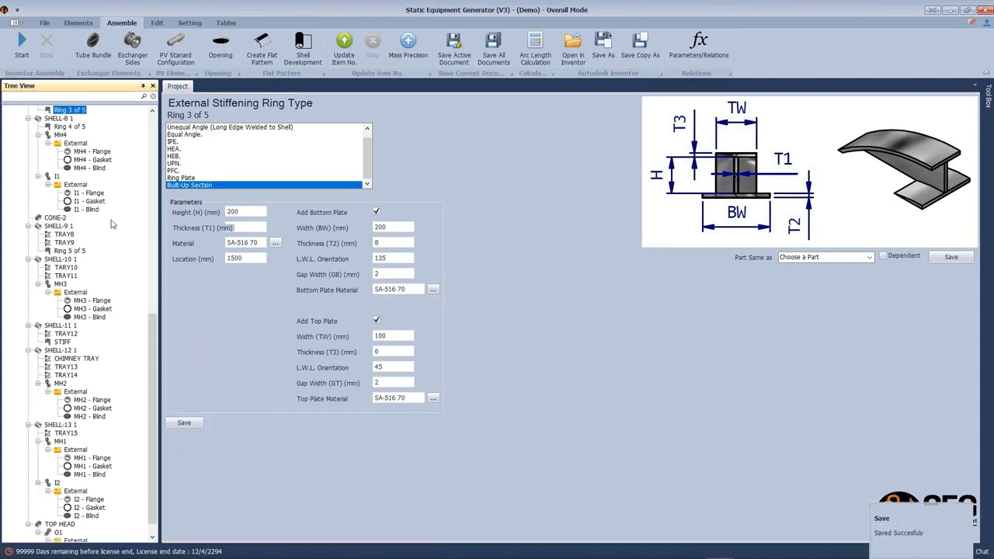
{"action": "left_click", "coordinate": [70, 127]}
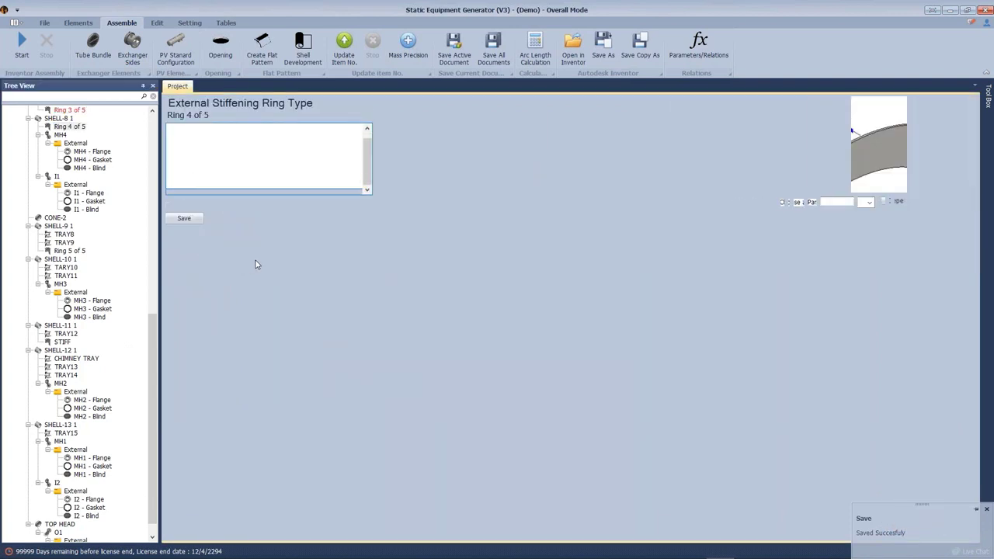
Step: Save Ring 4 at location 1000 mm, height 200 mm, with bottom and top plates
{"action": "left_click", "coordinate": [256, 259]}
{"action": "type", "text": "1000"}
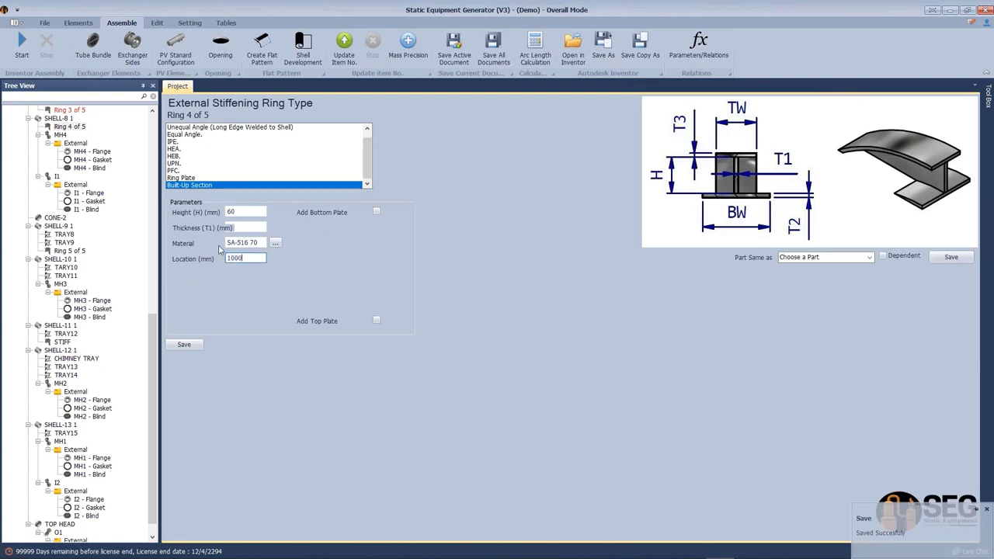
{"action": "left_click", "coordinate": [248, 212]}
{"action": "type", "text": "200"}
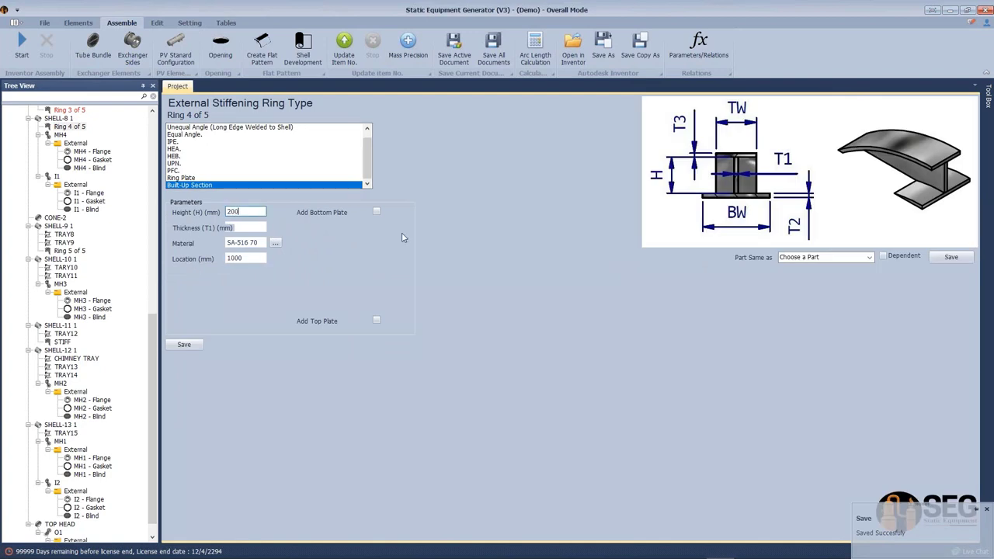
{"action": "left_click", "coordinate": [377, 212]}
{"action": "left_click", "coordinate": [376, 321]}
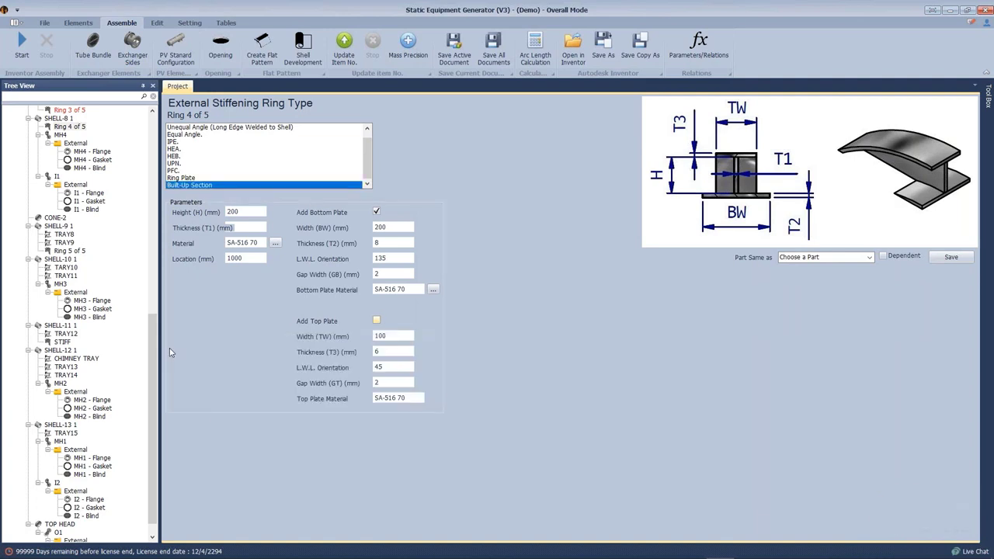
{"action": "left_click", "coordinate": [184, 424]}
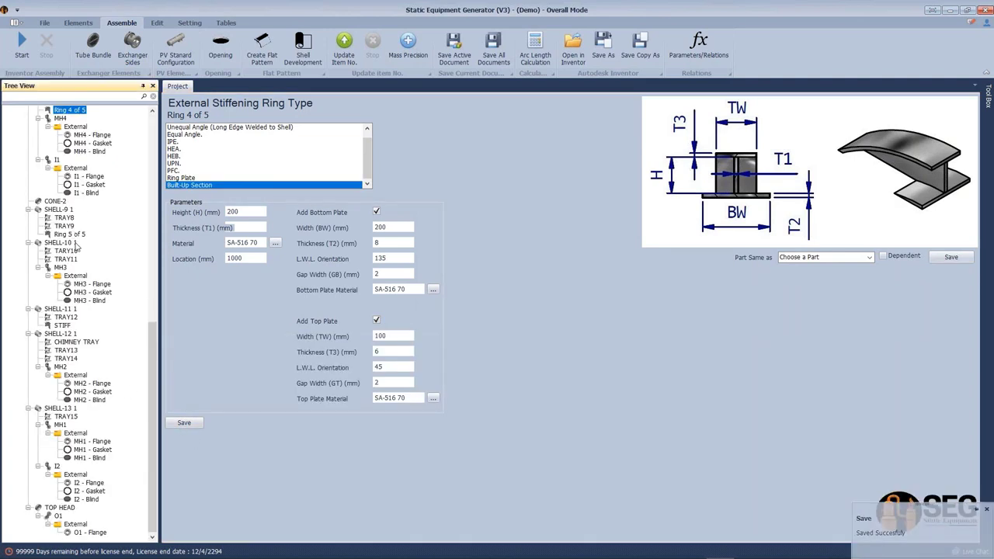
{"action": "left_click", "coordinate": [67, 327]}
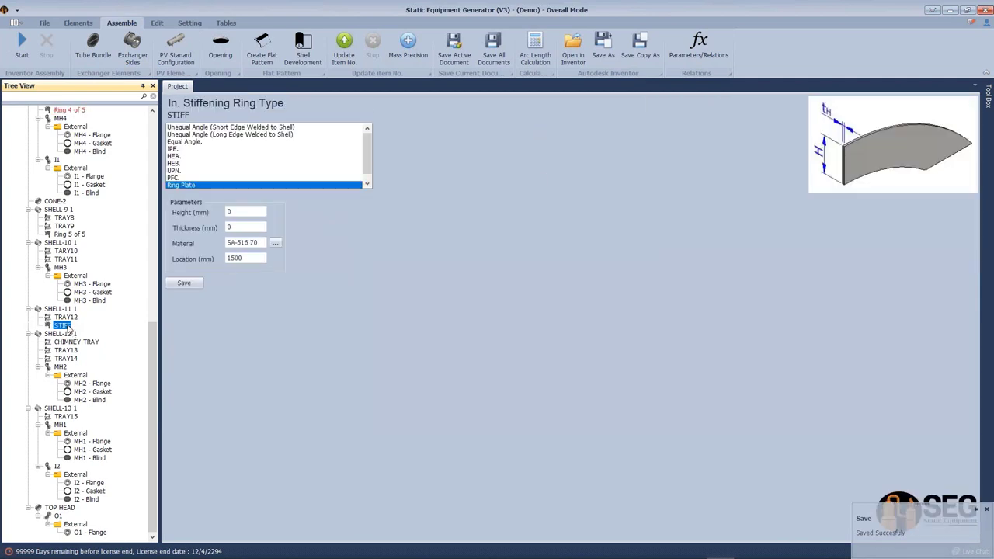
Step: Save Ring 5 at location 20 mm, height 200 mm, with bottom and top plates
{"action": "left_click", "coordinate": [76, 236]}
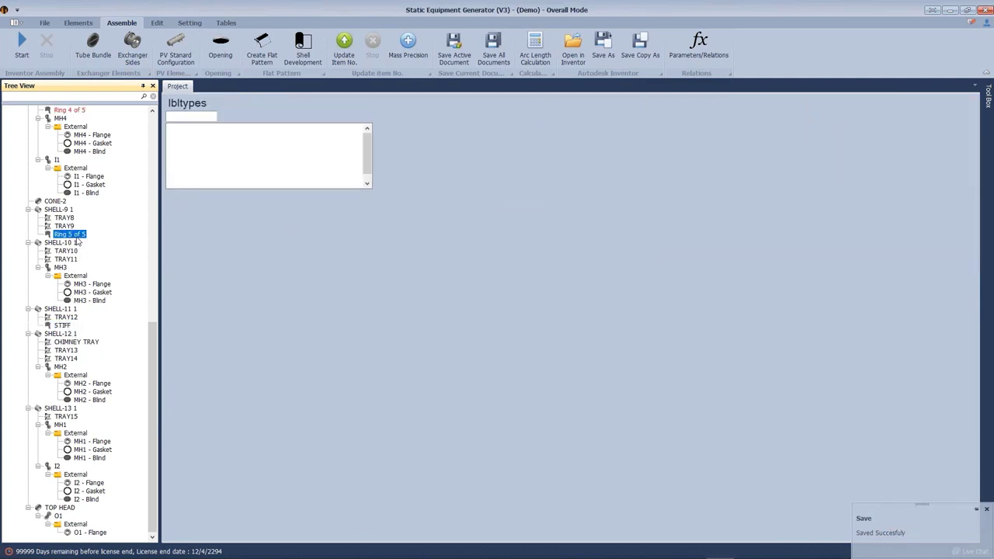
{"action": "scroll", "coordinate": [186, 179], "scroll_direction": "down", "scroll_amount": 1}
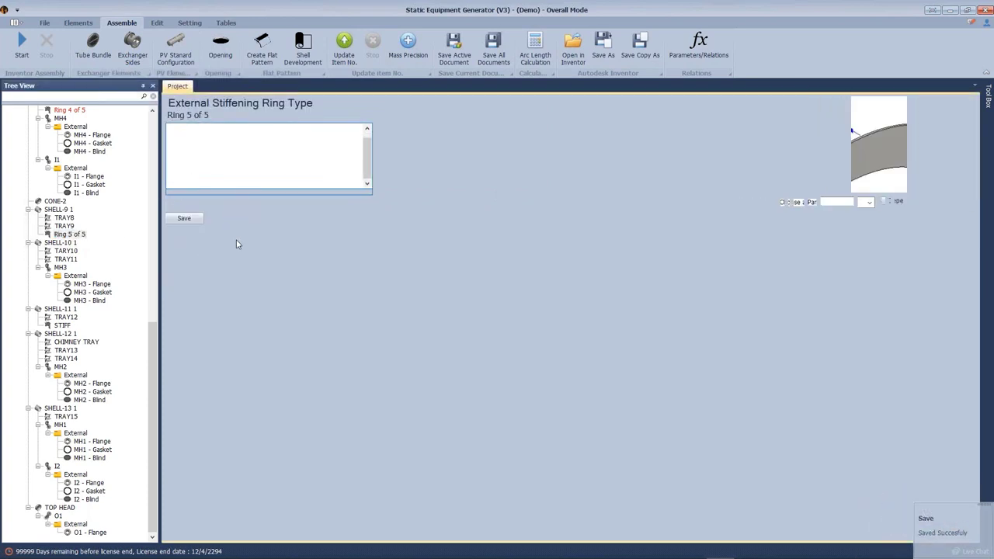
{"action": "left_click", "coordinate": [233, 258]}
{"action": "type", "text": "20"}
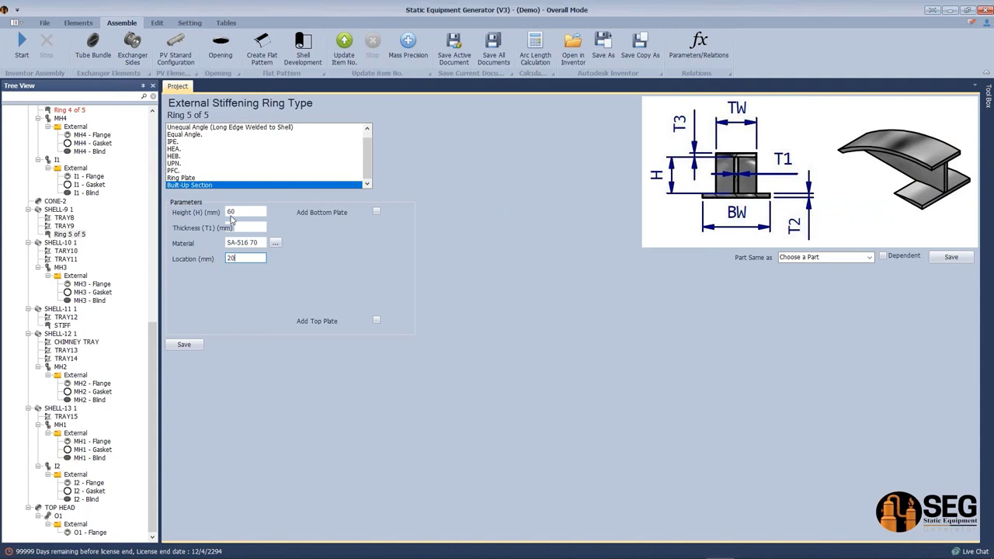
{"action": "double_click", "coordinate": [230, 215]}
{"action": "type", "text": "200"}
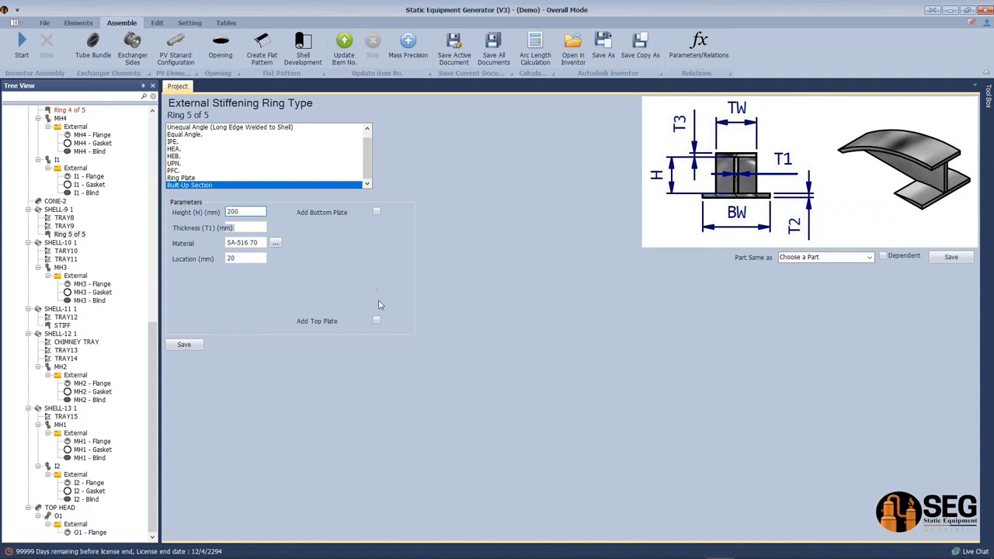
{"action": "left_click", "coordinate": [376, 212]}
{"action": "left_click", "coordinate": [376, 321]}
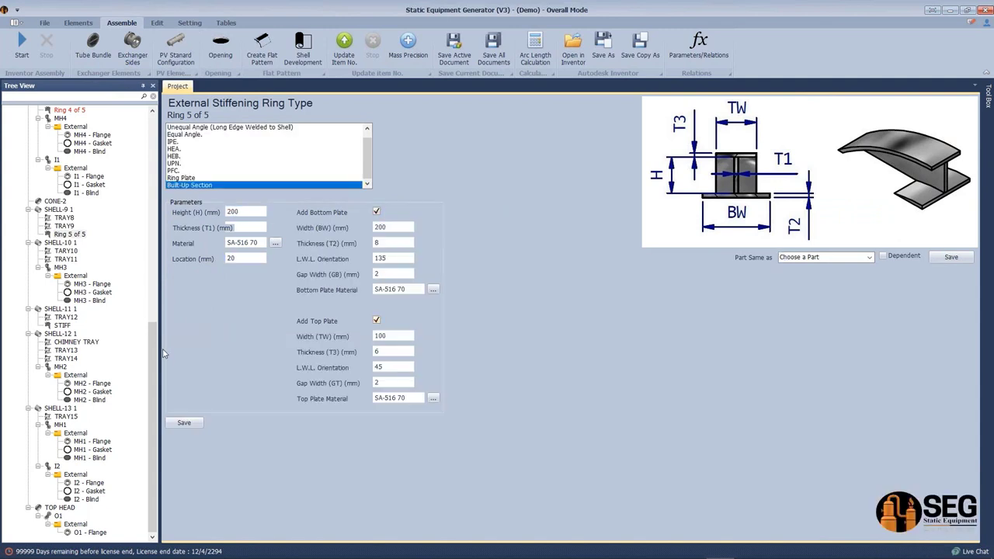
{"action": "left_click", "coordinate": [184, 423]}
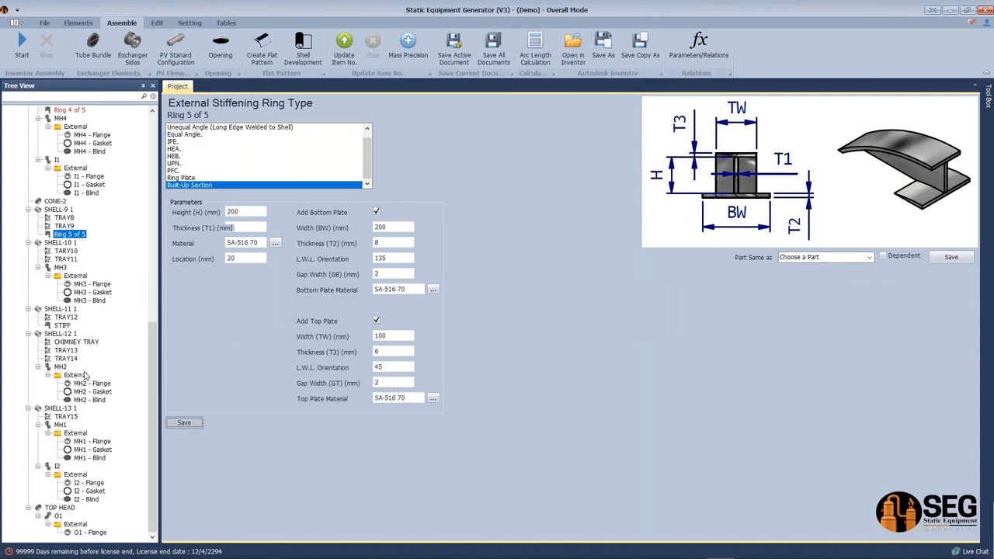
Step: Save the internal STIFF ring at location 1500 mm, height 200 mm, with both plates
{"action": "left_click", "coordinate": [67, 326]}
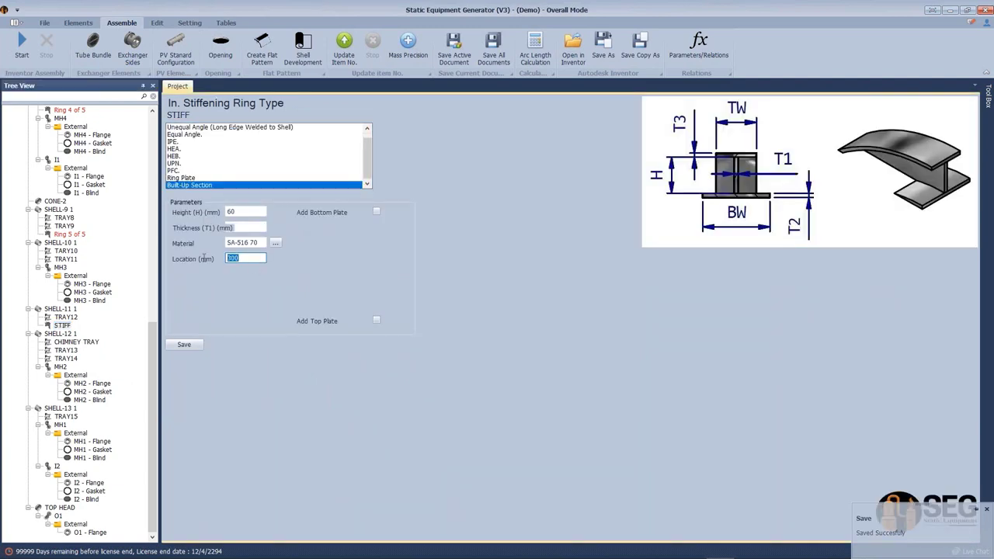
{"action": "type", "text": "1500"}
{"action": "key", "text": "Tab"}
{"action": "type", "text": "2"}
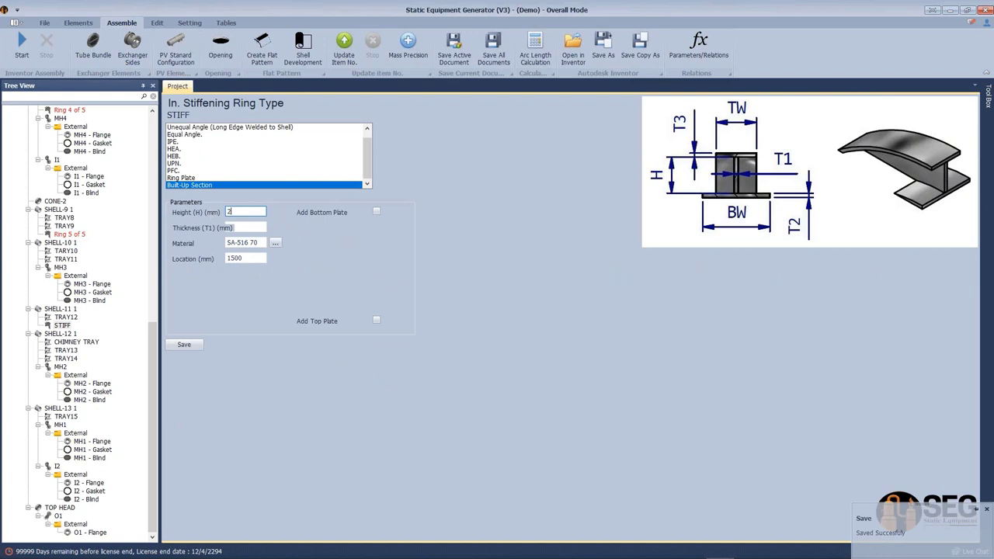
{"action": "left_click", "coordinate": [376, 211]}
{"action": "left_click", "coordinate": [376, 320]}
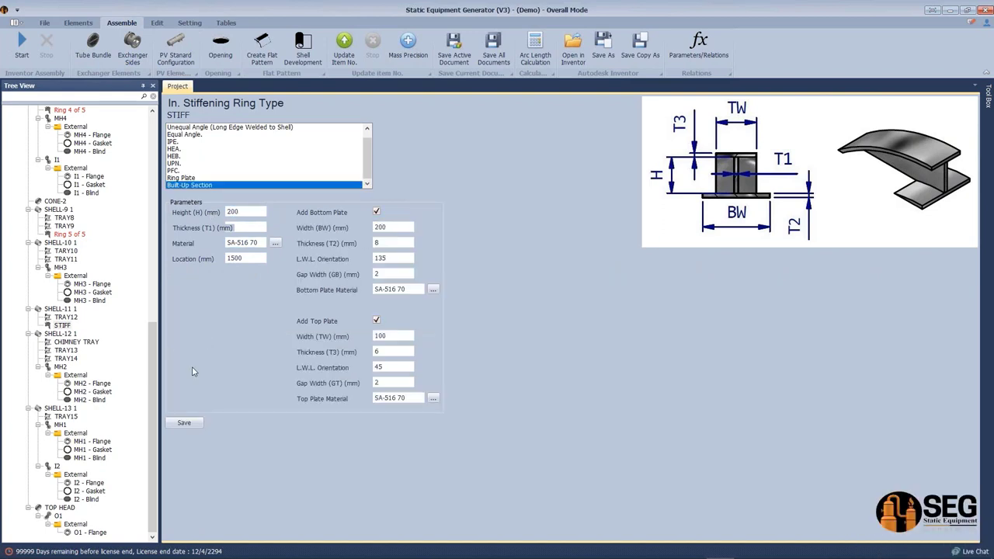
{"action": "left_click", "coordinate": [189, 422]}
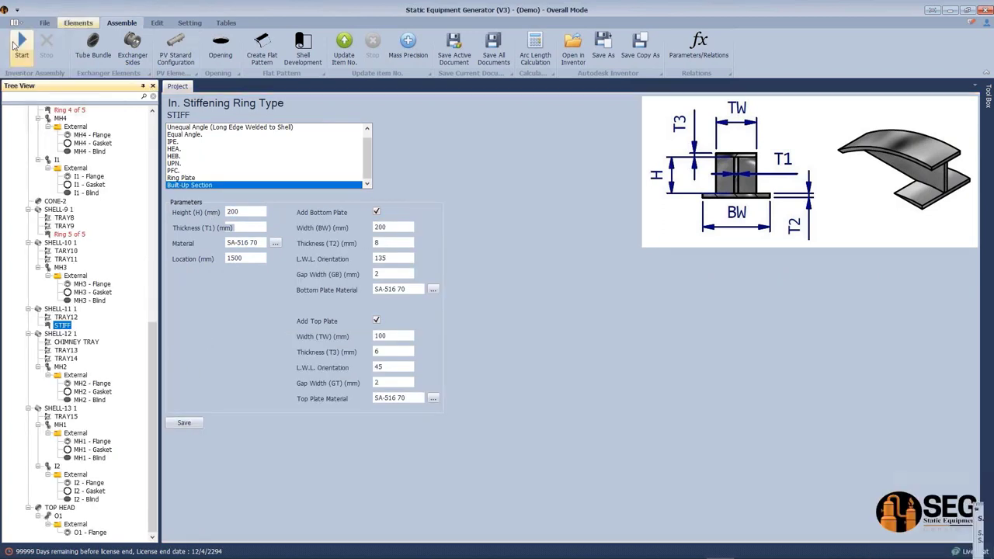
Step: Generate the TBA column in Inventor, then bring up the open PowerPoint presentations
{"action": "left_click", "coordinate": [21, 47]}
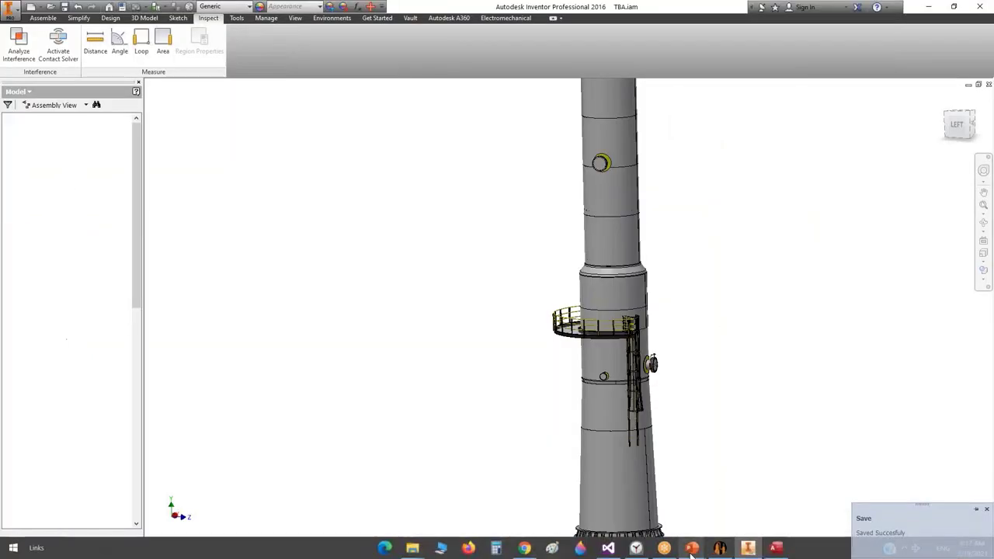
{"action": "left_click", "coordinate": [697, 549]}
{"action": "mouse_move", "coordinate": [523, 509]}
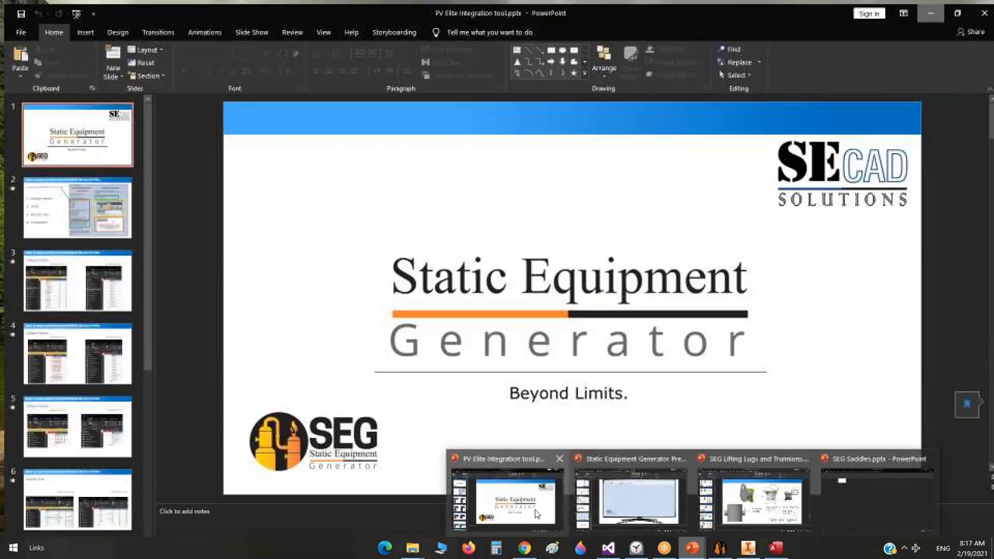
Step: Present the PV Elite Integration tool deck full-screen and advance to slide 2
{"action": "left_click", "coordinate": [505, 501]}
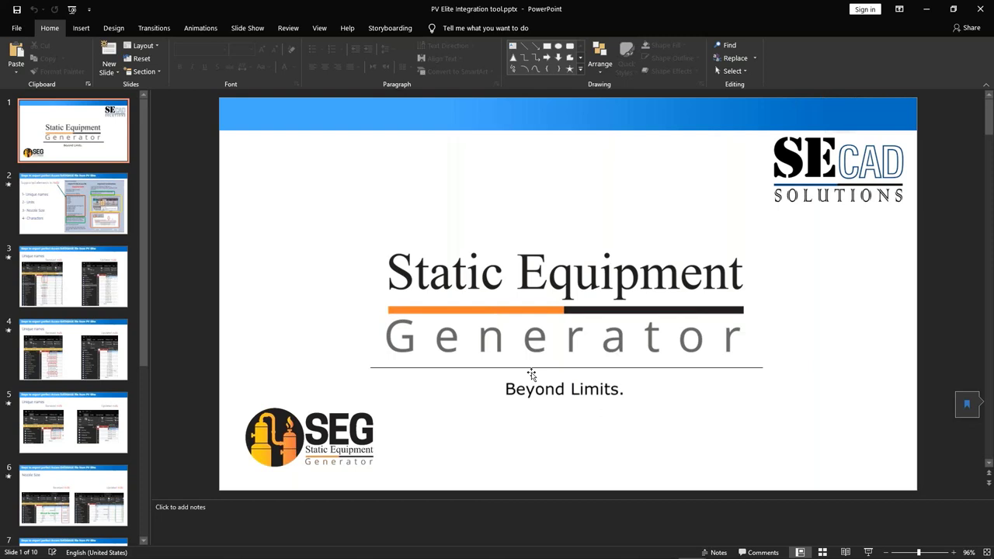
{"action": "key", "text": "F5"}
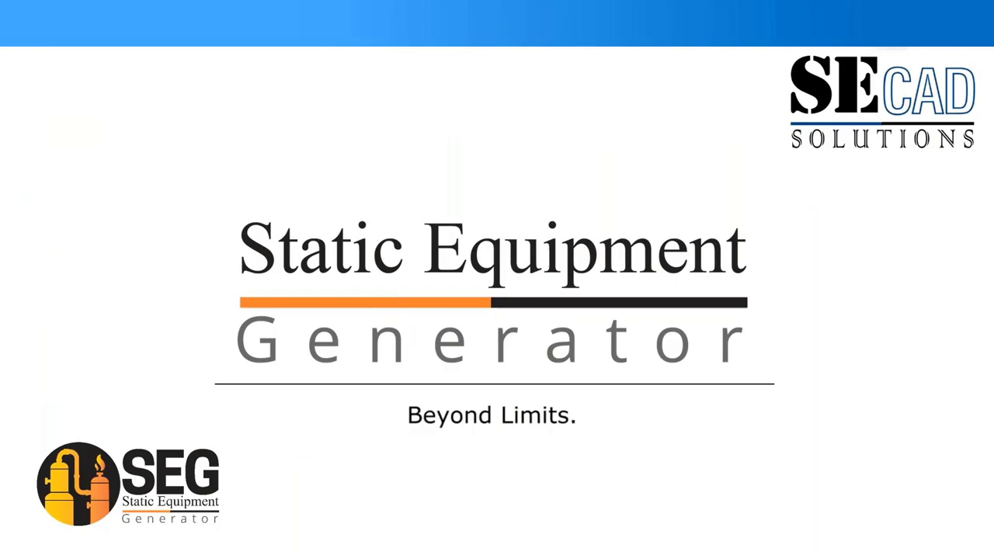
{"action": "key", "text": "Right"}
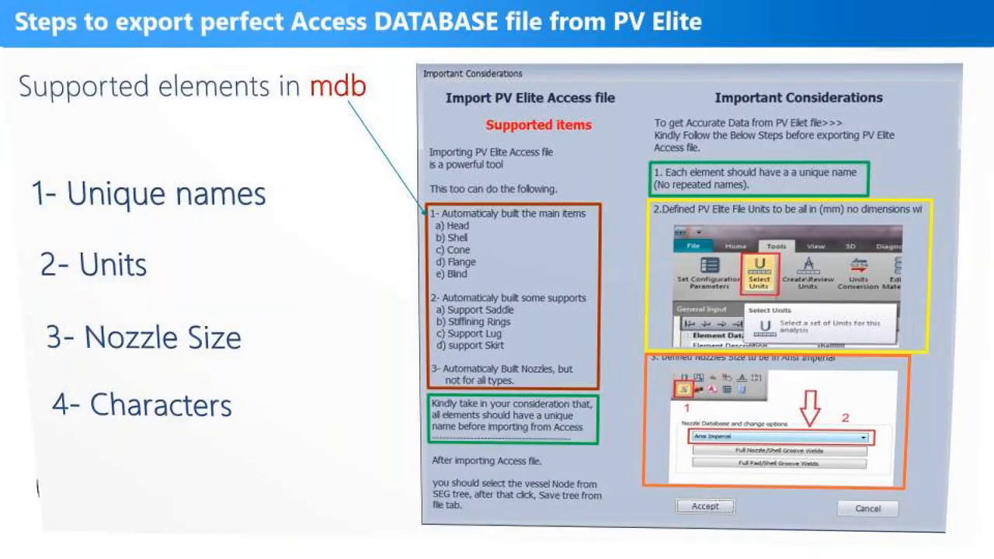
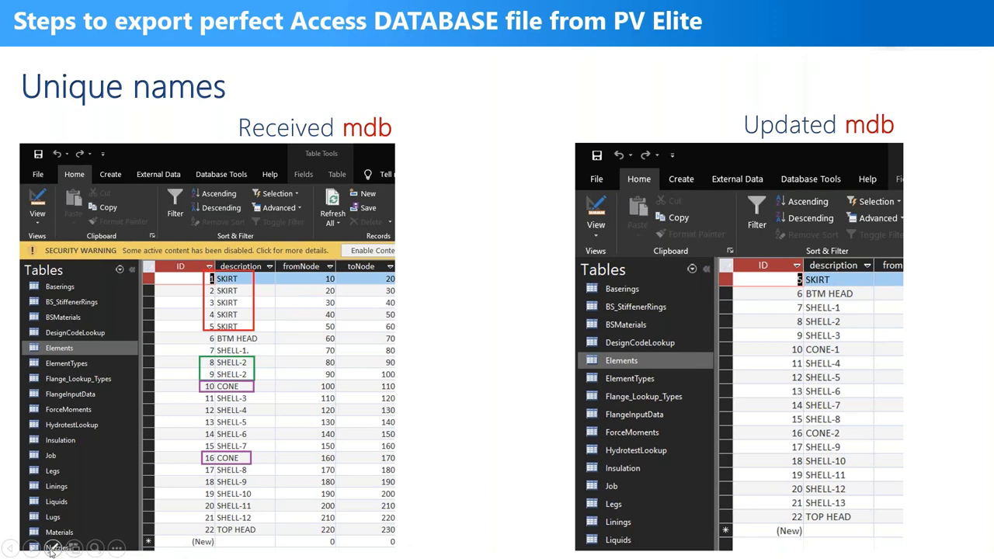
Step: Switch to the laser pointer and advance through the Unique names slides to Nozzle Size
{"action": "left_click", "coordinate": [53, 548]}
{"action": "left_click", "coordinate": [47, 441]}
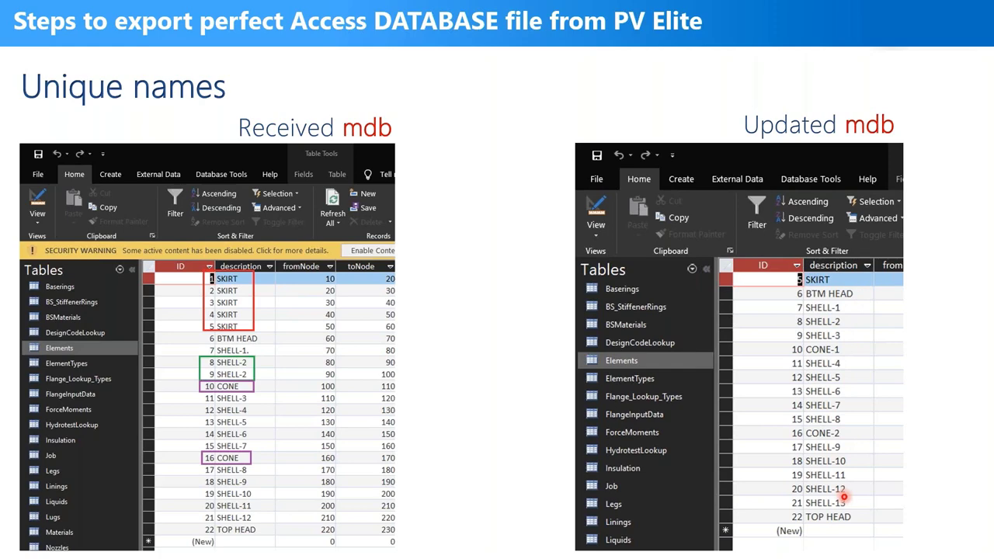
{"action": "key", "text": "Right"}
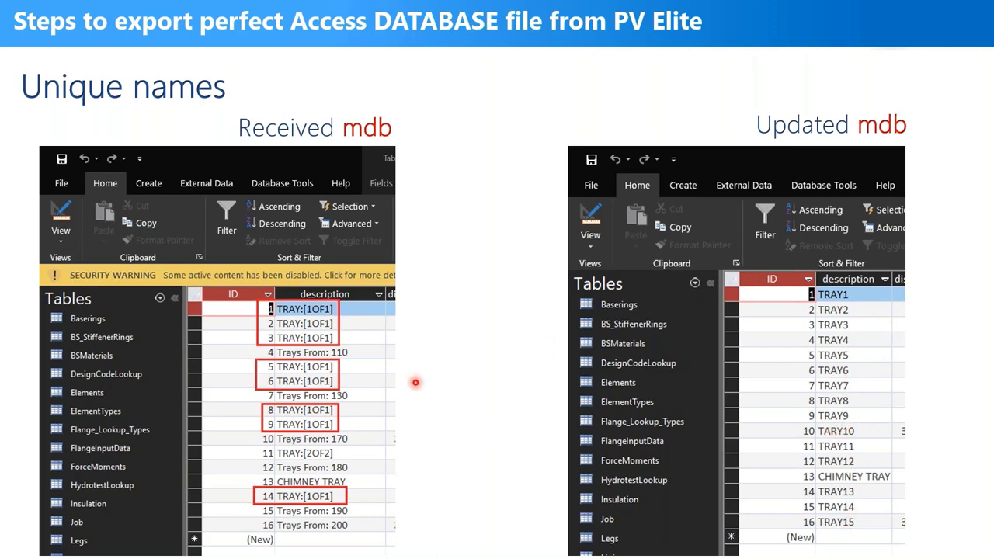
{"action": "left_click", "coordinate": [334, 351]}
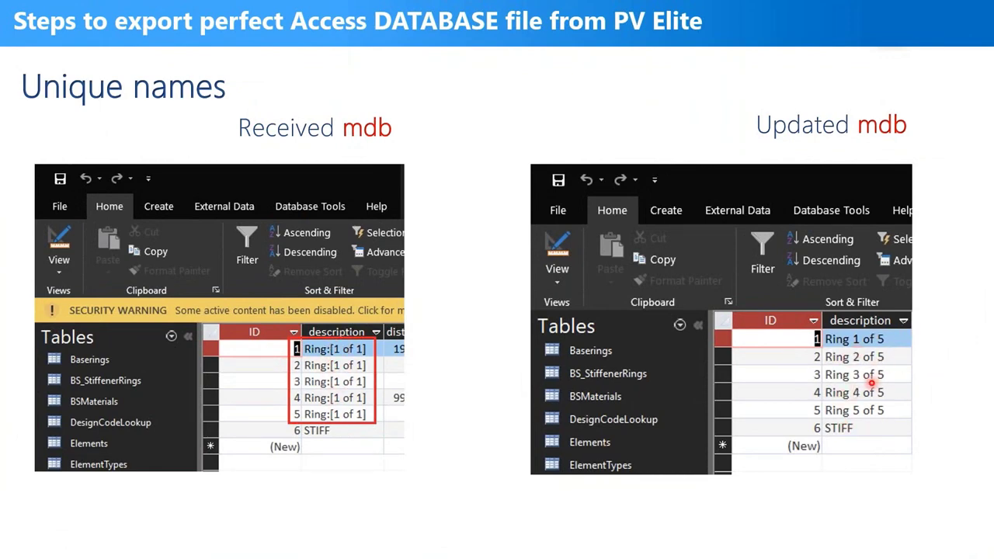
{"action": "key", "text": "Right"}
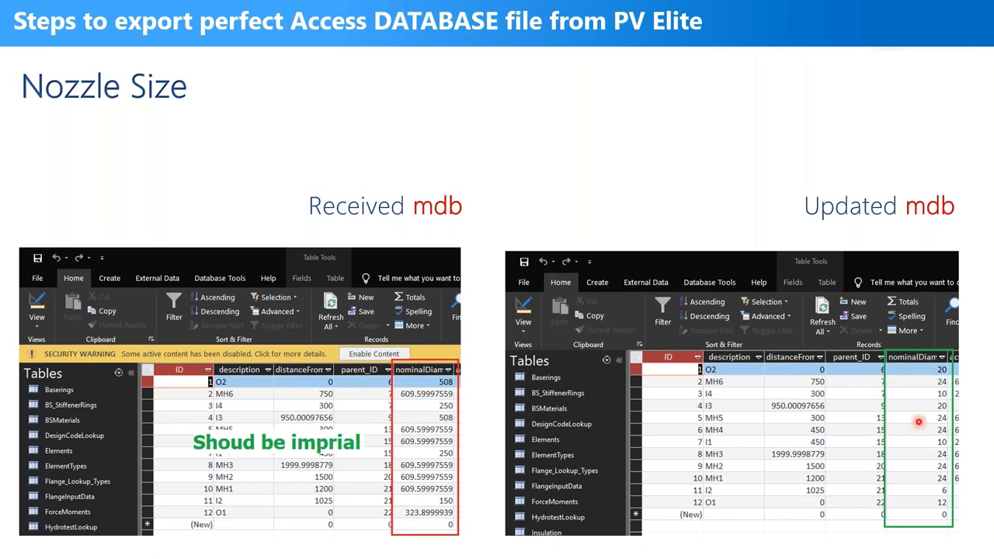
Step: Advance through the File Units and Characters slides, return to File Units, and exit the show
{"action": "left_click", "coordinate": [478, 451]}
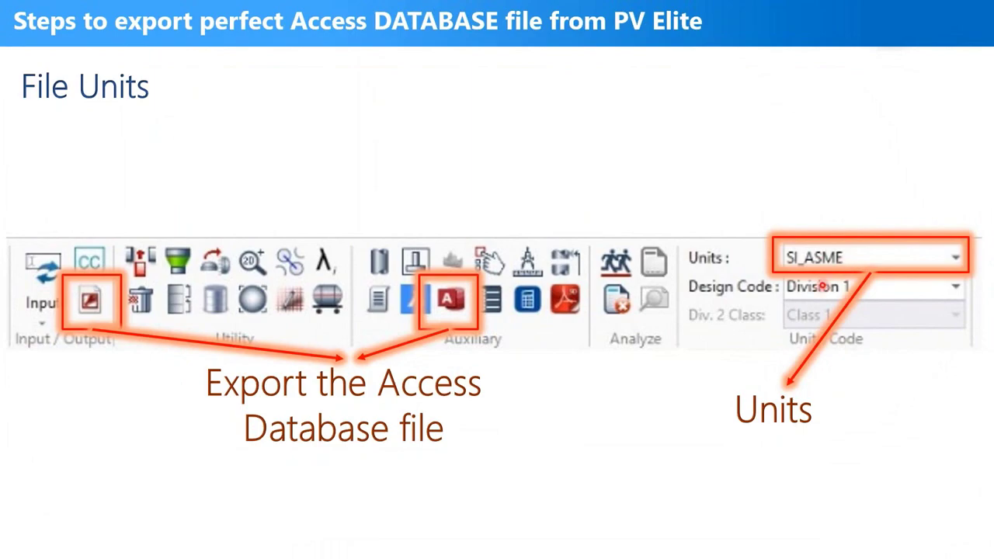
{"action": "left_click", "coordinate": [489, 357]}
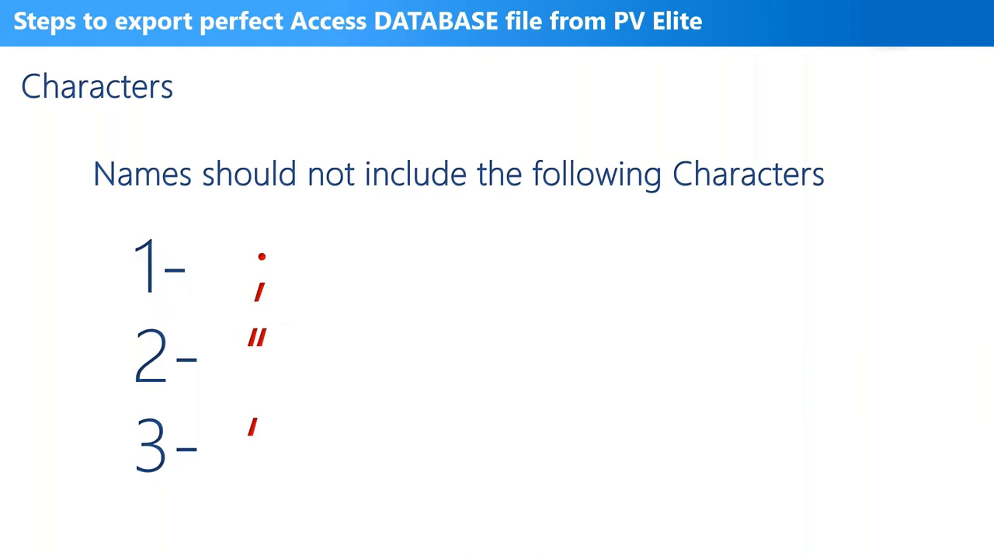
{"action": "left_click", "coordinate": [151, 195]}
{"action": "key", "text": "Escape"}
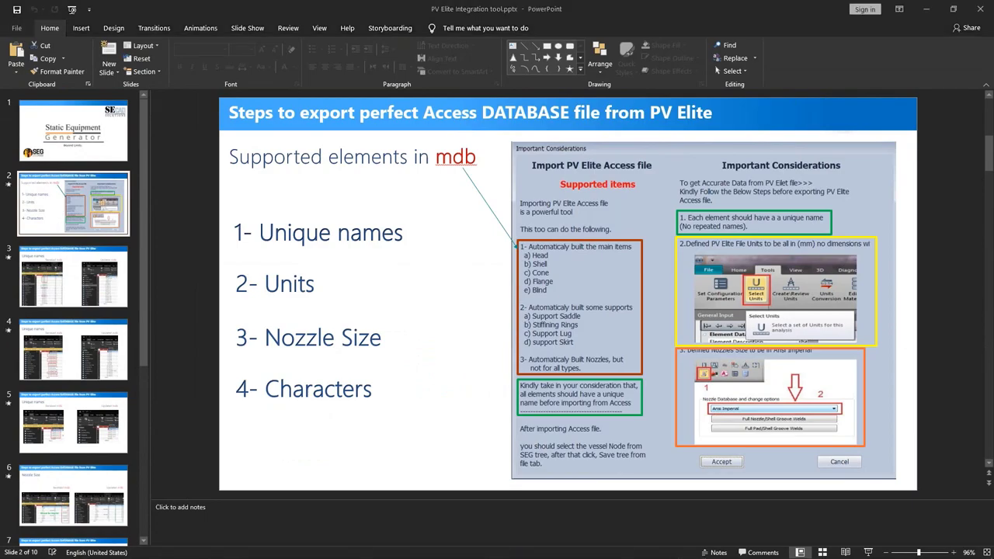
Step: Restart the slideshow from the current slide, end it, and minimize PowerPoint
{"action": "key", "text": "shift+F5"}
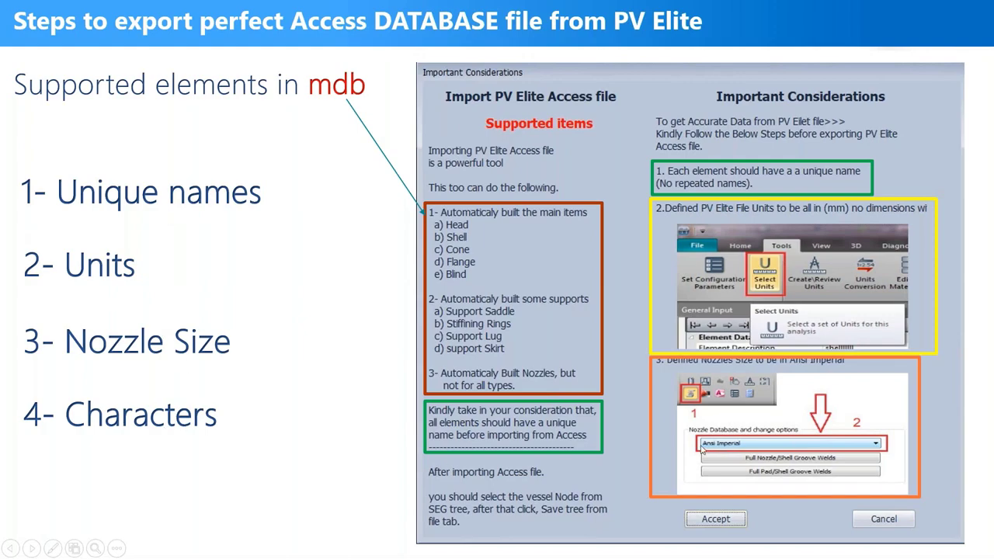
{"action": "key", "text": "Escape"}
{"action": "left_click", "coordinate": [927, 12]}
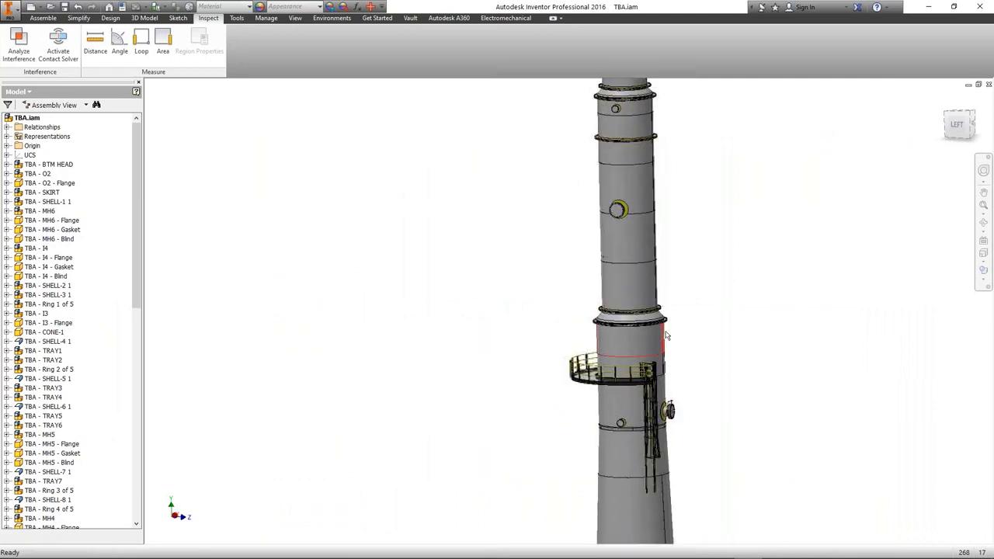
Step: Zoom around the tower and roll the view so the column lies horizontal
{"action": "scroll", "coordinate": [666, 330], "scroll_direction": "up", "scroll_amount": 5}
{"action": "scroll", "coordinate": [637, 201], "scroll_direction": "down", "scroll_amount": 7}
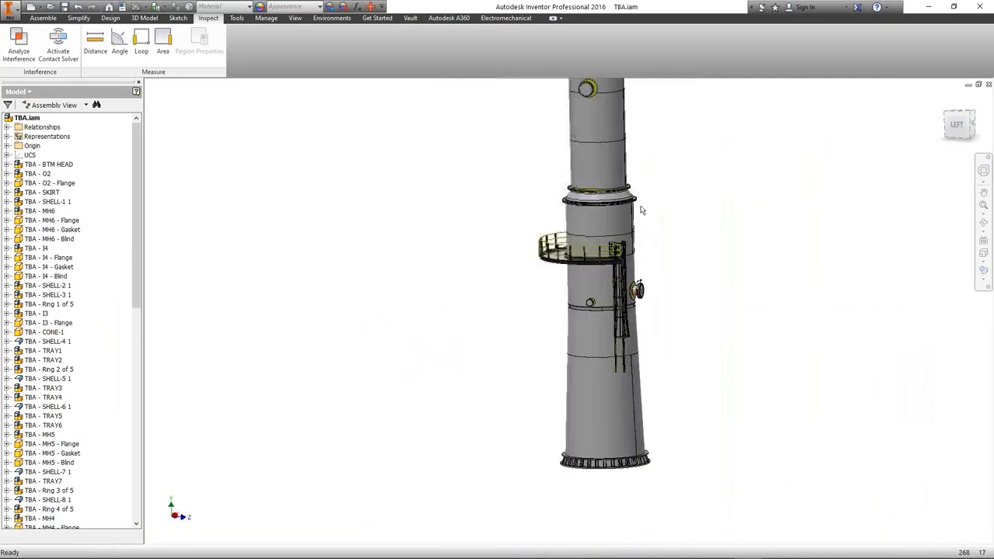
{"action": "scroll", "coordinate": [642, 210], "scroll_direction": "down", "scroll_amount": 3}
{"action": "scroll", "coordinate": [650, 206], "scroll_direction": "up", "scroll_amount": 6}
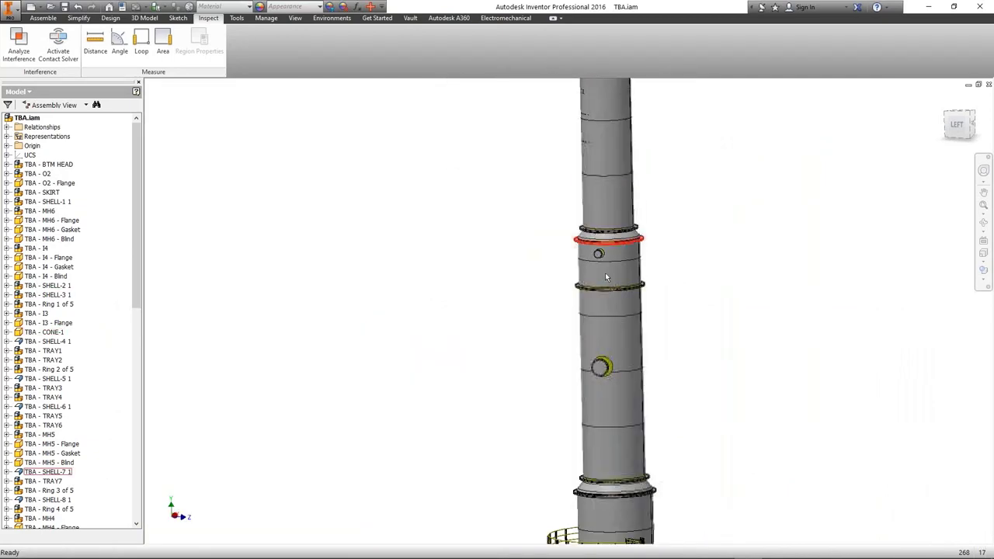
{"action": "scroll", "coordinate": [605, 272], "scroll_direction": "up", "scroll_amount": 5}
{"action": "scroll", "coordinate": [630, 226], "scroll_direction": "down", "scroll_amount": 5}
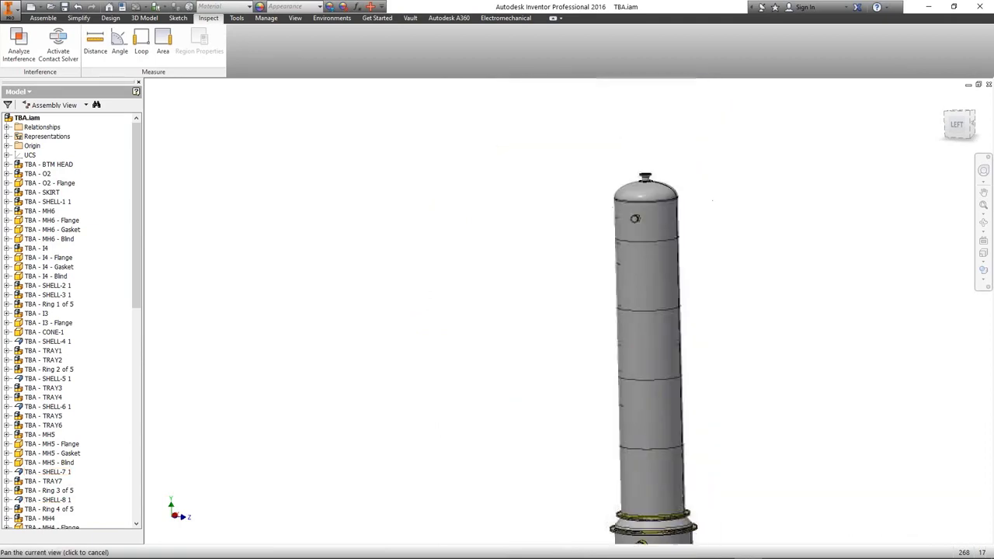
{"action": "scroll", "coordinate": [641, 275], "scroll_direction": "down", "scroll_amount": 4}
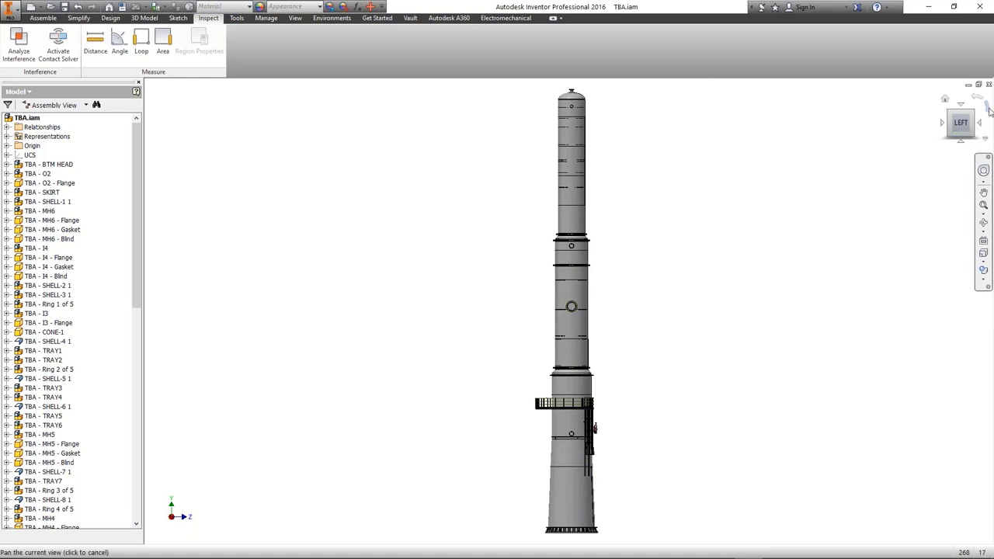
{"action": "left_click", "coordinate": [989, 109]}
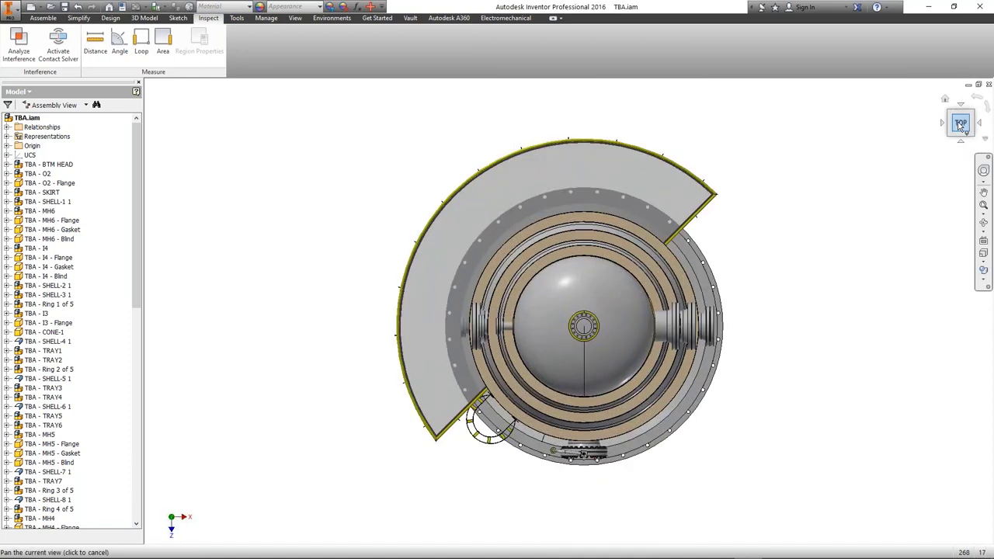
Step: Set the current top-down view as the Front view, then switch to Static Equipment Generator
{"action": "right_click", "coordinate": [961, 127]}
{"action": "mouse_move", "coordinate": [905, 214]}
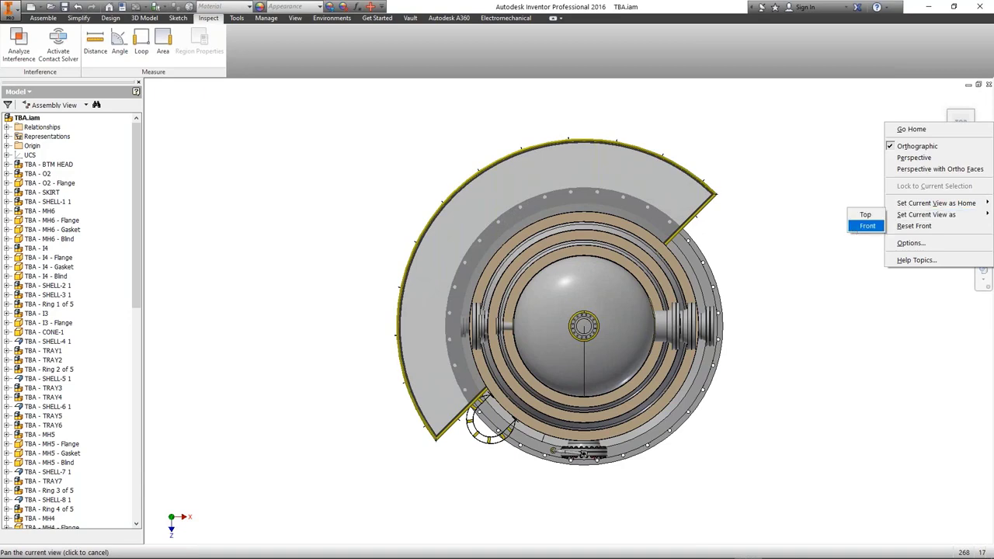
{"action": "left_click", "coordinate": [867, 226]}
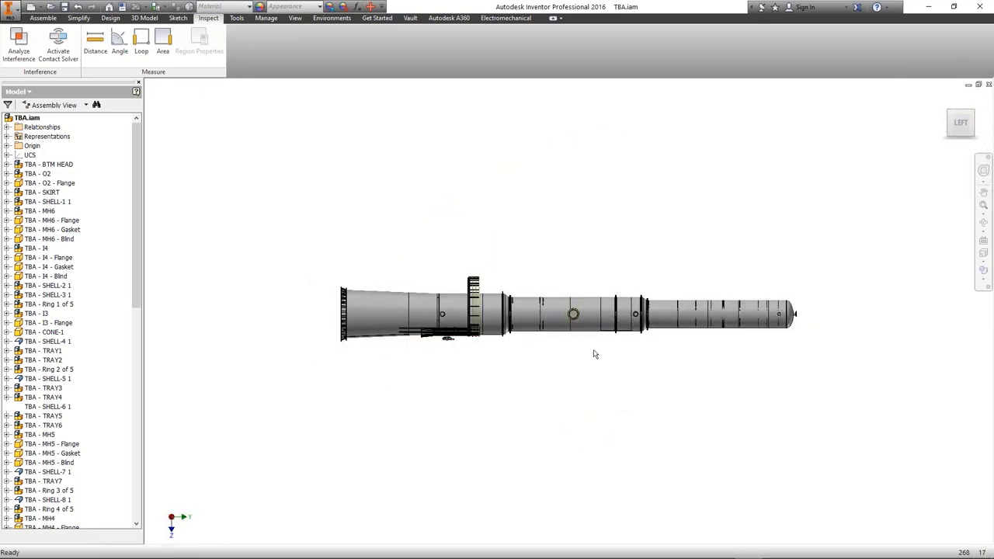
{"action": "mouse_move", "coordinate": [590, 556]}
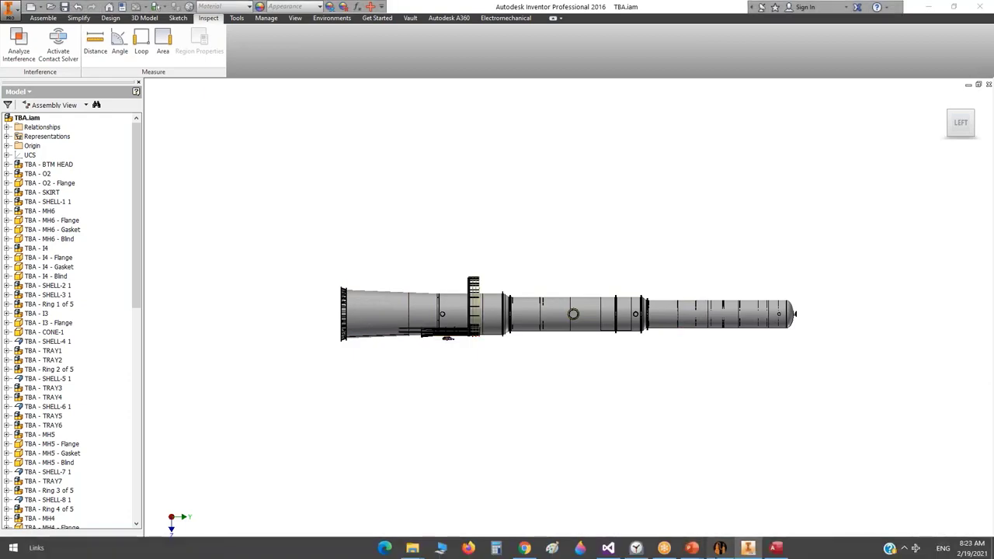
{"action": "left_click", "coordinate": [720, 547]}
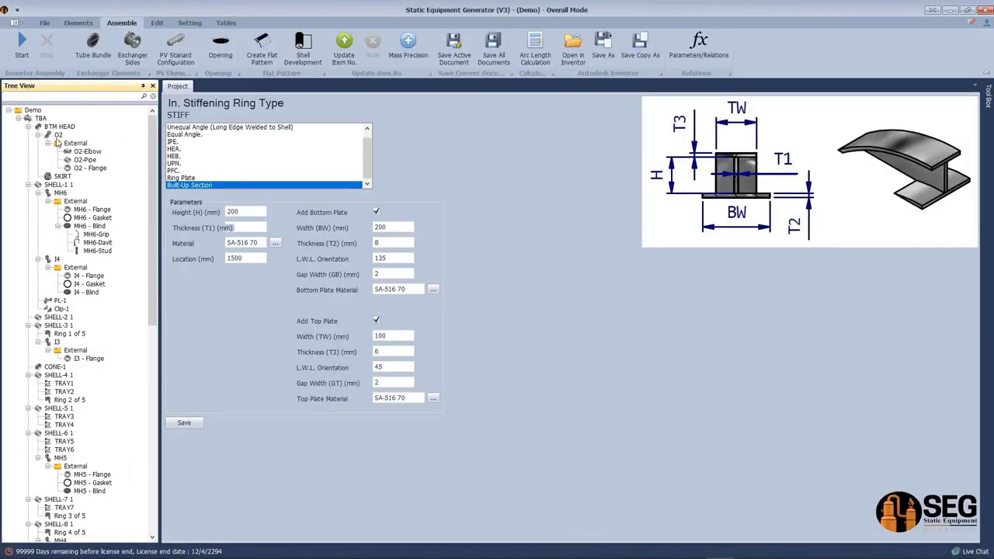
Step: Start a new drawing of the TBA vessel on an A0 sheet
{"action": "left_click", "coordinate": [40, 119]}
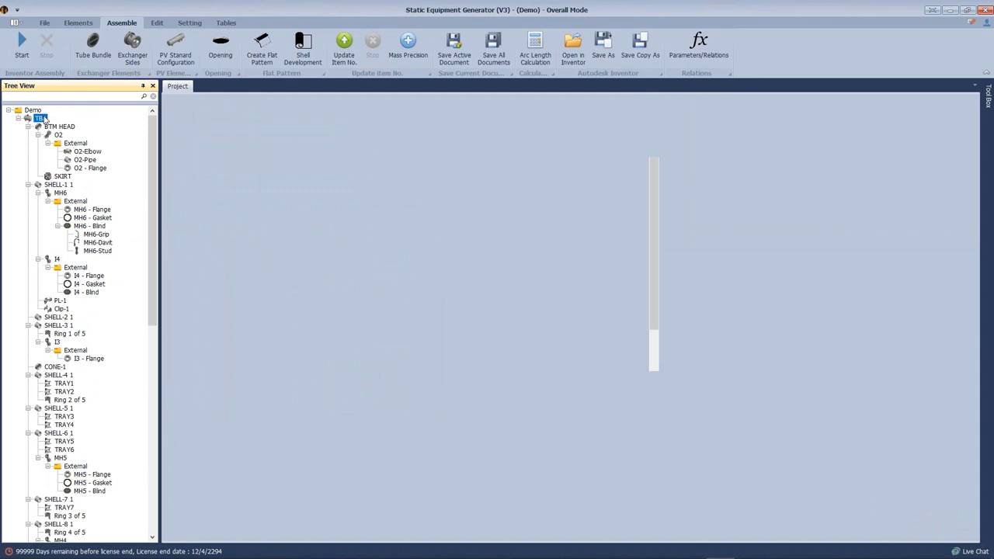
{"action": "right_click", "coordinate": [44, 118]}
{"action": "mouse_move", "coordinate": [76, 150]}
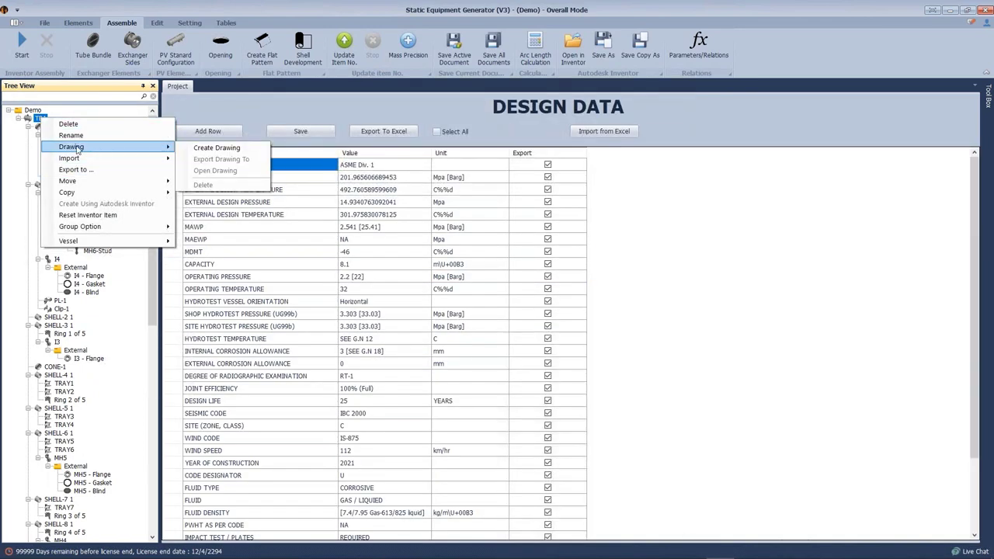
{"action": "left_click", "coordinate": [215, 149]}
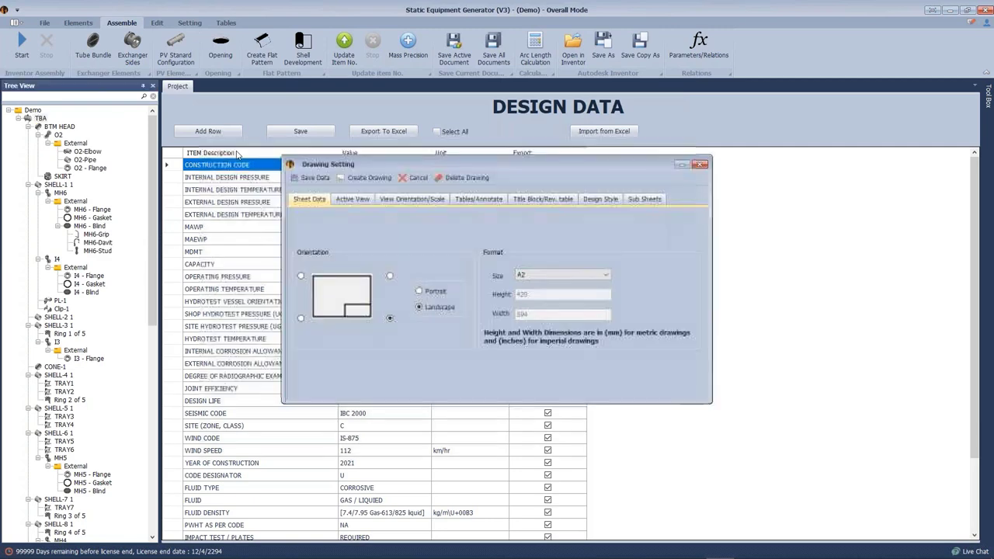
{"action": "left_click", "coordinate": [568, 276]}
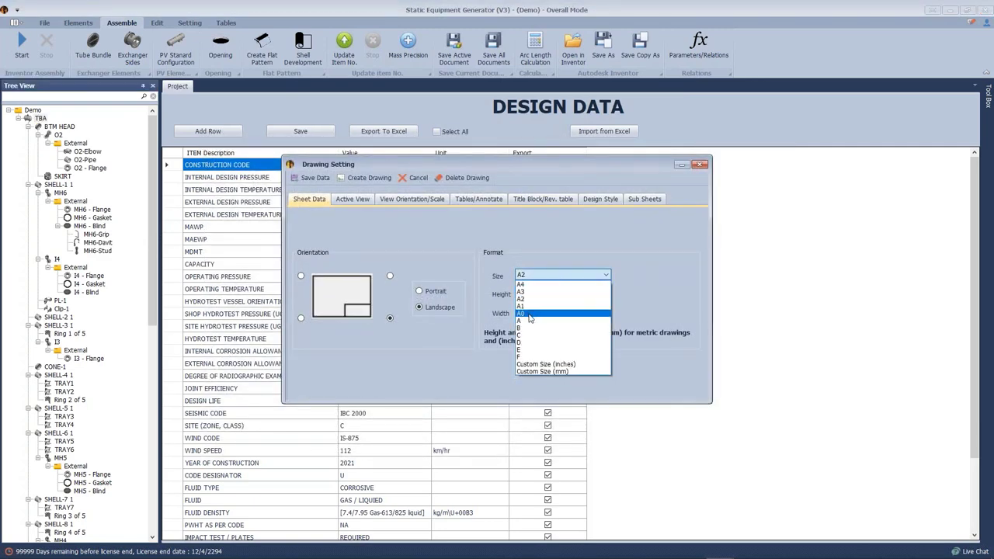
{"action": "left_click", "coordinate": [531, 313]}
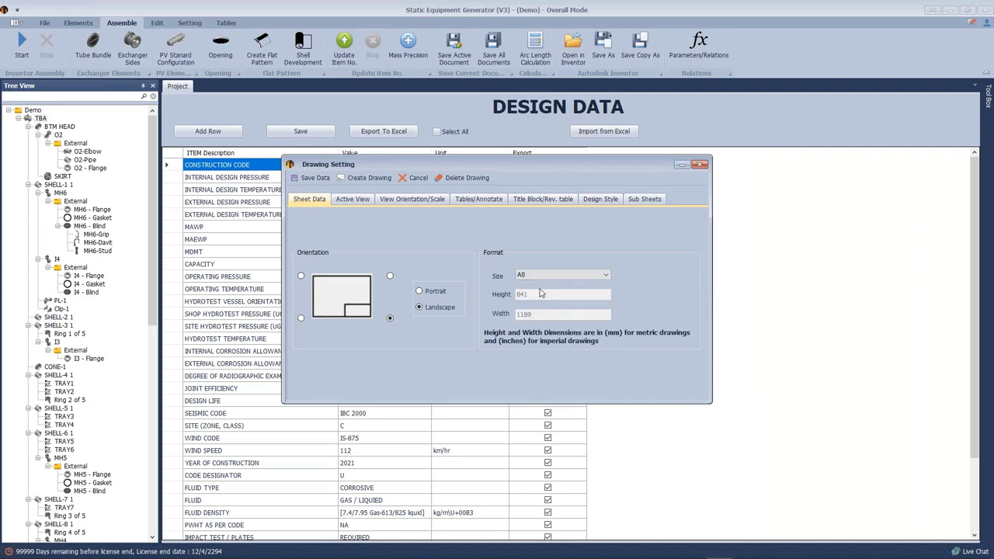
Step: Add a right side view, relabel the elevation 'EKEVATION VIEW', then return to Inventor
{"action": "left_click", "coordinate": [355, 200]}
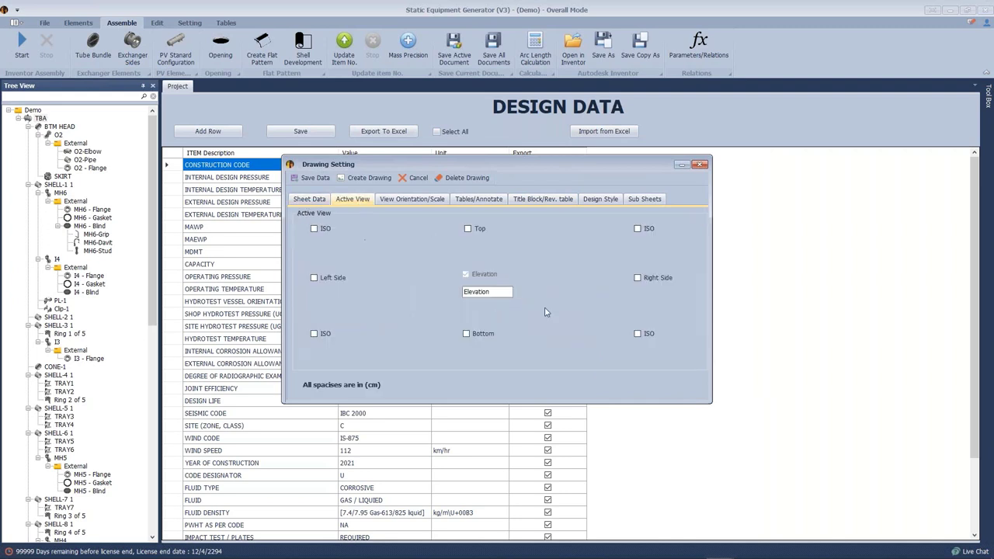
{"action": "left_click", "coordinate": [638, 278]}
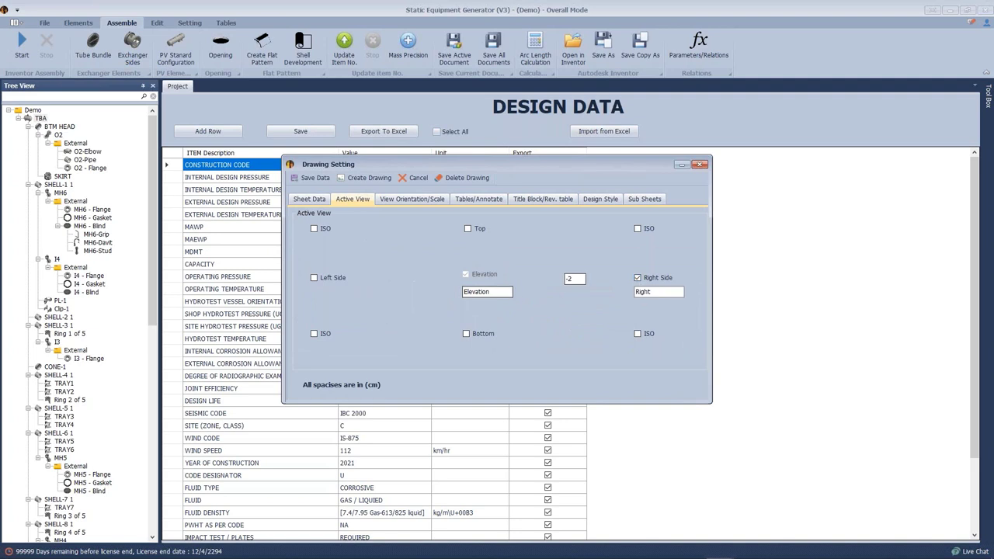
{"action": "left_click_drag", "start_coordinate": [509, 291], "coordinate": [394, 289]}
{"action": "type", "text": "e"}
{"action": "left_click_drag", "start_coordinate": [509, 292], "coordinate": [417, 293]}
{"action": "type", "text": "EK"}
{"action": "type", "text": "EVATION VIEW"}
{"action": "key", "text": "Tab"}
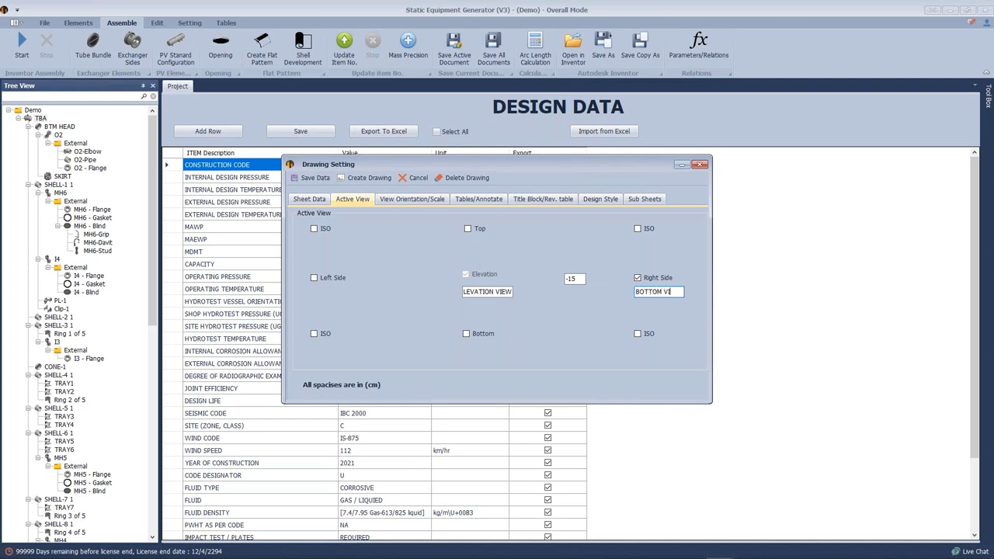
{"action": "left_click", "coordinate": [428, 202]}
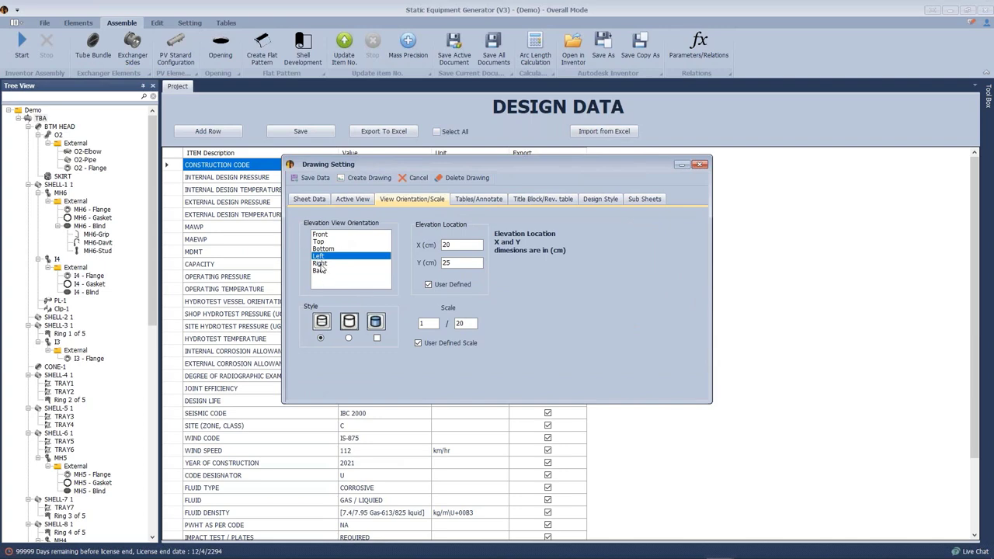
{"action": "left_click", "coordinate": [735, 548]}
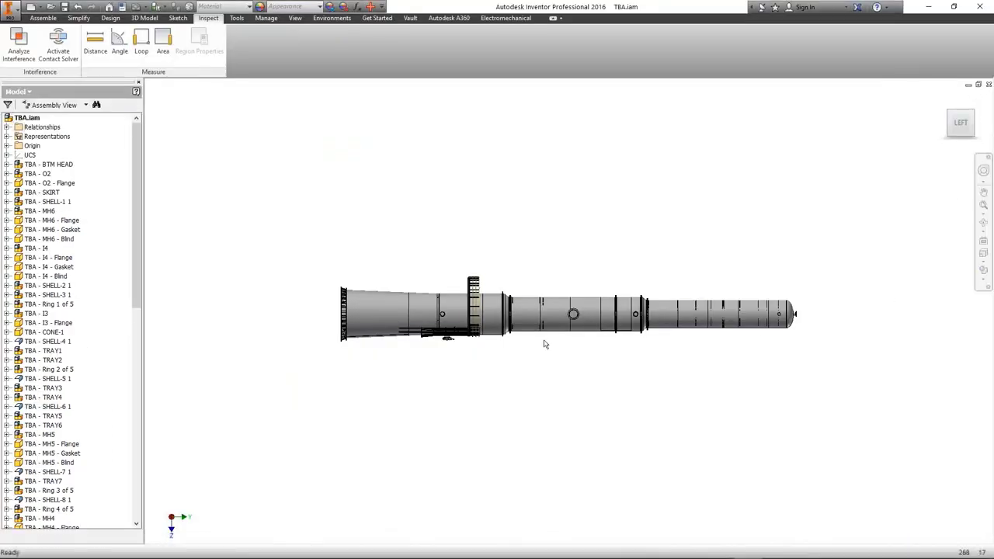
Step: Rotate the column with the ViewCube to the Back view, then the Left view
{"action": "scroll", "coordinate": [547, 320], "scroll_direction": "down", "scroll_amount": 3}
{"action": "scroll", "coordinate": [547, 320], "scroll_direction": "up", "scroll_amount": 3}
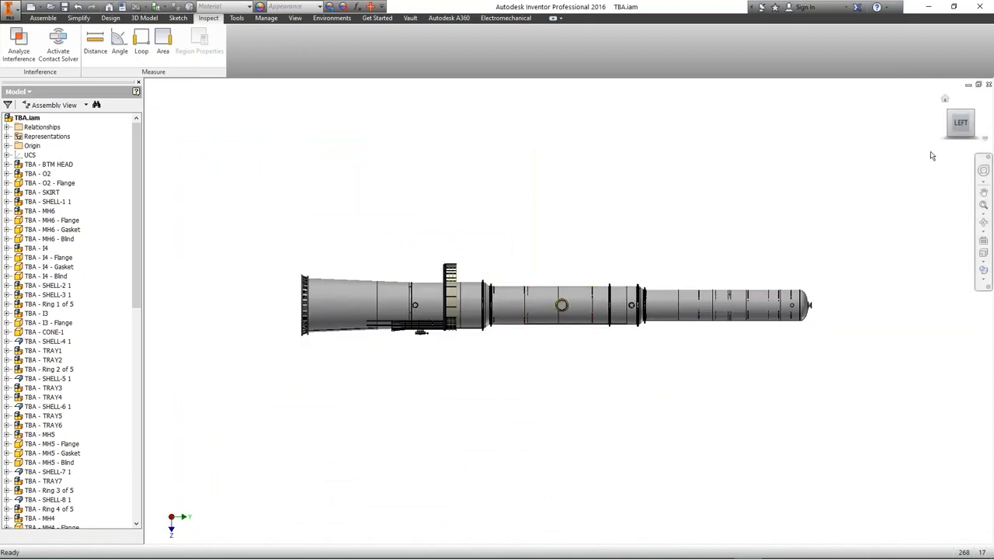
{"action": "left_click", "coordinate": [942, 125]}
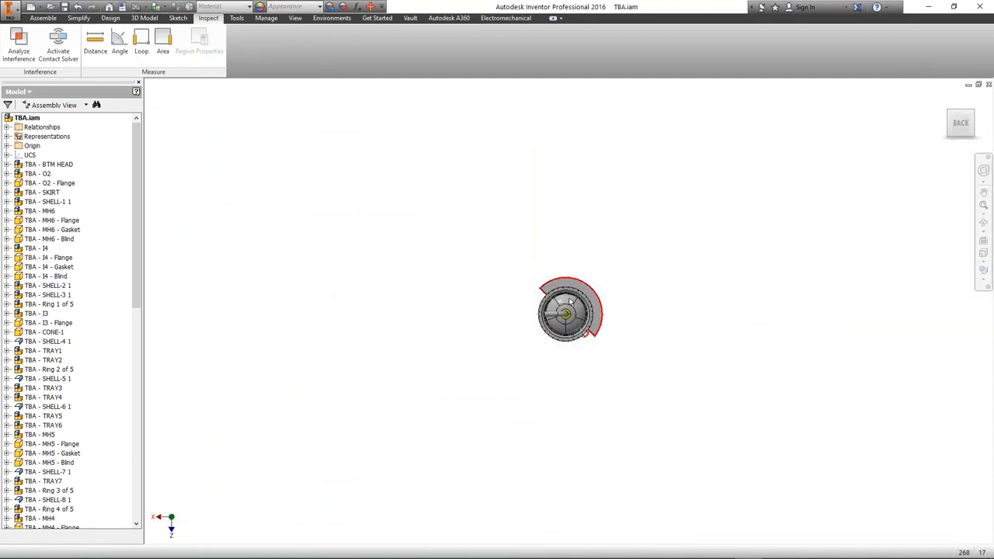
{"action": "left_click", "coordinate": [977, 123]}
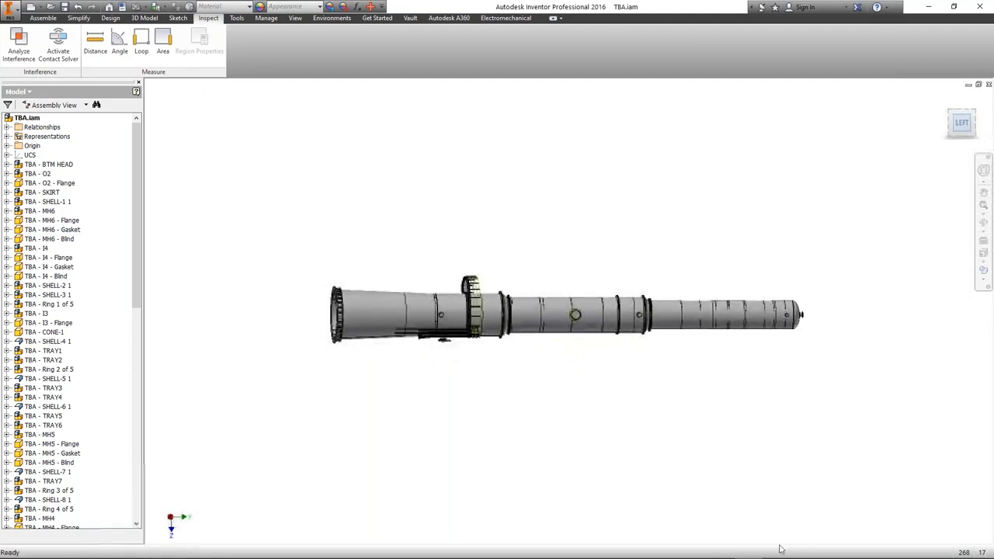
Step: Set the elevation location to X 30, Y 30 and the scale to 1:90
{"action": "mouse_move", "coordinate": [758, 553]}
{"action": "mouse_move", "coordinate": [720, 547]}
{"action": "left_click", "coordinate": [776, 490]}
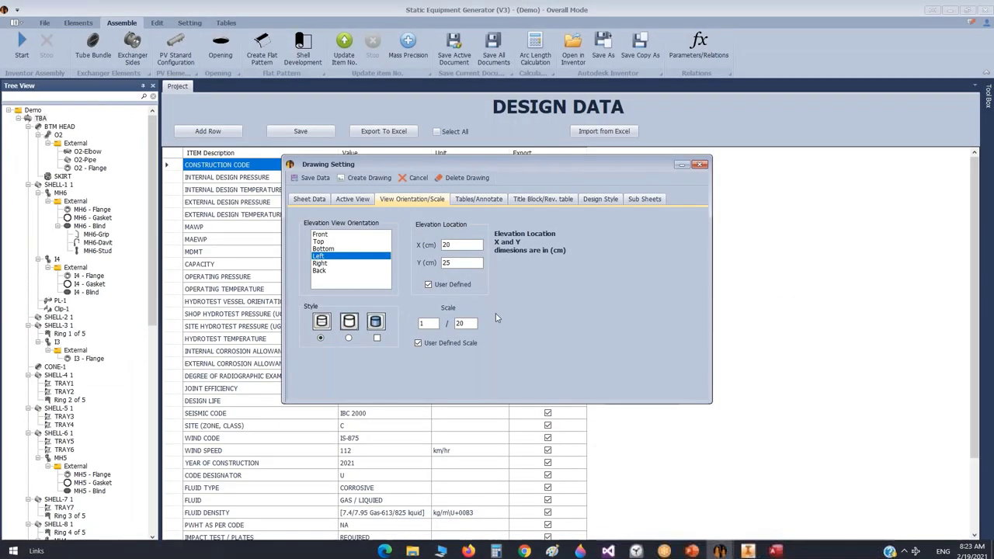
{"action": "left_click", "coordinate": [417, 241]}
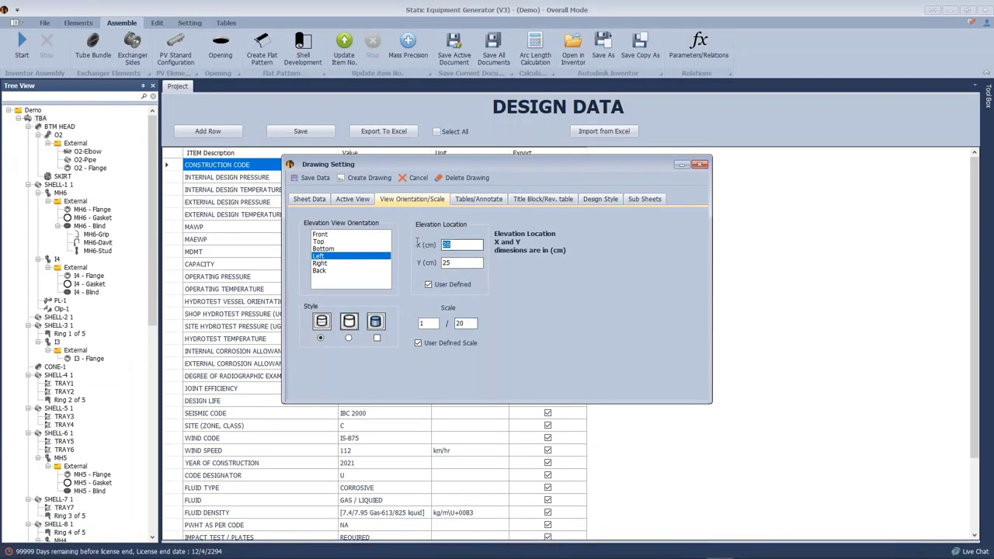
{"action": "type", "text": "30"}
{"action": "type", "text": "30"}
{"action": "key", "text": "Tab"}
{"action": "type", "text": "90"}
Step: Include the nozzle table under Tables/Annotate and open the Drawing Notes list
{"action": "left_click", "coordinate": [457, 201]}
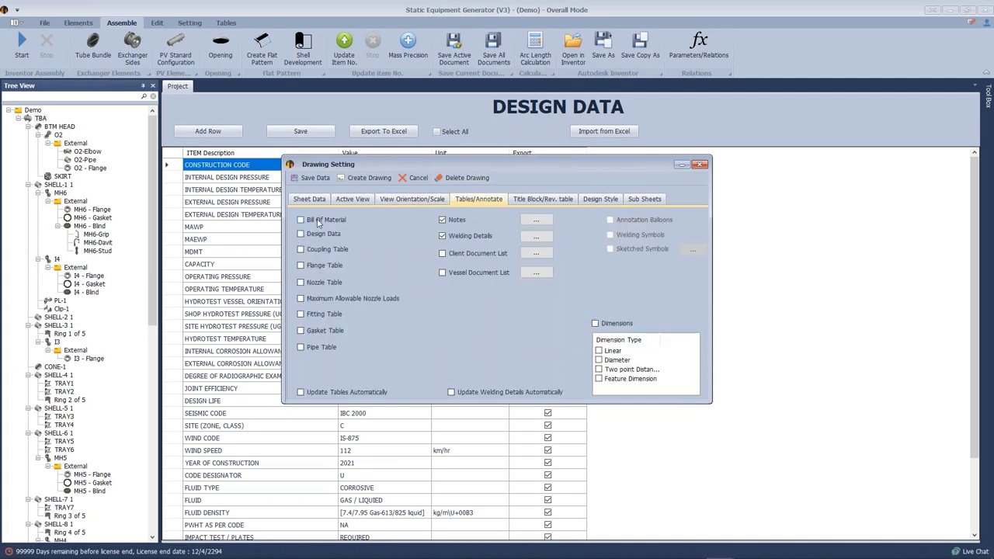
{"action": "left_click", "coordinate": [332, 285]}
{"action": "left_click", "coordinate": [536, 220]}
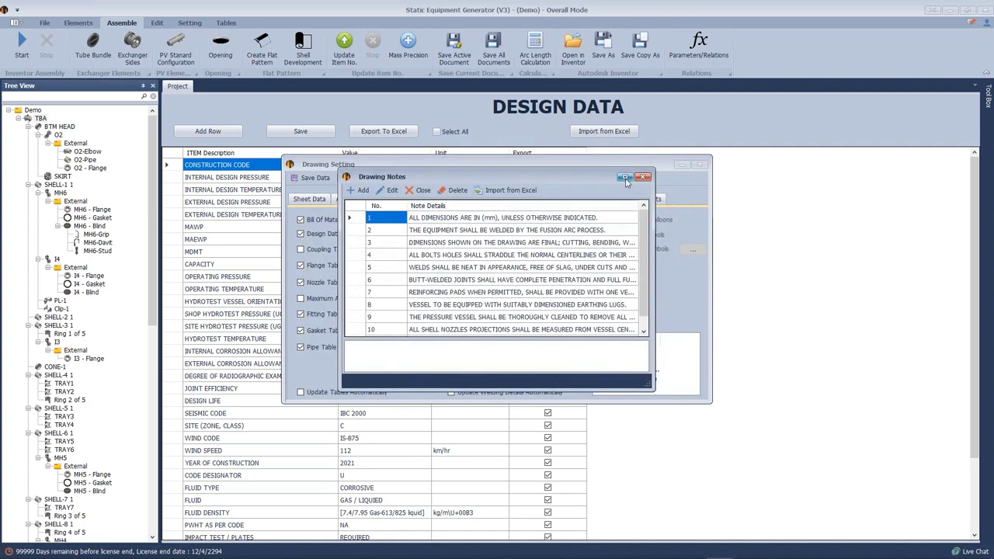
Step: Maximize Drawing Notes, add test note 12 'HGUYASDGF', then delete it
{"action": "left_click", "coordinate": [624, 178]}
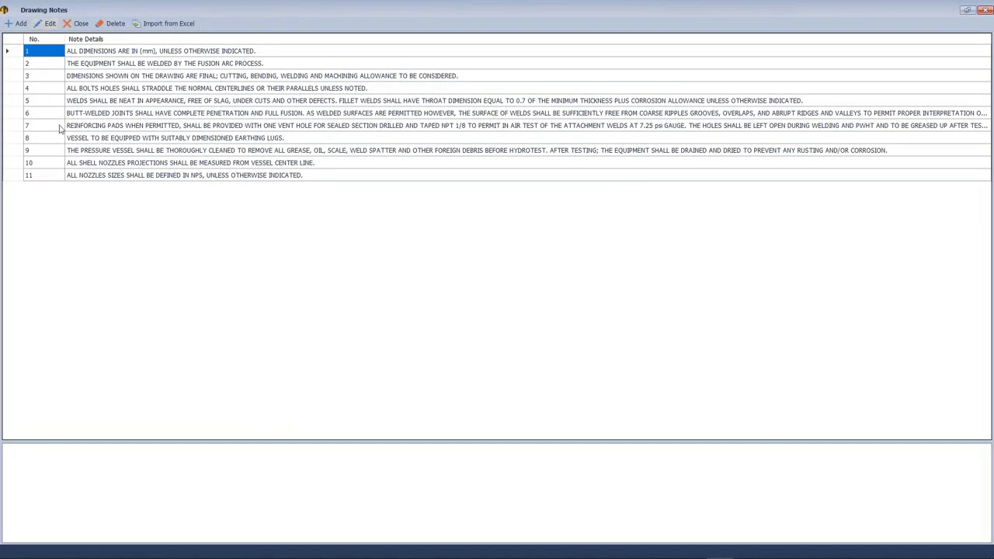
{"action": "left_click", "coordinate": [16, 138]}
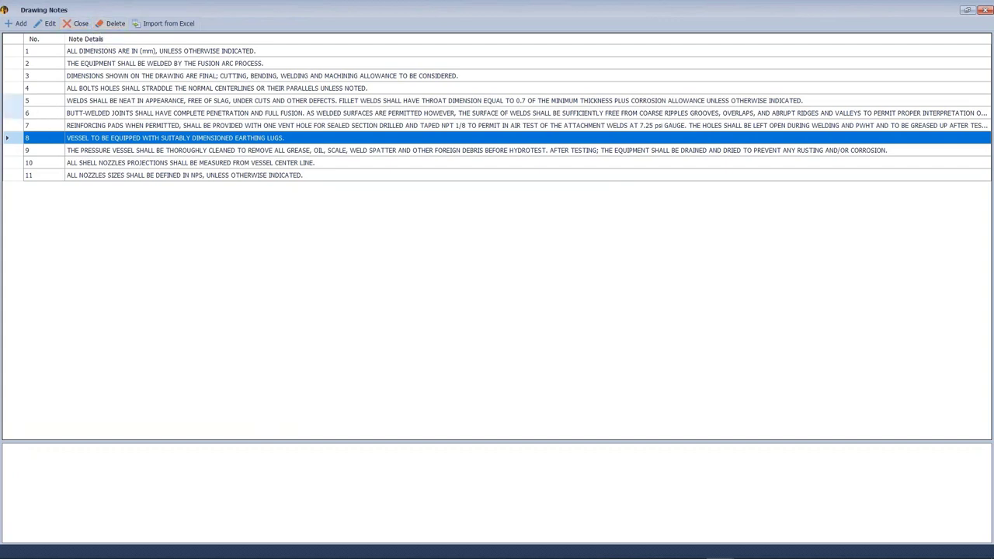
{"action": "left_click", "coordinate": [133, 484]}
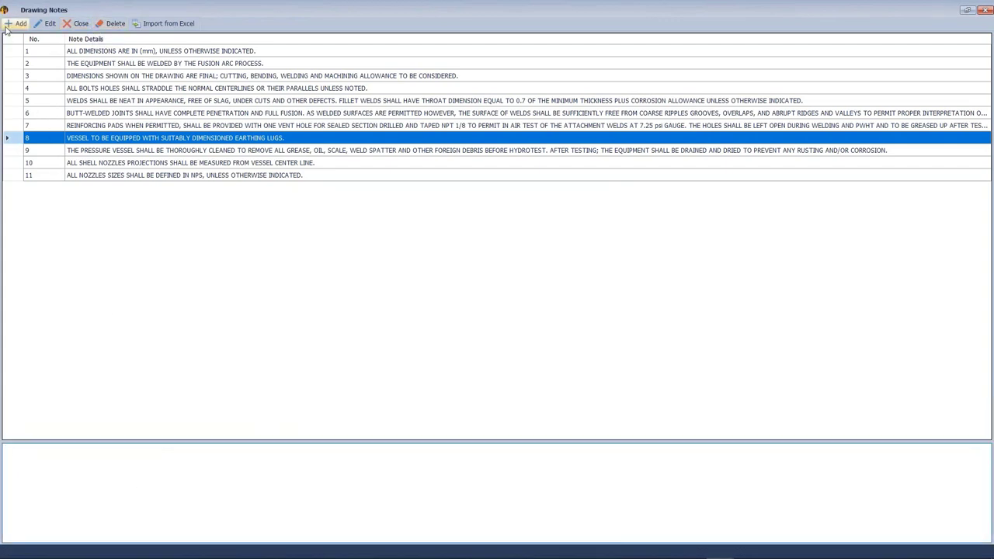
{"action": "left_click", "coordinate": [6, 26]}
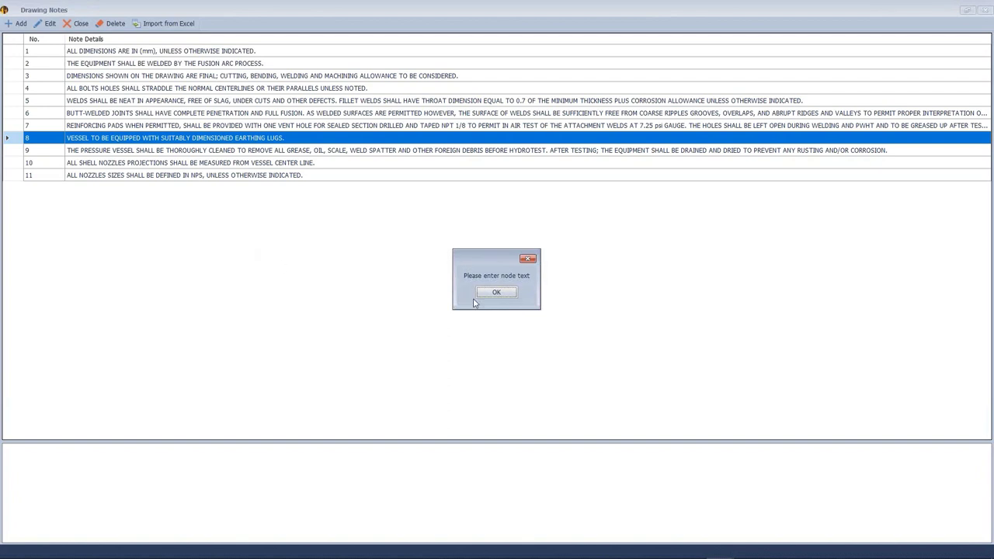
{"action": "left_click", "coordinate": [506, 293]}
{"action": "type", "text": "HGUYASDGFBF YGUYSFGSFDSW"}
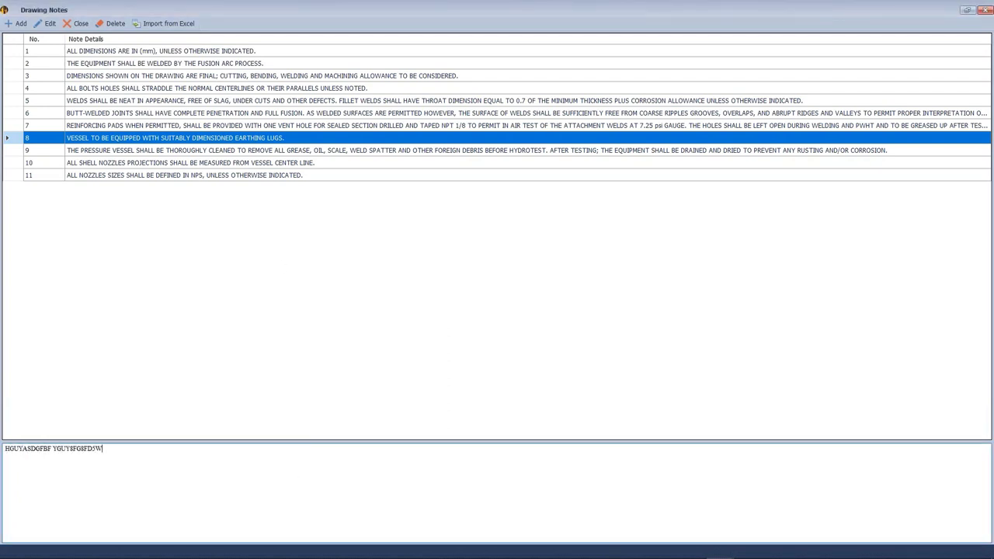
{"action": "left_click", "coordinate": [17, 24]}
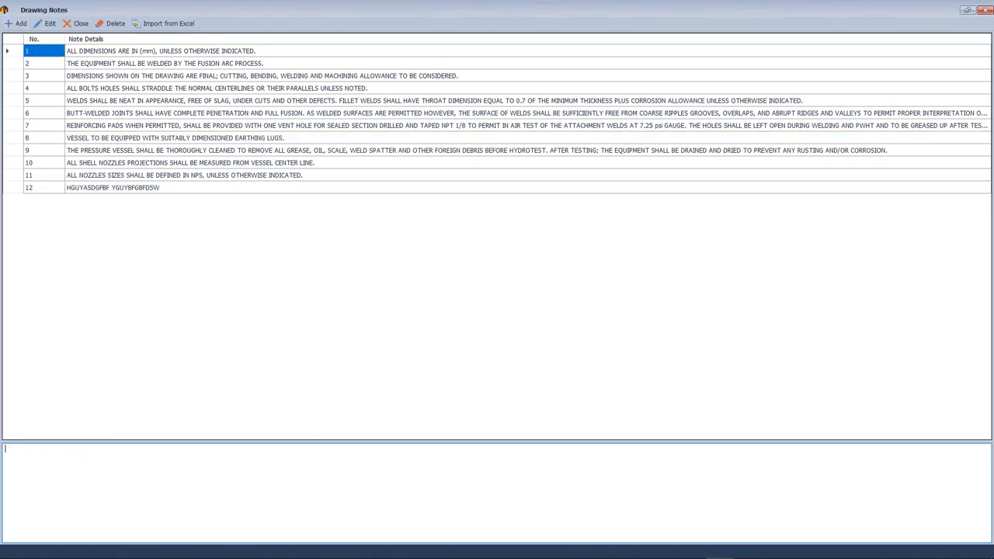
{"action": "left_click", "coordinate": [17, 191]}
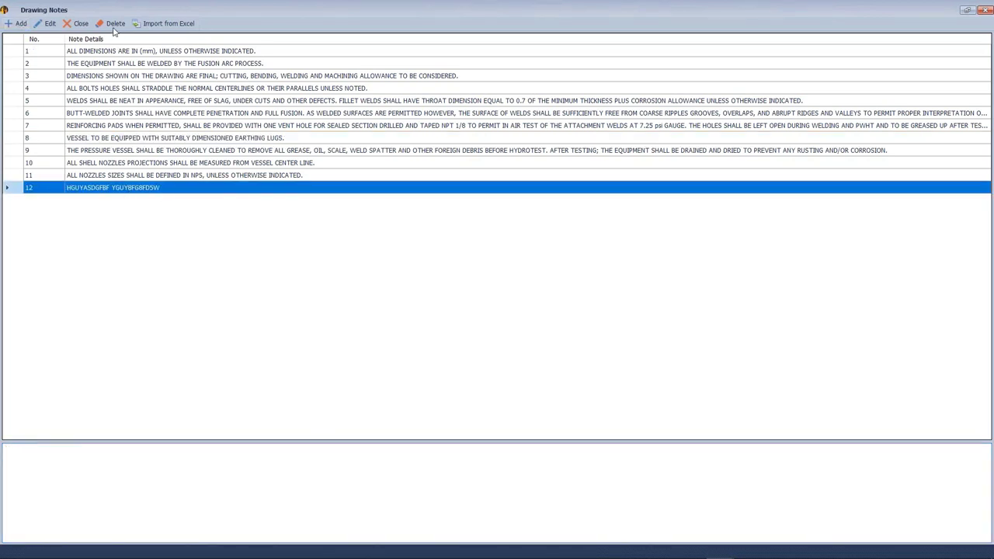
{"action": "left_click", "coordinate": [482, 296]}
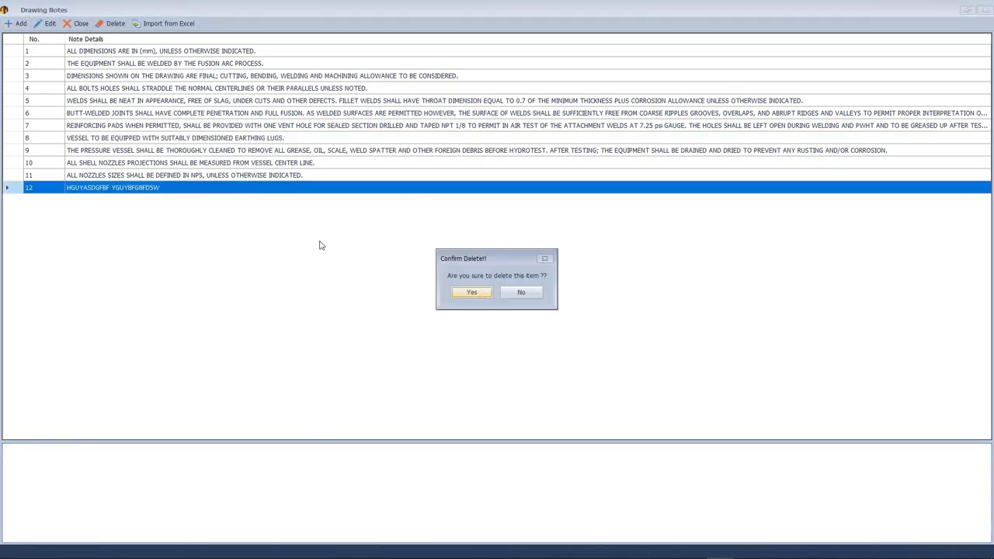
Step: Load note 7 for editing, cancel an Excel notes import, and open Welding Details
{"action": "left_click", "coordinate": [12, 130]}
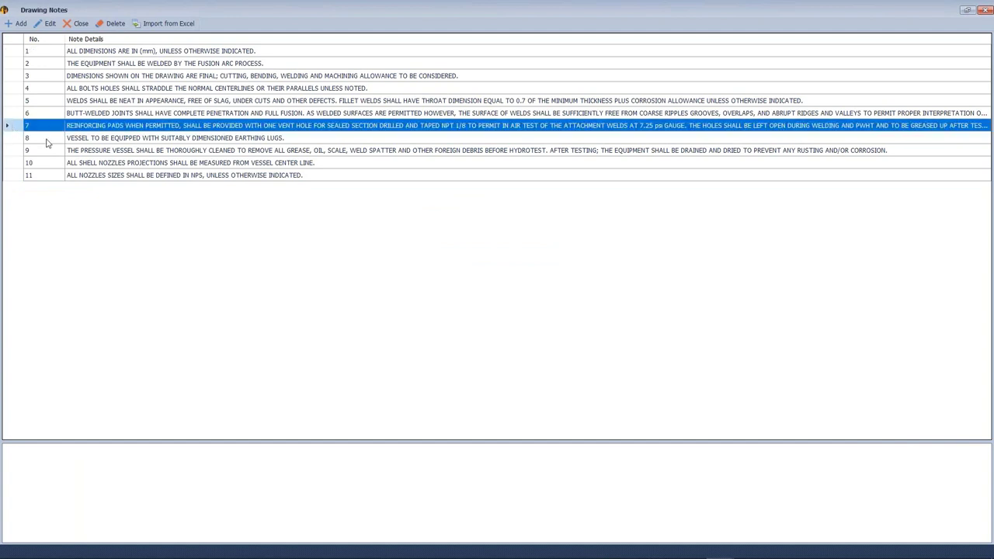
{"action": "left_click", "coordinate": [46, 23]}
{"action": "left_click_drag", "start_coordinate": [136, 466], "coordinate": [14, 419]}
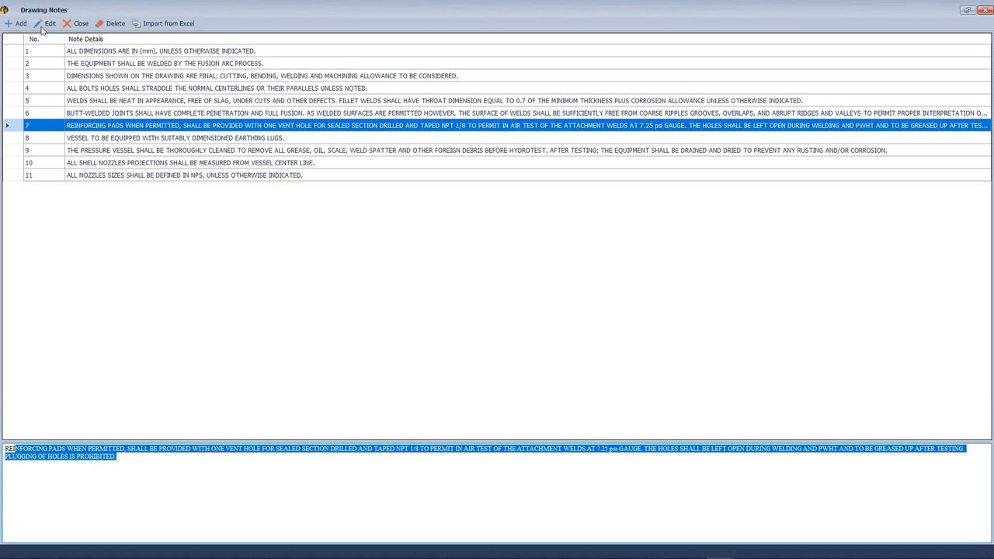
{"action": "left_click", "coordinate": [150, 28]}
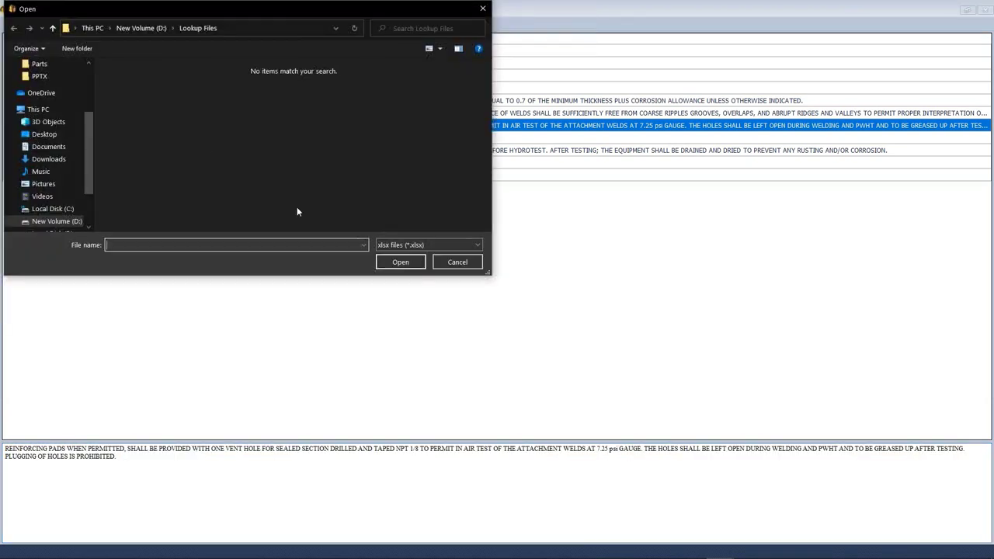
{"action": "mouse_move", "coordinate": [329, 11]}
{"action": "left_mouse_down"}
{"action": "mouse_move", "coordinate": [442, 68]}
{"action": "mouse_move", "coordinate": [497, 116]}
{"action": "left_mouse_up"}
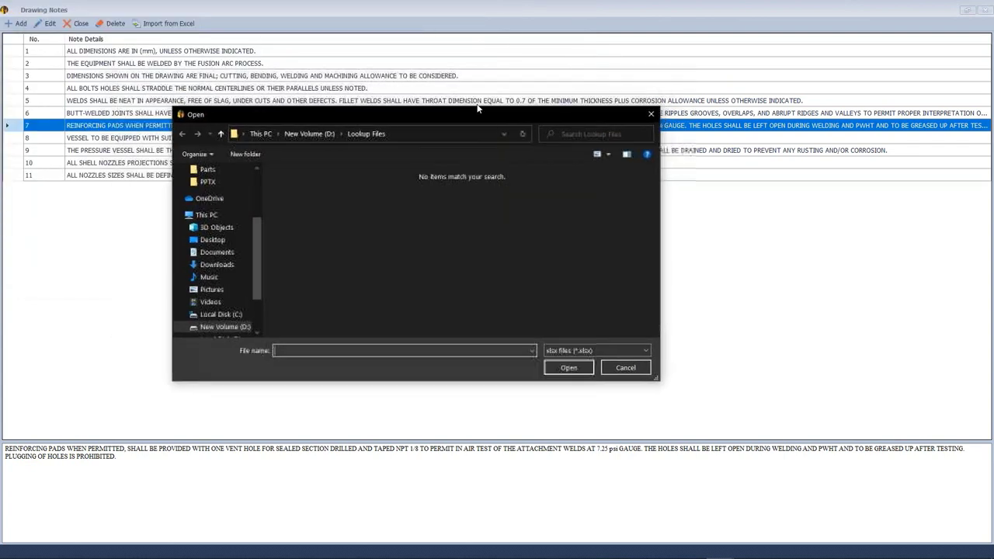
{"action": "left_click", "coordinate": [651, 114]}
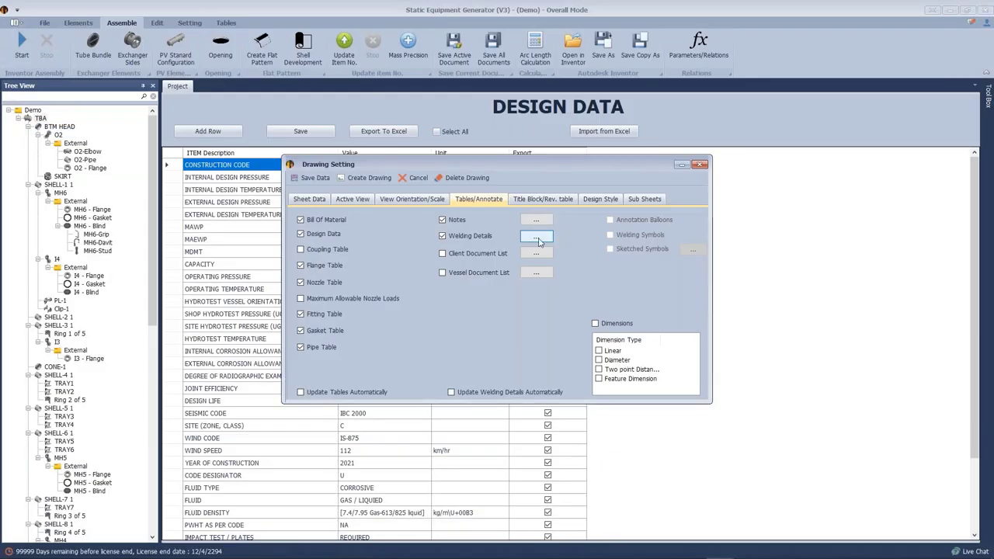
{"action": "left_click", "coordinate": [539, 239]}
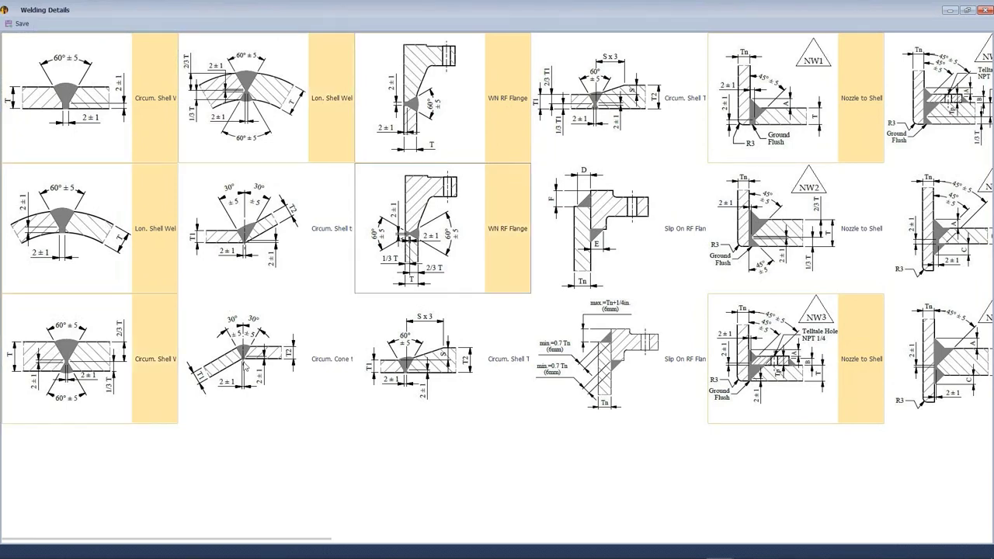
Step: Scroll right through the Welding Details grid of weld joint sketches
{"action": "scroll", "coordinate": [608, 345], "scroll_direction": "right", "scroll_amount": 2}
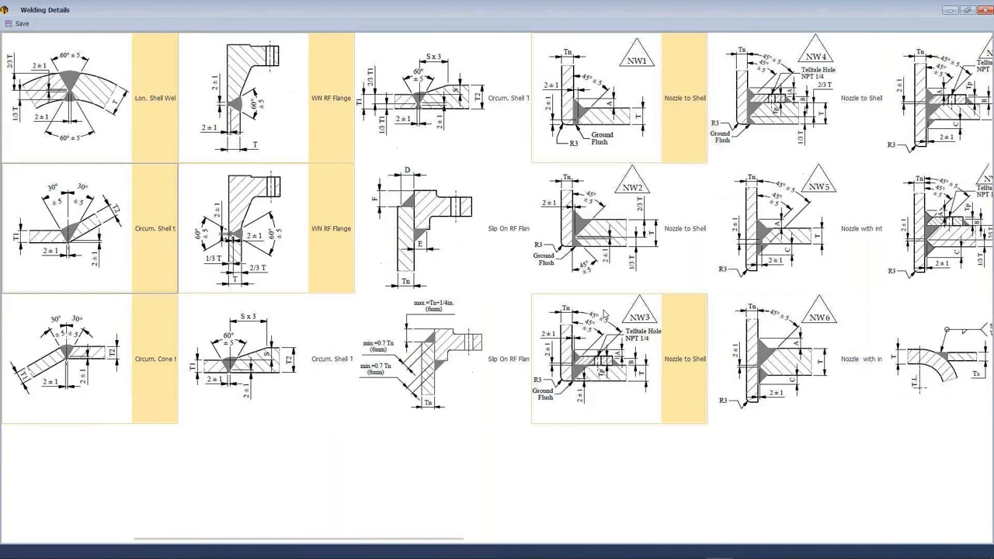
{"action": "scroll", "coordinate": [605, 312], "scroll_direction": "right", "scroll_amount": 2}
{"action": "scroll", "coordinate": [699, 279], "scroll_direction": "right", "scroll_amount": 2}
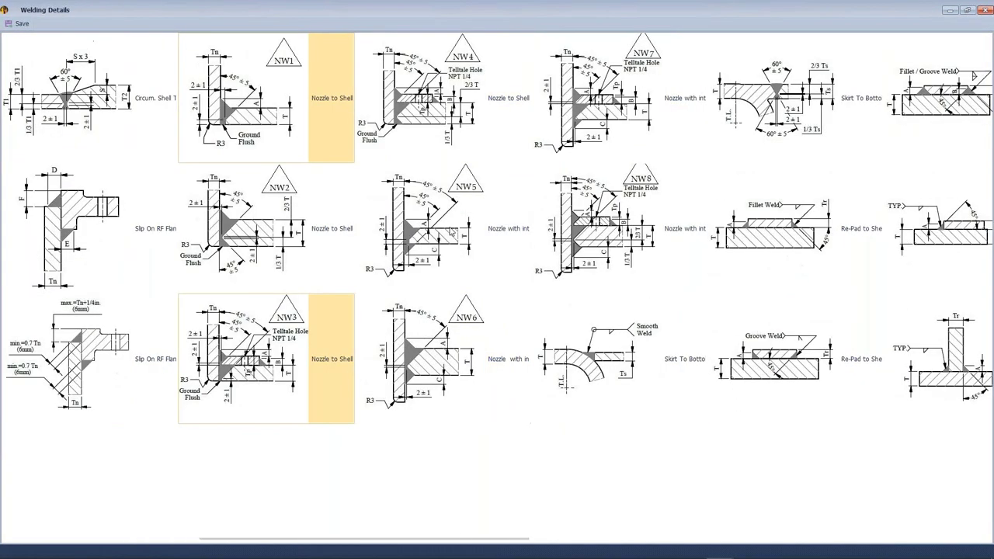
{"action": "scroll", "coordinate": [703, 278], "scroll_direction": "right", "scroll_amount": 2}
{"action": "scroll", "coordinate": [705, 278], "scroll_direction": "right", "scroll_amount": 4}
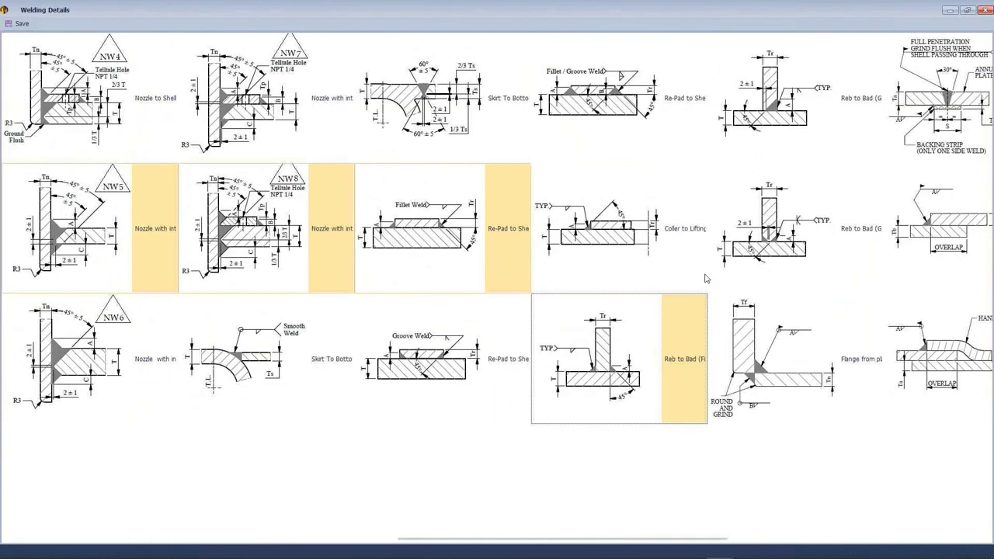
{"action": "scroll", "coordinate": [707, 276], "scroll_direction": "right", "scroll_amount": 4}
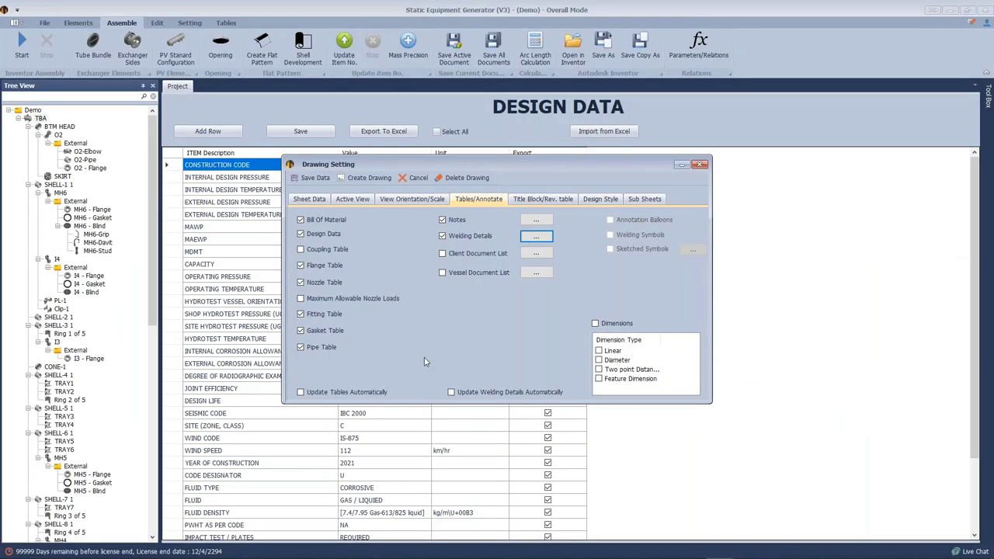
Step: Add revision 0 'ISSUED FOR REVIEW' with prepared-by and checked-by initials to the revision table
{"action": "left_click", "coordinate": [527, 199]}
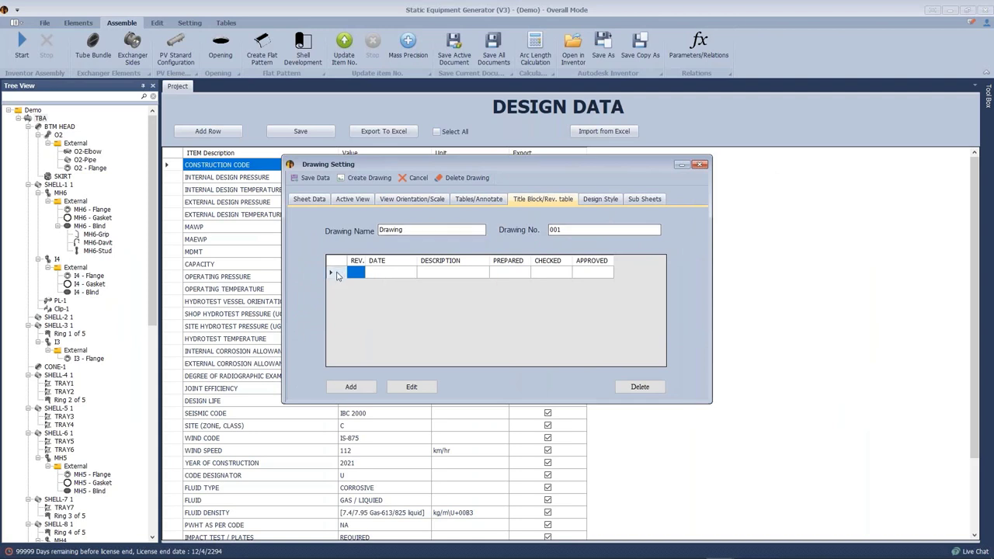
{"action": "left_click", "coordinate": [331, 272]}
{"action": "left_click", "coordinate": [350, 387]}
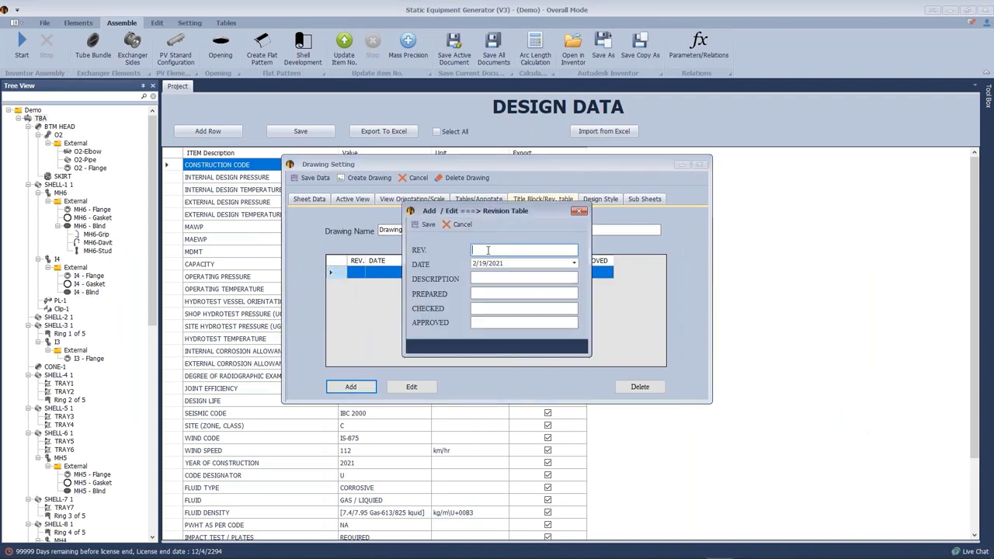
{"action": "left_click", "coordinate": [487, 277]}
{"action": "type", "text": "ISSUED FOR R"}
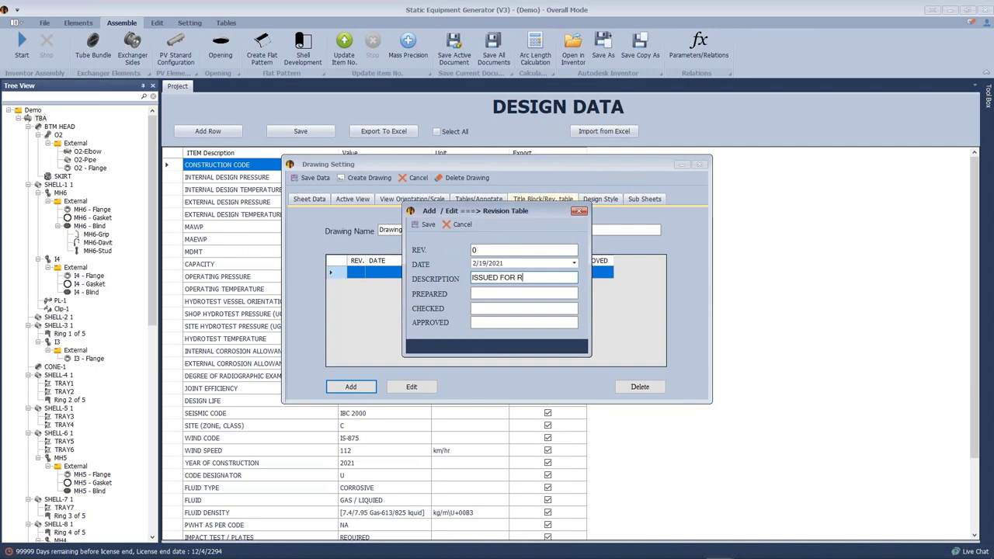
{"action": "type", "text": "EVIEW"}
{"action": "left_click", "coordinate": [485, 292]}
{"action": "type", "text": "A"}
{"action": "left_click", "coordinate": [485, 307]}
{"action": "type", "text": "A"}
{"action": "left_click", "coordinate": [482, 322]}
{"action": "type", "text": "A"}
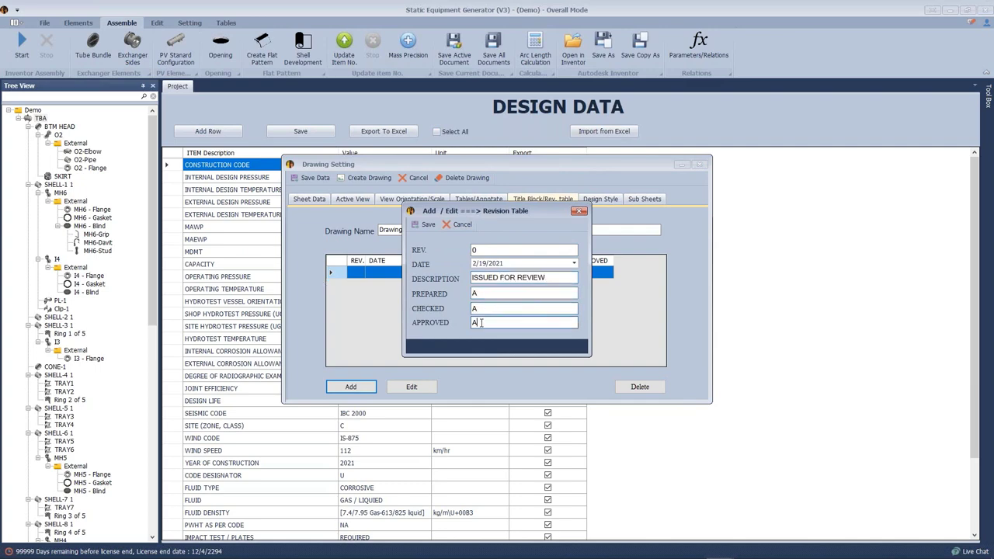
{"action": "left_click", "coordinate": [428, 224]}
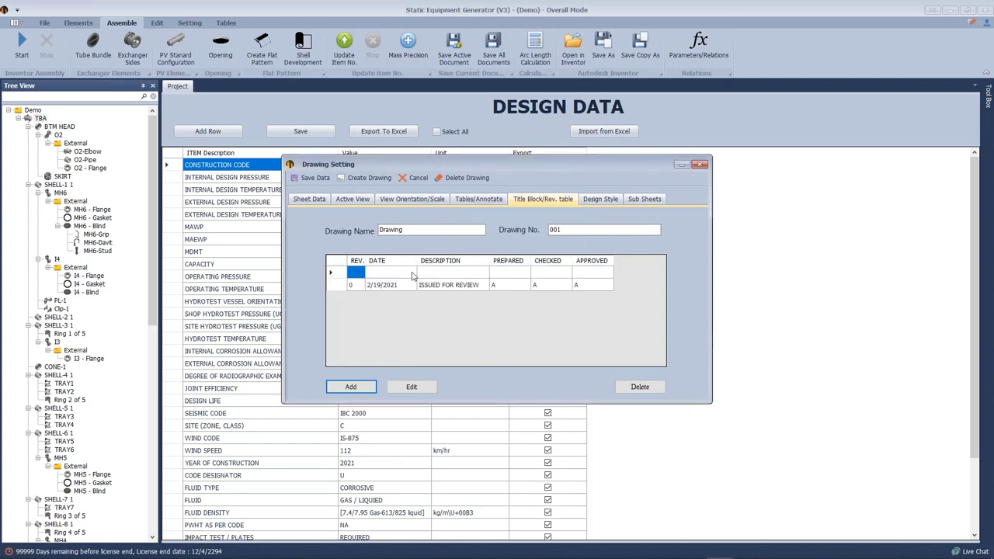
Step: Dismiss the extra revision entry and delete the empty revision row
{"action": "left_click", "coordinate": [351, 388]}
{"action": "key", "text": "Escape"}
{"action": "left_click", "coordinate": [356, 391]}
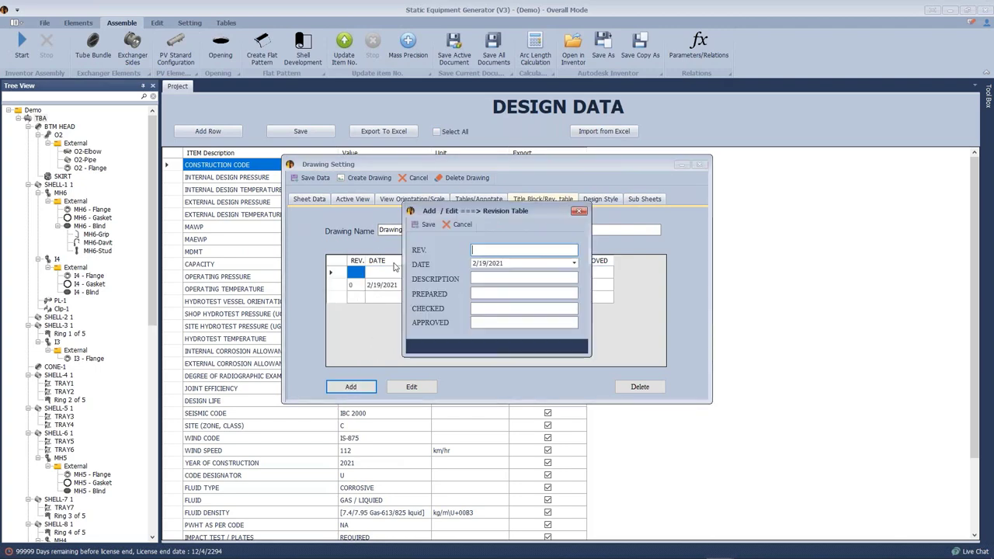
{"action": "key", "text": "Escape"}
{"action": "left_click", "coordinate": [344, 274]}
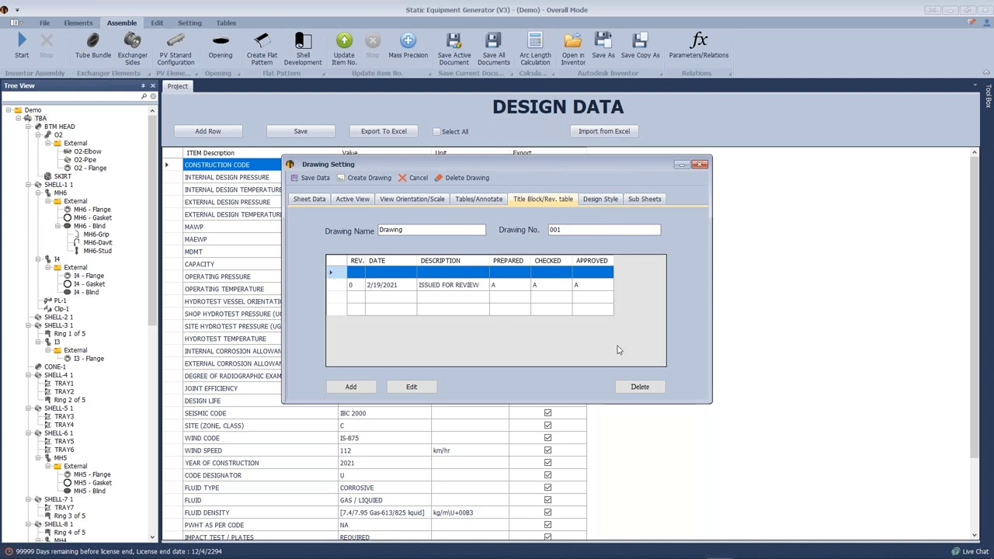
{"action": "left_click", "coordinate": [639, 386]}
{"action": "left_click", "coordinate": [472, 293]}
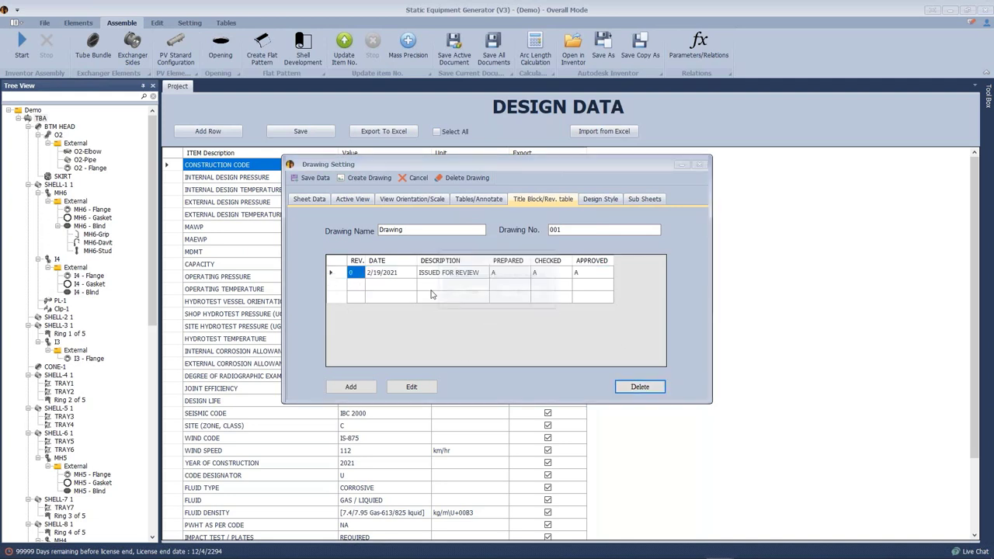
Step: Rename the drawing GENERAL ARRANGEMENT and begin replacing drawing number 001
{"action": "double_click", "coordinate": [406, 233]}
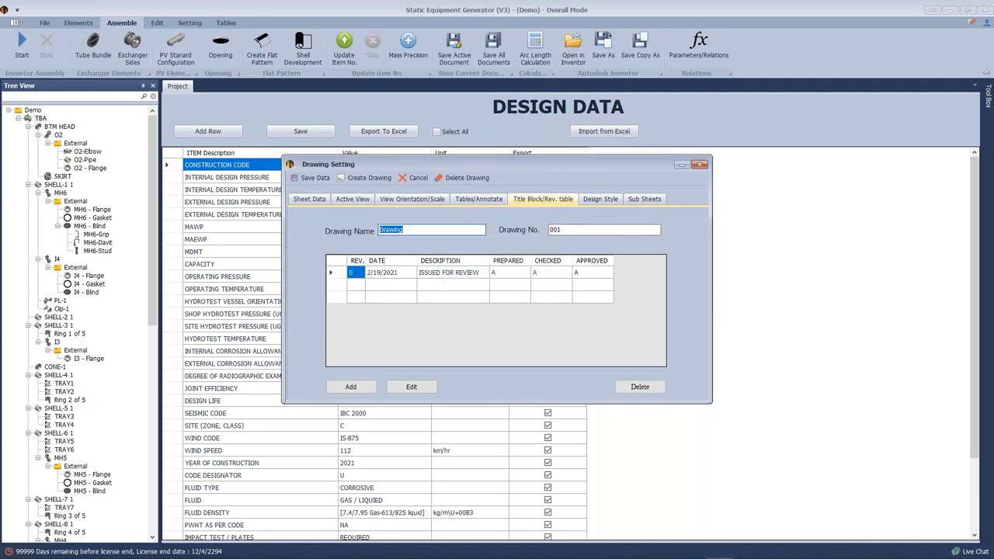
{"action": "type", "text": "GENERAL ARRANGEMENT"}
{"action": "double_click", "coordinate": [555, 230]}
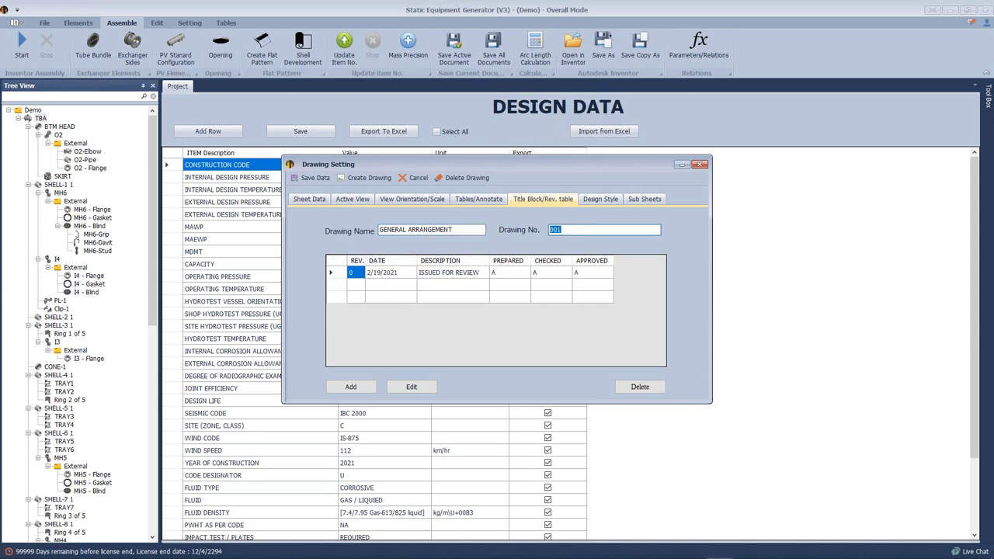
{"action": "type", "text": "DOC-1"}
Step: Save the Design Style table assignments, keep Design1 as design type, and create the drawing
{"action": "left_click", "coordinate": [601, 199]}
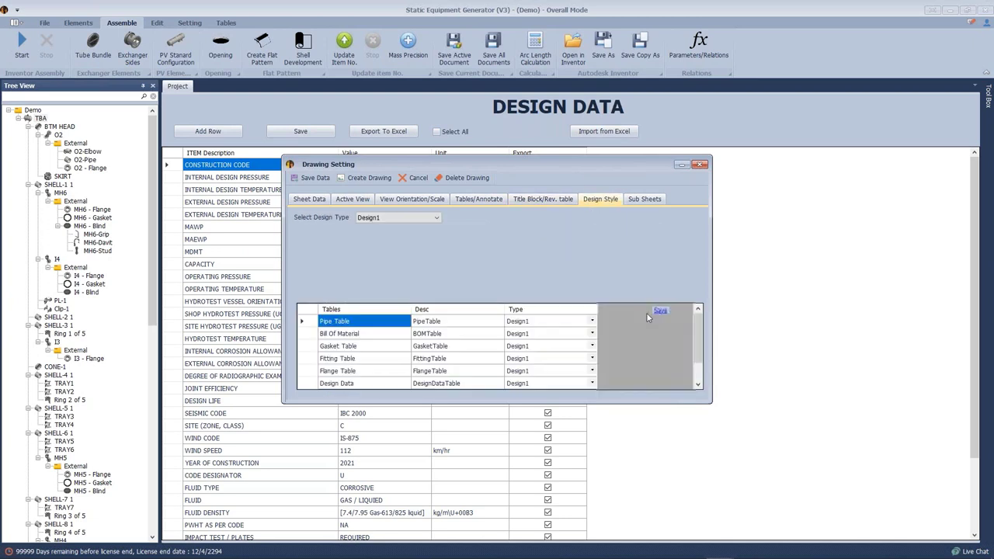
{"action": "left_click", "coordinate": [660, 311]}
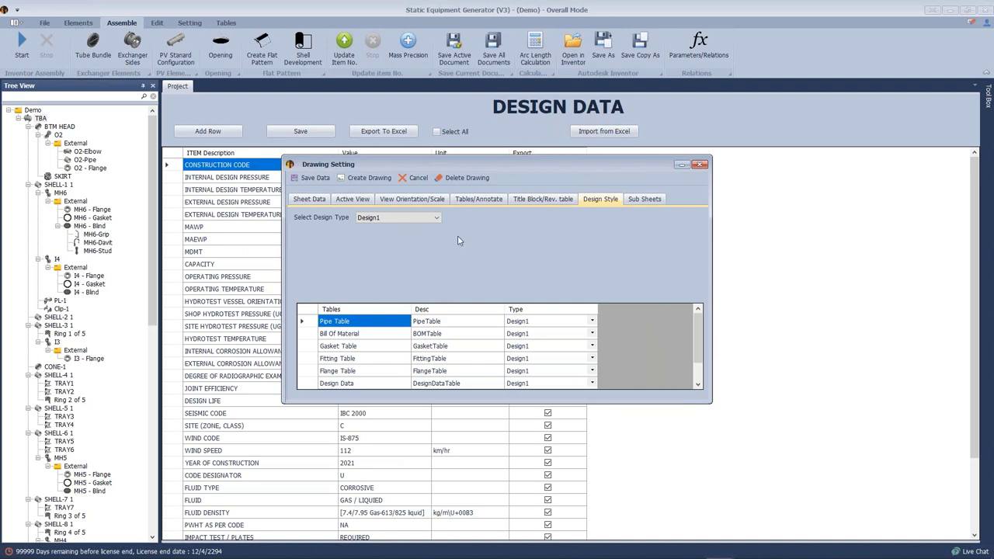
{"action": "left_click", "coordinate": [433, 218]}
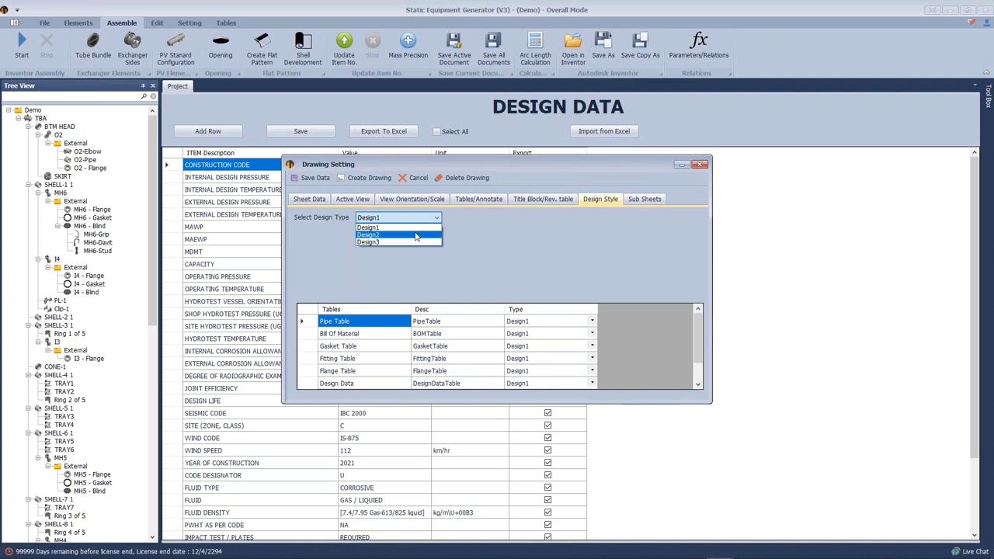
{"action": "left_click", "coordinate": [492, 247]}
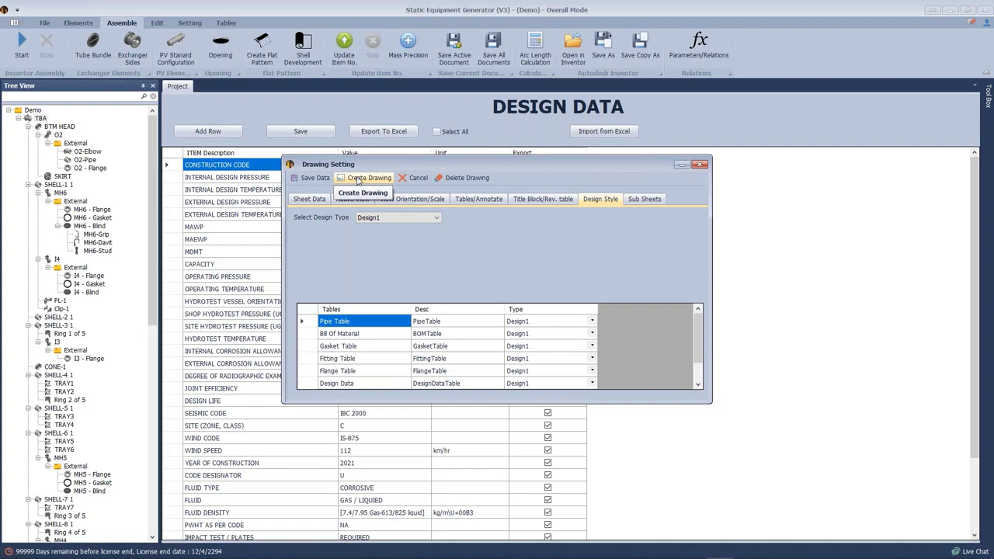
{"action": "left_click", "coordinate": [358, 181]}
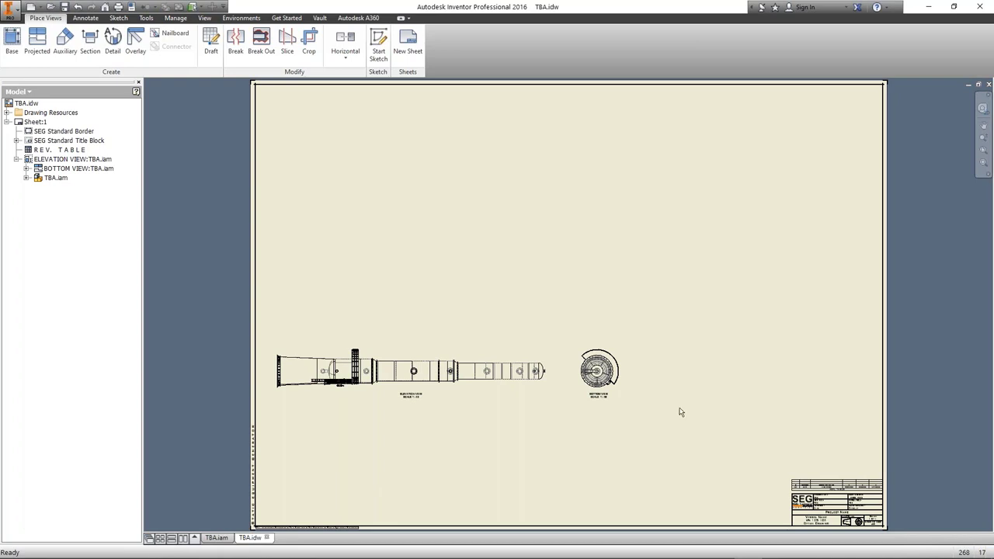
Step: Zoom in to inspect the title block and REV. TABLE, then return to the whole-sheet view
{"action": "scroll", "coordinate": [860, 497], "scroll_direction": "up", "scroll_amount": 2}
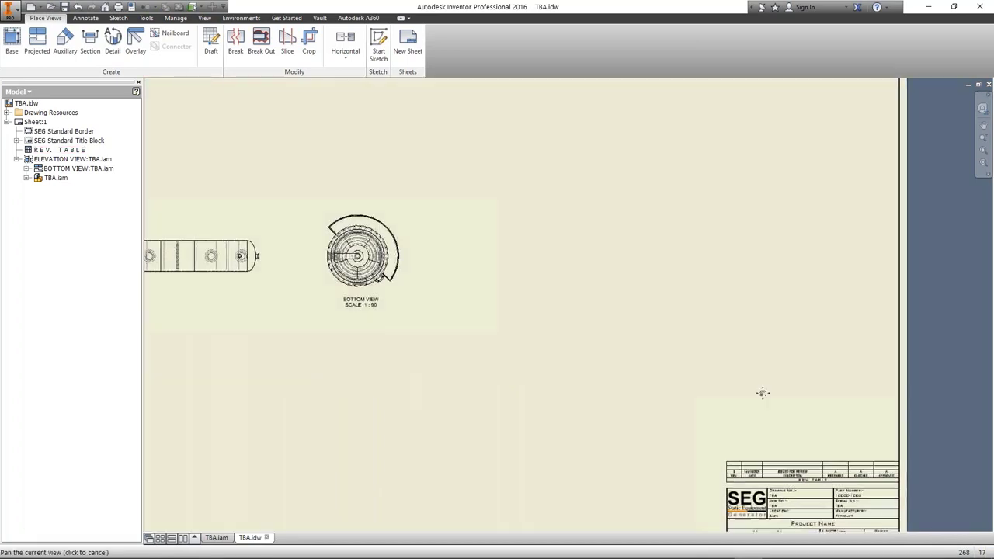
{"action": "scroll", "coordinate": [762, 393], "scroll_direction": "down", "scroll_amount": 3}
{"action": "left_click", "coordinate": [732, 400]}
{"action": "scroll", "coordinate": [733, 400], "scroll_direction": "up", "scroll_amount": 3}
{"action": "scroll", "coordinate": [733, 400], "scroll_direction": "down", "scroll_amount": 2}
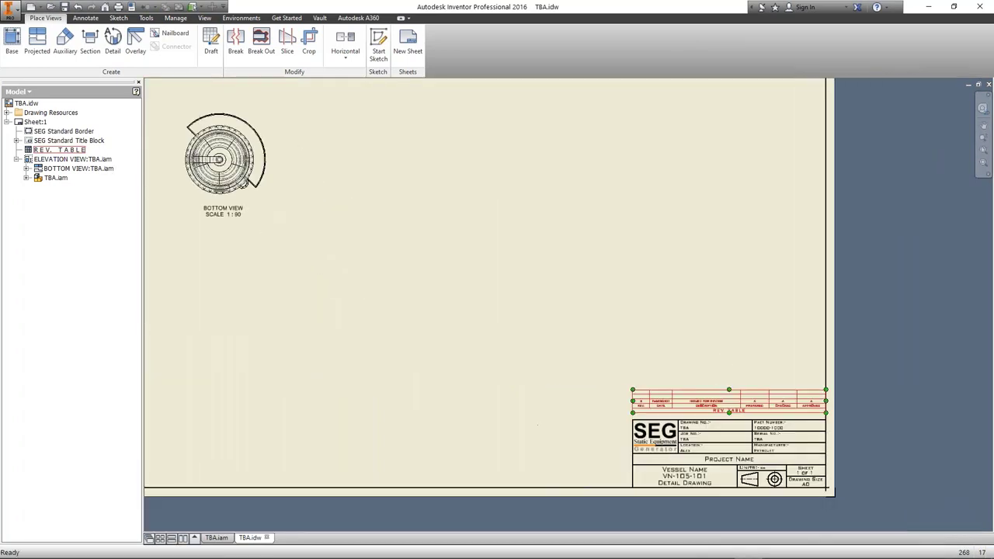
{"action": "scroll", "coordinate": [811, 431], "scroll_direction": "down", "scroll_amount": 2}
{"action": "key", "text": "Escape"}
{"action": "scroll", "coordinate": [811, 432], "scroll_direction": "up", "scroll_amount": 1}
{"action": "scroll", "coordinate": [811, 432], "scroll_direction": "down", "scroll_amount": 3}
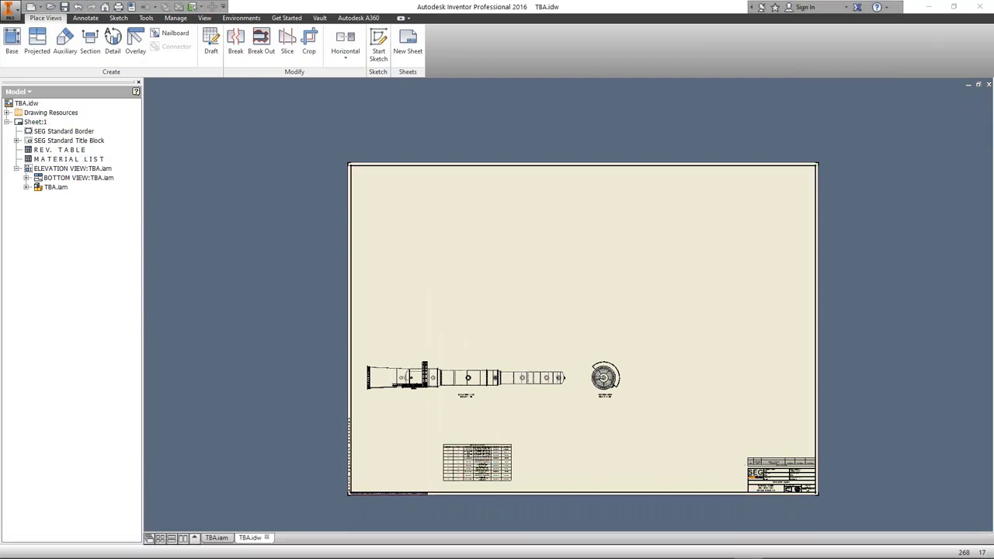
Step: Select the MATERIAL LIST table so it expands up the right-hand column above the title block
{"action": "left_click", "coordinate": [476, 466]}
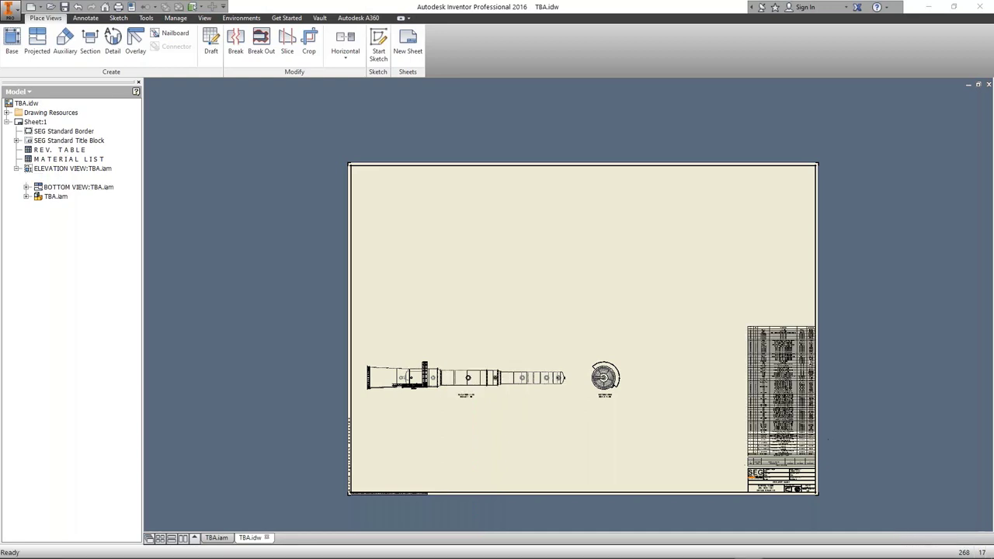
Step: Select the material list and zoom in to read its parts and quantities
{"action": "left_click", "coordinate": [781, 388]}
{"action": "scroll", "coordinate": [794, 372], "scroll_direction": "up", "scroll_amount": 5}
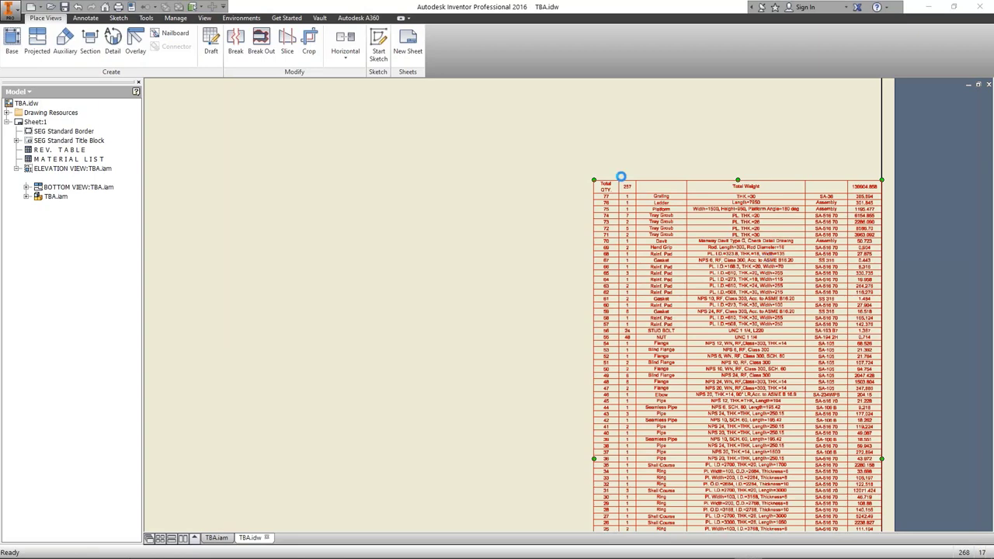
{"action": "scroll", "coordinate": [624, 184], "scroll_direction": "down", "scroll_amount": 3}
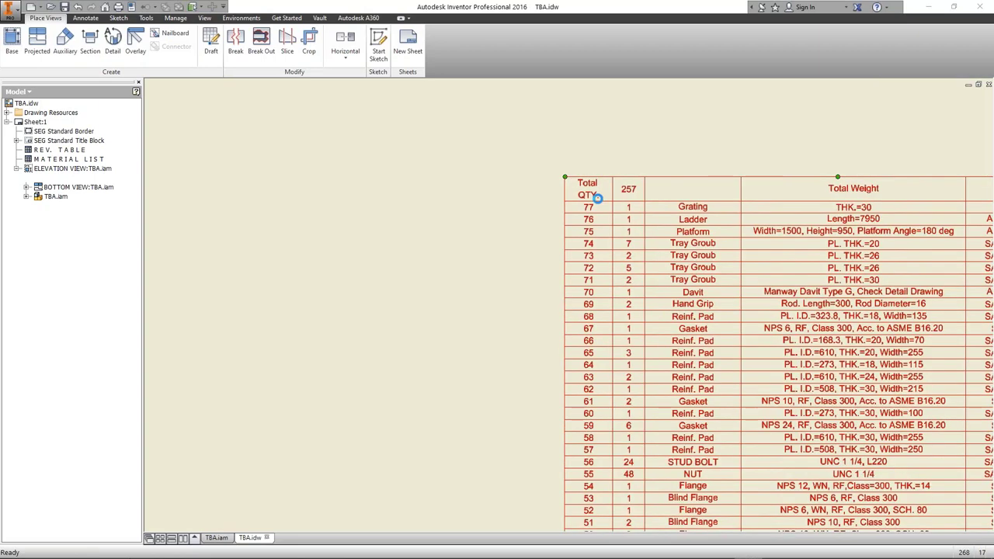
{"action": "scroll", "coordinate": [597, 199], "scroll_direction": "down", "scroll_amount": 3}
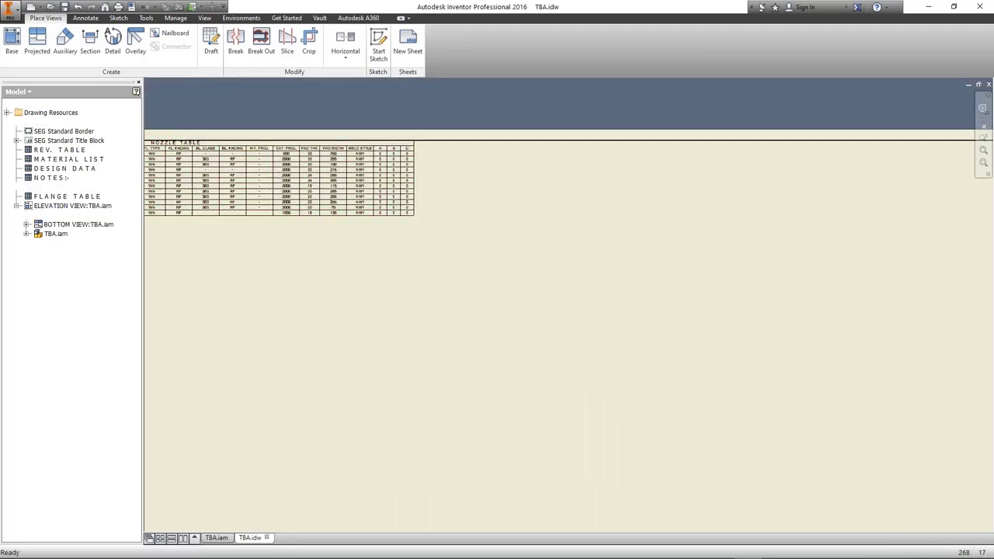
Step: Zoom all to fit the entire TBA.idw sheet in the window
{"action": "key", "text": "Home"}
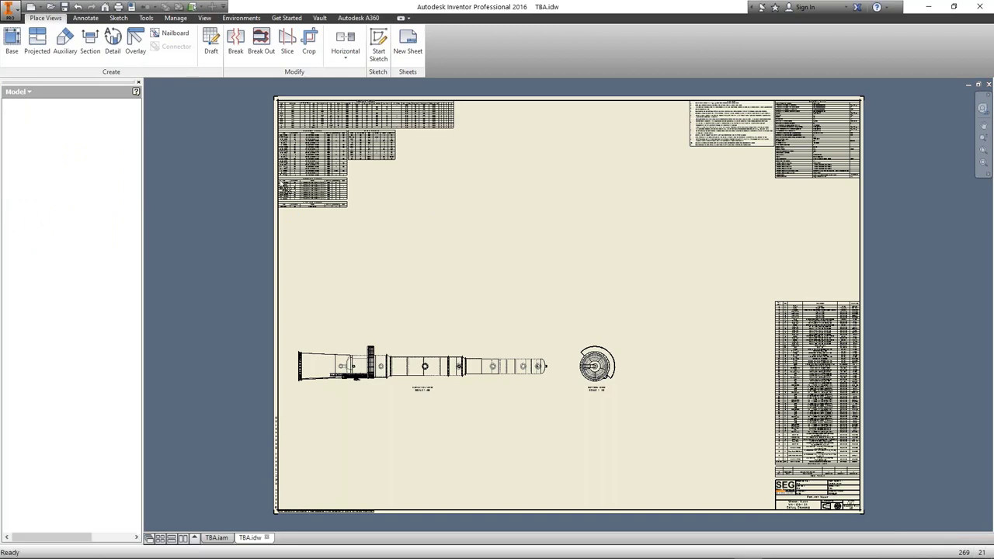
Step: Zoom in and select the GASKET TABLE, then zoom all to the whole sheet
{"action": "scroll", "coordinate": [303, 175], "scroll_direction": "up", "scroll_amount": 5}
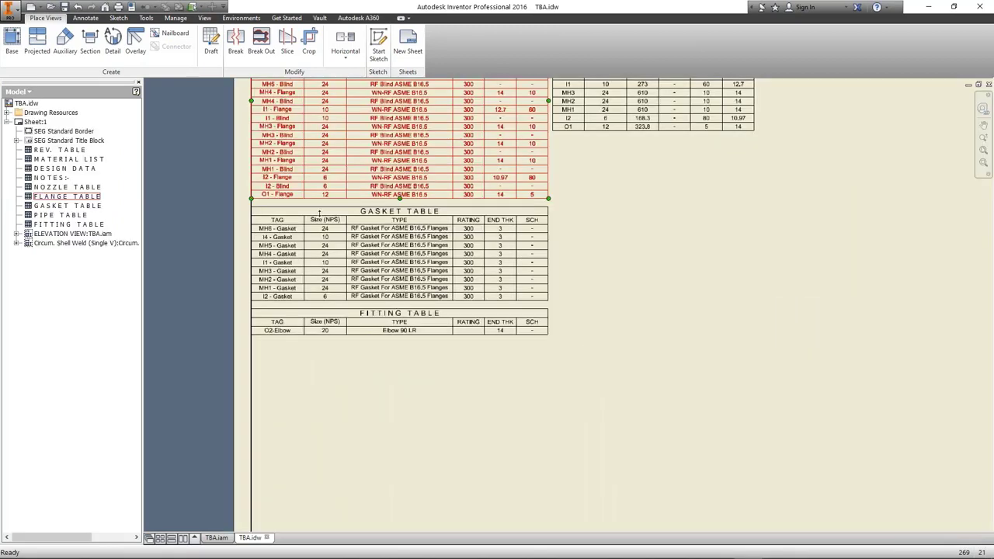
{"action": "left_click", "coordinate": [375, 267]}
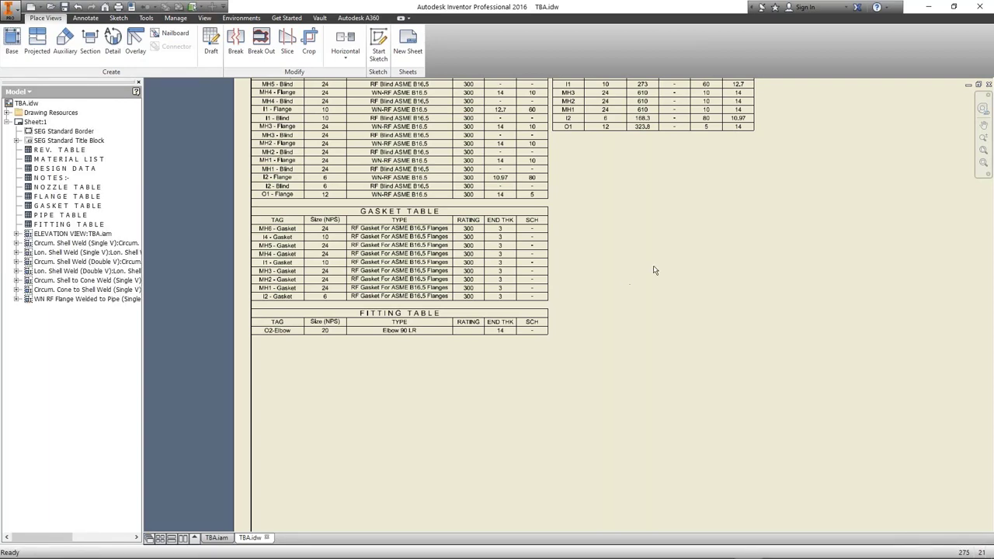
{"action": "key", "text": "Home"}
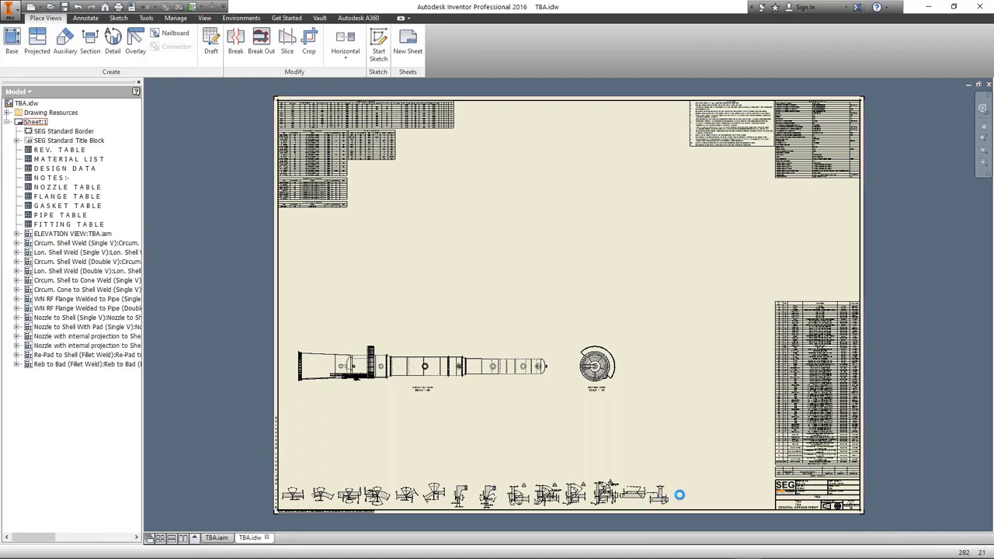
Step: Check the GENERAL ARRANGEMENT title block, DOC-100, REV. TABLE and material list, then return to TBA.iam
{"action": "scroll", "coordinate": [809, 508], "scroll_direction": "up", "scroll_amount": 5}
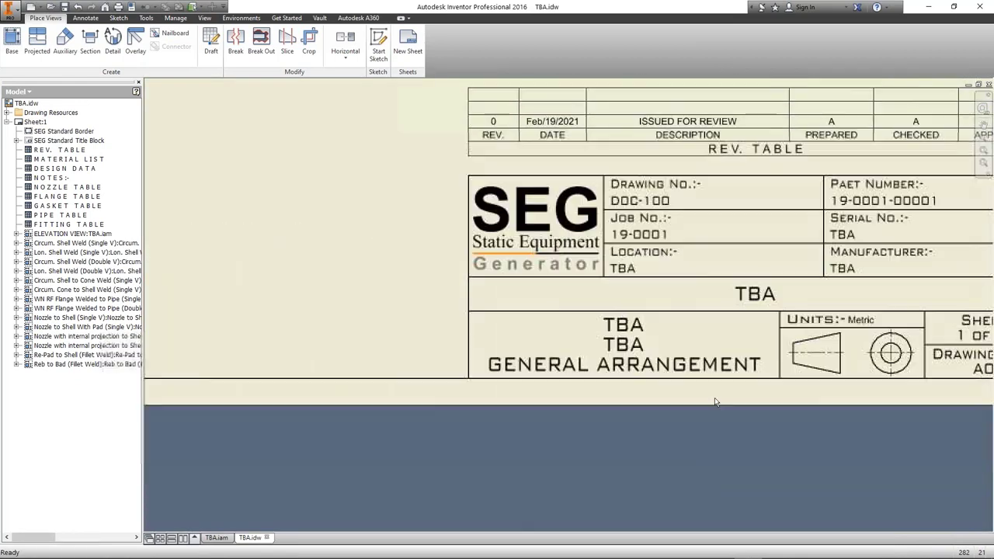
{"action": "scroll", "coordinate": [593, 327], "scroll_direction": "up", "scroll_amount": 4}
{"action": "scroll", "coordinate": [665, 306], "scroll_direction": "down", "scroll_amount": 2}
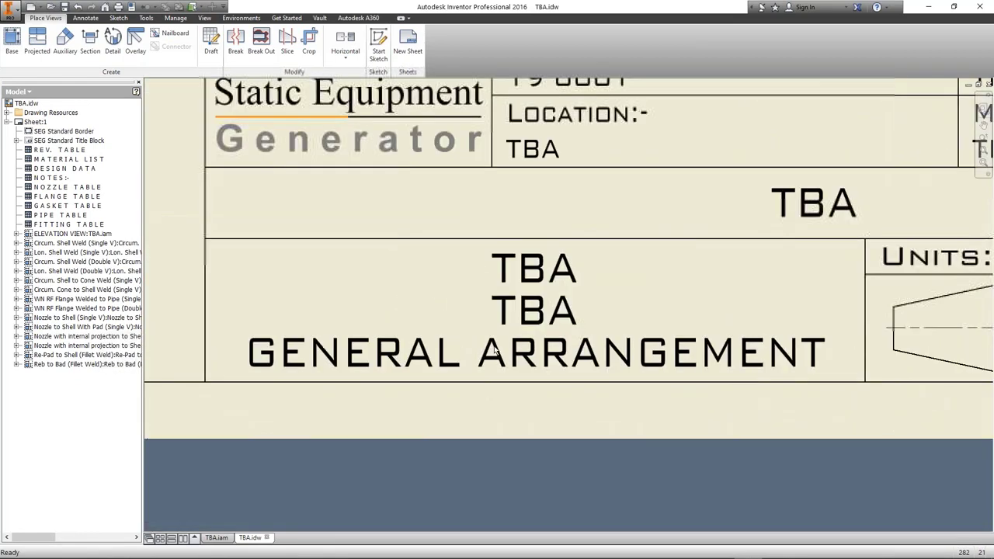
{"action": "scroll", "coordinate": [510, 358], "scroll_direction": "down", "scroll_amount": 3}
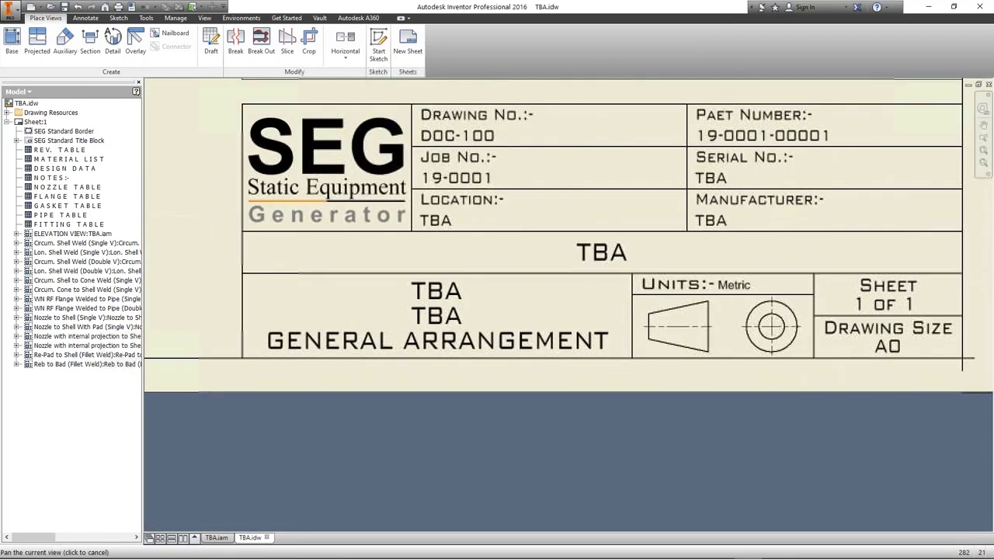
{"action": "middle_click_drag", "start_coordinate": [740, 116], "coordinate": [748, 241]}
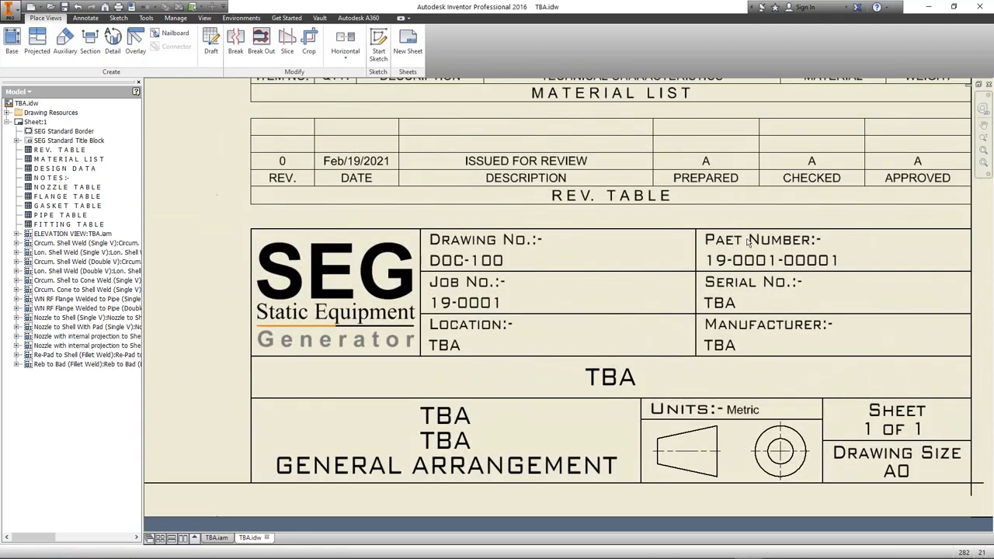
{"action": "scroll", "coordinate": [624, 343], "scroll_direction": "down", "scroll_amount": 3}
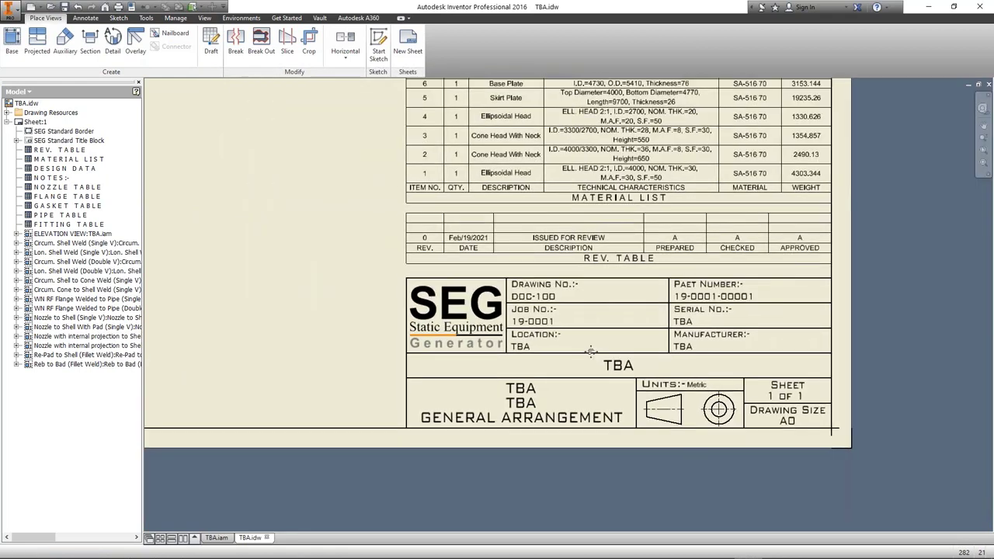
{"action": "scroll", "coordinate": [699, 332], "scroll_direction": "down", "scroll_amount": 5}
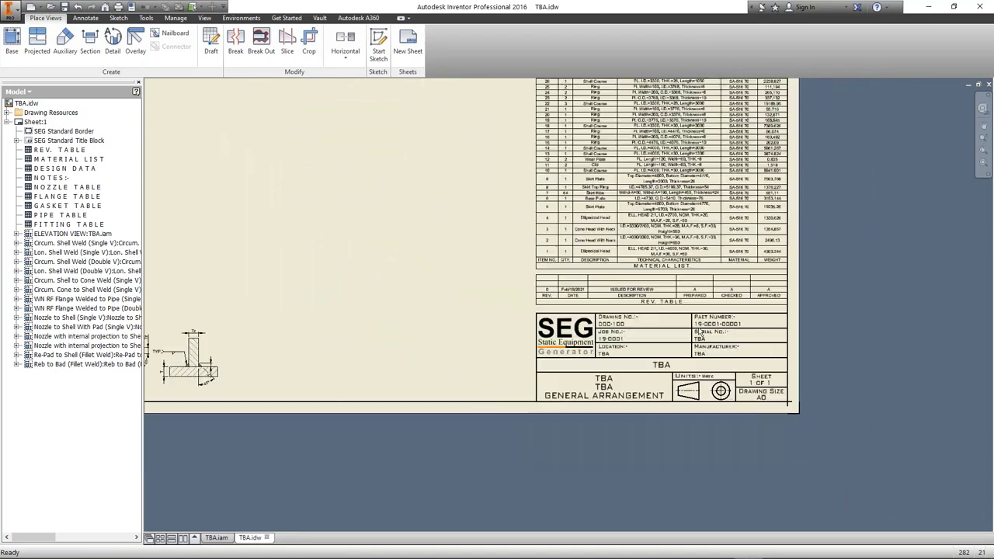
{"action": "mouse_move", "coordinate": [372, 326]}
{"action": "middle_mouse_down"}
{"action": "mouse_move", "coordinate": [476, 359]}
{"action": "mouse_move", "coordinate": [478, 467]}
{"action": "middle_mouse_up"}
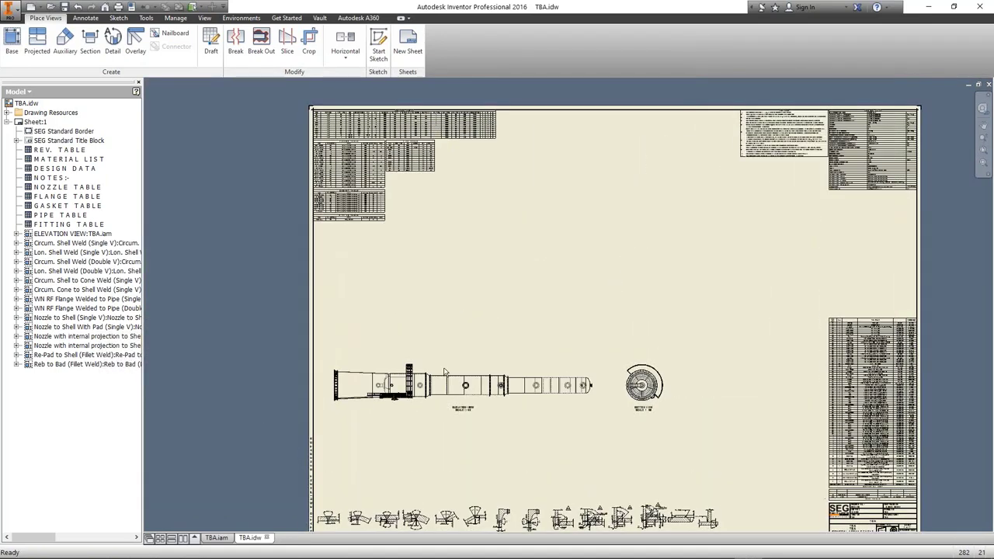
{"action": "left_click", "coordinate": [216, 537]}
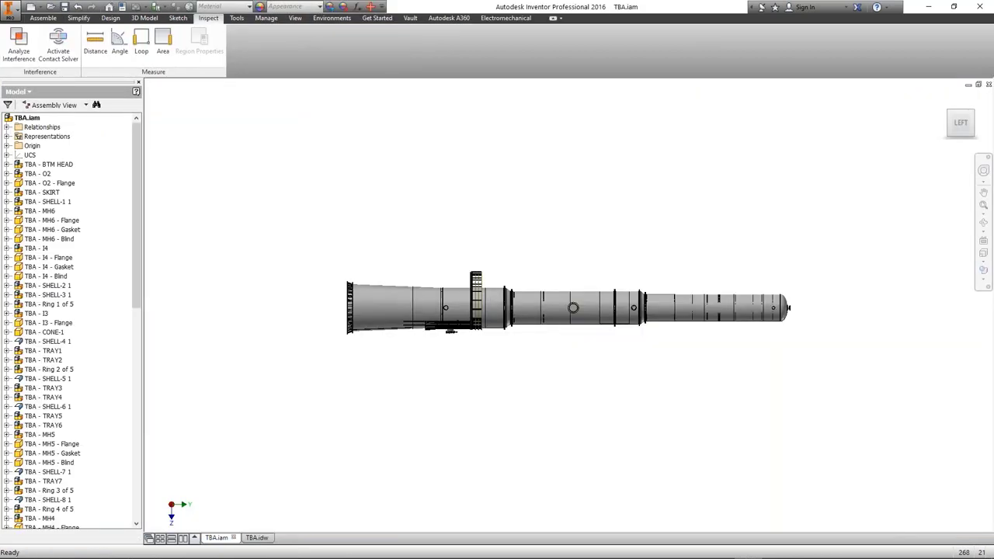
Step: Orbit the TBA.iam column to a tilted 3-D view, finish orbiting, and return to TBA.idw
{"action": "scroll", "coordinate": [370, 226], "scroll_direction": "up", "scroll_amount": 3}
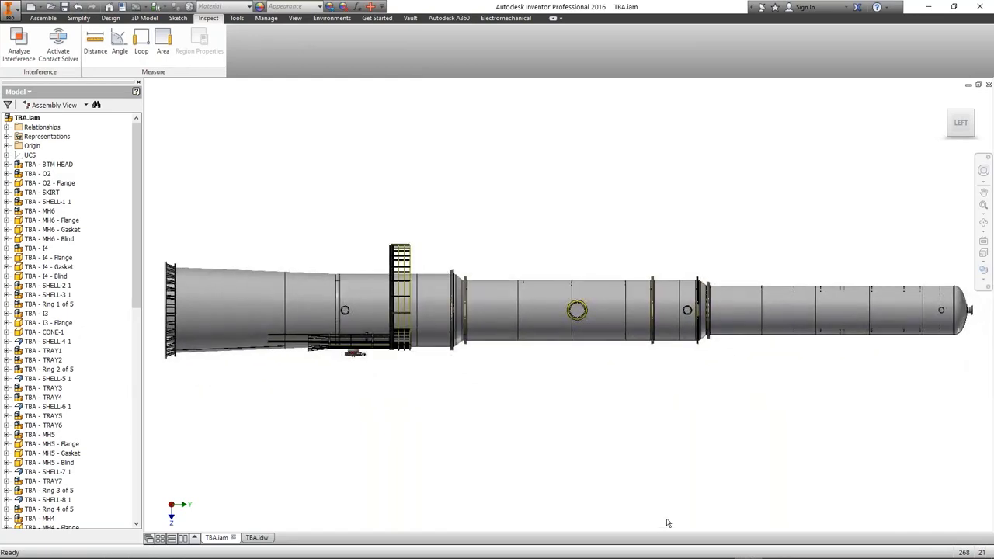
{"action": "left_click", "coordinate": [984, 222]}
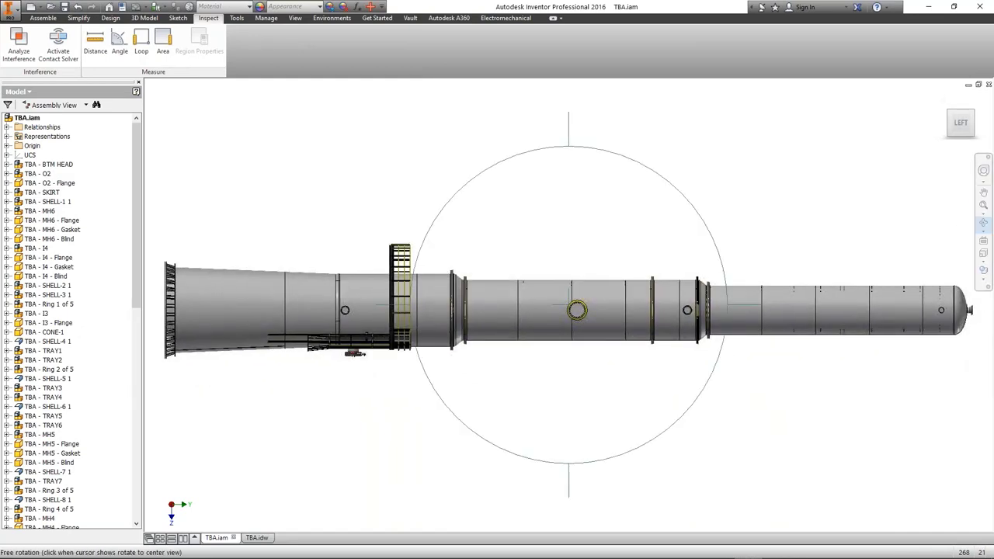
{"action": "mouse_move", "coordinate": [624, 300]}
{"action": "left_mouse_down"}
{"action": "mouse_move", "coordinate": [560, 256]}
{"action": "mouse_move", "coordinate": [615, 326]}
{"action": "mouse_move", "coordinate": [632, 288]}
{"action": "mouse_move", "coordinate": [641, 341]}
{"action": "mouse_move", "coordinate": [645, 262]}
{"action": "left_mouse_up"}
{"action": "right_click", "coordinate": [645, 262]}
{"action": "left_click", "coordinate": [666, 269]}
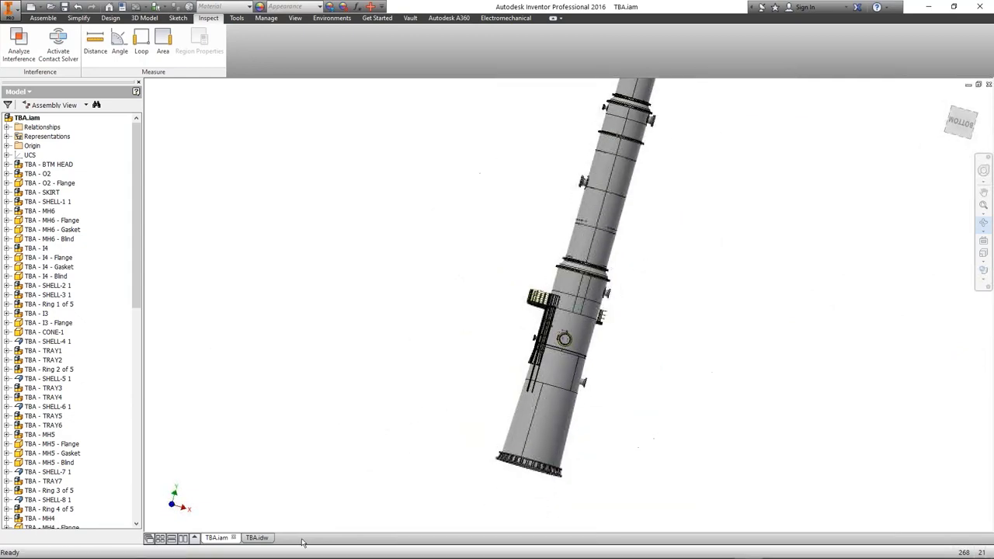
{"action": "left_click", "coordinate": [257, 538]}
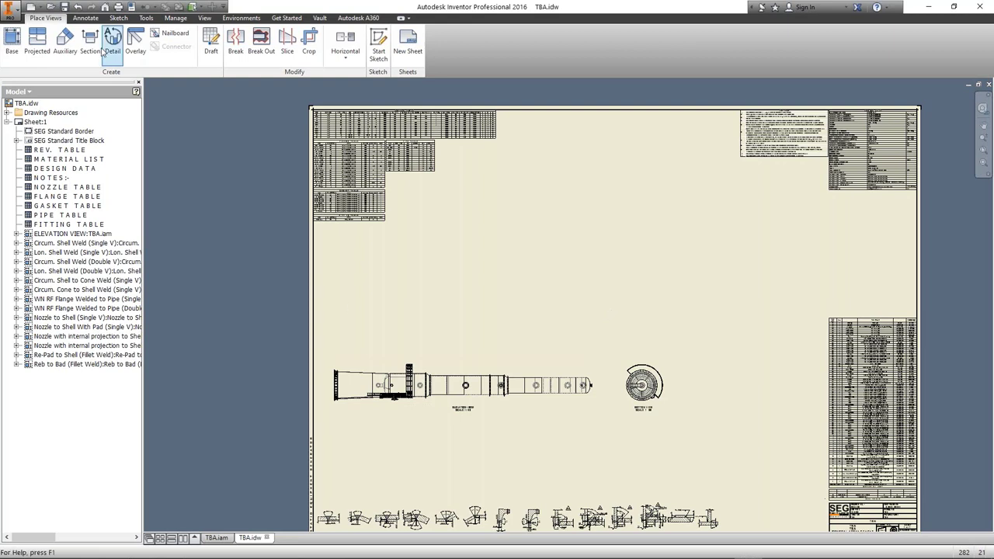
Step: Balloon the head nozzle as O1 using Nozzle Tag No. style and a Parts Only (legacy) BOM
{"action": "left_click", "coordinate": [86, 18]}
{"action": "left_click", "coordinate": [583, 40]}
{"action": "left_click", "coordinate": [635, 48]}
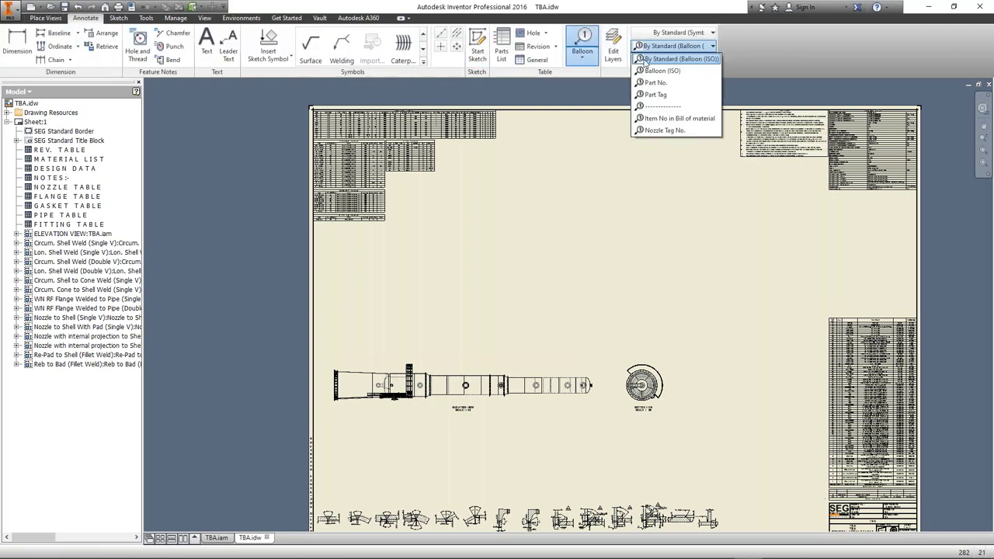
{"action": "left_click", "coordinate": [673, 130]}
{"action": "scroll", "coordinate": [592, 422], "scroll_direction": "up", "scroll_amount": 8}
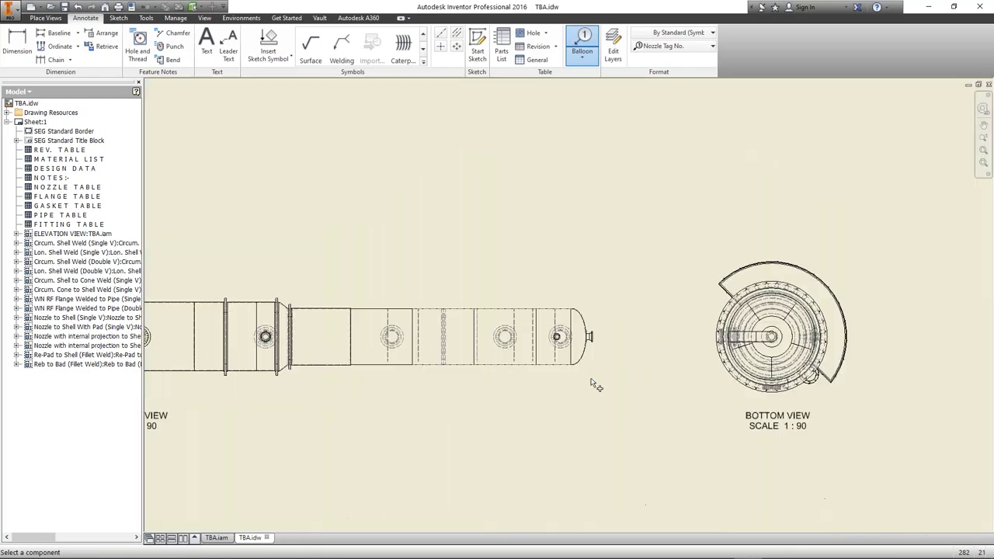
{"action": "left_click", "coordinate": [569, 264]}
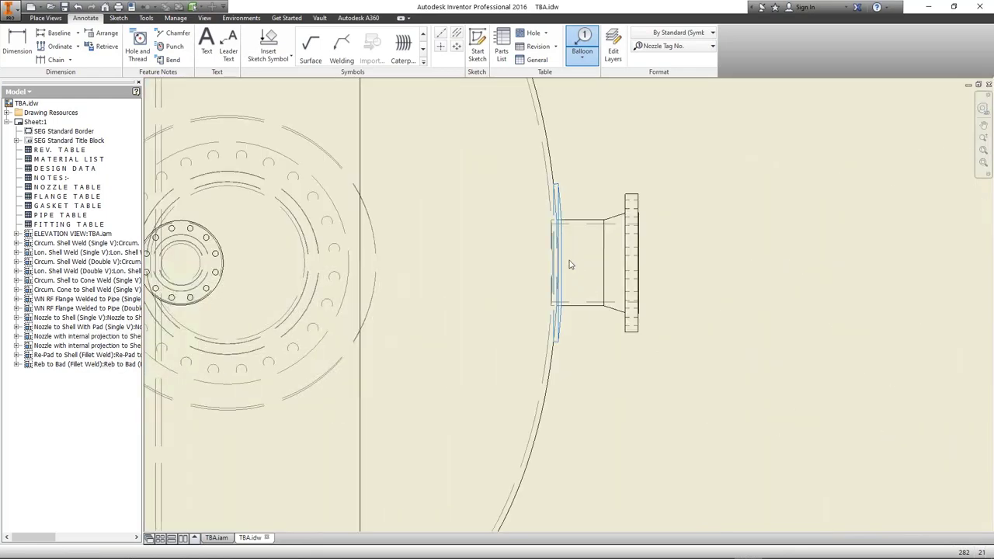
{"action": "left_click", "coordinate": [237, 172]}
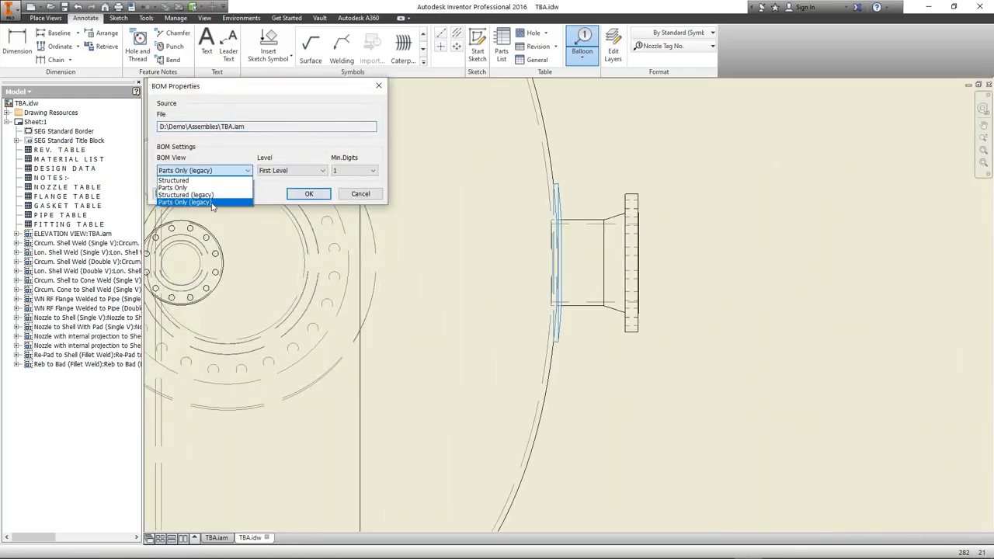
{"action": "left_click", "coordinate": [211, 203]}
{"action": "left_click", "coordinate": [308, 193]}
{"action": "scroll", "coordinate": [799, 264], "scroll_direction": "down", "scroll_amount": 2}
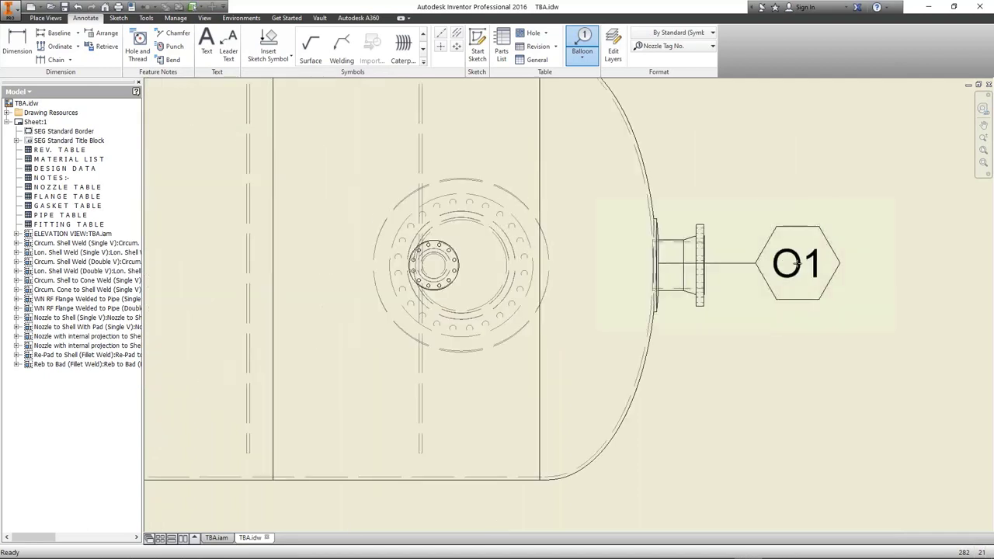
{"action": "scroll", "coordinate": [798, 264], "scroll_direction": "down", "scroll_amount": 2}
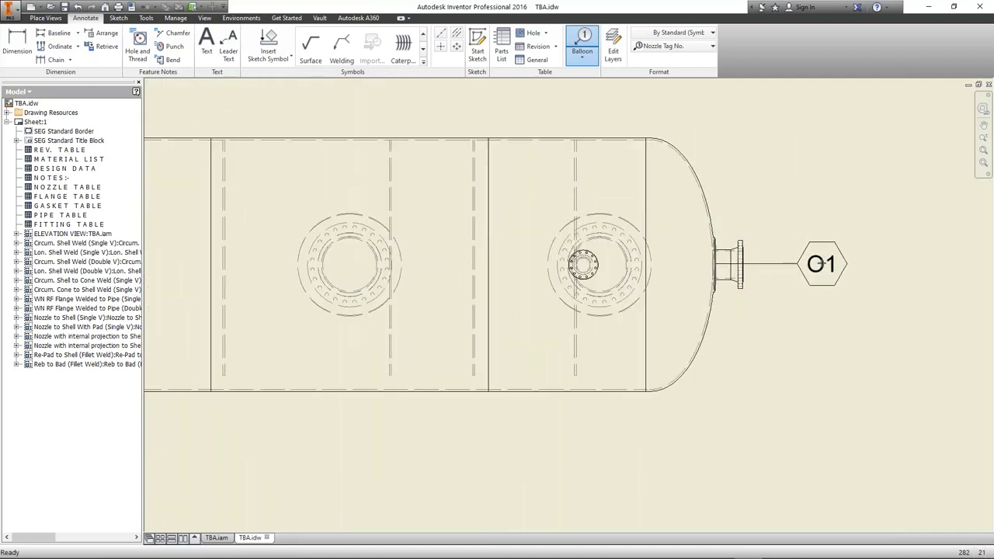
{"action": "right_click", "coordinate": [821, 264]}
{"action": "left_click", "coordinate": [808, 318]}
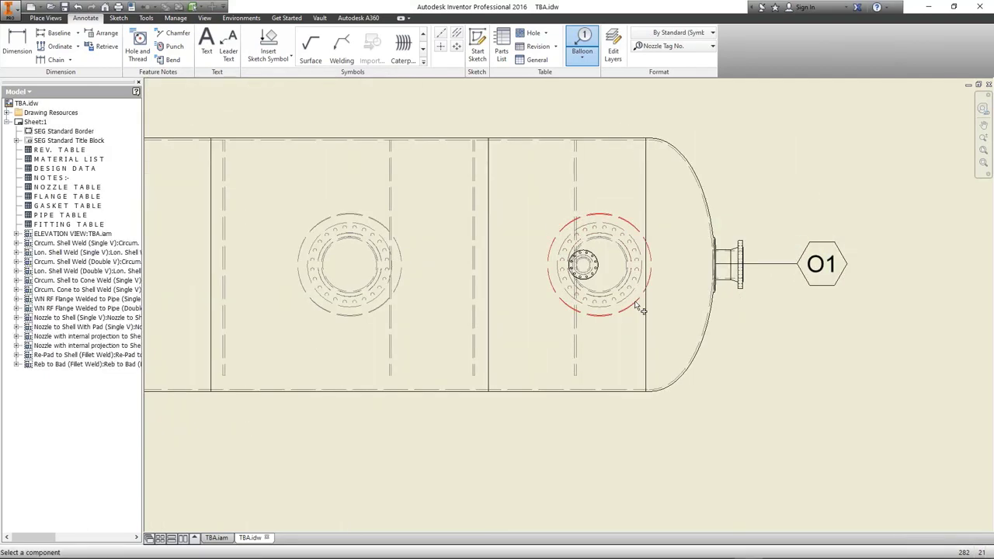
Step: Place balloons MH1 and MH2 above the shell on the two manhole nozzles
{"action": "left_click", "coordinate": [604, 221]}
{"action": "scroll", "coordinate": [605, 202], "scroll_direction": "down", "scroll_amount": 2}
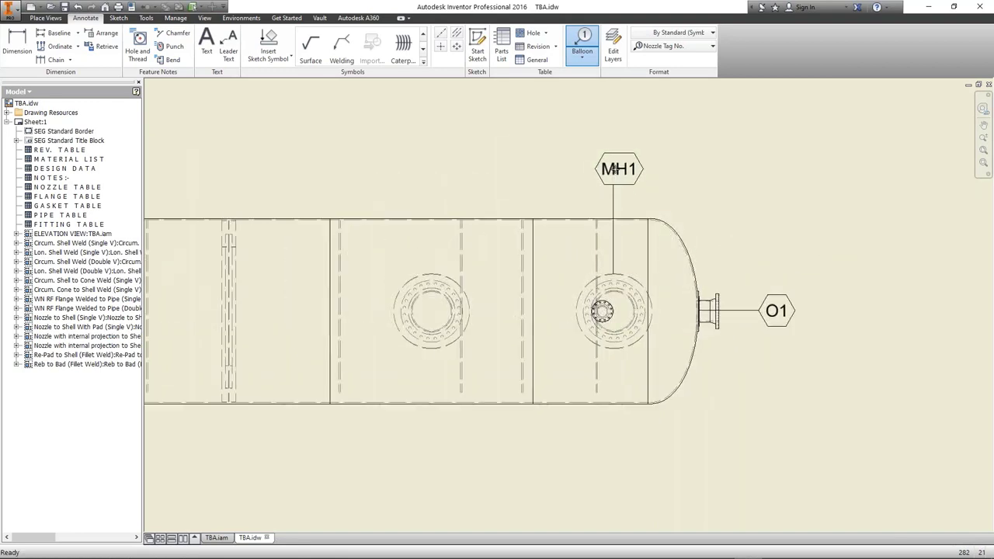
{"action": "left_click", "coordinate": [613, 170]}
{"action": "right_click", "coordinate": [579, 217]}
{"action": "left_click", "coordinate": [602, 226]}
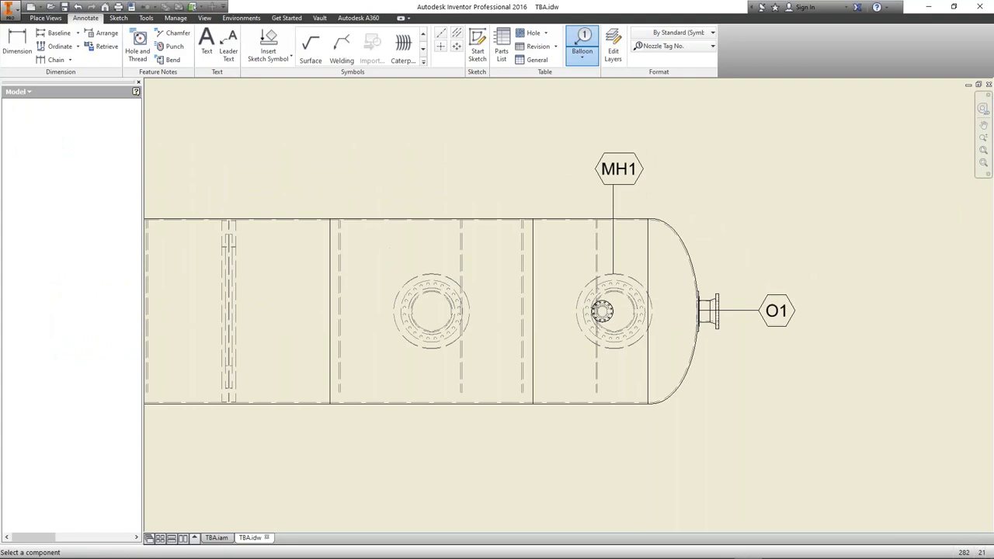
{"action": "left_click", "coordinate": [435, 278]}
{"action": "left_click", "coordinate": [437, 165]}
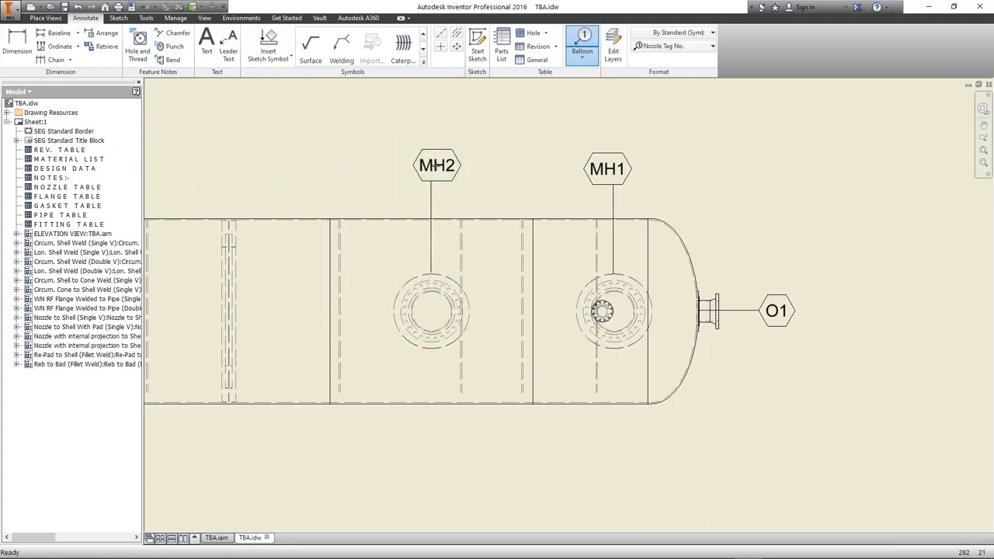
{"action": "right_click", "coordinate": [436, 167]}
{"action": "left_click", "coordinate": [416, 220]}
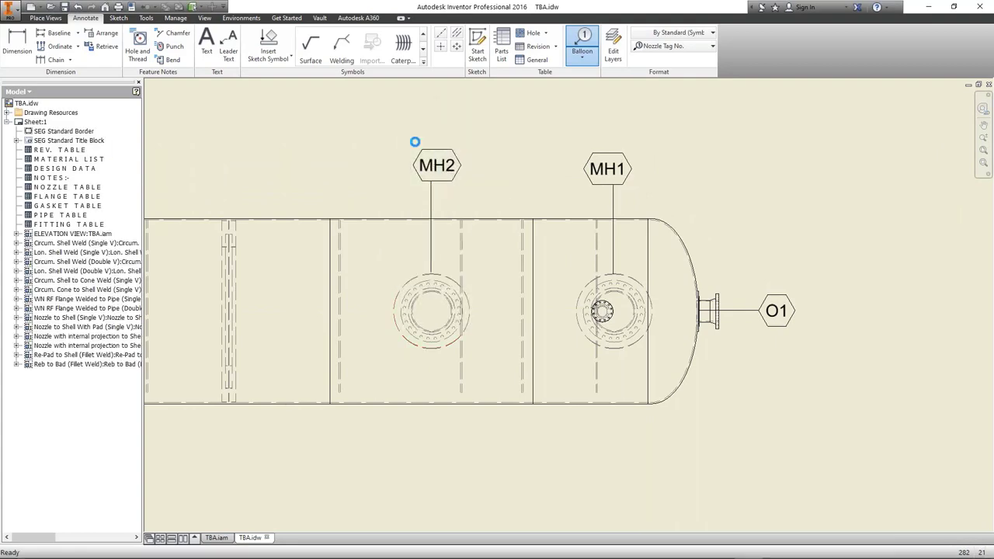
Step: Add a centerline to the elevation view
{"action": "left_click", "coordinate": [64, 48]}
{"action": "scroll", "coordinate": [345, 235], "scroll_direction": "down", "scroll_amount": 3}
{"action": "scroll", "coordinate": [344, 235], "scroll_direction": "up", "scroll_amount": 5}
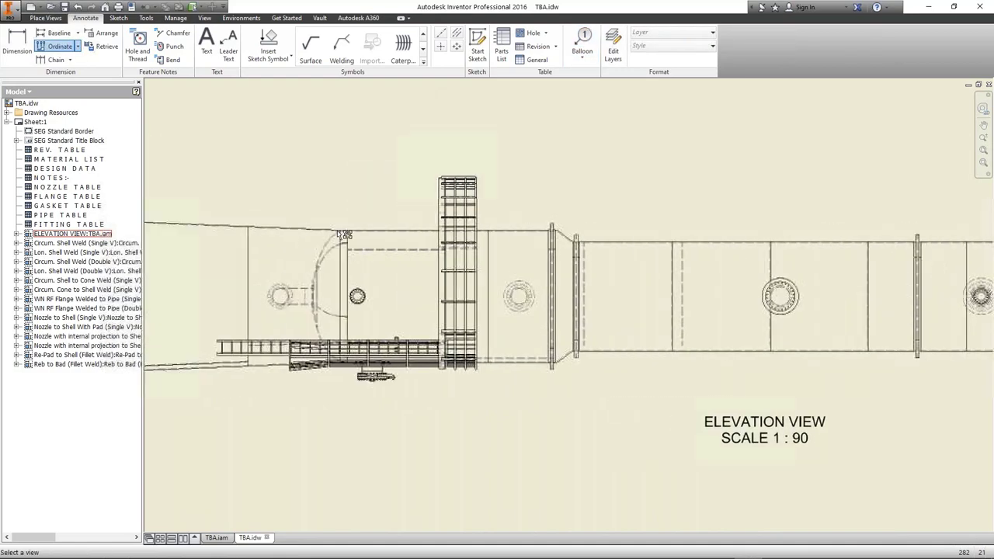
{"action": "scroll", "coordinate": [344, 235], "scroll_direction": "up", "scroll_amount": 5}
{"action": "left_click", "coordinate": [440, 33]}
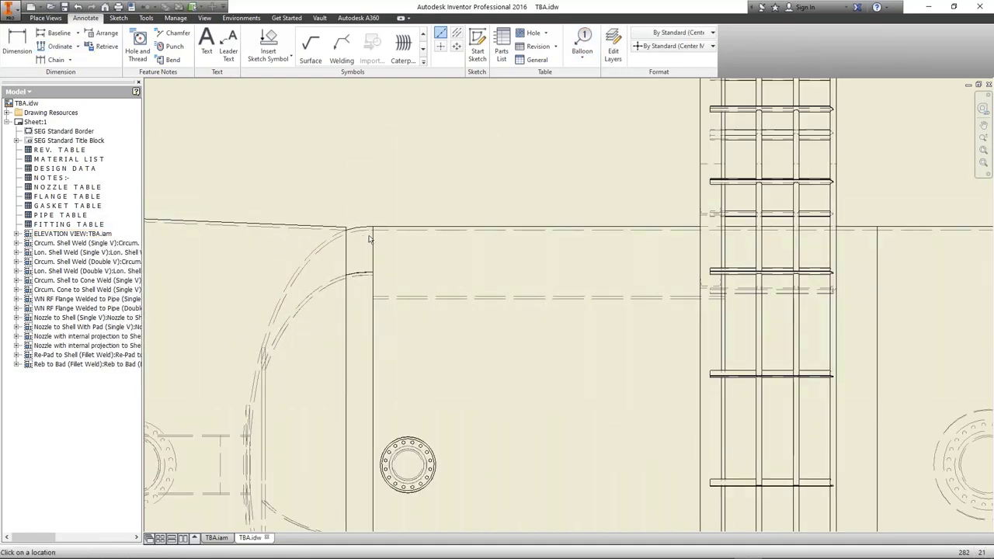
{"action": "scroll", "coordinate": [370, 240], "scroll_direction": "up", "scroll_amount": 3}
{"action": "scroll", "coordinate": [365, 217], "scroll_direction": "down", "scroll_amount": 5}
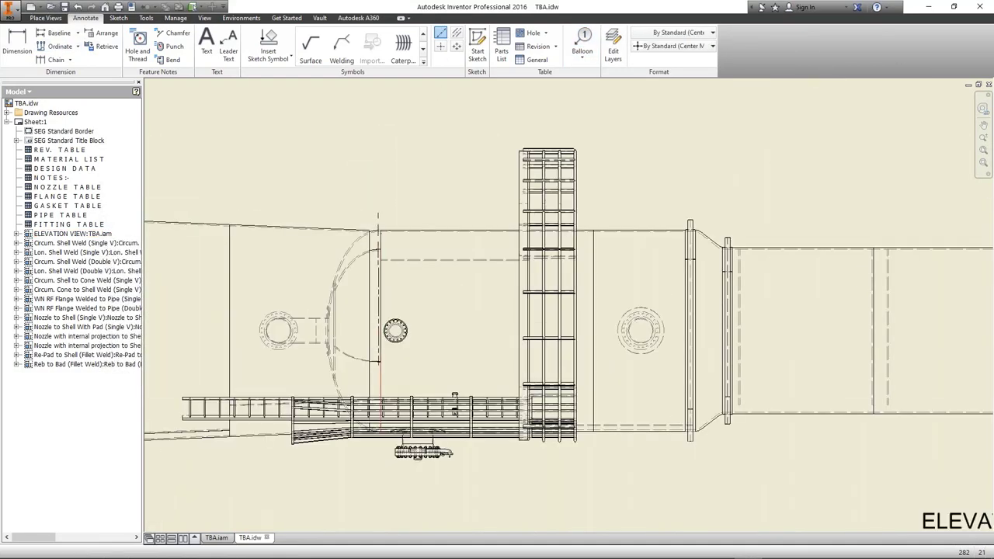
{"action": "scroll", "coordinate": [365, 217], "scroll_direction": "up", "scroll_amount": 6}
{"action": "scroll", "coordinate": [397, 435], "scroll_direction": "up", "scroll_amount": 2}
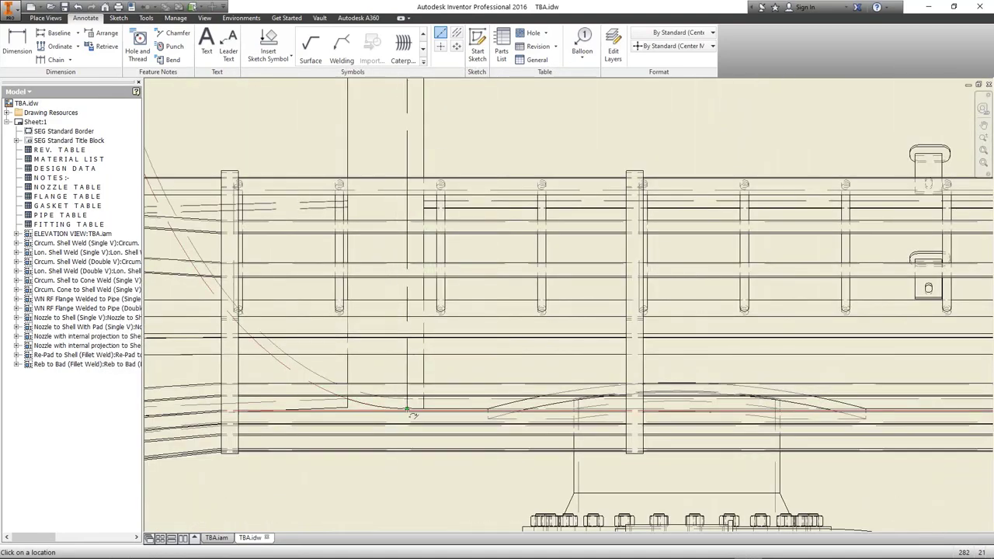
{"action": "scroll", "coordinate": [399, 411], "scroll_direction": "up", "scroll_amount": 3}
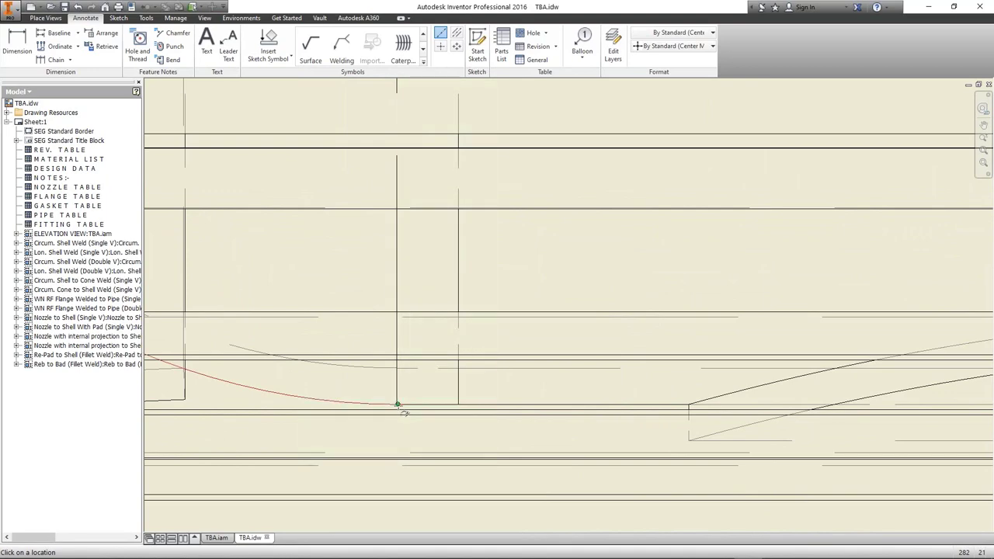
{"action": "right_click", "coordinate": [397, 405]}
{"action": "left_click", "coordinate": [422, 298]}
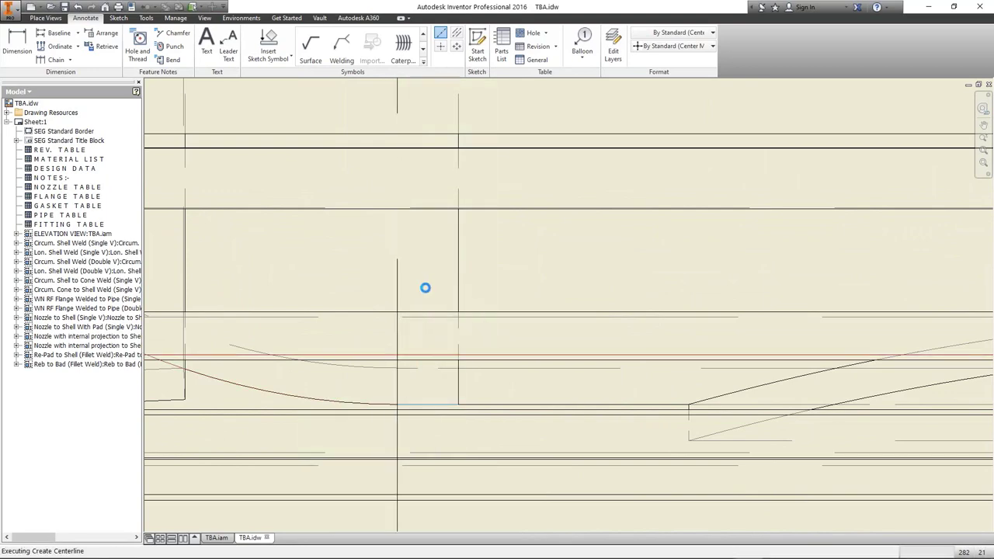
Step: Set the ordinate dimension origin at the head-to-shell corner of the elevation view
{"action": "middle_click_drag", "start_coordinate": [425, 279], "coordinate": [635, 465]}
{"action": "scroll", "coordinate": [634, 466], "scroll_direction": "down", "scroll_amount": 3}
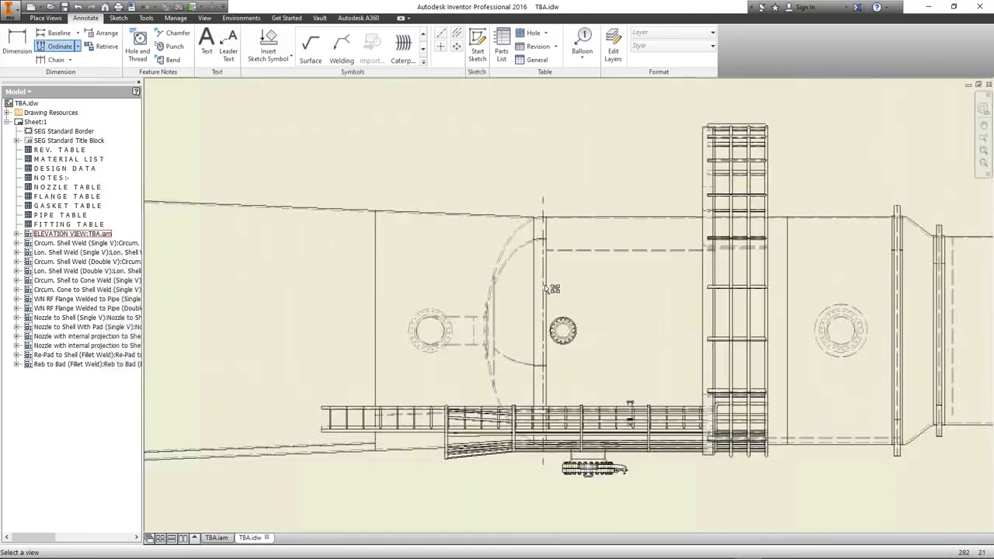
{"action": "scroll", "coordinate": [527, 208], "scroll_direction": "up", "scroll_amount": 5}
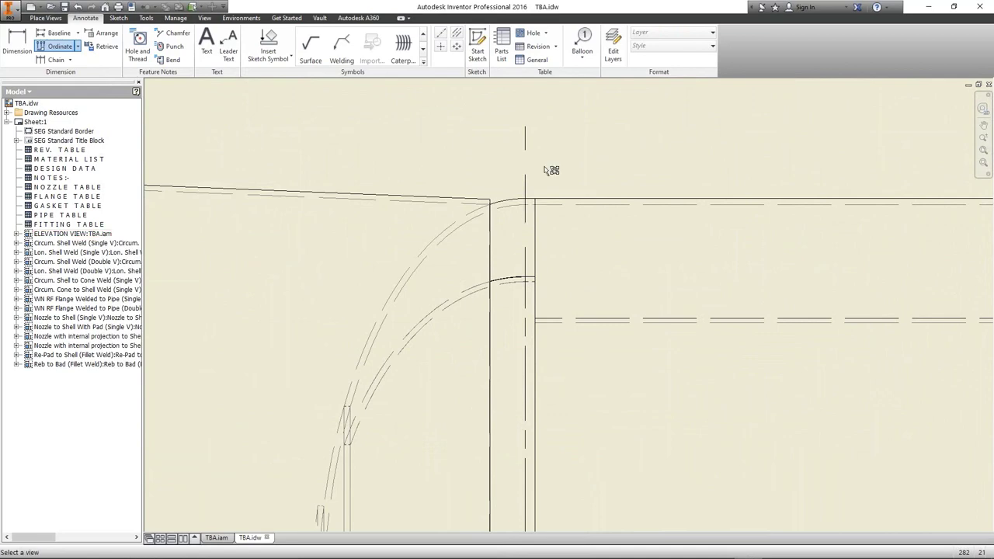
{"action": "left_click", "coordinate": [527, 206]}
{"action": "left_click", "coordinate": [529, 204]}
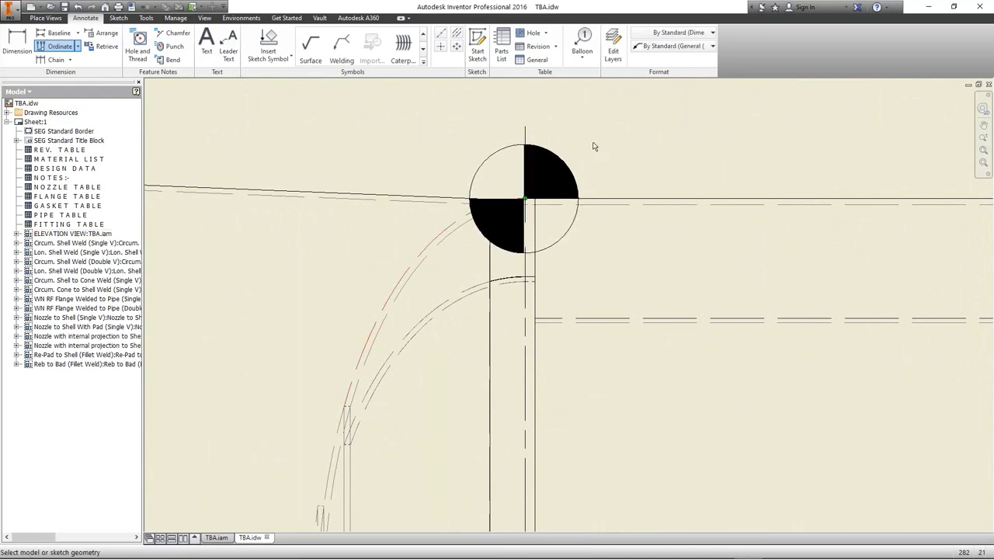
{"action": "scroll", "coordinate": [611, 175], "scroll_direction": "down", "scroll_amount": 5}
{"action": "scroll", "coordinate": [612, 179], "scroll_direction": "down", "scroll_amount": 3}
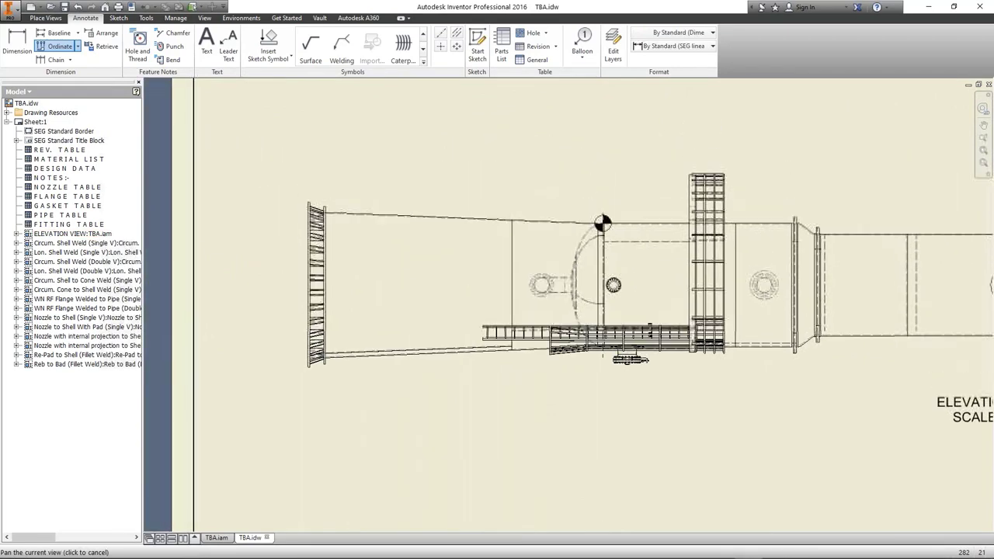
{"action": "scroll", "coordinate": [605, 244], "scroll_direction": "up", "scroll_amount": 5}
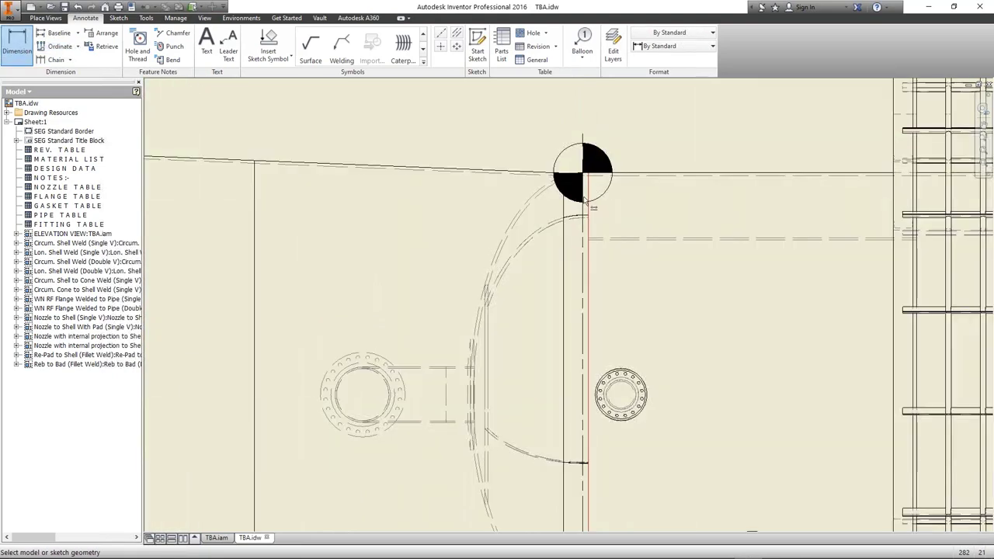
{"action": "left_click", "coordinate": [54, 47]}
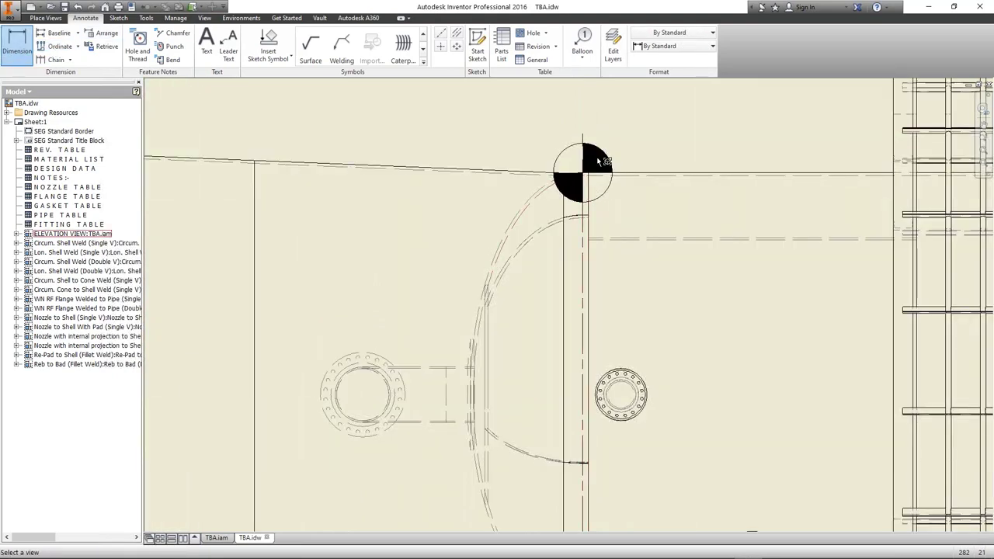
{"action": "scroll", "coordinate": [587, 159], "scroll_direction": "down", "scroll_amount": 5}
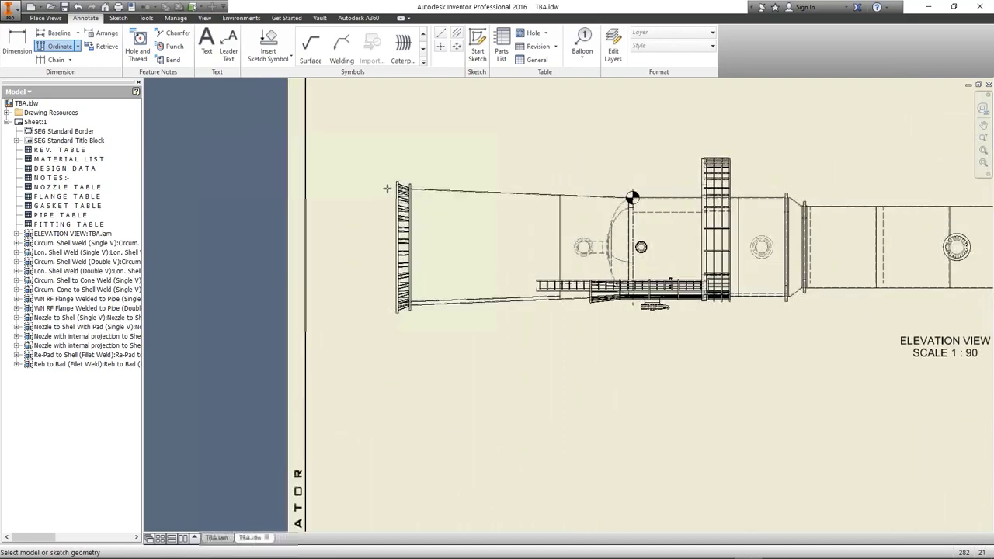
Step: Center-mark the right-hand nozzle and give it a 5300 ordinate dimension
{"action": "scroll", "coordinate": [354, 143], "scroll_direction": "up", "scroll_amount": 4}
{"action": "right_click", "coordinate": [431, 111]}
{"action": "left_click", "coordinate": [467, 113]}
{"action": "scroll", "coordinate": [468, 116], "scroll_direction": "down", "scroll_amount": 3}
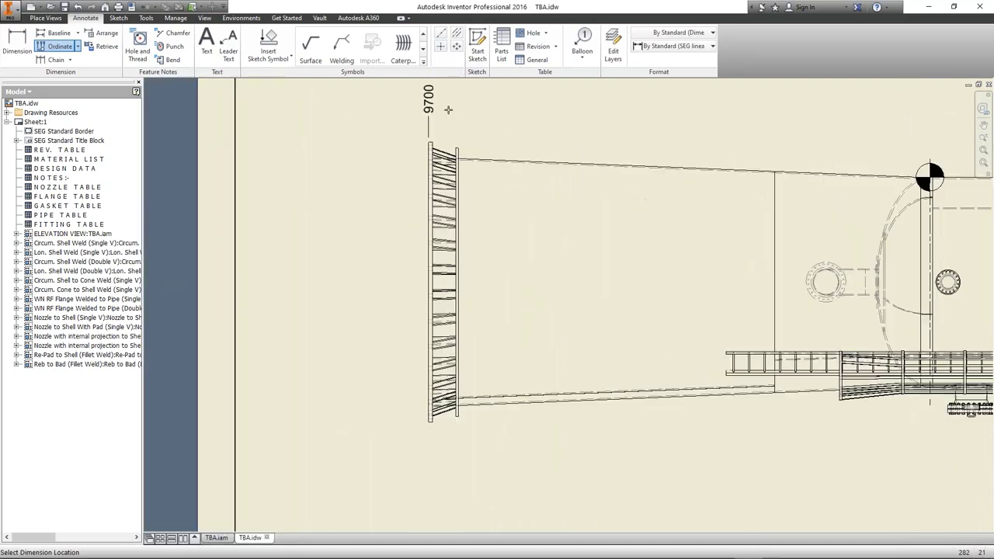
{"action": "middle_click_drag", "start_coordinate": [813, 220], "coordinate": [324, 178]}
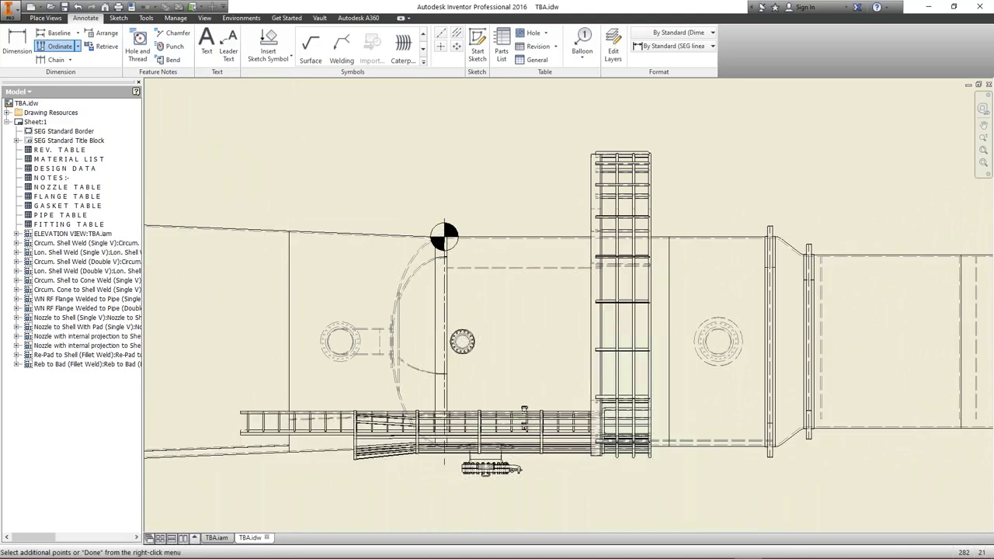
{"action": "left_click", "coordinate": [440, 46]}
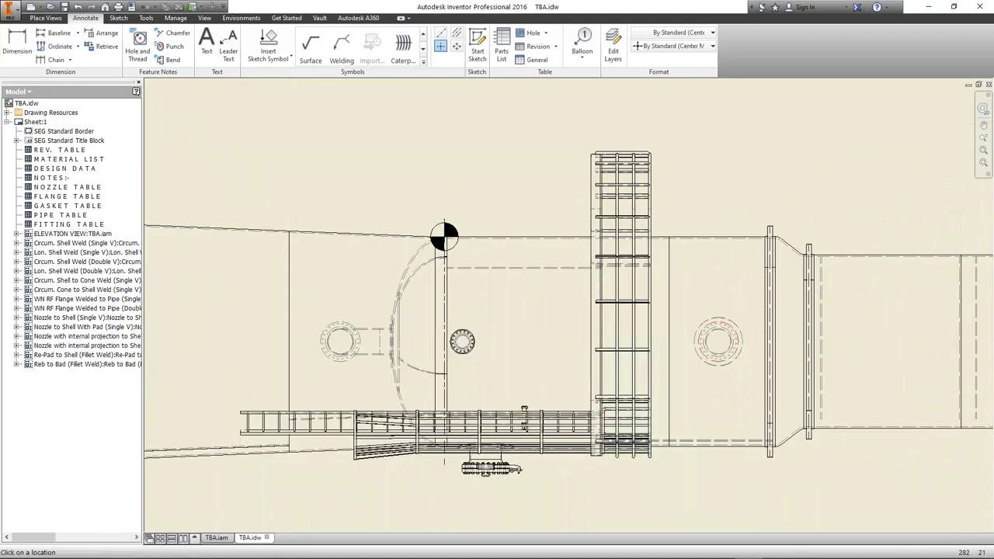
{"action": "left_click", "coordinate": [718, 340]}
{"action": "key", "text": "Escape"}
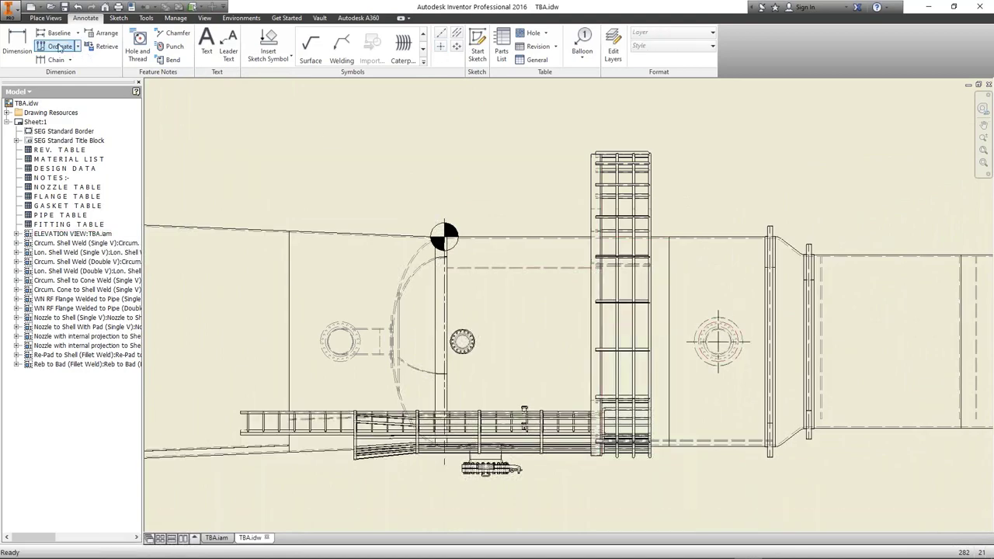
{"action": "key", "text": "Return"}
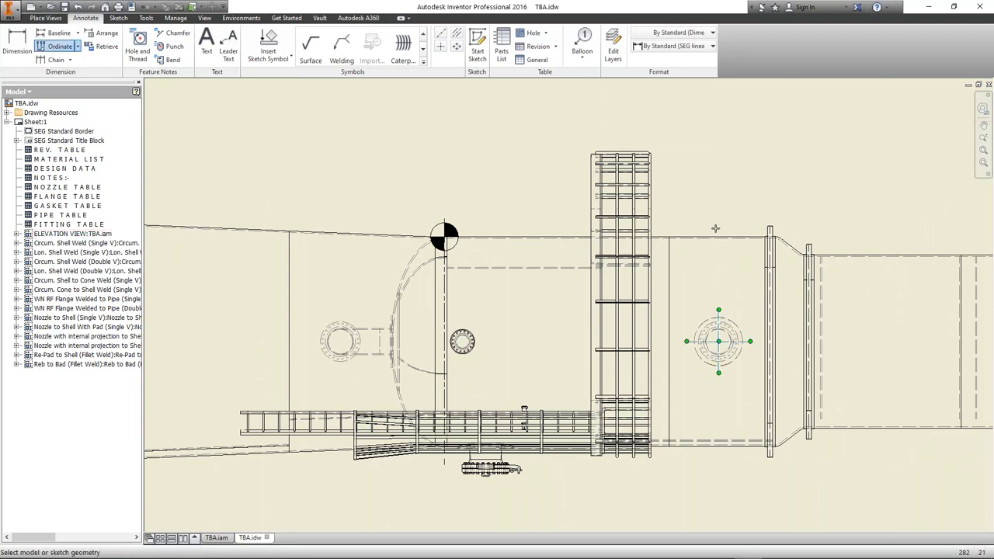
{"action": "left_click", "coordinate": [718, 341]}
{"action": "left_click", "coordinate": [708, 136]}
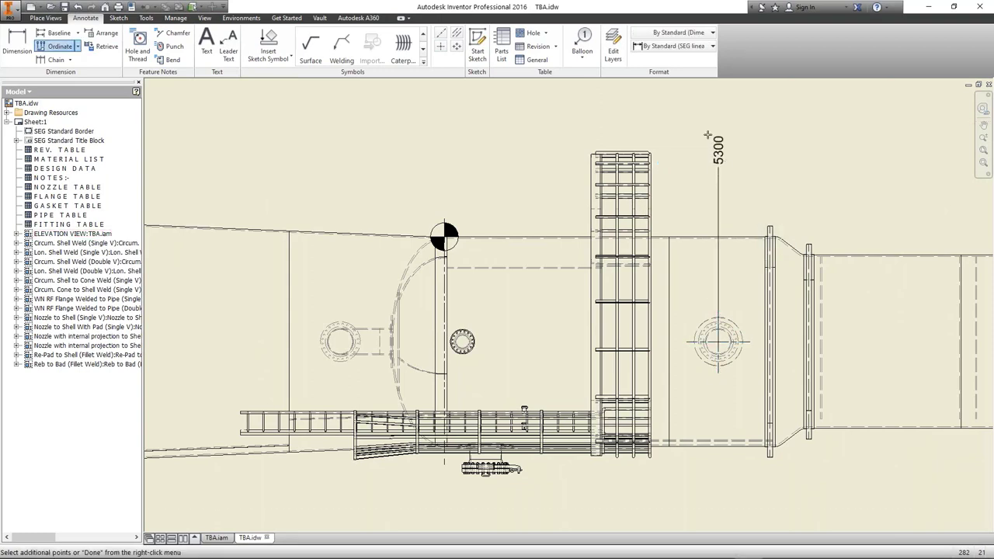
Step: Tag the nozzle flange with a Nozzle Tag No. balloon I3 placed above it
{"action": "left_click", "coordinate": [583, 43]}
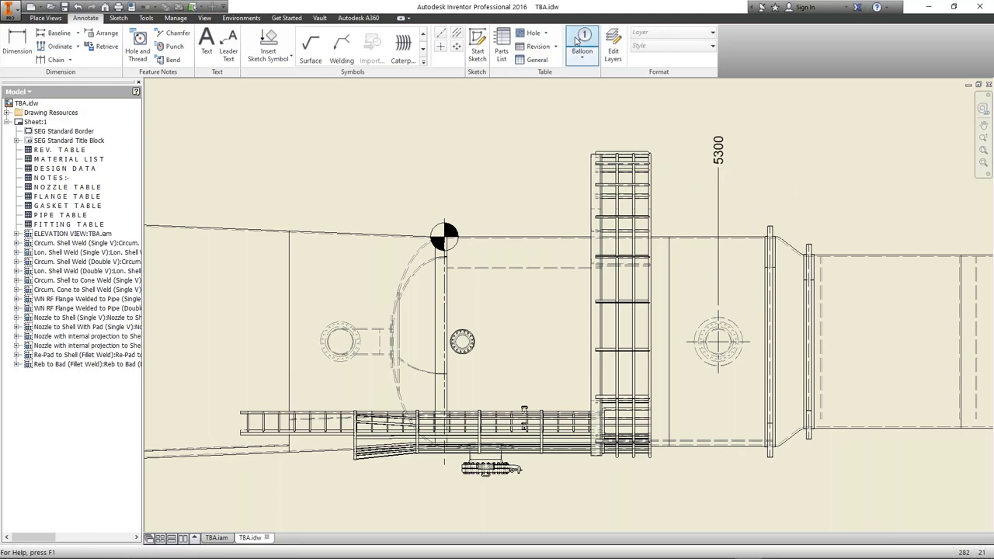
{"action": "left_click", "coordinate": [713, 46]}
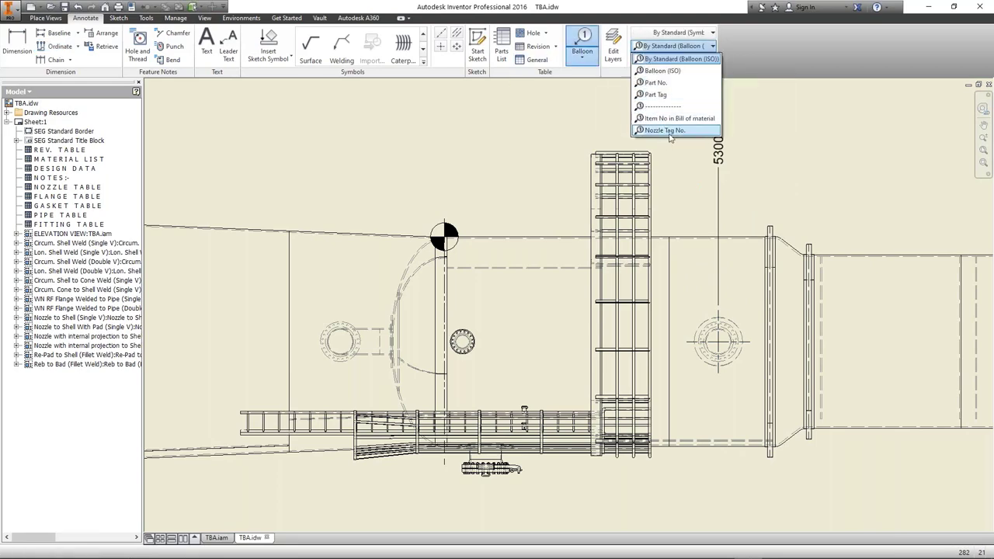
{"action": "left_click", "coordinate": [662, 130]}
{"action": "scroll", "coordinate": [722, 314], "scroll_direction": "up", "scroll_amount": 5}
{"action": "left_click", "coordinate": [719, 310]}
{"action": "scroll", "coordinate": [730, 260], "scroll_direction": "down", "scroll_amount": 5}
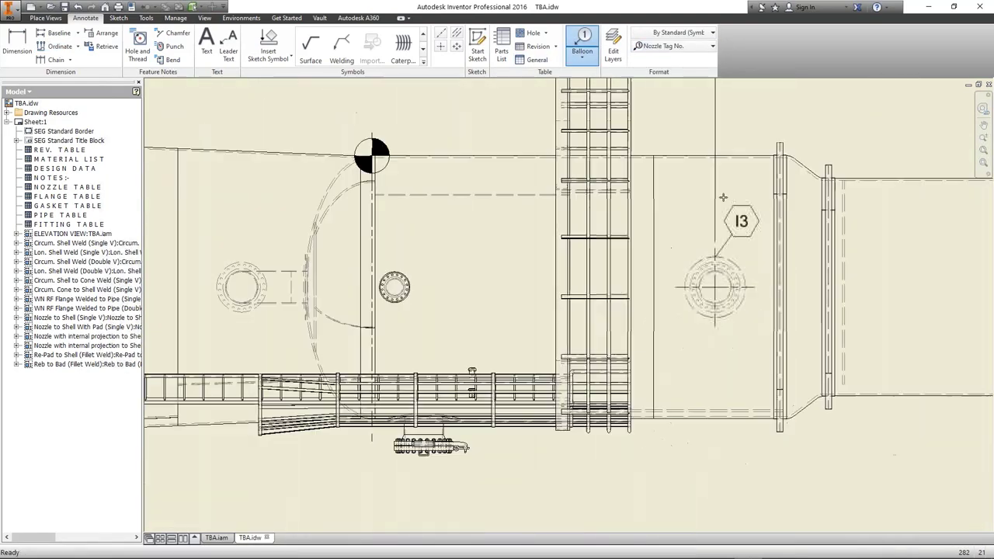
{"action": "mouse_move", "coordinate": [714, 225]}
{"action": "middle_mouse_down"}
{"action": "mouse_move", "coordinate": [715, 347]}
{"action": "mouse_move", "coordinate": [713, 244]}
{"action": "middle_mouse_up"}
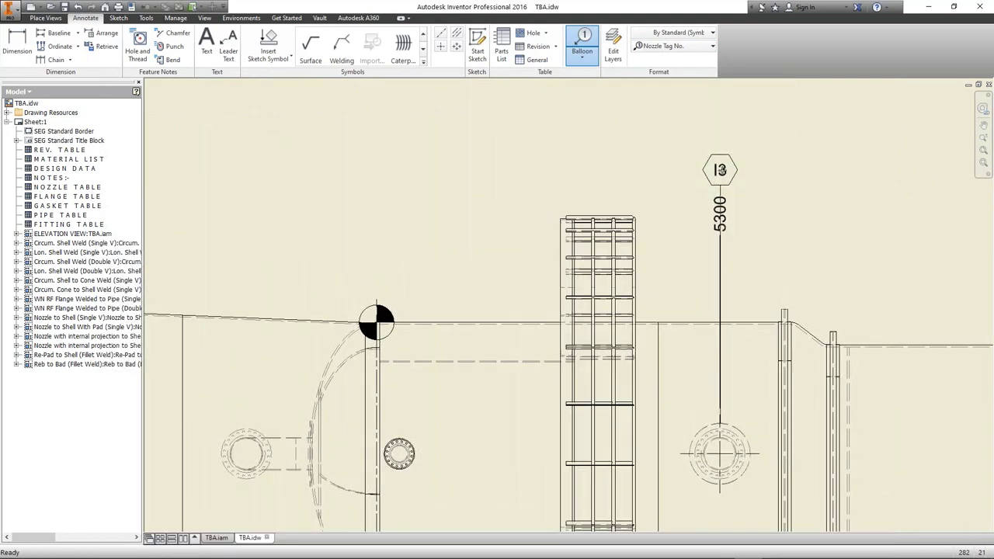
{"action": "right_click", "coordinate": [720, 170]}
{"action": "left_click", "coordinate": [776, 166]}
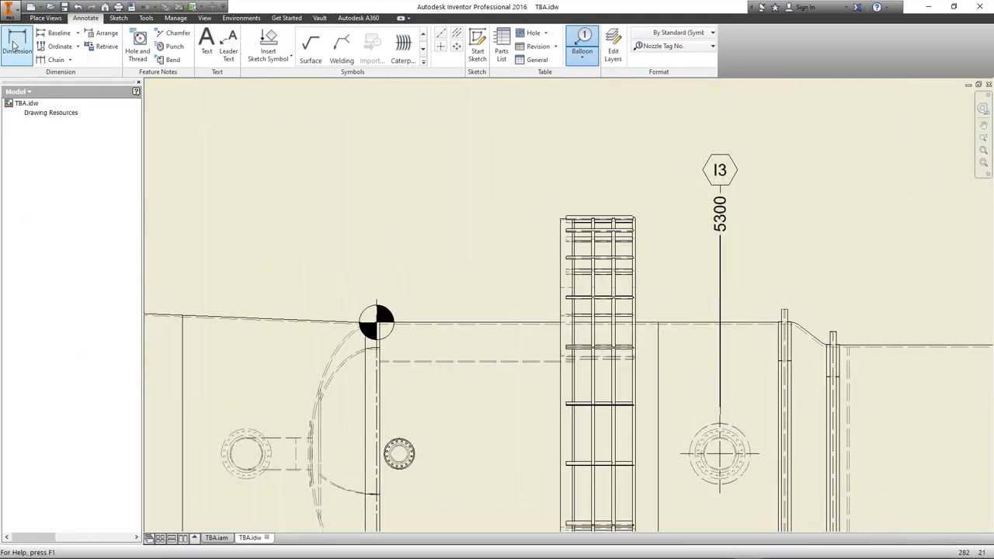
Step: Add the chained 3000, 1300 and 2000 horizontal dimensions above the vessel elevation
{"action": "key", "text": "d"}
{"action": "left_click", "coordinate": [438, 324]}
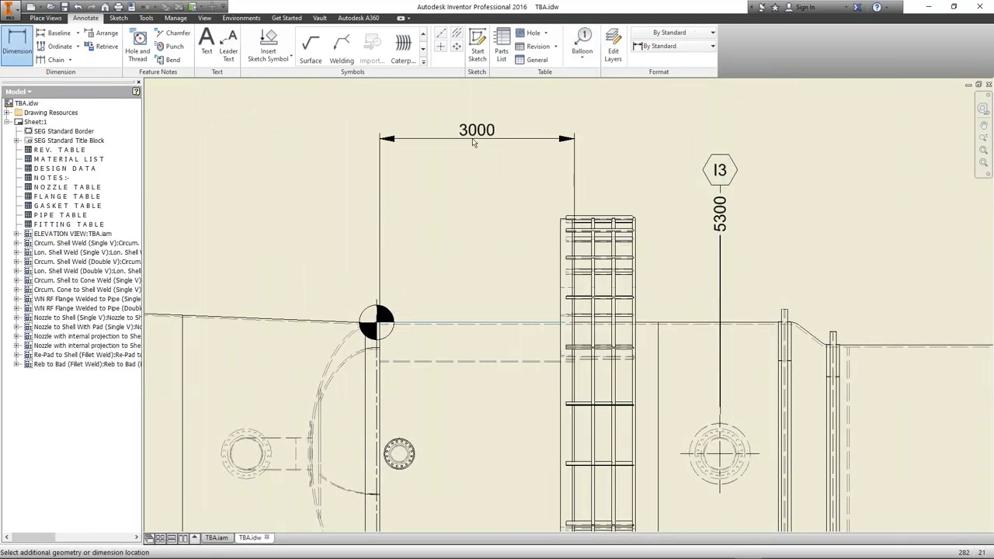
{"action": "left_click", "coordinate": [473, 142]}
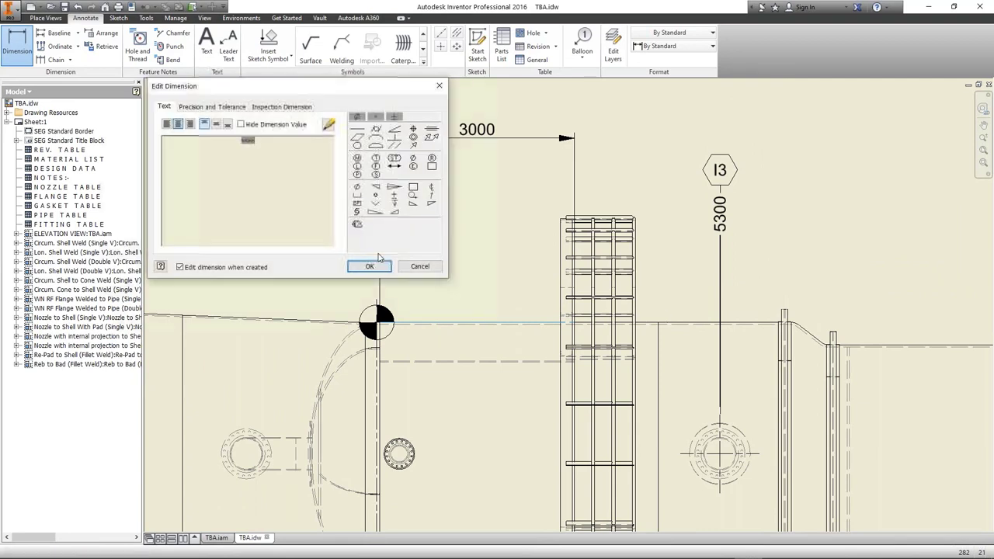
{"action": "left_click", "coordinate": [371, 268]}
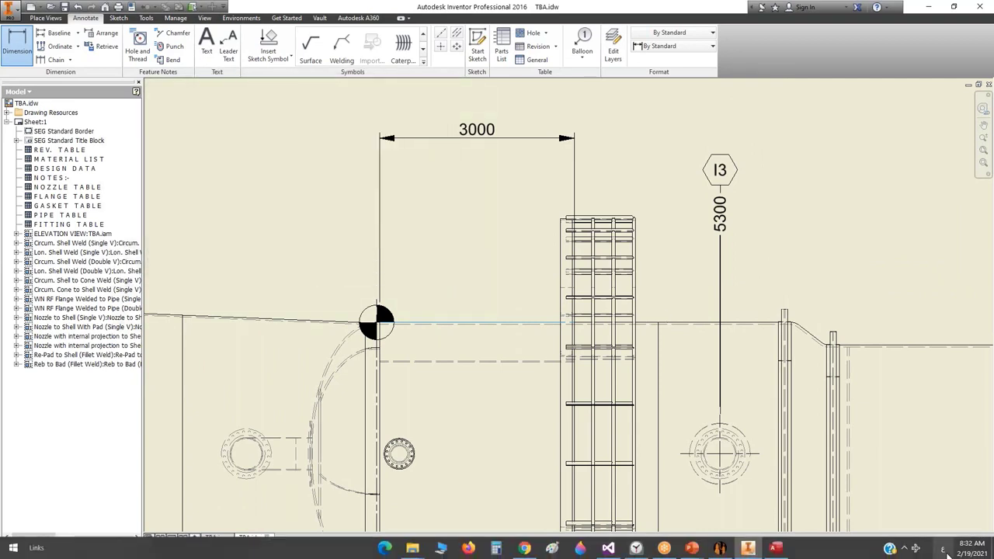
{"action": "left_click", "coordinate": [646, 325]}
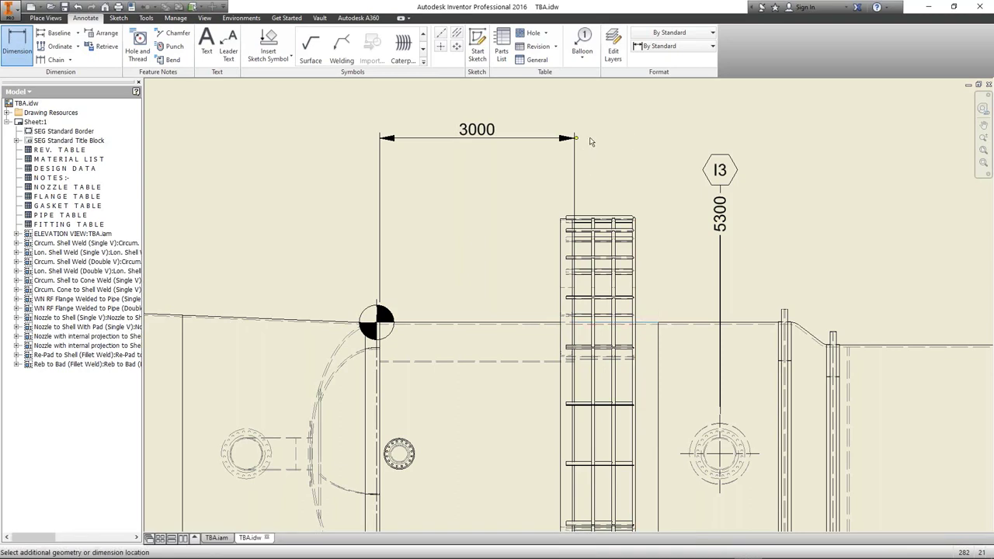
{"action": "left_click", "coordinate": [588, 137]}
{"action": "left_click", "coordinate": [697, 327]}
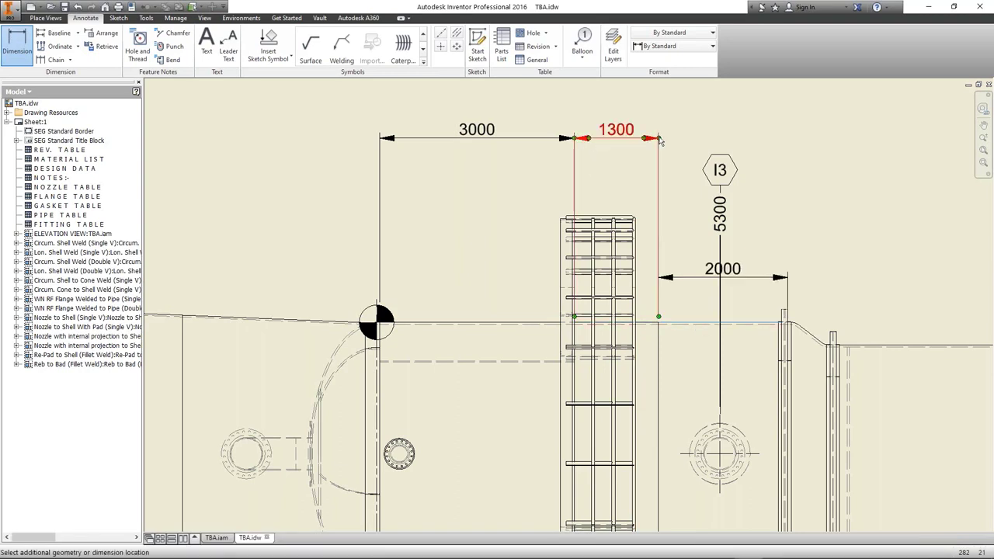
{"action": "left_click", "coordinate": [660, 141]}
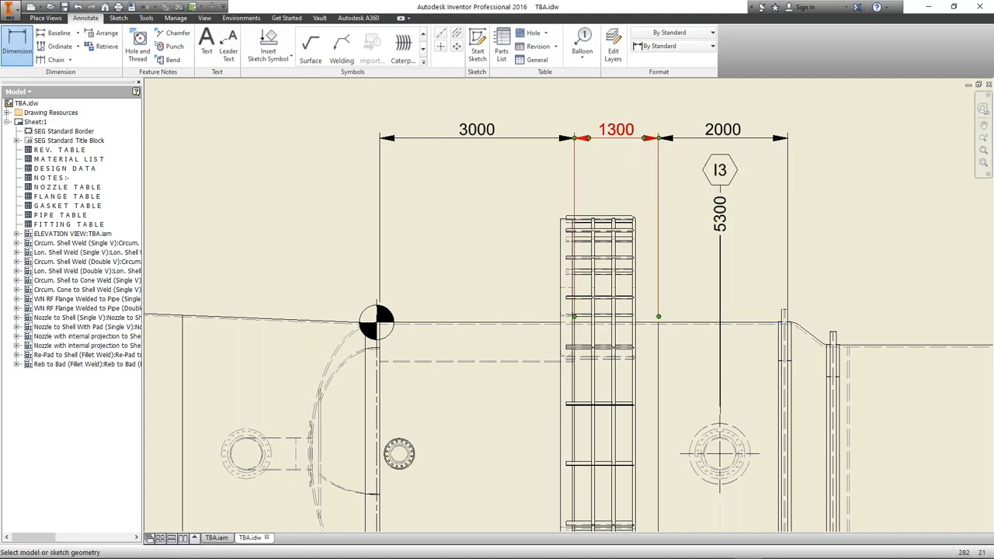
{"action": "scroll", "coordinate": [777, 178], "scroll_direction": "up", "scroll_amount": 3}
{"action": "scroll", "coordinate": [577, 213], "scroll_direction": "up", "scroll_amount": 2}
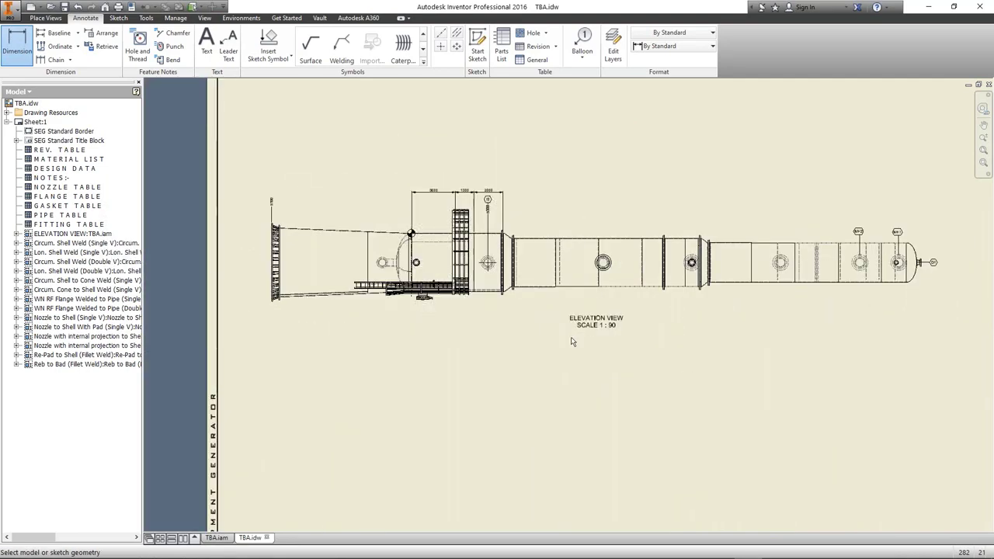
{"action": "scroll", "coordinate": [480, 252], "scroll_direction": "down", "scroll_amount": 2}
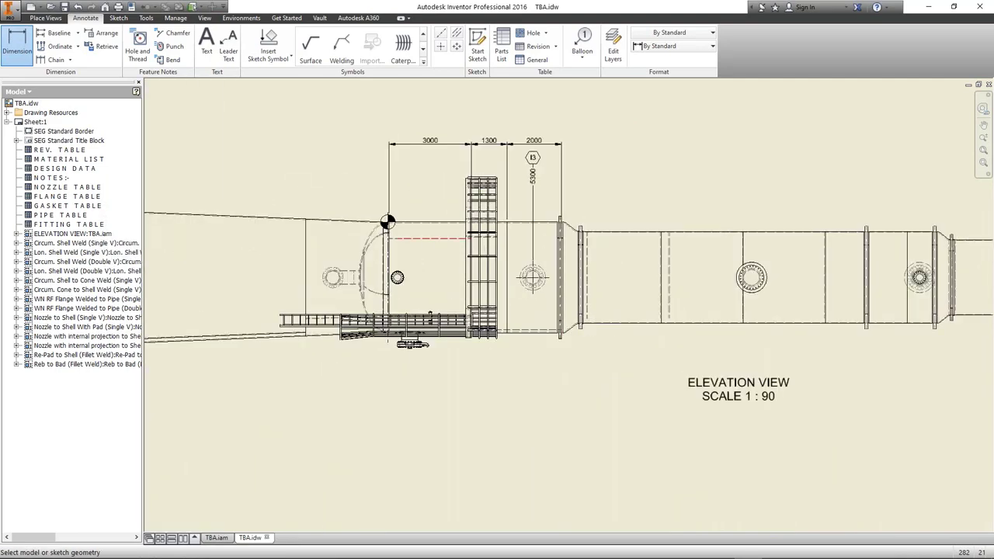
{"action": "scroll", "coordinate": [432, 226], "scroll_direction": "down", "scroll_amount": 2}
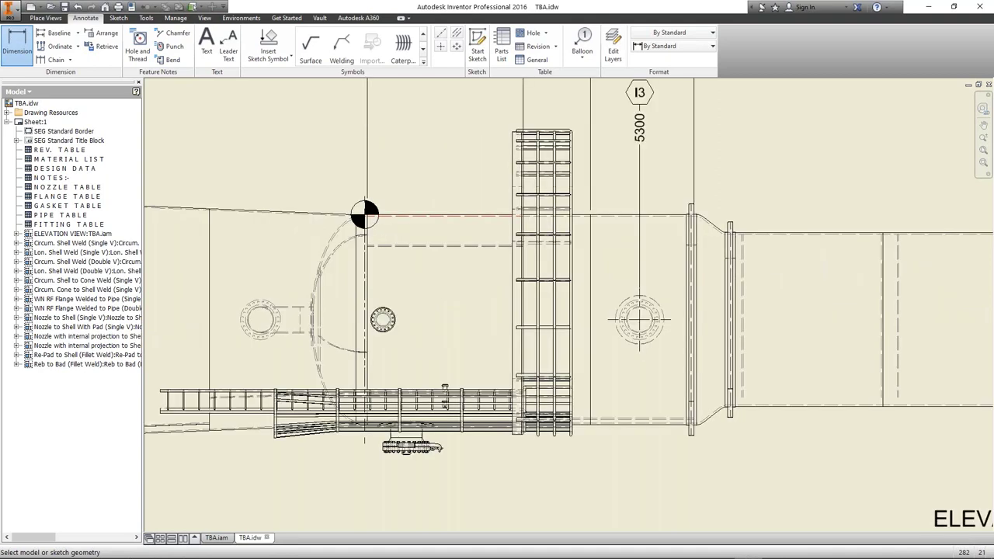
Step: Add the 3300 vertical shell dimension and the 30 offset at the shell step
{"action": "left_click", "coordinate": [827, 235]}
{"action": "left_click", "coordinate": [848, 405]}
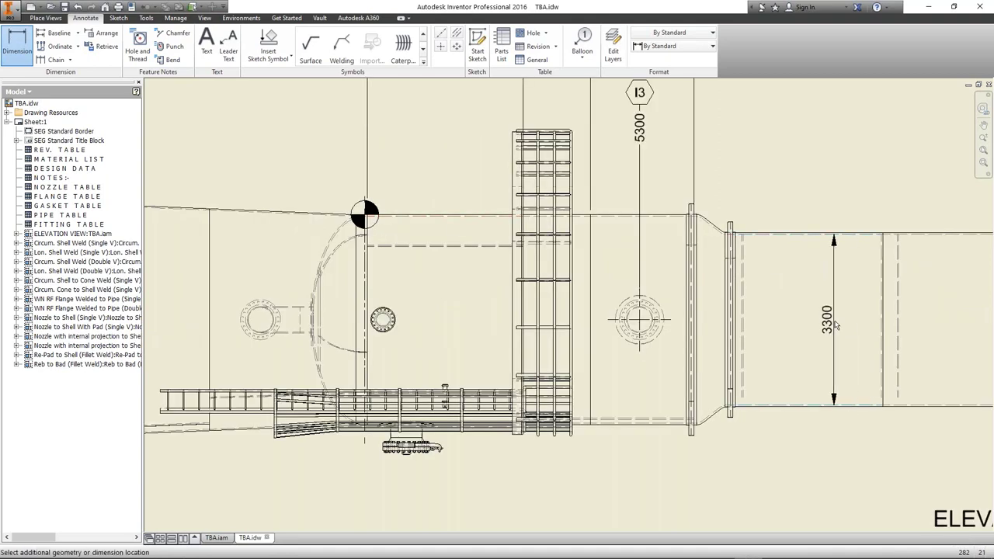
{"action": "left_click", "coordinate": [837, 327]}
{"action": "middle_click_drag", "start_coordinate": [877, 317], "coordinate": [723, 302]}
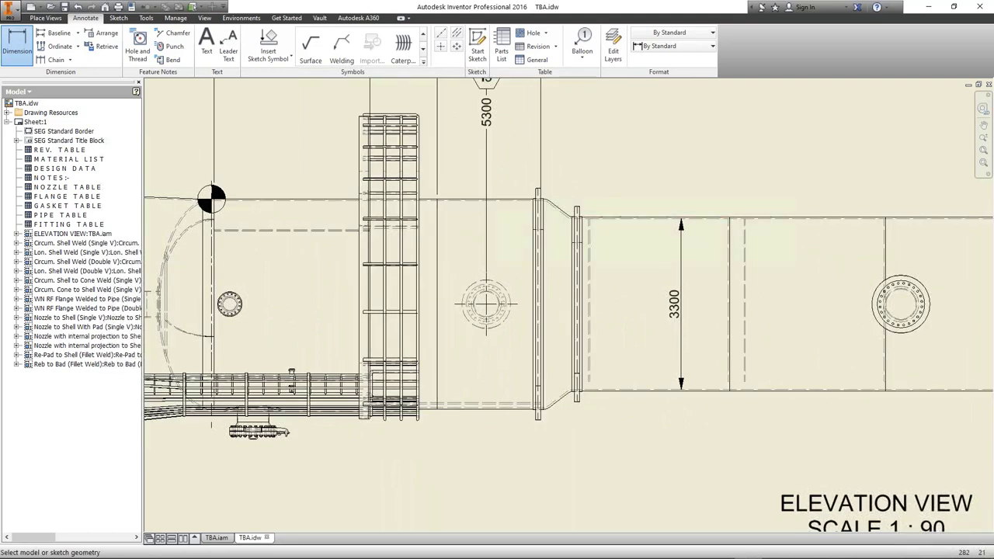
{"action": "scroll", "coordinate": [697, 224], "scroll_direction": "down", "scroll_amount": 2}
{"action": "left_click", "coordinate": [684, 212]}
{"action": "left_click", "coordinate": [668, 209]}
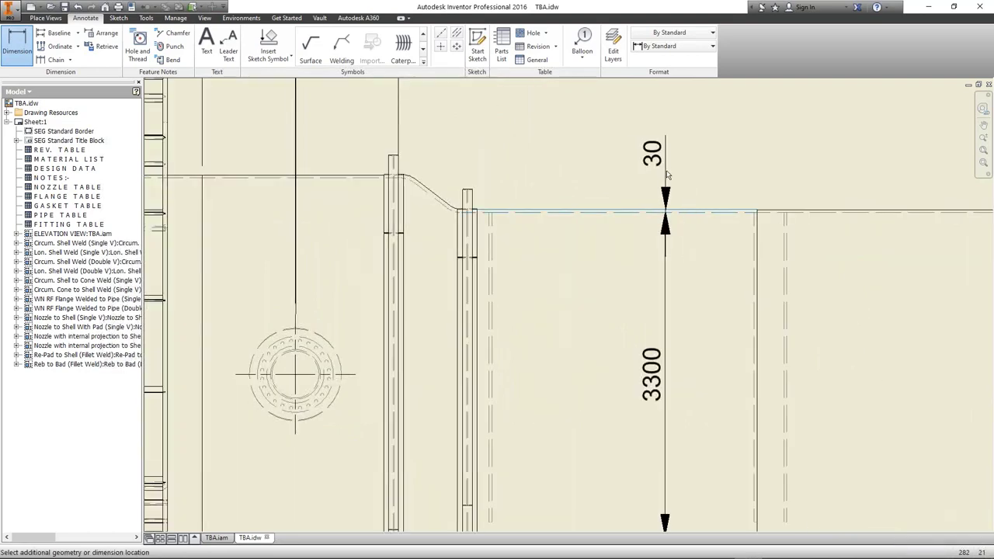
{"action": "left_click", "coordinate": [731, 151]}
{"action": "scroll", "coordinate": [399, 160], "scroll_direction": "up", "scroll_amount": 6}
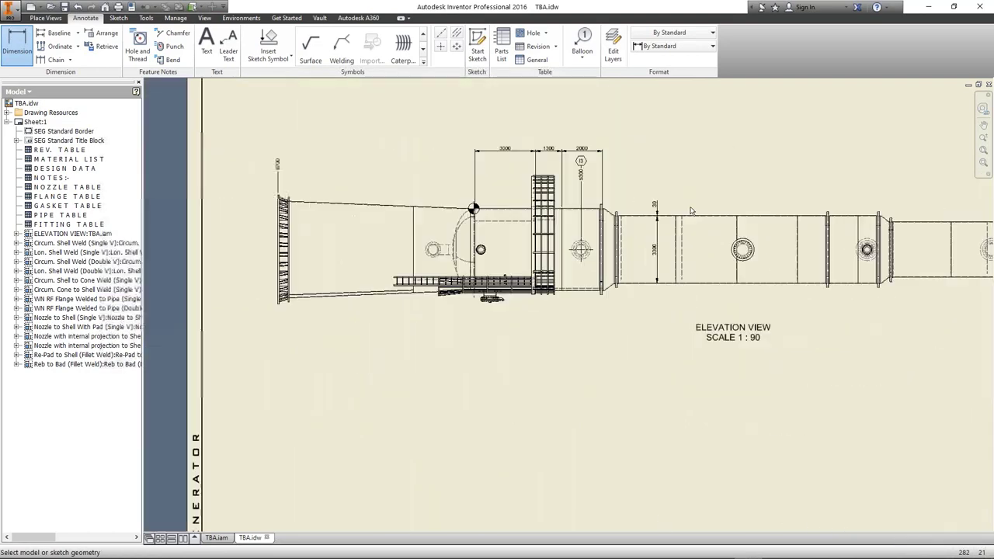
{"action": "middle_click_drag", "start_coordinate": [473, 210], "coordinate": [648, 220]}
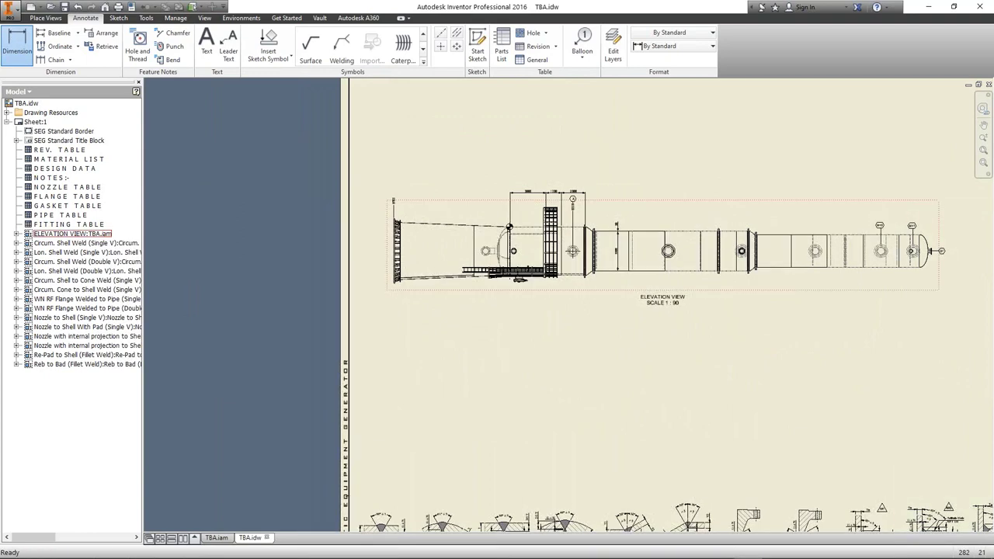
{"action": "key", "text": "Escape"}
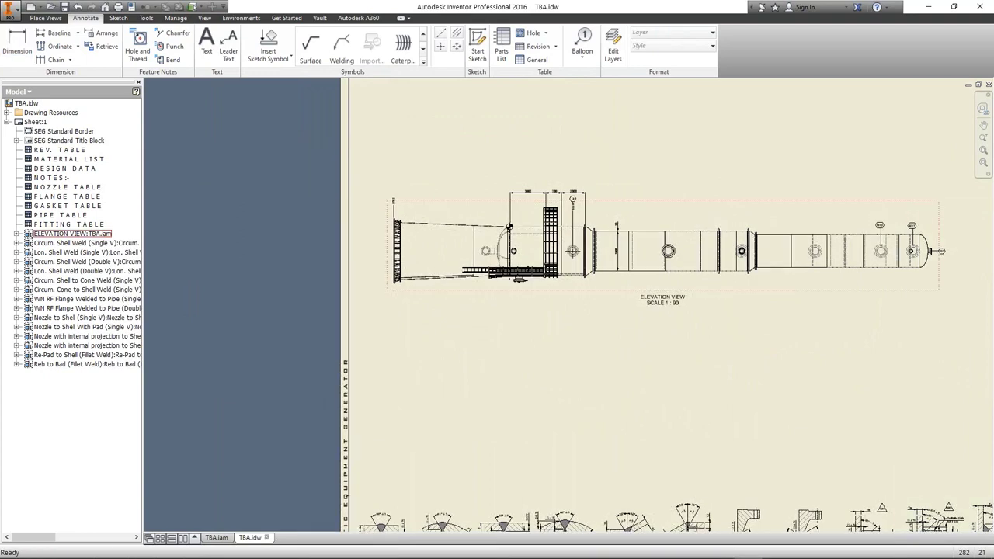
{"action": "scroll", "coordinate": [623, 228], "scroll_direction": "down", "scroll_amount": 5}
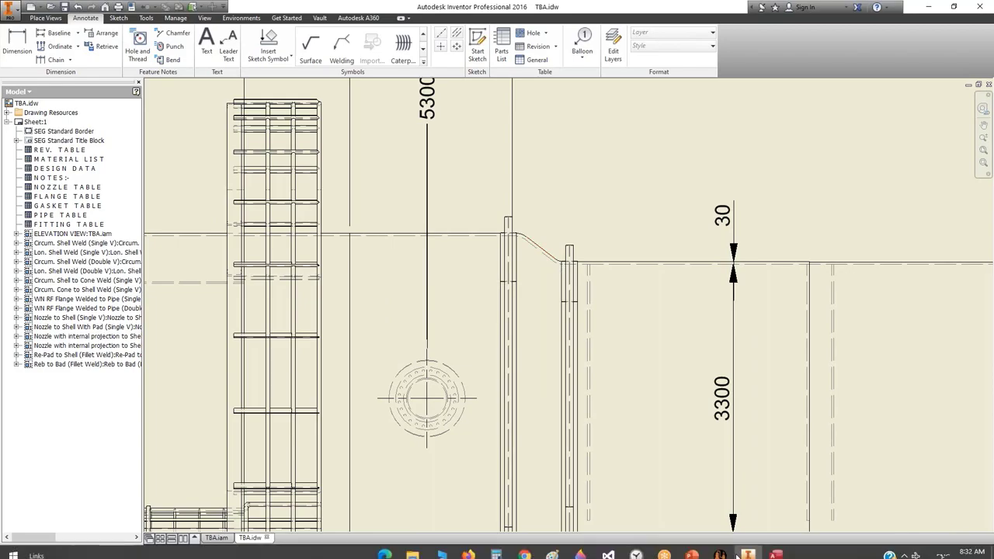
Step: Bring up the PV Elite integration presentation and step down to slide 9, Logic Dimensions
{"action": "left_click", "coordinate": [775, 548]}
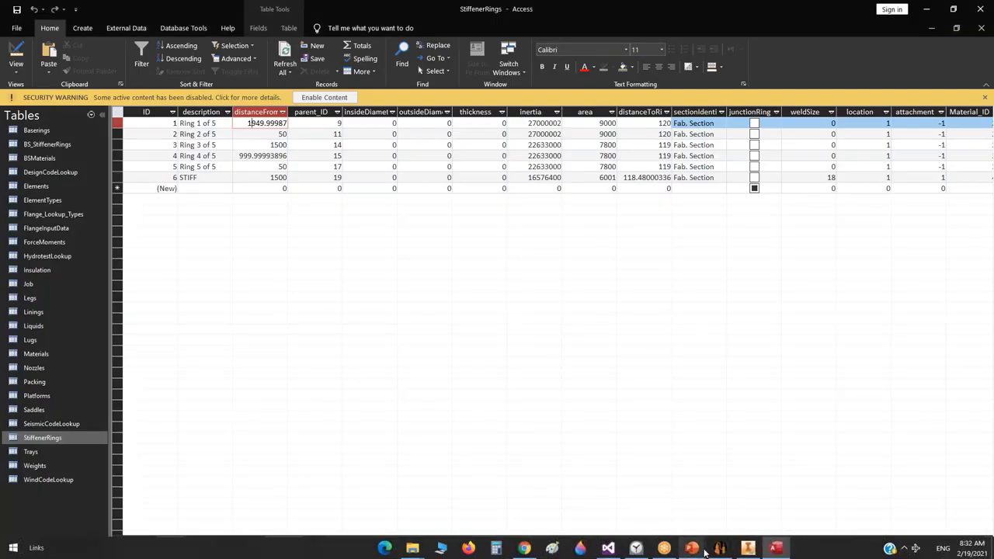
{"action": "mouse_move", "coordinate": [691, 548]}
{"action": "left_click", "coordinate": [506, 499]}
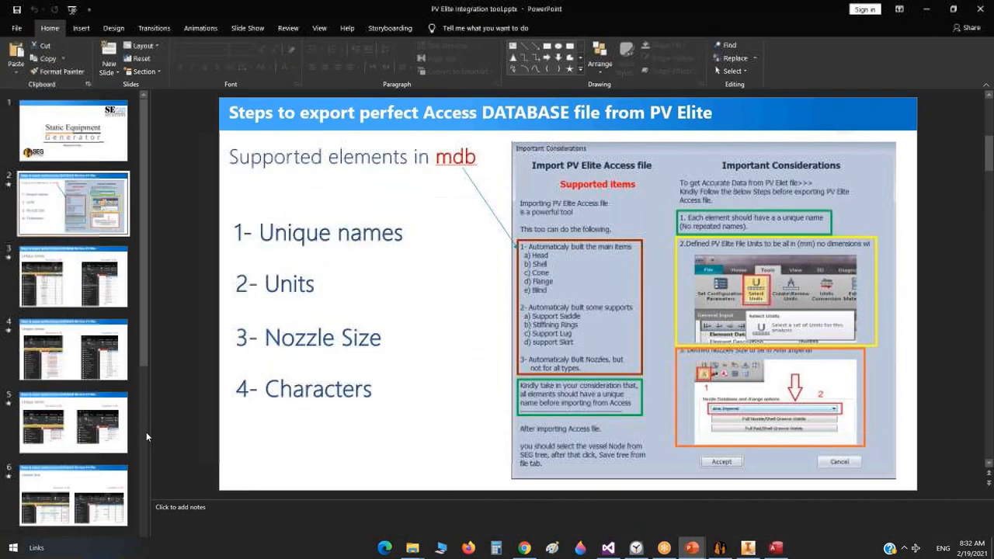
{"action": "key", "text": "Down"}
{"action": "key", "text": "Down"}
{"action": "key", "text": "Down"}
{"action": "key", "text": "Down"}
{"action": "key", "text": "Down"}
{"action": "key", "text": "Down"}
{"action": "key", "text": "Down"}
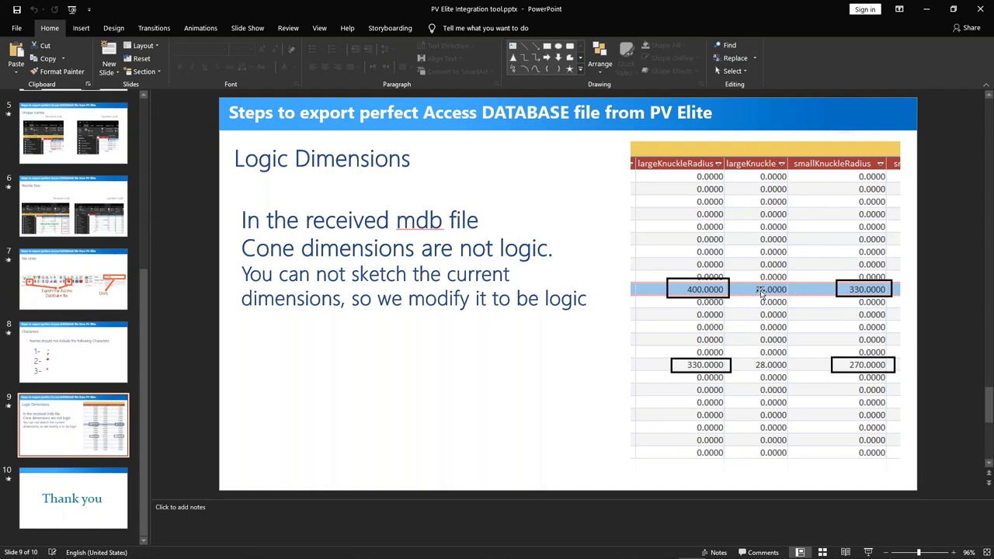
Step: Open CONE-1 from the TBA.iam assembly and edit its Sketch1 profile (620, 40, 165, 200, Ø3300)
{"action": "left_click", "coordinate": [749, 548]}
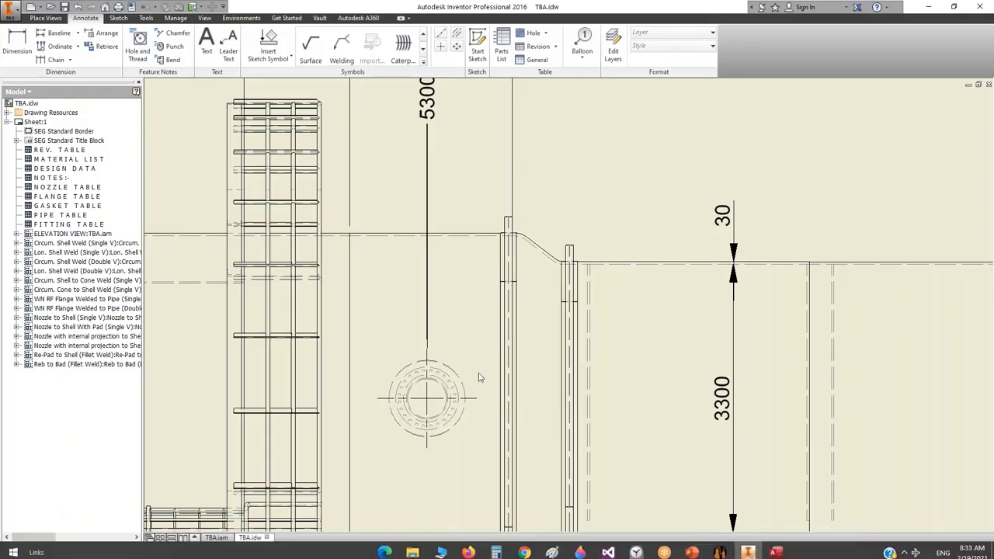
{"action": "left_click", "coordinate": [214, 538]}
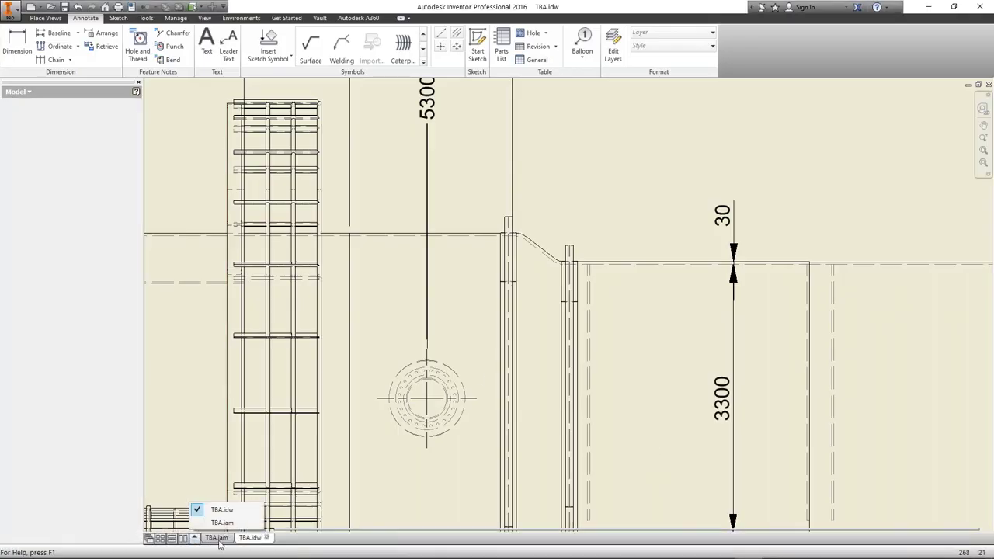
{"action": "scroll", "coordinate": [589, 270], "scroll_direction": "down", "scroll_amount": 5}
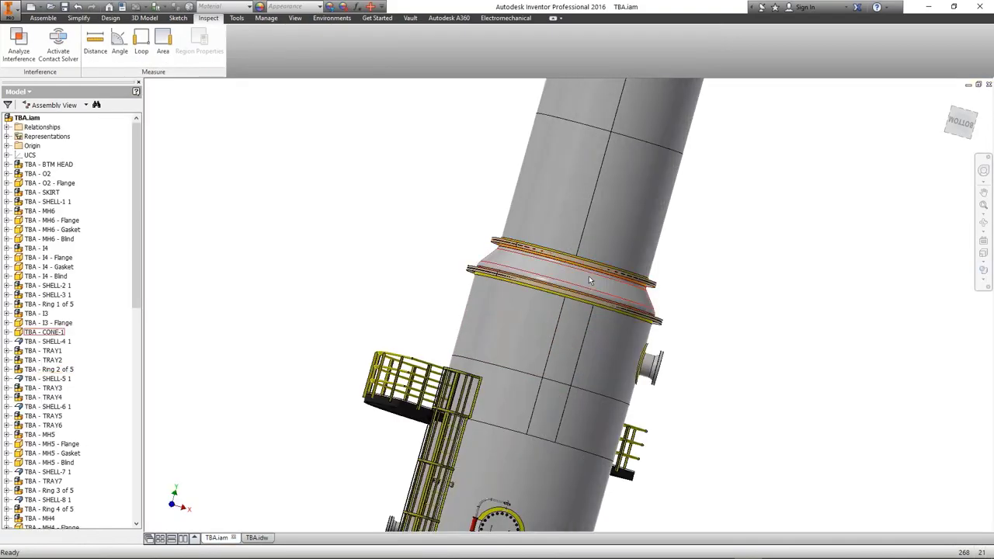
{"action": "right_click", "coordinate": [590, 253]}
{"action": "left_click", "coordinate": [592, 220]}
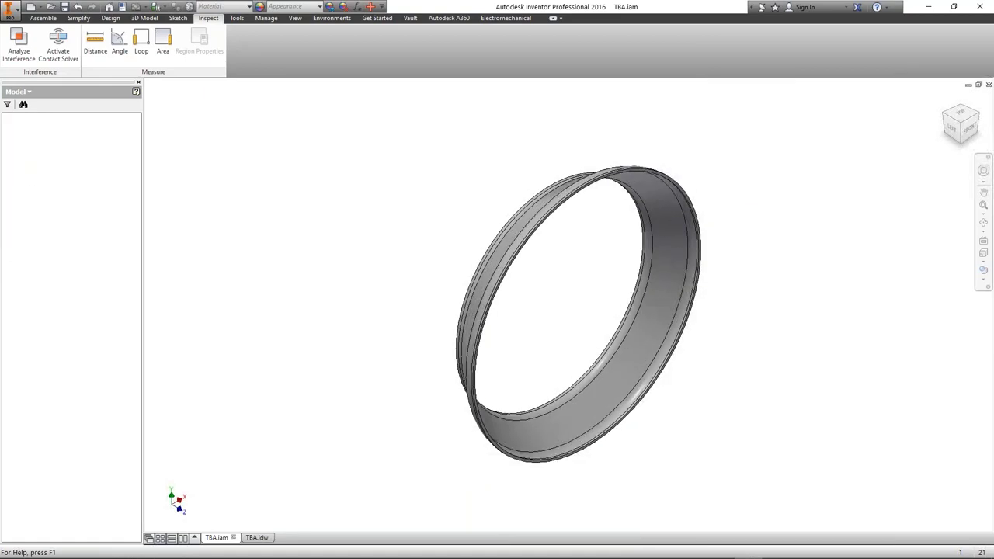
{"action": "double_click", "coordinate": [23, 172]}
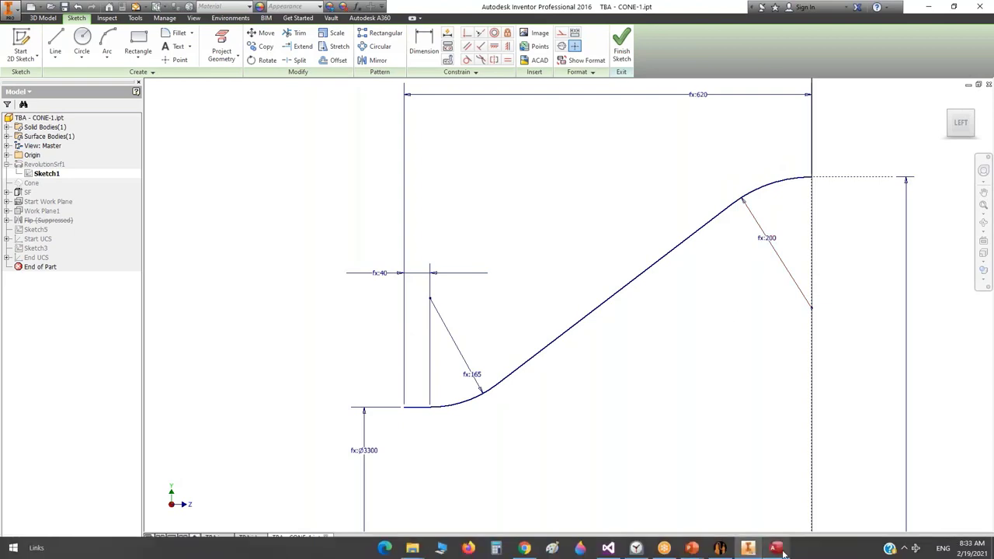
Step: Change the fx:200 knuckle radius dimension to KR+200
{"action": "left_click", "coordinate": [779, 550]}
{"action": "mouse_move", "coordinate": [692, 548]}
{"action": "left_click", "coordinate": [508, 485]}
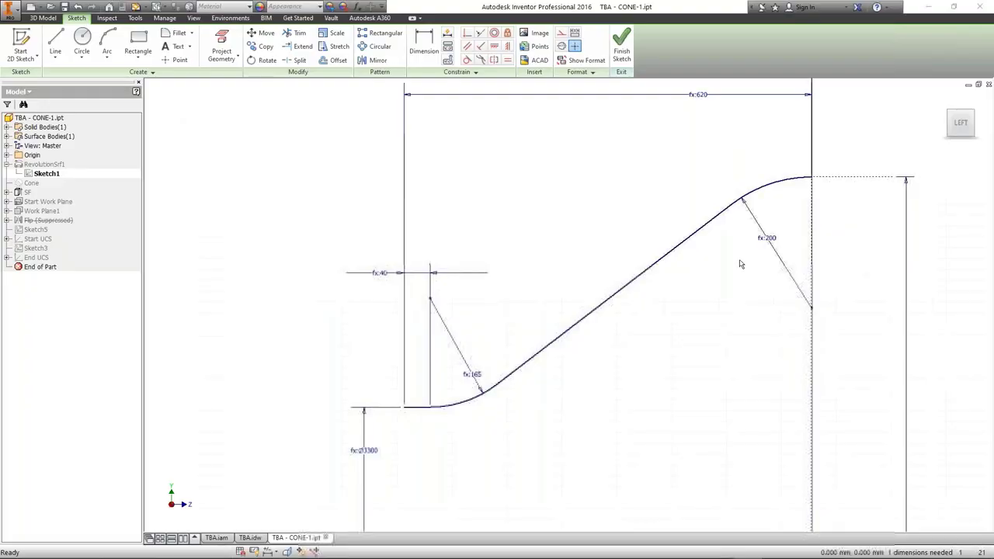
{"action": "double_click", "coordinate": [767, 237]}
{"action": "type", "text": "KR"}
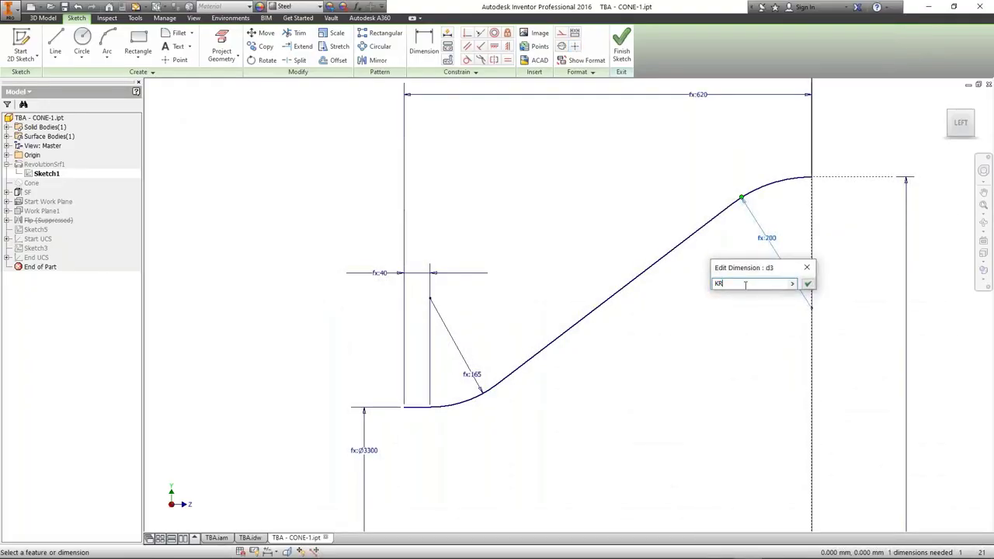
{"action": "type", "text": "+200"}
{"action": "key", "text": "Return"}
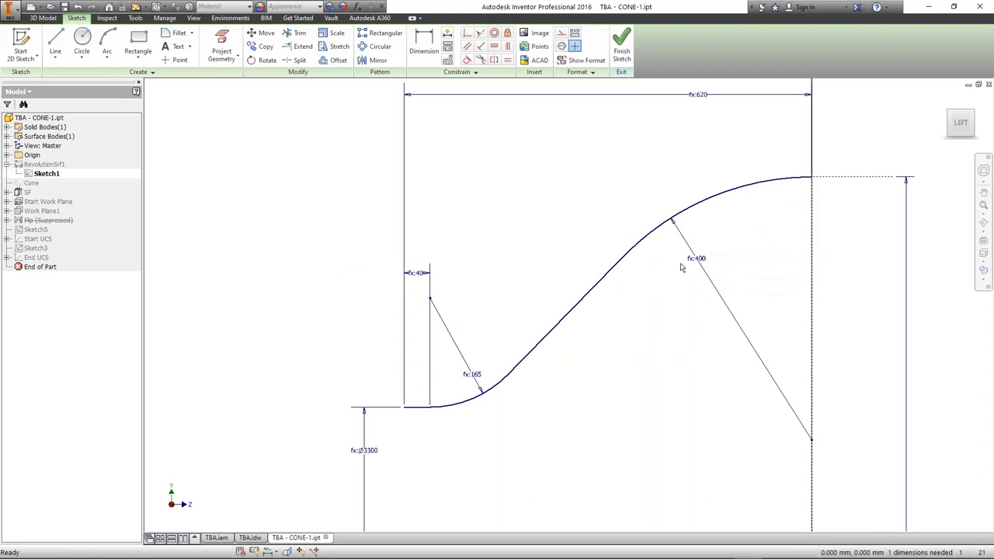
Step: Try editing the neck radius to 330, then cancel, keeping it at KR_Neck
{"action": "double_click", "coordinate": [471, 376]}
{"action": "left_click", "coordinate": [470, 418]}
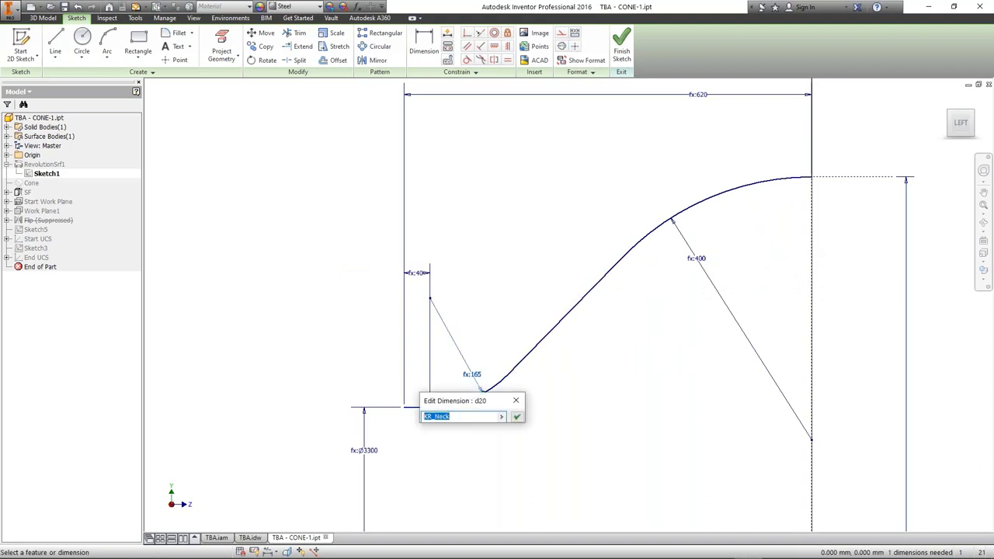
{"action": "left_click", "coordinate": [691, 548]}
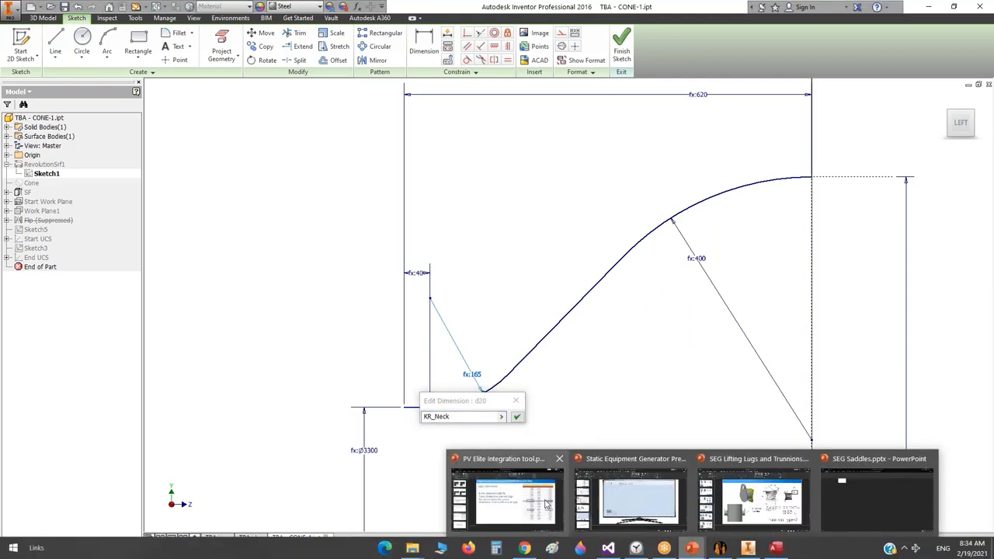
{"action": "mouse_move", "coordinate": [524, 502]}
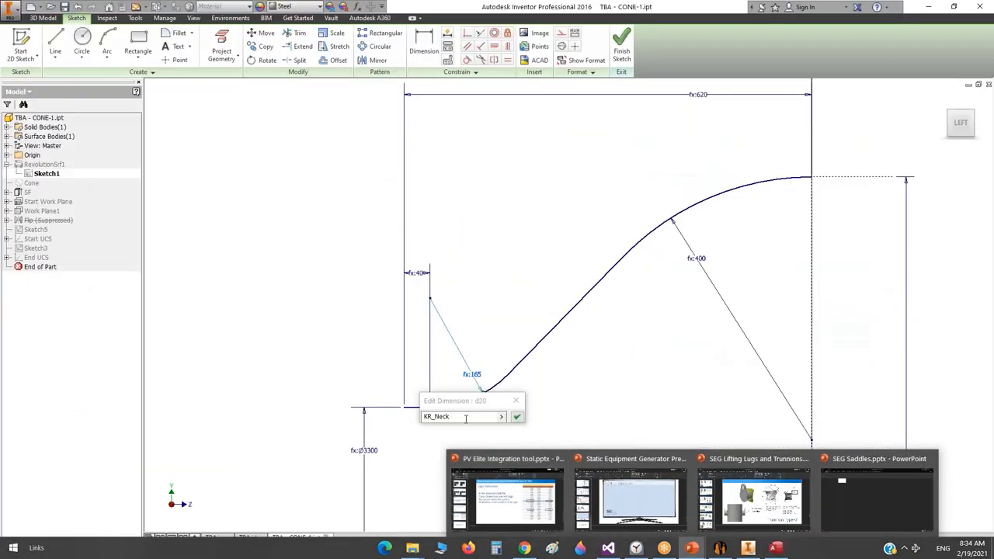
{"action": "left_click", "coordinate": [392, 416]}
{"action": "type", "text": "33"}
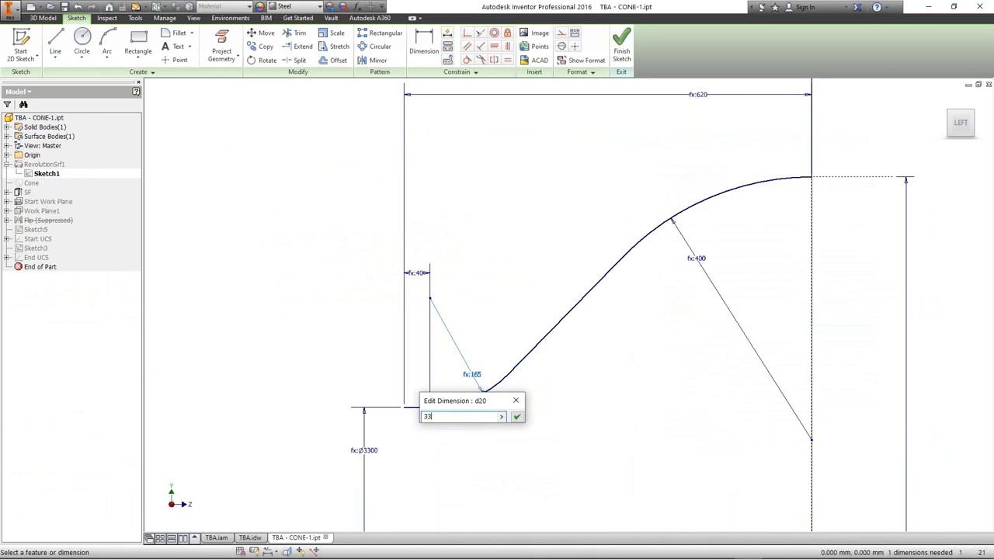
{"action": "type", "text": "0"}
{"action": "key", "text": "Return"}
{"action": "scroll", "coordinate": [511, 372], "scroll_direction": "up", "scroll_amount": 2}
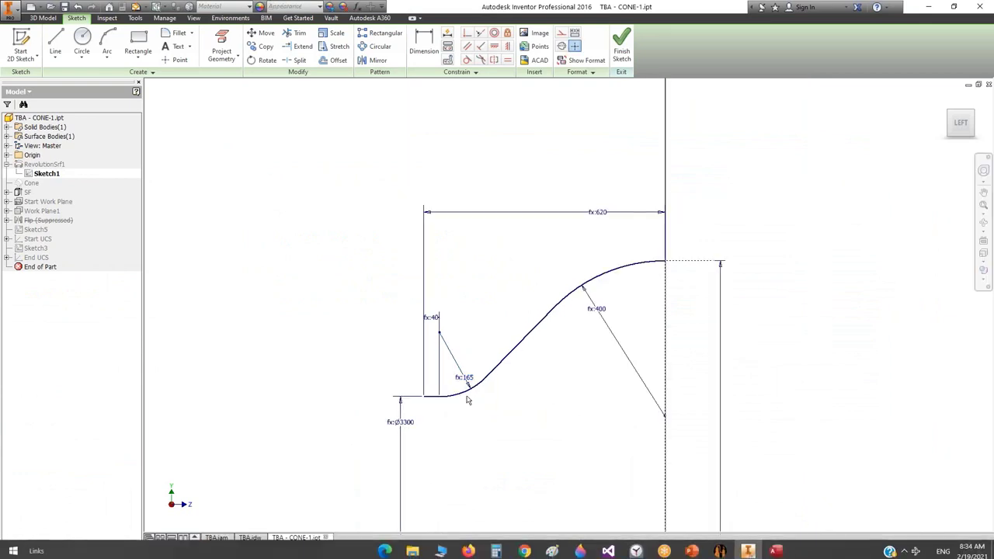
{"action": "middle_click_drag", "start_coordinate": [510, 372], "coordinate": [530, 346]}
{"action": "double_click", "coordinate": [490, 357]}
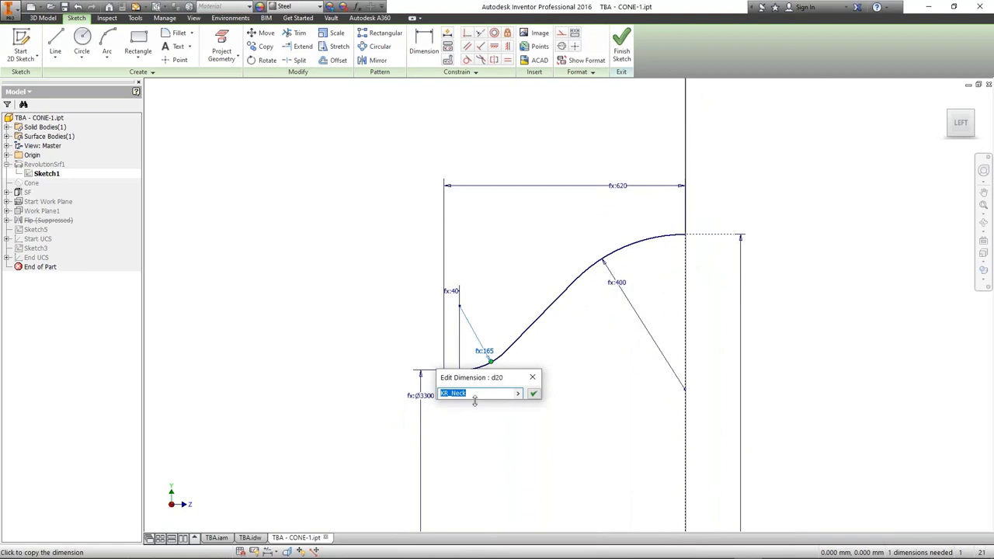
{"action": "left_click", "coordinate": [532, 378]}
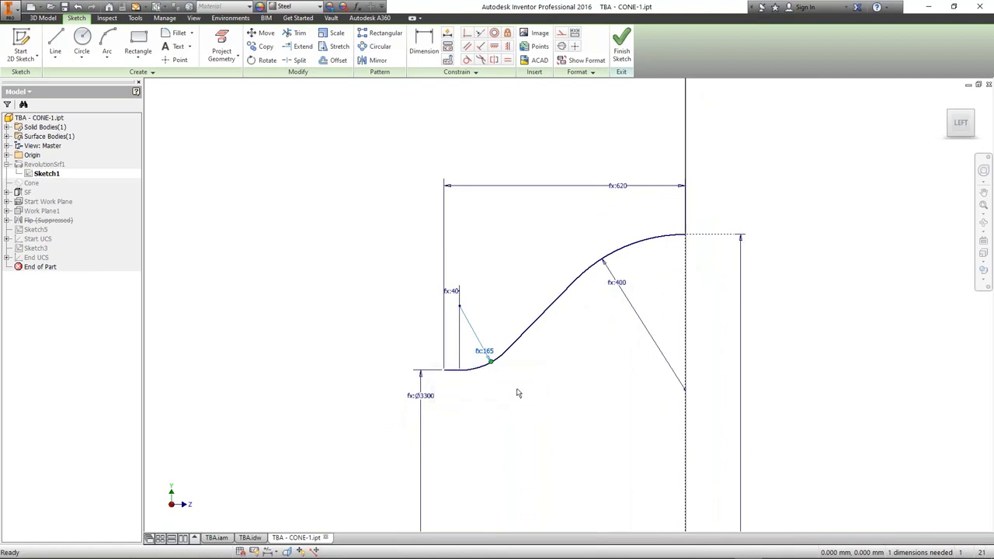
{"action": "double_click", "coordinate": [486, 355]}
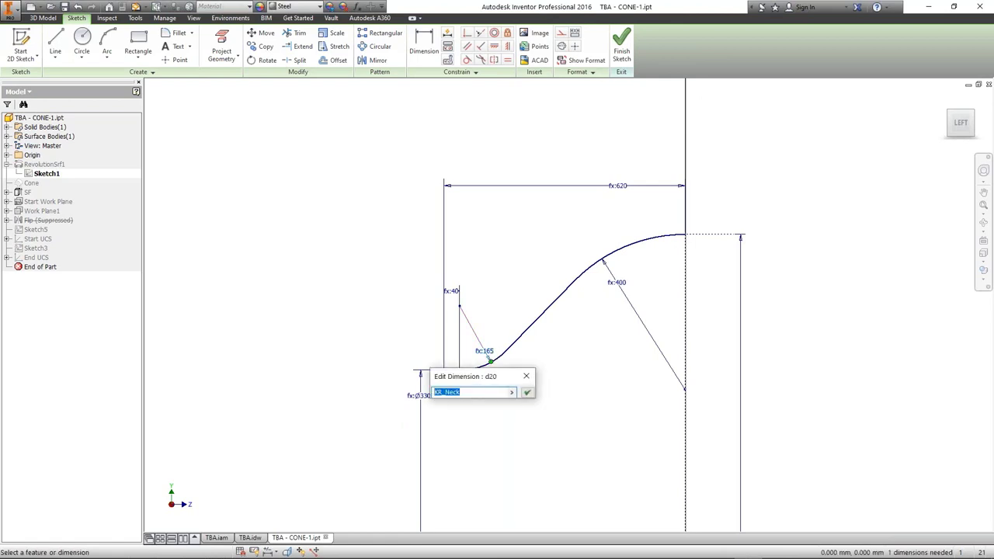
{"action": "key", "text": "Return"}
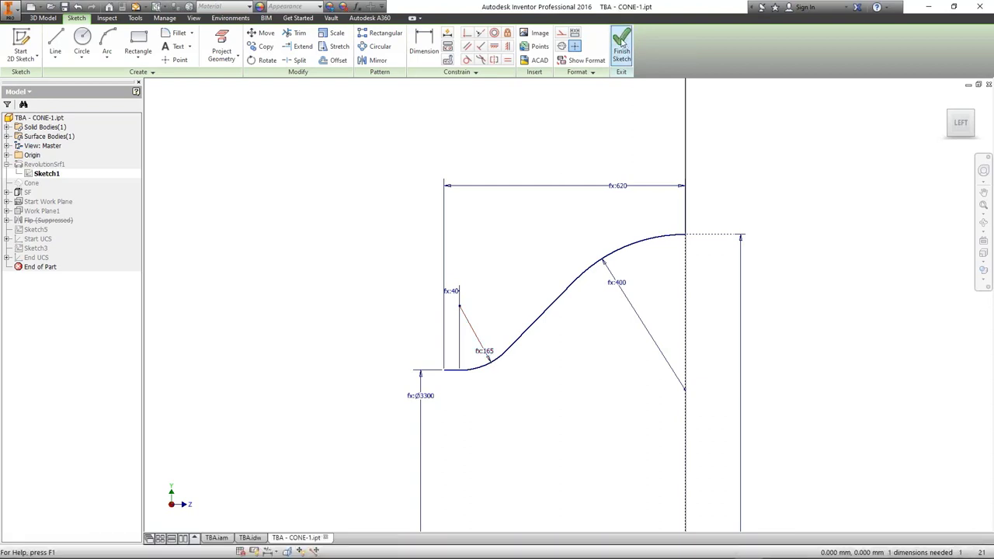
Step: Remove the +200 offset so the knuckle radius is KR, and finish the sketch
{"action": "double_click", "coordinate": [603, 261]}
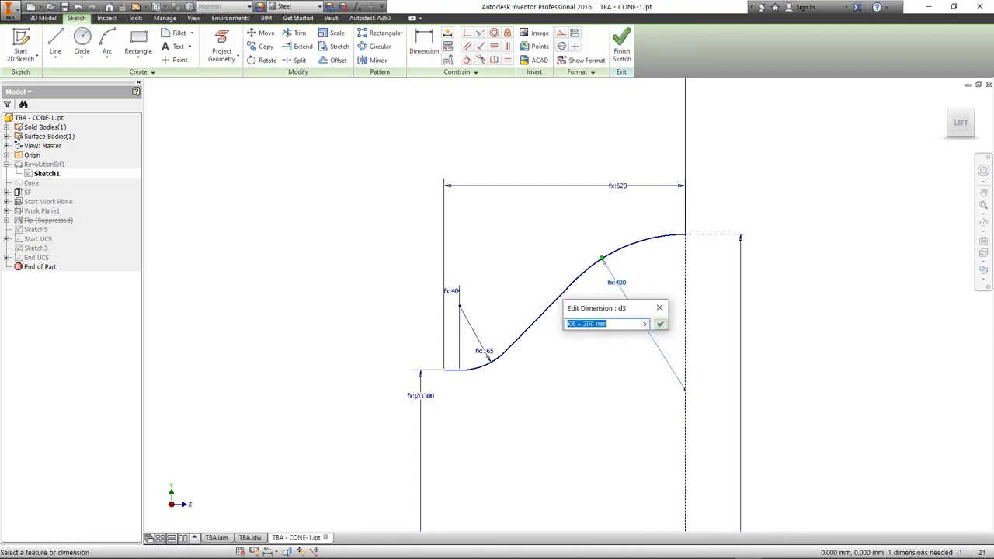
{"action": "left_click_drag", "start_coordinate": [616, 324], "coordinate": [587, 324]}
{"action": "key", "text": "BackSpace"}
{"action": "left_click", "coordinate": [660, 324]}
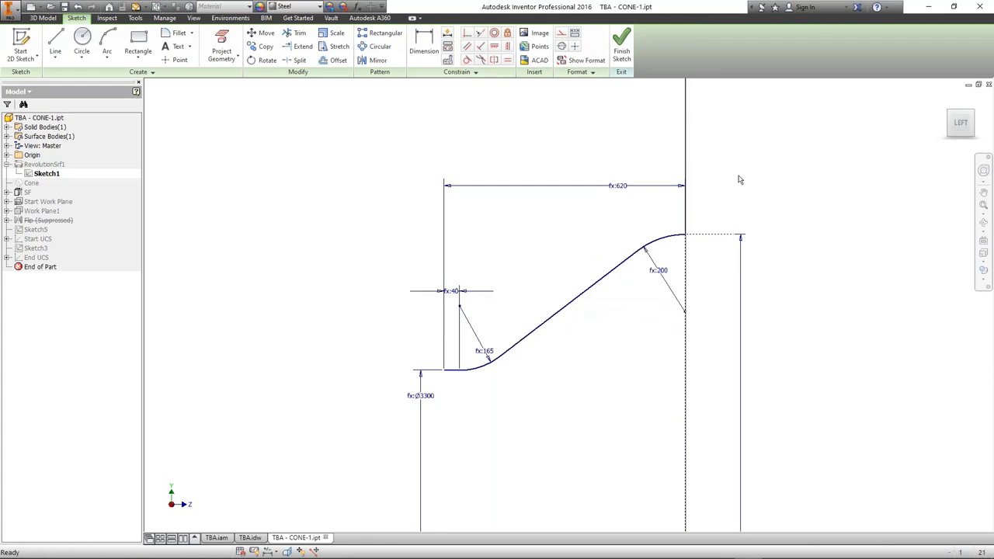
{"action": "right_click", "coordinate": [742, 201]}
{"action": "left_click", "coordinate": [747, 203]}
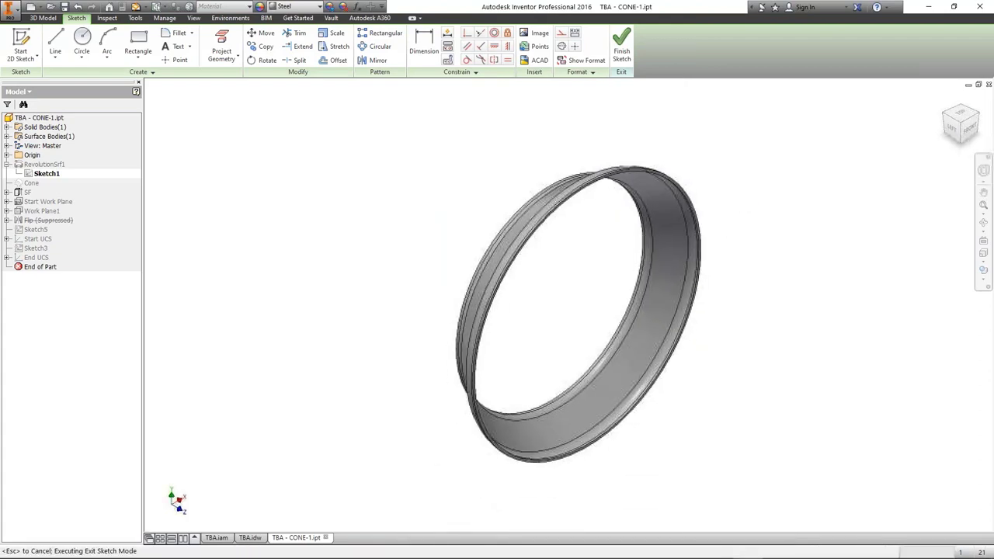
Step: Fit the whole TBA.iam column in view, then bring Static Equipment Generator's Design Data forward
{"action": "left_click", "coordinate": [720, 548]}
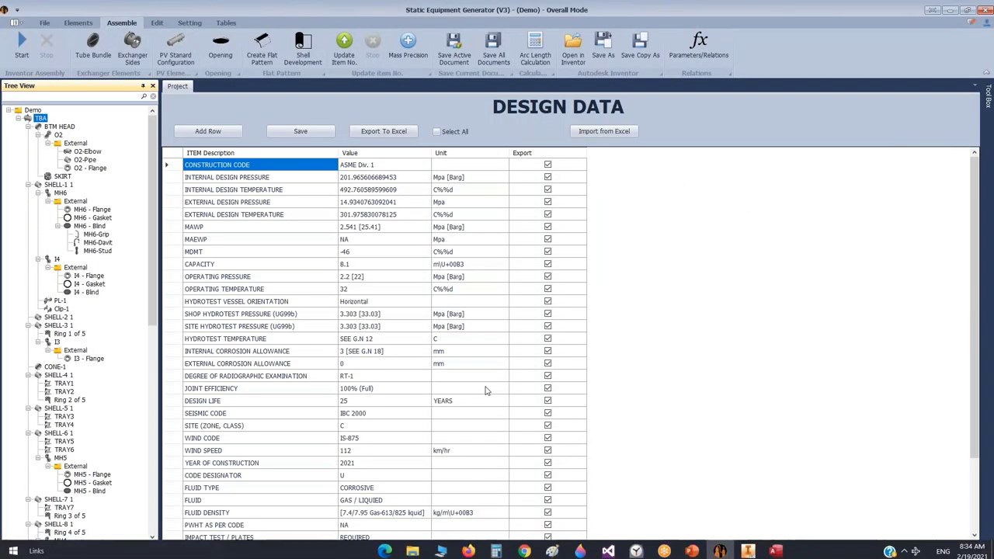
{"action": "left_click", "coordinate": [748, 549]}
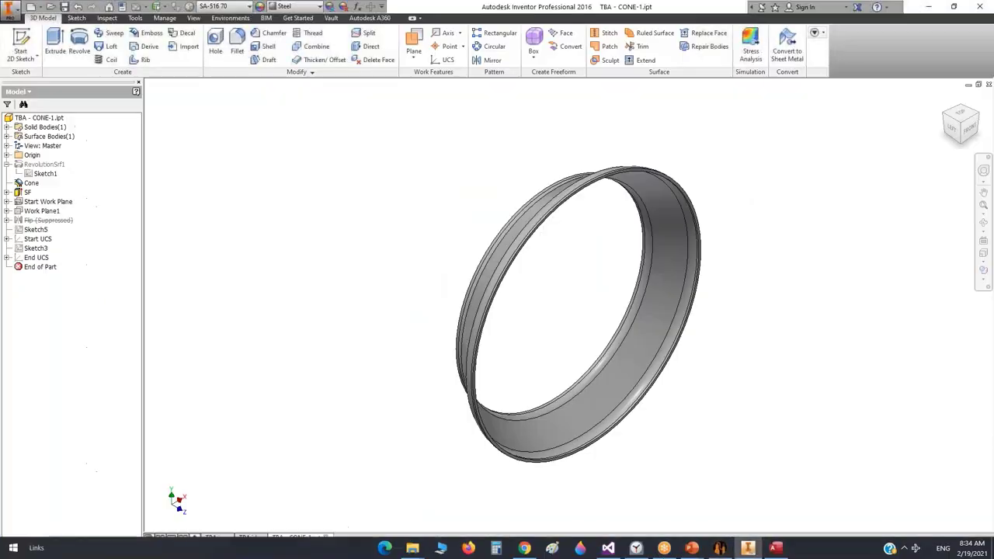
{"action": "left_click", "coordinate": [218, 538]}
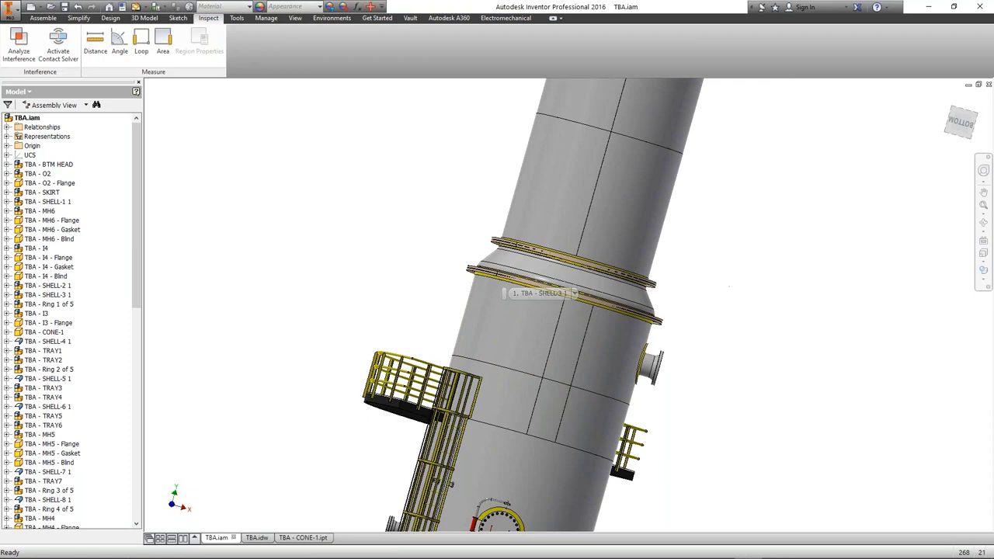
{"action": "key", "text": "Home"}
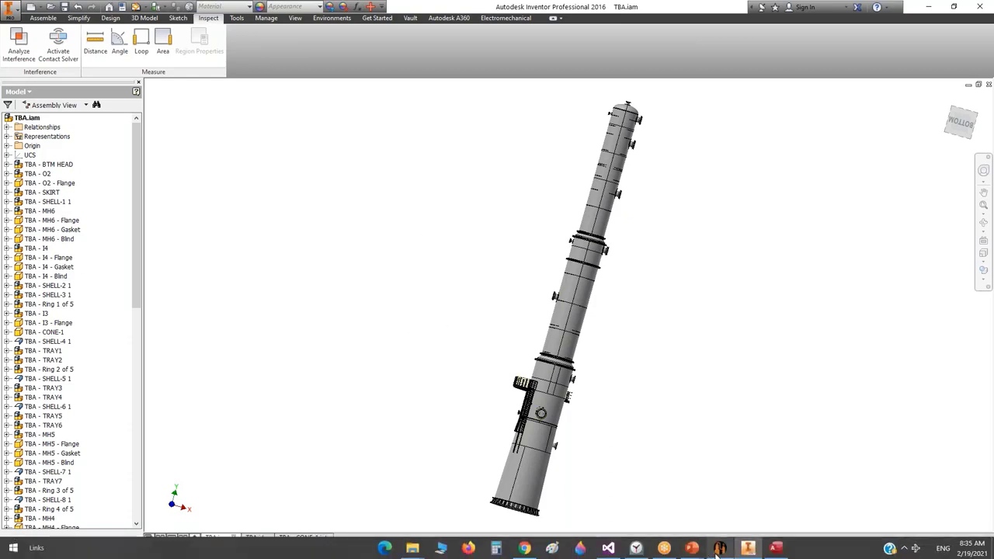
{"action": "left_click", "coordinate": [719, 548]}
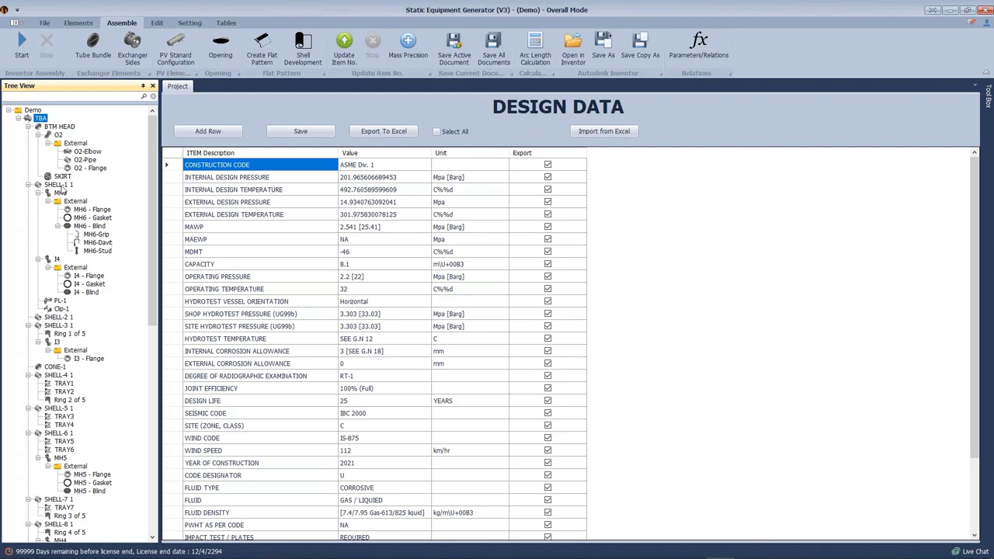
Step: Add a designed flange f1 under the External group of O2
{"action": "scroll", "coordinate": [65, 210], "scroll_direction": "down", "scroll_amount": 6}
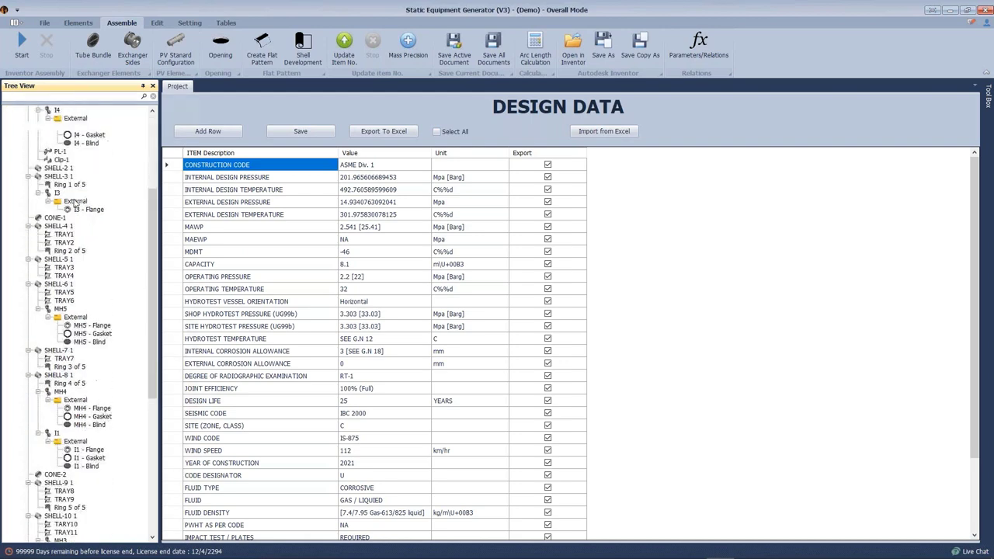
{"action": "scroll", "coordinate": [76, 204], "scroll_direction": "up", "scroll_amount": 6}
{"action": "left_click", "coordinate": [76, 143]}
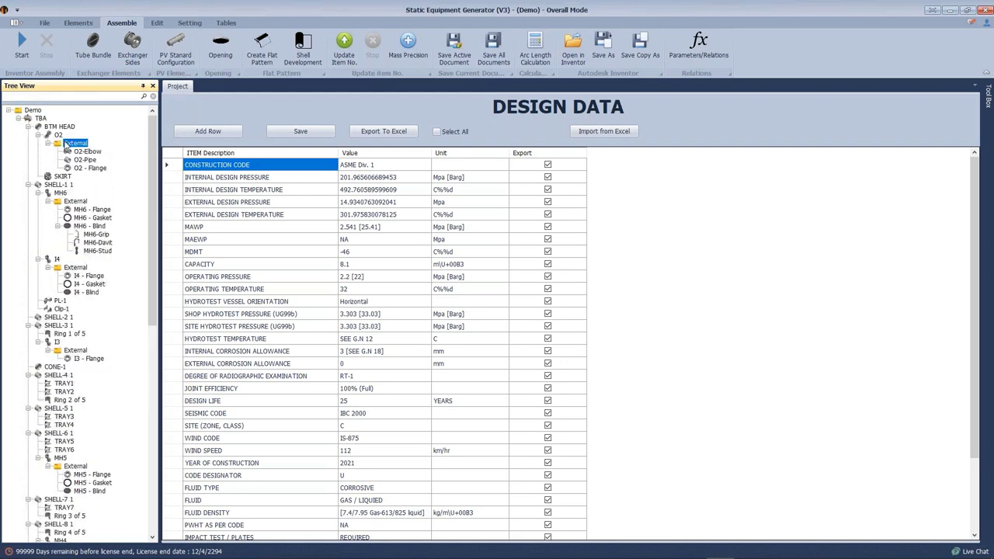
{"action": "left_click", "coordinate": [78, 23]}
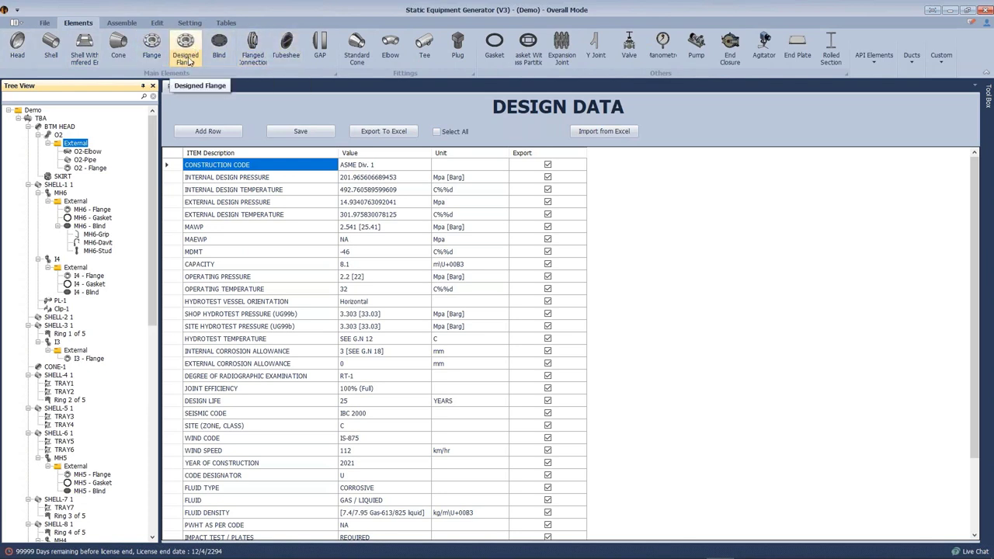
{"action": "left_click", "coordinate": [193, 48]}
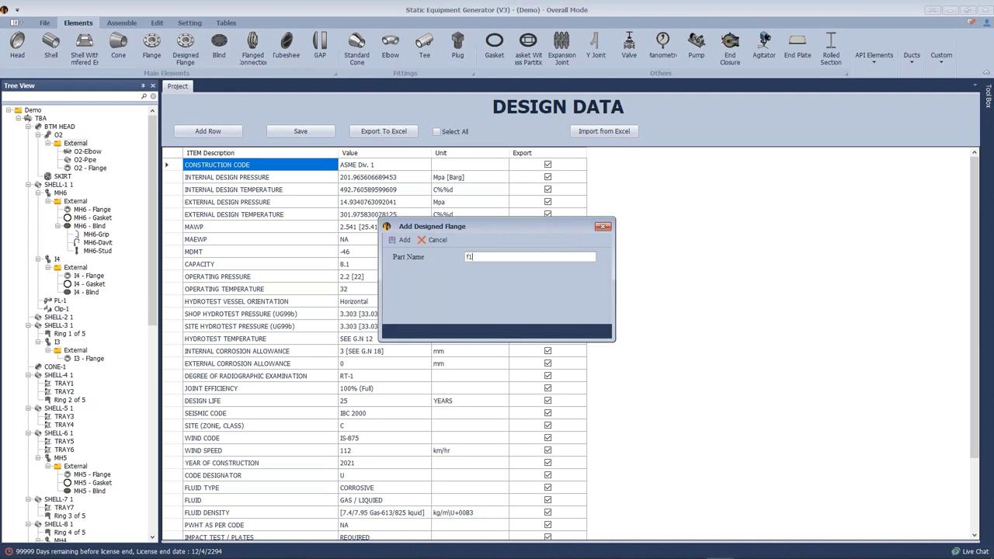
{"action": "left_click", "coordinate": [401, 240]}
Step: Make f1 an Integral Weld Neck-FF flange with guiding pins, jack screws and vent hole enabled
{"action": "scroll", "coordinate": [53, 264], "scroll_direction": "down", "scroll_amount": 15}
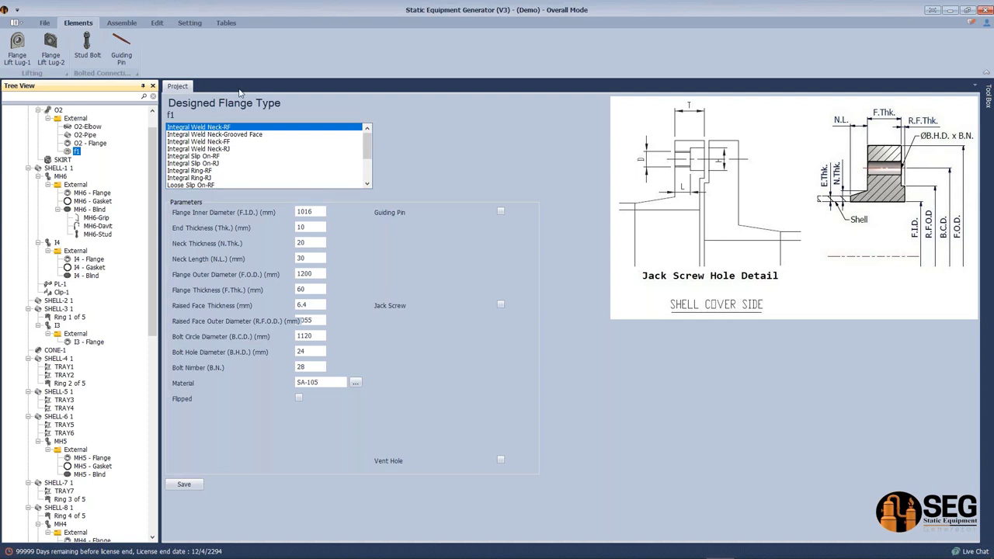
{"action": "left_click", "coordinate": [231, 136]}
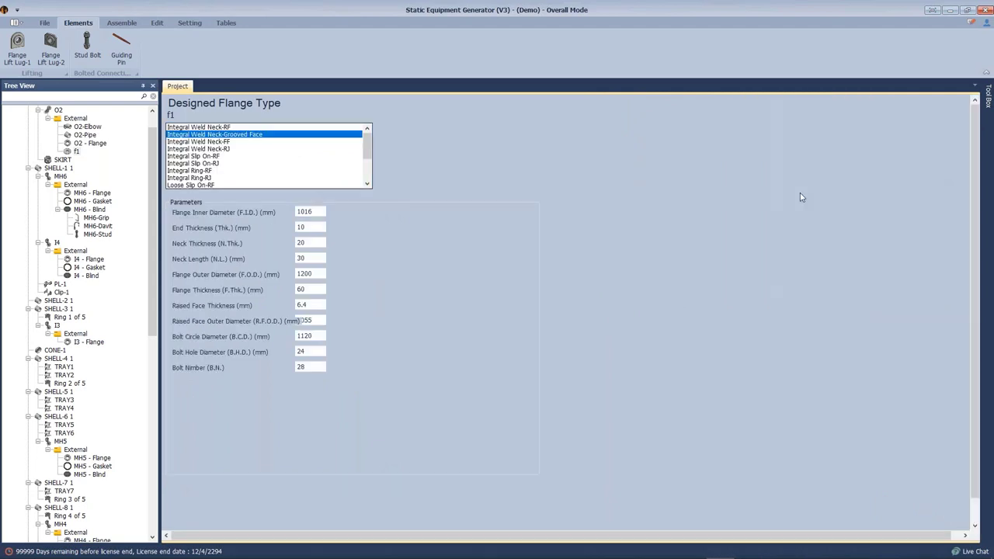
{"action": "left_click", "coordinate": [216, 142]}
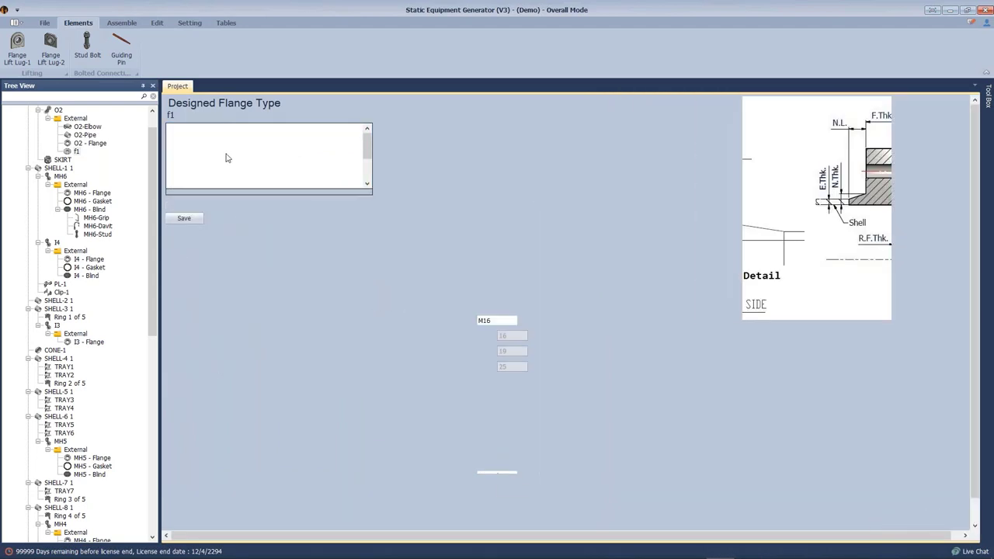
{"action": "scroll", "coordinate": [214, 177], "scroll_direction": "down", "scroll_amount": 1}
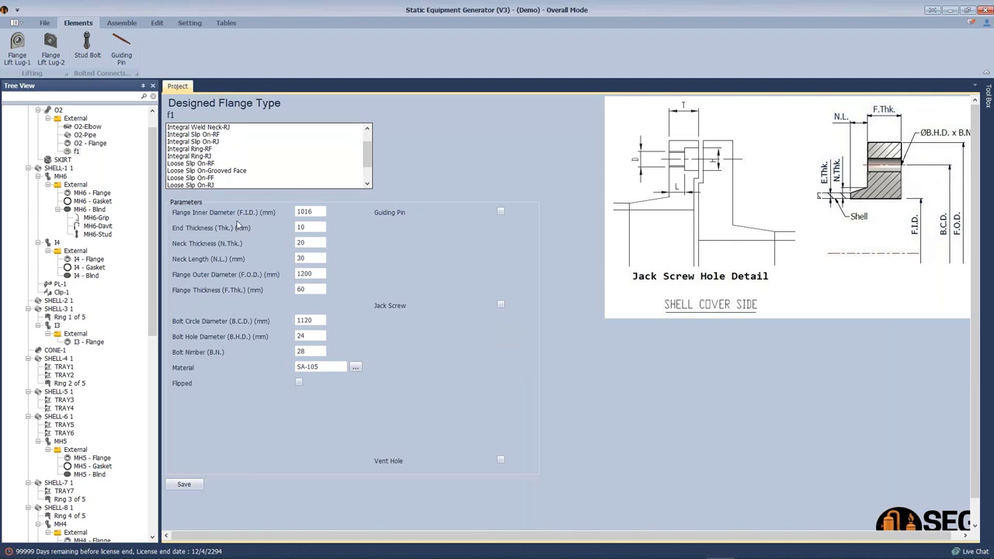
{"action": "scroll", "coordinate": [241, 177], "scroll_direction": "up", "scroll_amount": 1}
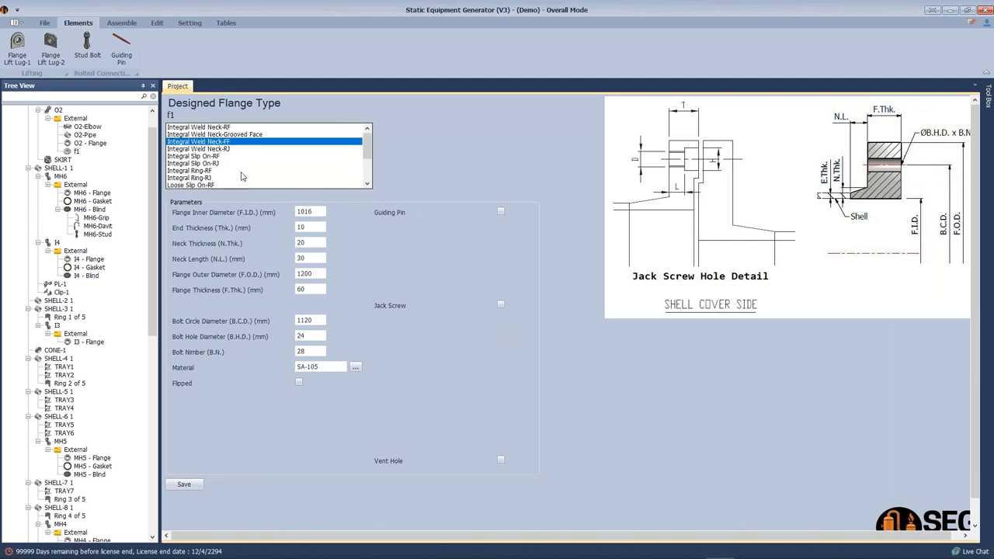
{"action": "left_click", "coordinate": [501, 212]}
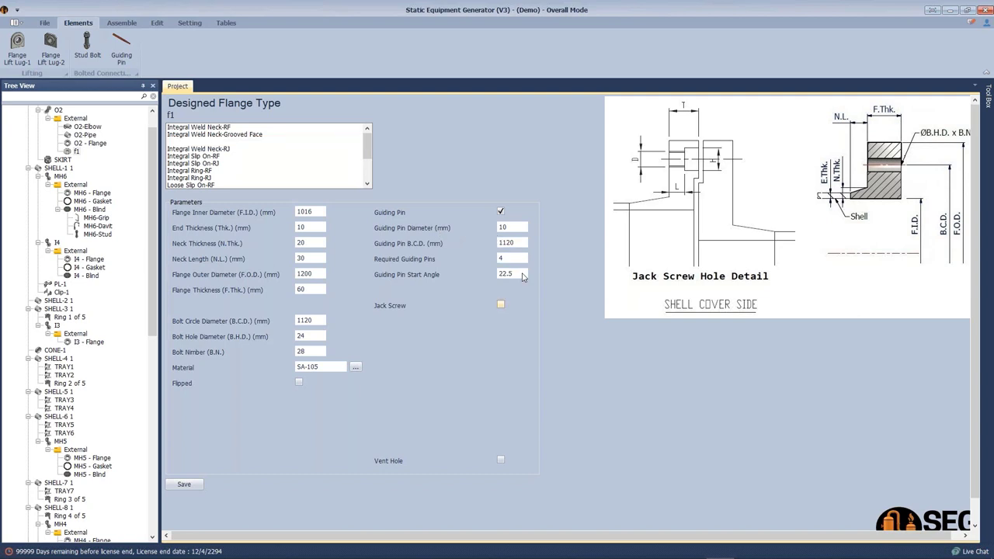
{"action": "left_click", "coordinate": [501, 304]}
{"action": "left_click", "coordinate": [501, 460]}
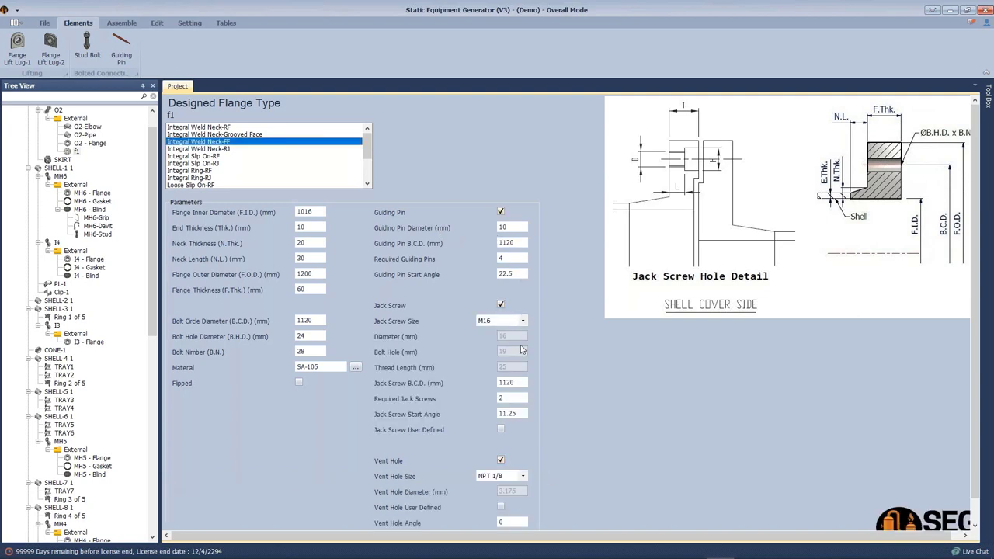
Step: Try M18 user-defined jack screws, then remove the jack screws from the flange
{"action": "scroll", "coordinate": [526, 326], "scroll_direction": "down", "scroll_amount": 1}
{"action": "scroll", "coordinate": [565, 337], "scroll_direction": "down", "scroll_amount": 1}
{"action": "left_click", "coordinate": [503, 296]}
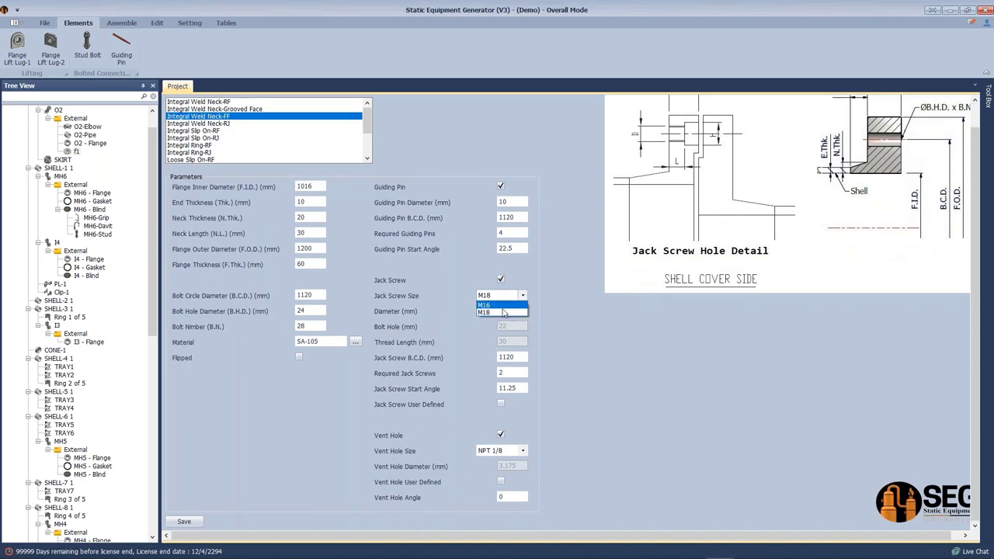
{"action": "left_click", "coordinate": [503, 312]}
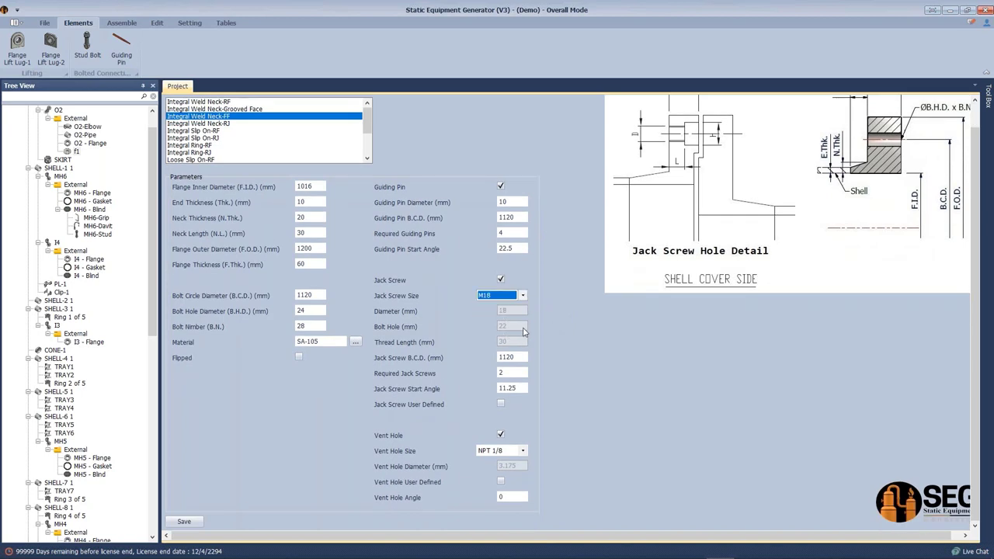
{"action": "left_click", "coordinate": [501, 404]}
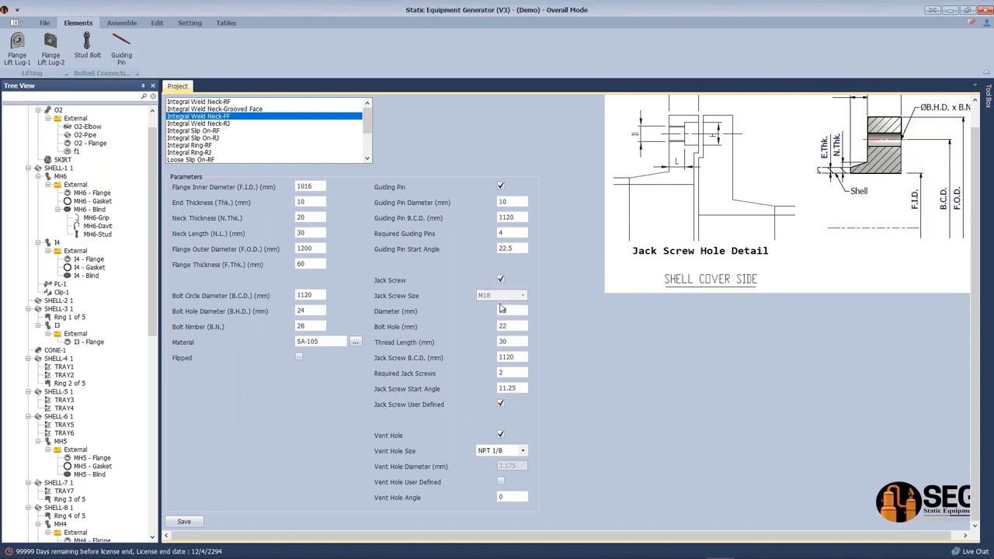
{"action": "key", "text": "space"}
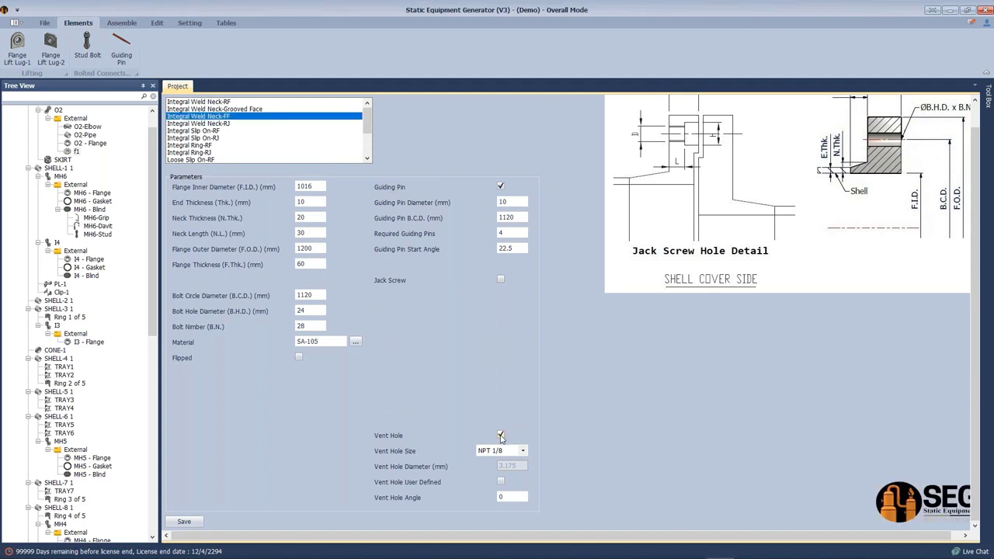
Step: Keep the NPT 1/8 vent hole and make its 3.175 mm diameter user-defined
{"action": "left_click", "coordinate": [501, 435]}
{"action": "left_click", "coordinate": [501, 435]}
{"action": "left_click", "coordinate": [518, 454]}
{"action": "left_click", "coordinate": [501, 460]}
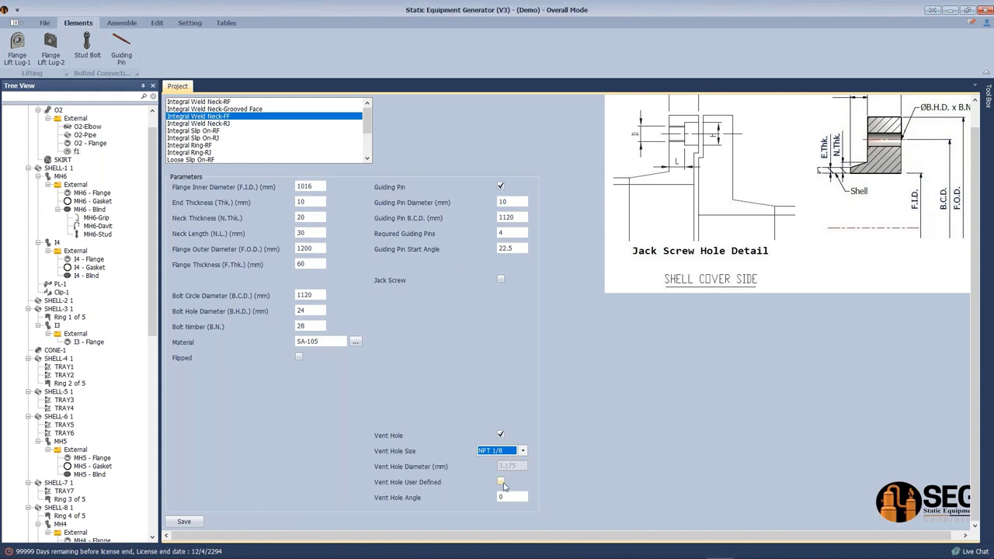
{"action": "left_click", "coordinate": [502, 483]}
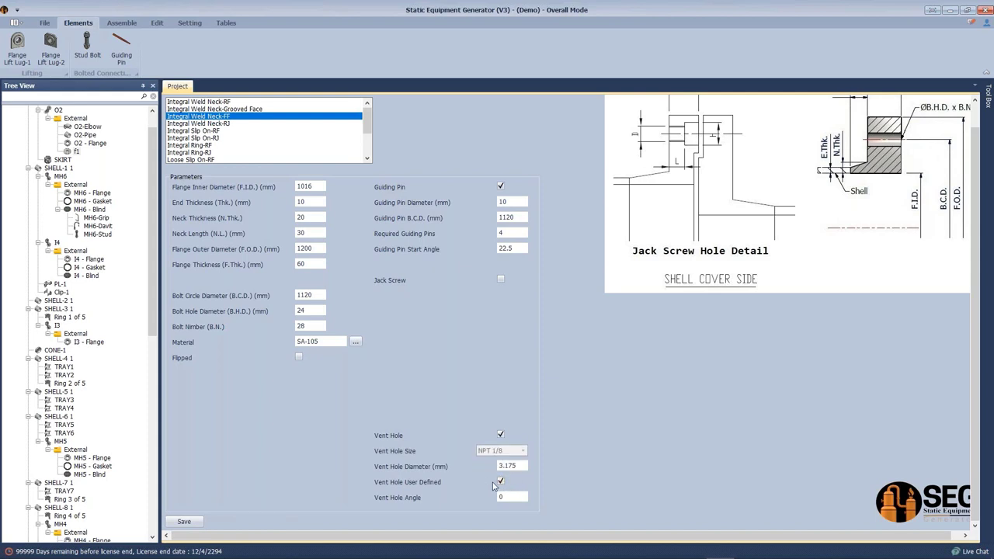
{"action": "left_click_drag", "start_coordinate": [525, 465], "coordinate": [505, 466]}
{"action": "scroll", "coordinate": [152, 190], "scroll_direction": "up", "scroll_amount": 1}
Step: Delete flange f1 under O2 and show BTM HEAD's ellipsoidal head settings (4000 mm ID, 30 mm)
{"action": "right_click", "coordinate": [74, 177]}
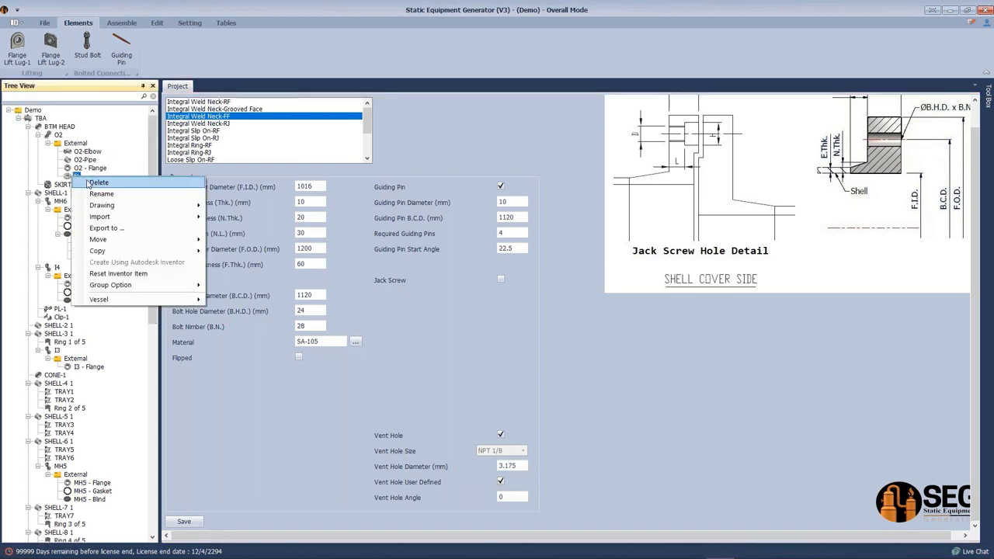
{"action": "left_click", "coordinate": [97, 205]}
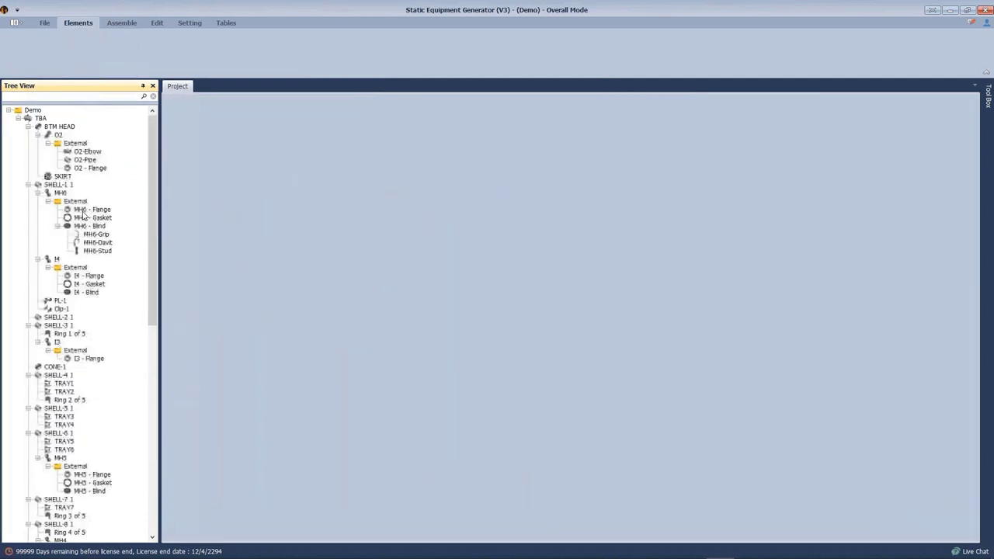
{"action": "left_click", "coordinate": [66, 150]}
{"action": "left_click", "coordinate": [68, 144]}
{"action": "left_click", "coordinate": [92, 24]}
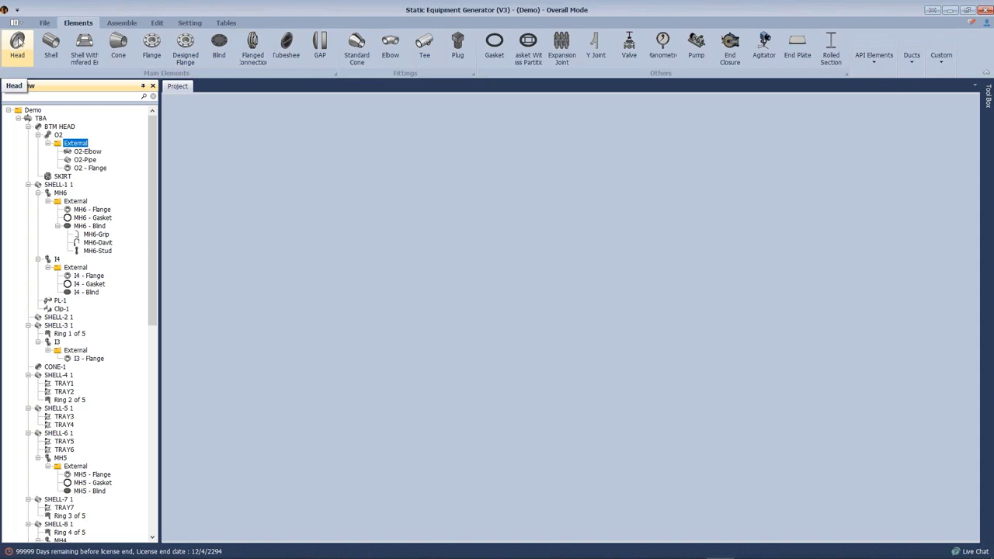
{"action": "left_click", "coordinate": [58, 127]}
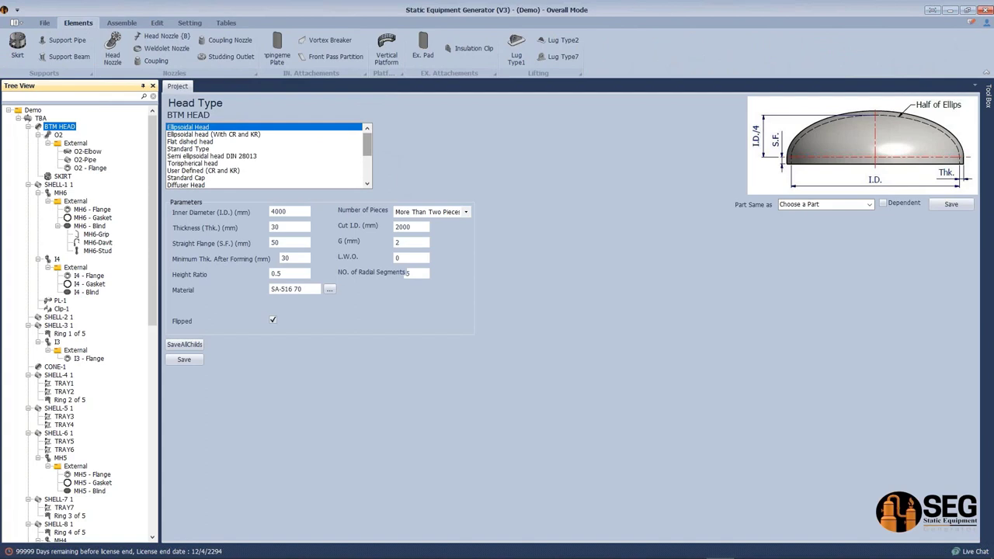
{"action": "scroll", "coordinate": [233, 167], "scroll_direction": "down", "scroll_amount": 5}
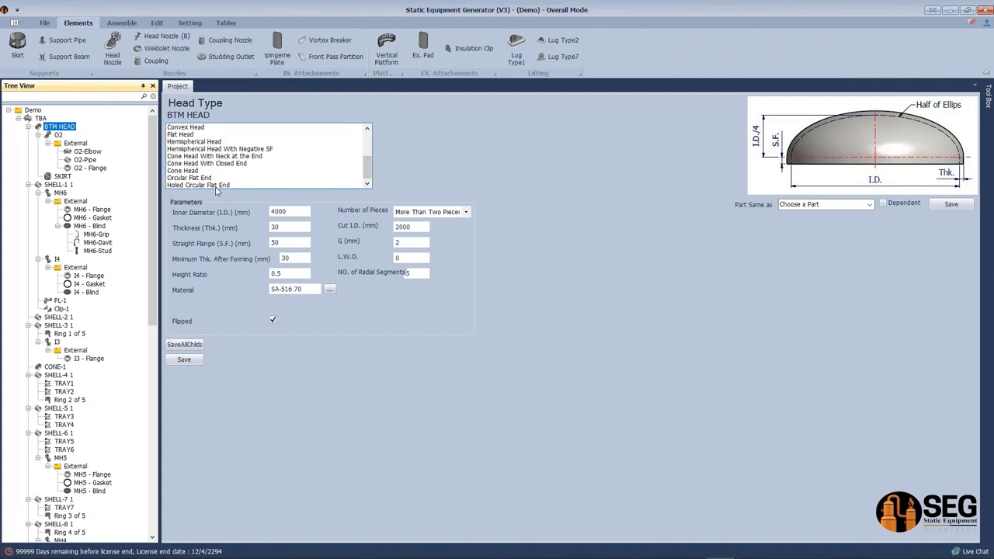
{"action": "left_click", "coordinate": [213, 185]}
{"action": "left_click", "coordinate": [215, 170]}
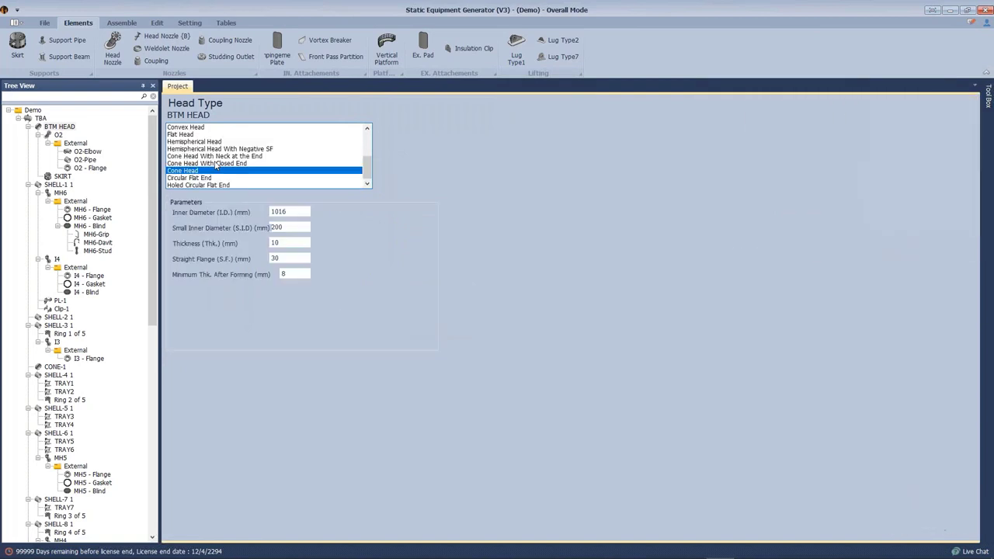
{"action": "left_click", "coordinate": [218, 164]}
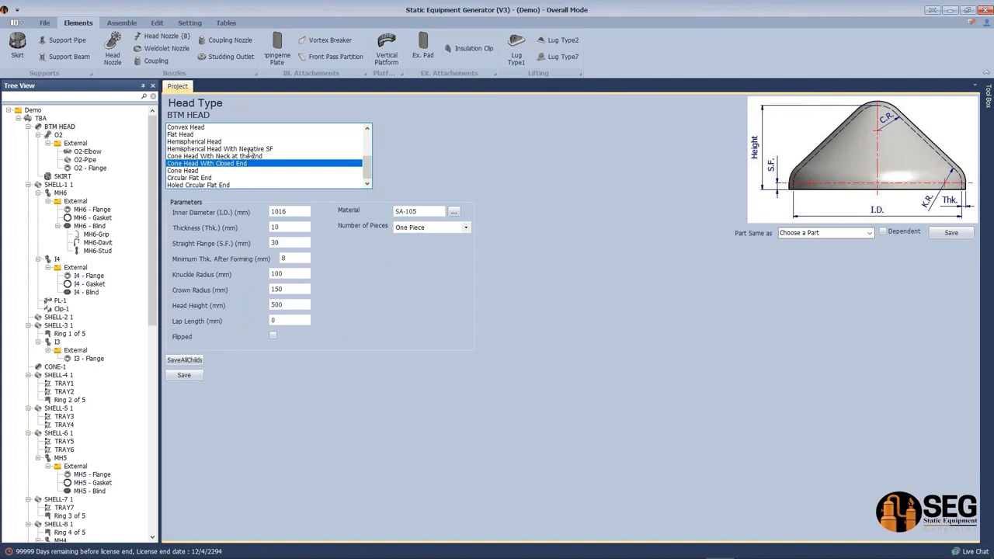
{"action": "left_click", "coordinate": [250, 149]}
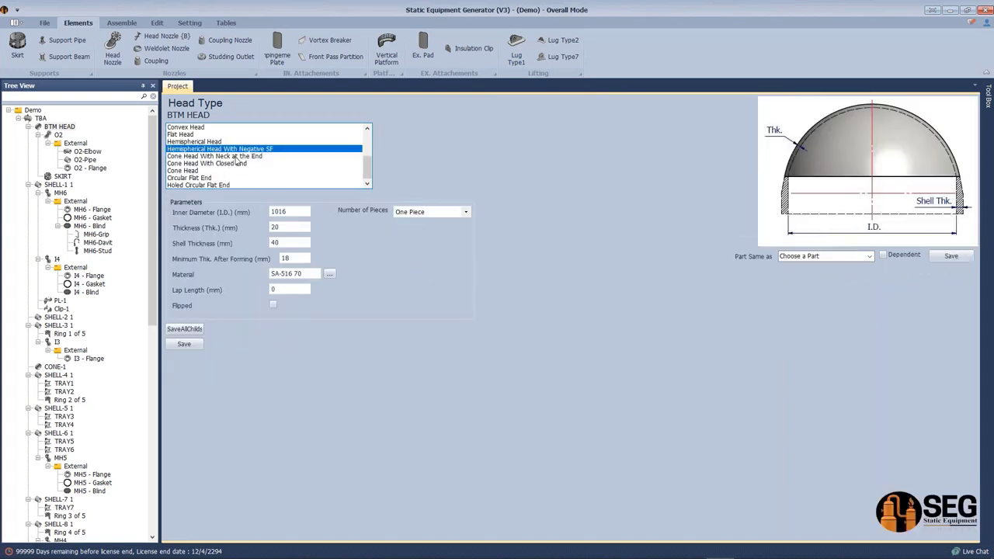
{"action": "scroll", "coordinate": [235, 160], "scroll_direction": "up", "scroll_amount": 3}
{"action": "scroll", "coordinate": [229, 155], "scroll_direction": "down", "scroll_amount": 3}
{"action": "left_click", "coordinate": [218, 143]}
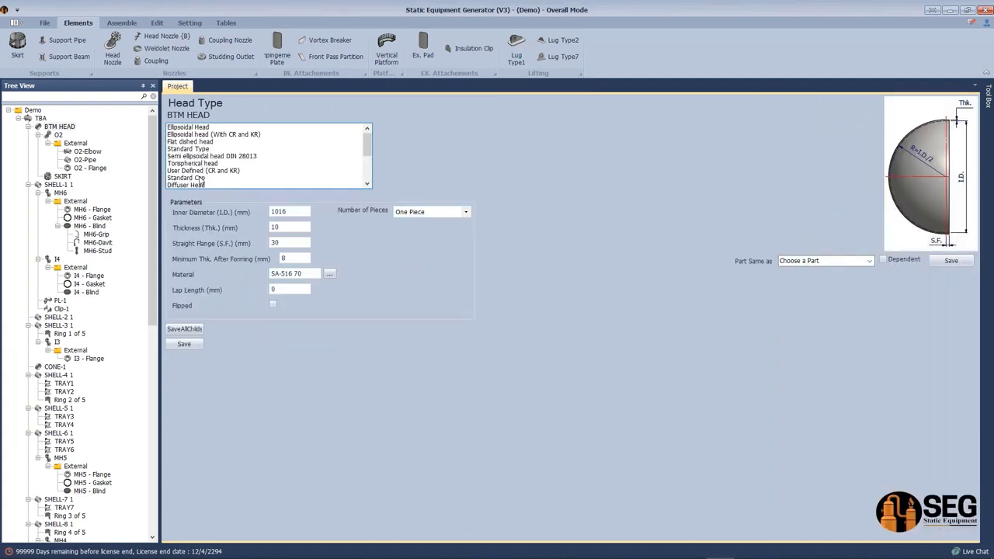
{"action": "left_click", "coordinate": [202, 178]}
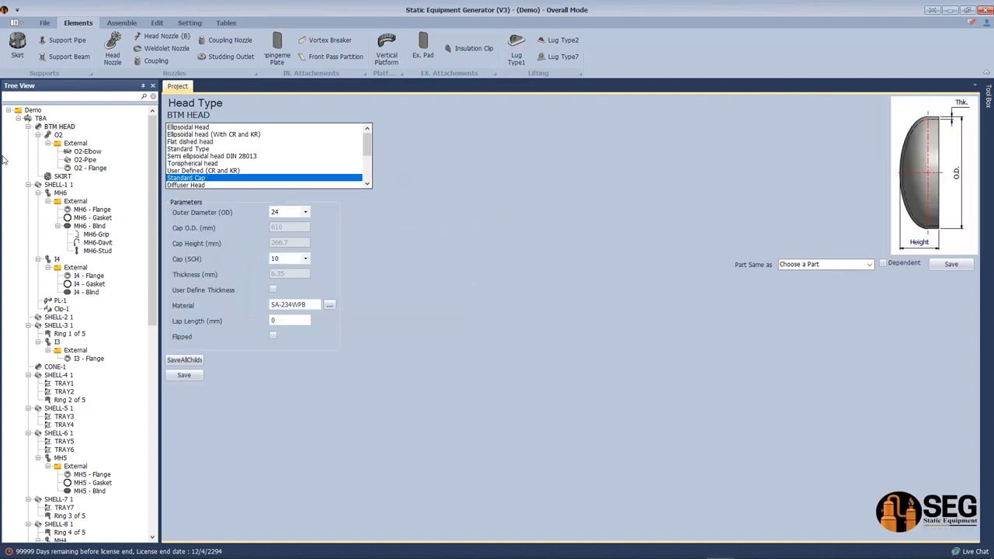
{"action": "left_click", "coordinate": [61, 134]}
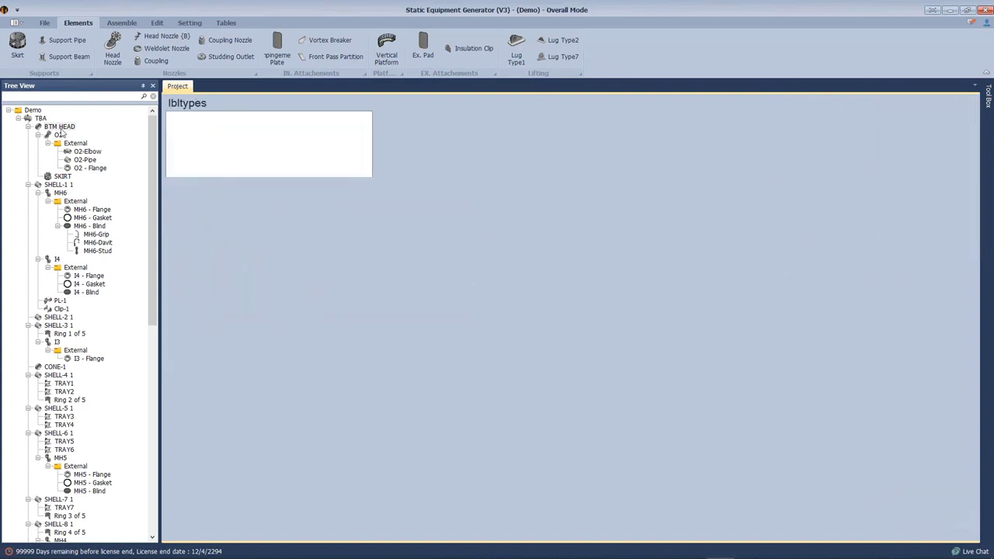
{"action": "left_click", "coordinate": [58, 185]}
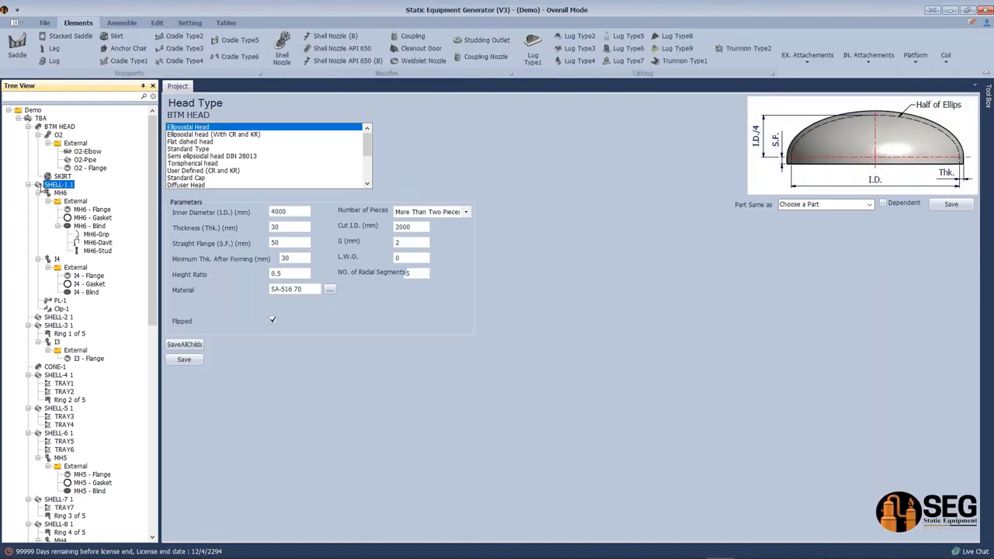
{"action": "left_click", "coordinate": [40, 187]}
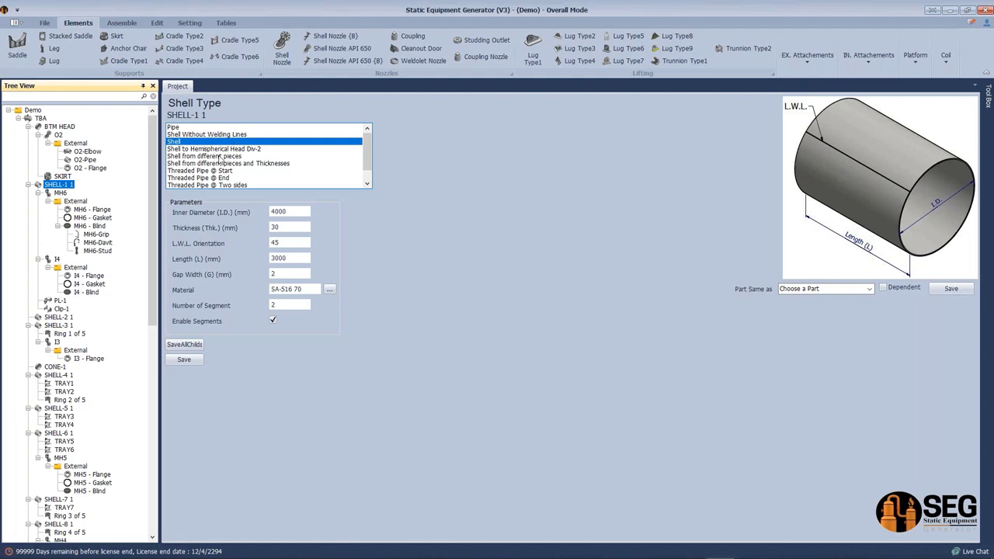
{"action": "left_click", "coordinate": [222, 156]}
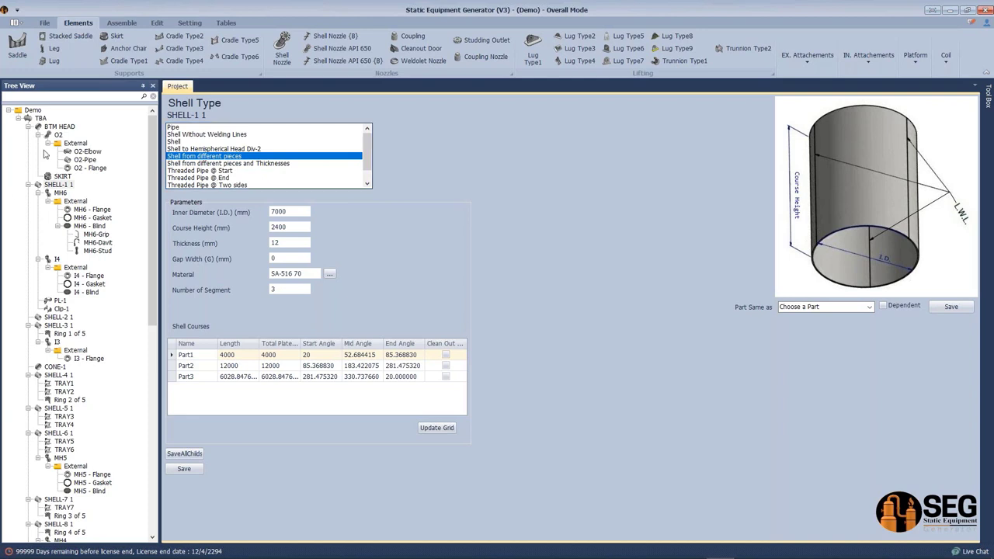
{"action": "left_click", "coordinate": [41, 118]}
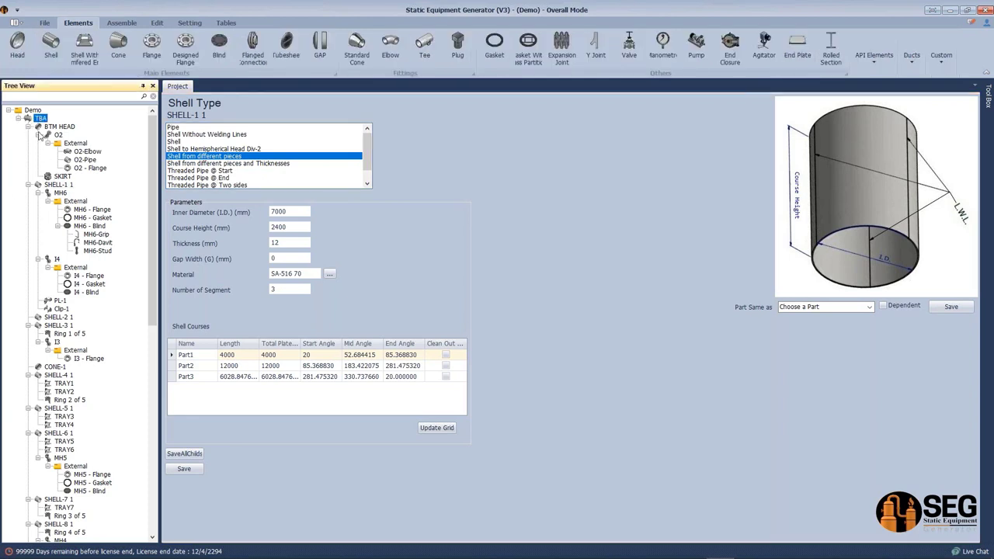
{"action": "left_click", "coordinate": [48, 129]}
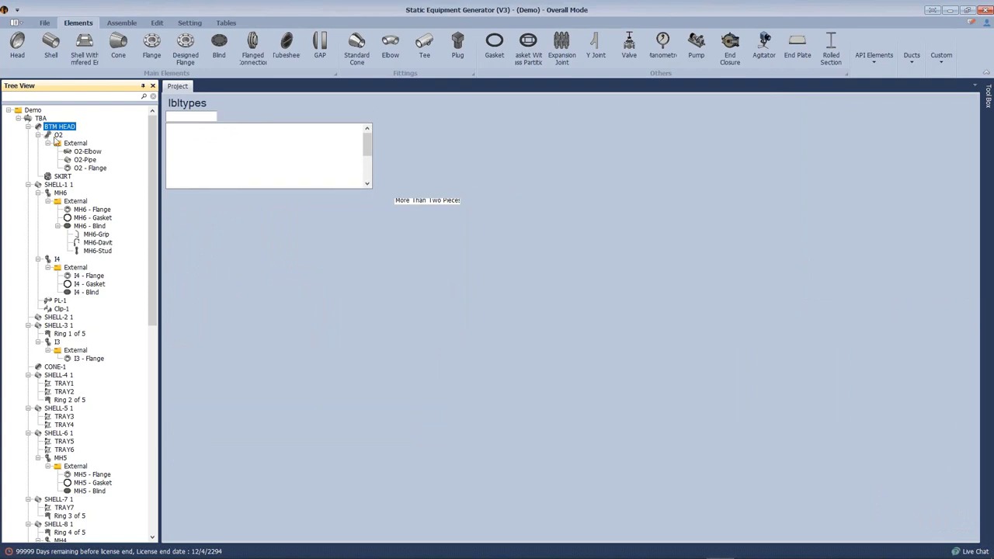
Step: Browse the API Elements and Ducts catalogues, then select MH6 under SHELL-1 1
{"action": "left_click", "coordinate": [61, 145]}
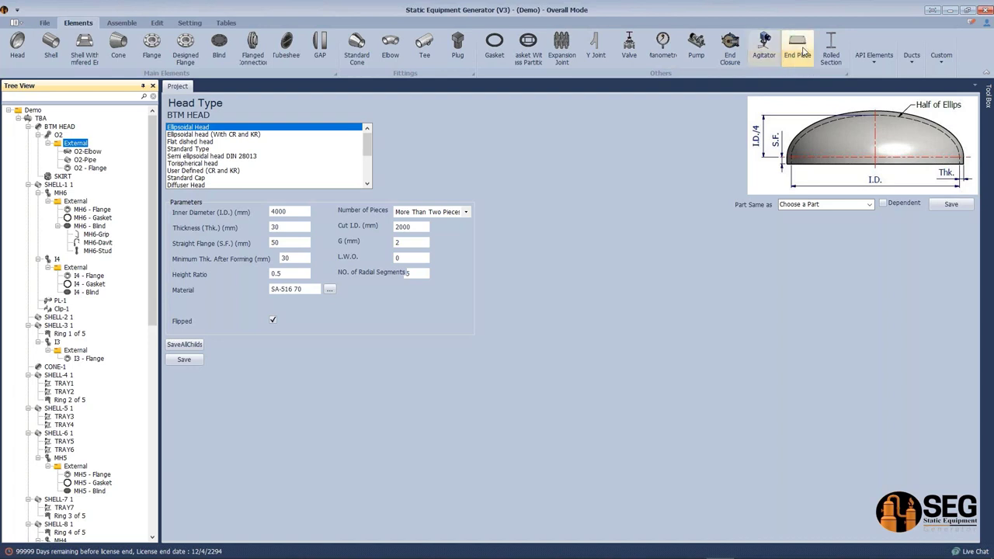
{"action": "left_click", "coordinate": [874, 55]}
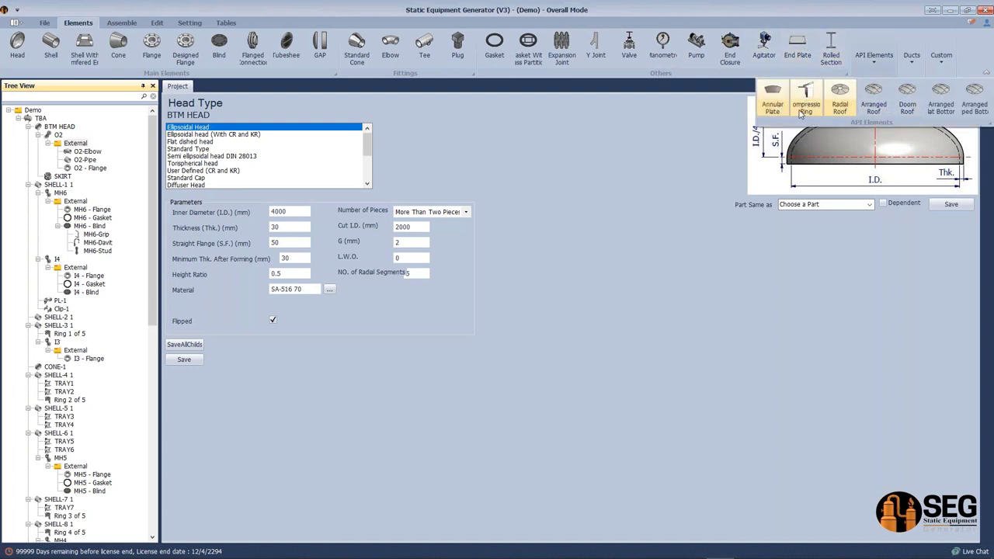
{"action": "left_click", "coordinate": [914, 70]}
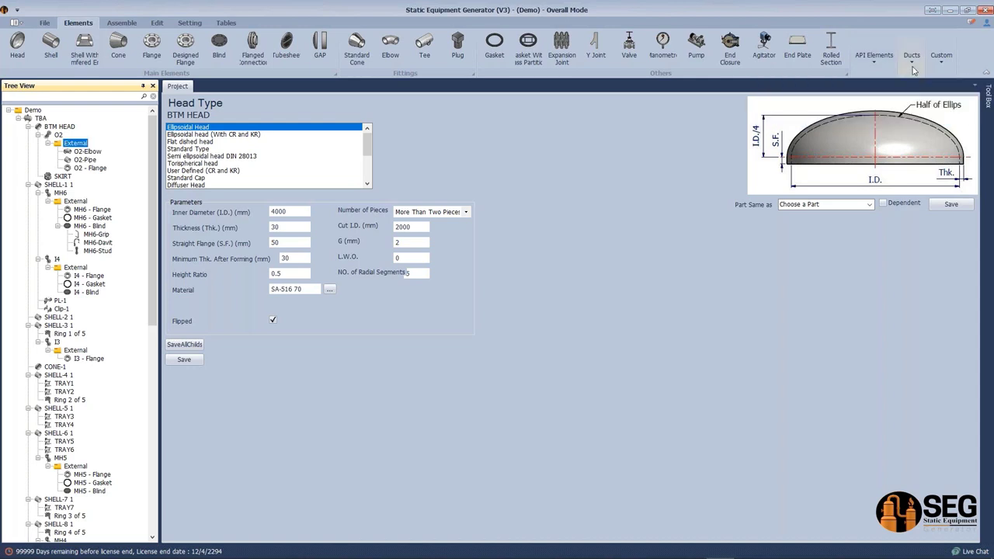
{"action": "left_click", "coordinate": [914, 70]}
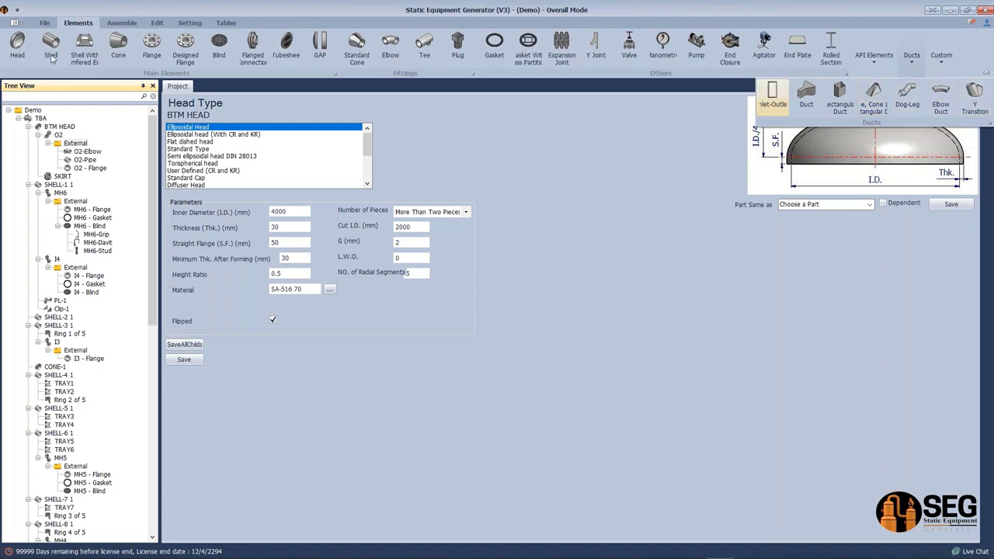
{"action": "left_click", "coordinate": [49, 186]}
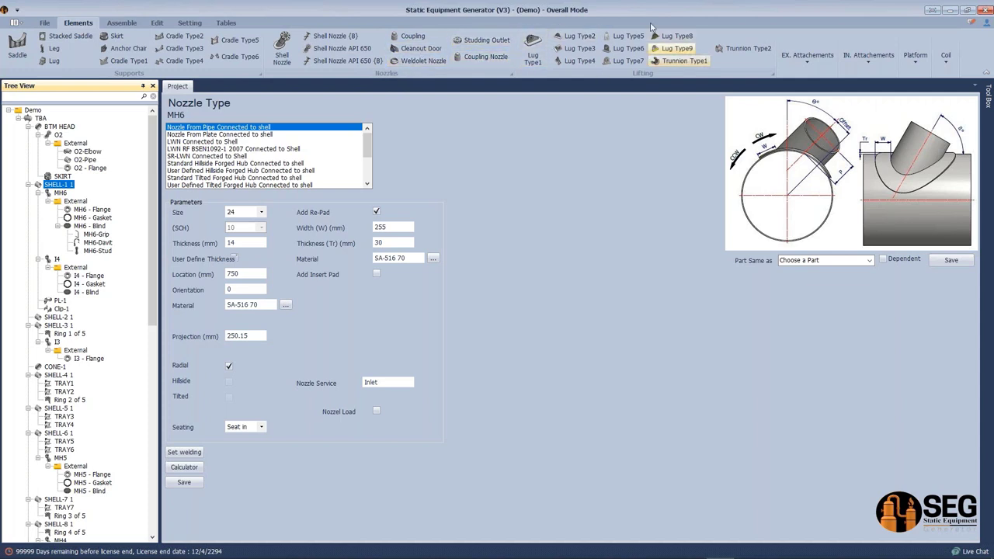
{"action": "left_click", "coordinate": [807, 61]}
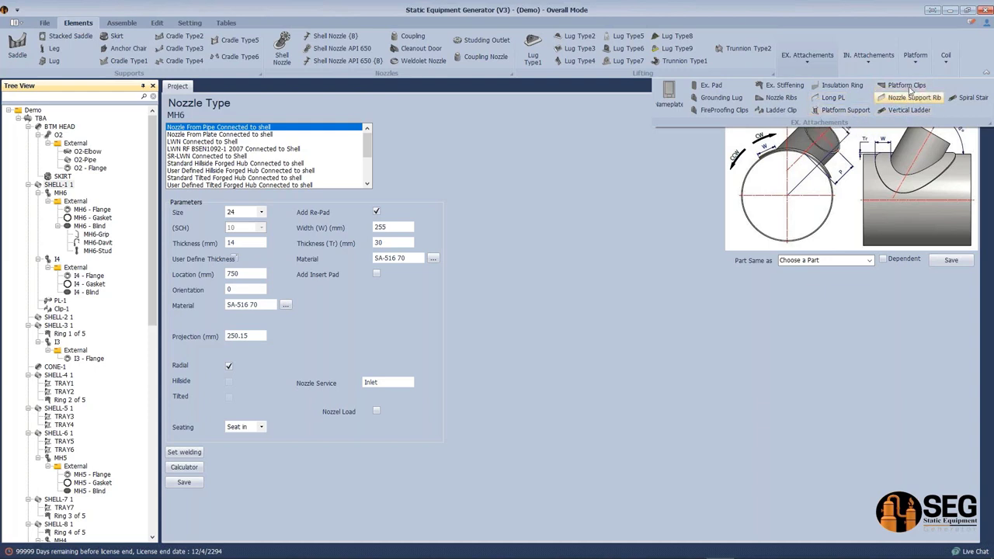
{"action": "left_click", "coordinate": [864, 62]}
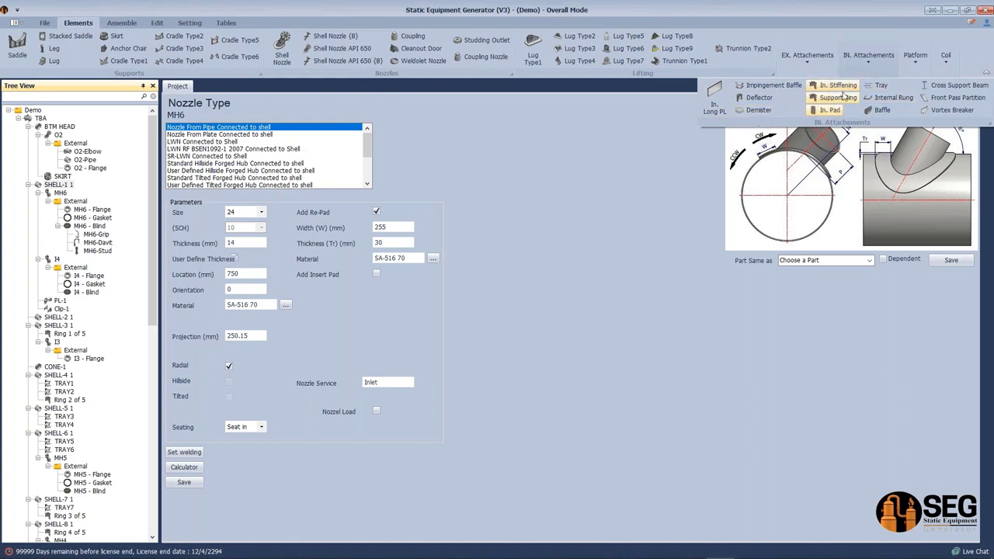
{"action": "left_click", "coordinate": [915, 58]}
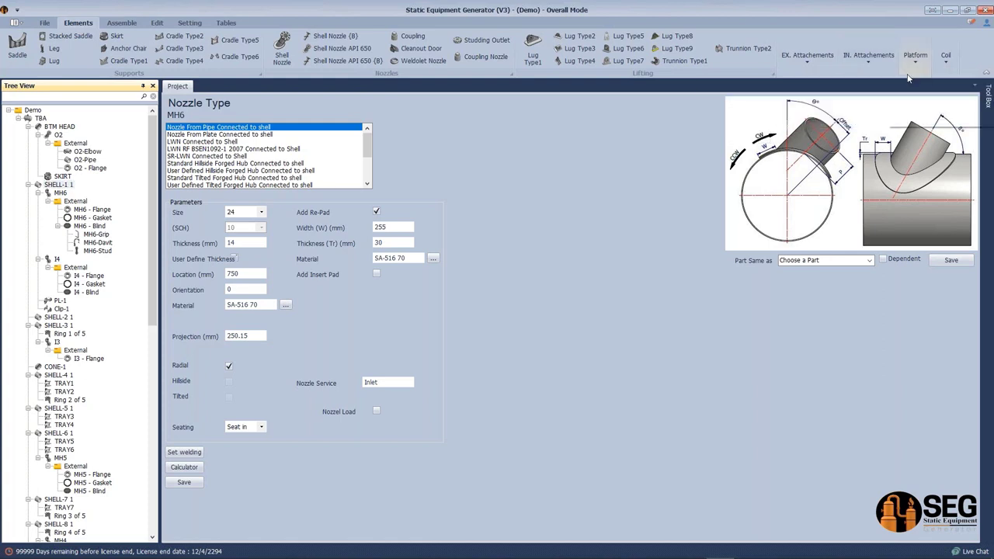
{"action": "left_click", "coordinate": [946, 58]}
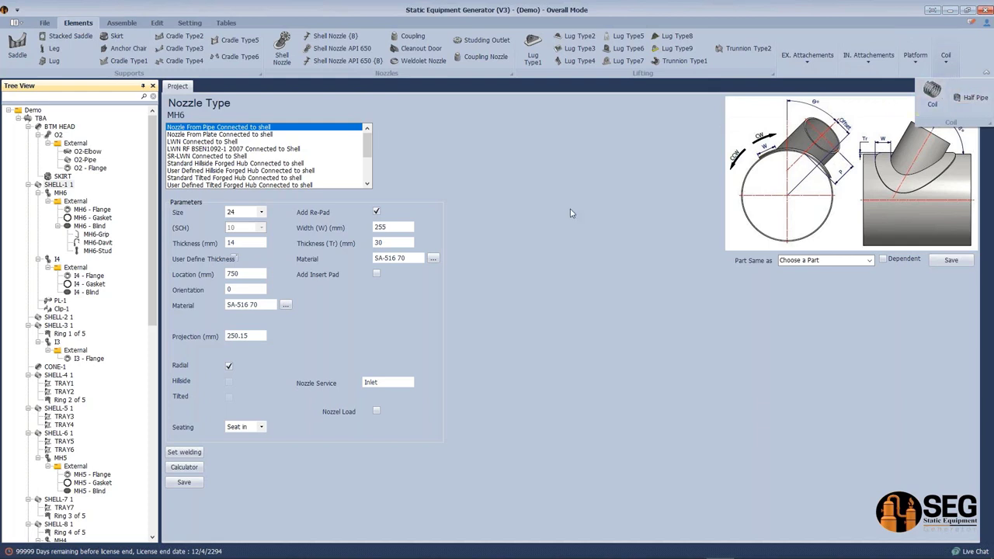
{"action": "left_click", "coordinate": [551, 227]}
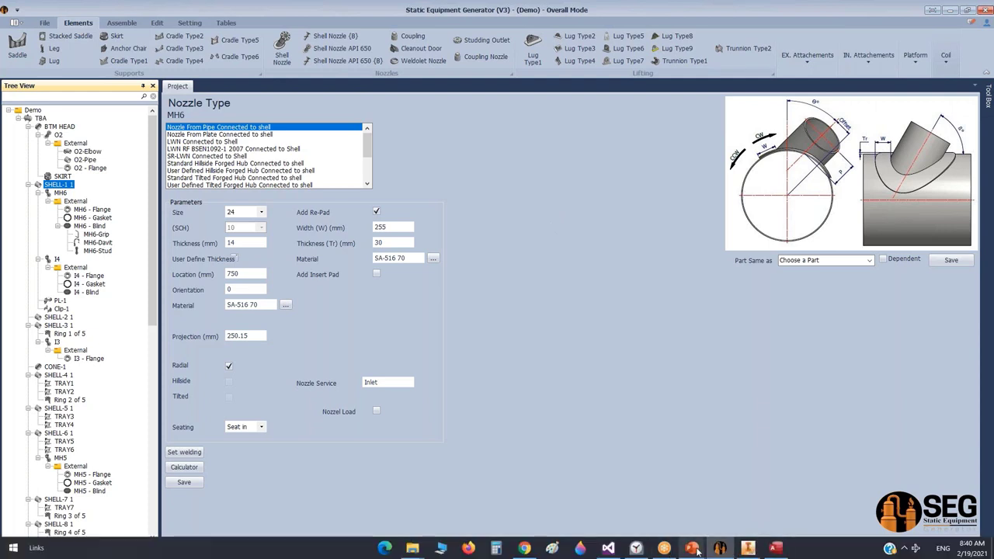
Step: Present the SEG Saddles slides with the laser pointer, then return to Inventor's TBA.iam assembly
{"action": "left_click", "coordinate": [693, 547]}
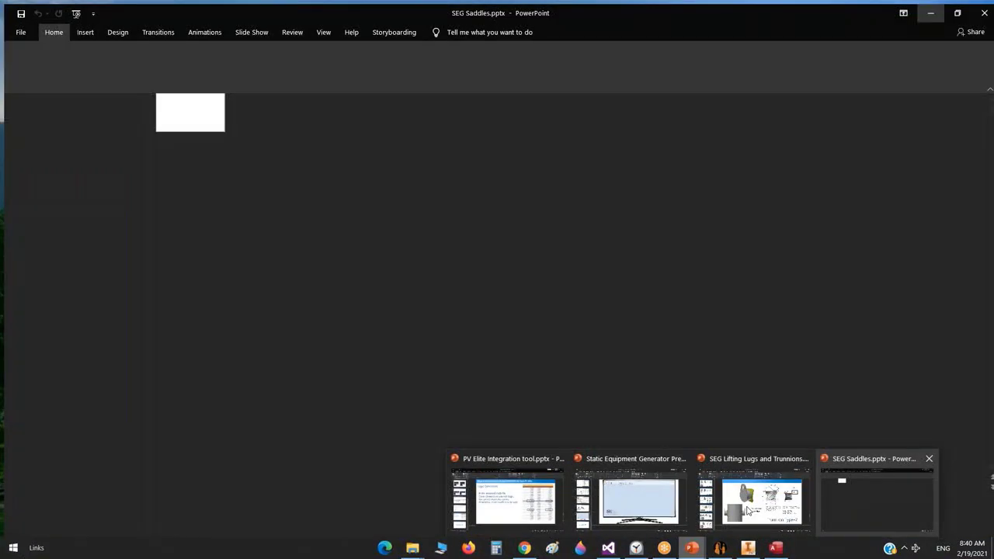
{"action": "mouse_move", "coordinate": [739, 510]}
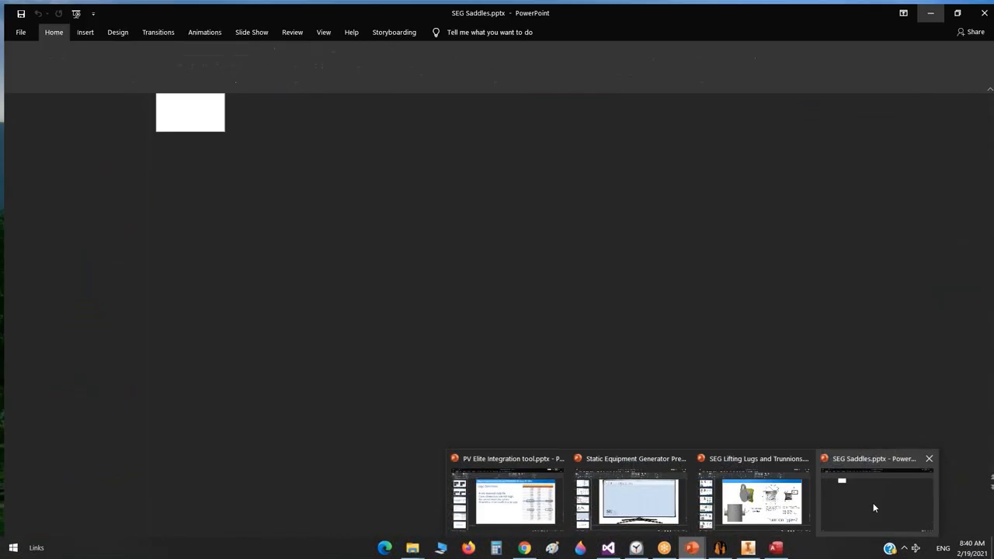
{"action": "left_click", "coordinate": [873, 503]}
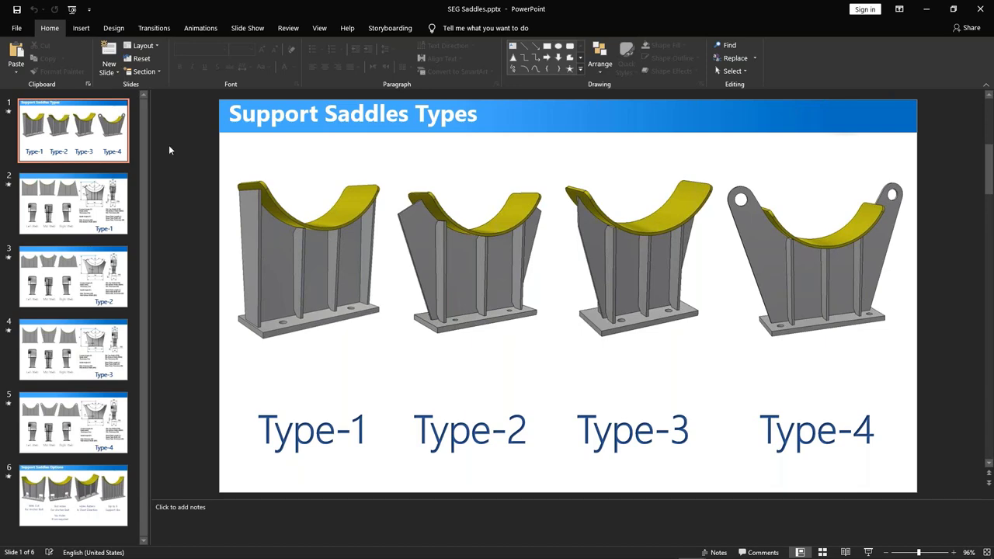
{"action": "key", "text": "F5"}
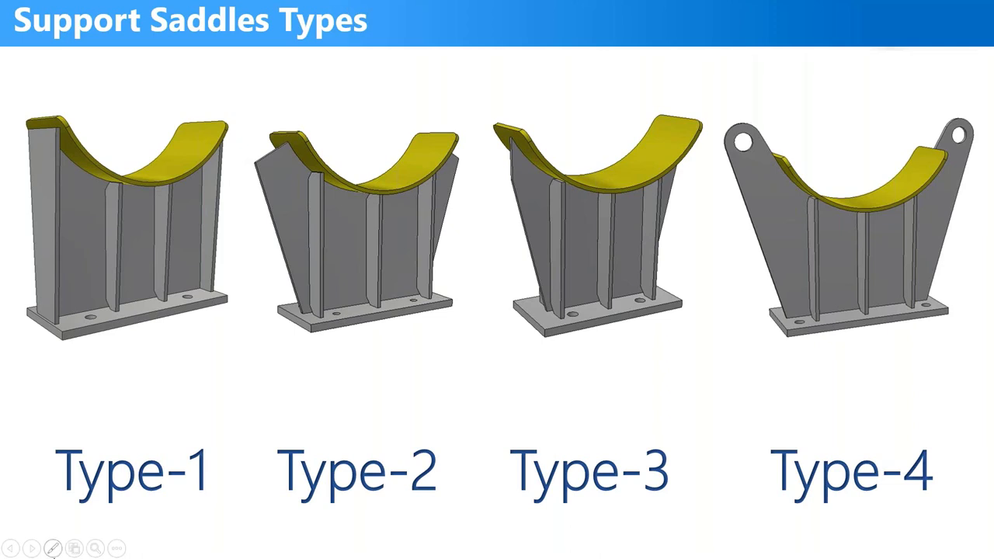
{"action": "left_click", "coordinate": [52, 550]}
{"action": "left_click", "coordinate": [46, 441]}
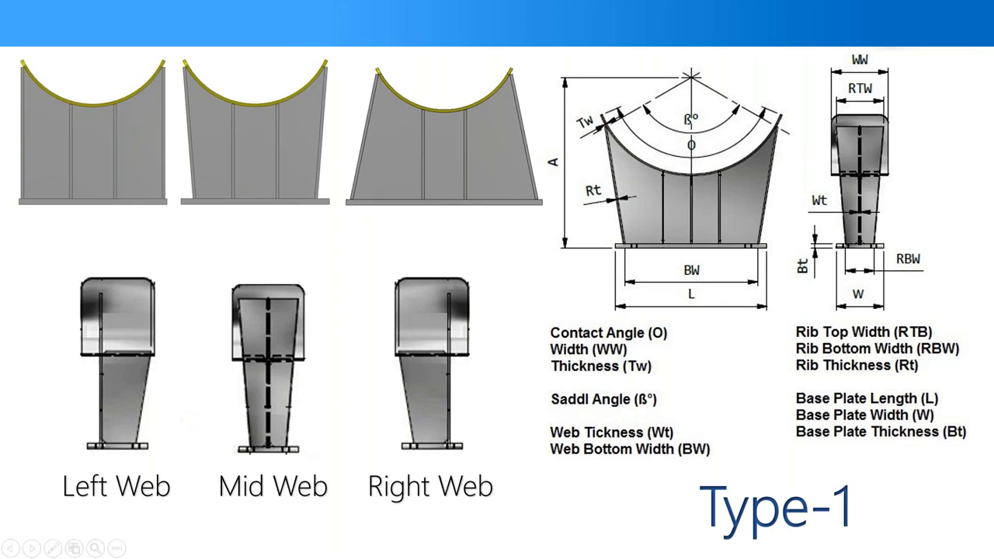
{"action": "key", "text": "Escape"}
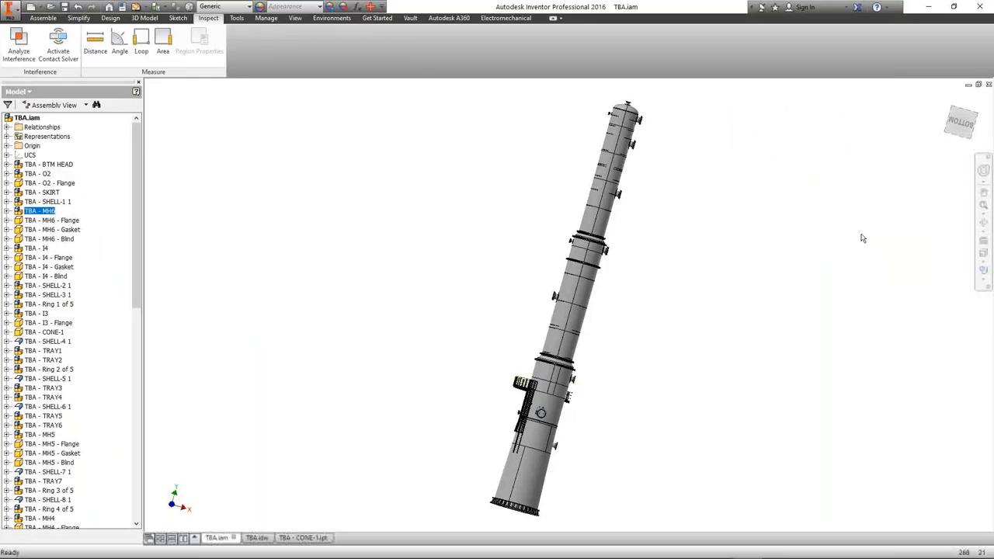
{"action": "left_click", "coordinate": [284, 106]}
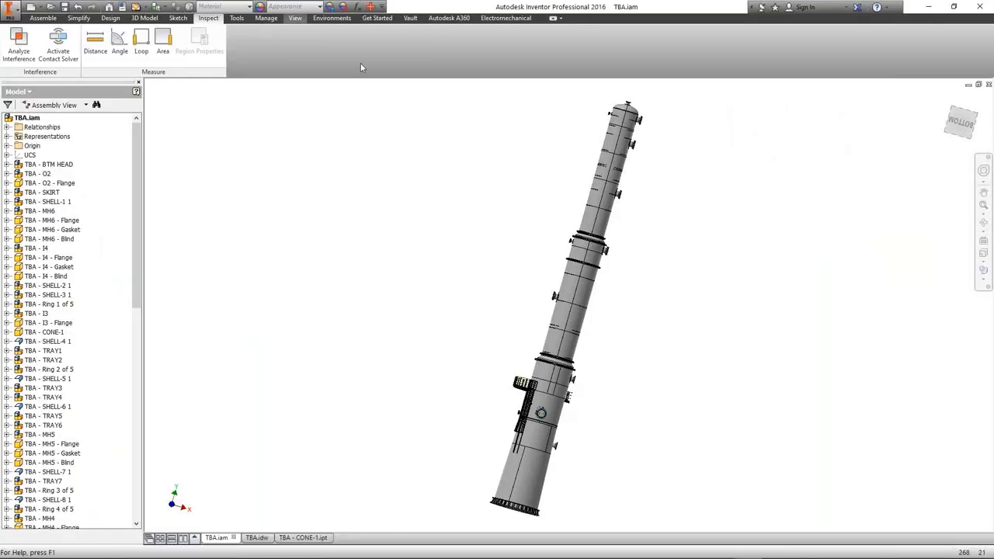
{"action": "left_click", "coordinate": [295, 18]}
Step: Try a three-quarter section of the column cut on the YZ and XZ origin planes
{"action": "left_click", "coordinate": [439, 47]}
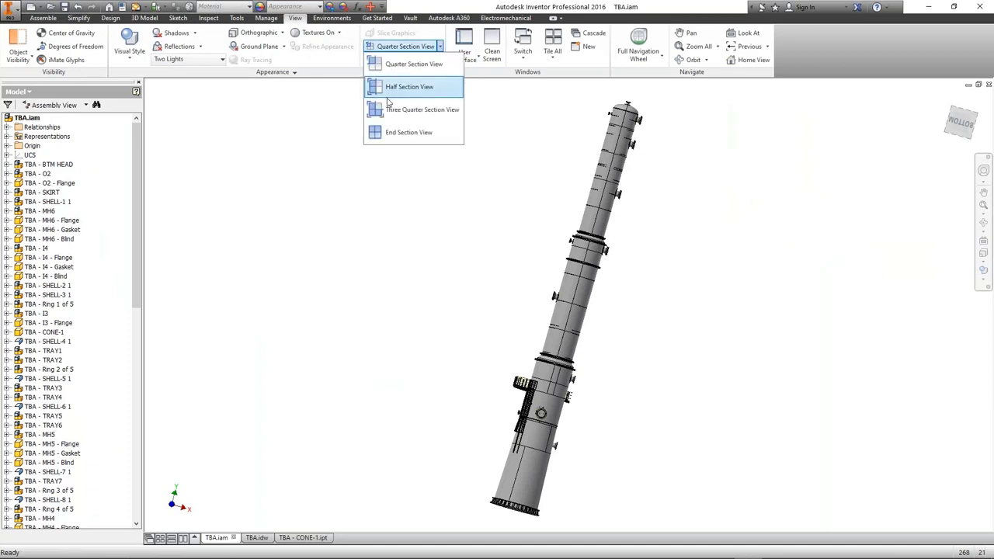
{"action": "left_click", "coordinate": [390, 98]}
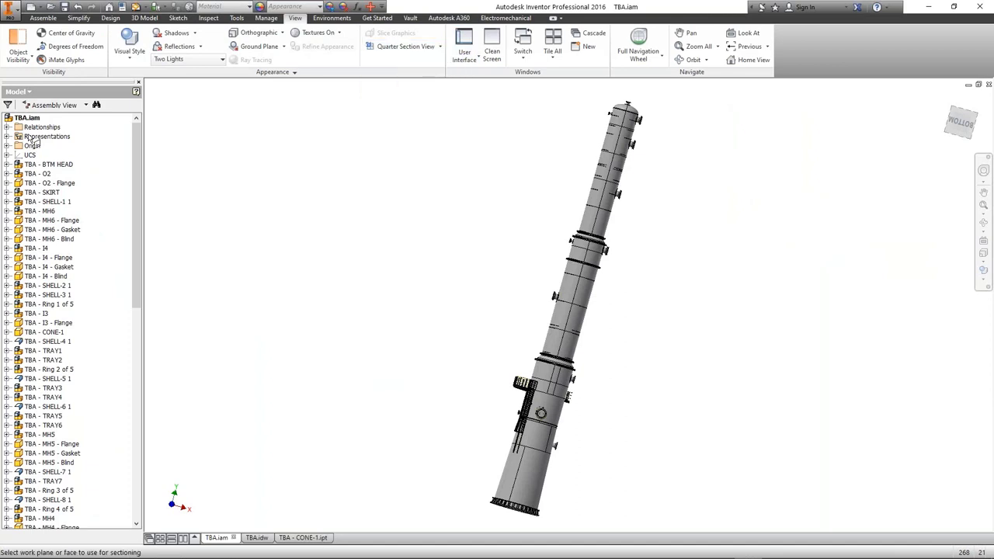
{"action": "left_click", "coordinate": [431, 47]}
{"action": "left_click", "coordinate": [411, 114]}
{"action": "left_click", "coordinate": [7, 145]}
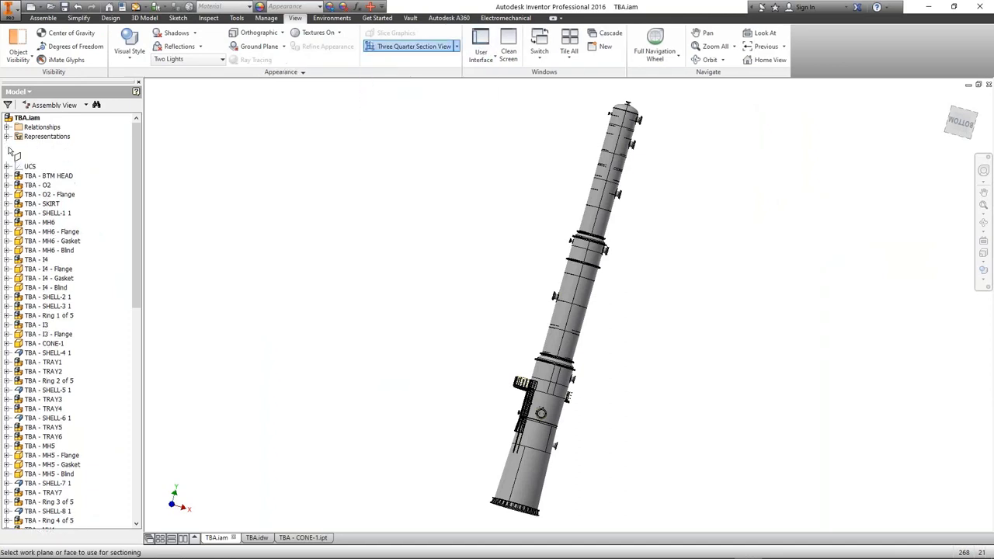
{"action": "left_click", "coordinate": [53, 157]}
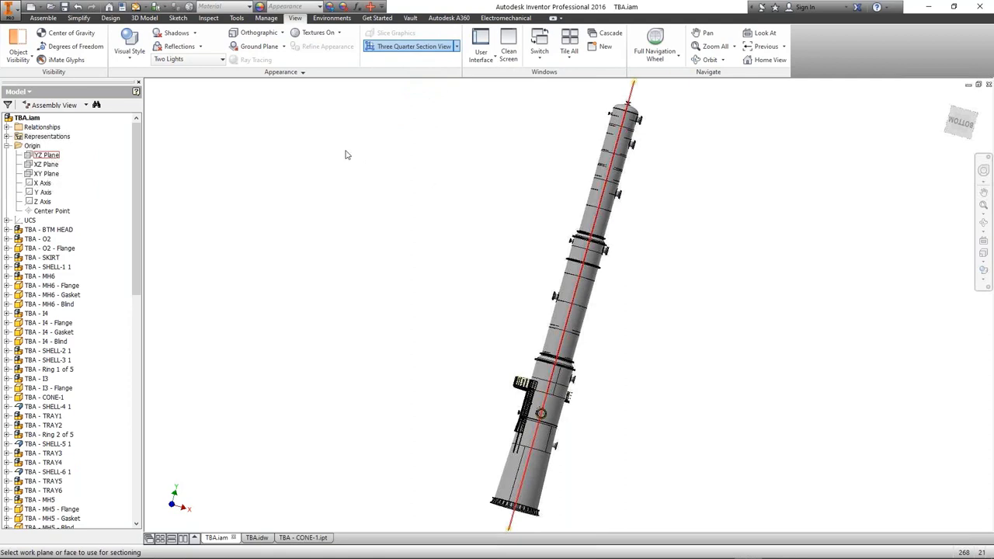
{"action": "right_click", "coordinate": [282, 141]}
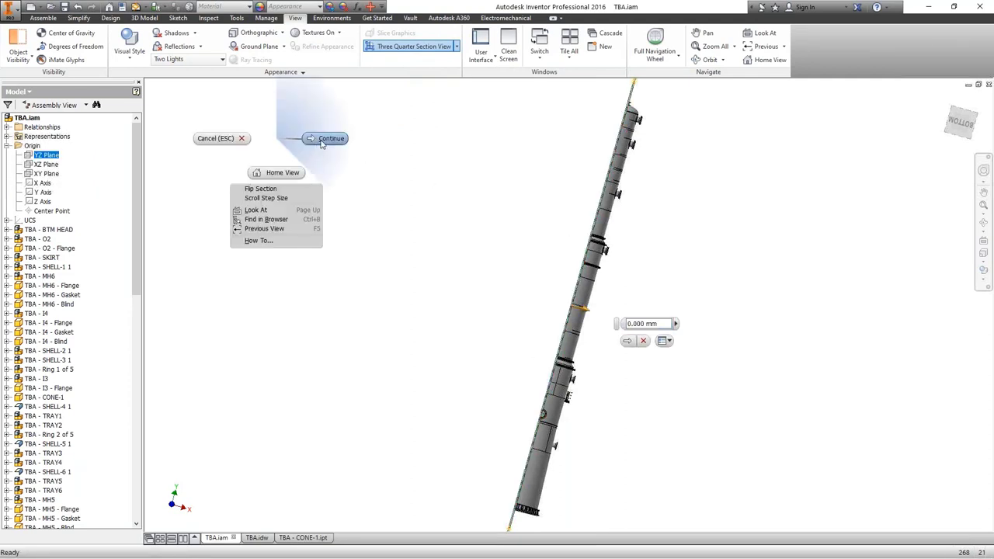
{"action": "left_click", "coordinate": [325, 139]}
{"action": "left_click", "coordinate": [47, 164]}
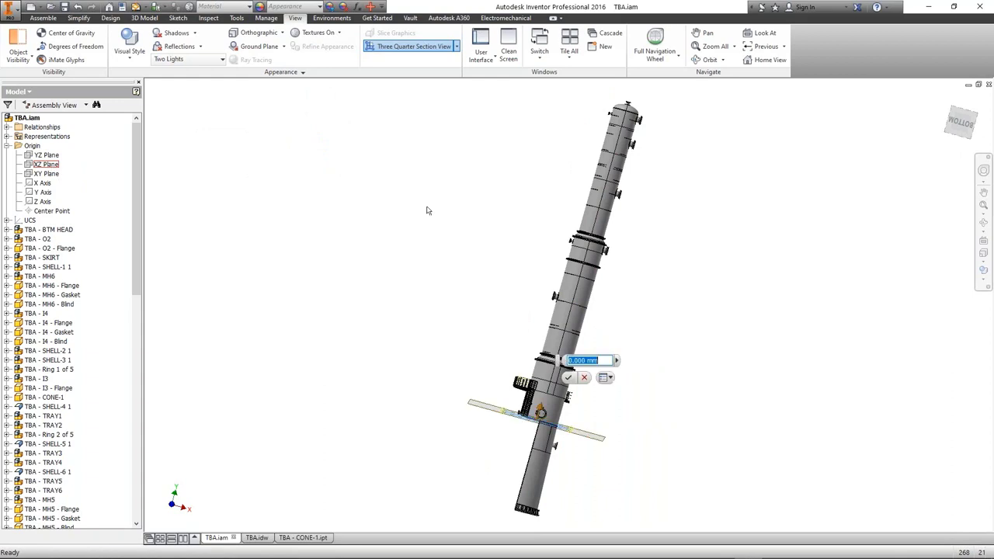
{"action": "key", "text": "Return"}
Step: Apply the three-quarter section on the YZ and XY origin planes instead
{"action": "left_click", "coordinate": [414, 46]}
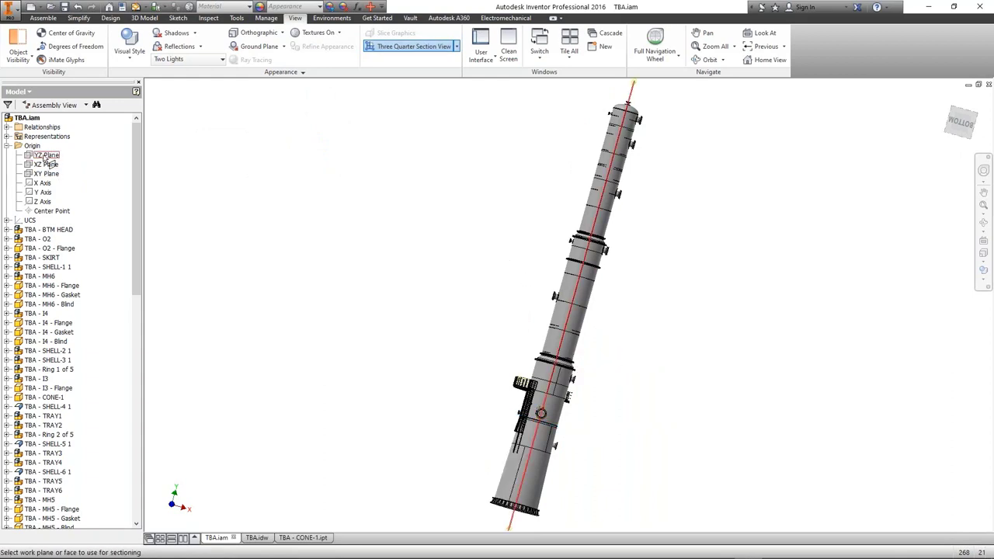
{"action": "left_click", "coordinate": [47, 158]}
{"action": "right_click", "coordinate": [345, 156]}
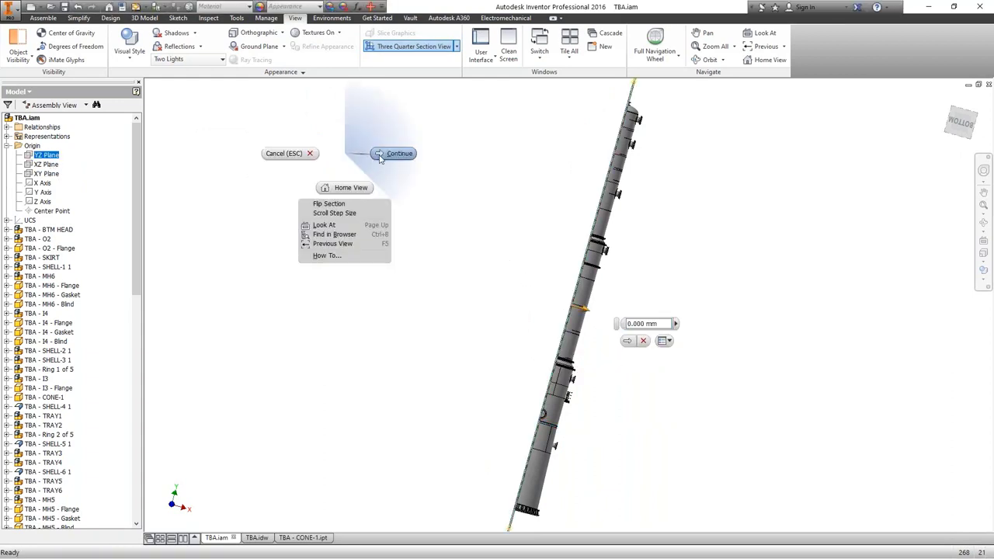
{"action": "left_click", "coordinate": [281, 154]}
{"action": "left_click", "coordinate": [47, 174]}
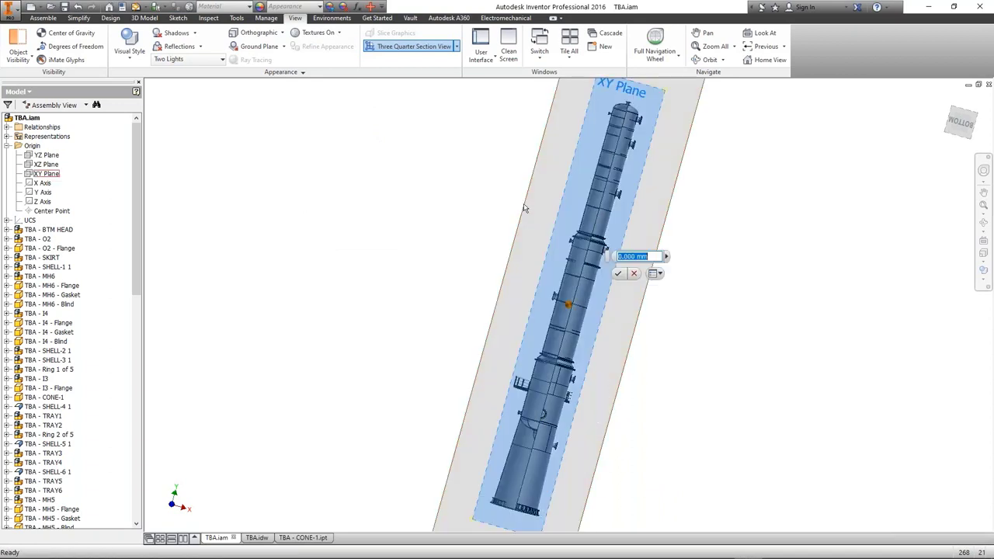
{"action": "left_click", "coordinate": [618, 274]}
Step: Orbit the sectioned column upright and zoom to its top trays, then return to Static Equipment Generator
{"action": "key", "text": "F4"}
{"action": "left_click_drag", "start_coordinate": [622, 279], "coordinate": [594, 296]}
{"action": "scroll", "coordinate": [606, 186], "scroll_direction": "up", "scroll_amount": 5}
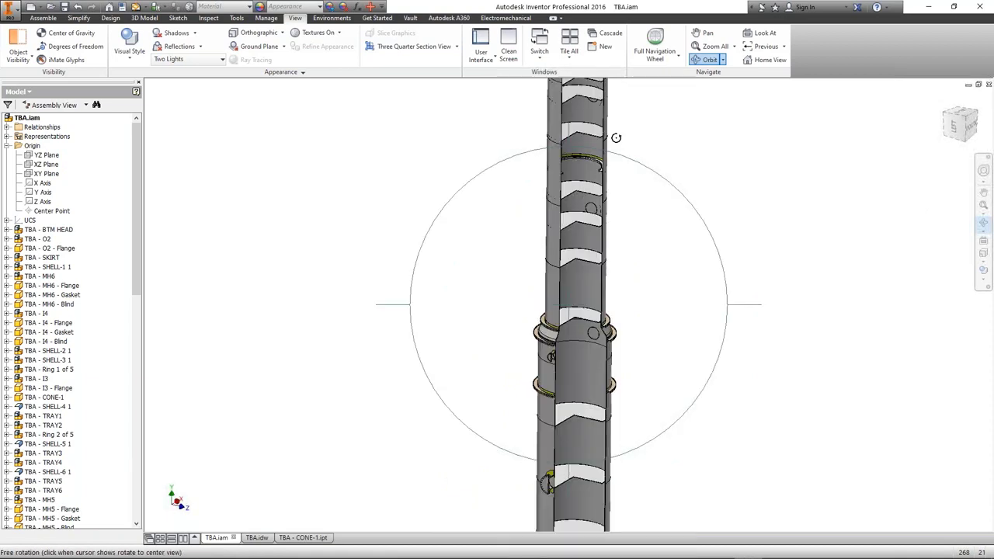
{"action": "right_click", "coordinate": [617, 148]}
{"action": "key", "text": "Escape"}
{"action": "scroll", "coordinate": [615, 166], "scroll_direction": "up", "scroll_amount": 3}
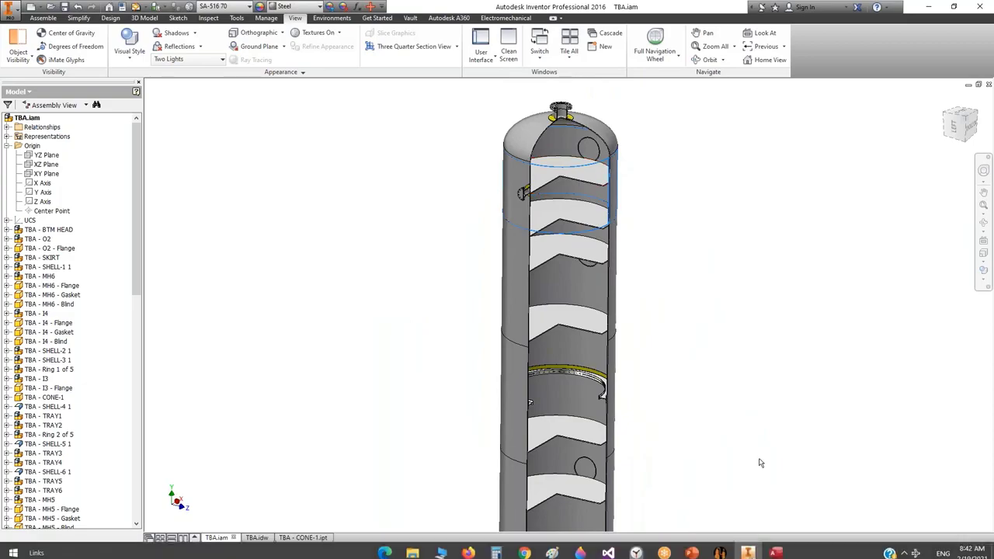
{"action": "left_click", "coordinate": [721, 548]}
{"action": "scroll", "coordinate": [94, 362], "scroll_direction": "down", "scroll_amount": 17}
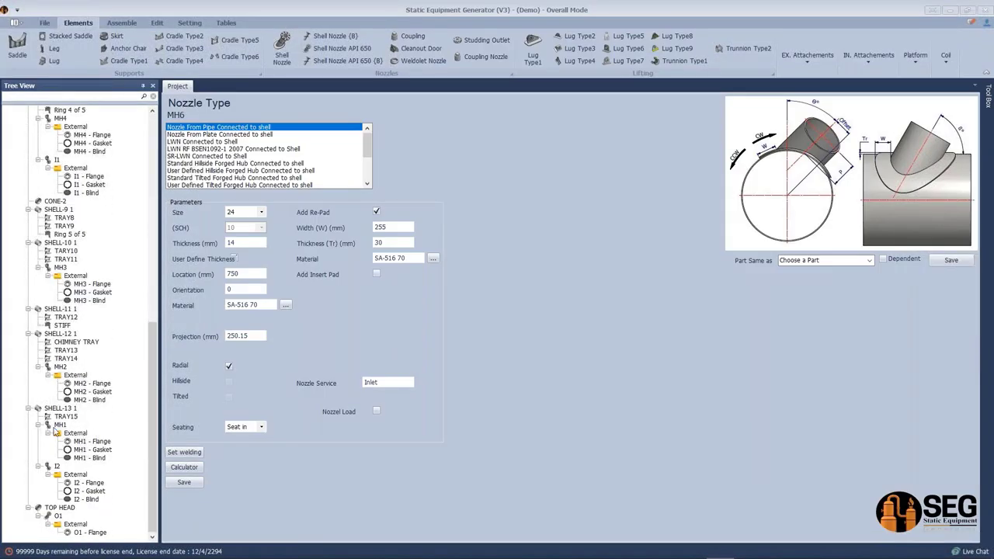
Step: Attach an internal demister named dIM to SHELL-13 1 and select its dIM node
{"action": "left_click", "coordinate": [61, 408]}
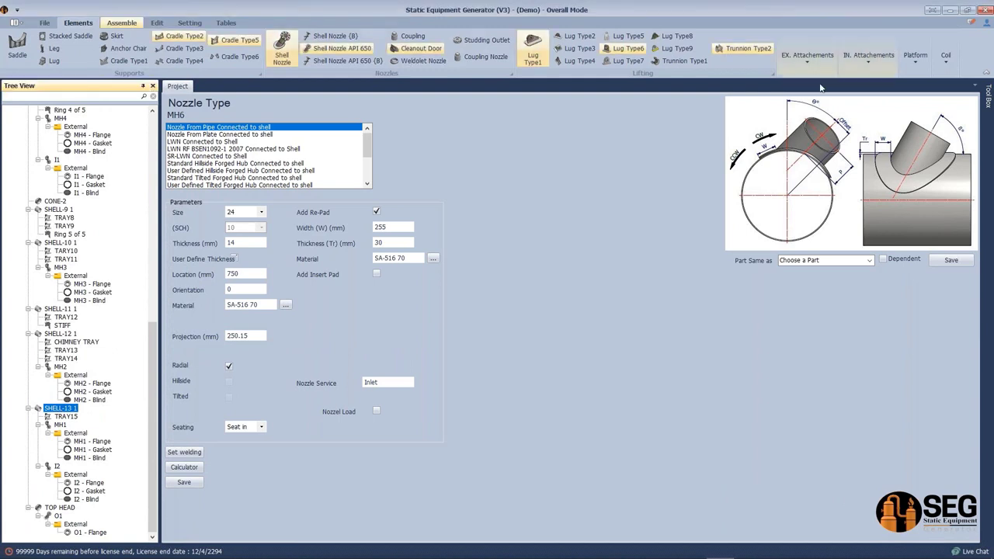
{"action": "left_click", "coordinate": [868, 59]}
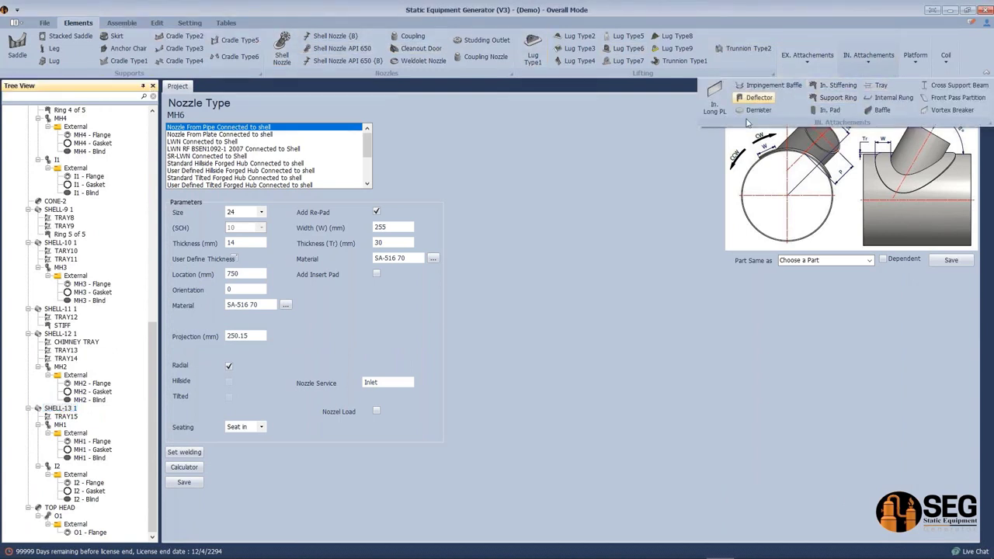
{"action": "left_click", "coordinate": [710, 131]}
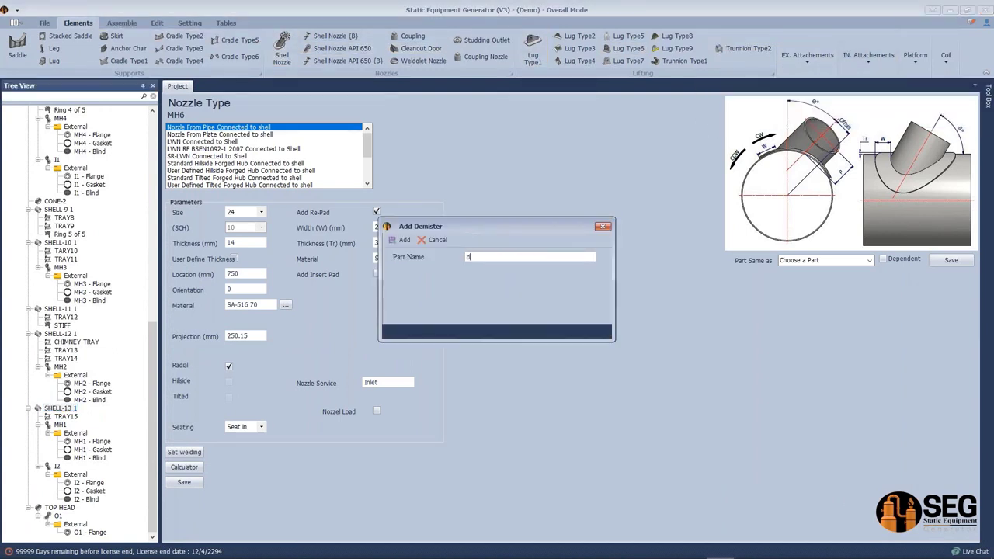
{"action": "type", "text": "dIM"}
{"action": "left_click", "coordinate": [400, 240]}
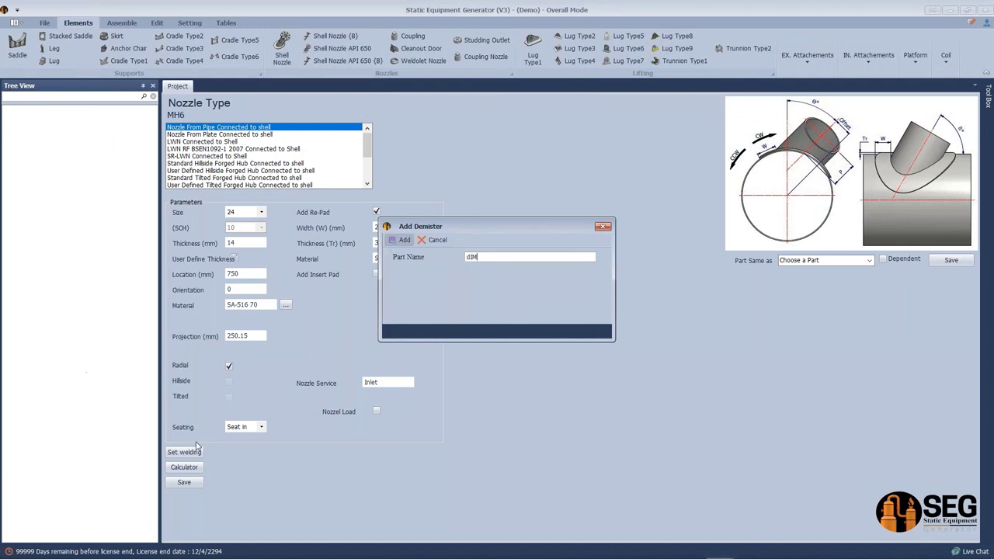
{"action": "left_click", "coordinate": [60, 500]}
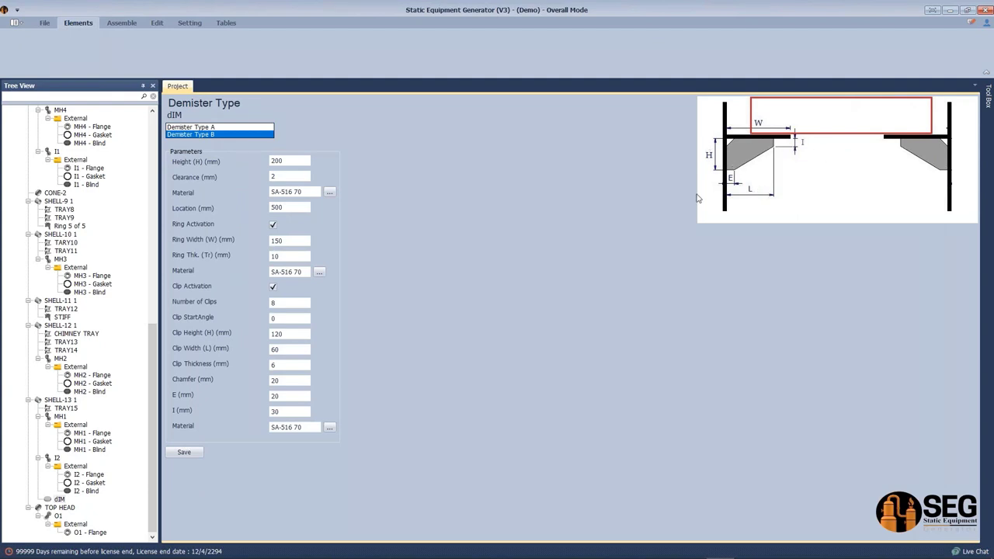
Step: Set the Type B demister's ring width (W) to 150 and save it to generate dIM
{"action": "left_click", "coordinate": [287, 161]}
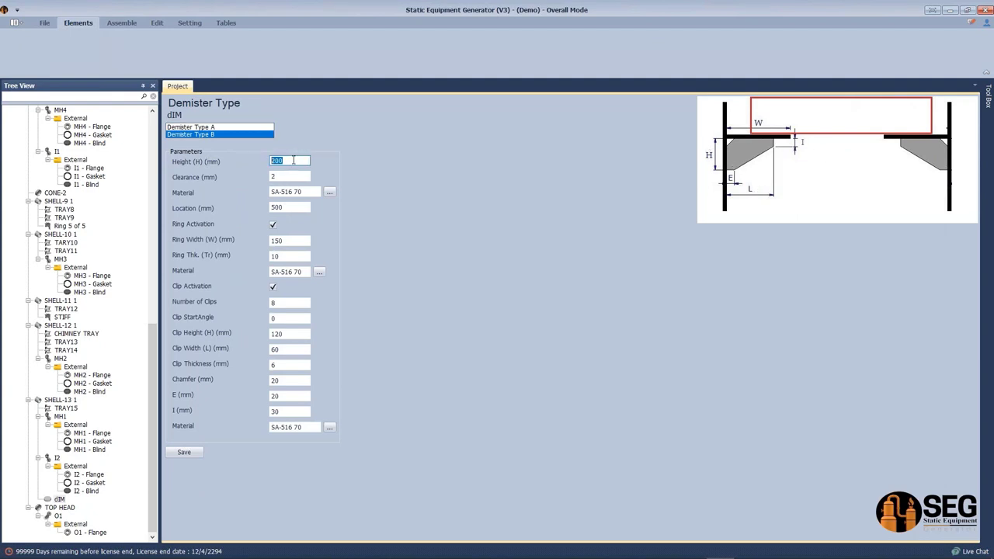
{"action": "key", "text": "Tab"}
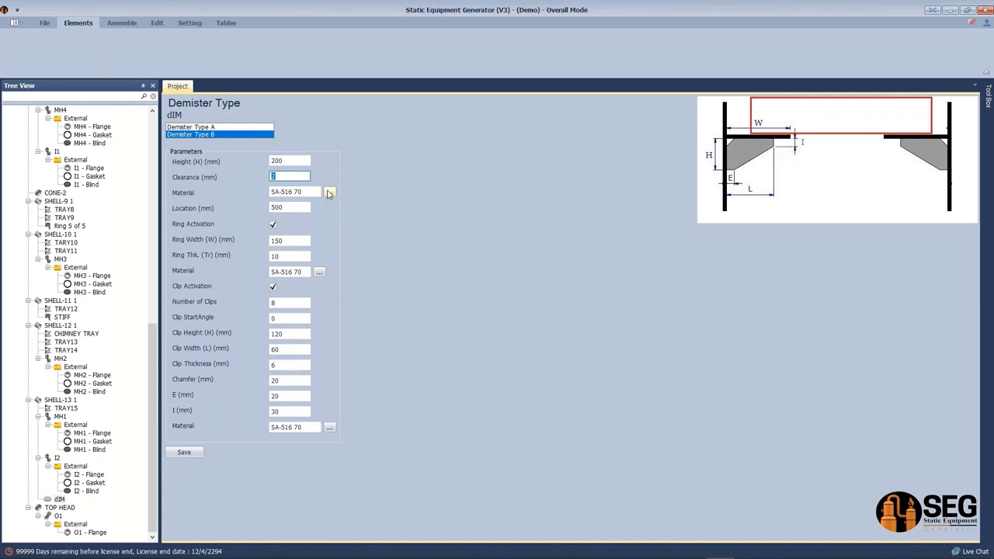
{"action": "key", "text": "Tab"}
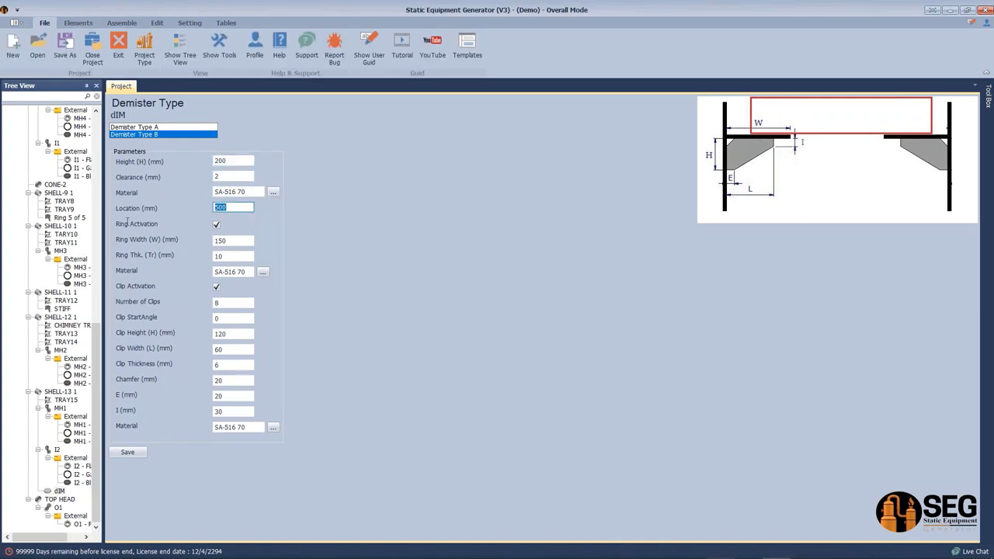
{"action": "key", "text": "Tab"}
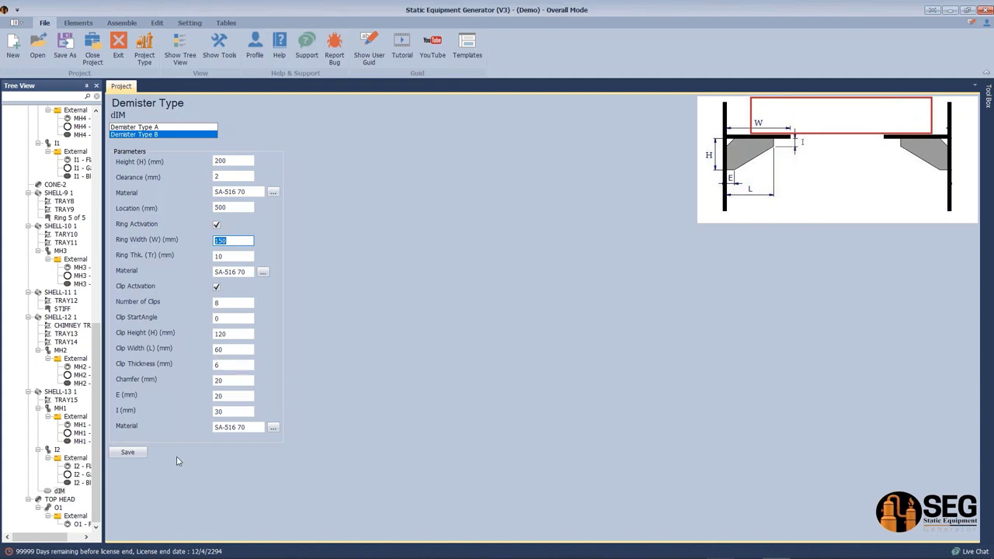
{"action": "left_click", "coordinate": [128, 453]}
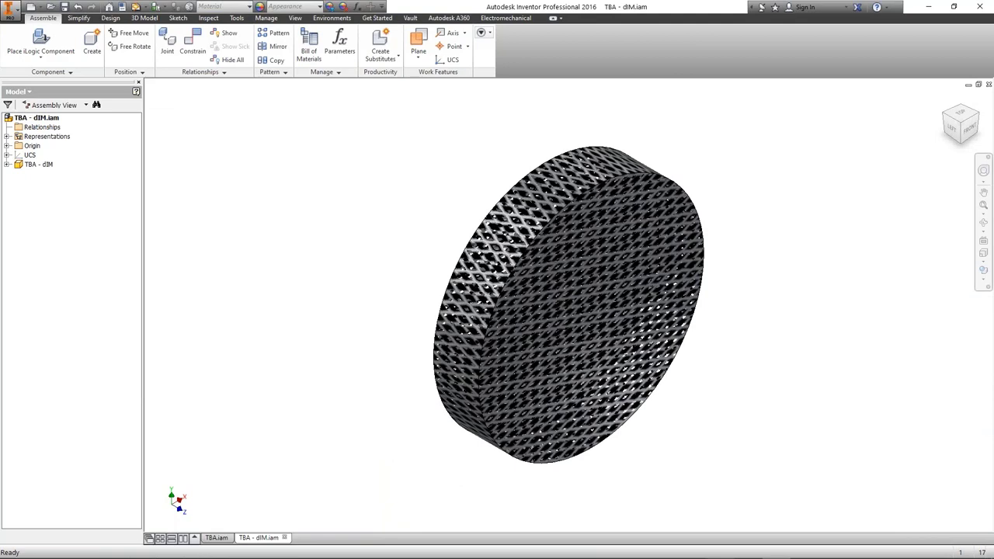
Step: Inspect the dIM pad, support ring and ribs from below, then close TBA - dIM.iam
{"action": "scroll", "coordinate": [569, 311], "scroll_direction": "up", "scroll_amount": 5}
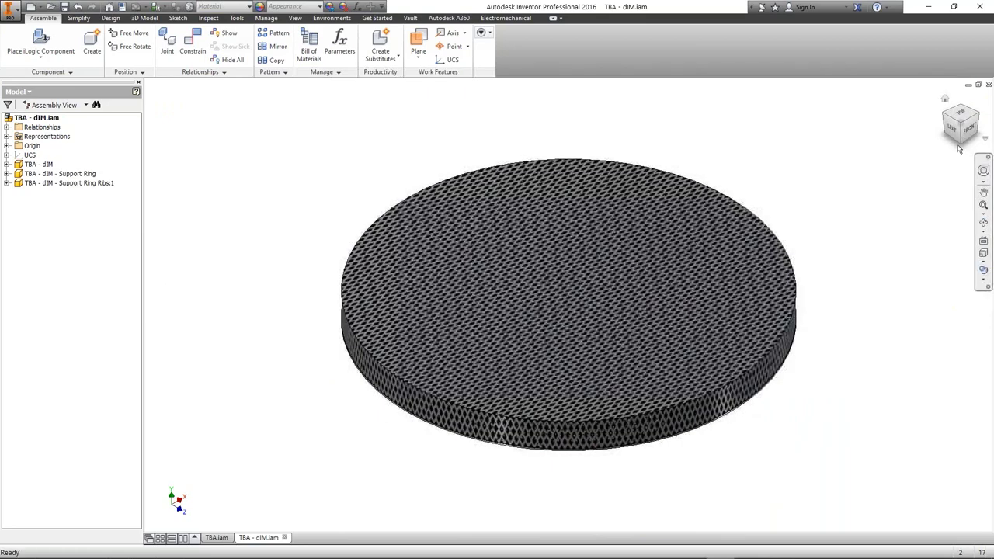
{"action": "left_click", "coordinate": [959, 148]}
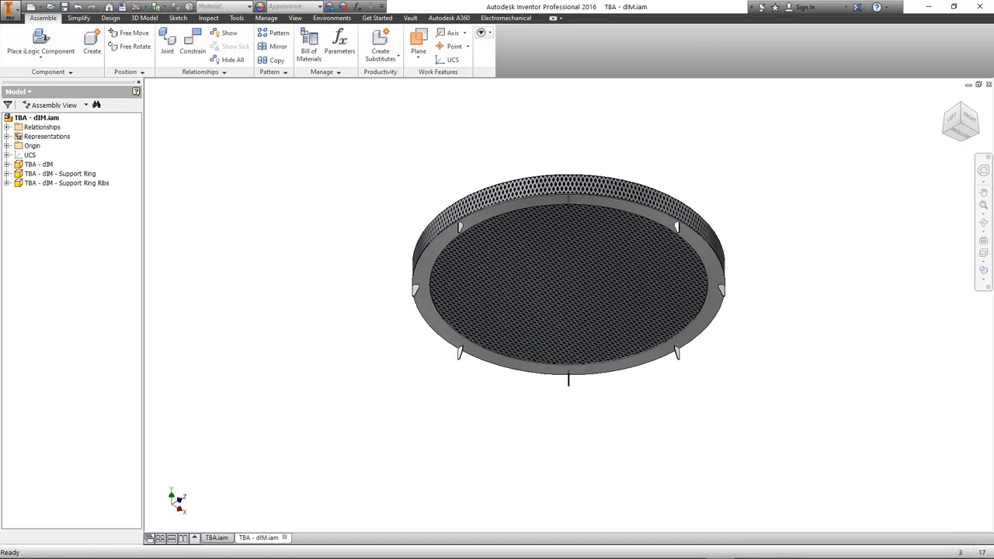
{"action": "key", "text": "ctrl+F4"}
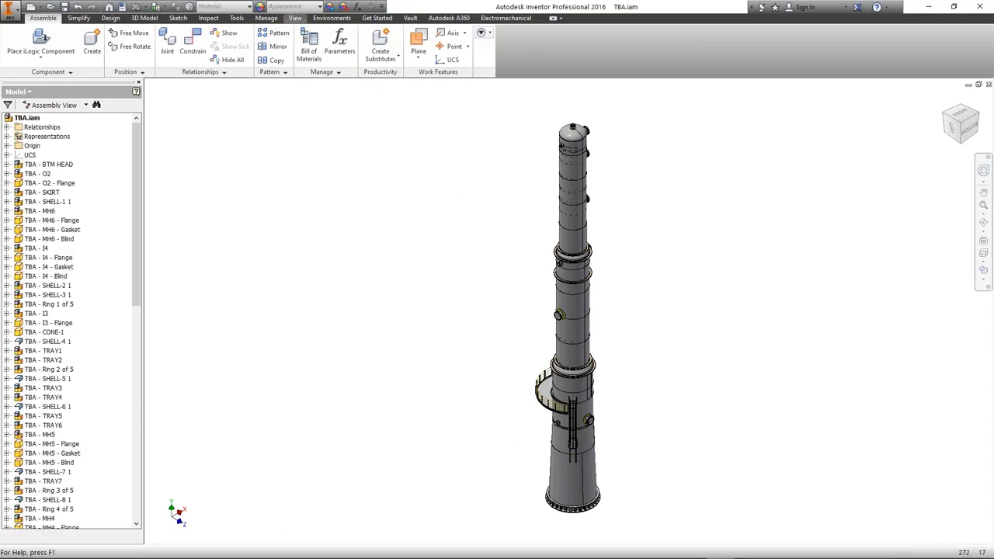
Step: Cut the column with a three-quarter section through the YZ and XY origin planes
{"action": "left_click", "coordinate": [295, 18]}
{"action": "left_click", "coordinate": [408, 46]}
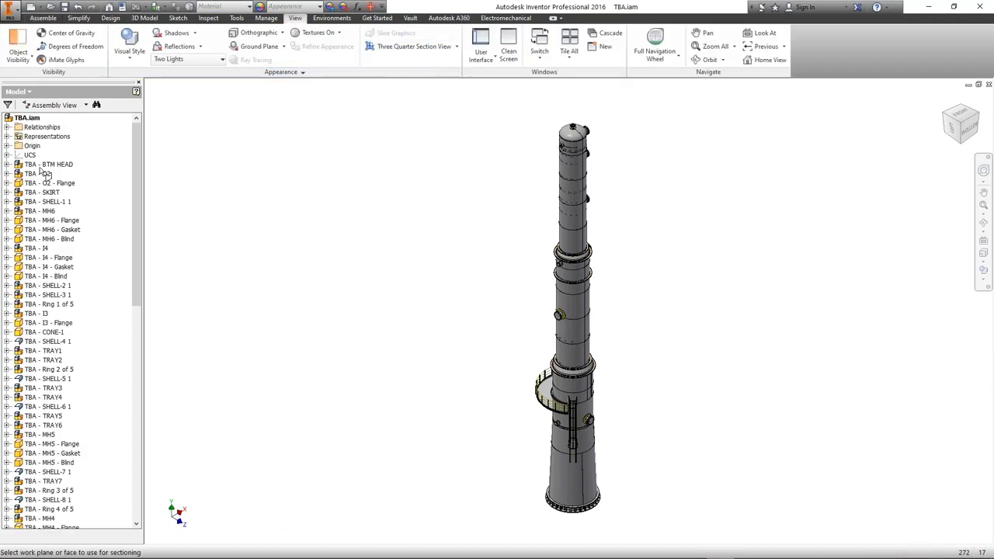
{"action": "left_click", "coordinate": [7, 145]}
{"action": "left_click", "coordinate": [48, 155]}
{"action": "right_click", "coordinate": [257, 155]}
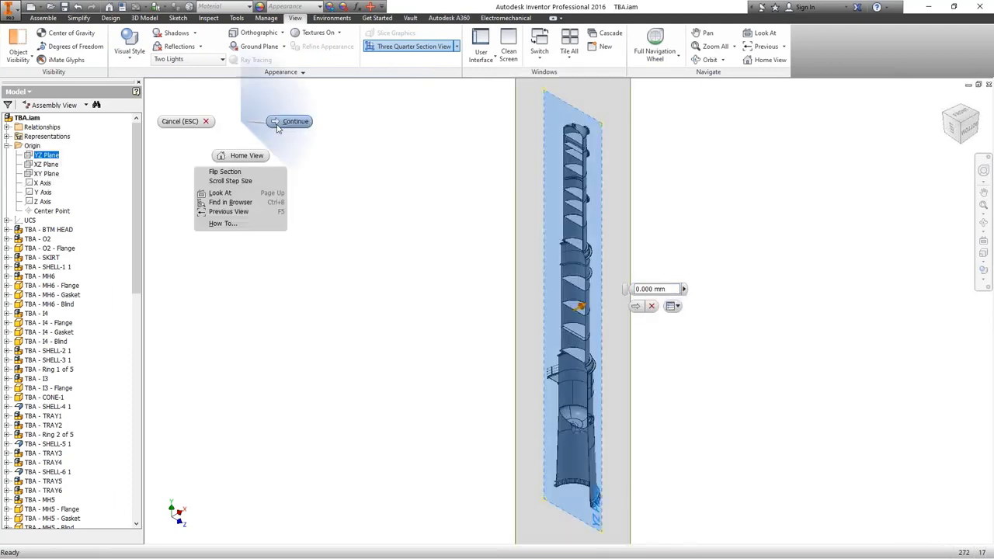
{"action": "left_click", "coordinate": [285, 122]}
{"action": "left_click", "coordinate": [46, 173]}
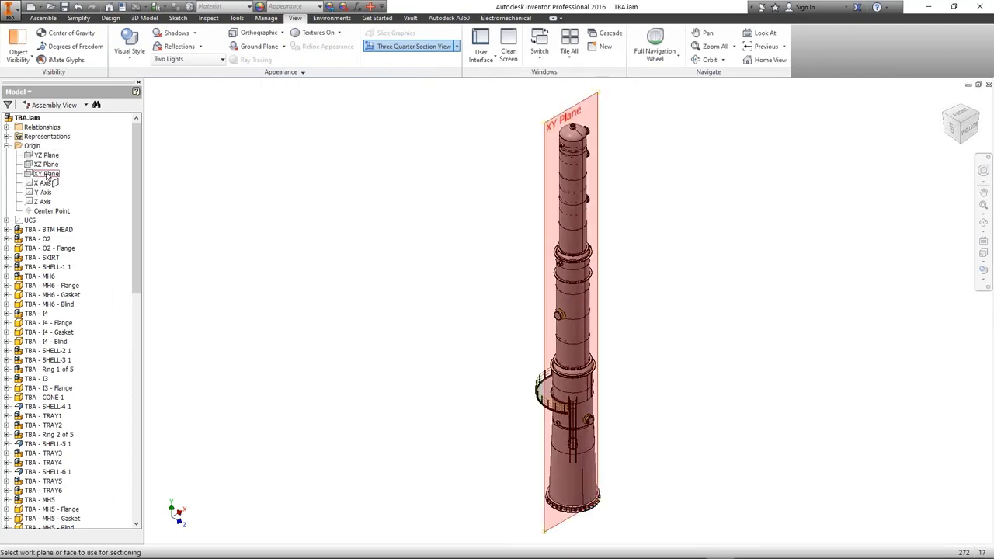
{"action": "right_click", "coordinate": [327, 171]}
{"action": "left_click", "coordinate": [361, 161]}
Step: Orbit and zoom into the sectioned column to bring its upper section into view
{"action": "scroll", "coordinate": [591, 186], "scroll_direction": "up", "scroll_amount": 5}
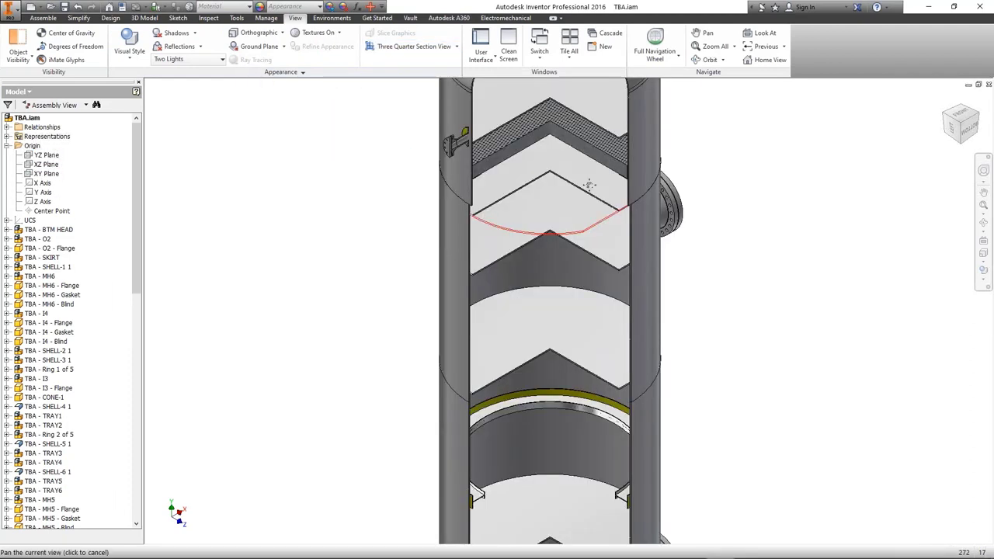
{"action": "left_click", "coordinate": [984, 223]}
{"action": "left_click_drag", "start_coordinate": [590, 295], "coordinate": [559, 320]}
{"action": "scroll", "coordinate": [550, 317], "scroll_direction": "down", "scroll_amount": 2}
{"action": "scroll", "coordinate": [550, 317], "scroll_direction": "up", "scroll_amount": 5}
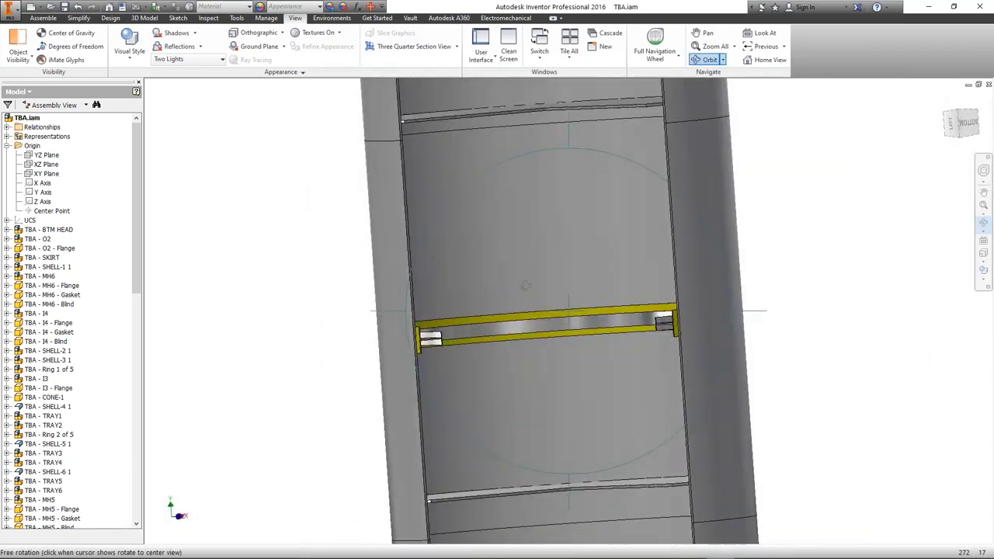
{"action": "middle_click_drag", "start_coordinate": [559, 320], "coordinate": [563, 328]}
{"action": "scroll", "coordinate": [510, 215], "scroll_direction": "down", "scroll_amount": 6}
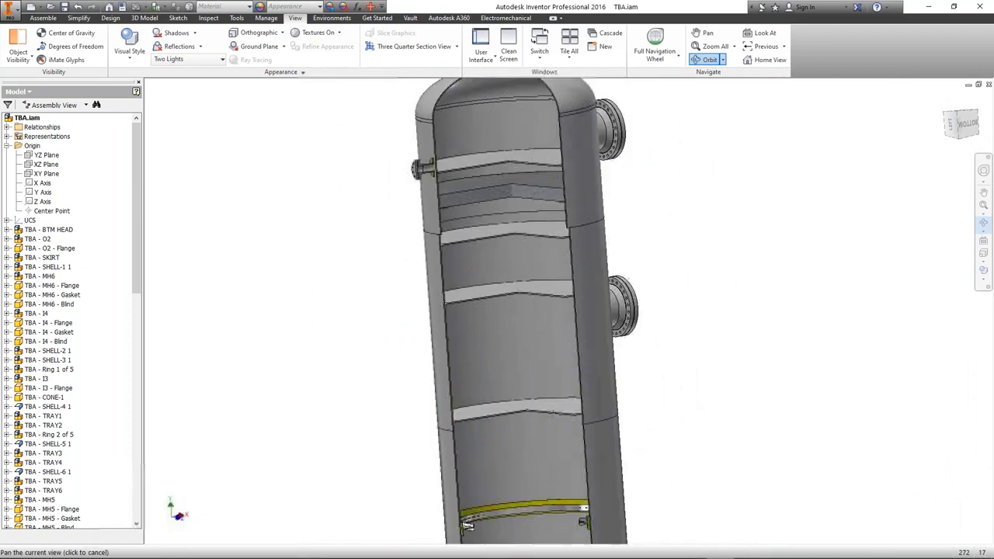
{"action": "scroll", "coordinate": [510, 215], "scroll_direction": "up", "scroll_amount": 3}
{"action": "left_click_drag", "start_coordinate": [510, 215], "coordinate": [498, 233]}
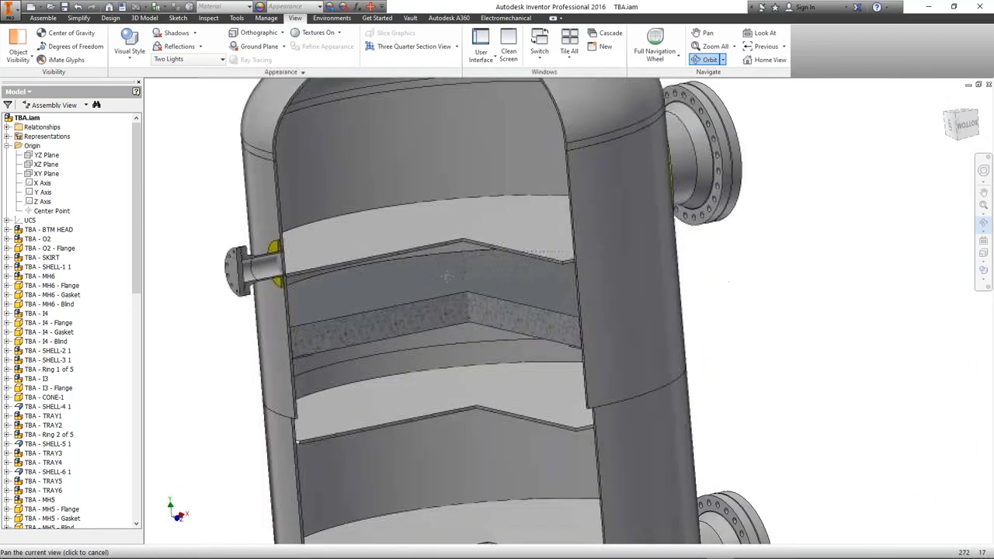
{"action": "scroll", "coordinate": [466, 256], "scroll_direction": "up", "scroll_amount": 2}
{"action": "right_click", "coordinate": [442, 284]}
{"action": "left_click", "coordinate": [501, 270]}
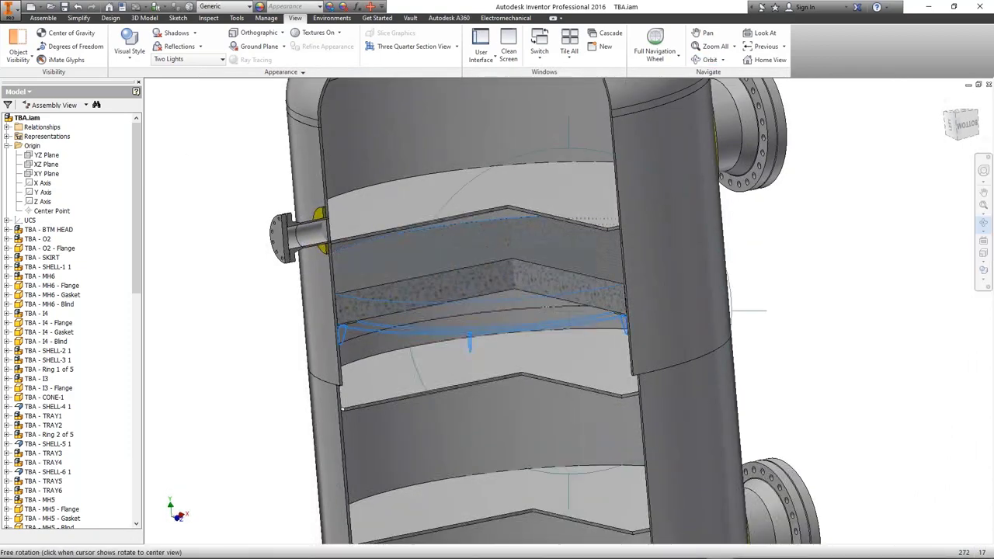
Step: Rotate the vessel to see the dIM demister pad and support ring edge-on
{"action": "scroll", "coordinate": [525, 343], "scroll_direction": "down", "scroll_amount": 2}
{"action": "left_click_drag", "start_coordinate": [525, 342], "coordinate": [453, 215]}
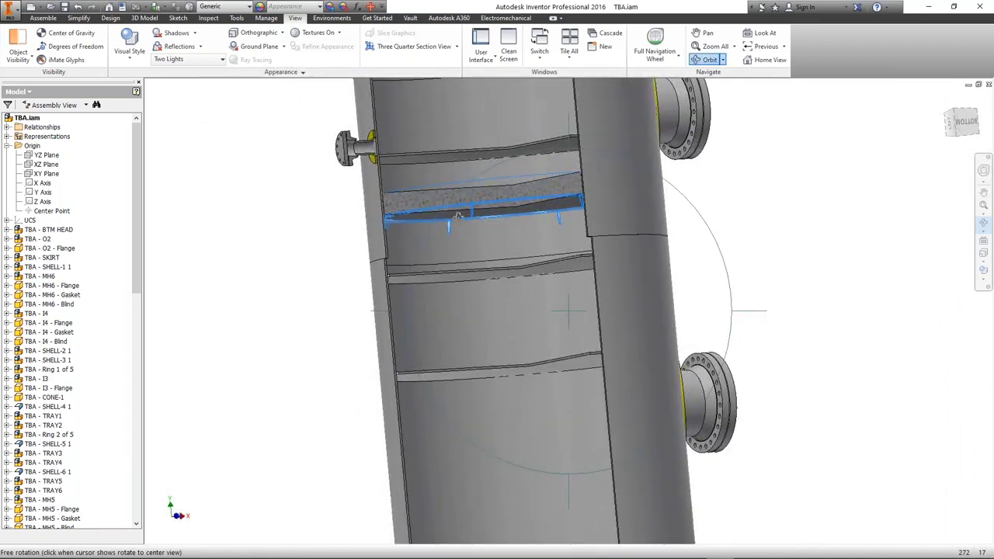
{"action": "right_click", "coordinate": [452, 217]}
{"action": "left_click", "coordinate": [501, 217]}
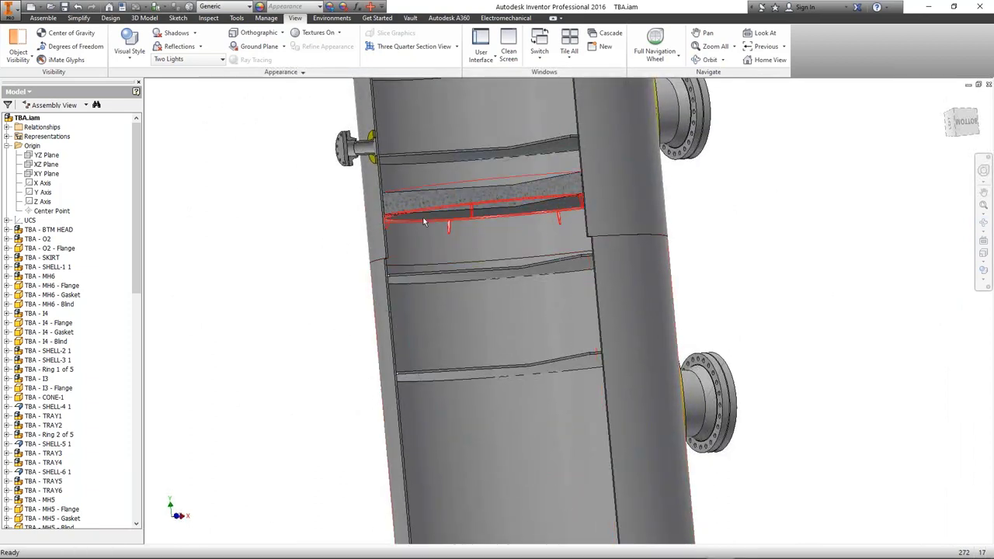
{"action": "scroll", "coordinate": [372, 230], "scroll_direction": "down", "scroll_amount": 2}
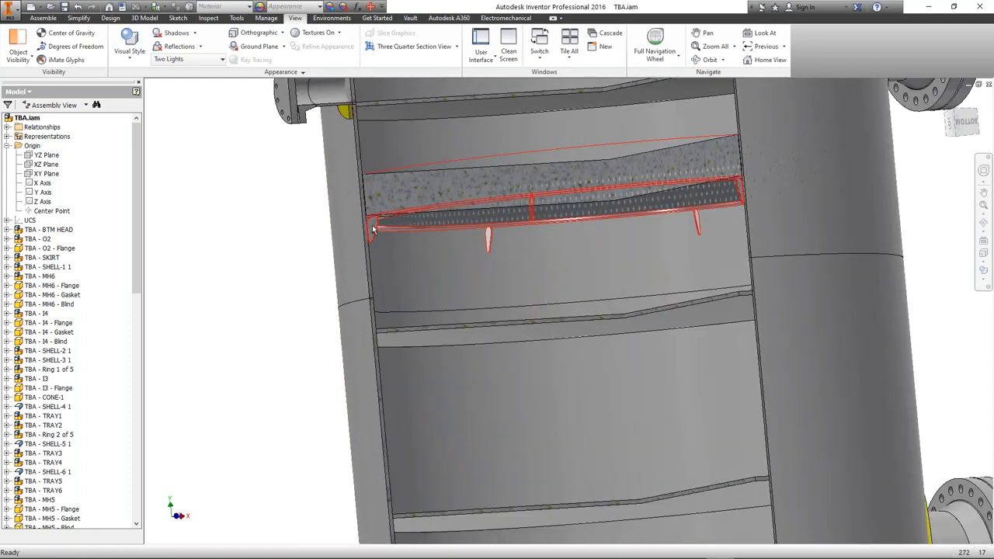
{"action": "mouse_move", "coordinate": [372, 229]}
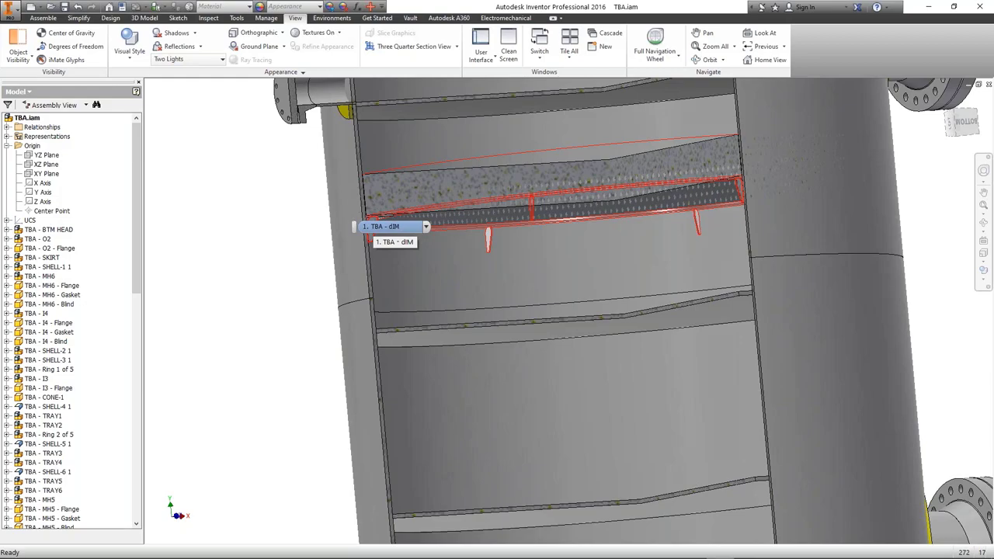
Step: Open the column's Bill of Materials and widen the TECHNICAL CHARACTERISTICS column
{"action": "left_click", "coordinate": [512, 550]}
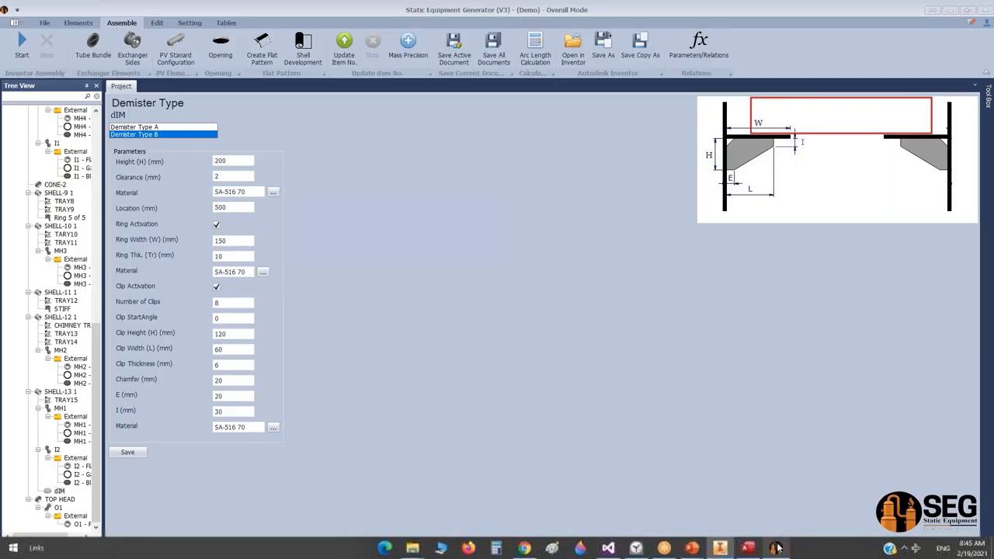
{"action": "left_click", "coordinate": [226, 22]}
{"action": "left_click", "coordinate": [19, 46]}
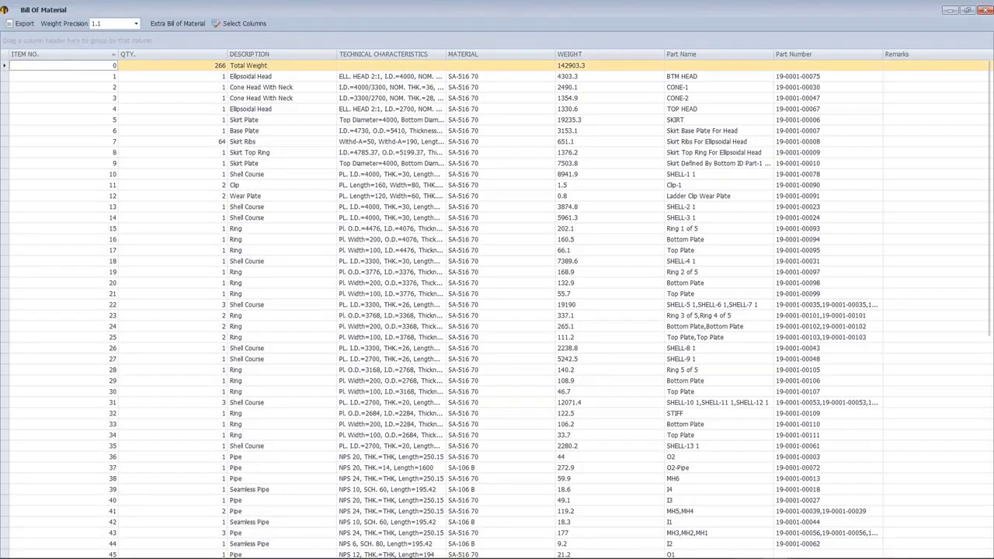
{"action": "left_click_drag", "start_coordinate": [992, 89], "coordinate": [991, 313]}
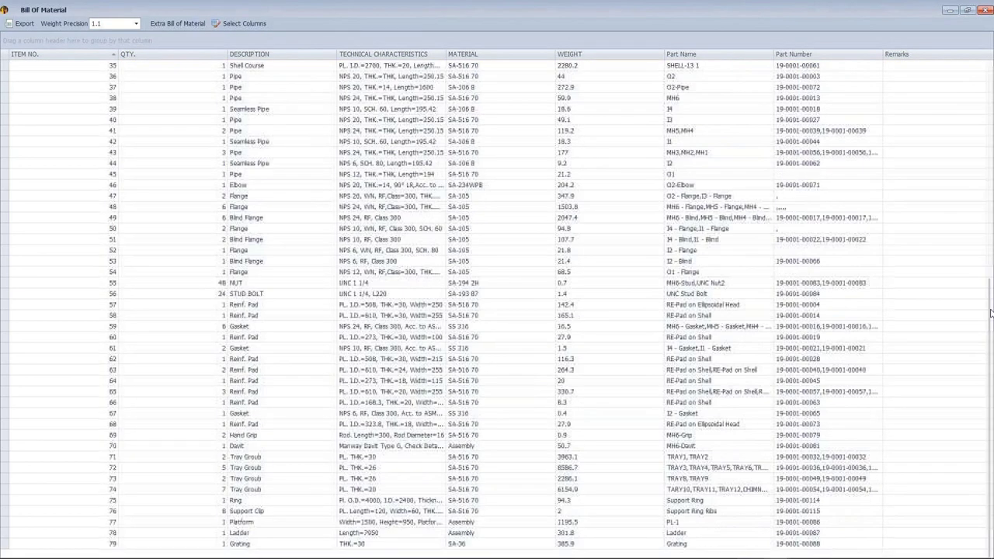
{"action": "double_click", "coordinate": [446, 54]}
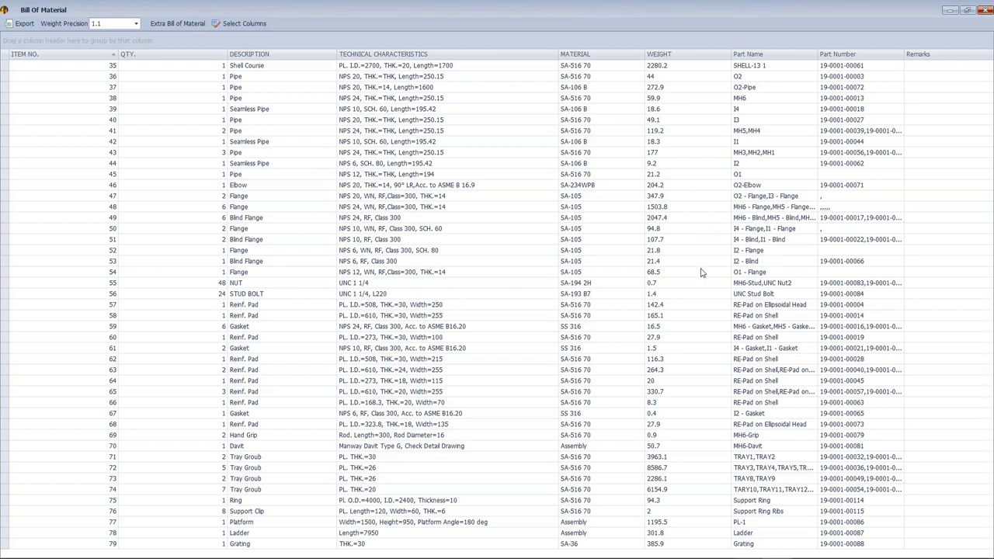
Step: Close the bill of materials and zoom out on the full TBA.iam column in Inventor
{"action": "key", "text": "alt+F4"}
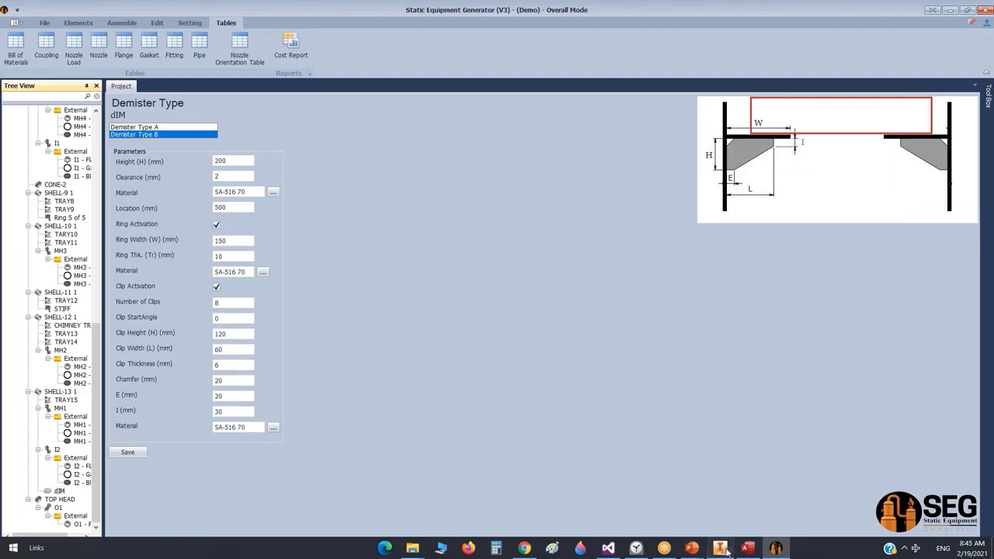
{"action": "left_click", "coordinate": [720, 549]}
{"action": "scroll", "coordinate": [692, 449], "scroll_direction": "down", "scroll_amount": 6}
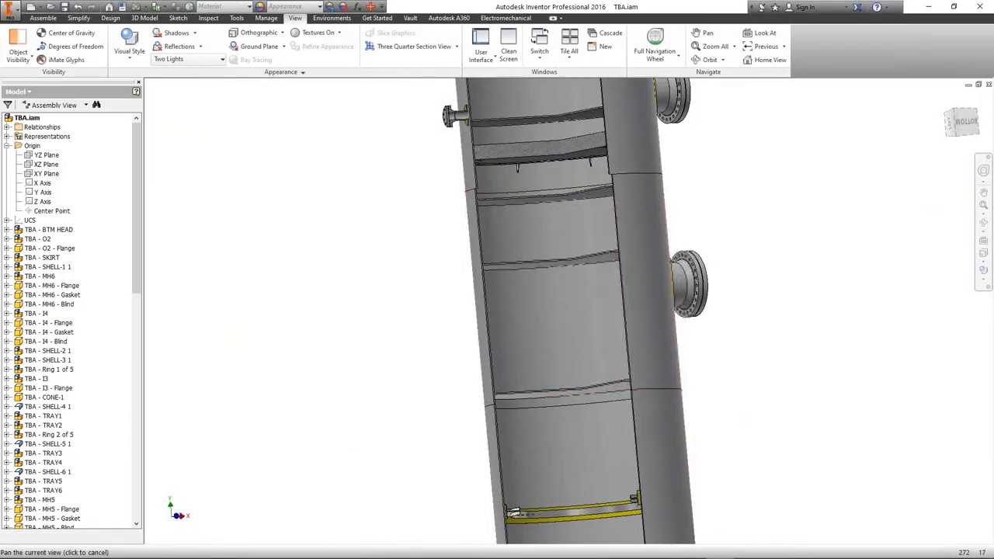
{"action": "scroll", "coordinate": [692, 250], "scroll_direction": "down", "scroll_amount": 3}
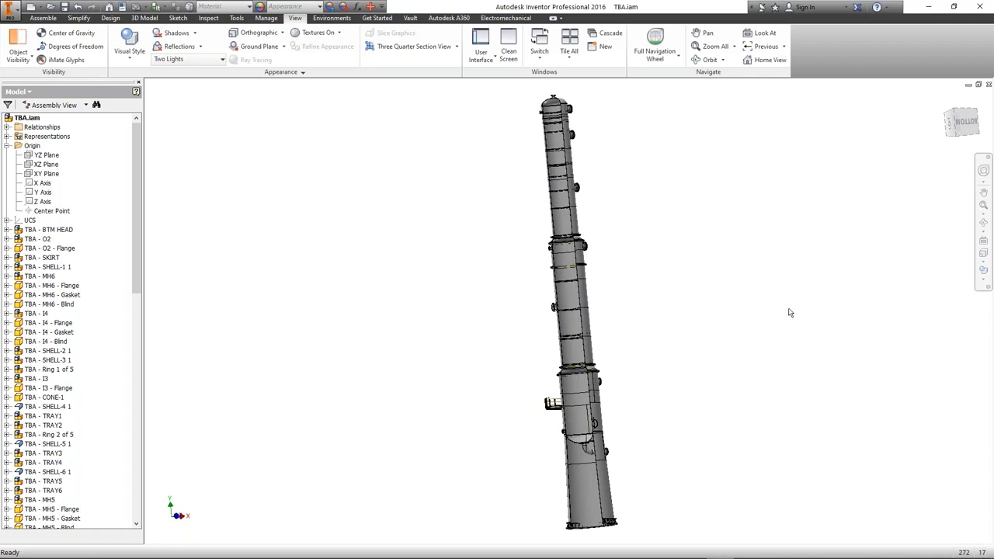
Step: Switch from Inventor to the Static Equipment Generator window
{"action": "left_click", "coordinate": [777, 548]}
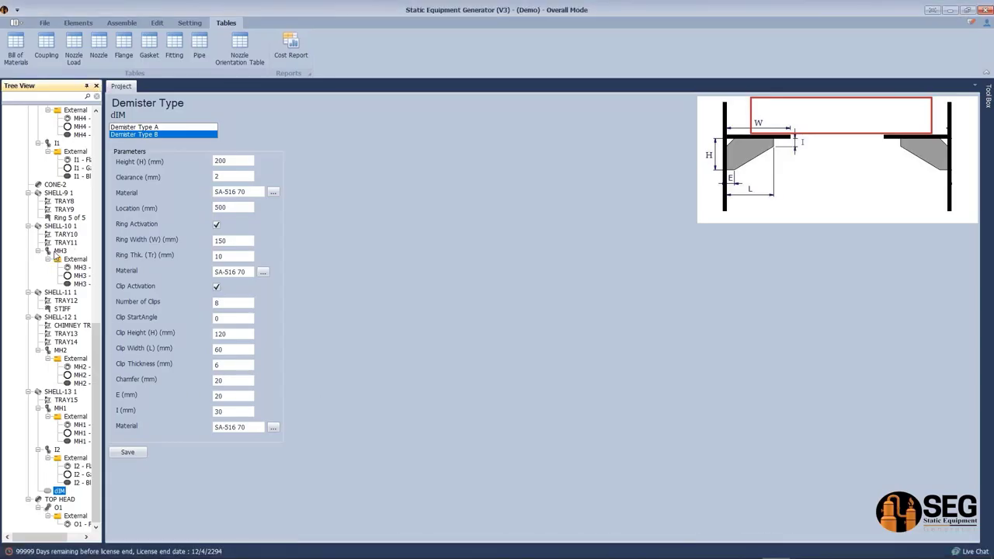
Step: Open the drawing settings for nozzle MH3 and choose the A3 sheet size
{"action": "left_click", "coordinate": [58, 243]}
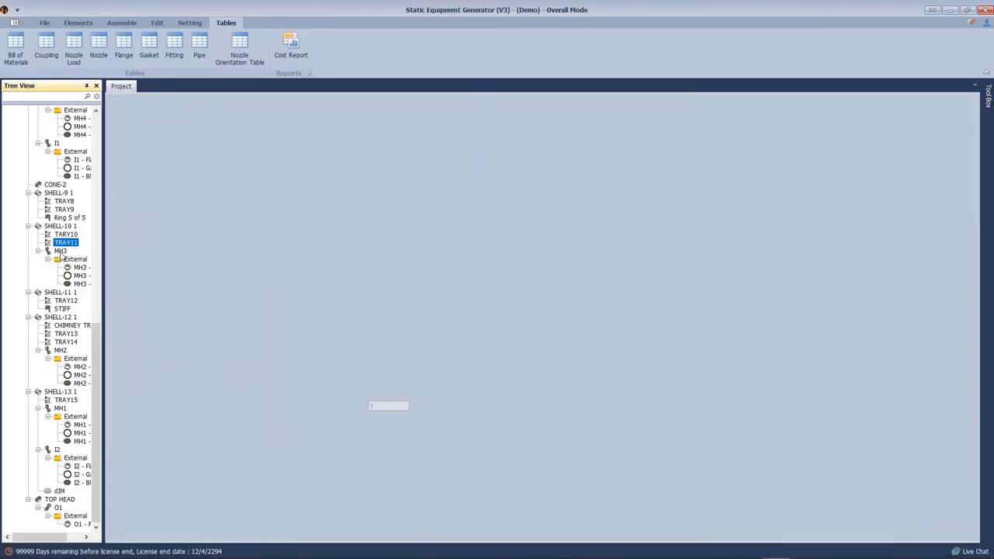
{"action": "left_click", "coordinate": [61, 254]}
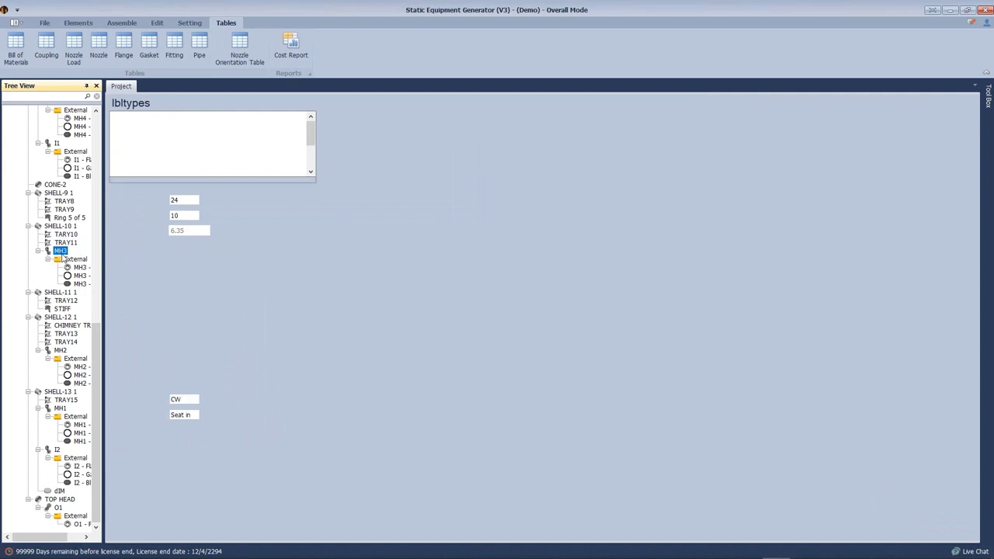
{"action": "right_click", "coordinate": [60, 253]}
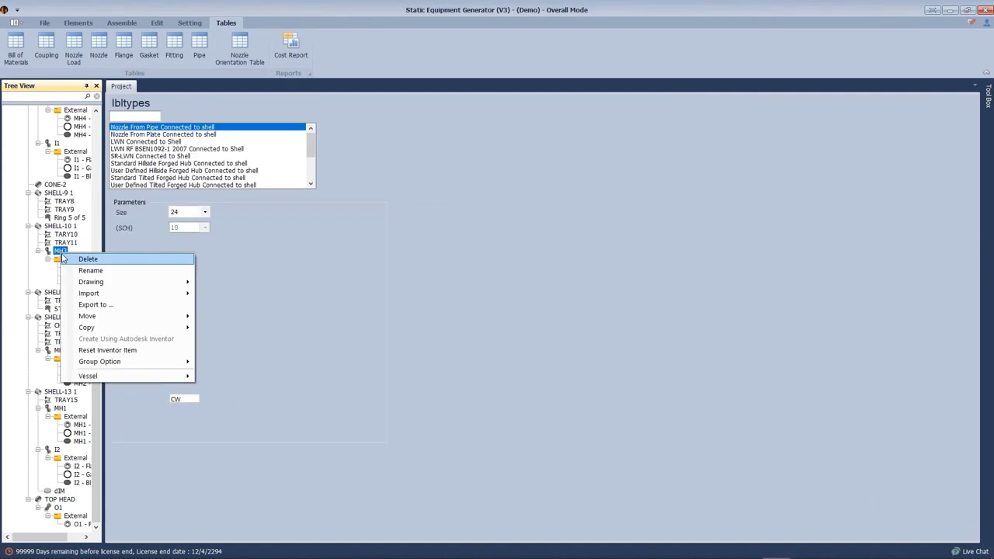
{"action": "left_click", "coordinate": [490, 368]}
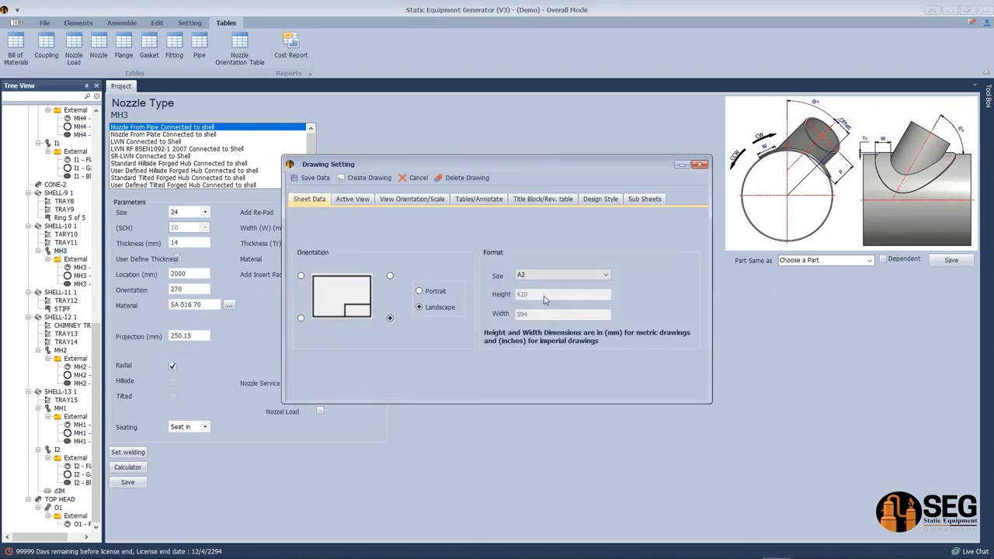
{"action": "left_click", "coordinate": [548, 277]}
{"action": "left_click", "coordinate": [539, 293]}
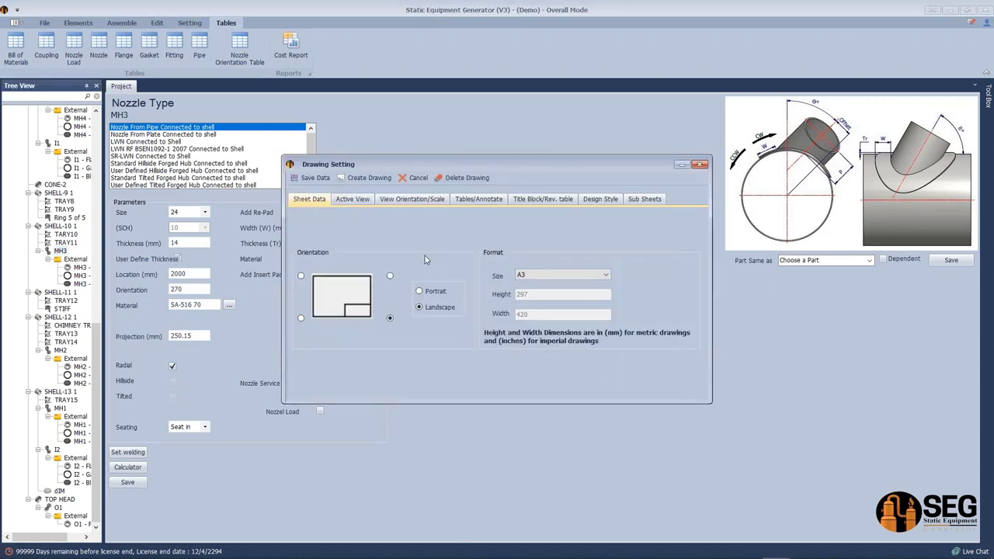
Step: Add a Bottom view to the active views and replace the 20 scale denominator
{"action": "left_click", "coordinate": [348, 202]}
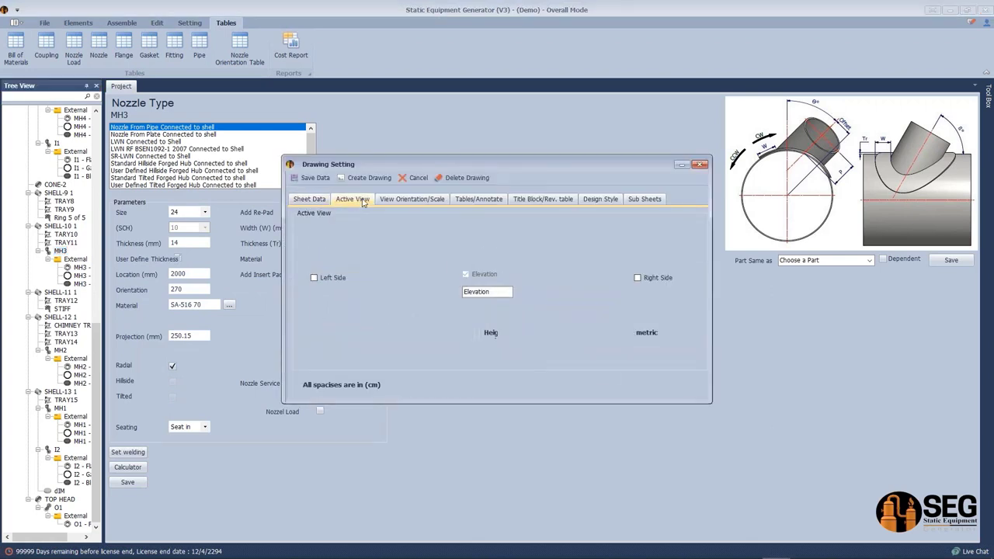
{"action": "left_click", "coordinate": [412, 199]}
{"action": "left_click", "coordinate": [353, 199]}
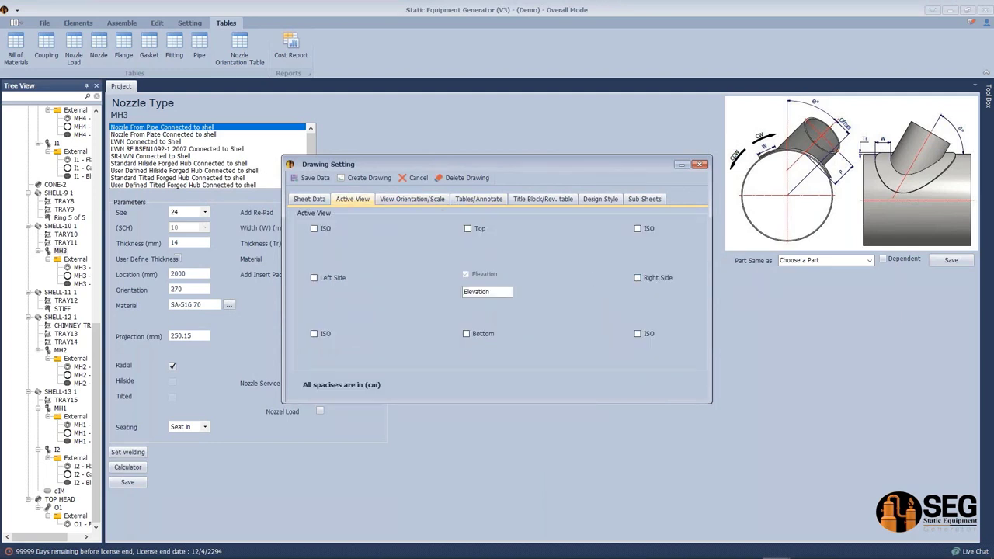
{"action": "left_click", "coordinate": [466, 333]}
{"action": "left_click", "coordinate": [406, 201]}
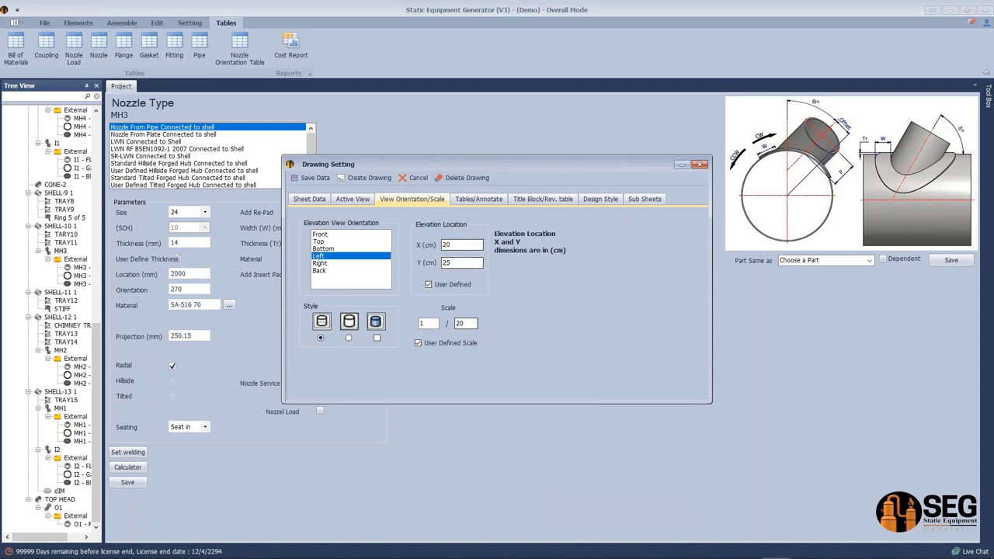
{"action": "left_click_drag", "start_coordinate": [471, 323], "coordinate": [449, 323]}
Step: Turn on linear, diameter, two-point and feature dimensions, and exclude notes and welding details
{"action": "left_click", "coordinate": [497, 201]}
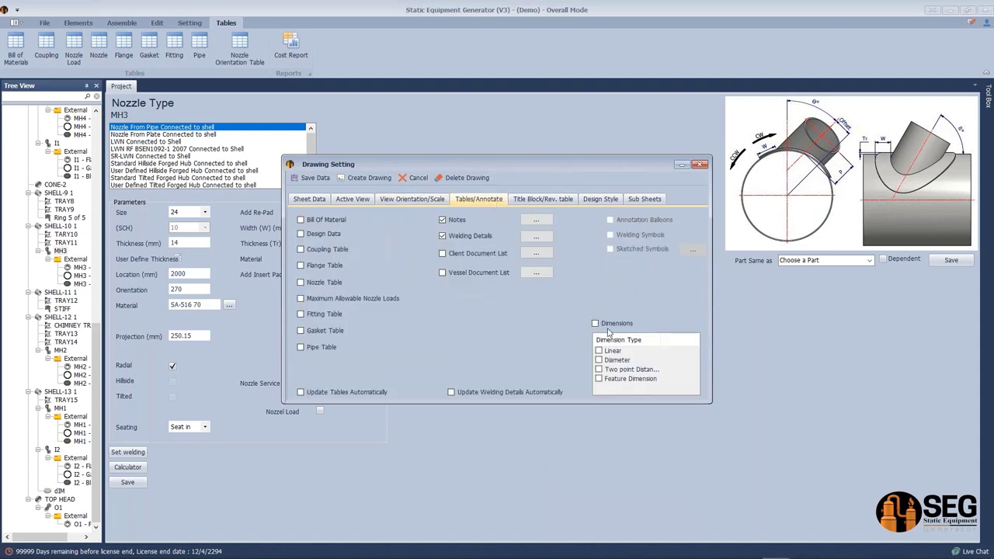
{"action": "left_click", "coordinate": [595, 323]}
{"action": "left_click", "coordinate": [442, 236]}
{"action": "left_click", "coordinate": [442, 220]}
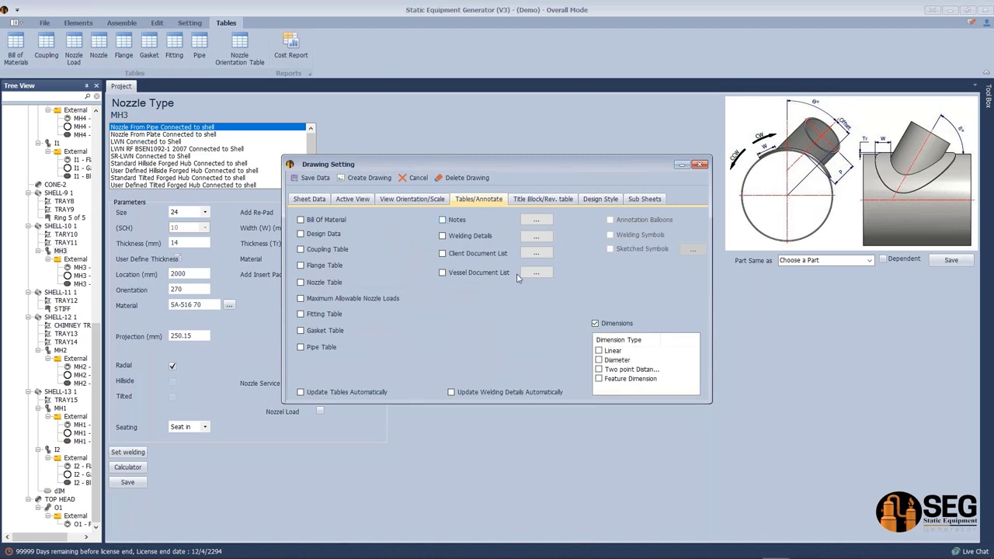
{"action": "left_click", "coordinate": [599, 350]}
{"action": "left_click", "coordinate": [599, 359]}
{"action": "left_click", "coordinate": [599, 369]}
{"action": "left_click", "coordinate": [598, 378]}
Step: Generate the MH3 drawing and set the Elevation view scale to 1:15
{"action": "left_click", "coordinate": [362, 178]}
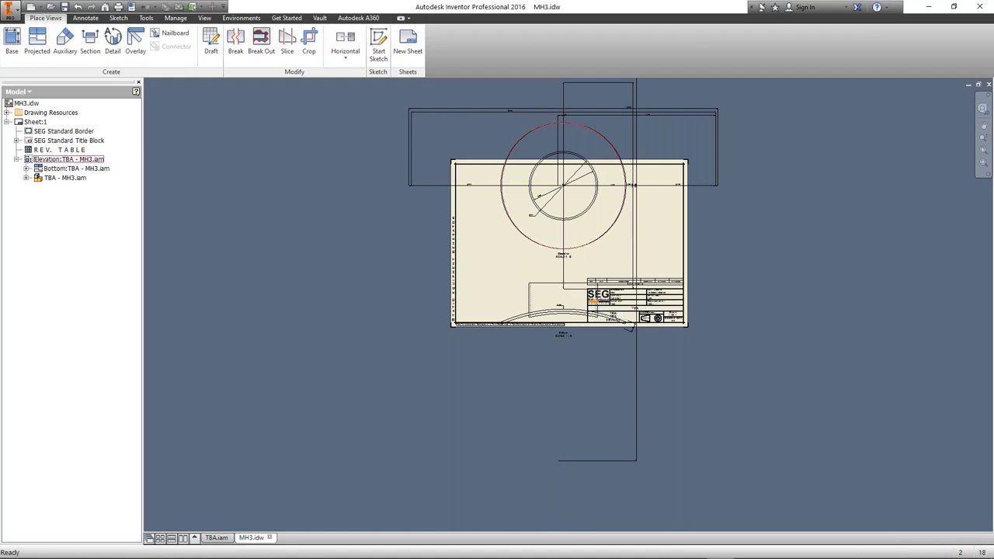
{"action": "double_click", "coordinate": [509, 253]}
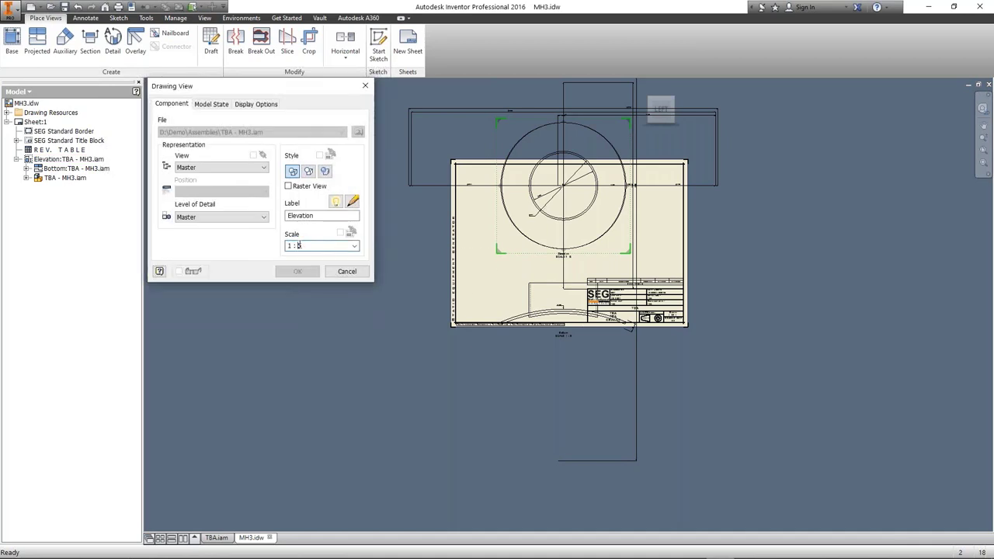
{"action": "key", "text": "Return"}
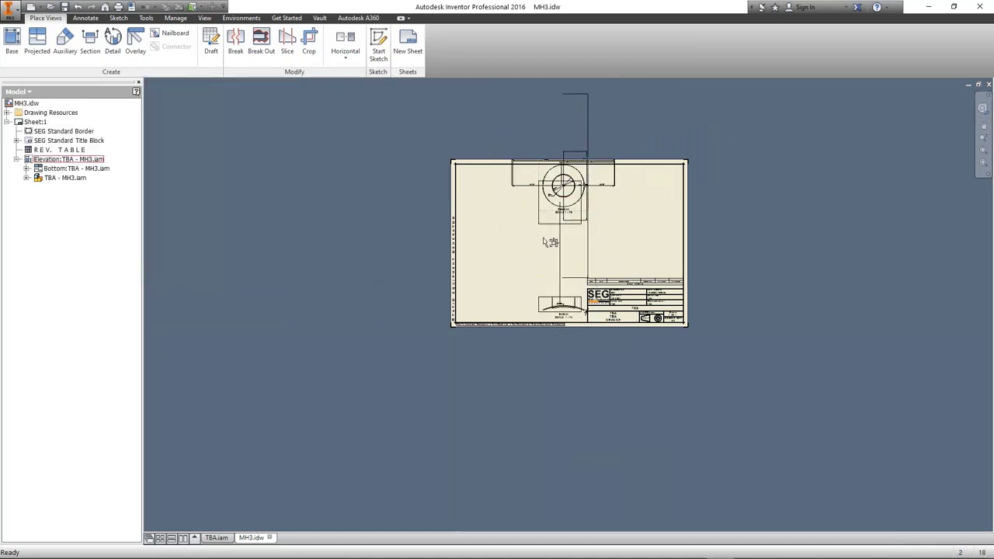
Step: Pan around the sheet to check the layout, then return to Static Equipment Generator
{"action": "scroll", "coordinate": [551, 243], "scroll_direction": "up", "scroll_amount": 10}
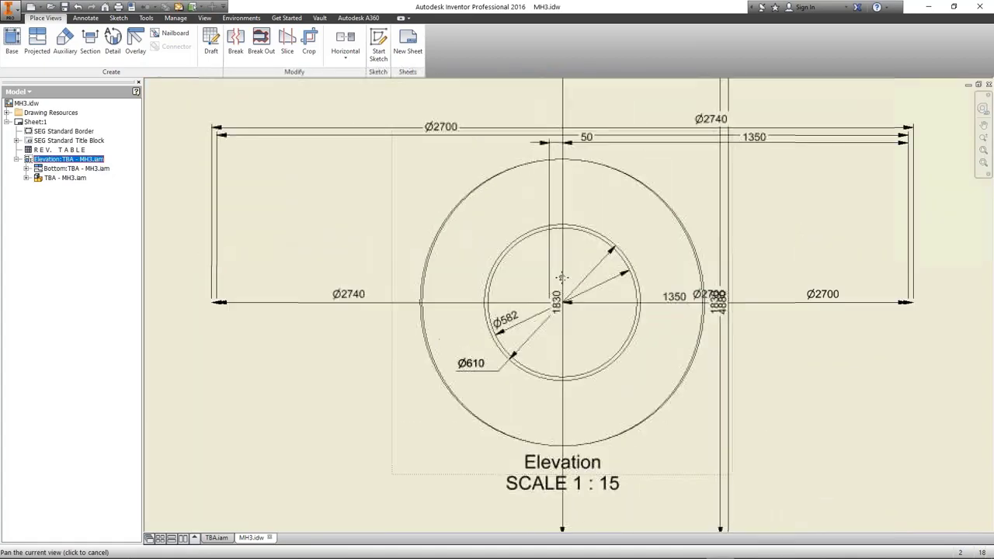
{"action": "scroll", "coordinate": [561, 278], "scroll_direction": "down", "scroll_amount": 3}
{"action": "left_click_drag", "start_coordinate": [672, 161], "coordinate": [677, 210]}
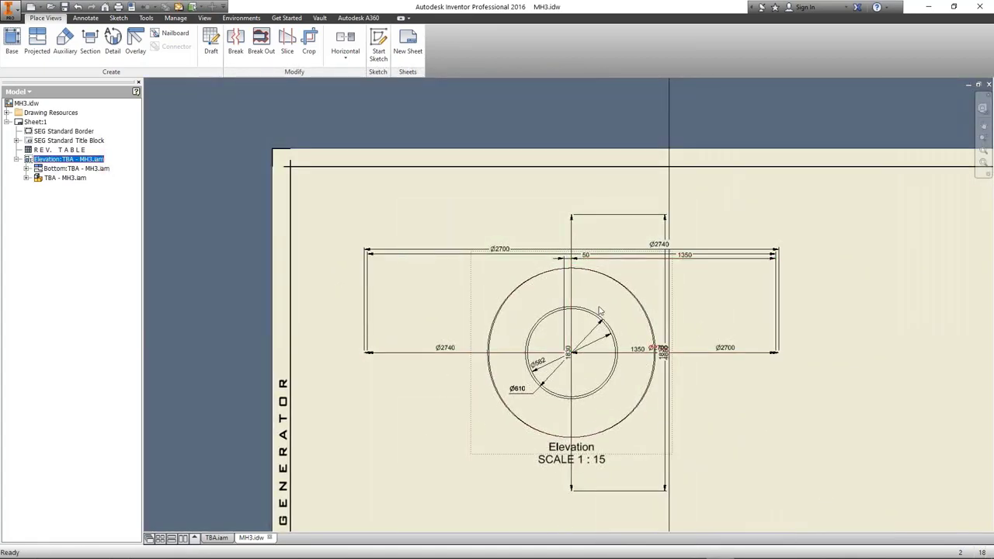
{"action": "scroll", "coordinate": [602, 299], "scroll_direction": "down", "scroll_amount": 3}
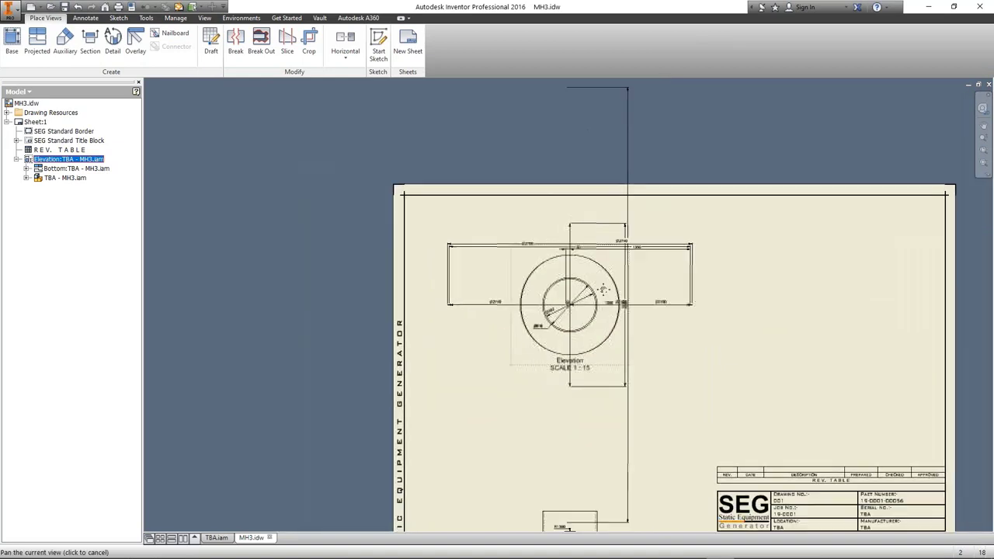
{"action": "left_click_drag", "start_coordinate": [604, 290], "coordinate": [596, 264]}
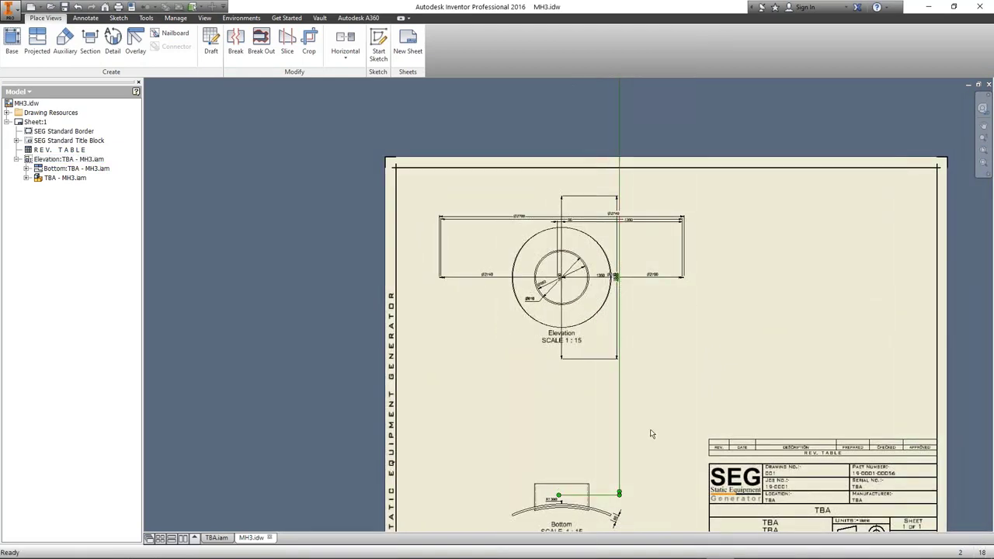
{"action": "left_click", "coordinate": [622, 361]}
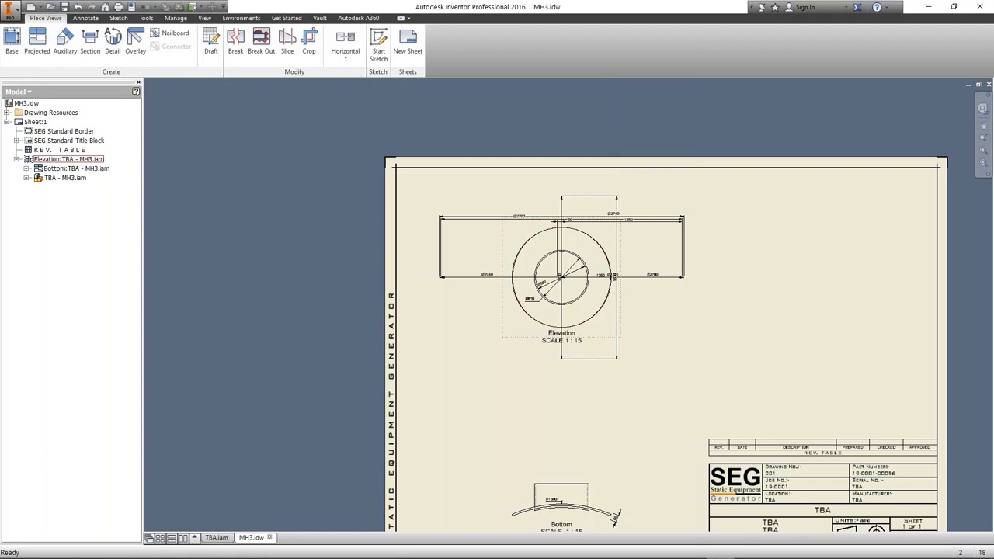
{"action": "key", "text": "Escape"}
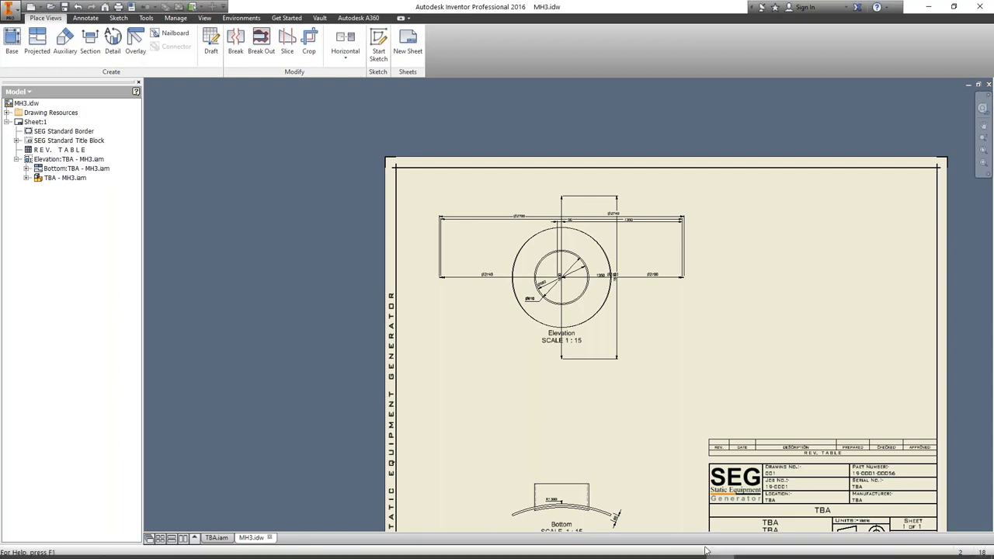
{"action": "left_click", "coordinate": [775, 548]}
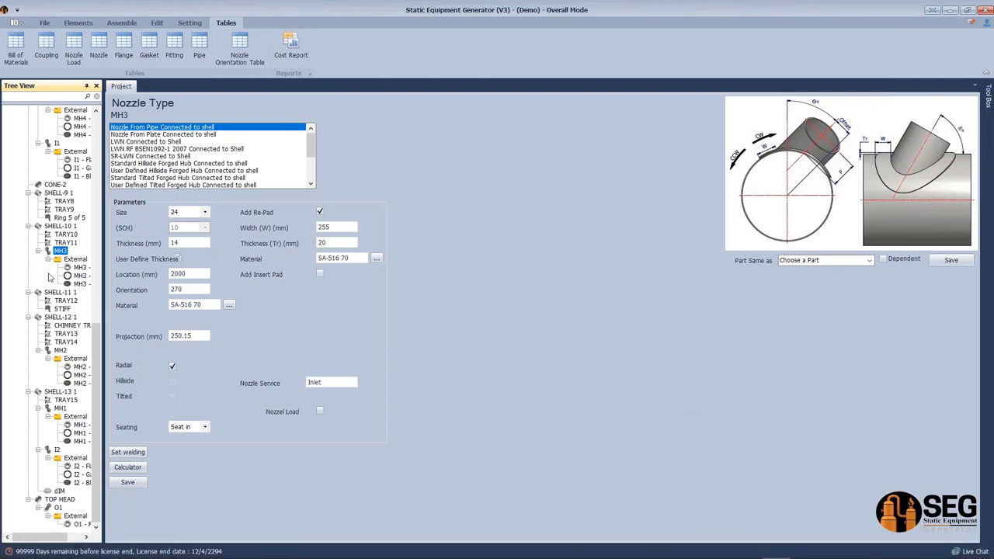
Step: Select shell SHELL-13 1 and show the internal attachments list
{"action": "left_click", "coordinate": [54, 392]}
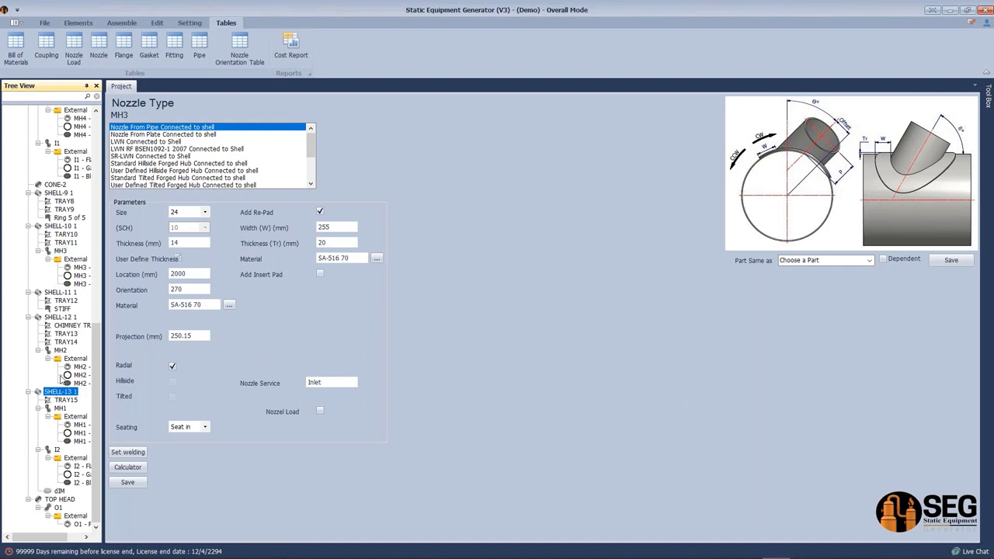
{"action": "left_click", "coordinate": [78, 24]}
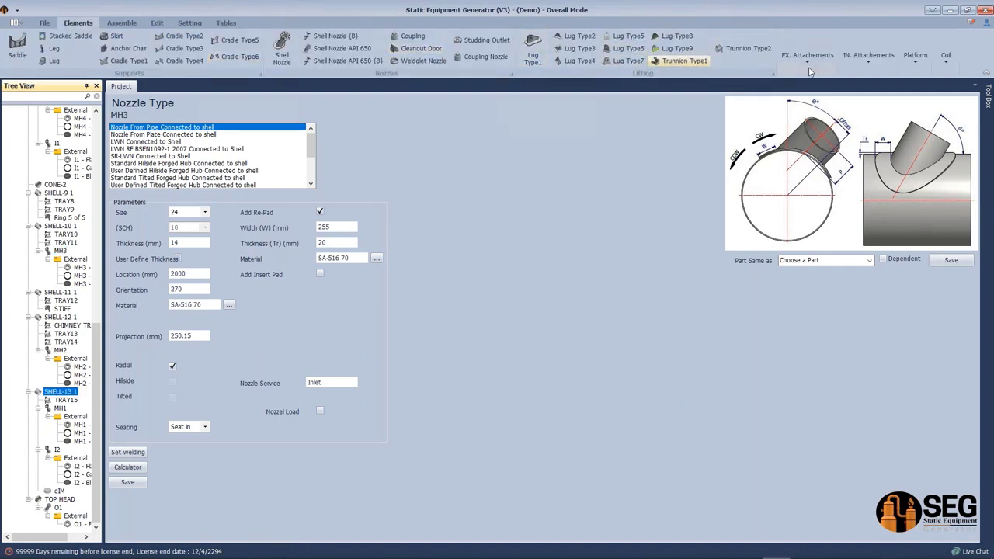
{"action": "left_click", "coordinate": [849, 64]}
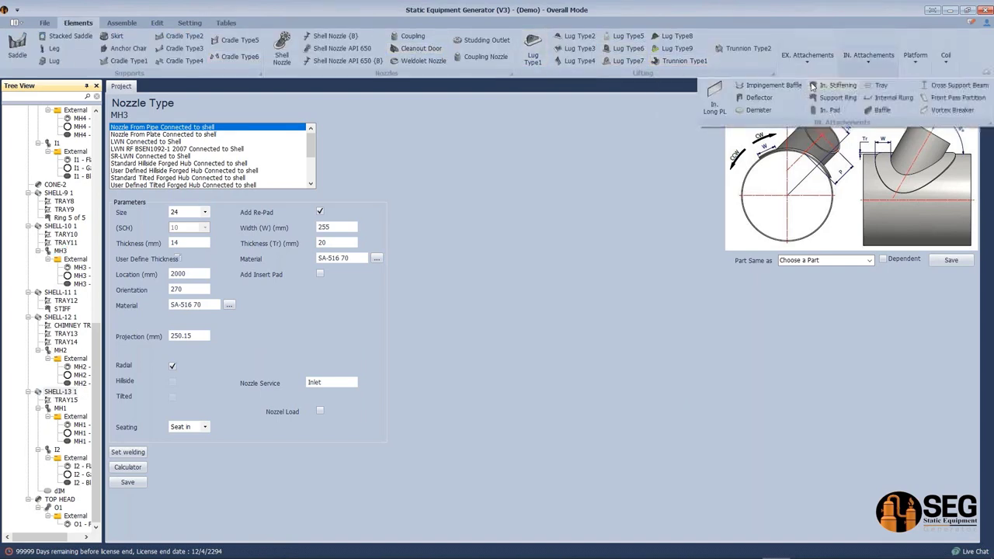
Step: Add a deflector named LLL to SHELL-13 1 and set it to Deflector Type C
{"action": "left_click", "coordinate": [760, 98]}
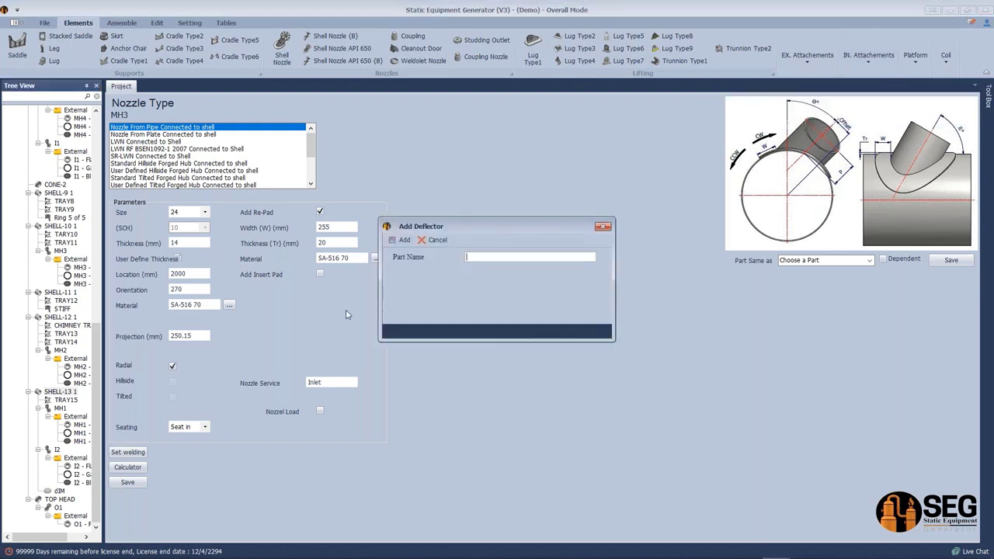
{"action": "type", "text": "LLL"}
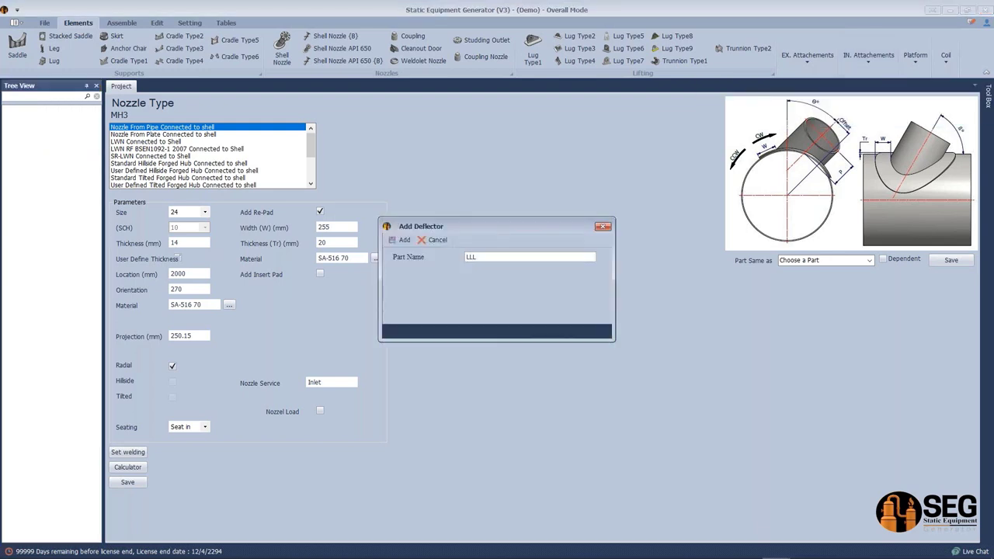
{"action": "key", "text": "Return"}
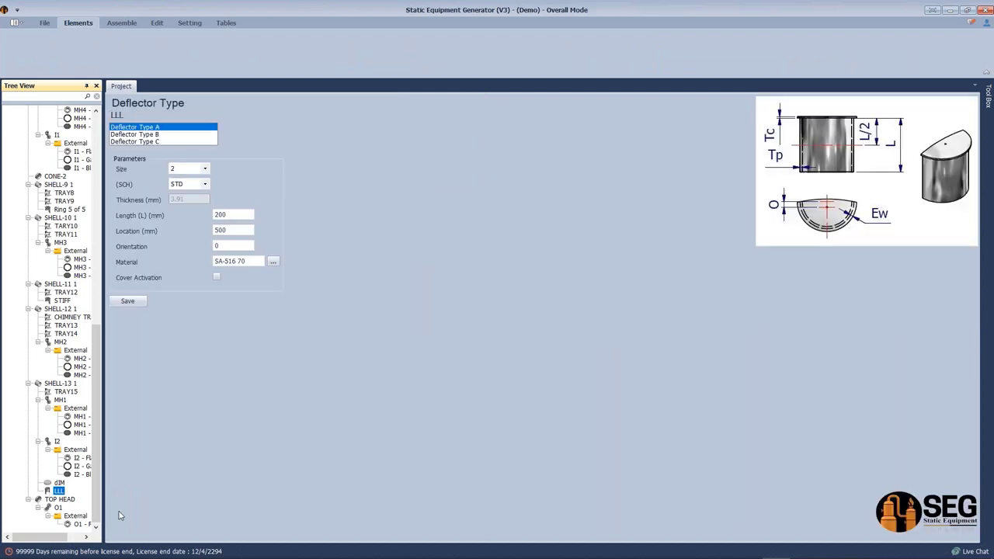
{"action": "left_click", "coordinate": [157, 134]}
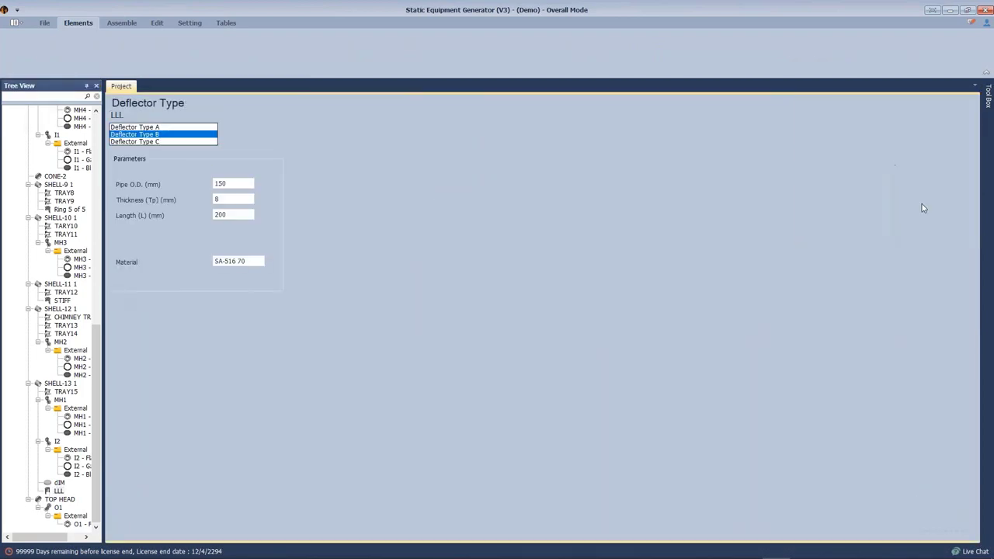
{"action": "left_click", "coordinate": [155, 141]}
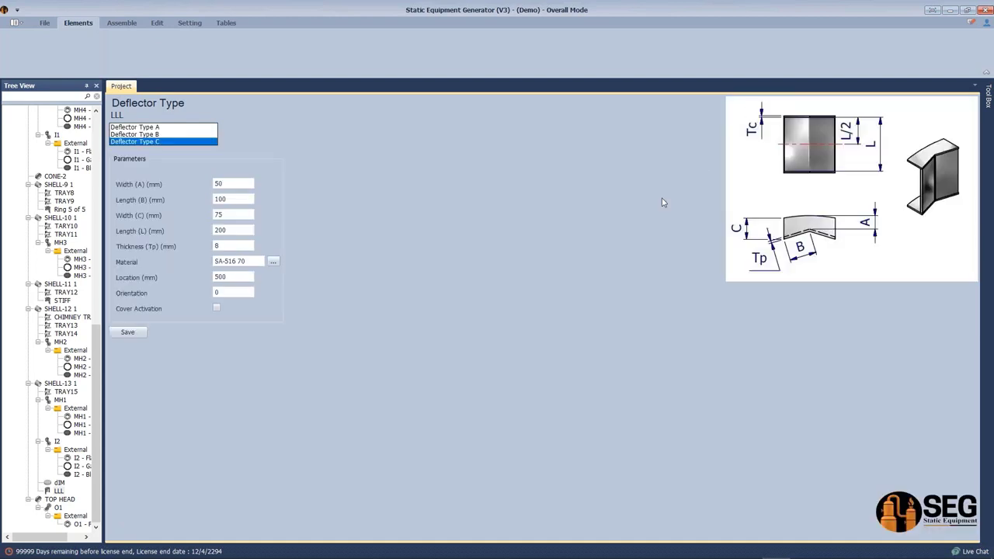
{"action": "left_click", "coordinate": [45, 383]}
{"action": "left_click", "coordinate": [868, 61]}
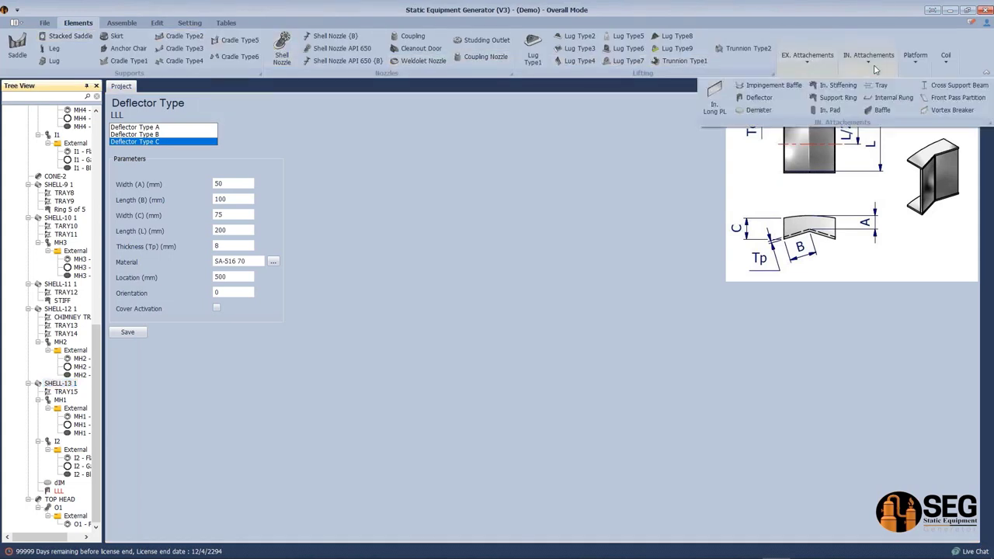
Step: Add an impingement baffle named 6154 under SHELL-13 1 and open its settings
{"action": "left_click", "coordinate": [769, 84]}
{"action": "type", "text": "6154"}
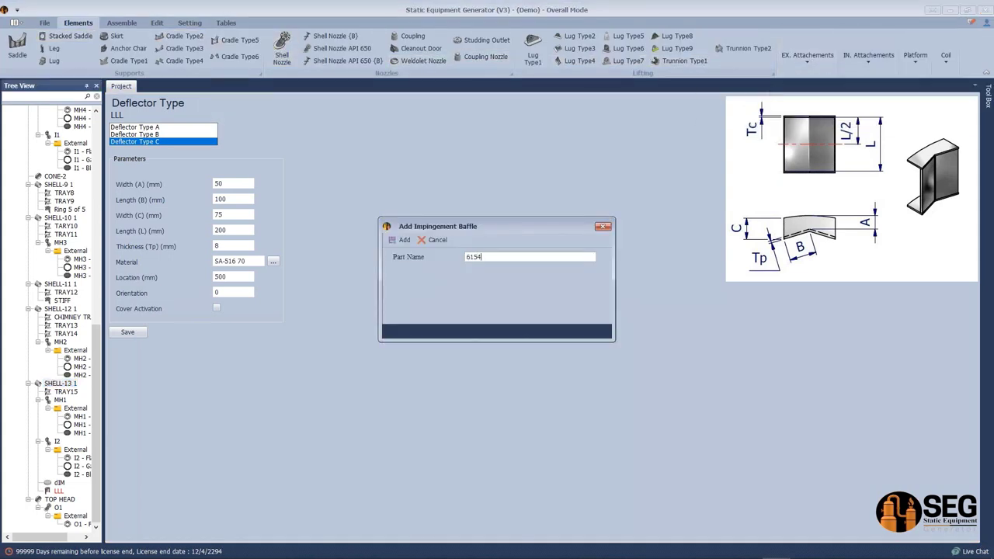
{"action": "key", "text": "Return"}
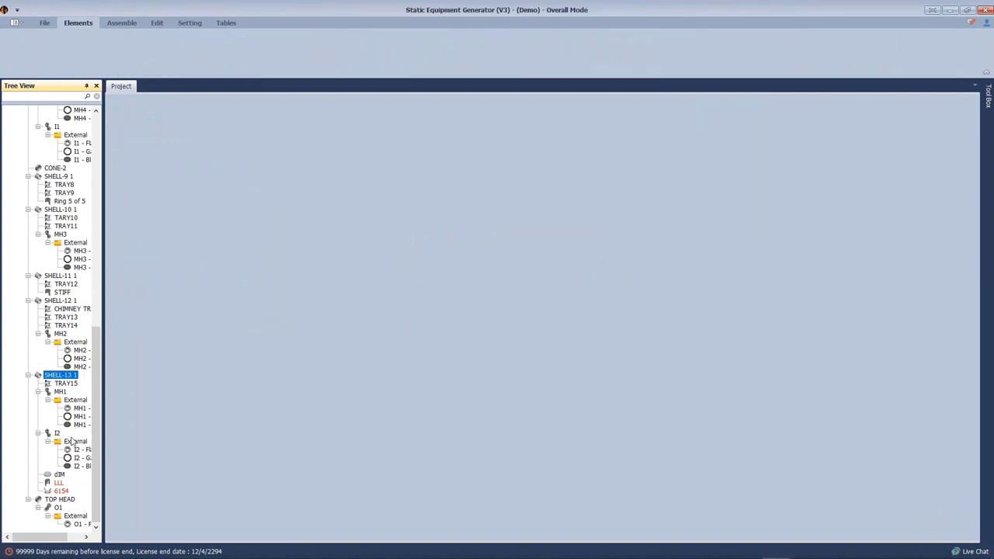
{"action": "left_click", "coordinate": [60, 491]}
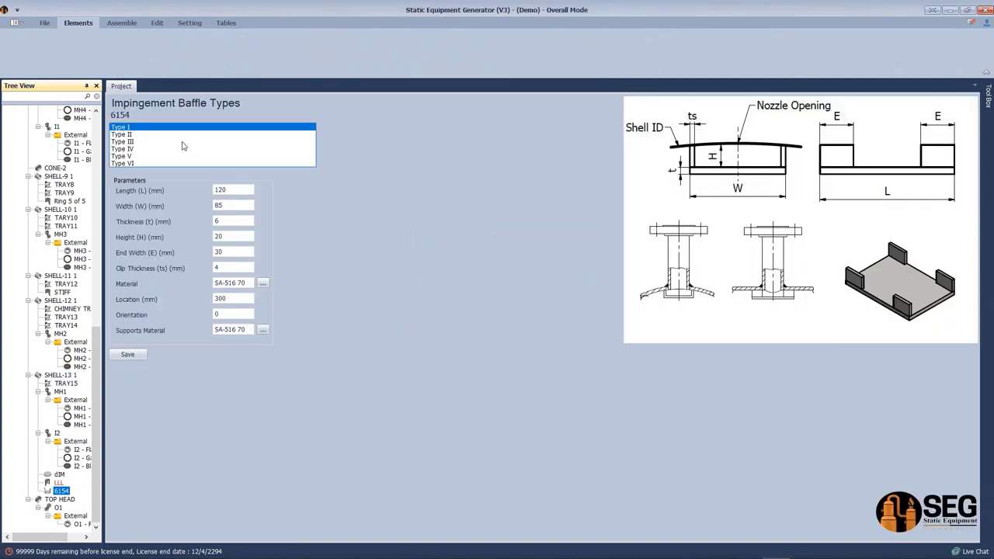
Step: Preview baffle Types II through VI, then open nozzle MH2's settings
{"action": "left_click", "coordinate": [126, 135]}
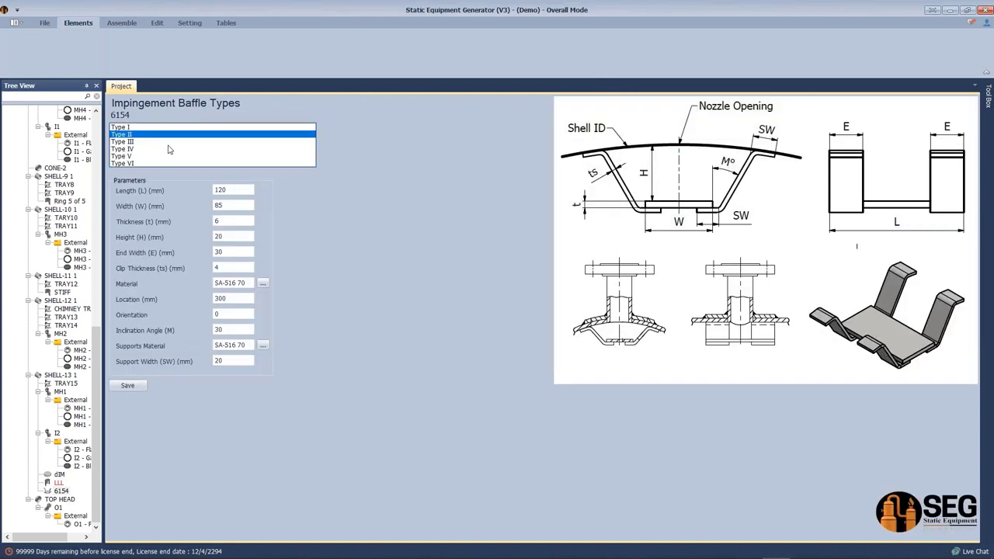
{"action": "left_click", "coordinate": [120, 143]}
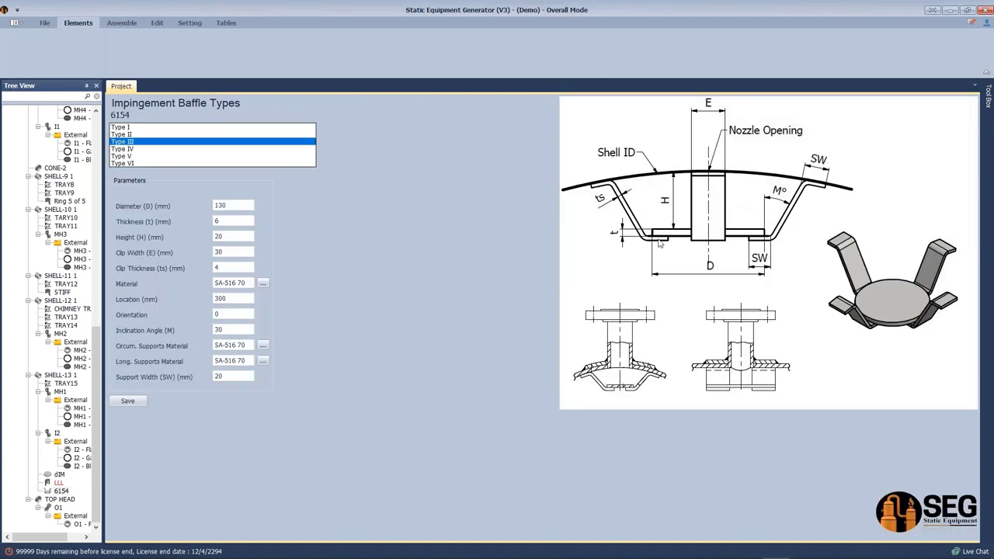
{"action": "left_click", "coordinate": [124, 149]}
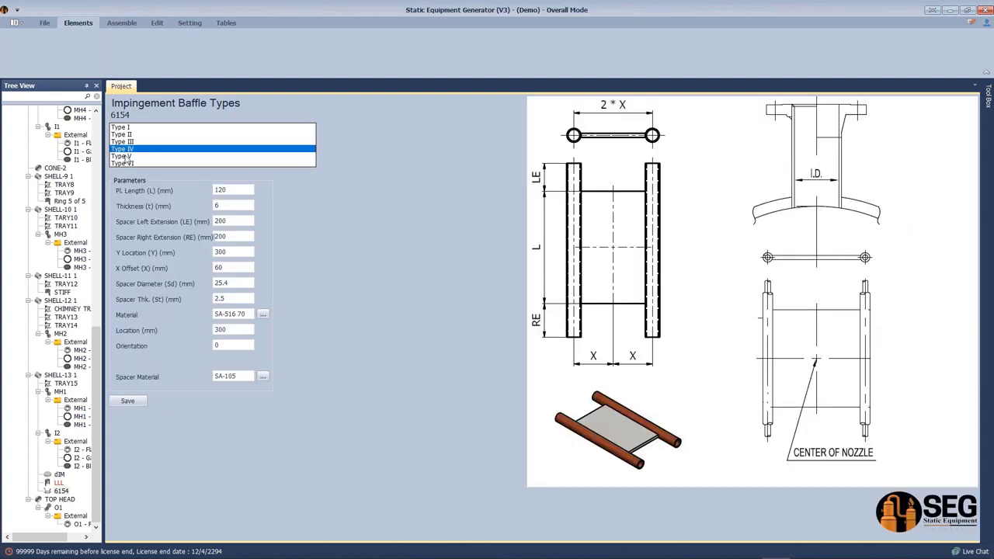
{"action": "left_click", "coordinate": [132, 157]}
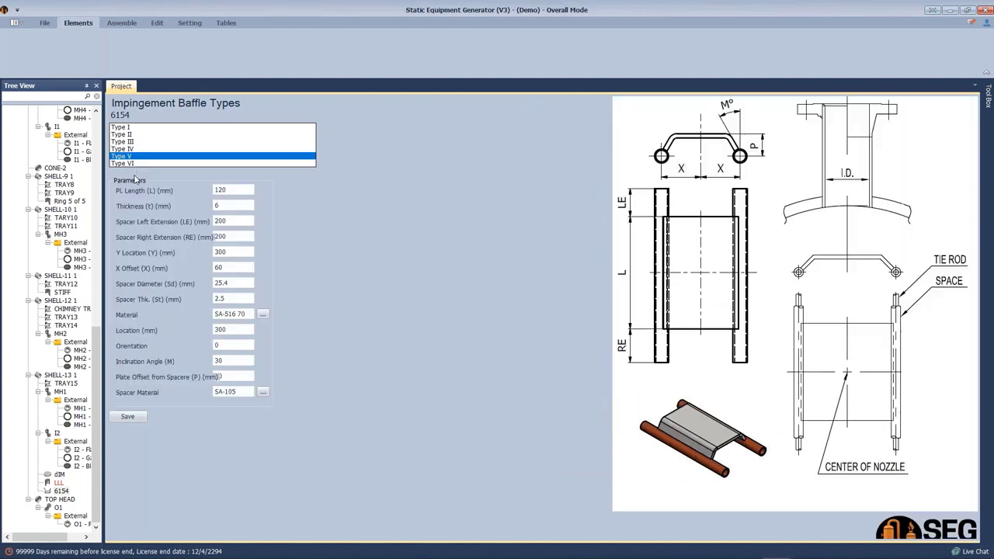
{"action": "left_click", "coordinate": [135, 164]}
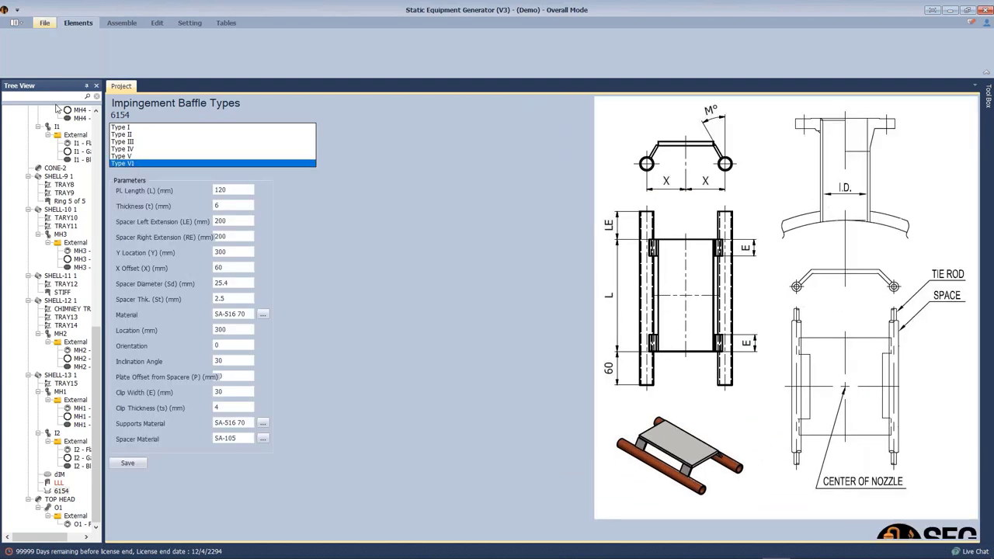
{"action": "left_click", "coordinate": [62, 376]}
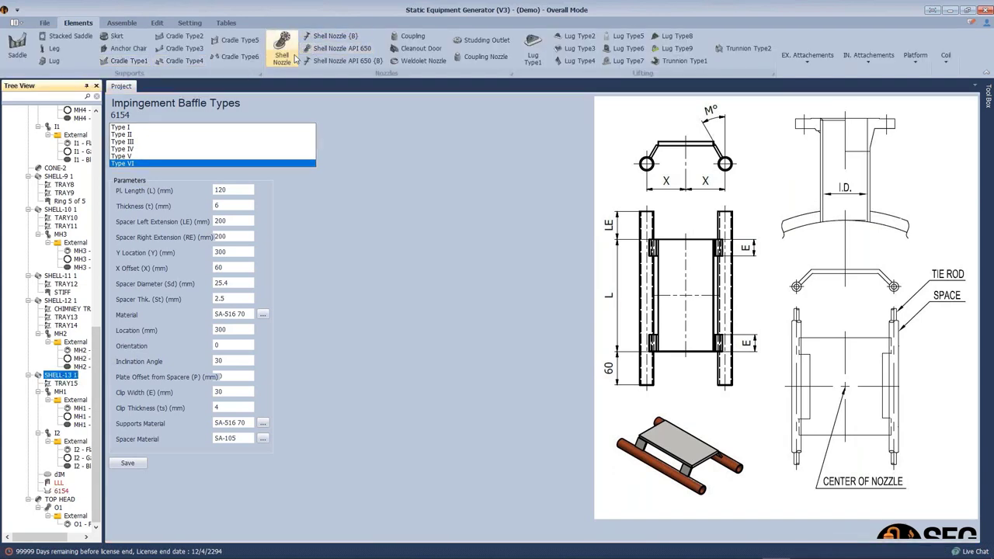
{"action": "left_click", "coordinate": [60, 334]}
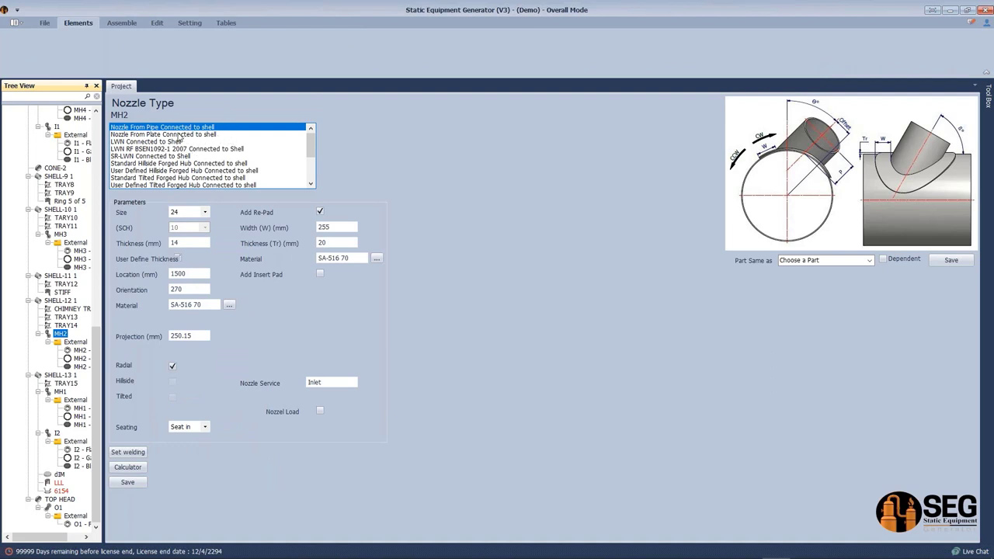
Step: Try the Nozzle From Plate type for MH2, then restore its original settings
{"action": "left_click", "coordinate": [148, 151]}
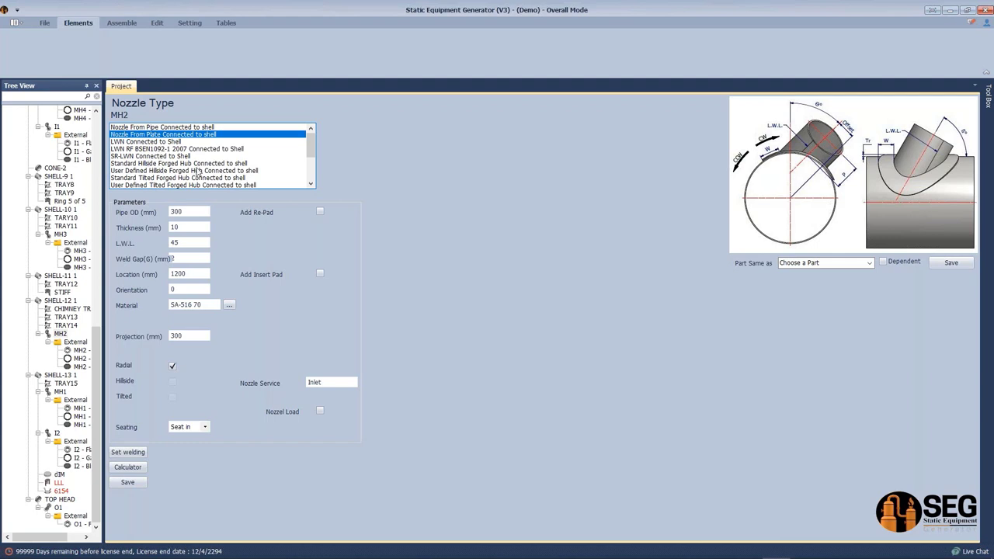
{"action": "scroll", "coordinate": [198, 169], "scroll_direction": "down", "scroll_amount": 1}
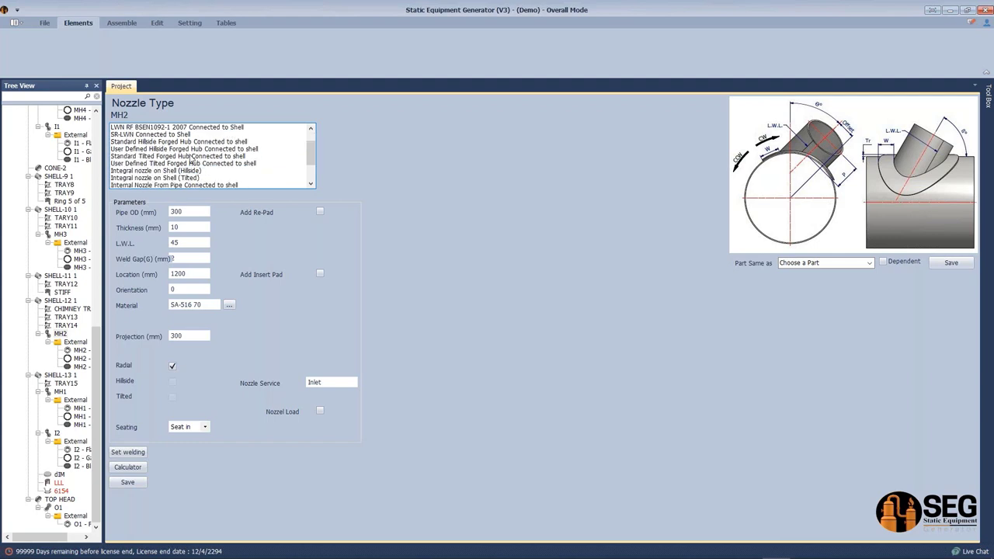
{"action": "scroll", "coordinate": [192, 164], "scroll_direction": "down", "scroll_amount": 2}
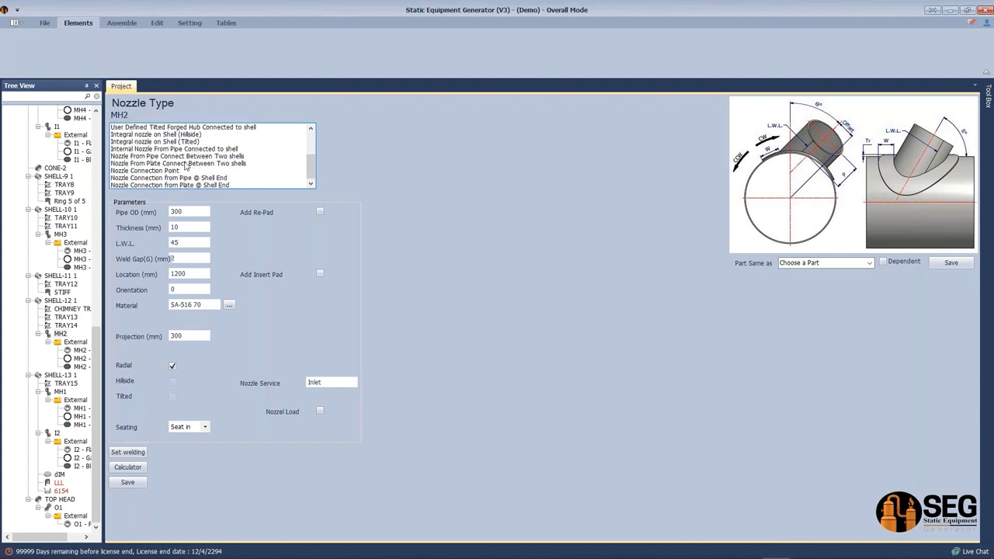
{"action": "scroll", "coordinate": [205, 160], "scroll_direction": "up", "scroll_amount": 1}
{"action": "scroll", "coordinate": [205, 160], "scroll_direction": "up", "scroll_amount": 3}
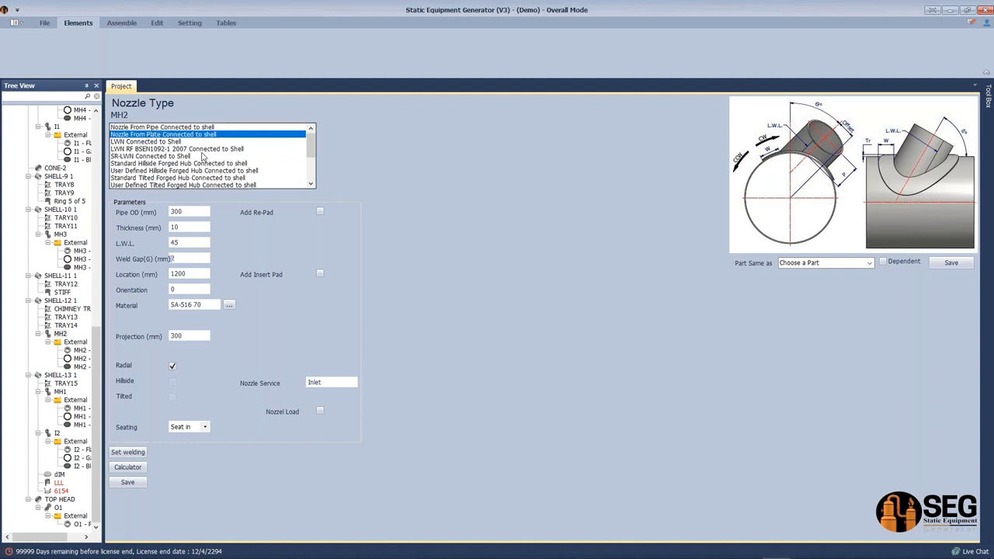
{"action": "left_click", "coordinate": [50, 334]}
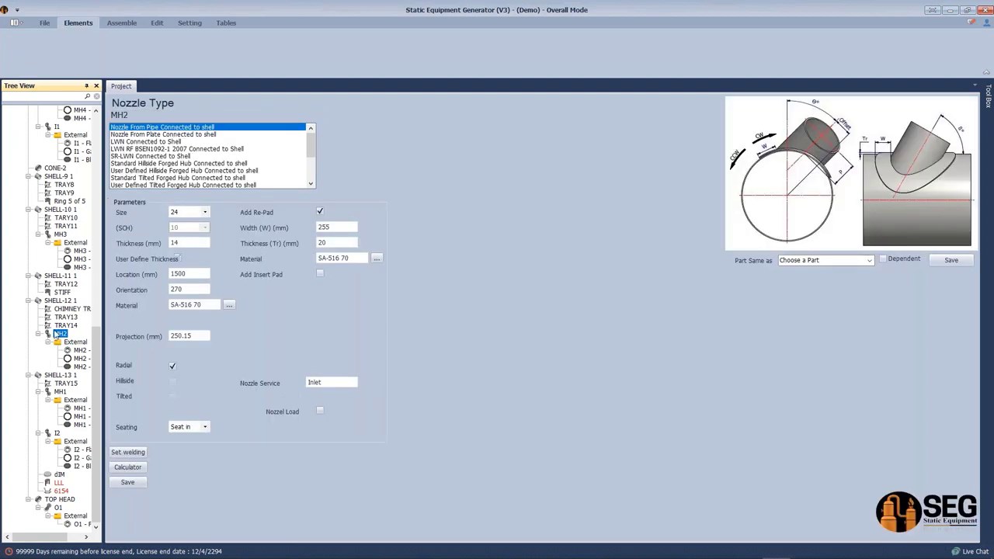
Step: Select shell SHELL-12 1, check its external attachments, and switch to the Inventor assembly
{"action": "left_click", "coordinate": [48, 304]}
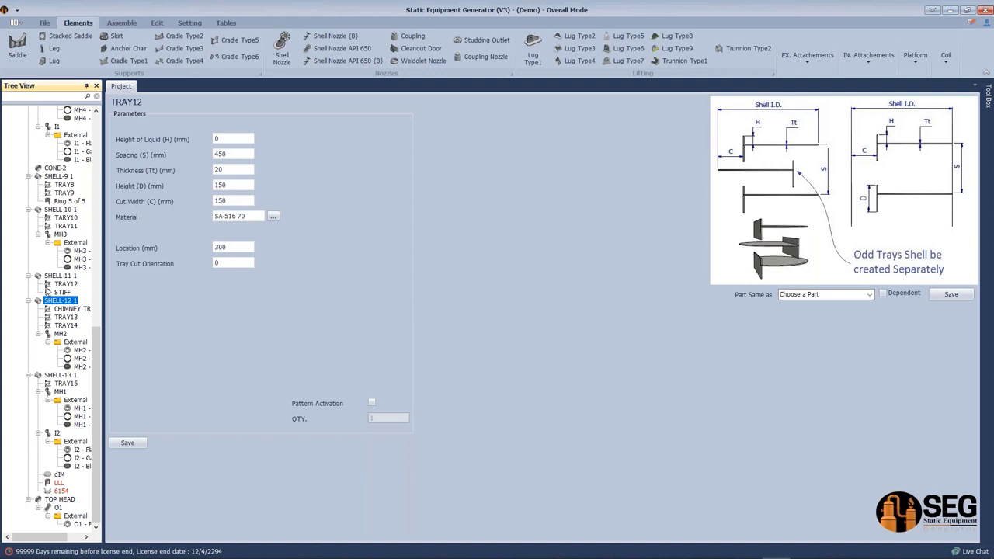
{"action": "left_click", "coordinate": [826, 56]}
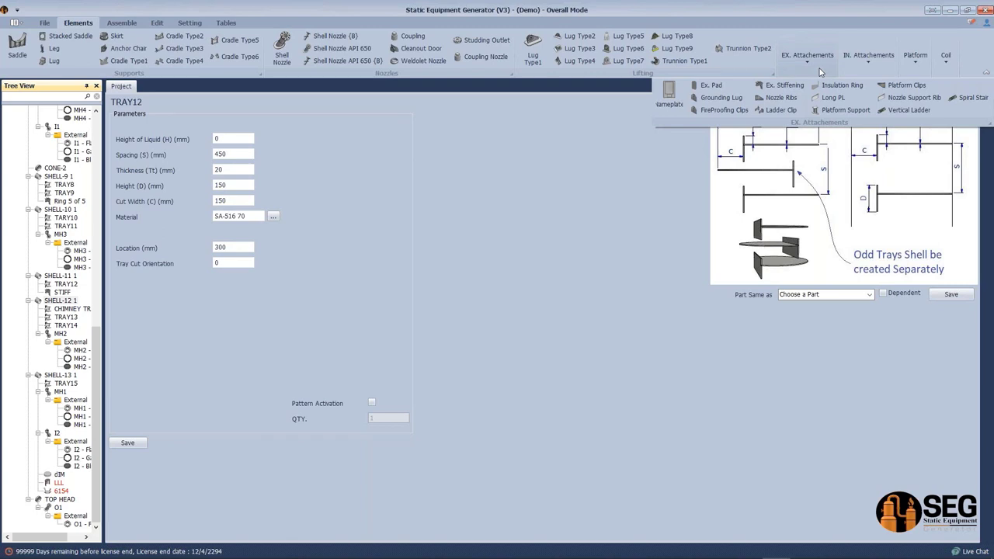
{"action": "left_click", "coordinate": [848, 326]}
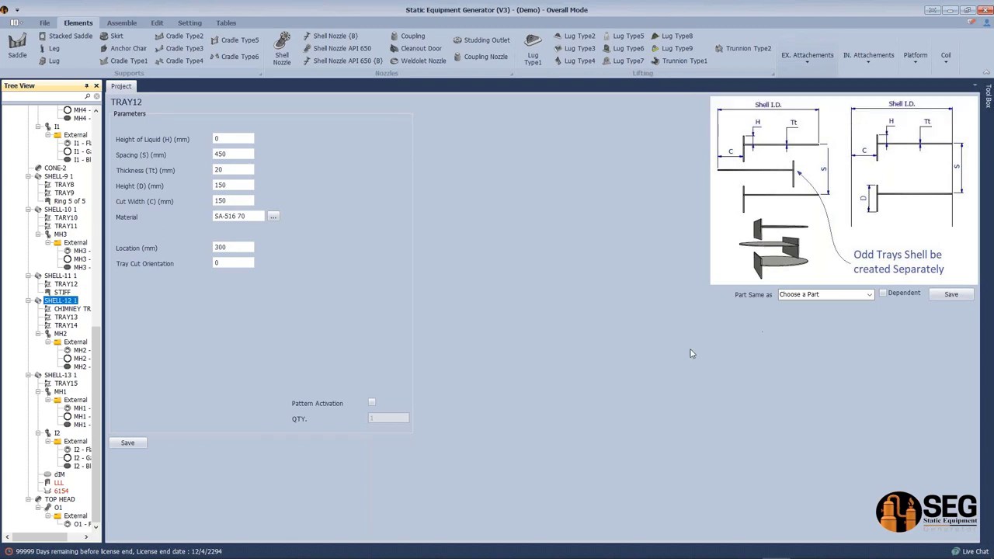
{"action": "left_click", "coordinate": [722, 549]}
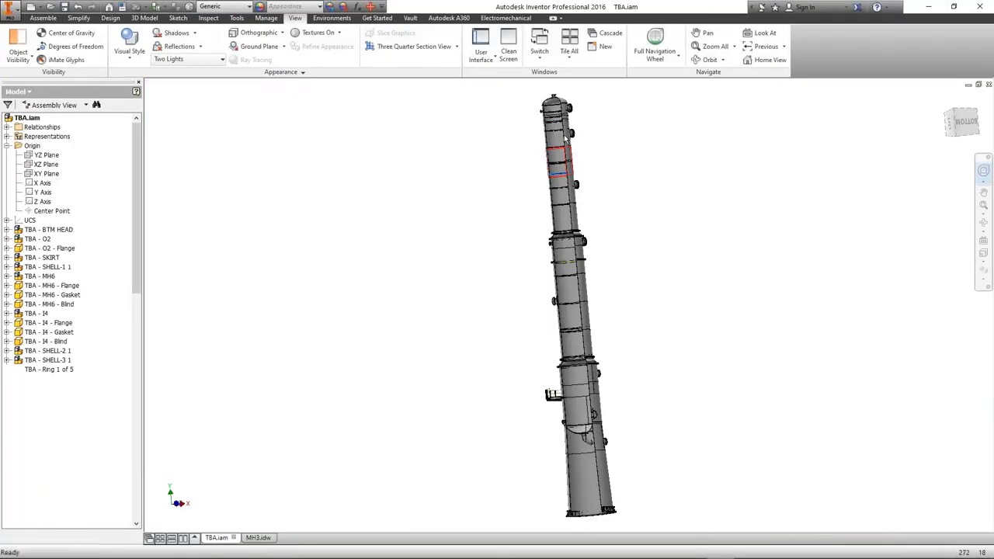
Step: Zoom in on the tower column in TBA.iam, then return to Static Equipment Generator
{"action": "scroll", "coordinate": [691, 428], "scroll_direction": "down", "scroll_amount": 3}
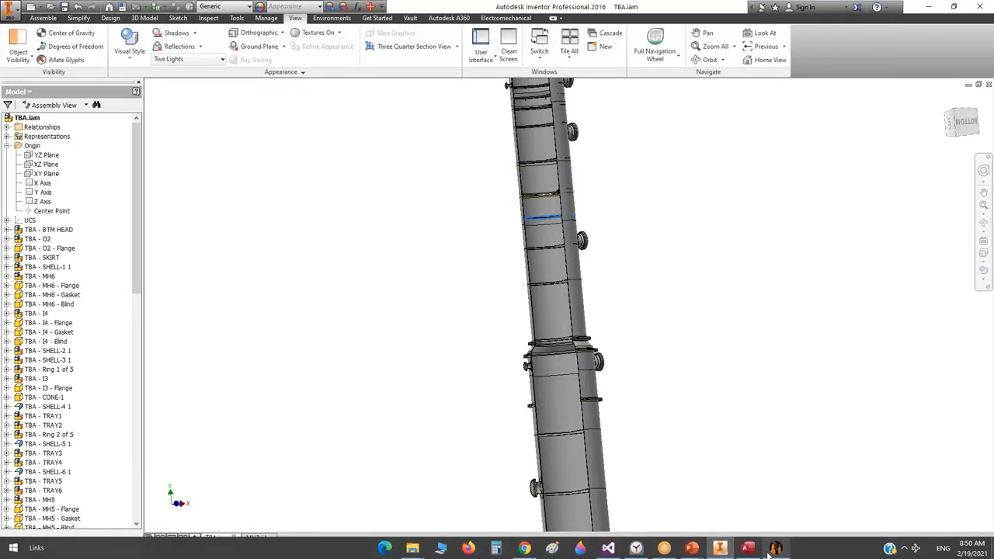
{"action": "left_click", "coordinate": [789, 550]}
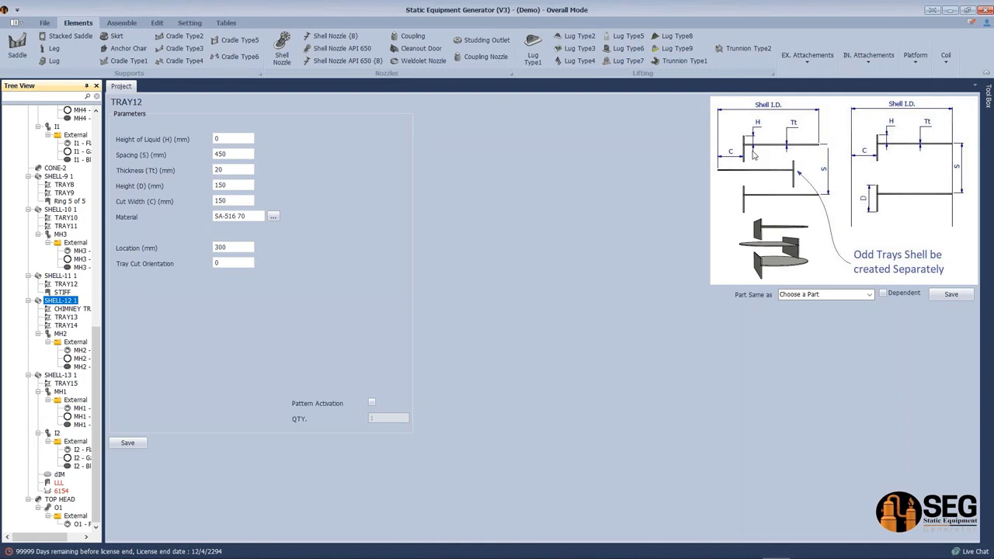
Step: Show nozzle MH3's settings under SHELL-10 1, briefly opening and closing the stopwatch
{"action": "left_click", "coordinate": [56, 235]}
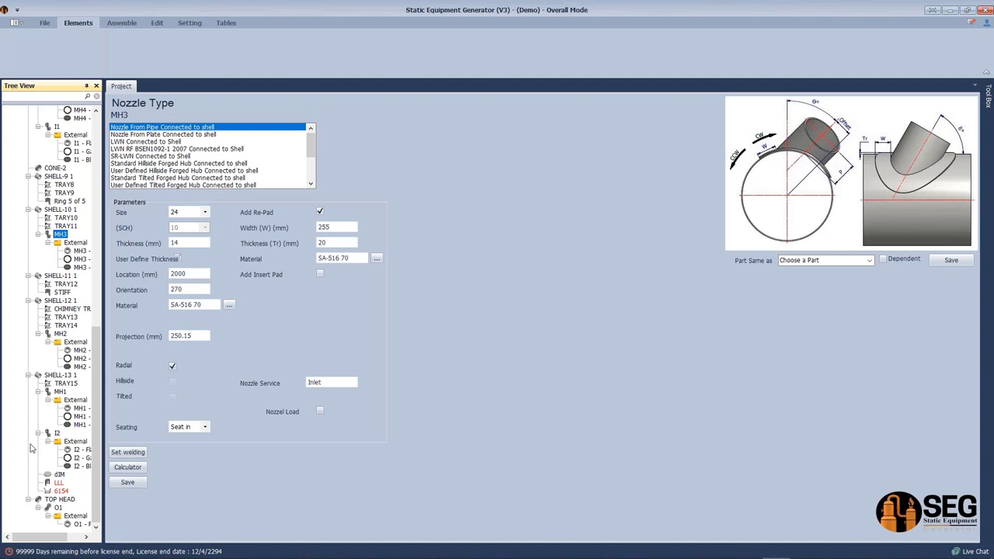
{"action": "mouse_move", "coordinate": [688, 556]}
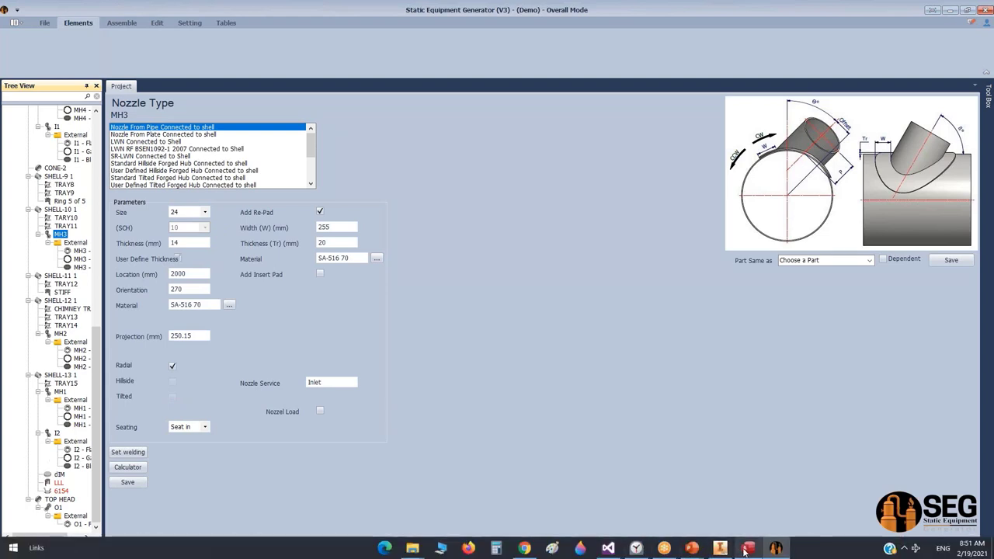
{"action": "left_click", "coordinate": [638, 548]}
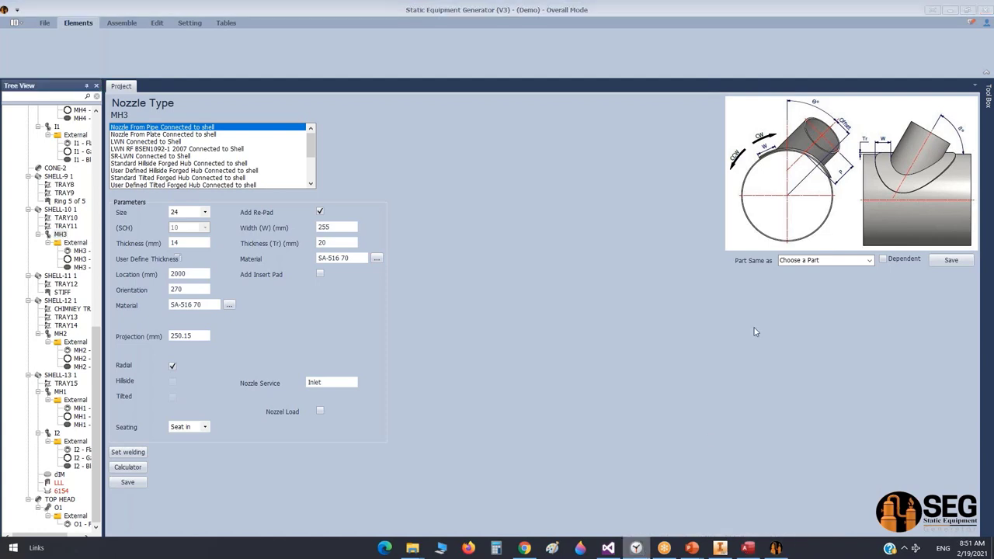
{"action": "left_click", "coordinate": [686, 88]}
{"action": "mouse_move", "coordinate": [637, 551]}
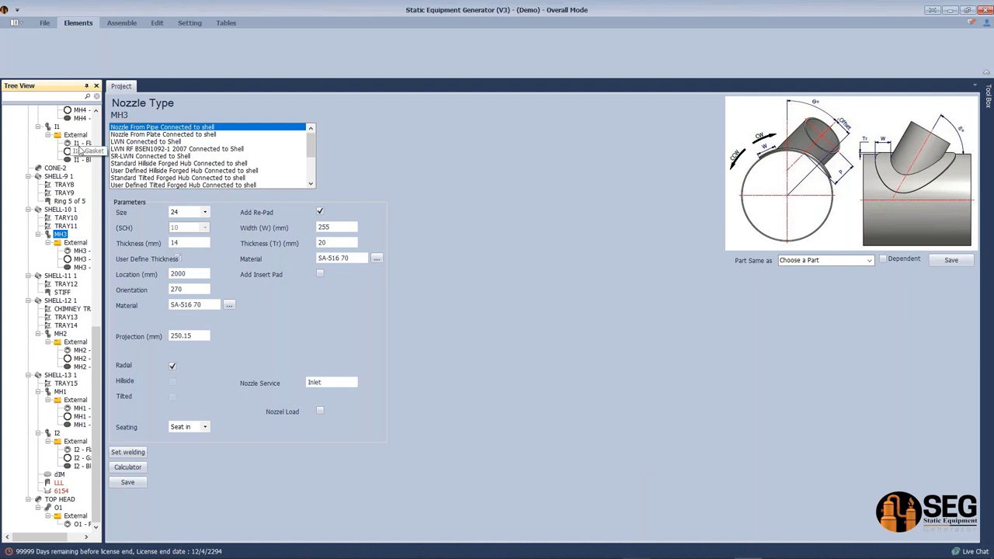
Step: Select MH6 - Blind, then orbit and zoom the Inventor tower model onto the MH6 manway
{"action": "left_click_drag", "start_coordinate": [98, 349], "coordinate": [97, 225]}
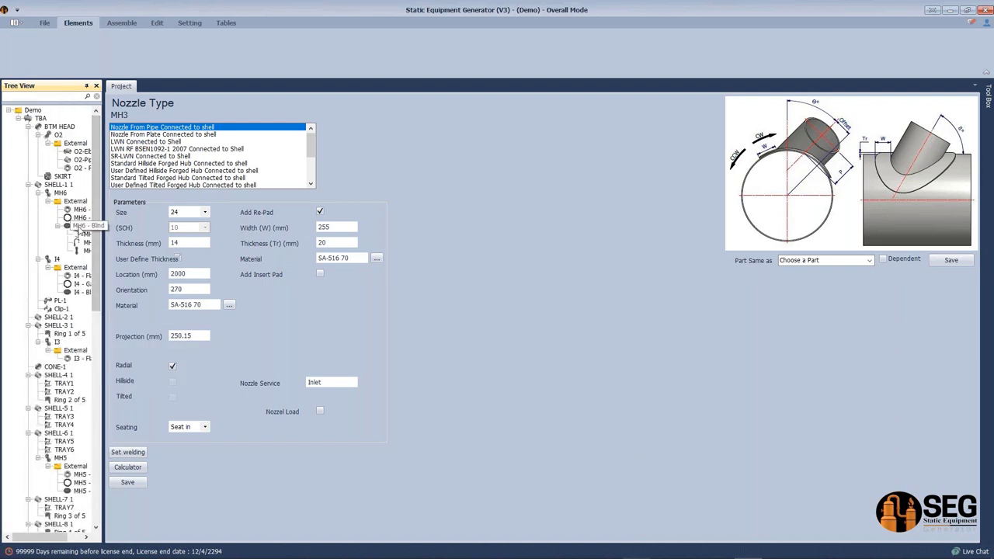
{"action": "left_click", "coordinate": [80, 226]}
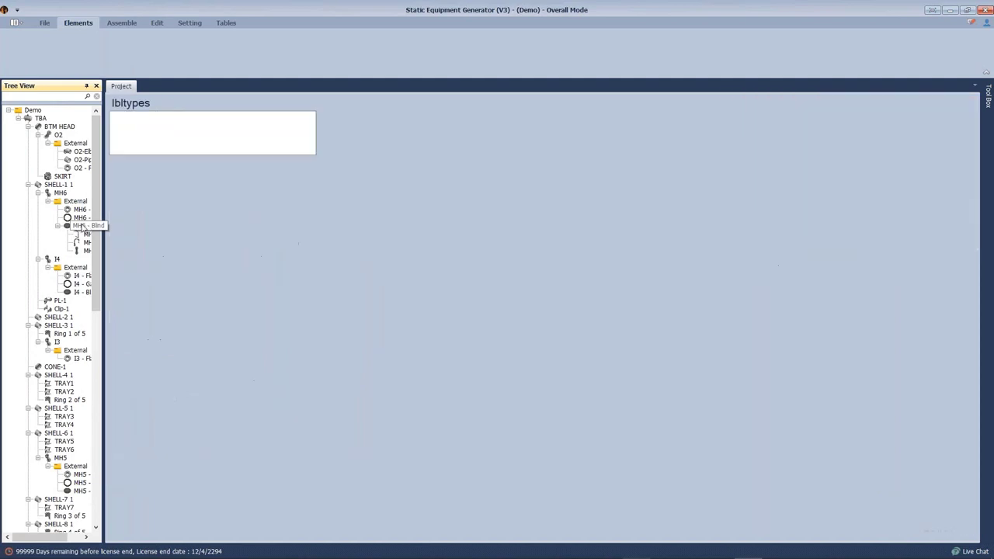
{"action": "left_click", "coordinate": [681, 548]}
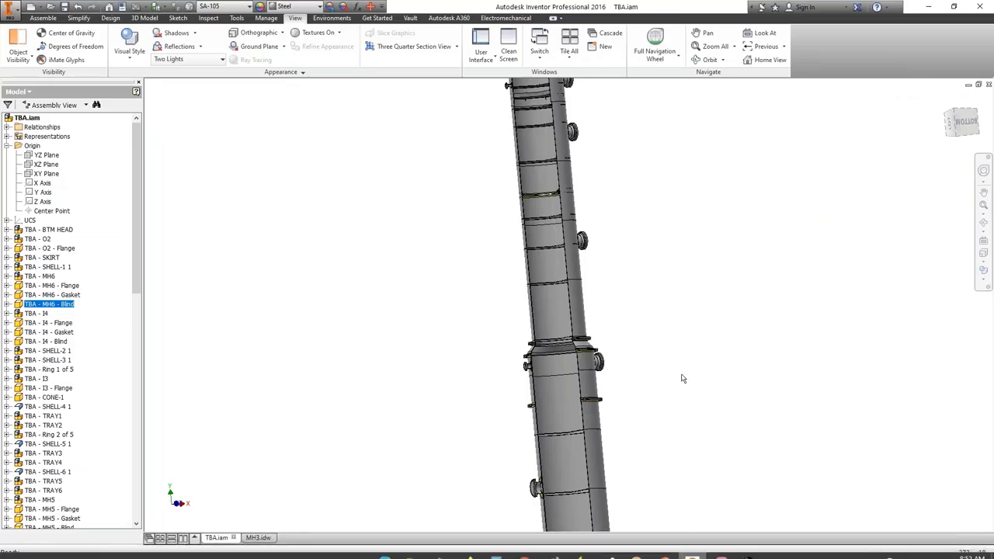
{"action": "key", "text": "F4"}
{"action": "scroll", "coordinate": [590, 256], "scroll_direction": "up", "scroll_amount": 6}
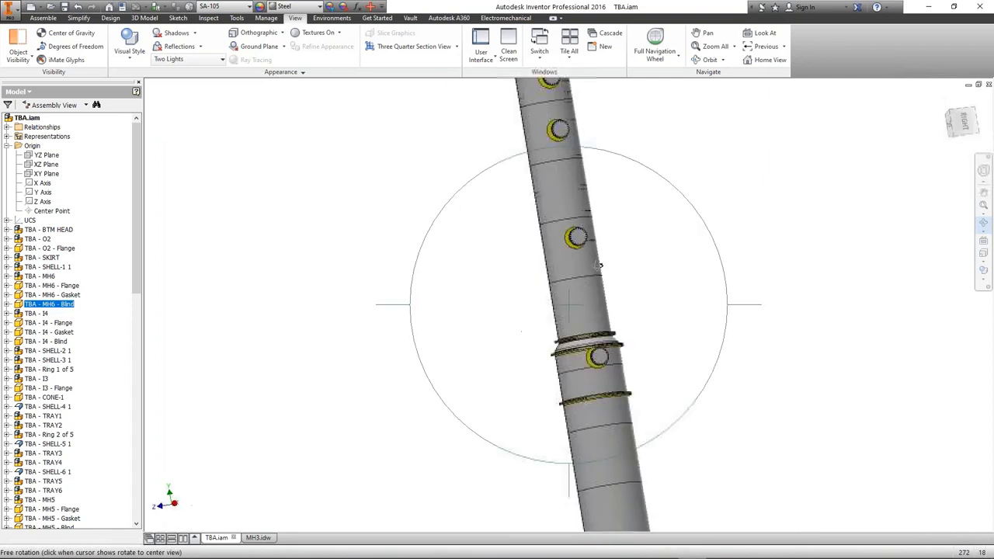
{"action": "scroll", "coordinate": [601, 256], "scroll_direction": "up", "scroll_amount": 3}
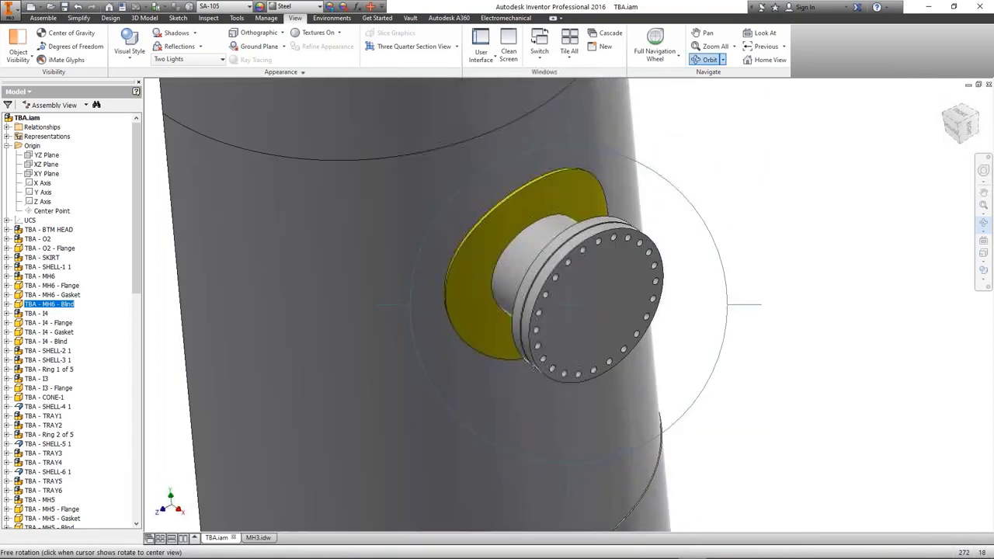
{"action": "key", "text": "Escape"}
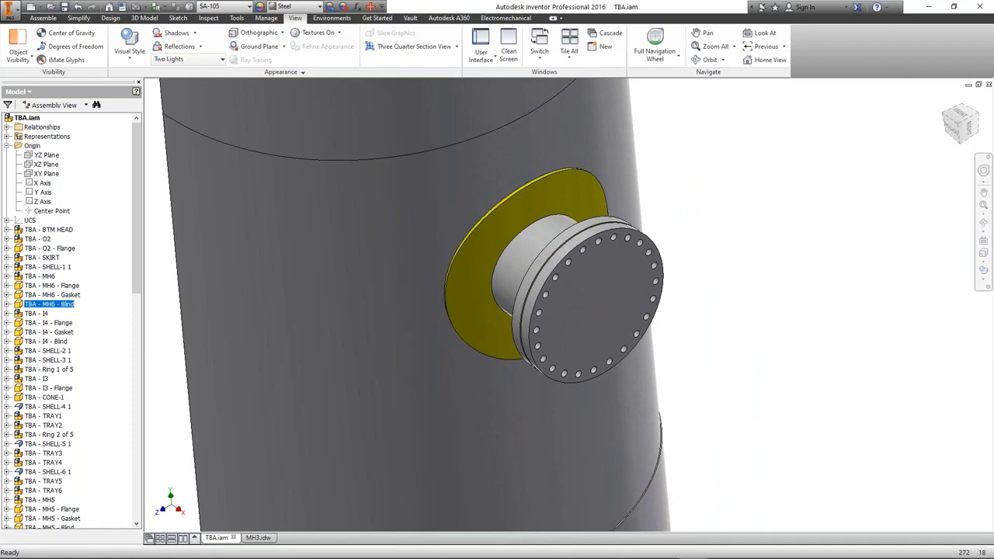
Step: Run Measure Distance between the MH6 blind's outer face and the flange rim
{"action": "left_click", "coordinate": [705, 182]}
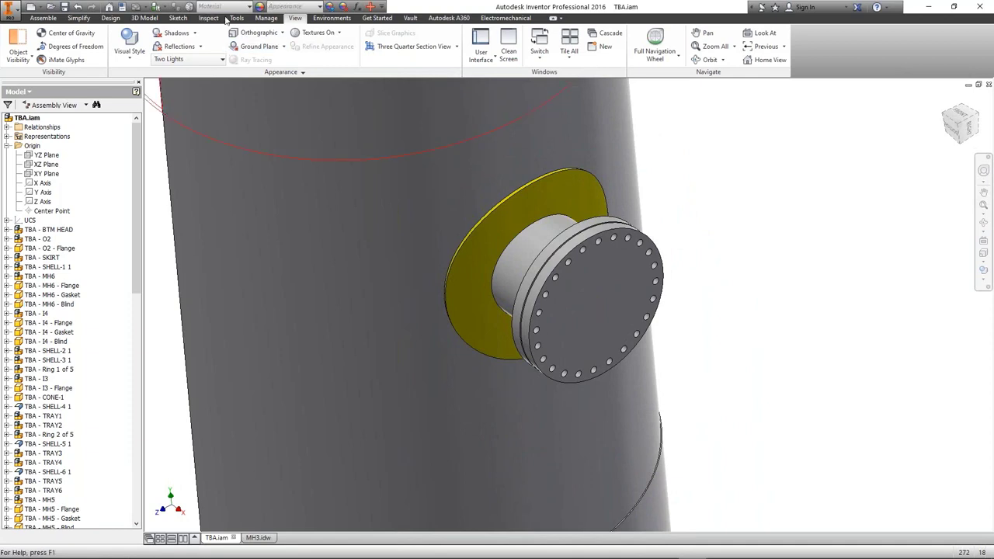
{"action": "left_click", "coordinate": [209, 18]}
{"action": "left_click", "coordinate": [95, 43]}
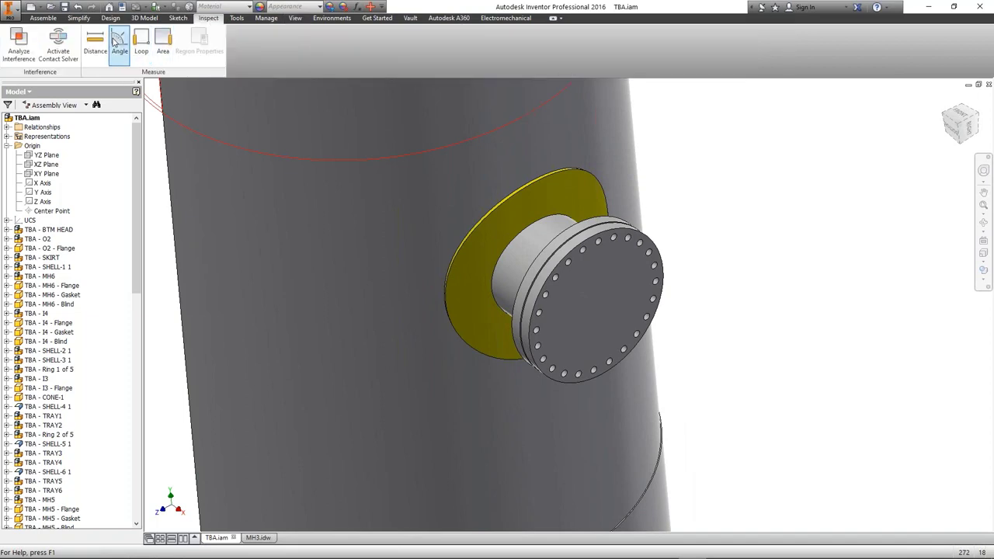
{"action": "left_click", "coordinate": [632, 274]}
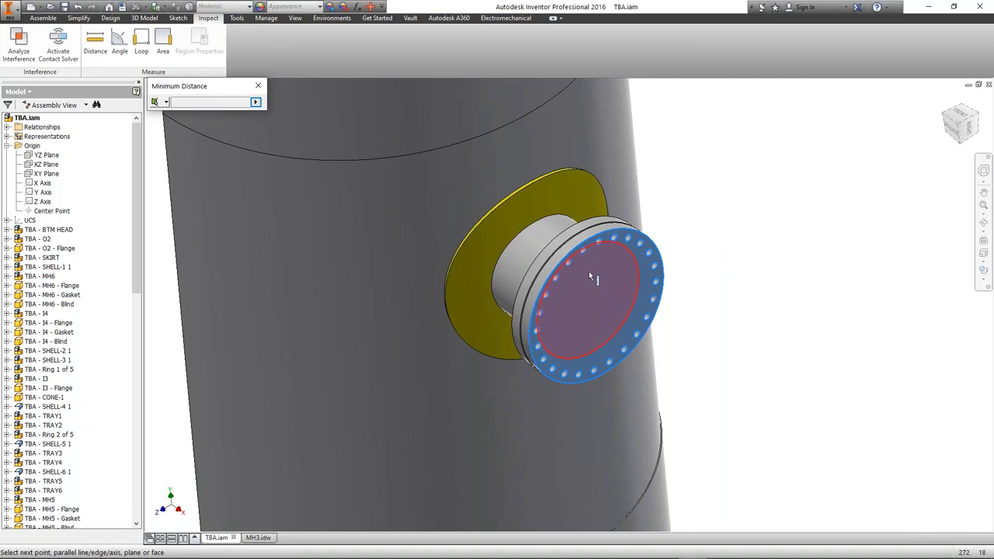
{"action": "scroll", "coordinate": [556, 247], "scroll_direction": "up", "scroll_amount": 2}
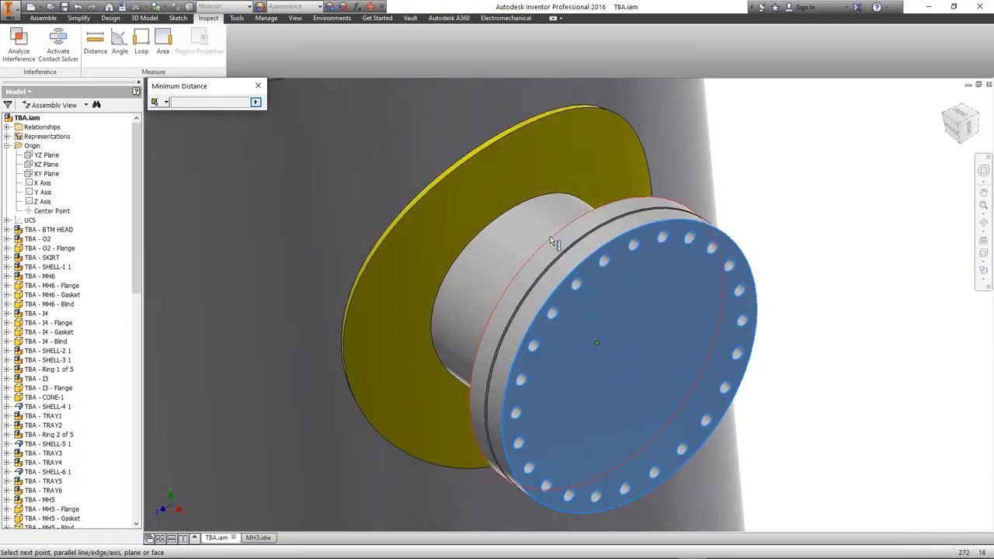
{"action": "left_click", "coordinate": [550, 236]}
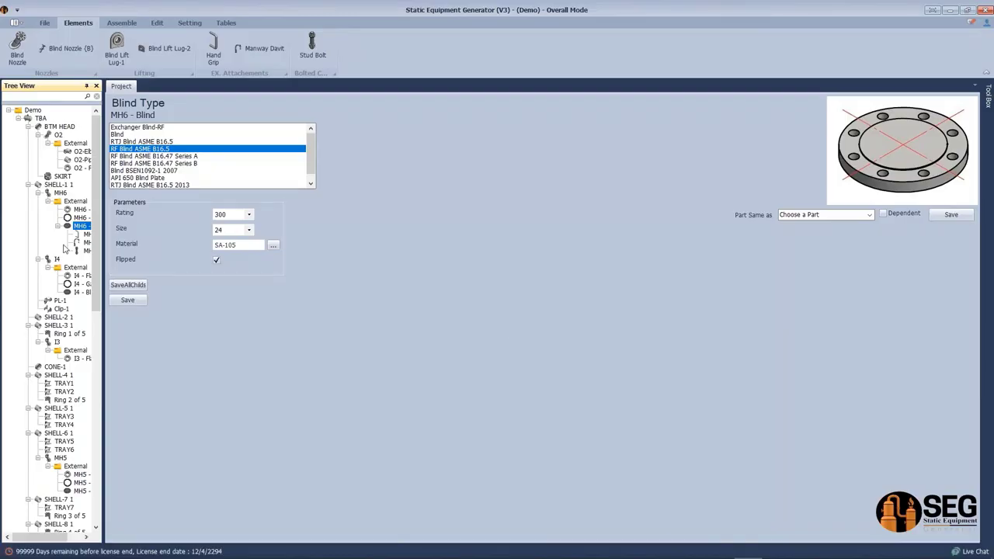
Step: Confirm the MH6-Stud nut spacing of 145.1 mm matches Inventor's 145.1 mm blind-flange distance, then close Measure
{"action": "left_click", "coordinate": [80, 251]}
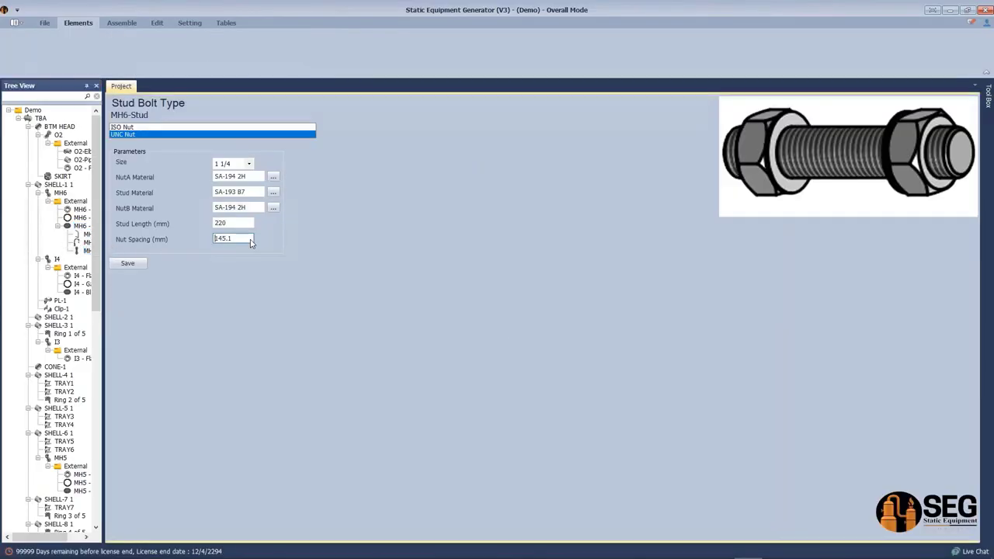
{"action": "left_click_drag", "start_coordinate": [251, 242], "coordinate": [177, 239]}
{"action": "key", "text": "alt+Tab"}
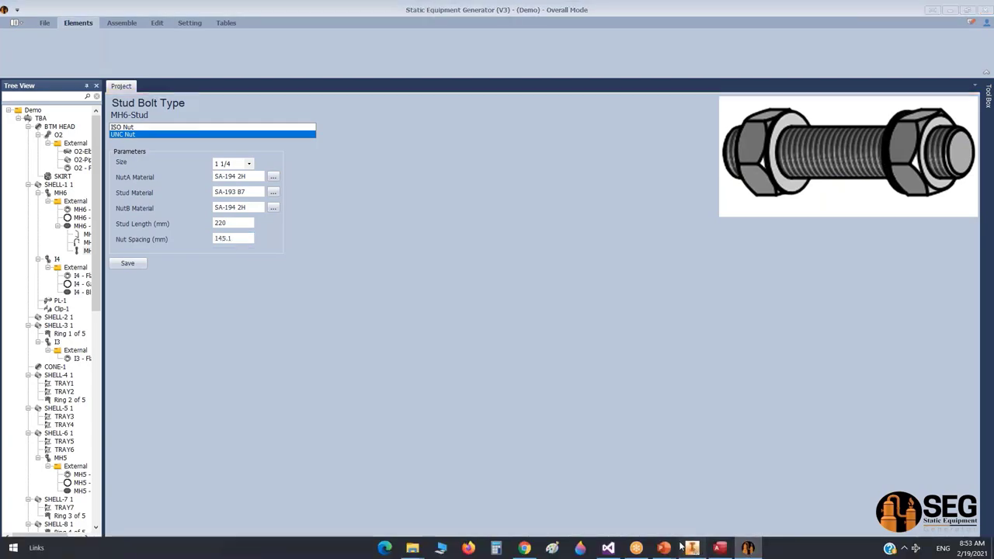
{"action": "left_click", "coordinate": [95, 43]}
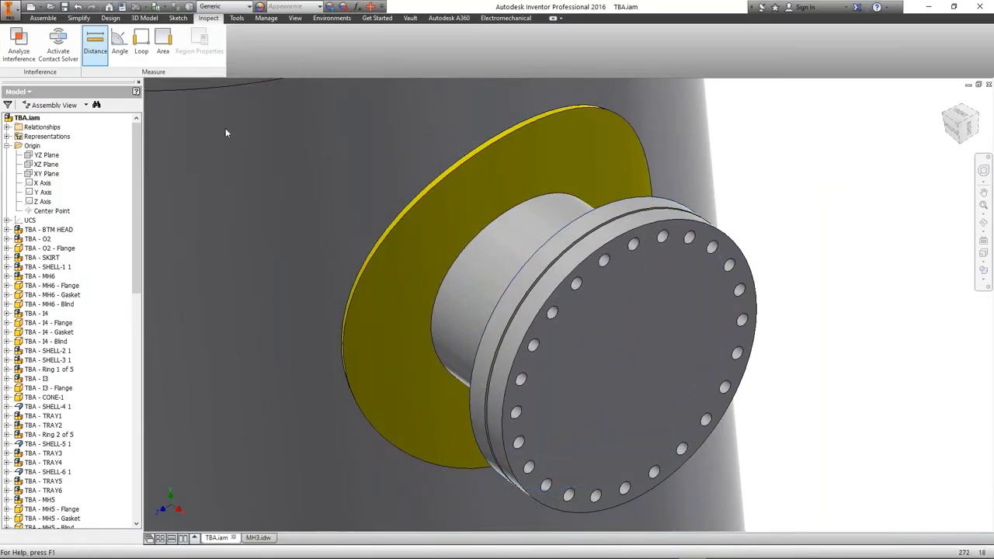
{"action": "left_click", "coordinate": [632, 319]}
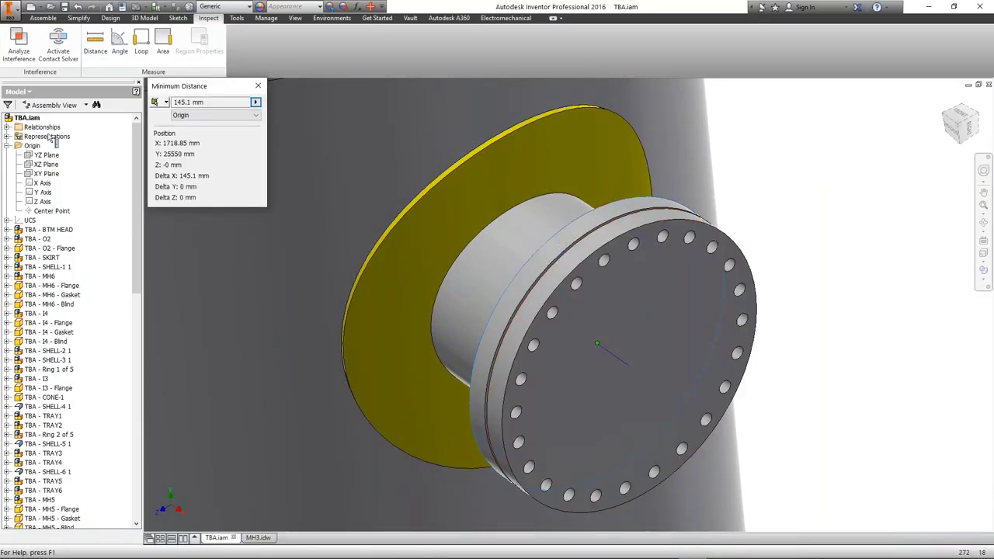
{"action": "double_click", "coordinate": [197, 102]}
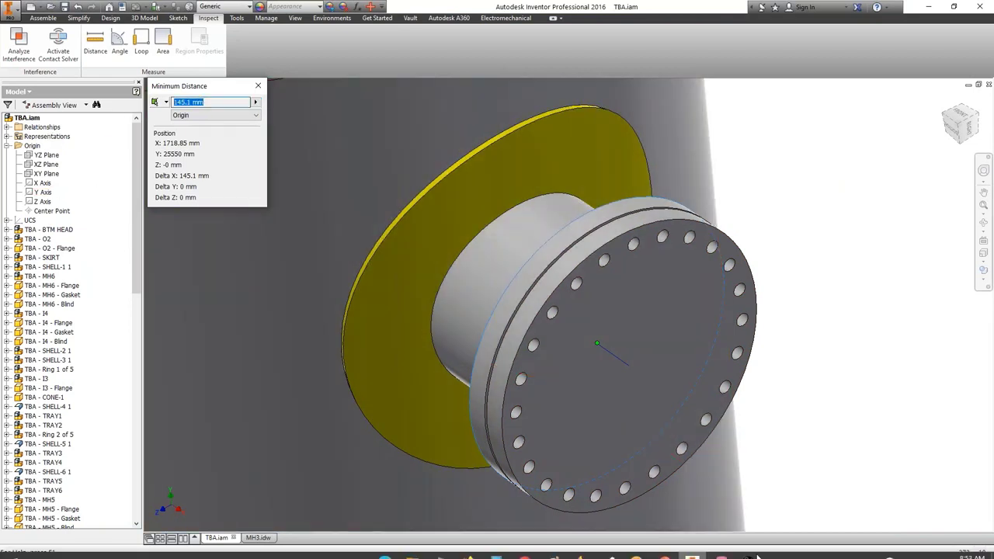
{"action": "mouse_move", "coordinate": [721, 550]}
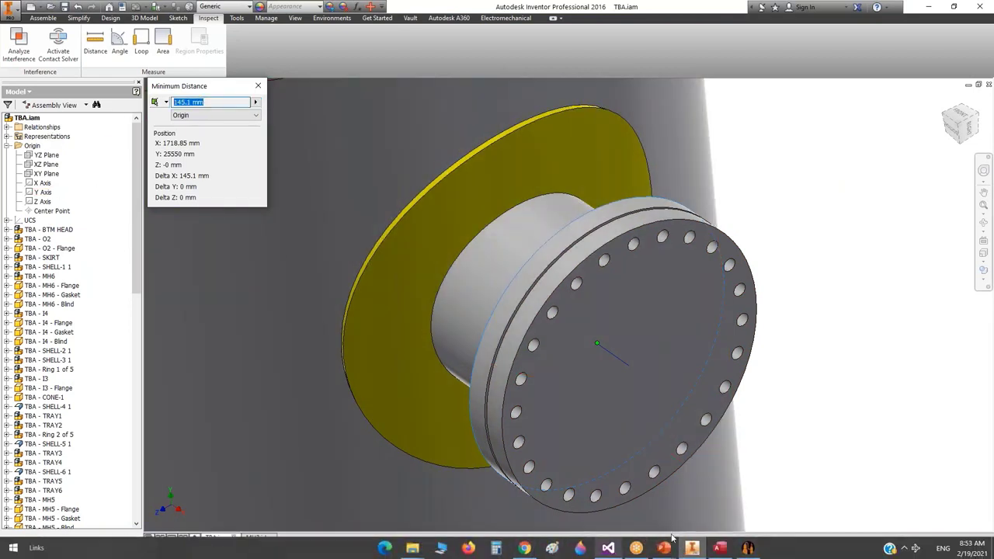
{"action": "left_click", "coordinate": [748, 548]}
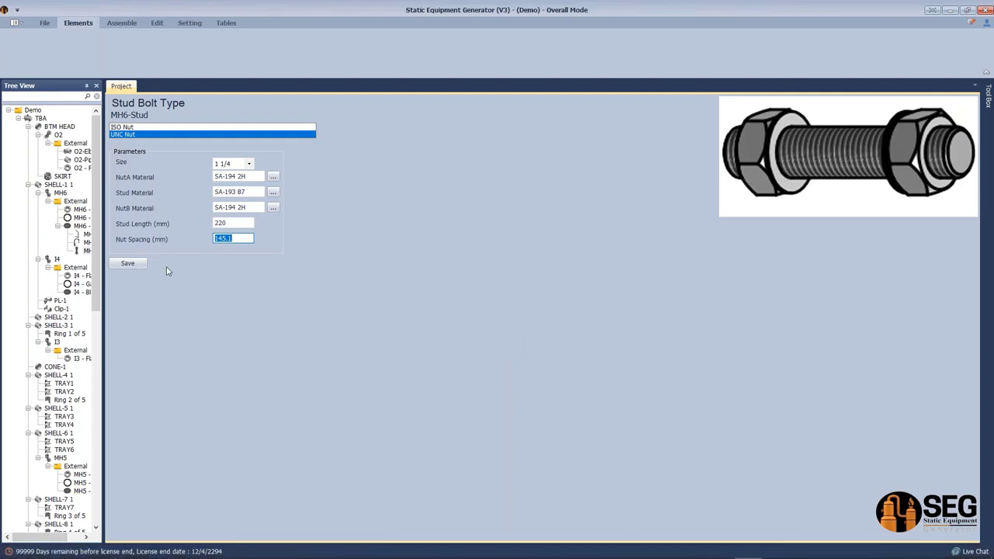
{"action": "left_click", "coordinate": [692, 549]}
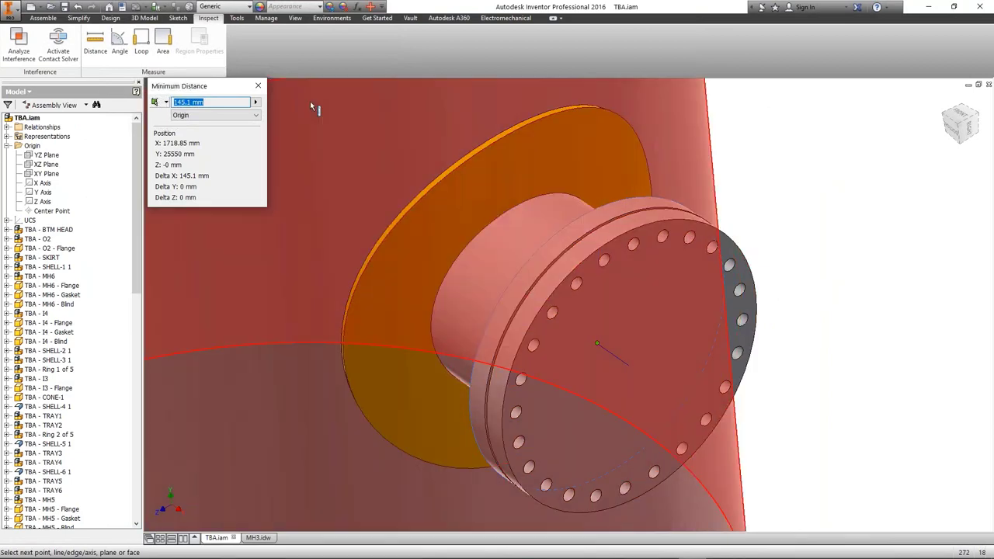
{"action": "left_click", "coordinate": [258, 85]}
Step: Pan along the tower and use Home View so the whole TBA.iam tower fills the viewport
{"action": "scroll", "coordinate": [842, 209], "scroll_direction": "up", "scroll_amount": 5}
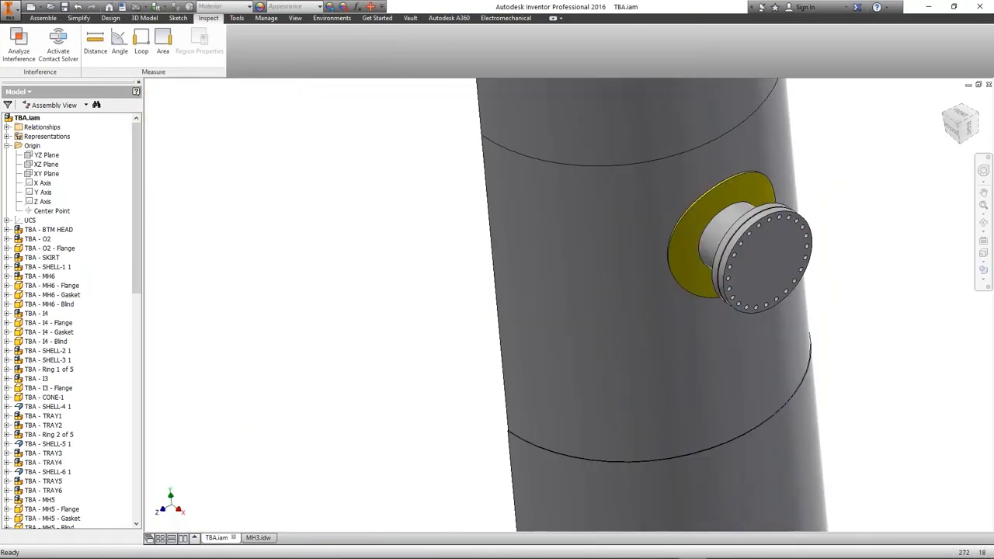
{"action": "middle_click_drag", "start_coordinate": [843, 209], "coordinate": [937, 128]}
{"action": "left_click", "coordinate": [945, 98]}
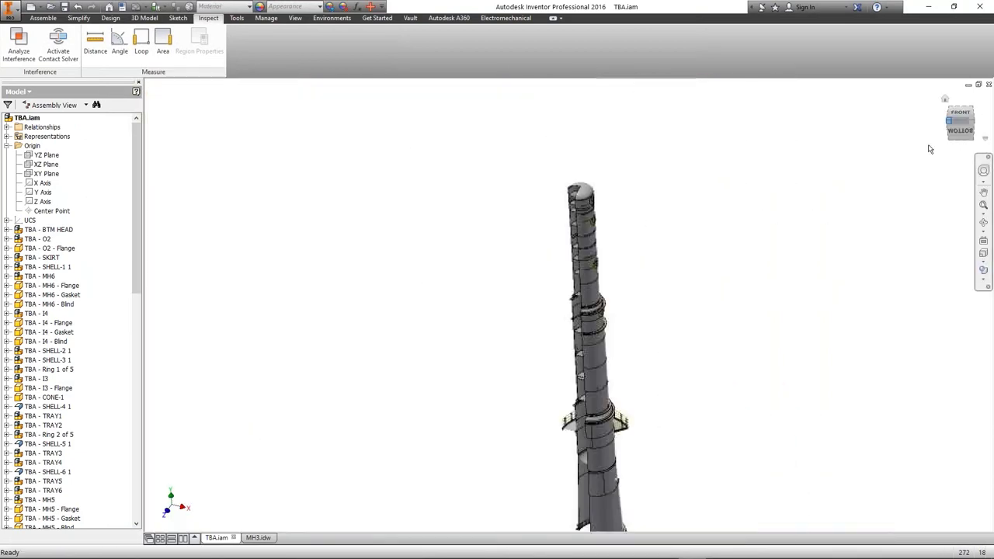
{"action": "scroll", "coordinate": [681, 290], "scroll_direction": "down", "scroll_amount": 4}
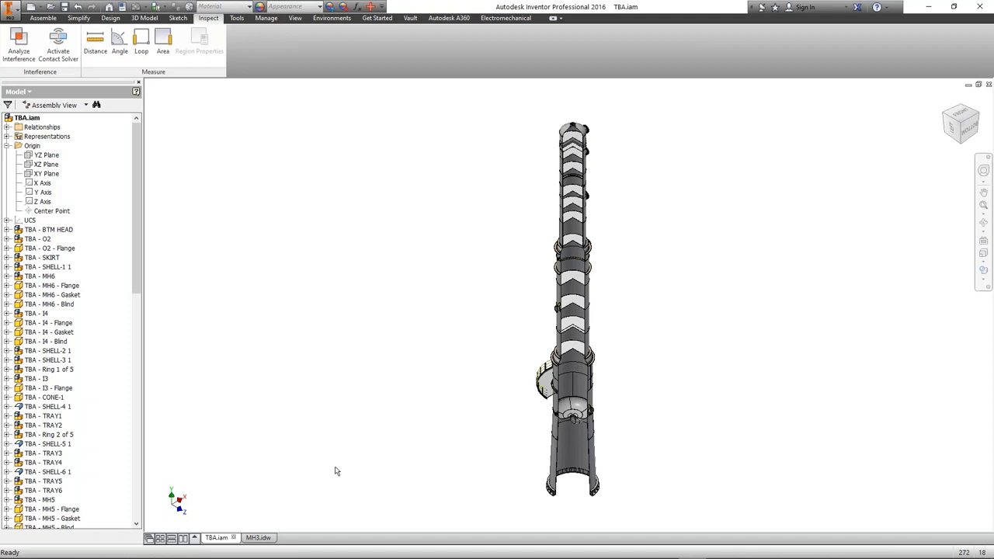
Step: Turn the vessel to the flat left view and switch its visual style to wireframe
{"action": "left_click", "coordinate": [961, 132]}
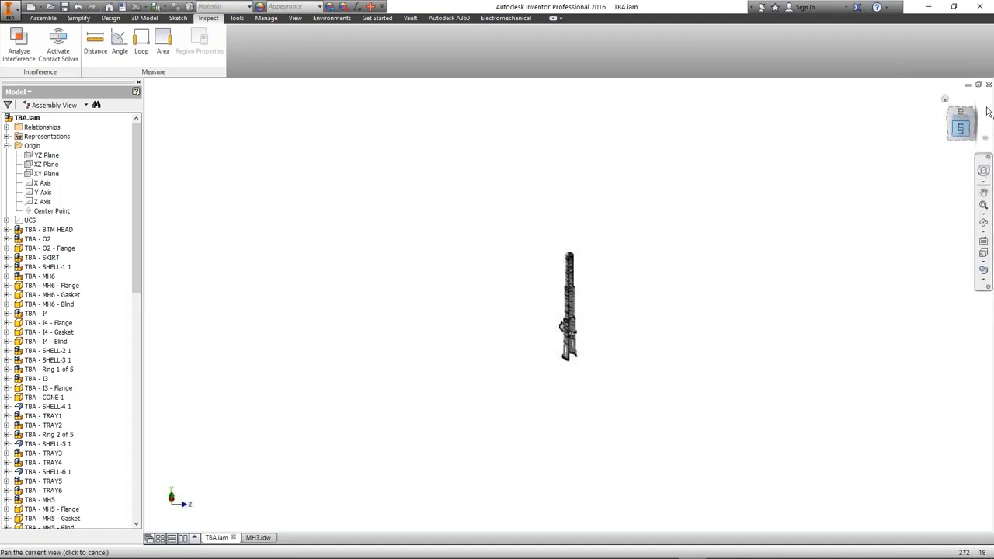
{"action": "left_click", "coordinate": [984, 269]}
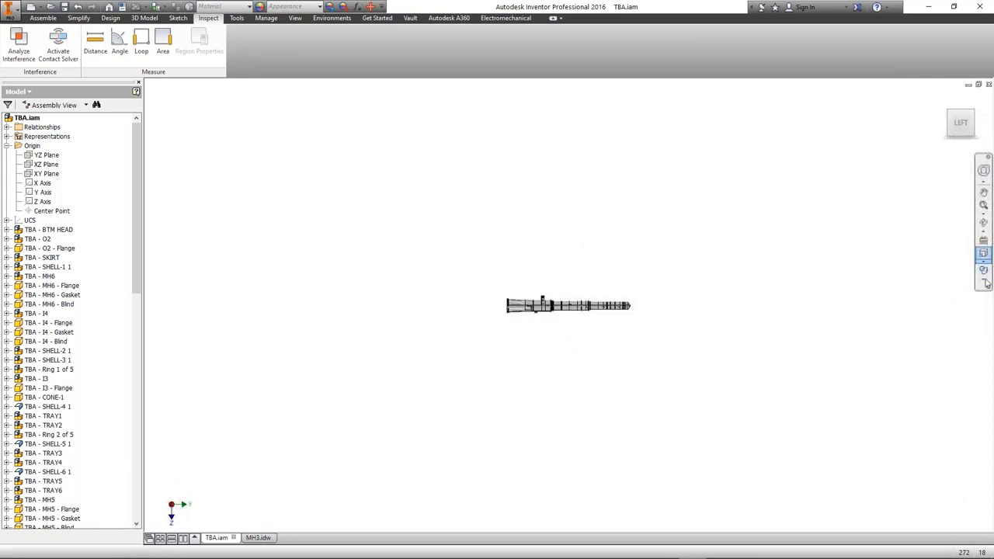
{"action": "left_click", "coordinate": [985, 271]}
{"action": "left_click", "coordinate": [898, 322]}
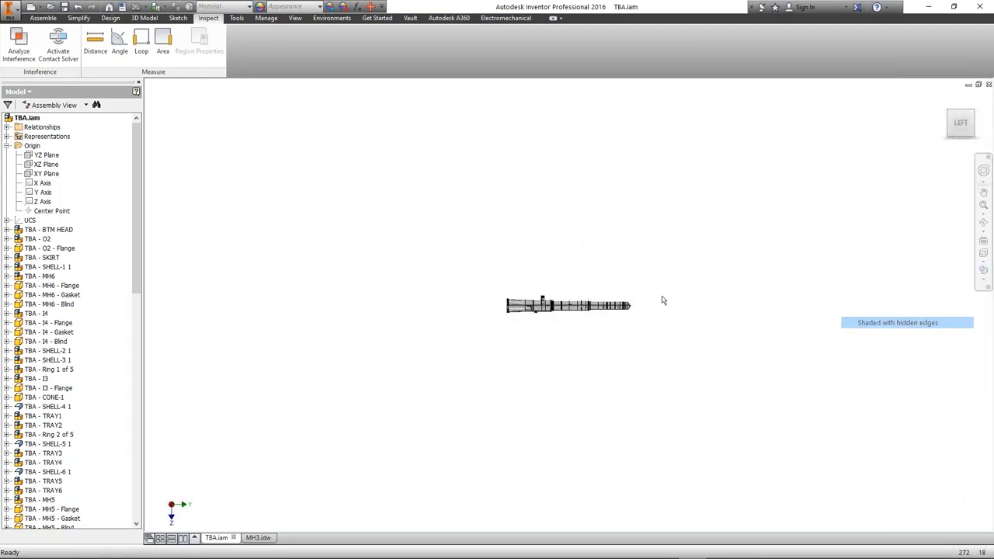
{"action": "scroll", "coordinate": [613, 309], "scroll_direction": "up", "scroll_amount": 5}
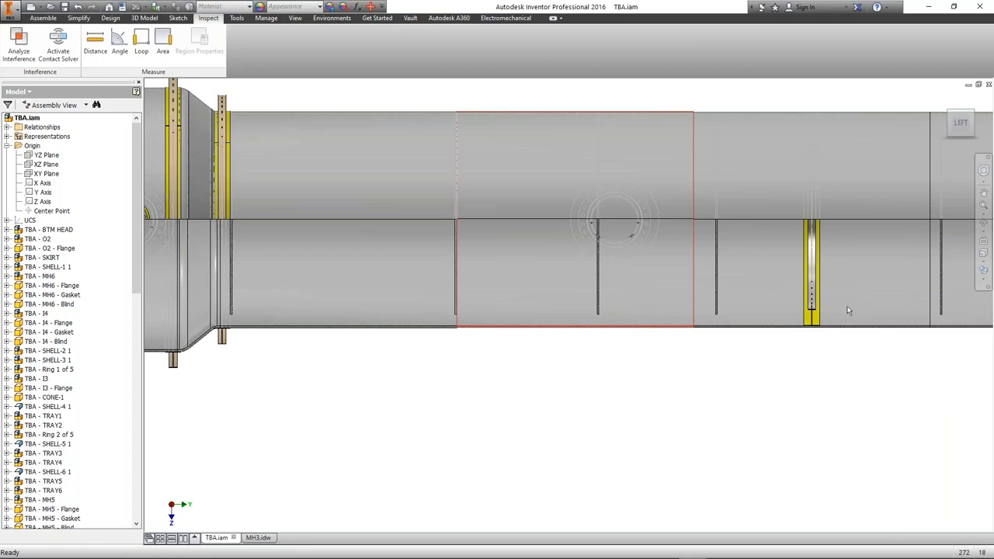
{"action": "scroll", "coordinate": [848, 311], "scroll_direction": "down", "scroll_amount": 3}
{"action": "left_click", "coordinate": [985, 271]}
{"action": "left_click", "coordinate": [850, 334]}
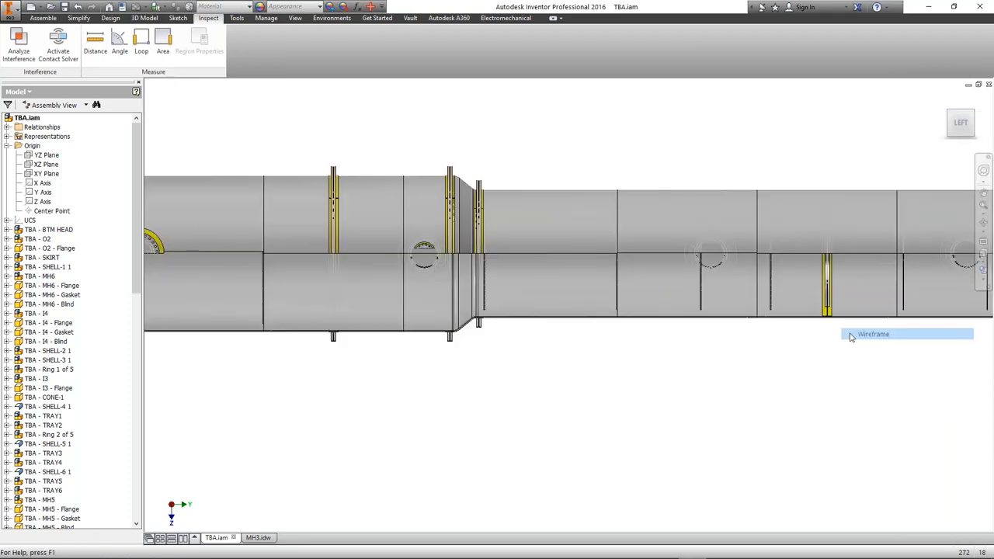
Step: Display the vessel Shaded with Edges, bring the skirt end into view, and collapse the Origin folder
{"action": "middle_click_drag", "start_coordinate": [879, 309], "coordinate": [770, 324]}
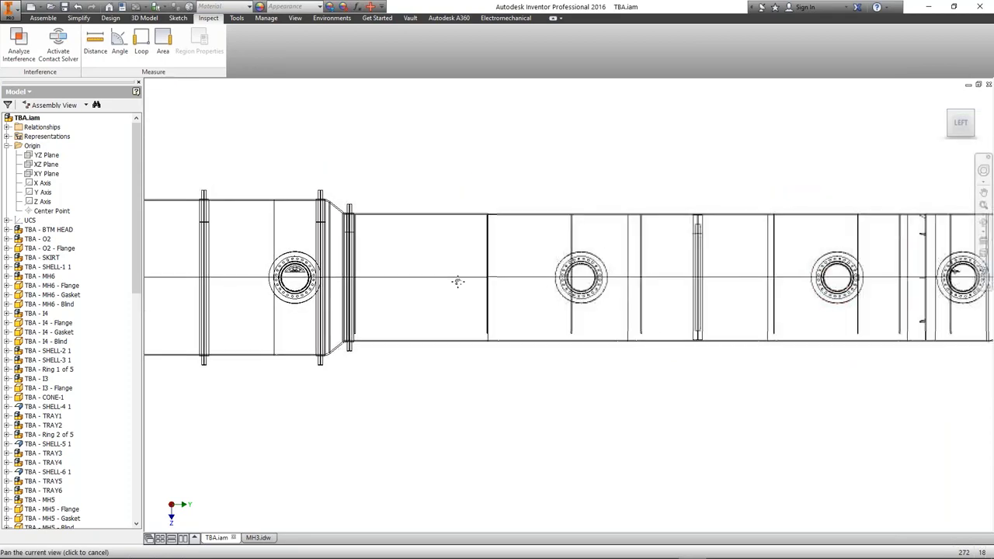
{"action": "middle_click_drag", "start_coordinate": [459, 282], "coordinate": [101, 280]}
{"action": "scroll", "coordinate": [566, 255], "scroll_direction": "up", "scroll_amount": 3}
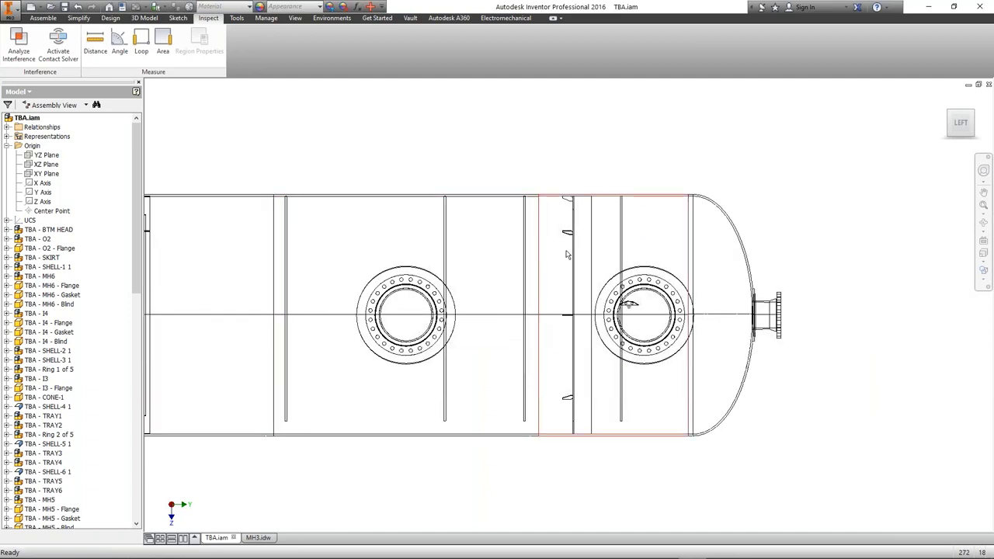
{"action": "scroll", "coordinate": [567, 254], "scroll_direction": "down", "scroll_amount": 3}
{"action": "left_click", "coordinate": [983, 270]}
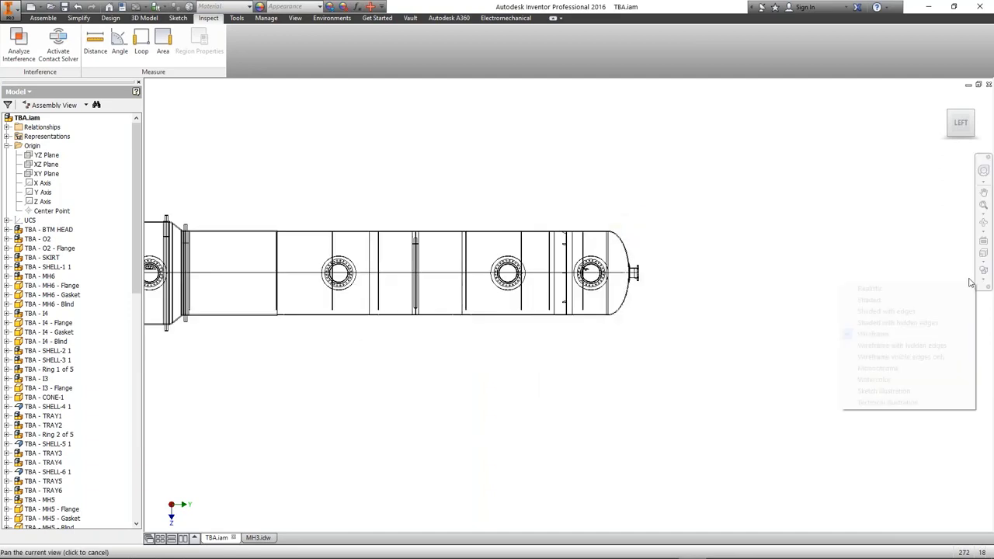
{"action": "left_click", "coordinate": [881, 311]}
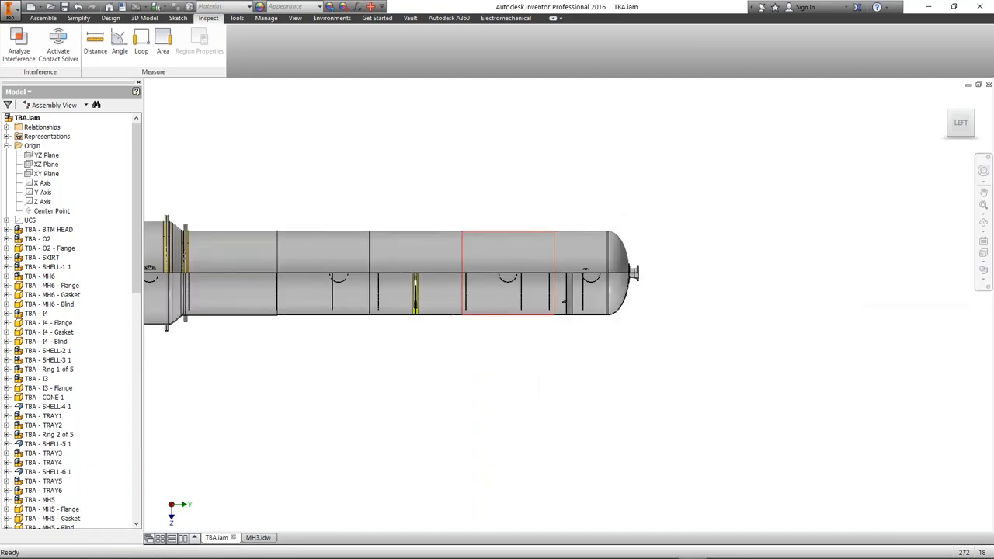
{"action": "scroll", "coordinate": [512, 303], "scroll_direction": "up", "scroll_amount": 1}
{"action": "scroll", "coordinate": [507, 307], "scroll_direction": "down", "scroll_amount": 2}
{"action": "middle_click_drag", "start_coordinate": [506, 305], "coordinate": [307, 276]}
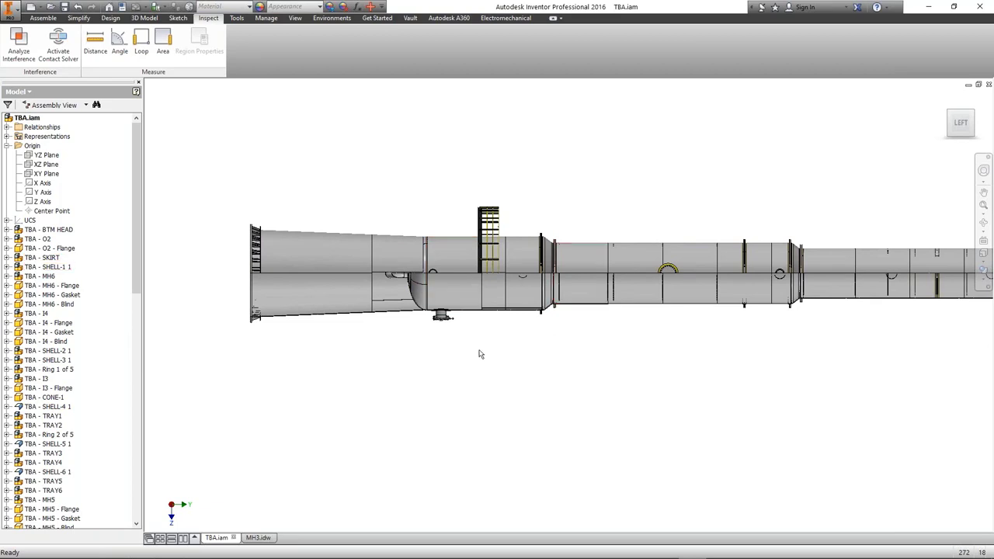
{"action": "left_click", "coordinate": [6, 146]}
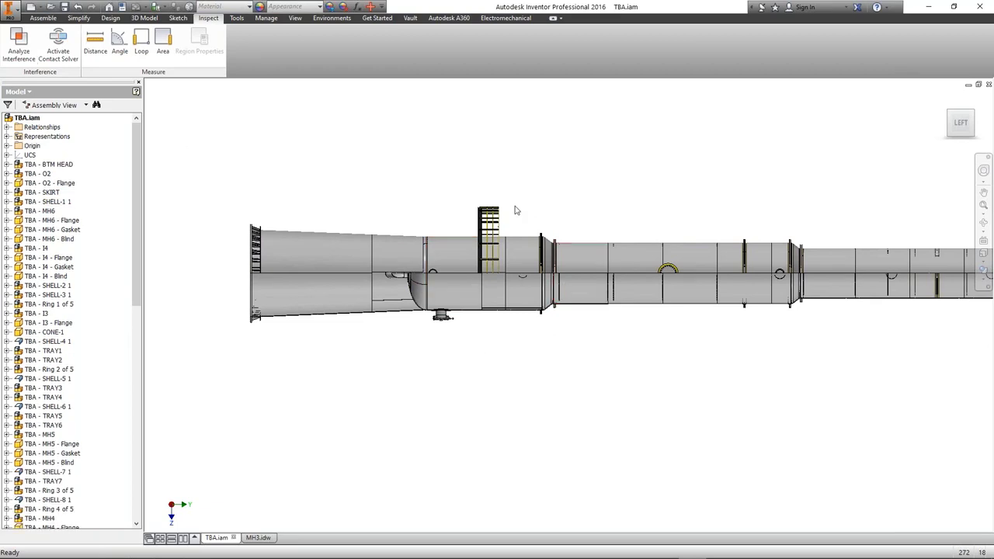
{"action": "key", "text": "ctrl+o"}
Step: Open TBA.idw from the Drawings > TBA folder, then select the TBA vessel in the SEG tree
{"action": "double_click", "coordinate": [544, 107]}
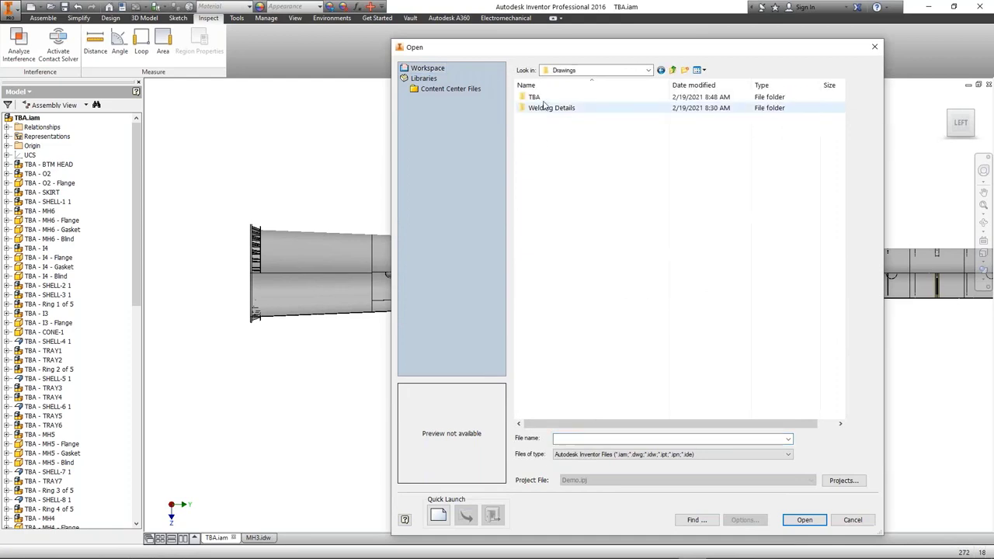
{"action": "double_click", "coordinate": [534, 96]}
{"action": "left_click", "coordinate": [541, 118]}
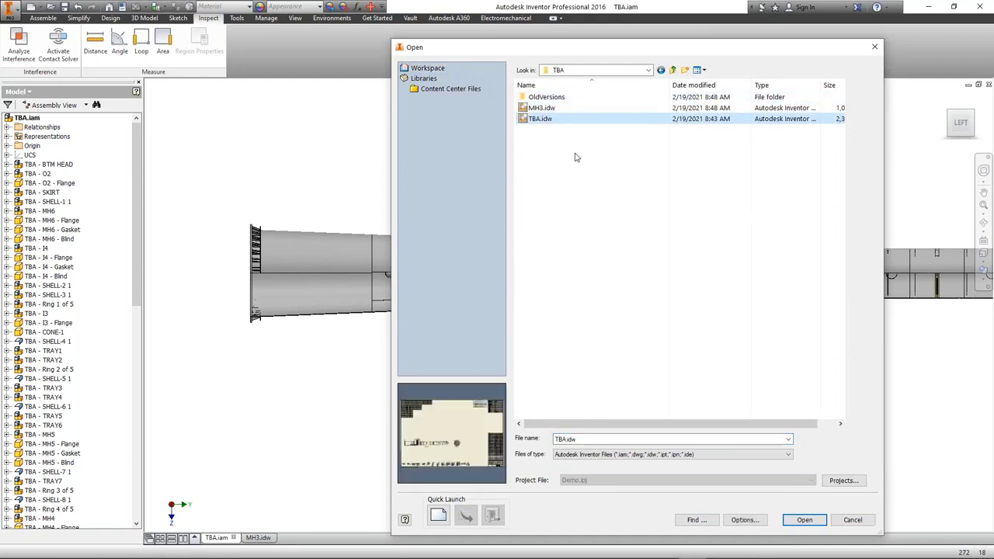
{"action": "left_click", "coordinate": [805, 520]}
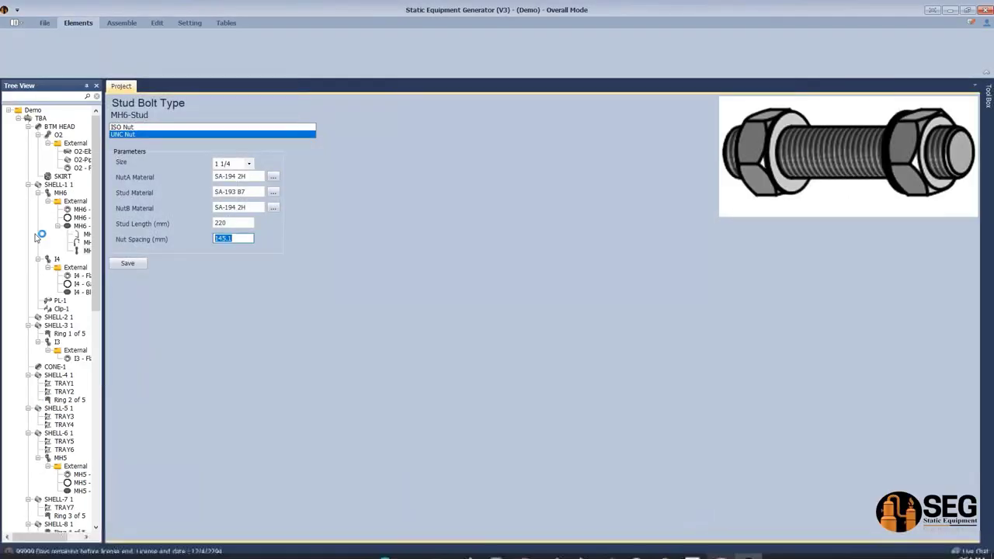
{"action": "left_click", "coordinate": [36, 119]}
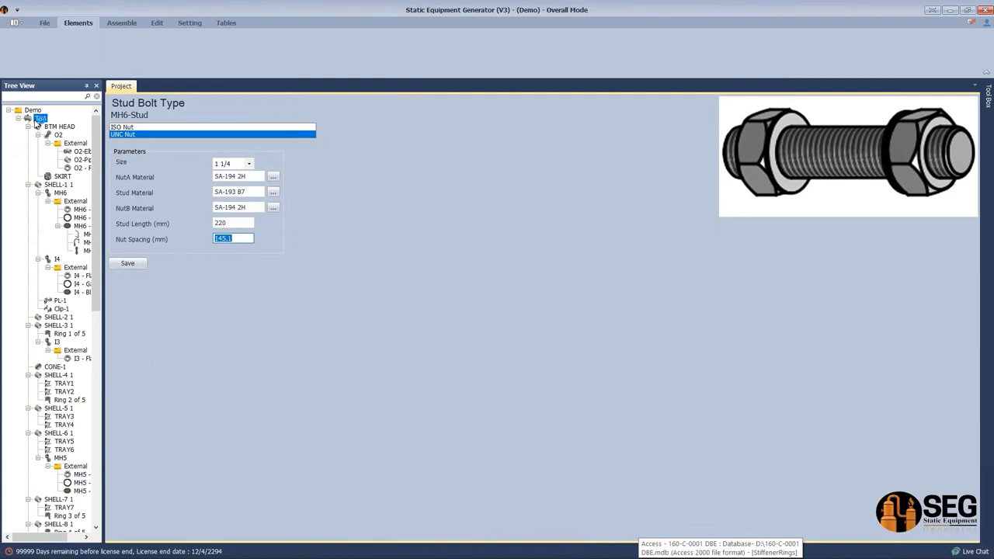
Step: Review the Active View and View Orientation/Scale tabs of the TBA vessel's Drawing Setting
{"action": "right_click", "coordinate": [74, 137]}
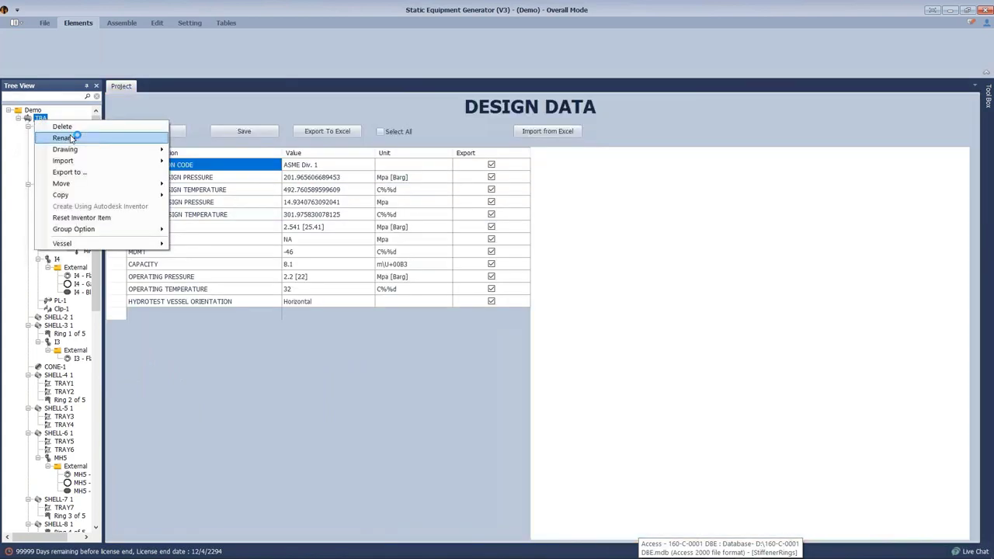
{"action": "left_click", "coordinate": [308, 237]}
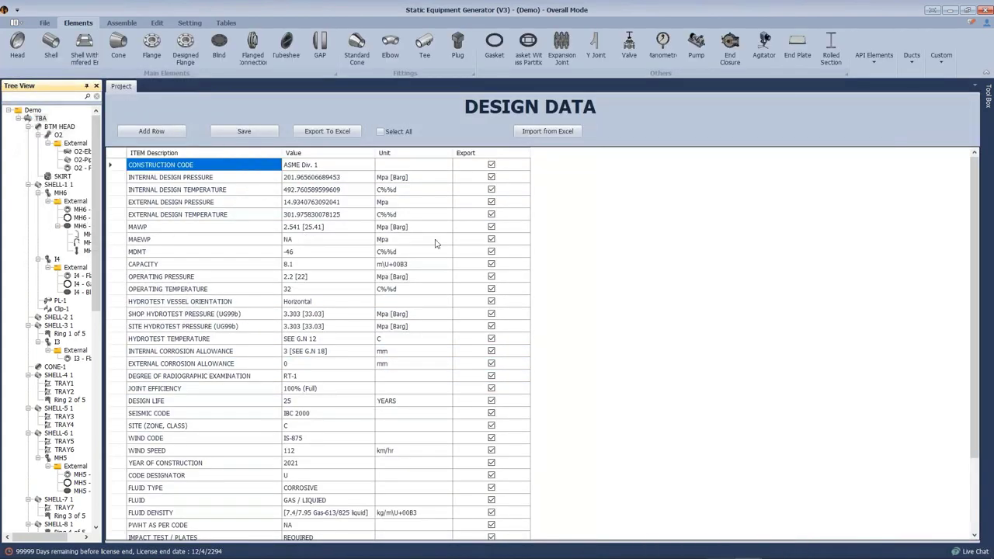
{"action": "left_click", "coordinate": [352, 200]}
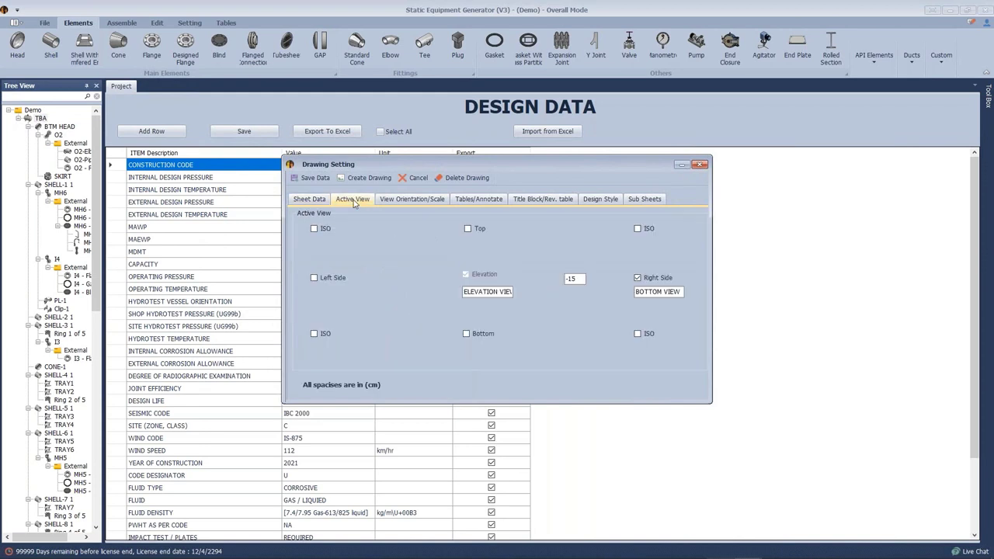
{"action": "left_click", "coordinate": [396, 199]}
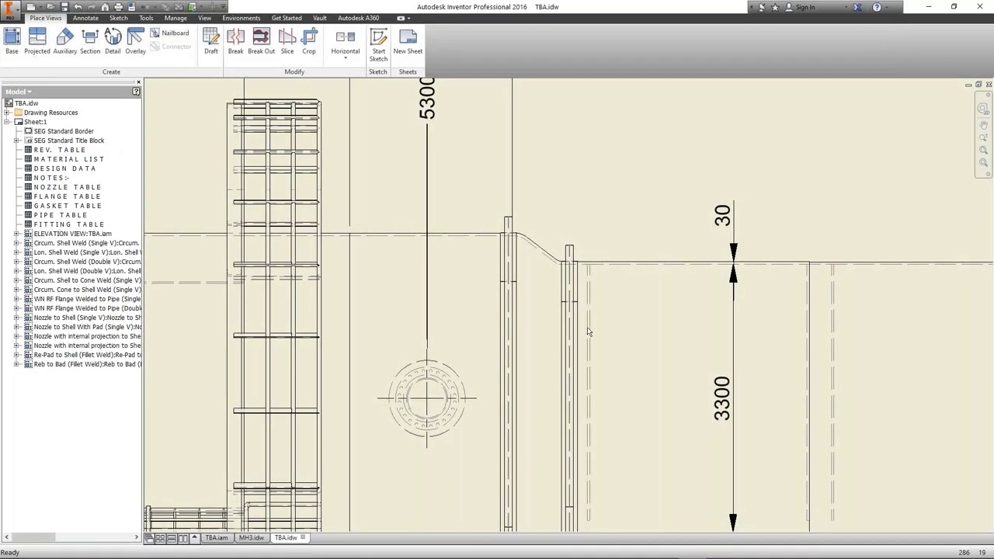
{"action": "scroll", "coordinate": [587, 327], "scroll_direction": "down", "scroll_amount": 5}
{"action": "scroll", "coordinate": [588, 327], "scroll_direction": "up", "scroll_amount": 6}
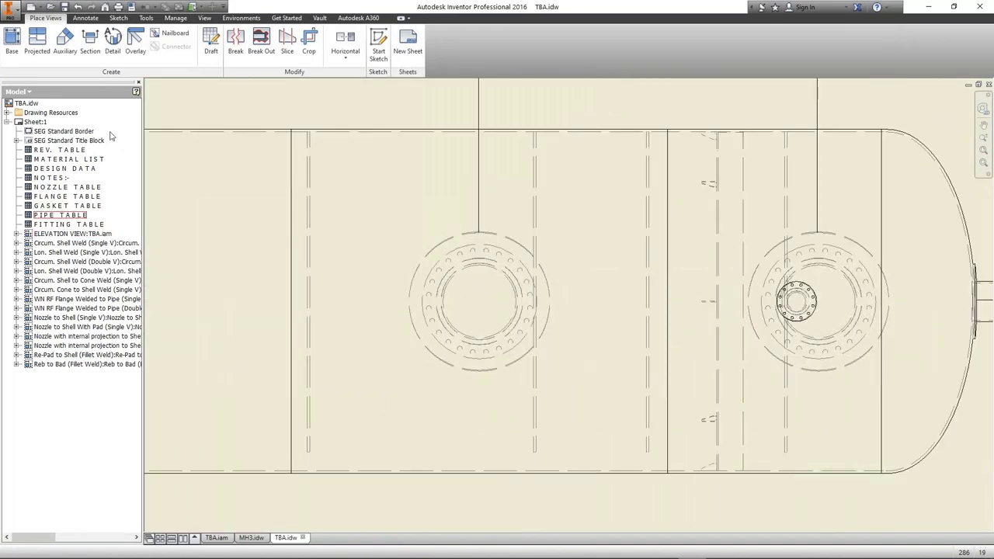
Step: Add a 33000 ordinate dimension from the shell seam above the vessel near MH1
{"action": "left_click", "coordinate": [85, 18]}
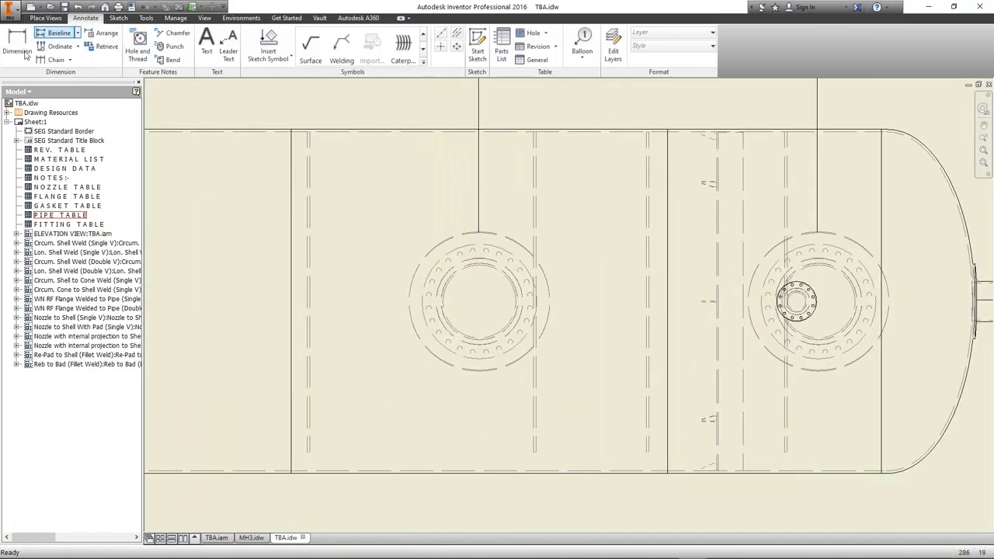
{"action": "left_click", "coordinate": [60, 46]}
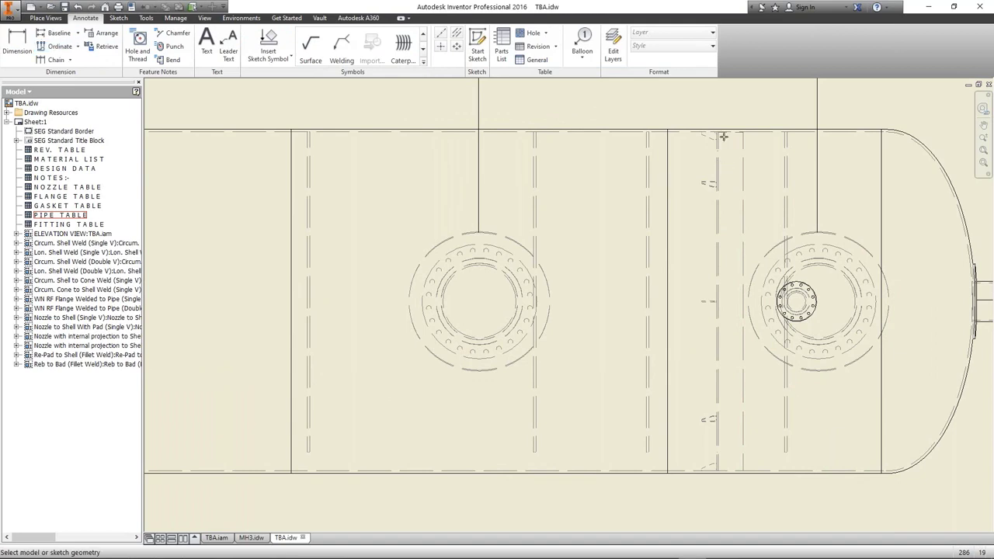
{"action": "scroll", "coordinate": [705, 120], "scroll_direction": "up", "scroll_amount": 3}
{"action": "scroll", "coordinate": [697, 126], "scroll_direction": "down", "scroll_amount": 4}
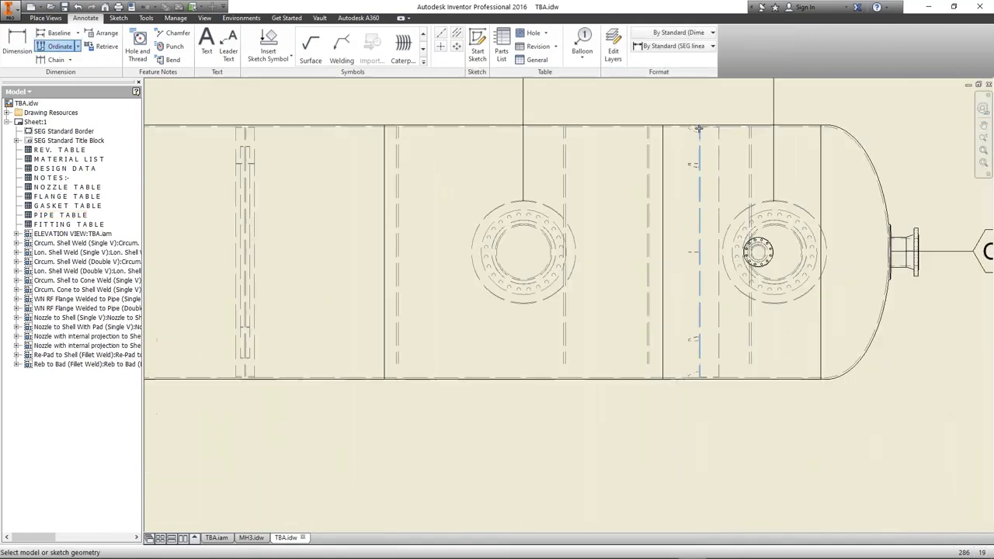
{"action": "right_click", "coordinate": [656, 144]}
{"action": "left_click", "coordinate": [695, 162]}
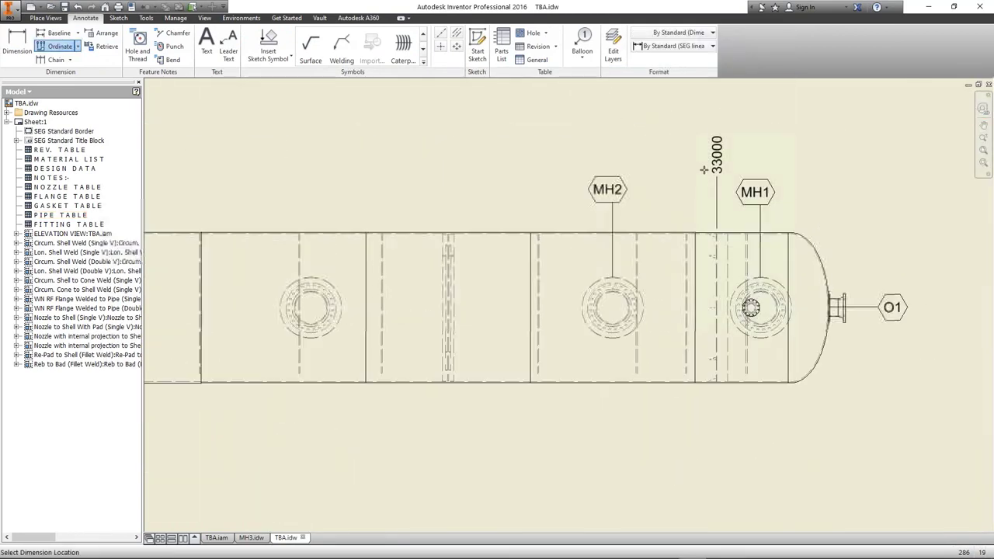
{"action": "left_click", "coordinate": [708, 174]}
{"action": "scroll", "coordinate": [727, 154], "scroll_direction": "up", "scroll_amount": 3}
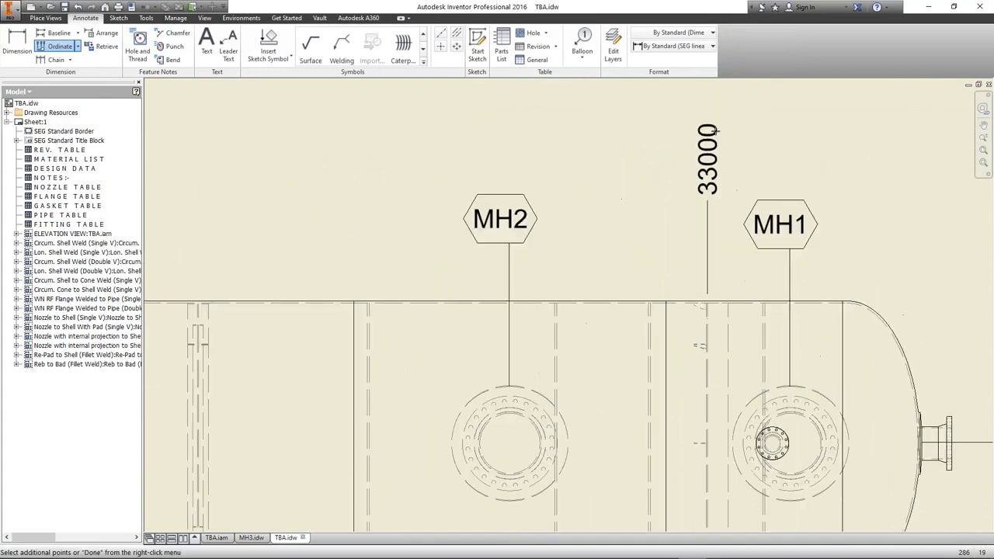
{"action": "right_click", "coordinate": [763, 182]}
{"action": "left_click", "coordinate": [776, 189]}
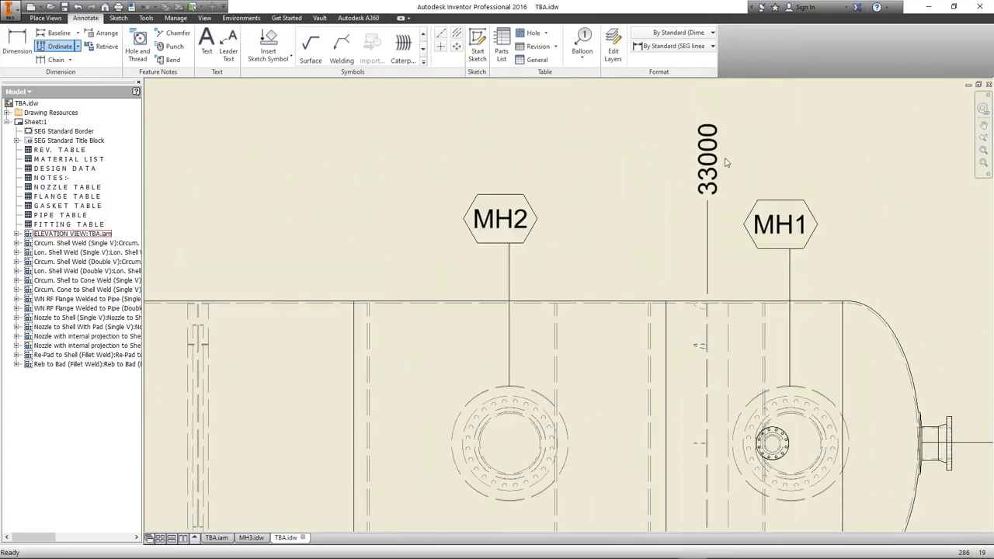
Step: Hide the origin indicator on the 5300 ordinate dimension at nozzle I3
{"action": "scroll", "coordinate": [690, 250], "scroll_direction": "down", "scroll_amount": 4}
{"action": "left_click_drag", "start_coordinate": [690, 249], "coordinate": [933, 281]}
{"action": "scroll", "coordinate": [179, 138], "scroll_direction": "down", "scroll_amount": 10}
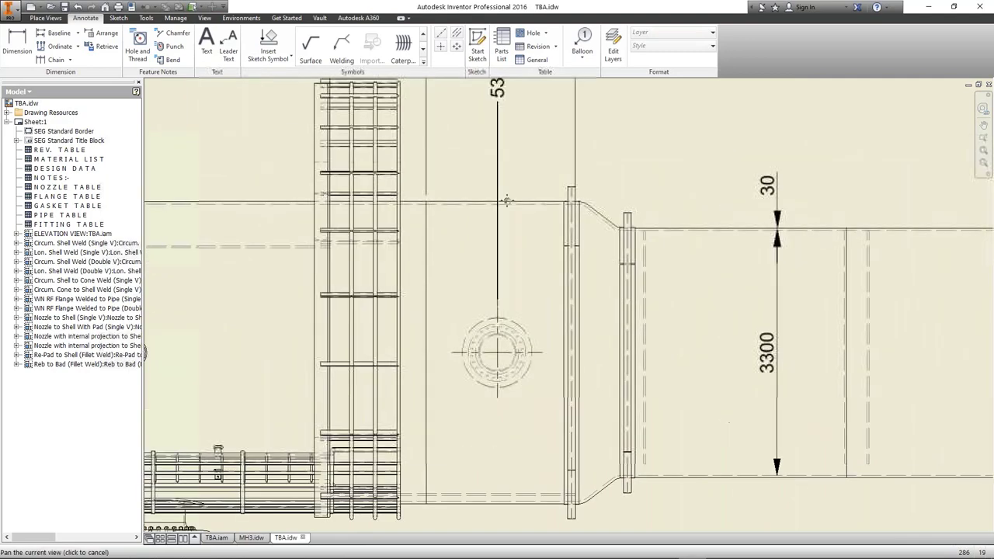
{"action": "left_click", "coordinate": [311, 189]}
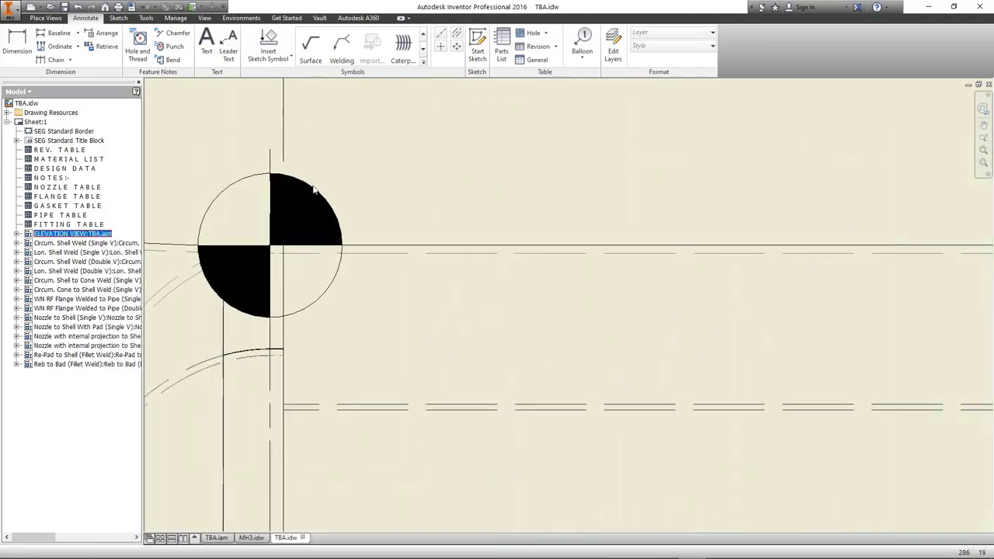
{"action": "scroll", "coordinate": [277, 242], "scroll_direction": "up", "scroll_amount": 5}
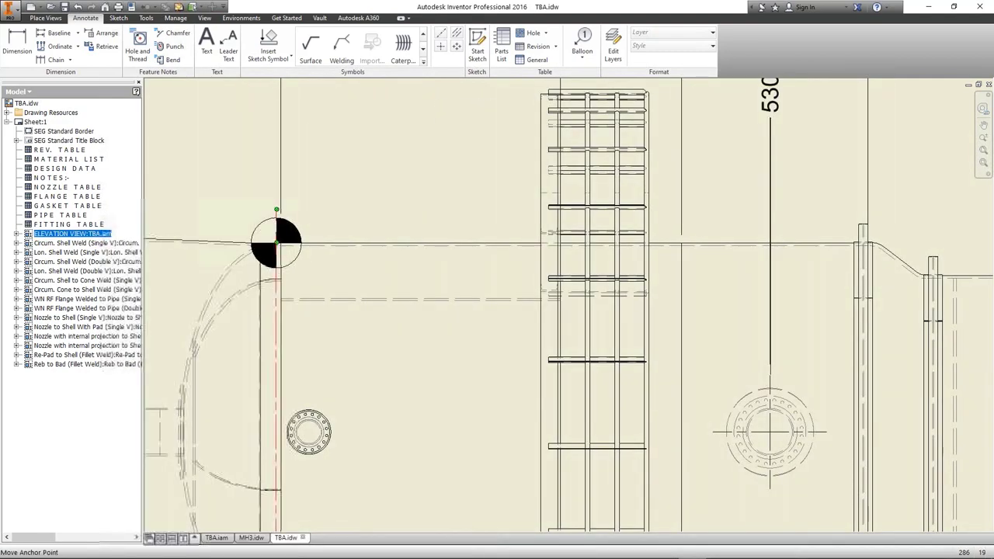
{"action": "scroll", "coordinate": [323, 230], "scroll_direction": "up", "scroll_amount": 2}
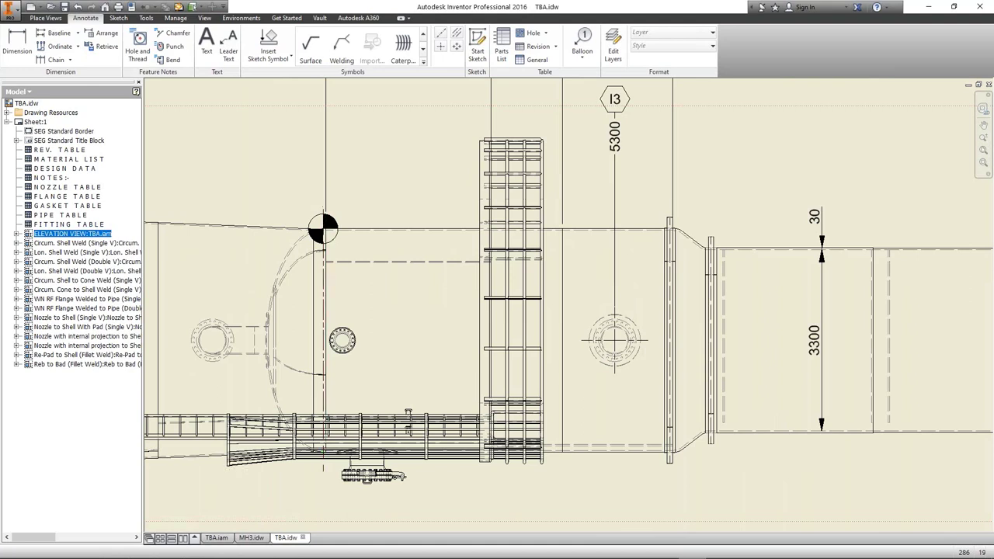
{"action": "left_click", "coordinate": [615, 139]}
{"action": "right_click", "coordinate": [614, 135]}
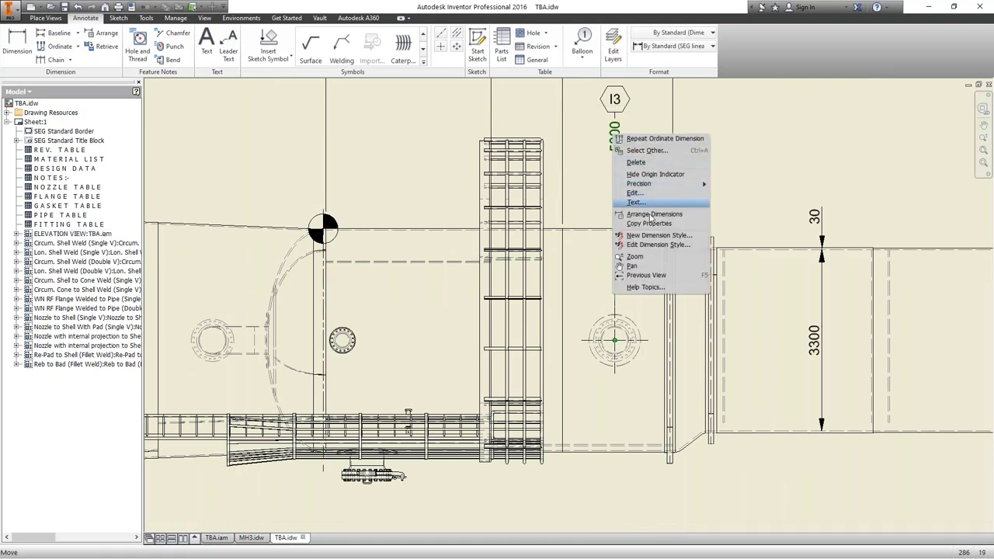
{"action": "left_click", "coordinate": [660, 175]}
{"action": "key", "text": "Escape"}
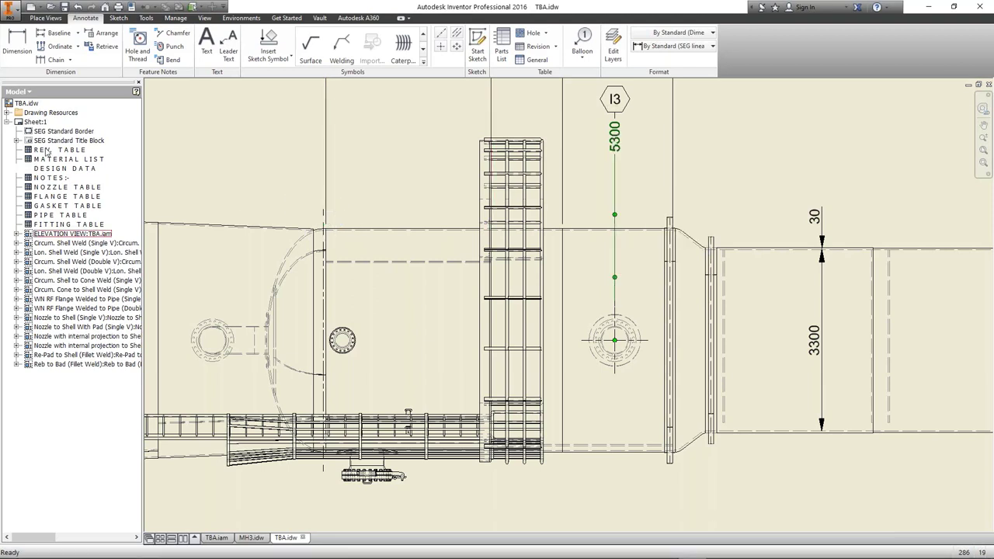
Step: Place a 'DATUM LINE 0.00 EL.' text note beside the elevation view
{"action": "left_click", "coordinate": [206, 43]}
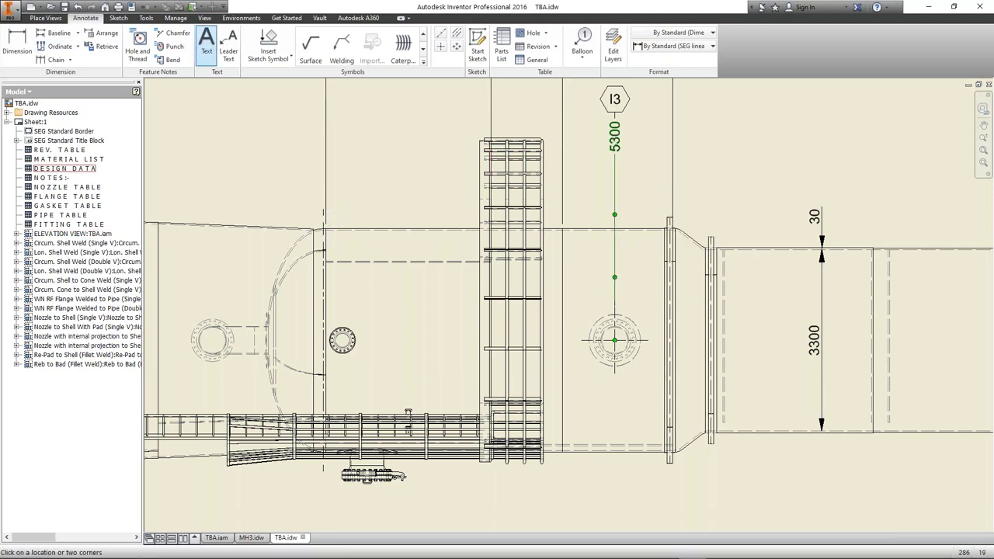
{"action": "left_click", "coordinate": [331, 231]}
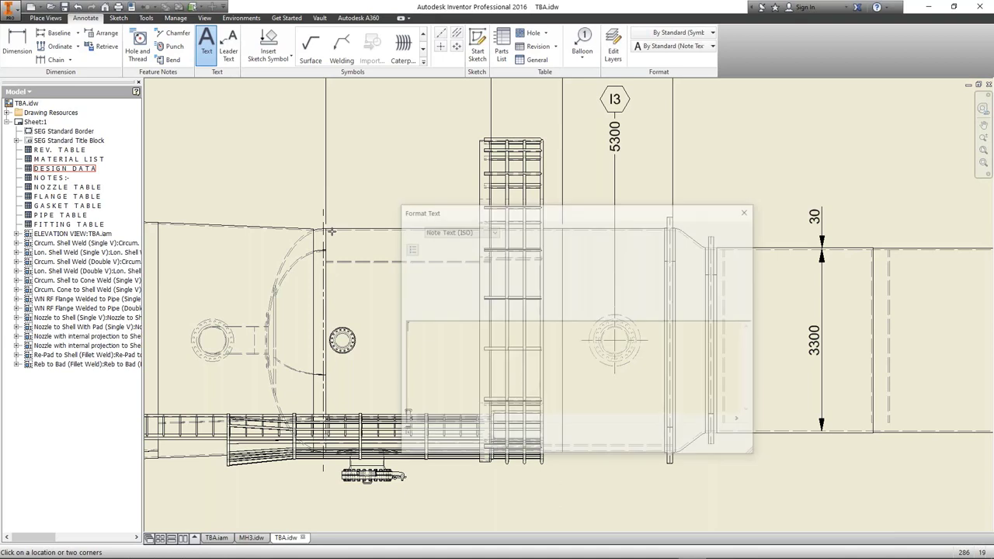
{"action": "type", "text": "DATUM "}
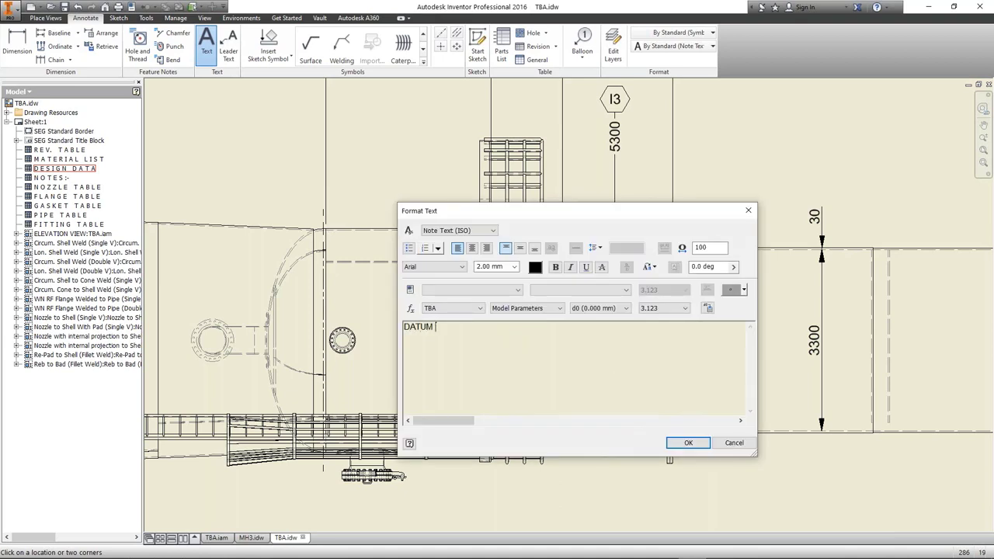
{"action": "type", "text": "LINE 0.0"}
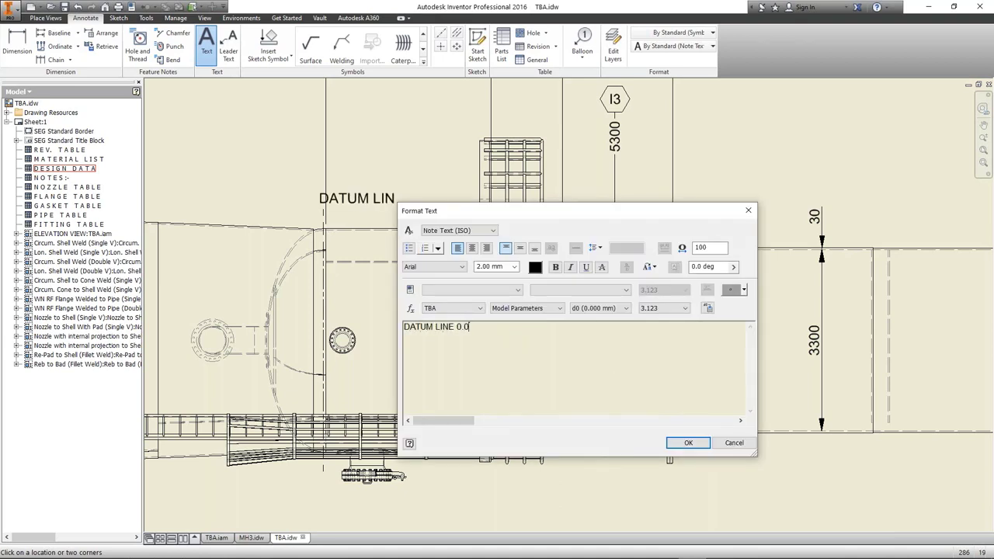
{"action": "type", "text": "0 EL."}
{"action": "left_click", "coordinate": [688, 442]}
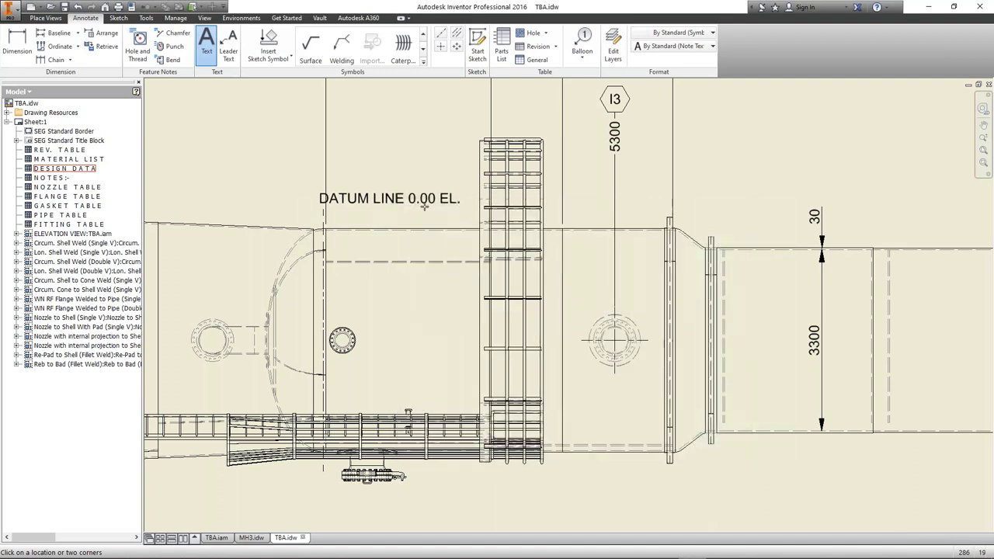
Step: Rotate the DATUM LINE note 90° counter-clockwise and drag it onto the datum line
{"action": "right_click", "coordinate": [388, 126]}
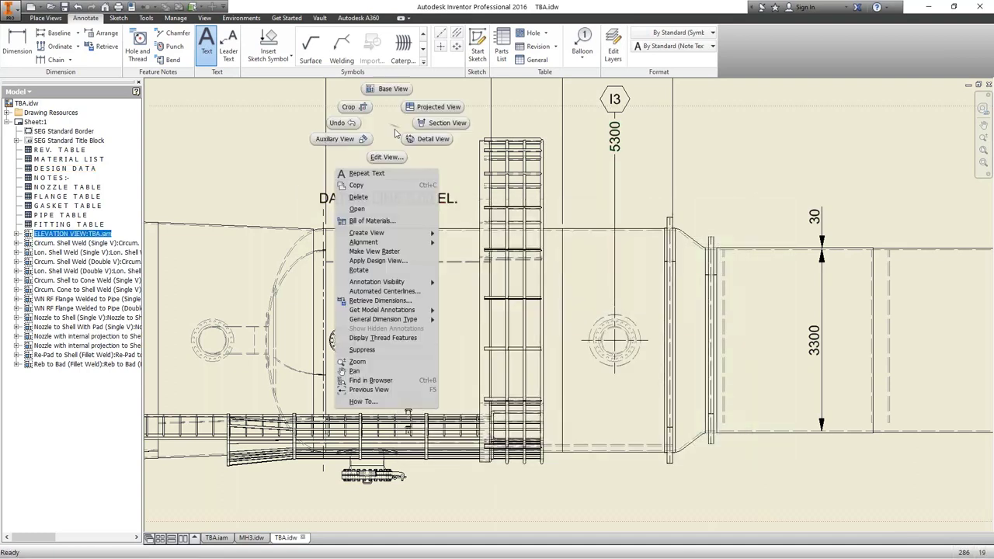
{"action": "key", "text": "Escape"}
{"action": "key", "text": "Escape"}
{"action": "right_click", "coordinate": [357, 198]}
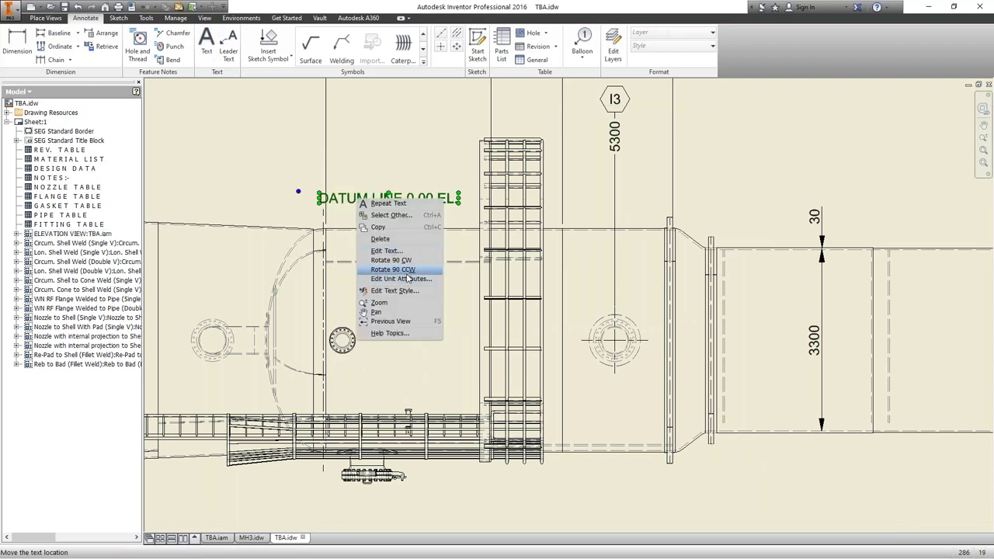
{"action": "left_click", "coordinate": [407, 271]}
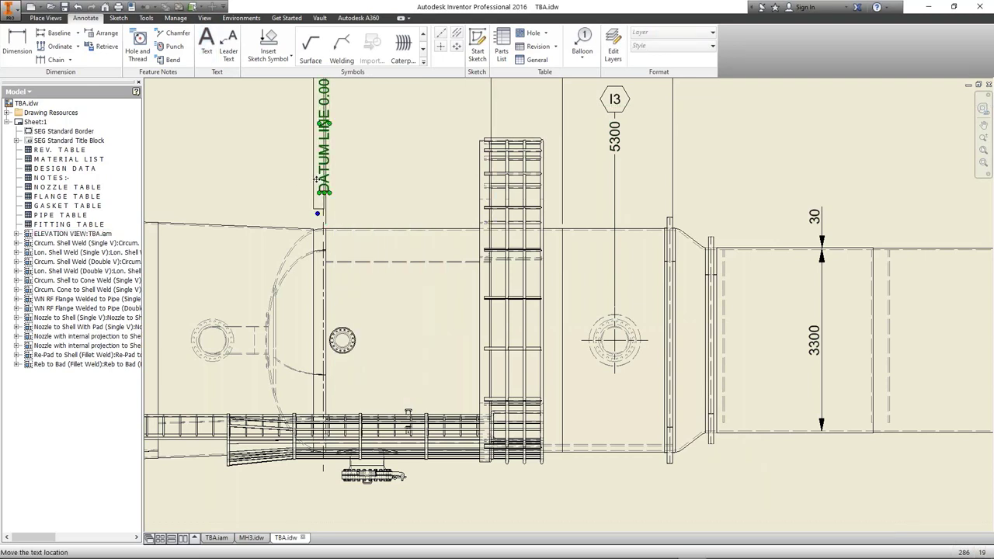
{"action": "left_click_drag", "start_coordinate": [317, 181], "coordinate": [323, 210]}
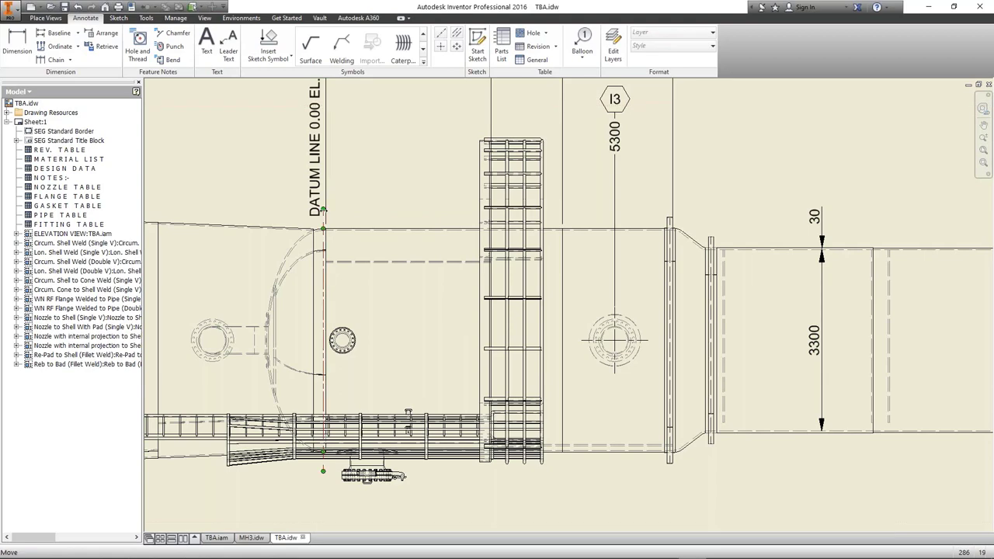
Step: Switch via MH3.idw to TBA.iam and reset its visual style from wireframe to Shaded with Edges
{"action": "scroll", "coordinate": [461, 178], "scroll_direction": "down", "scroll_amount": 5}
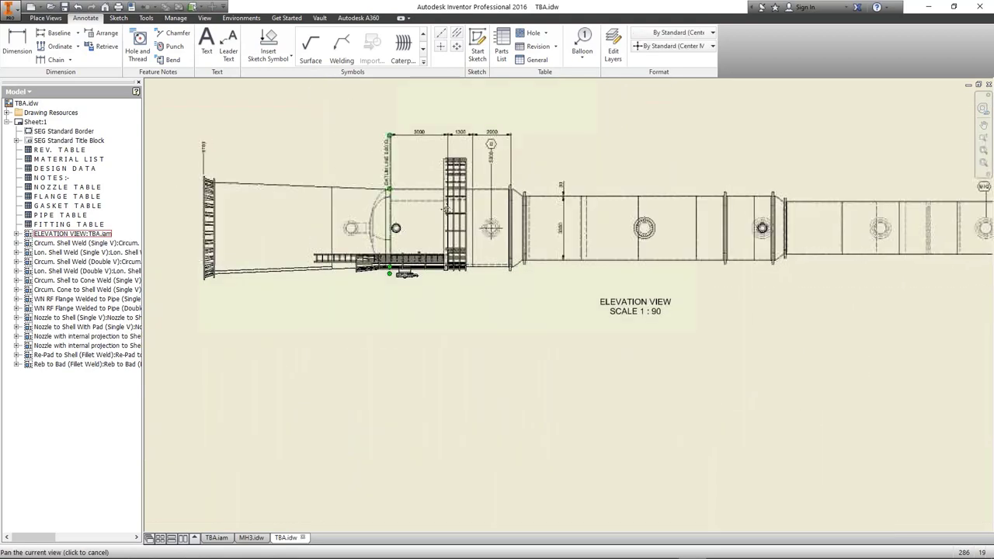
{"action": "middle_click_drag", "start_coordinate": [447, 208], "coordinate": [385, 236]}
{"action": "scroll", "coordinate": [385, 236], "scroll_direction": "down", "scroll_amount": 3}
{"action": "scroll", "coordinate": [817, 247], "scroll_direction": "up", "scroll_amount": 6}
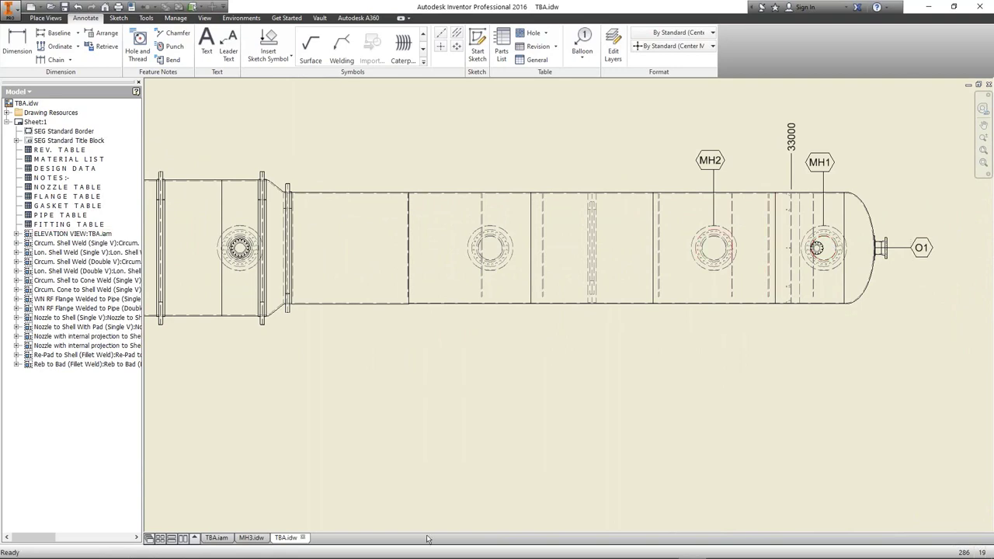
{"action": "left_click", "coordinate": [251, 538]}
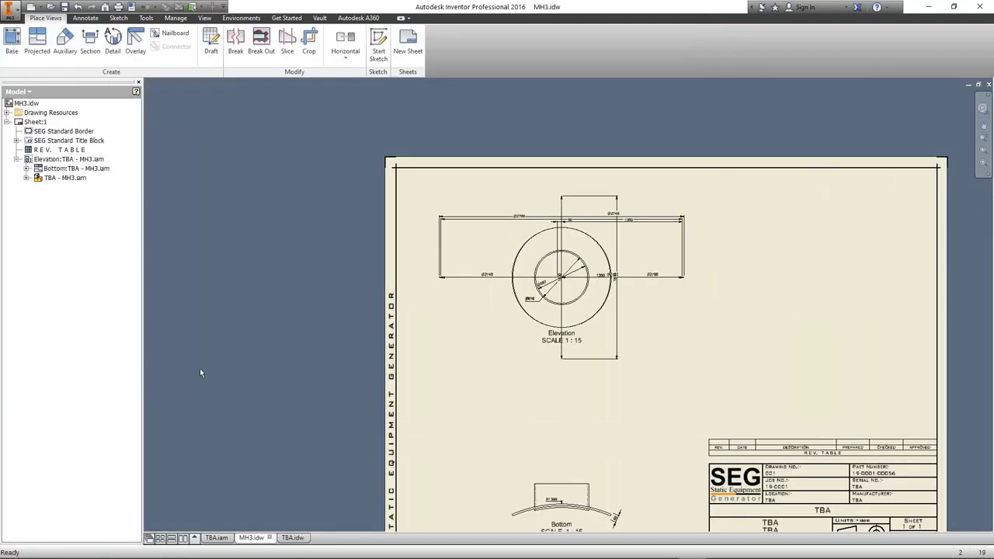
{"action": "key", "text": "ctrl+Tab"}
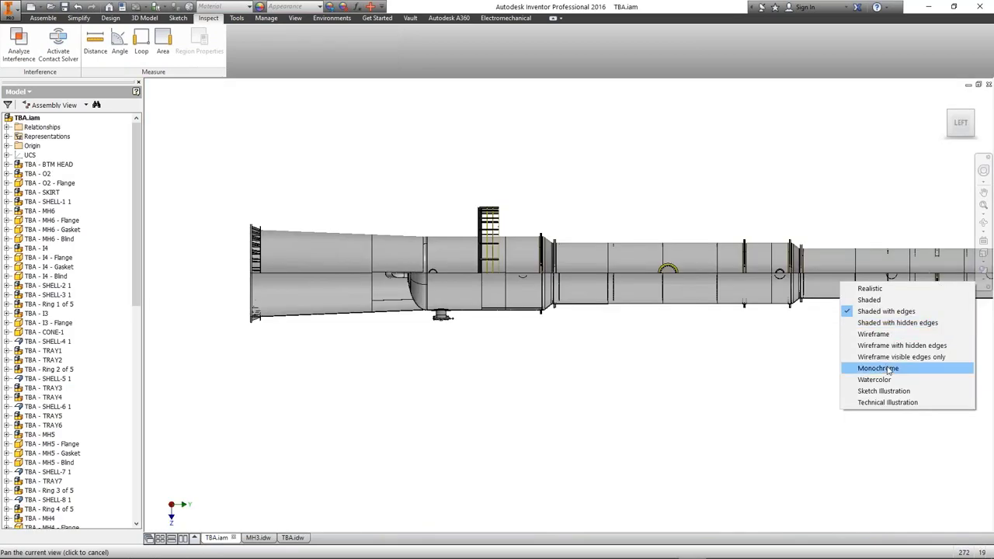
{"action": "left_click", "coordinate": [899, 358]}
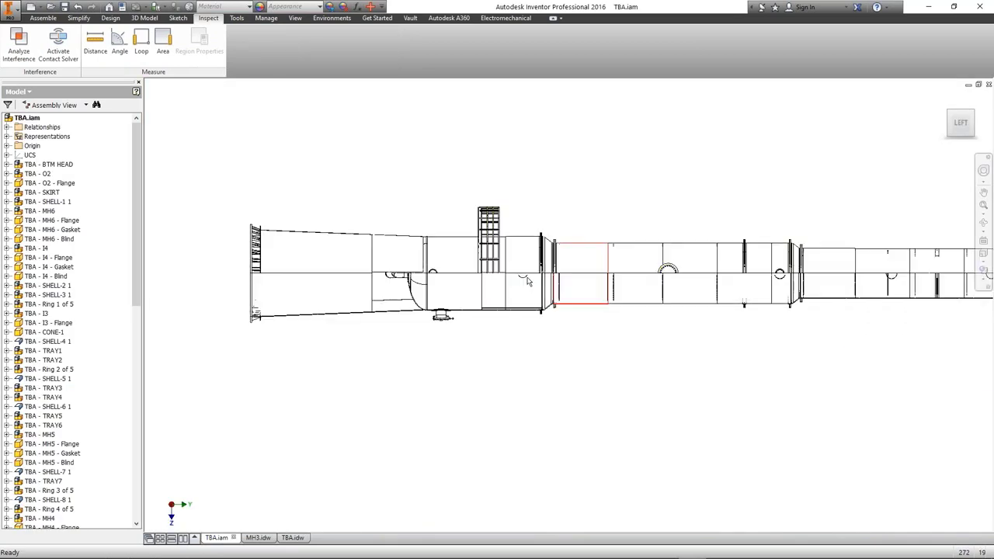
{"action": "left_click", "coordinate": [984, 283]}
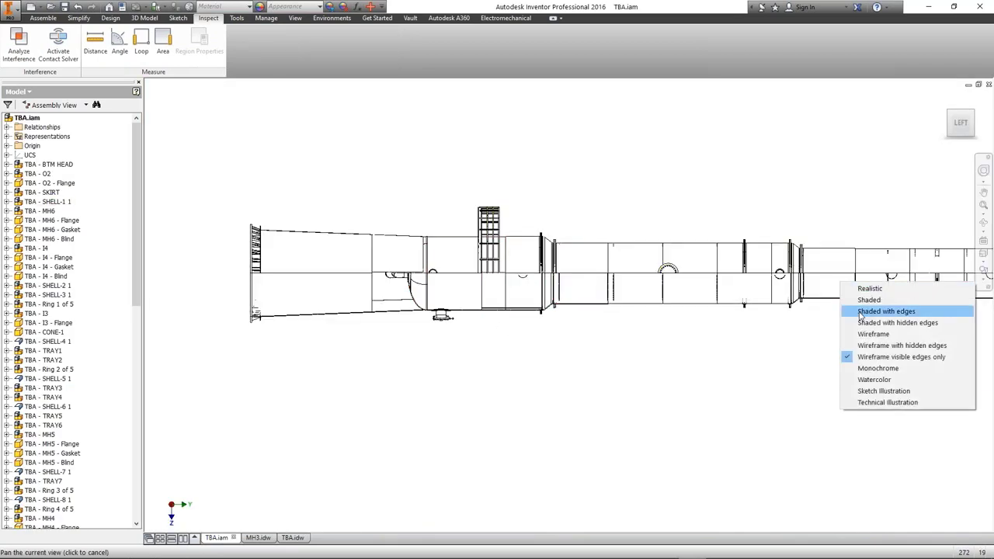
{"action": "left_click", "coordinate": [886, 311]}
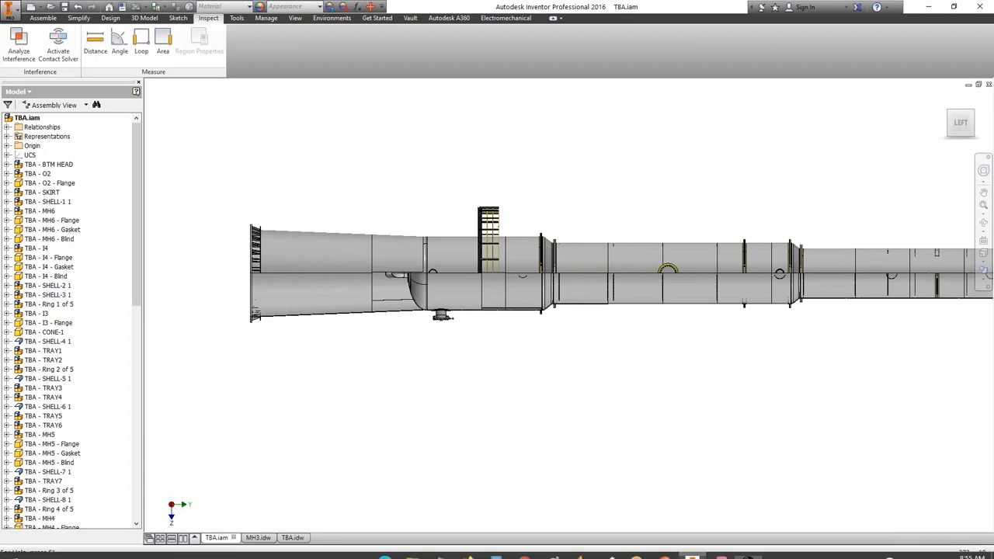
Step: Open the TBA vessel's Drawing settings in Static Equipment Generator
{"action": "left_click", "coordinate": [749, 549]}
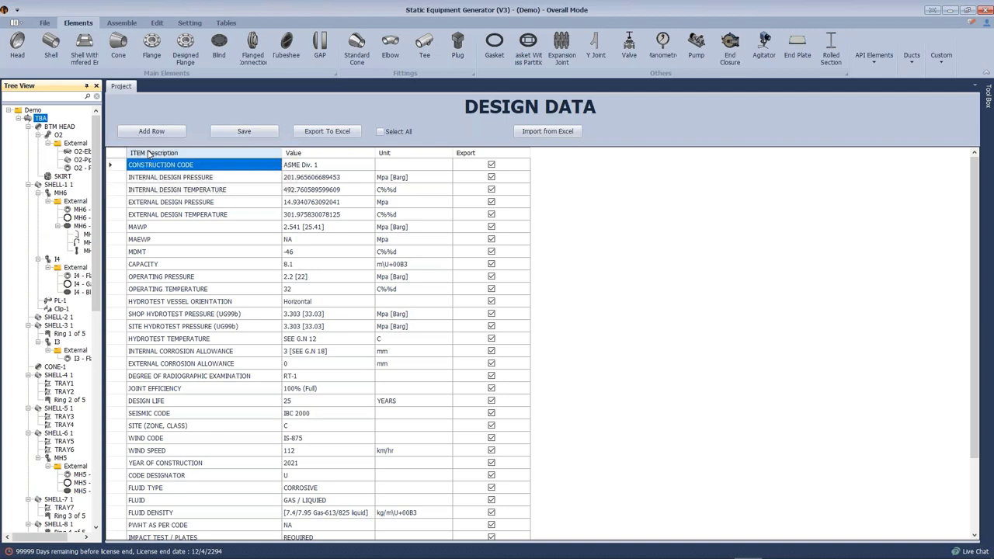
{"action": "right_click", "coordinate": [46, 122]}
{"action": "mouse_move", "coordinate": [159, 148]}
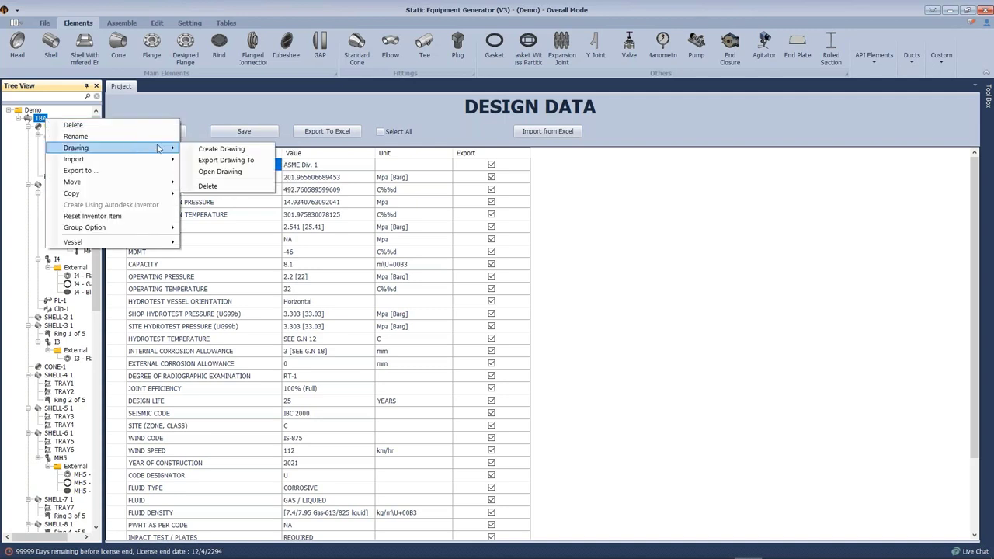
{"action": "left_click", "coordinate": [225, 149]}
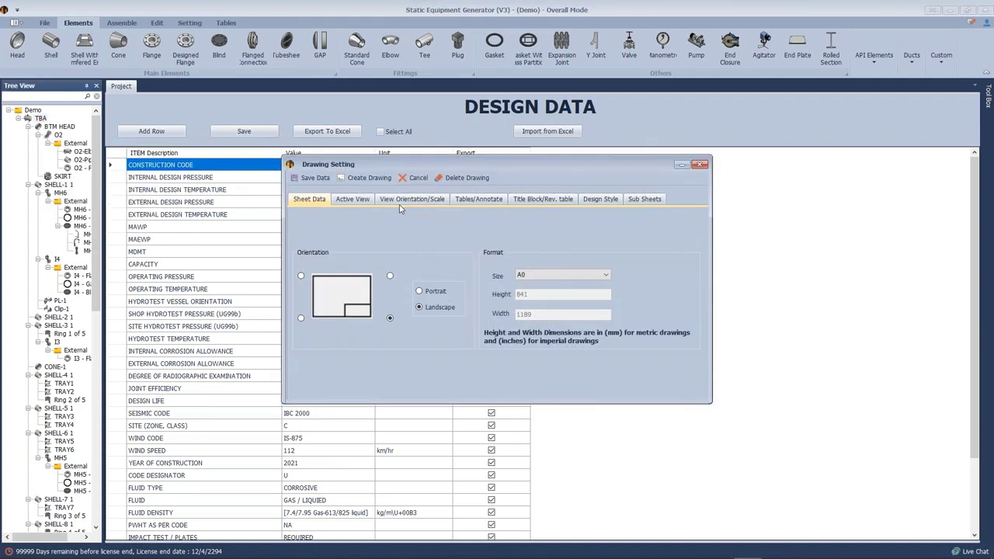
Step: Set elevation scale 1/60 and location X 40, Y 50 cm, then create the drawing
{"action": "double_click", "coordinate": [466, 324]}
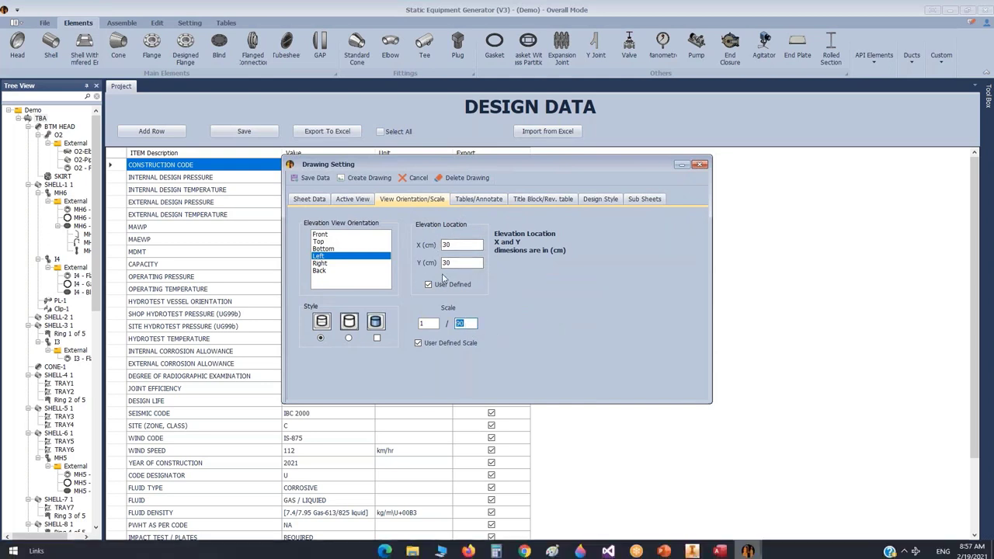
{"action": "type", "text": "60"}
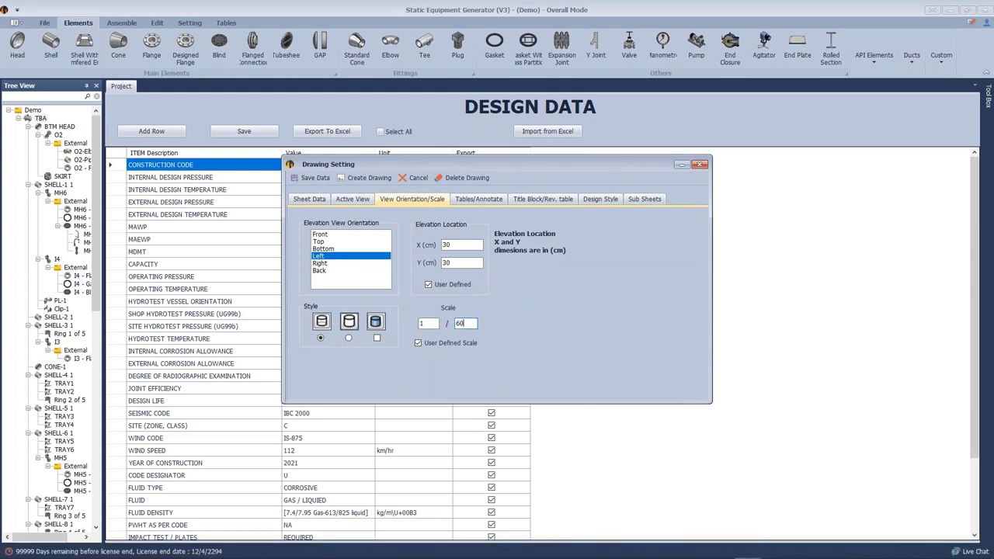
{"action": "key", "text": "shift+Tab"}
{"action": "key", "text": "shift+Tab"}
{"action": "key", "text": "shift+Tab"}
{"action": "type", "text": "50"}
{"action": "key", "text": "Tab"}
{"action": "key", "text": "shift+Tab"}
{"action": "type", "text": "40"}
{"action": "key", "text": "Tab"}
{"action": "type", "text": "50"}
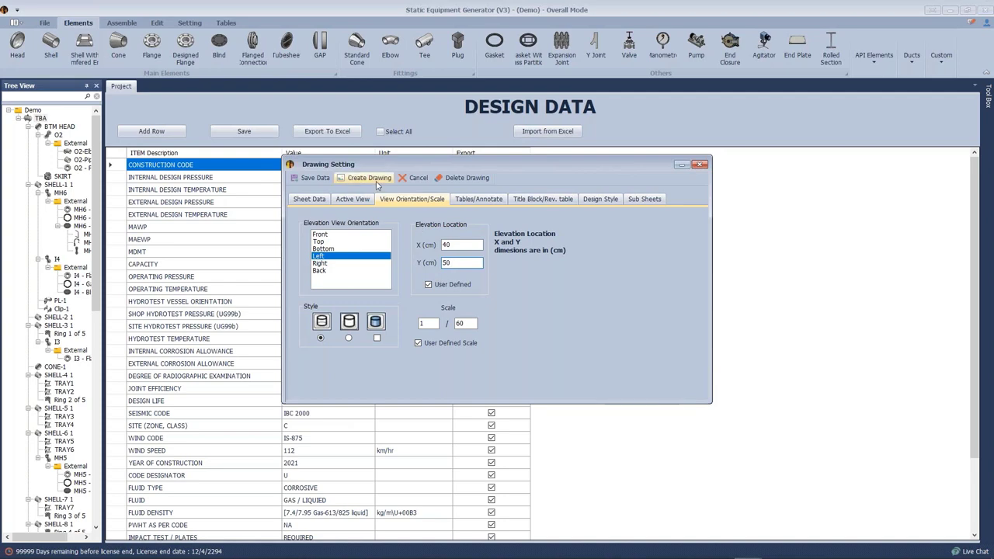
{"action": "left_click", "coordinate": [543, 199]}
{"action": "left_click", "coordinate": [369, 178]}
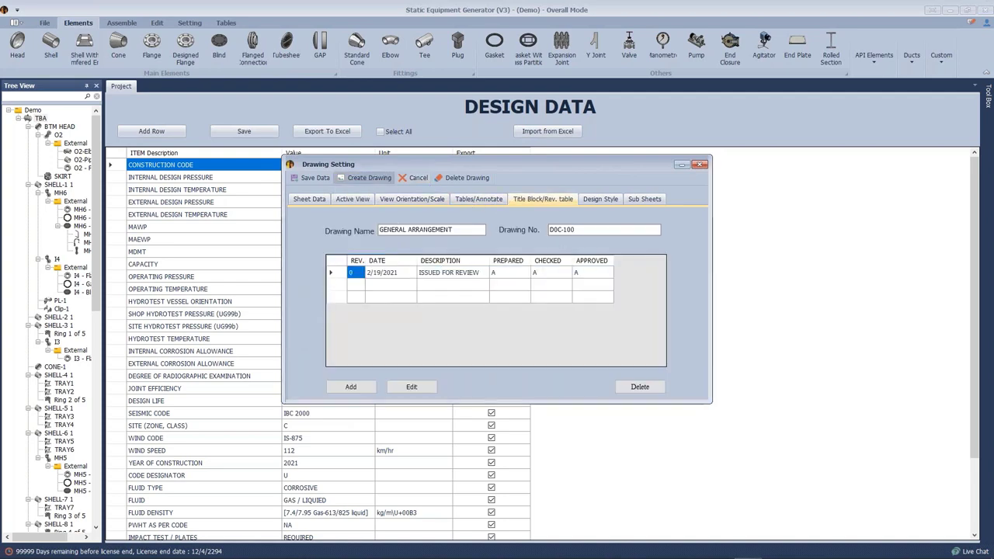
Step: Review the regenerated TBA.idw sheet with elevation and bottom views, tables and title block
{"action": "left_click", "coordinate": [703, 550]}
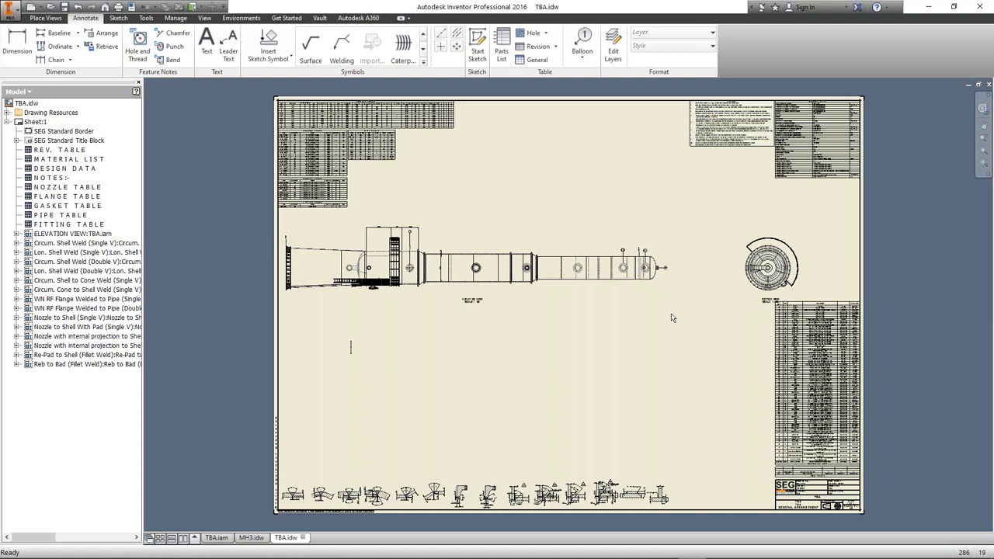
{"action": "mouse_move", "coordinate": [963, 554]}
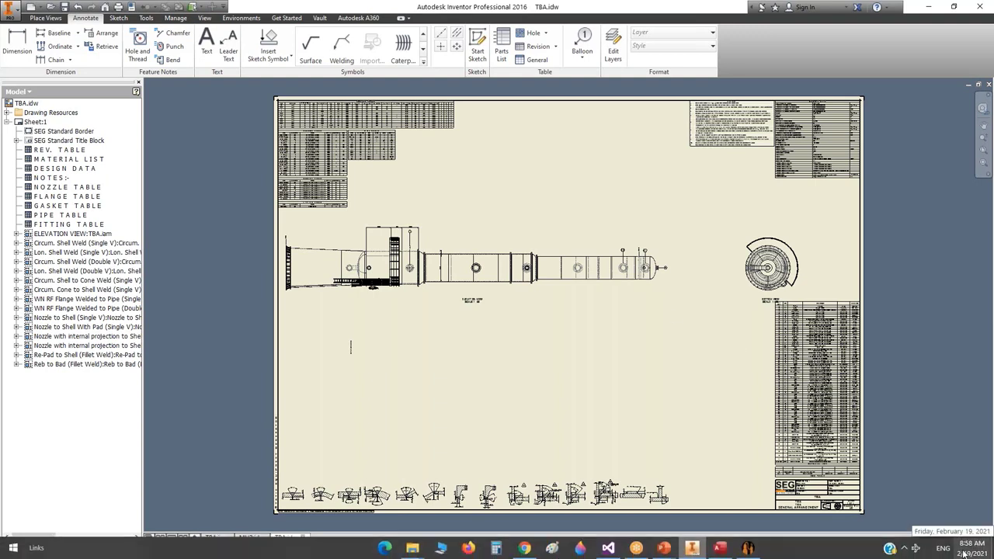